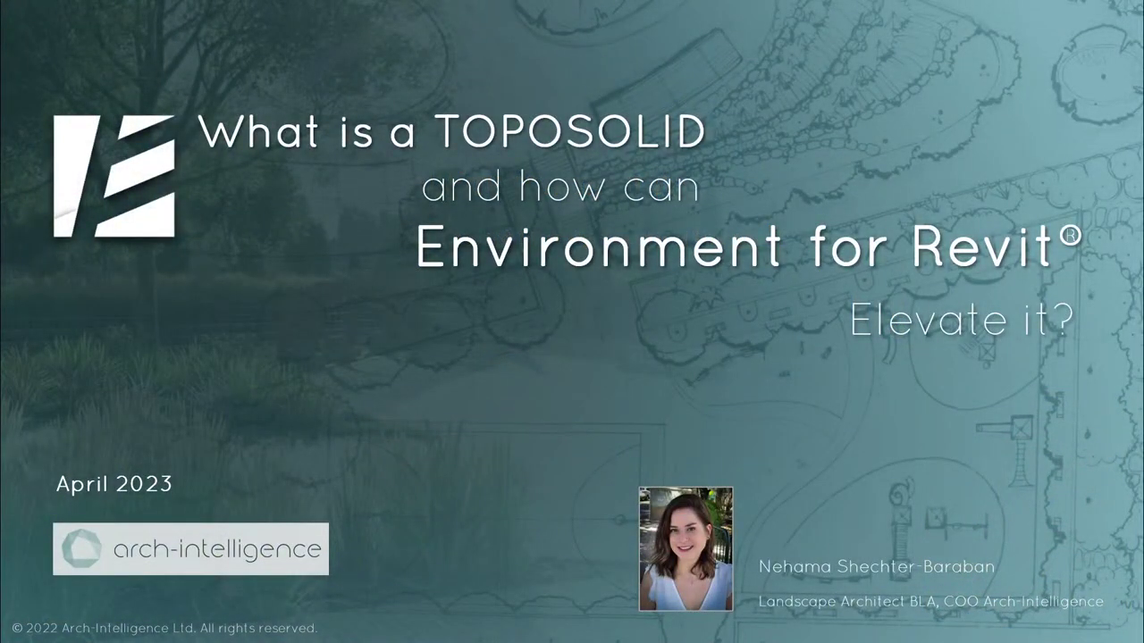
Move the slideshow on to the Key topics slide over the landscape-design background
click(483, 355)
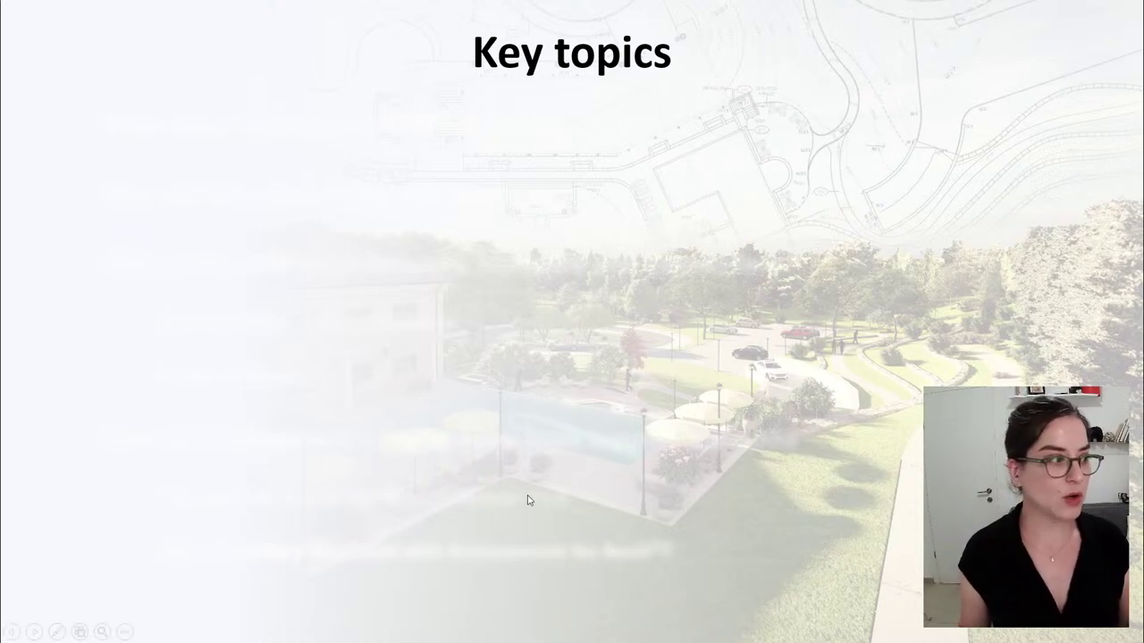
Reveal the Key topics bullets: first topic, why Toposolid exists, Toposolid versus Toposurface, and Environment Topography Tools
click(519, 447)
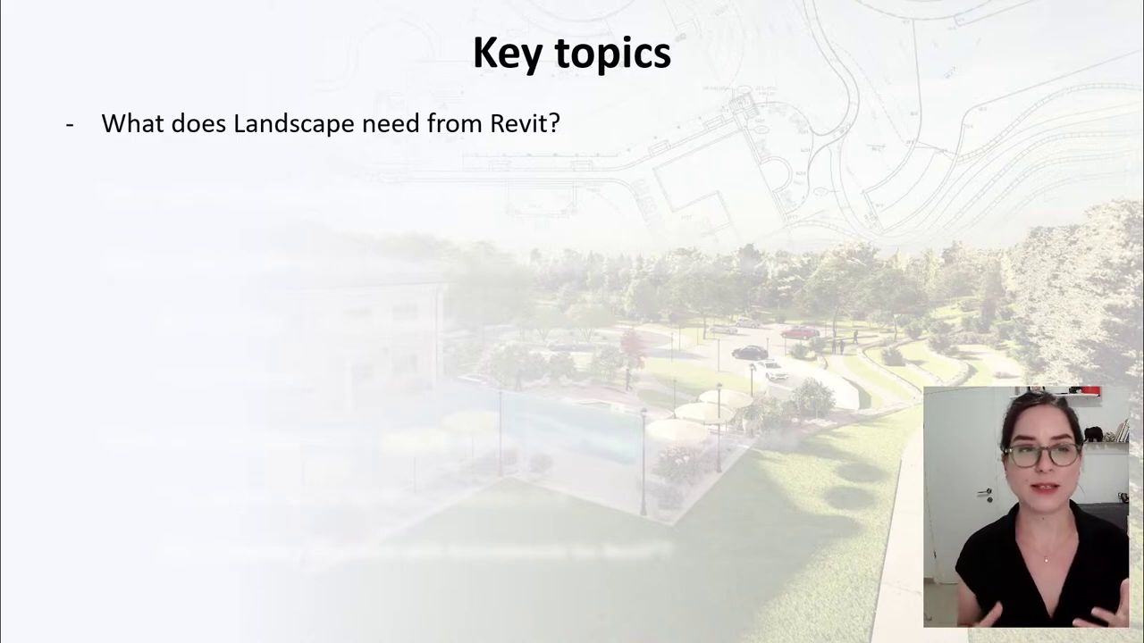
click(713, 453)
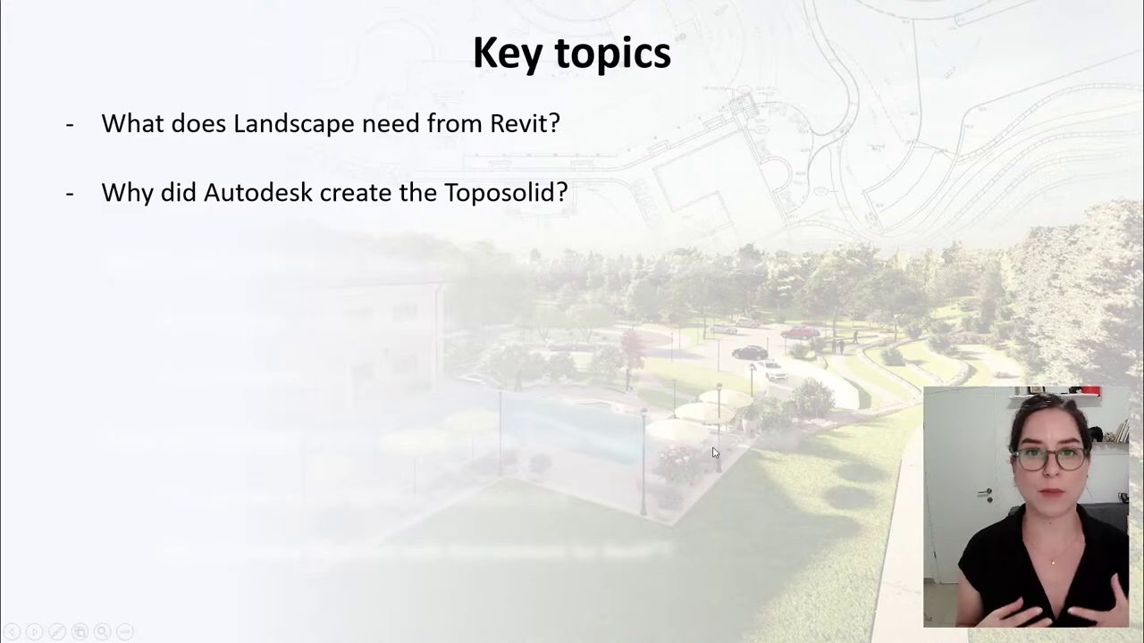
key(Right)
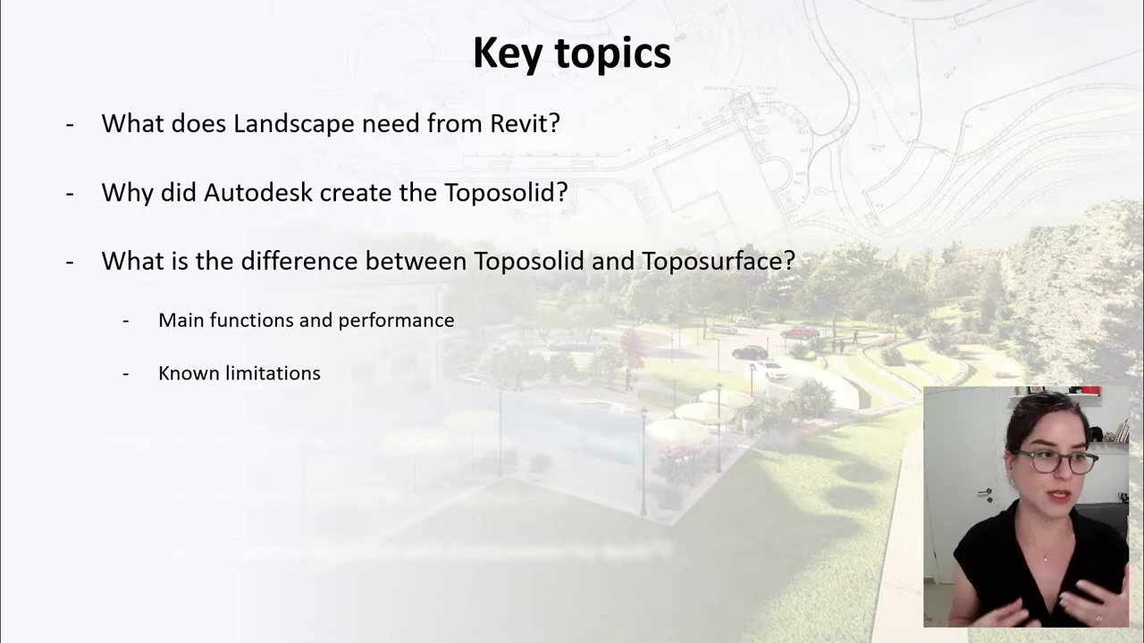
key(Right)
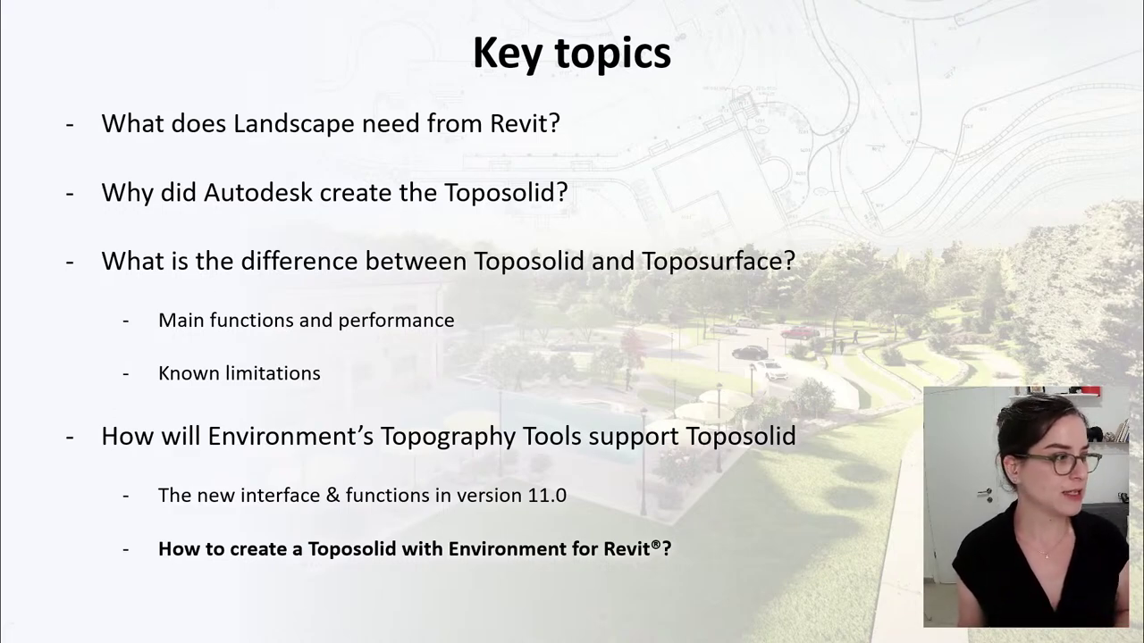
Advance past Key topics to the What do we need from Revit? slide, handing over to Revit's L0-03 Graiding Plan sheet
click(302, 371)
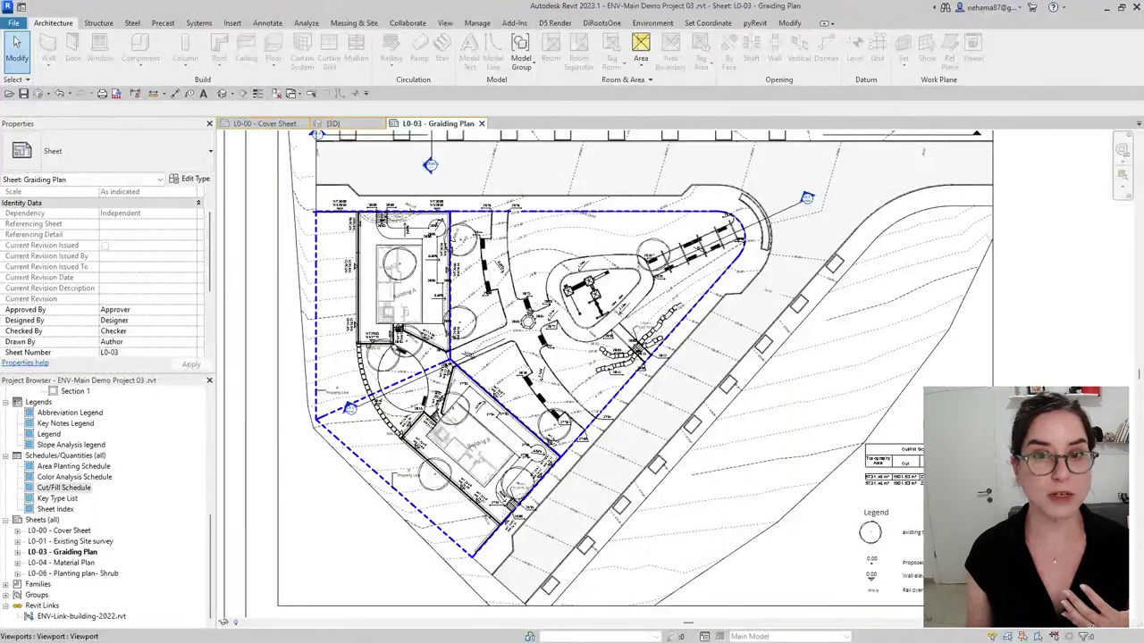
Switch to the {3D} site view, pan across it, select the sidewalk floor and orbit the model
click(368, 127)
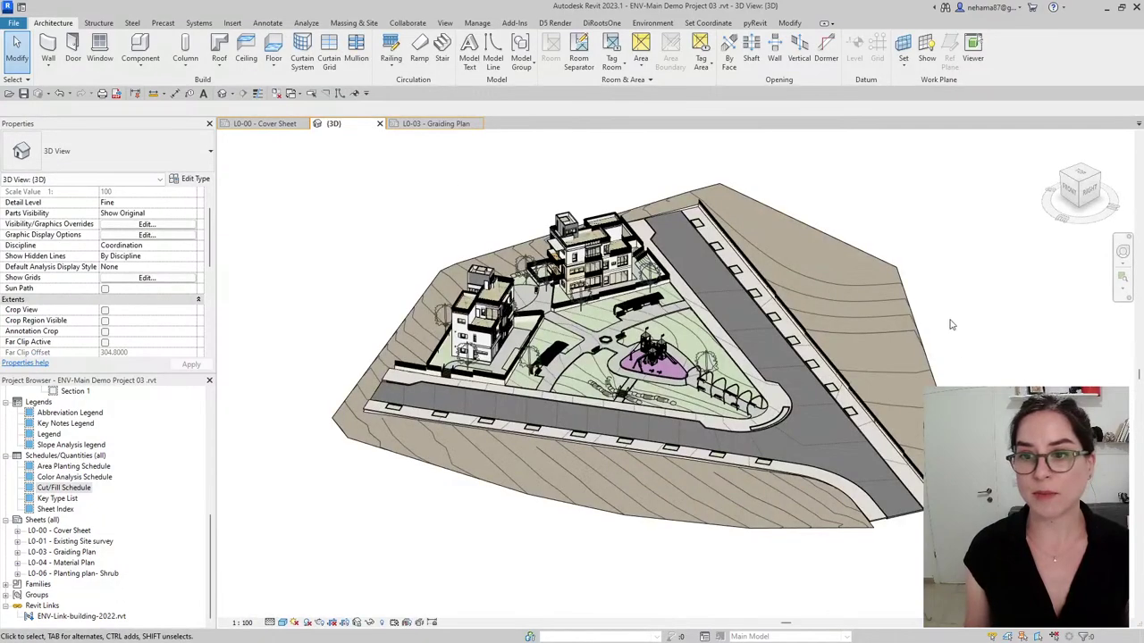
scroll(702, 393, up, 4)
middle_drag(701, 396, 864, 375)
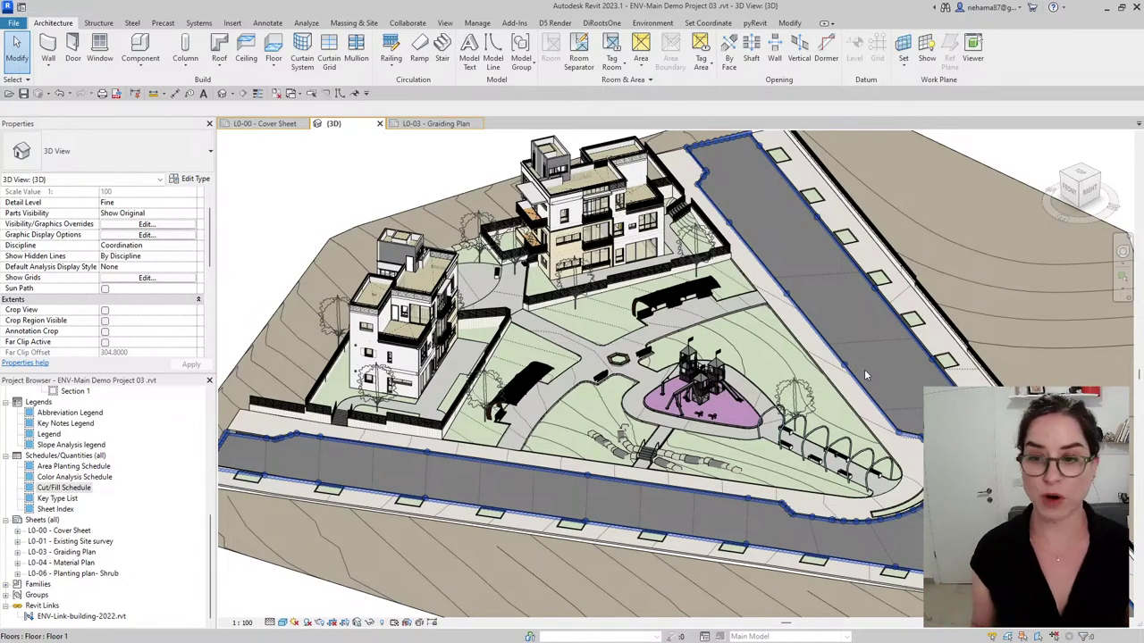
click(864, 376)
shift+middle_drag(864, 375, 733, 375)
scroll(727, 411, up, 5)
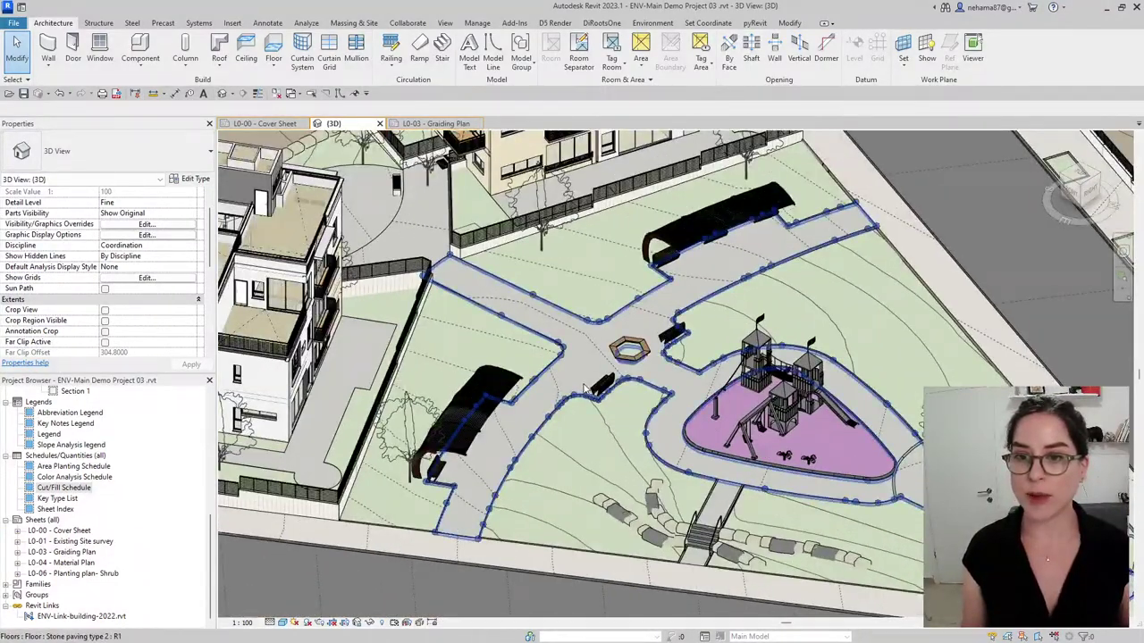
Select the stone paving floors and topography in turn, including the Stone Paving Type 1 strip, orbiting to compare
click(585, 386)
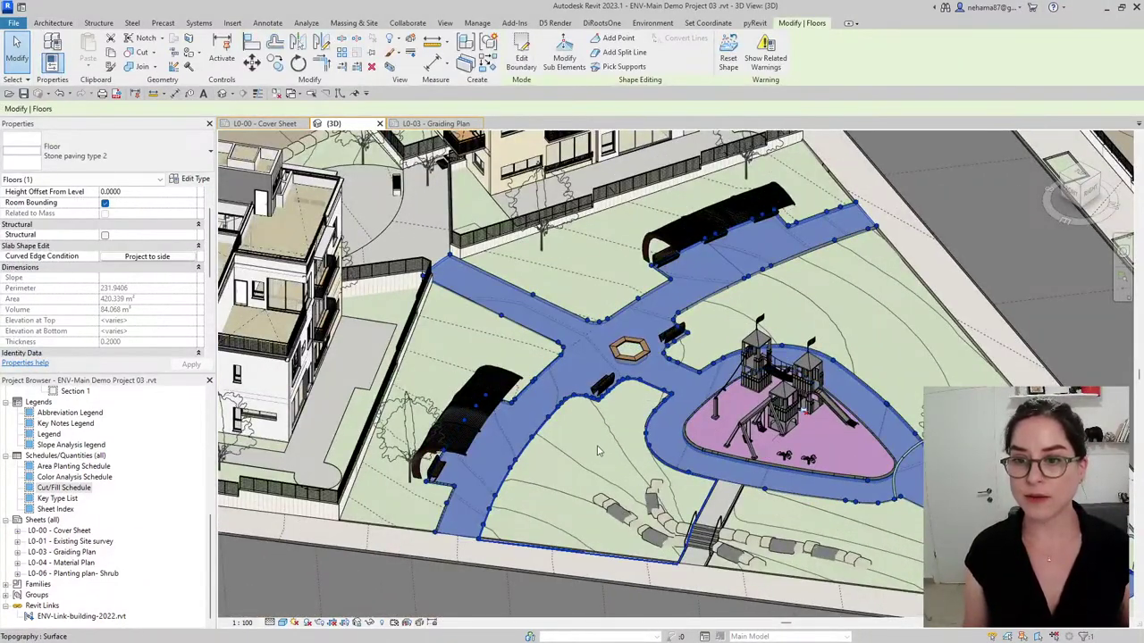
click(597, 452)
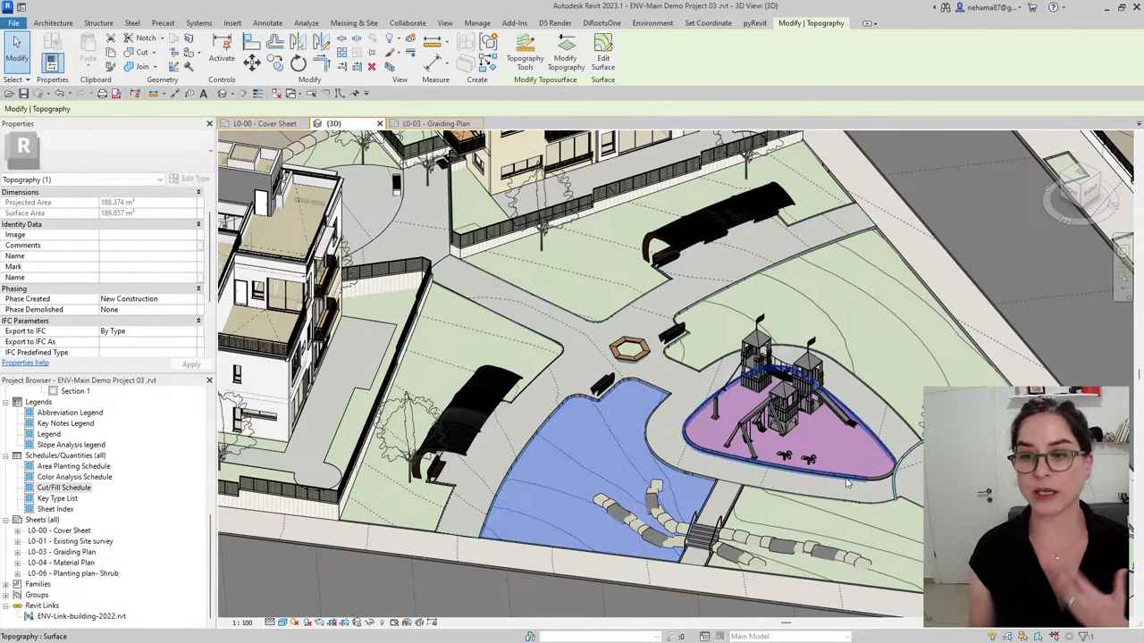
click(895, 510)
scroll(894, 510, down, 2)
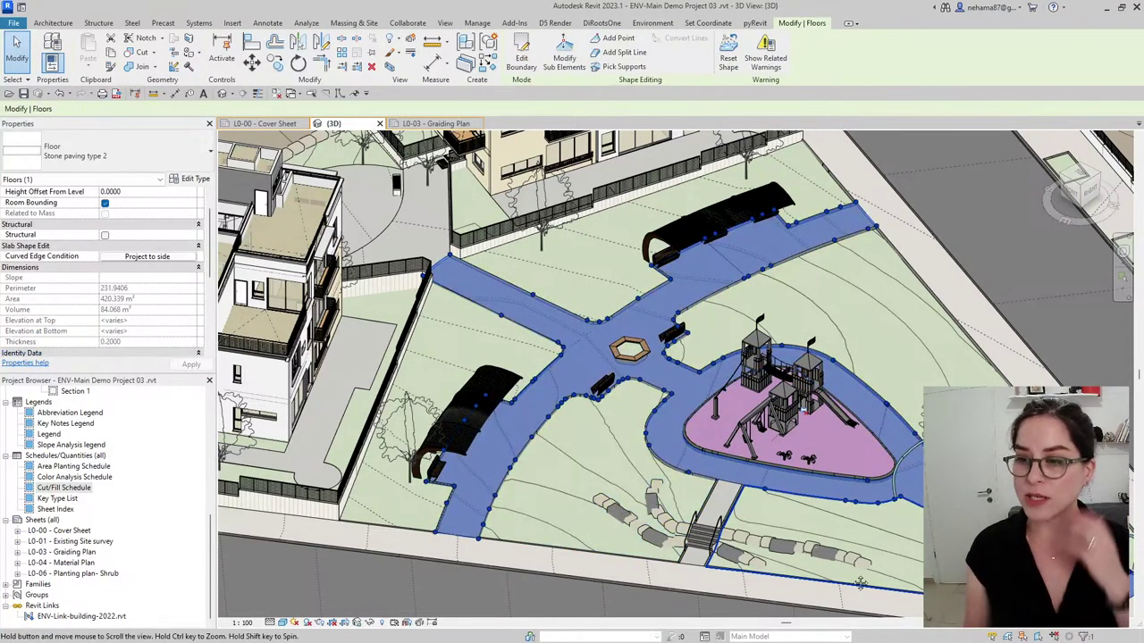
scroll(891, 393, up, 3)
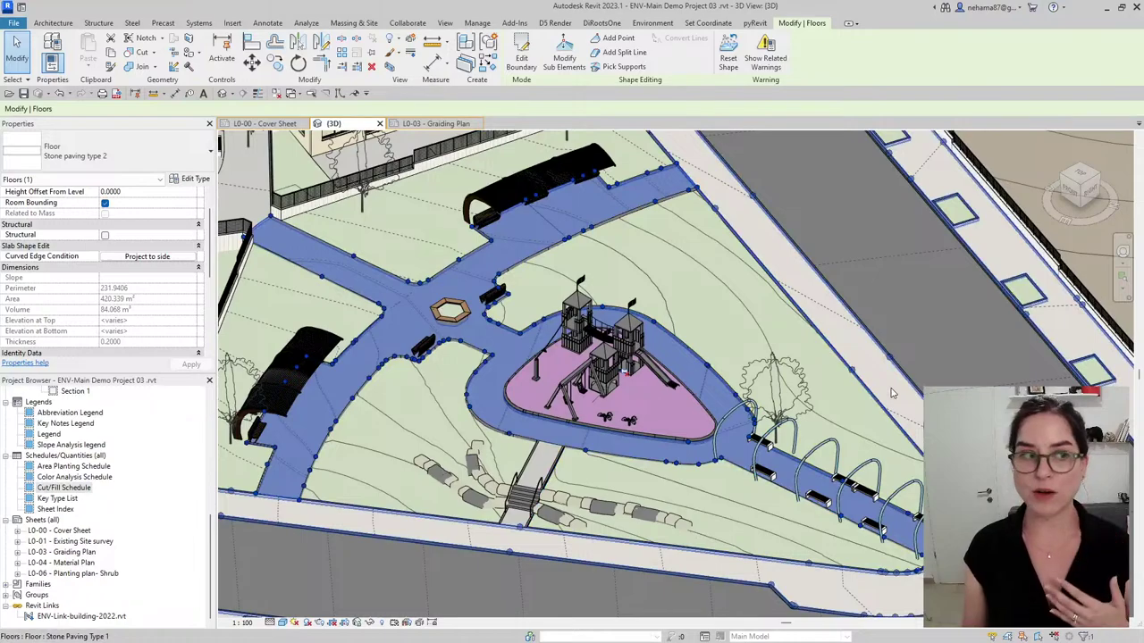
click(891, 393)
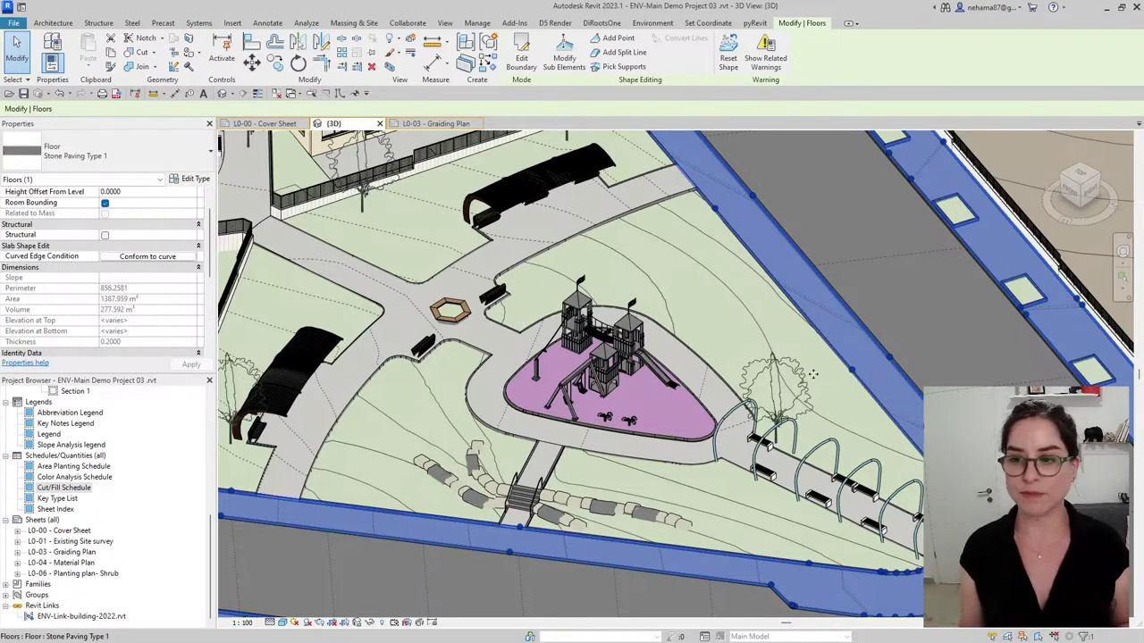
mouse_move(887, 395)
shift+middle_down()
mouse_move(839, 519)
mouse_move(614, 471)
mouse_move(693, 517)
mouse_move(756, 516)
mouse_move(589, 491)
mouse_move(884, 381)
shift+middle_up()
scroll(755, 517, down, 5)
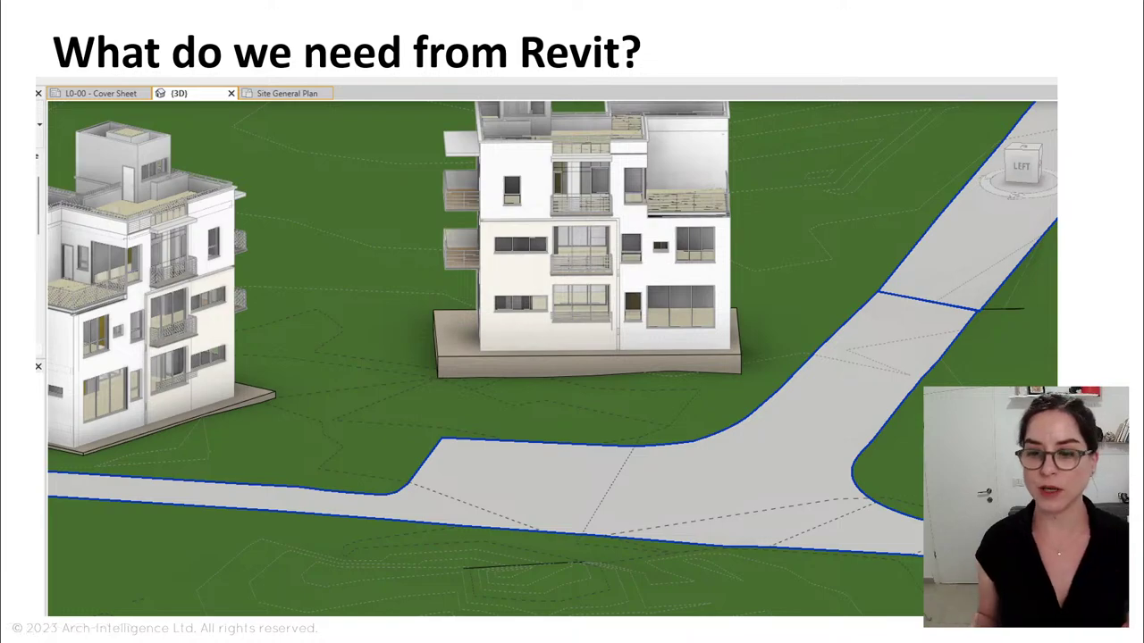
Bring in the accuracy point with the Cut/Fill Schedule totalling -1672.03 m³ net
key(Right)
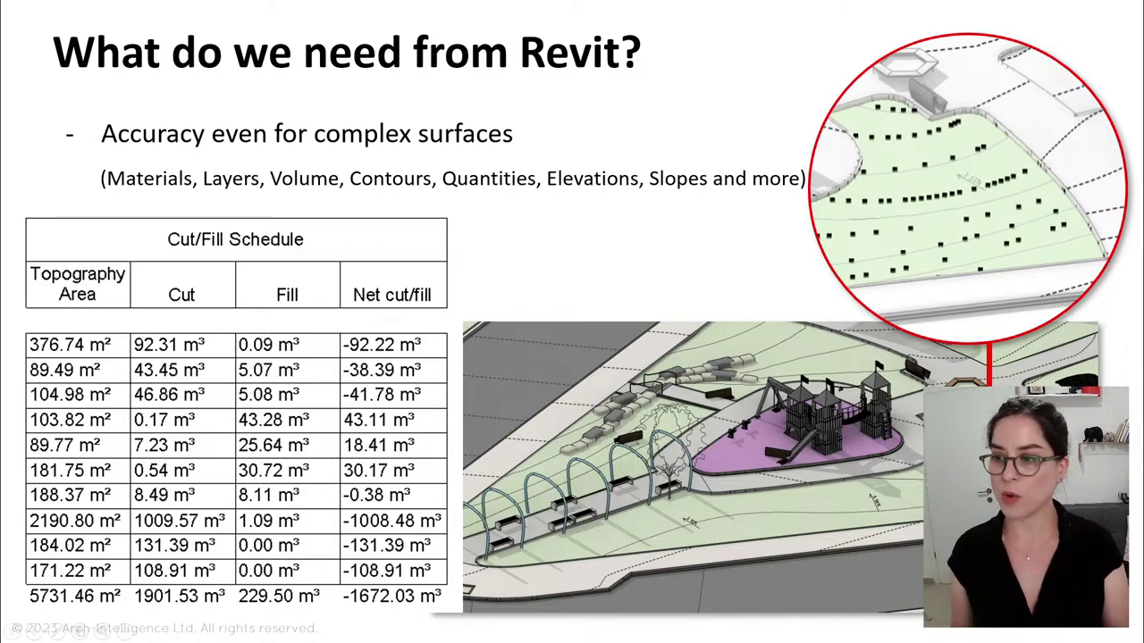
Mark up the circled terrain inset in red, erase the ink, and advance to the flexibility point
mouse_move(994, 71)
mouse_down()
mouse_move(934, 67)
mouse_move(833, 183)
mouse_move(1043, 359)
mouse_move(1059, 129)
mouse_move(768, 148)
mouse_move(891, 353)
mouse_move(974, 308)
mouse_move(840, 560)
mouse_up()
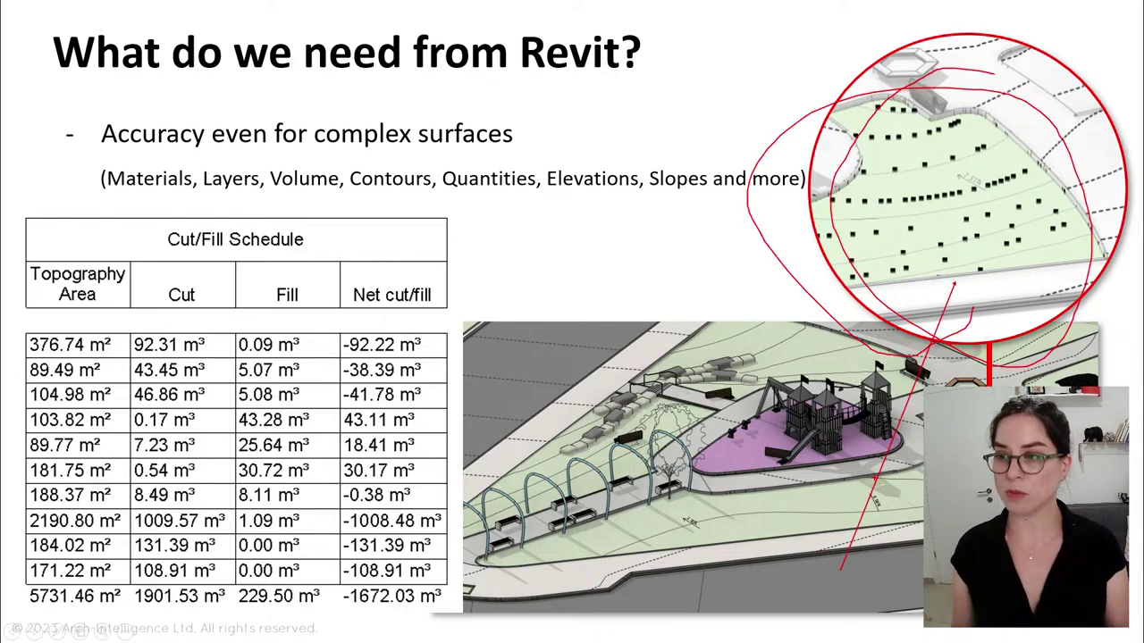
key(e)
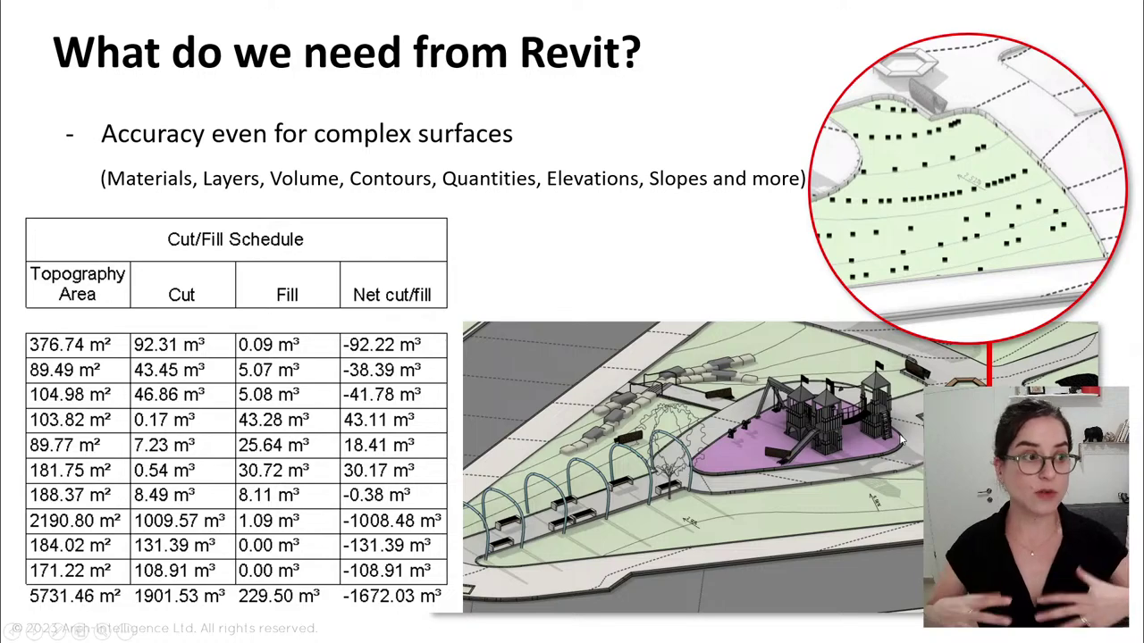
key(Right)
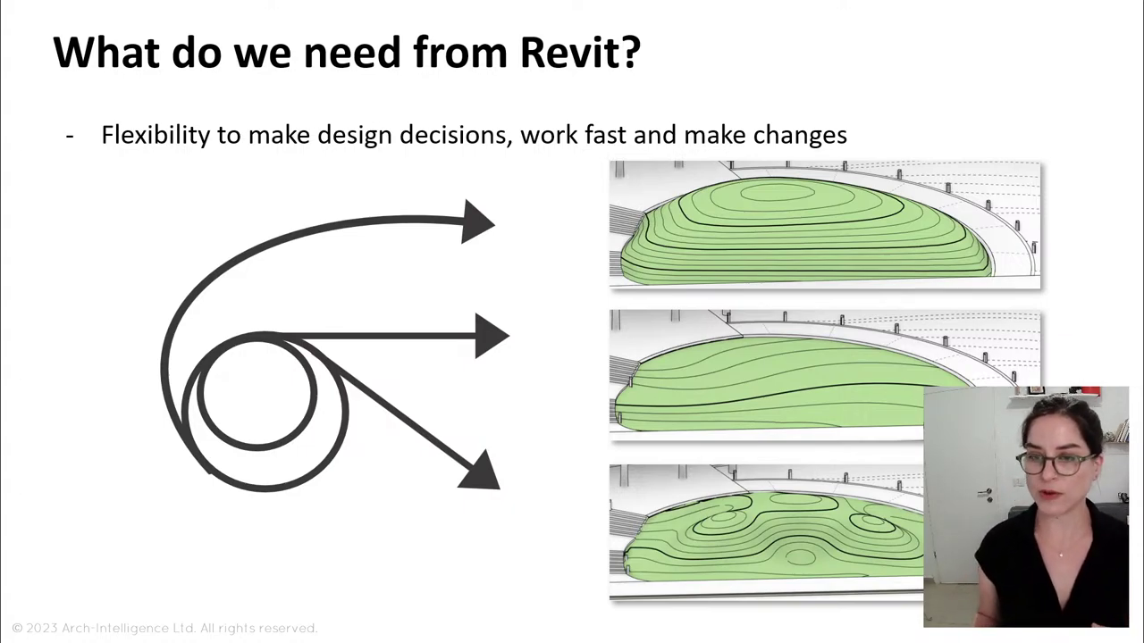
Advance through the smoothness and aesthetics slide to Why do we need the Toposolid?
key(Right)
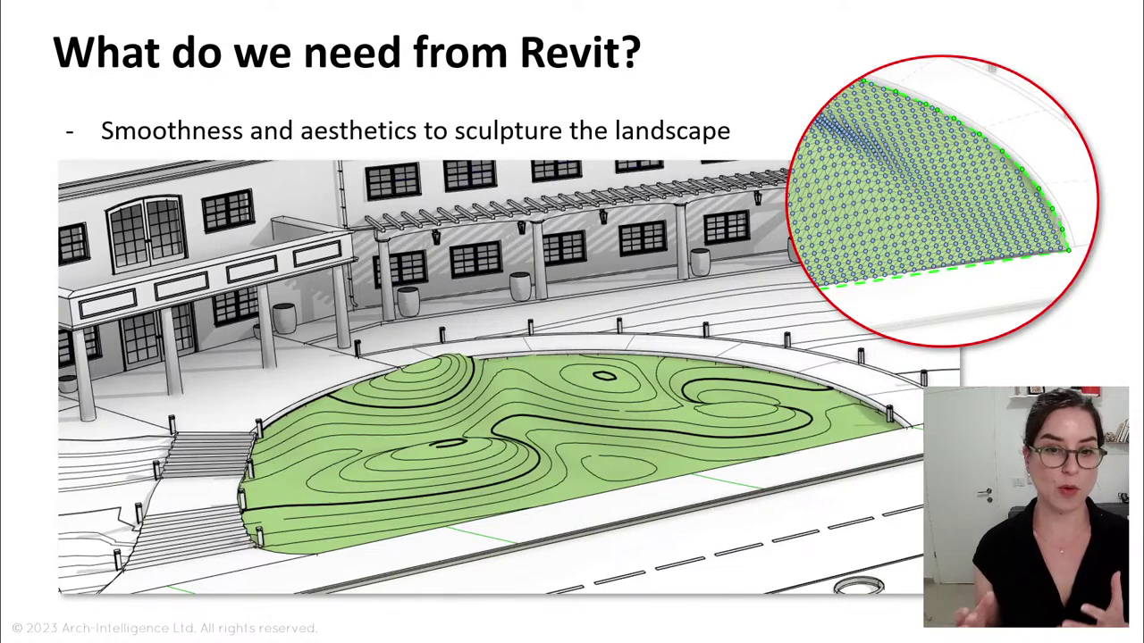
key(Right)
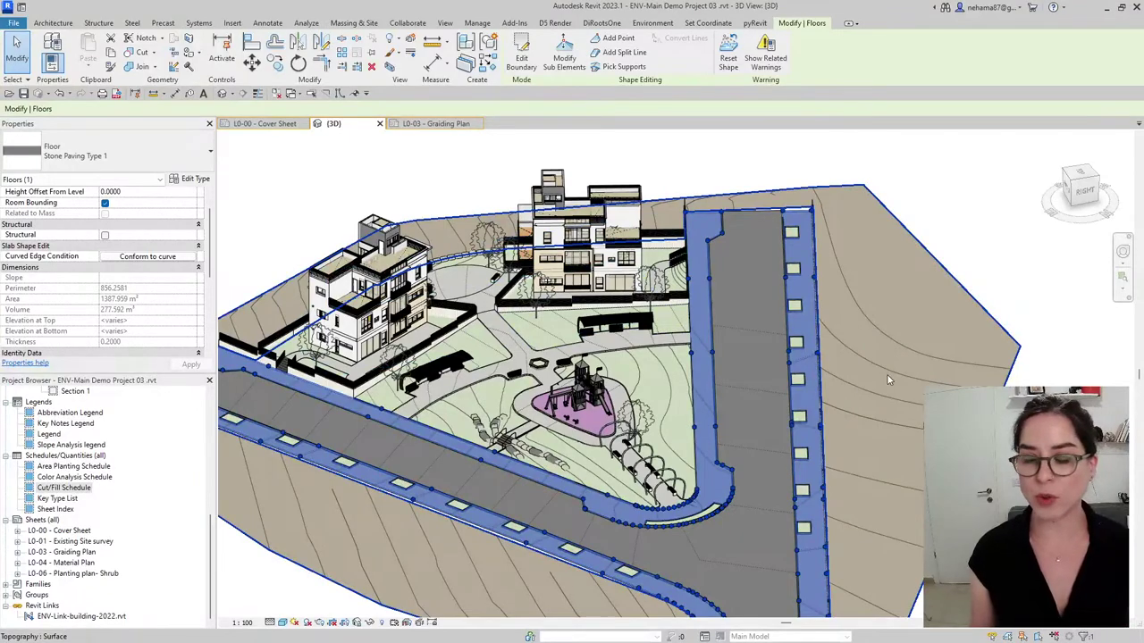
Select the existing topography surface and orbit and zoom to view it around the whole site
click(893, 301)
scroll(894, 301, down, 3)
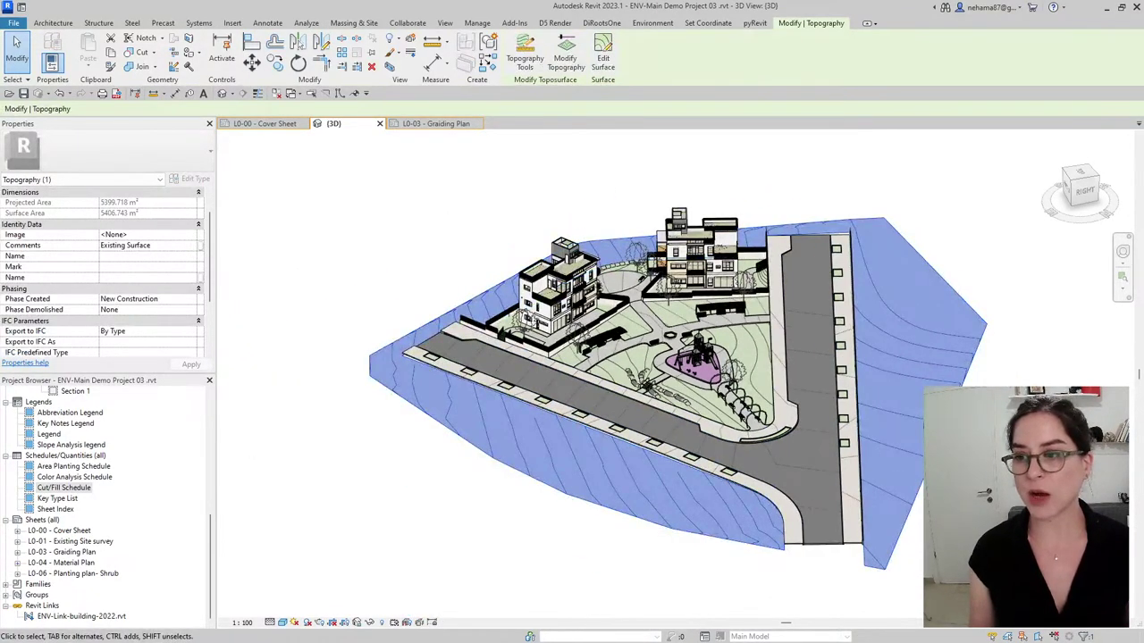
shift+middle_drag(894, 301, 894, 259)
scroll(599, 367, up, 5)
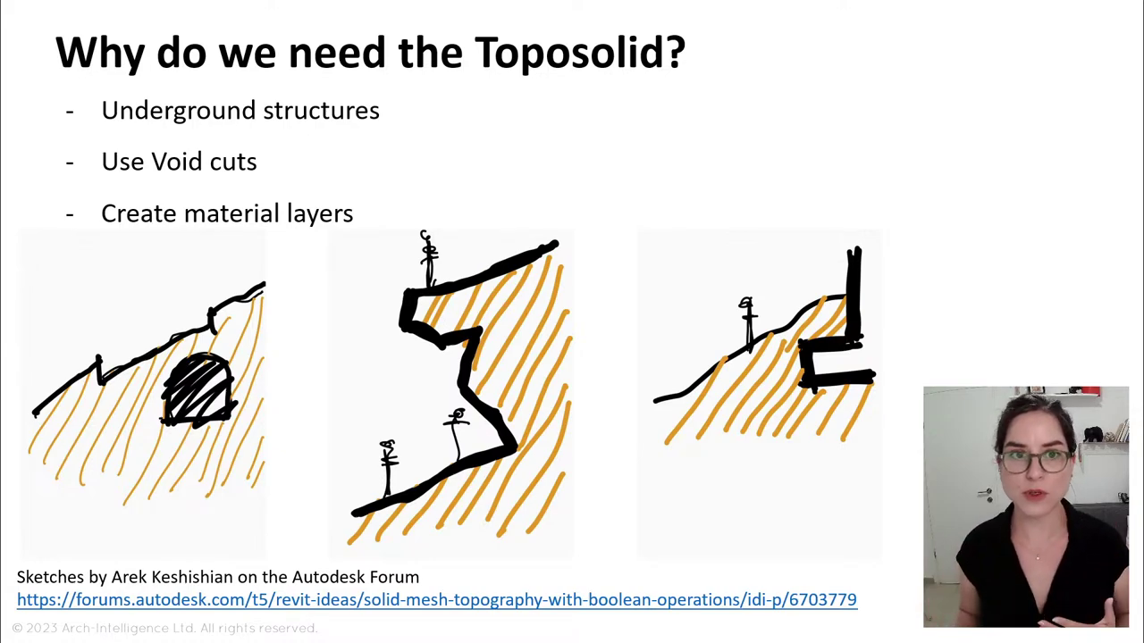
Advance to the What is Toposolid? slide showing Floor plus Toposurface forming a toposolid
key(Right)
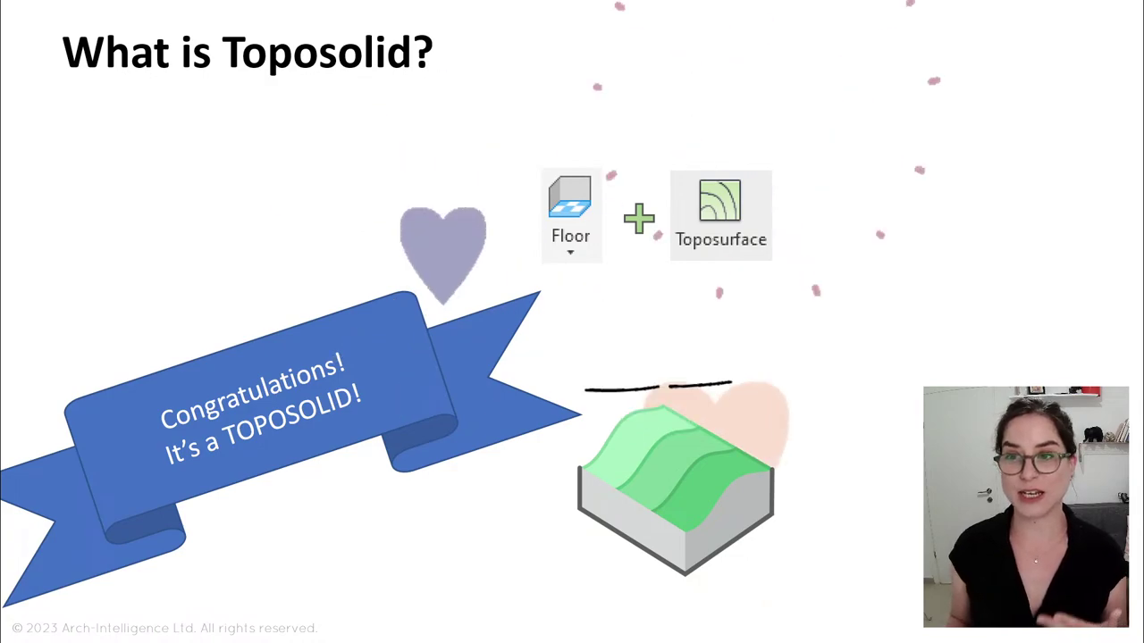
Advance to the 'What is Toposolid?' slide listing five toposolid traits
key(Right)
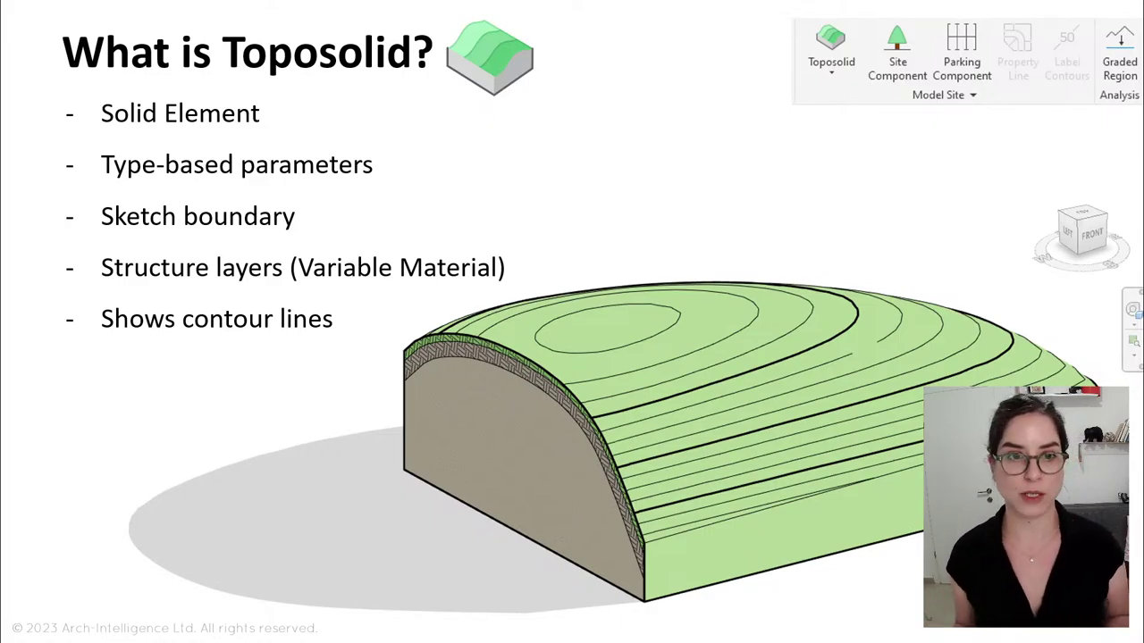
Show the 'What is it good for?' slide, then bring up Revit's Massing & Site tools
key(Right)
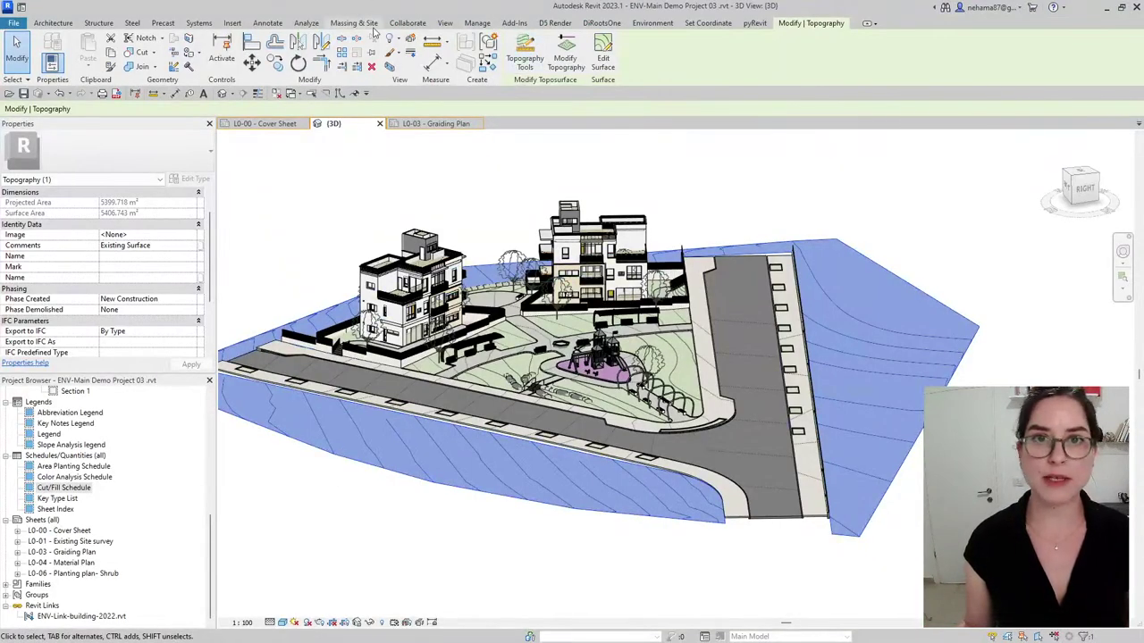
click(372, 25)
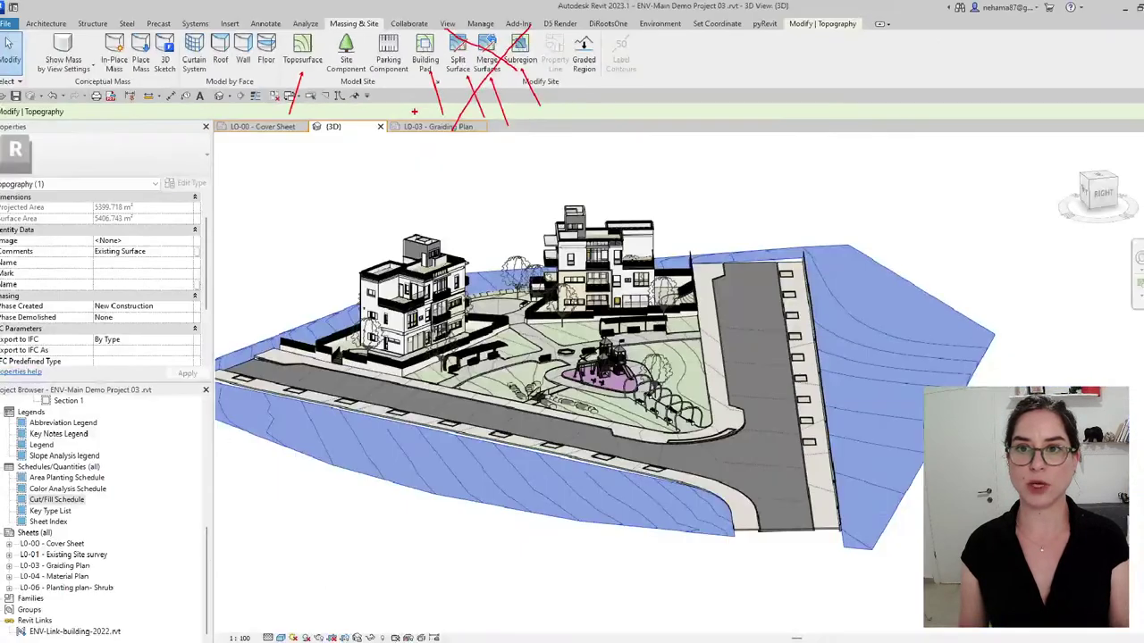
Switch to the Revit 2024 Env Demo_COMB_R24 window and show its Massing & Site tab
mouse_move(795, 629)
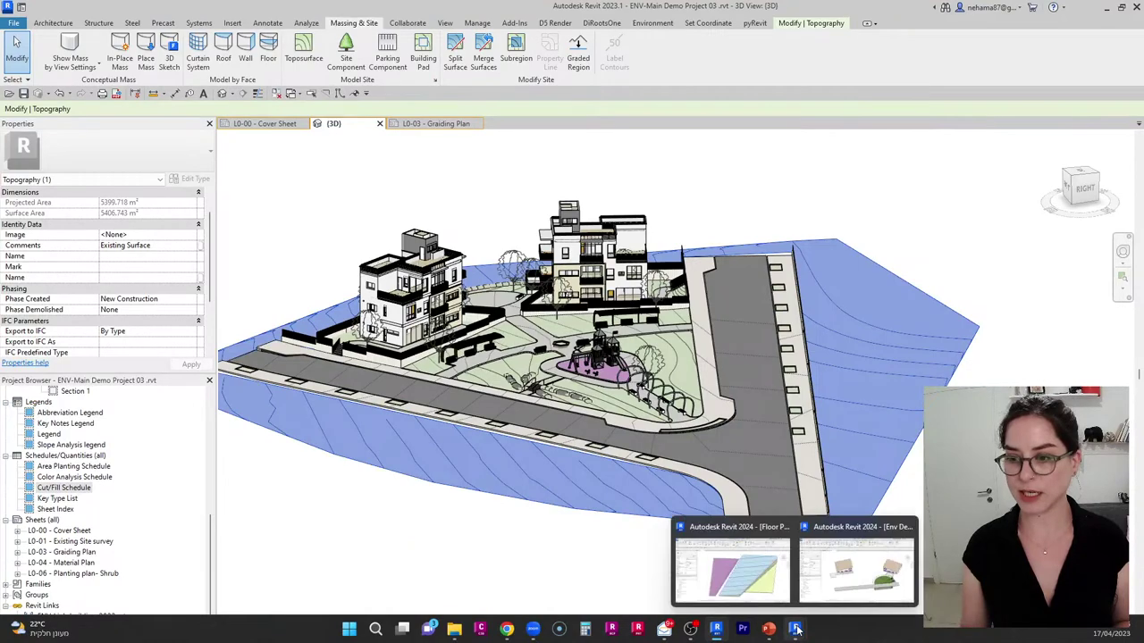
click(857, 561)
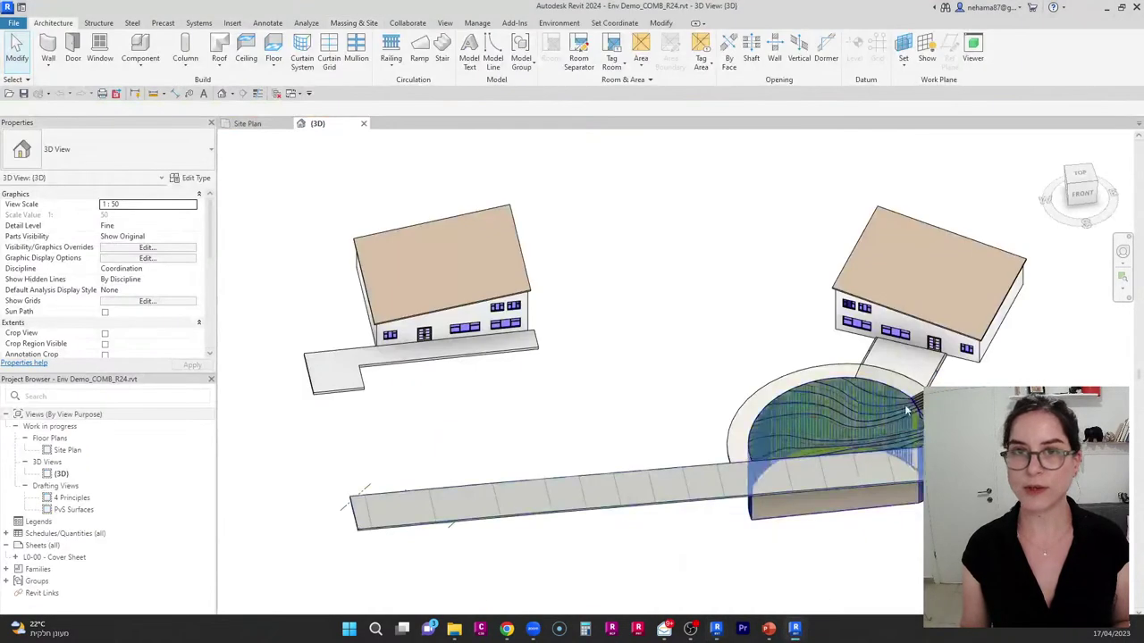
click(353, 23)
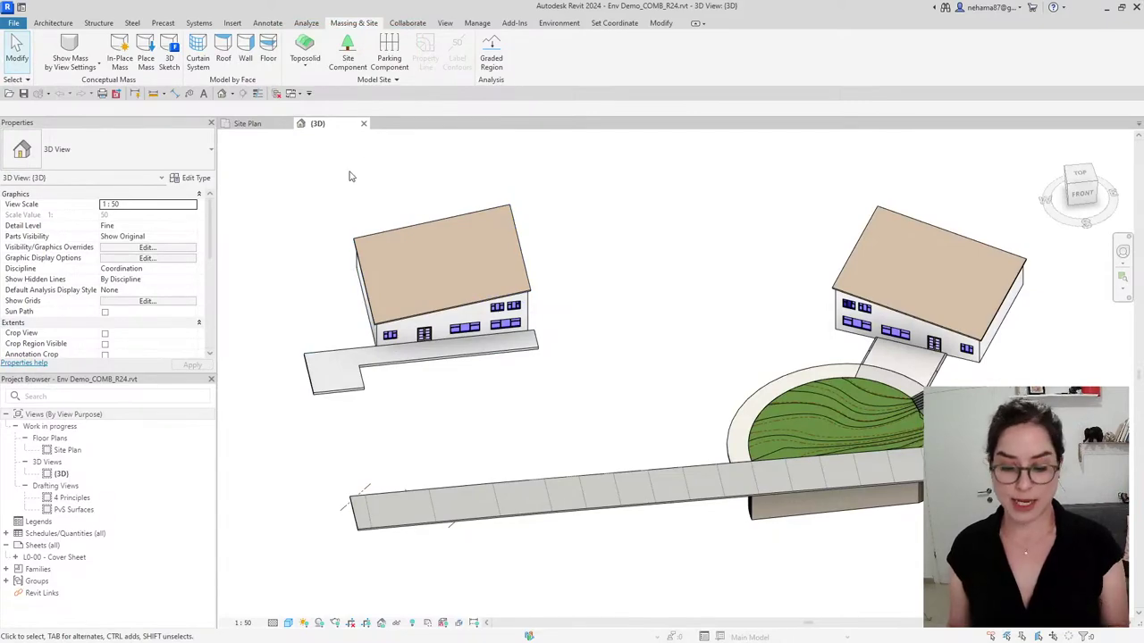
Tile the 3D view and Site Plan with WT, clear the house selection, and zoom out
click(402, 241)
key(w)
key(t)
key(Escape)
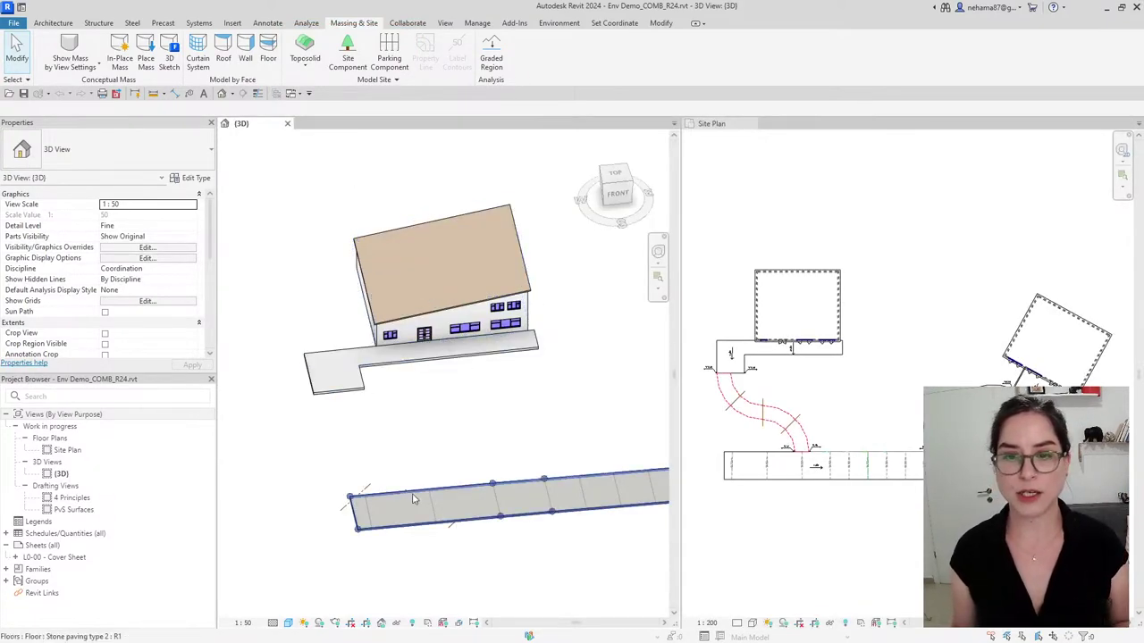
scroll(530, 421, down, 3)
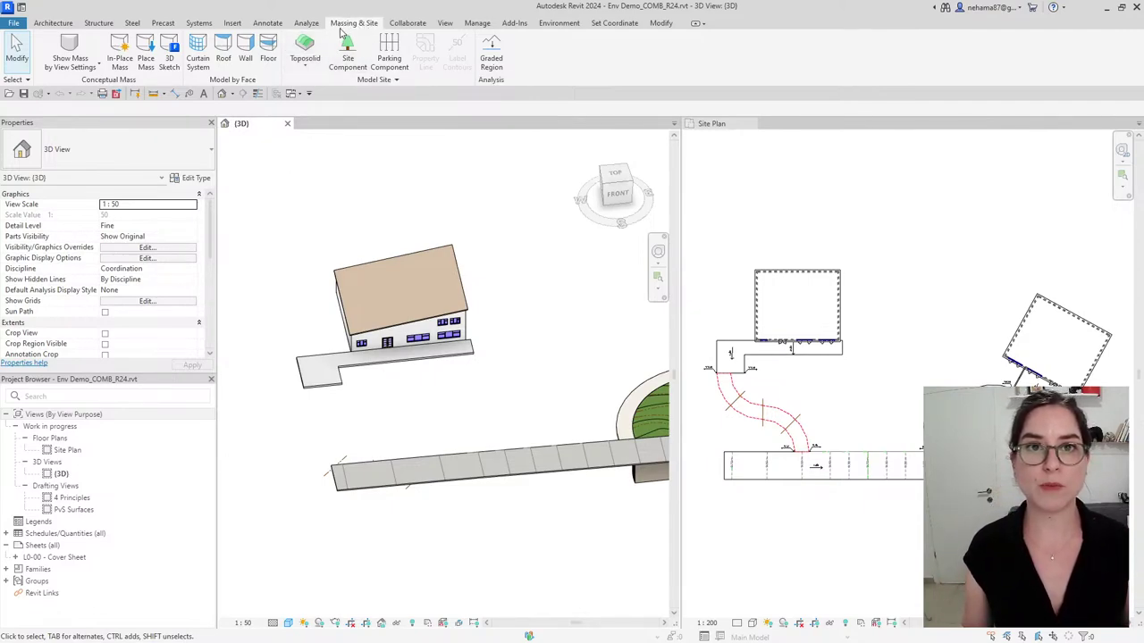
Start a toposolid from sketch and bring the curved road into view in the site plan
click(309, 67)
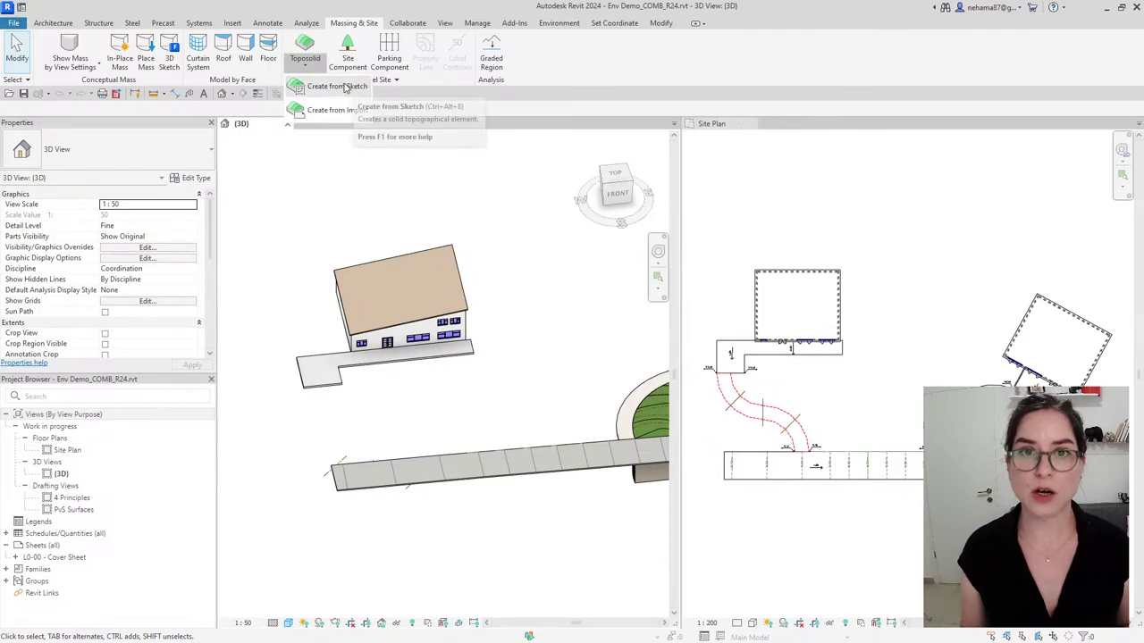
click(345, 87)
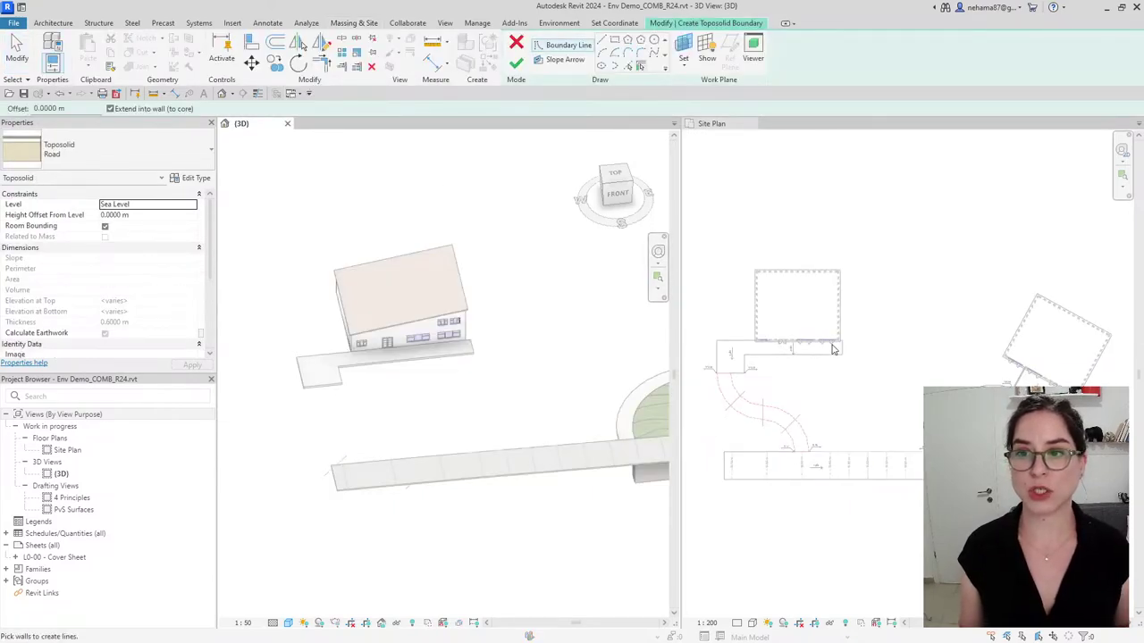
shift+middle_drag(388, 430, 555, 406)
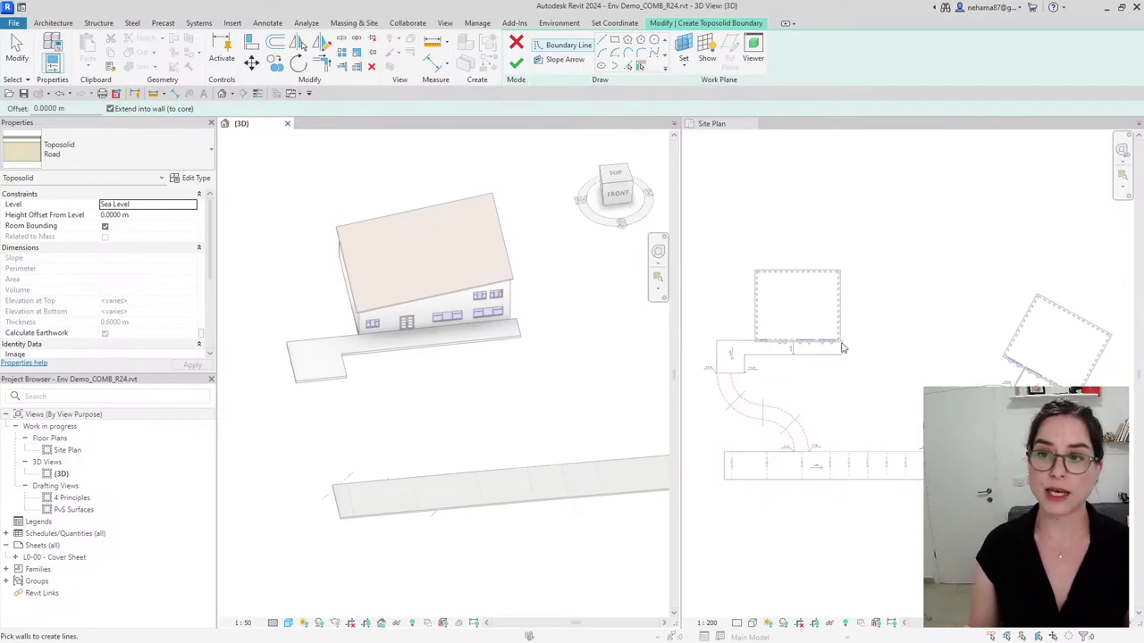
scroll(725, 422, up, 3)
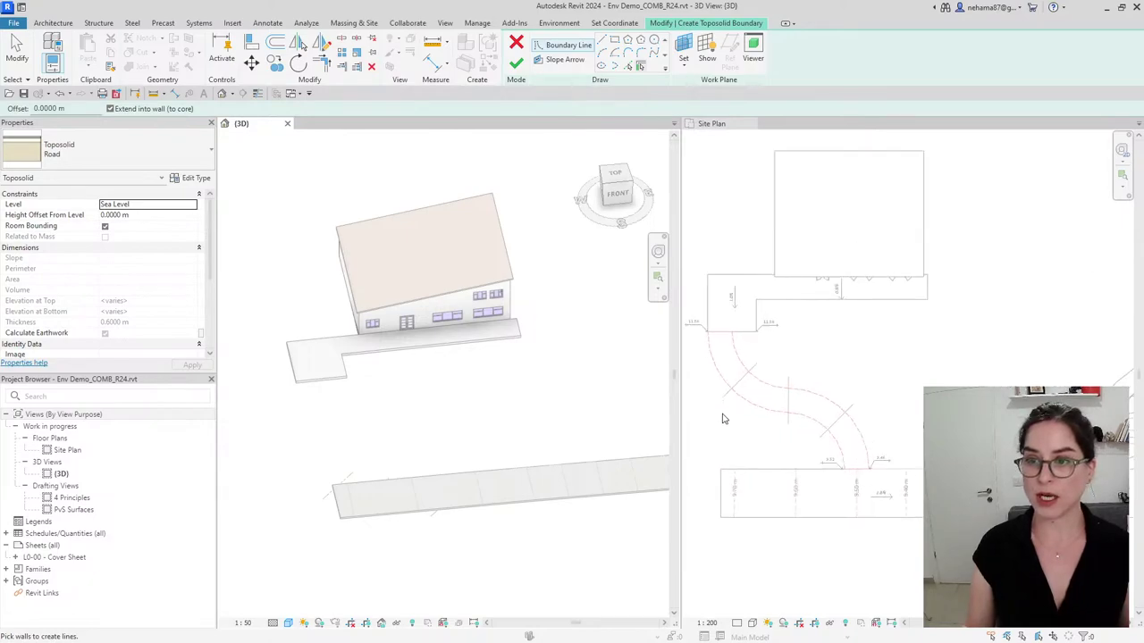
scroll(804, 394, up, 2)
middle_drag(766, 335, 836, 321)
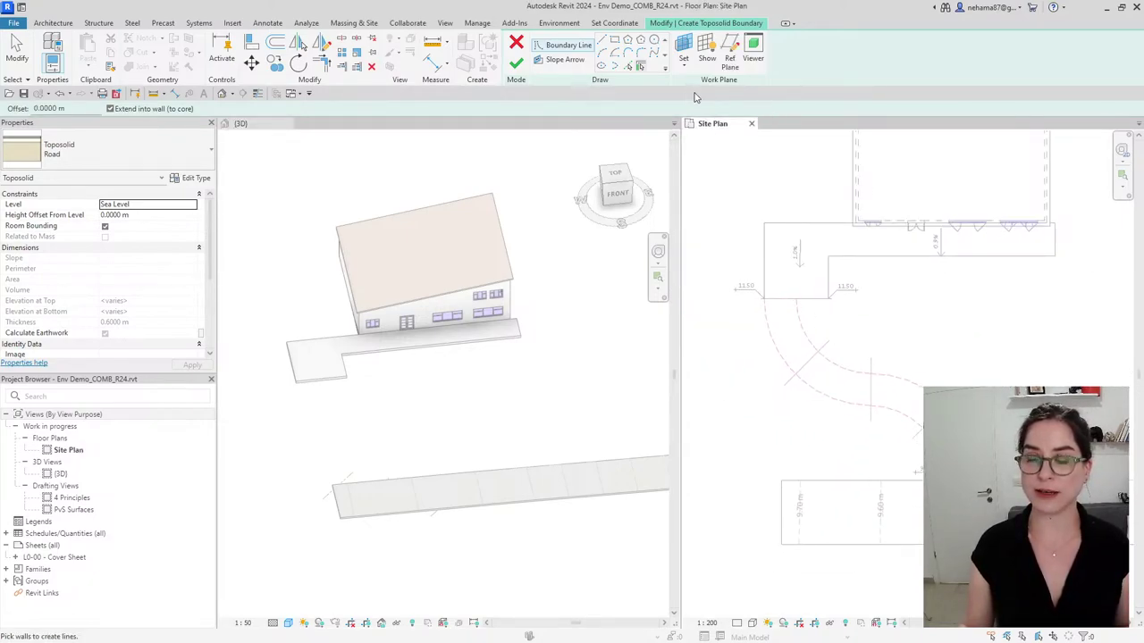
Pick the curved road's edge chain as boundary lines and review the toposolid type list
click(629, 66)
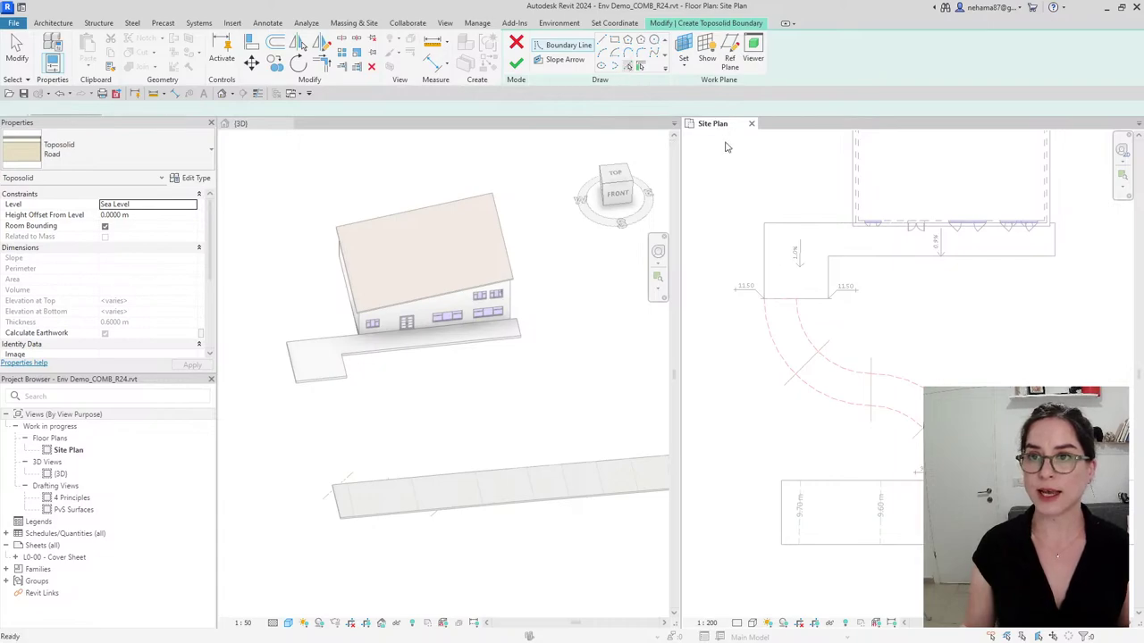
key(Tab)
click(850, 369)
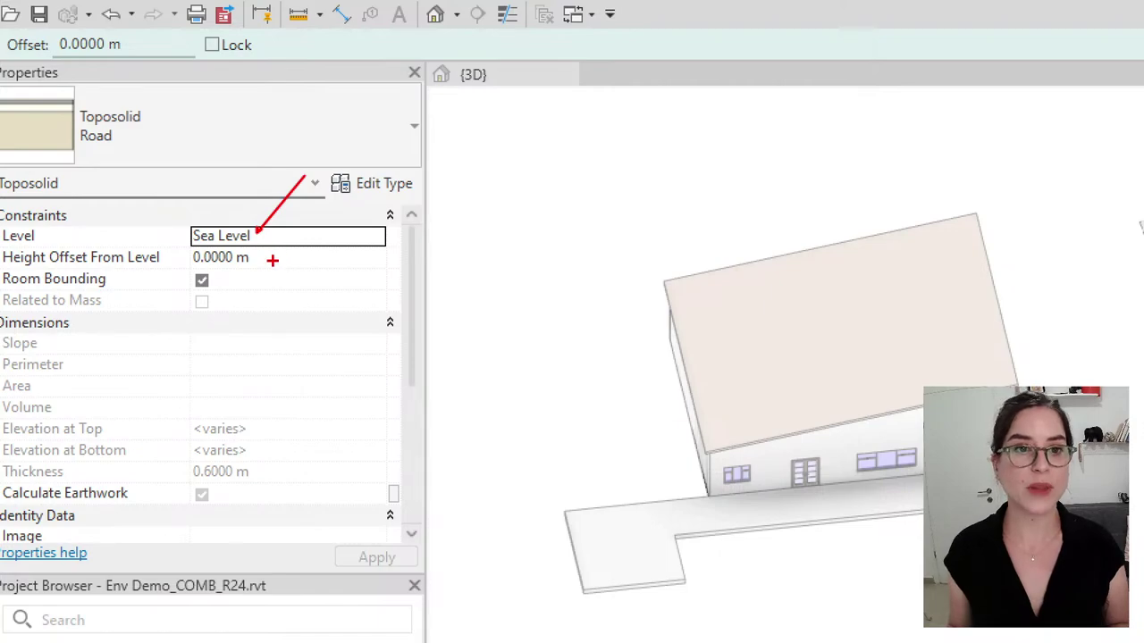
ctrl+shift+drag(273, 261, 434, 396)
key(Escape)
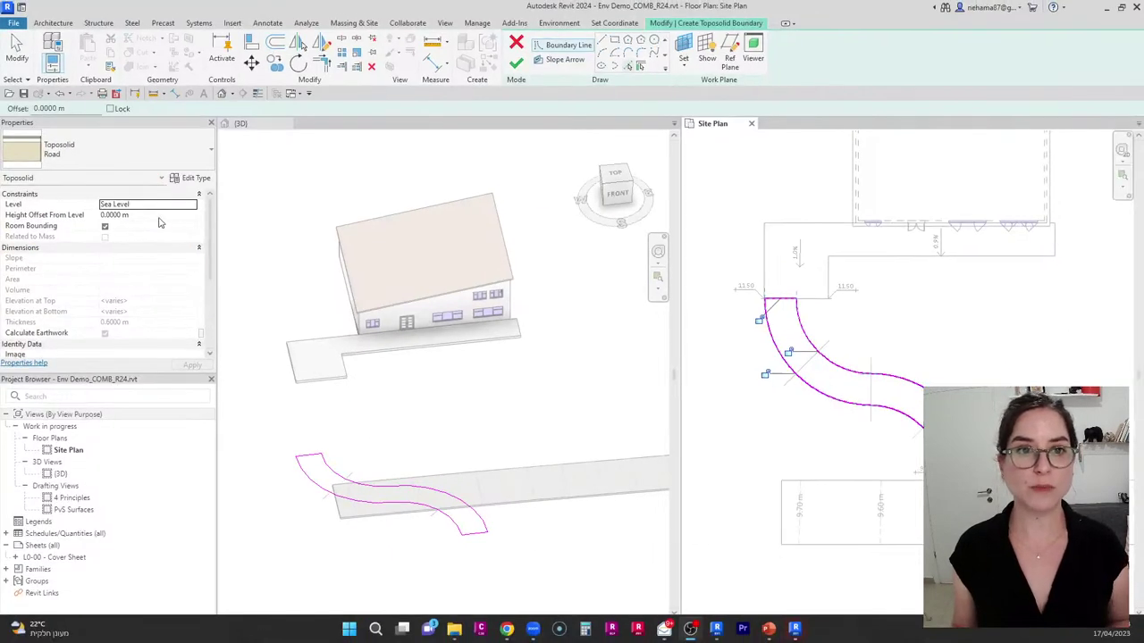
click(186, 156)
click(184, 156)
click(178, 153)
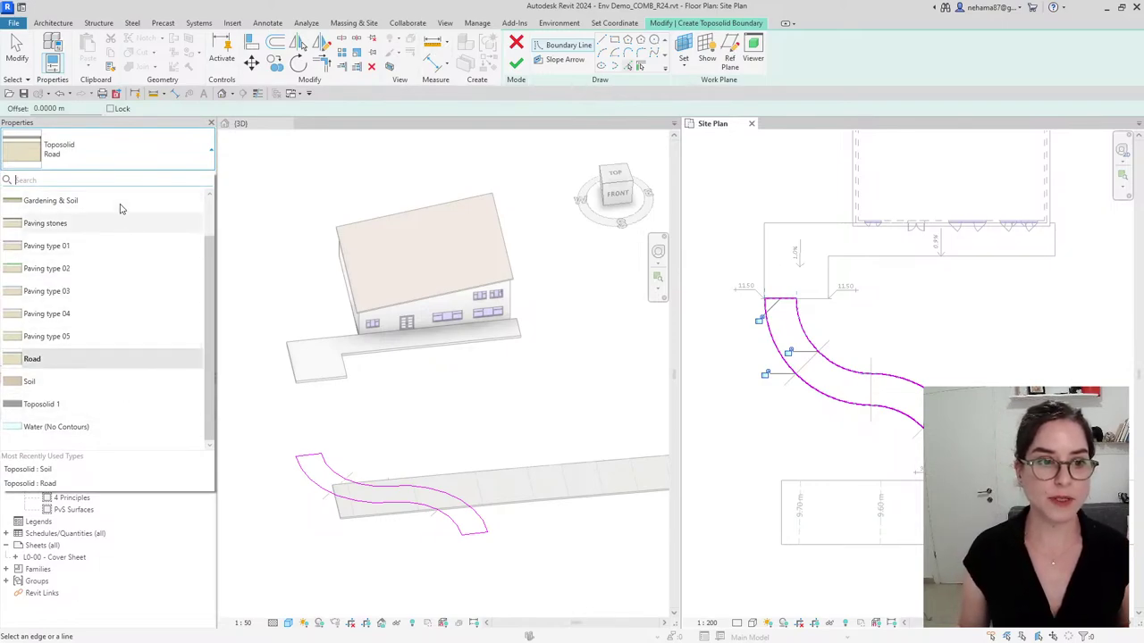
click(126, 144)
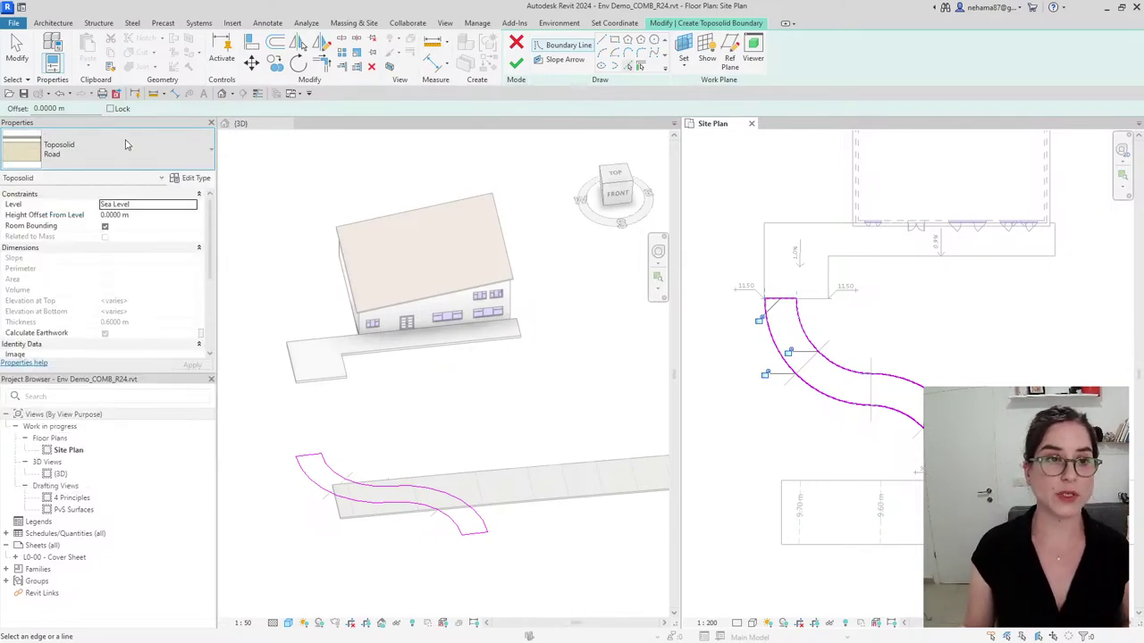
click(187, 179)
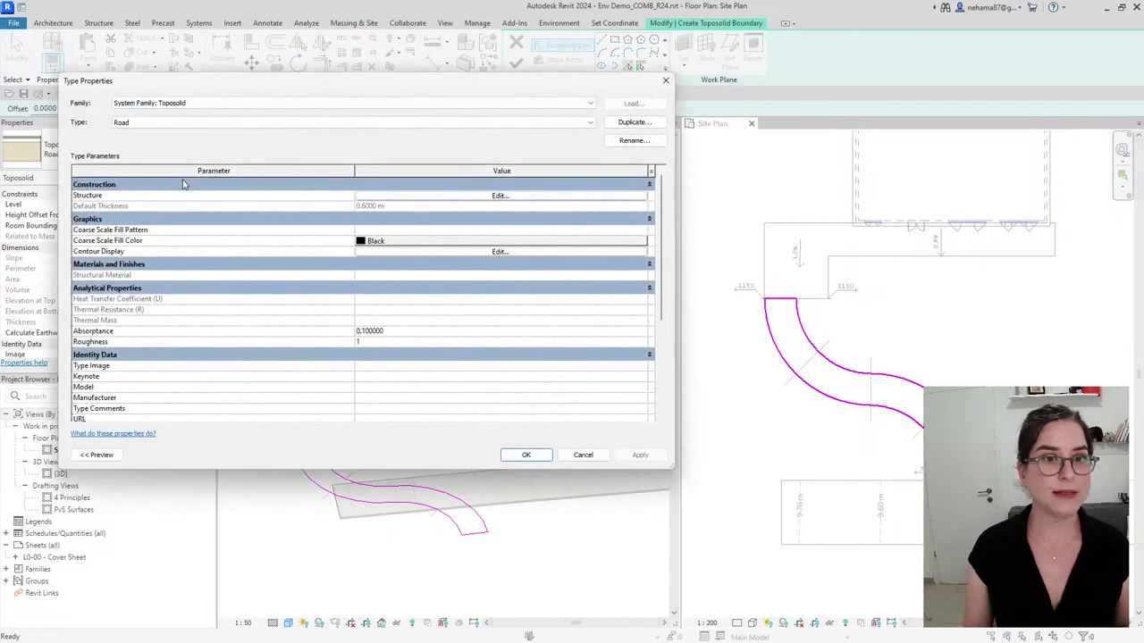
click(97, 455)
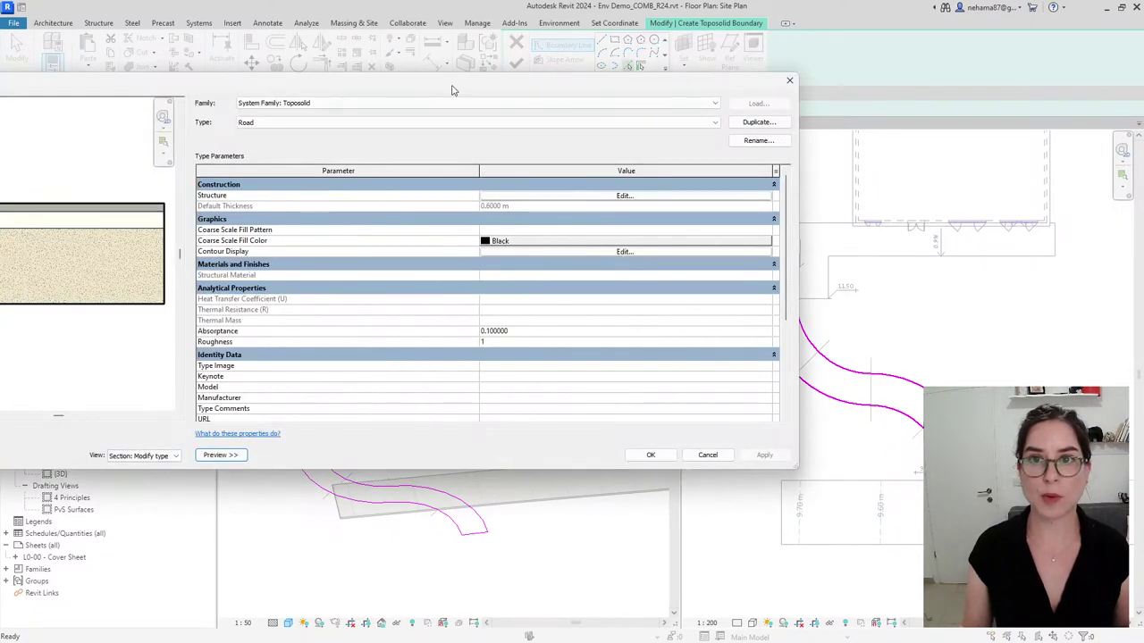
drag(452, 88, 630, 100)
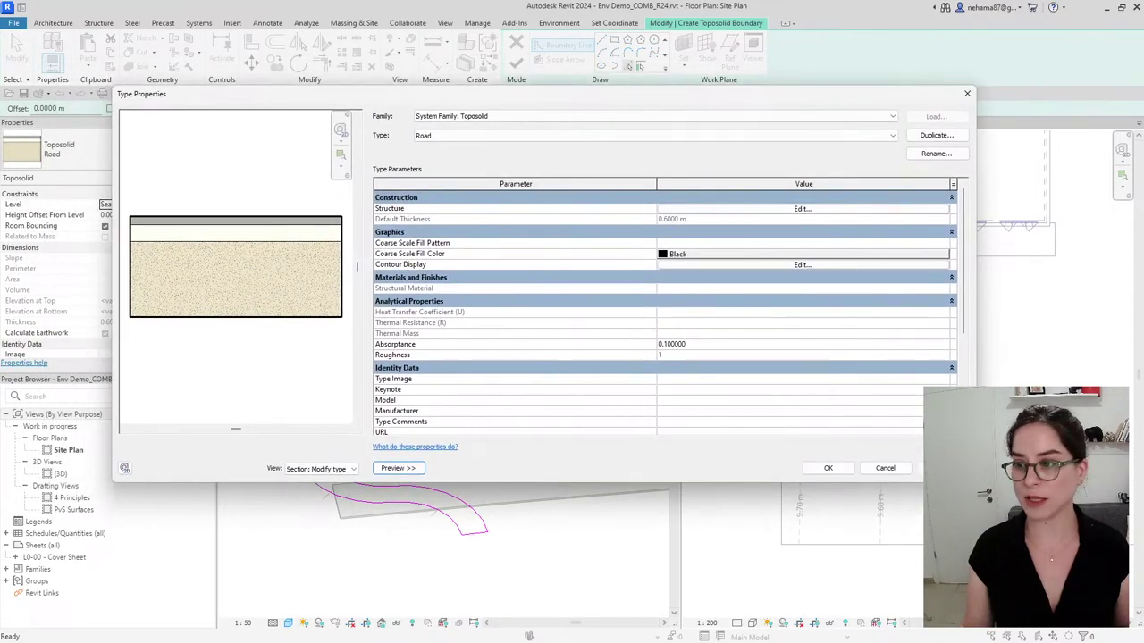
mouse_move(974, 481)
mouse_down()
mouse_move(764, 461)
mouse_move(718, 468)
mouse_up()
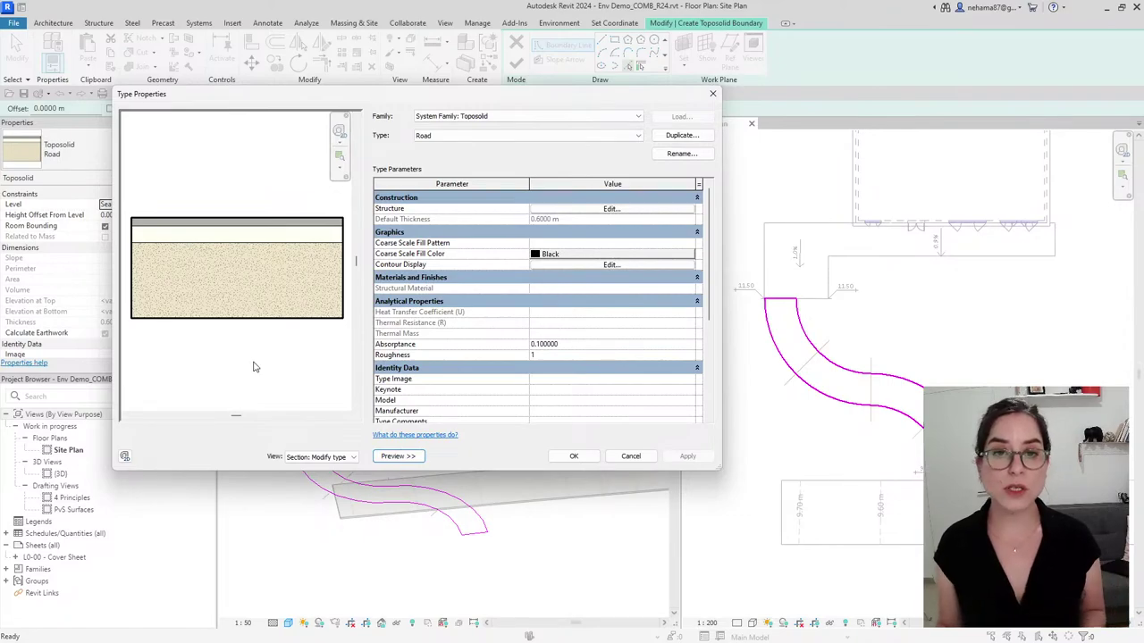
click(549, 211)
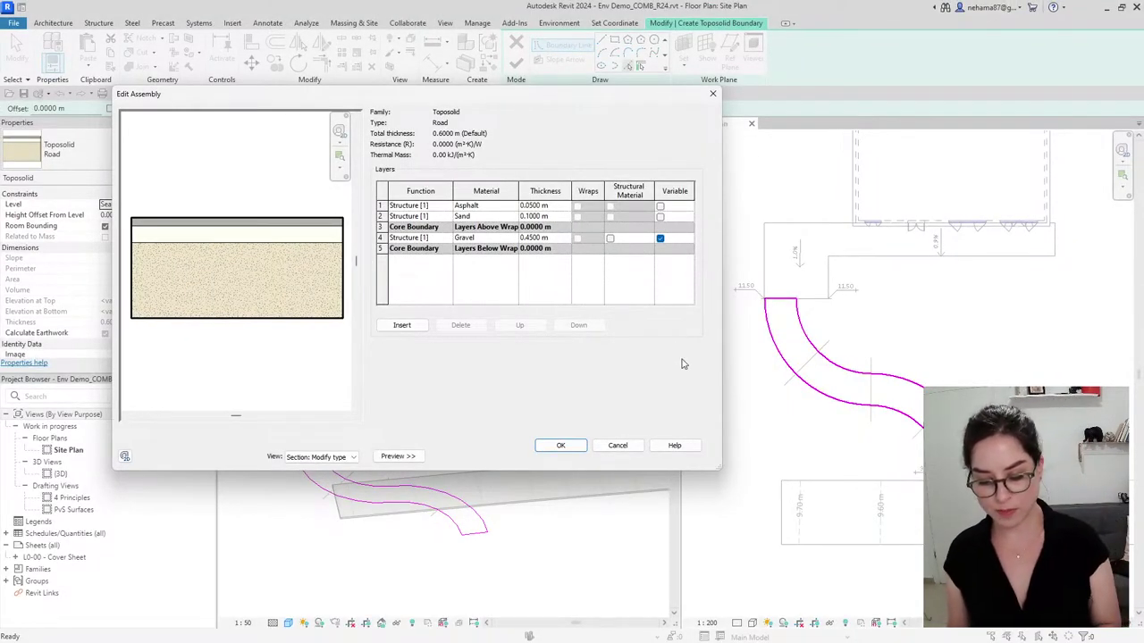
click(572, 444)
click(577, 455)
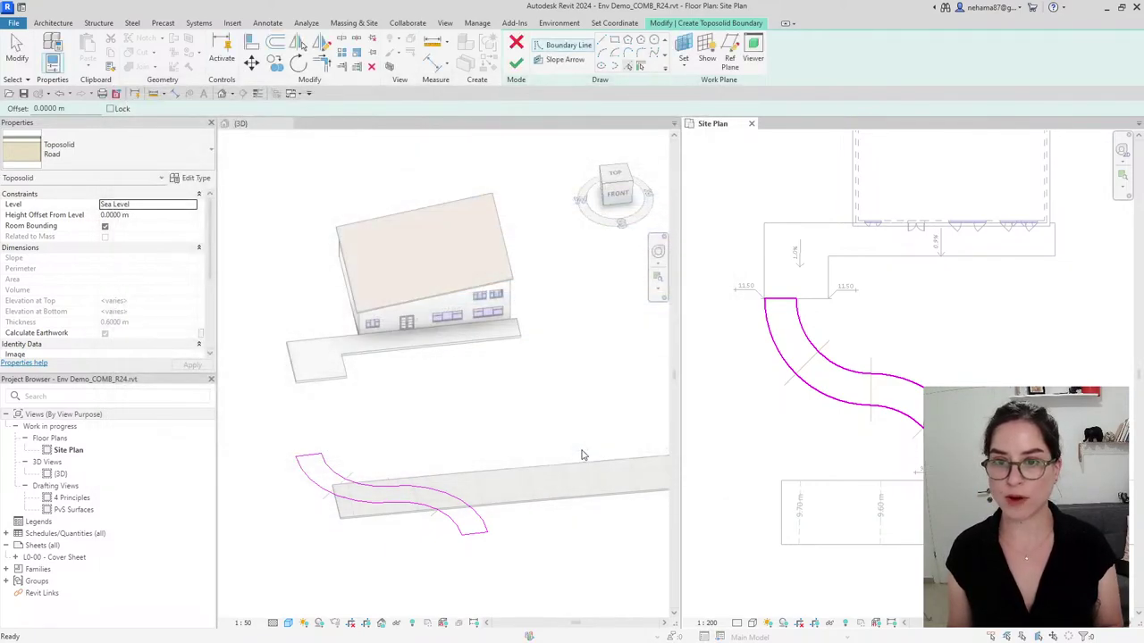
Finish the Road toposolid, show 3D as a full tab, and start editing its sub-elements
click(516, 64)
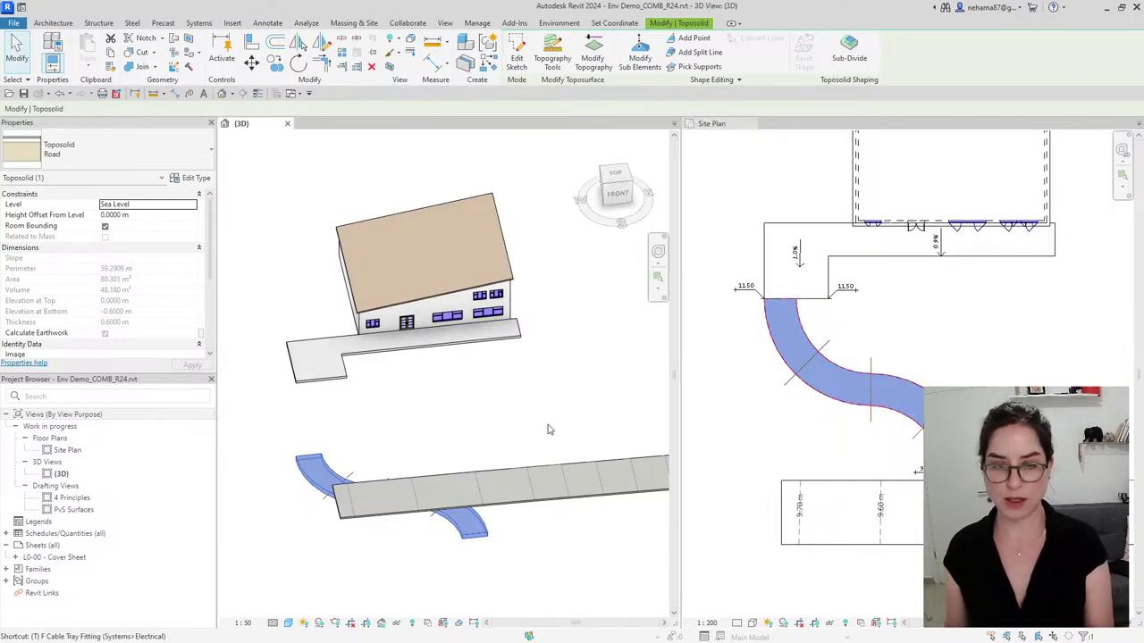
key(t)
key(w)
scroll(551, 429, down, 2)
scroll(563, 446, up, 3)
shift+middle_drag(331, 533, 572, 393)
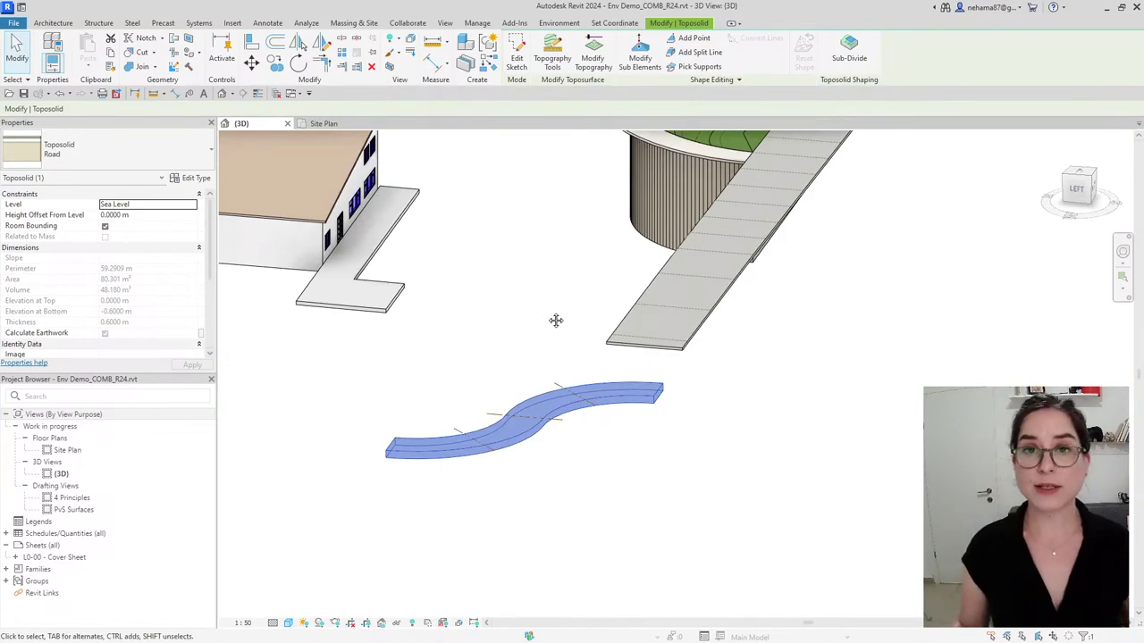
middle_drag(557, 319, 669, 447)
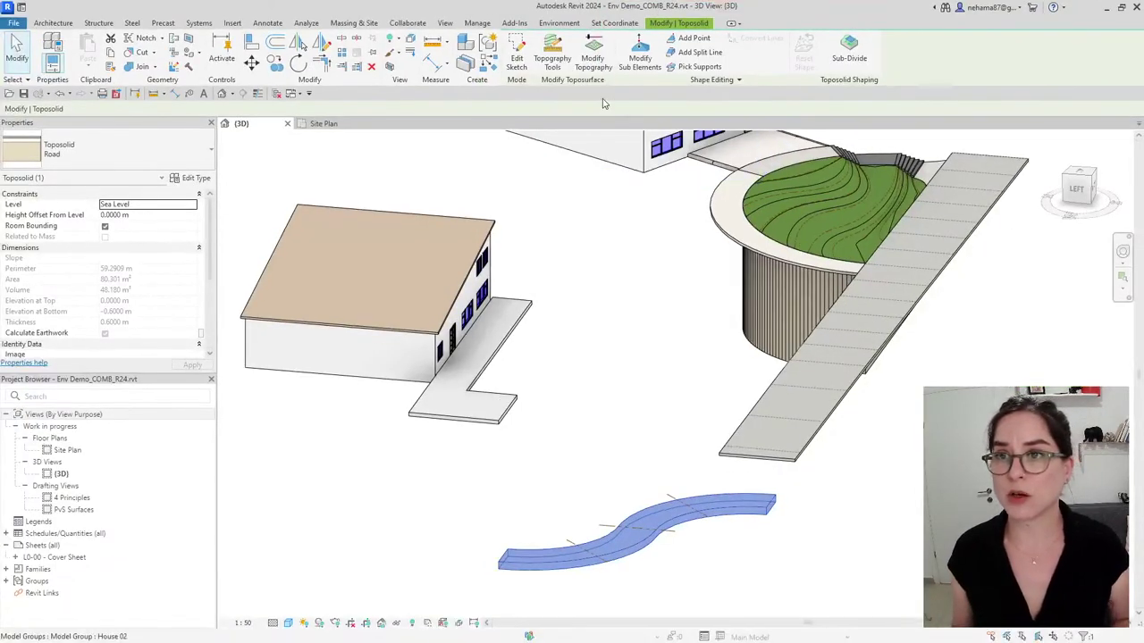
click(585, 109)
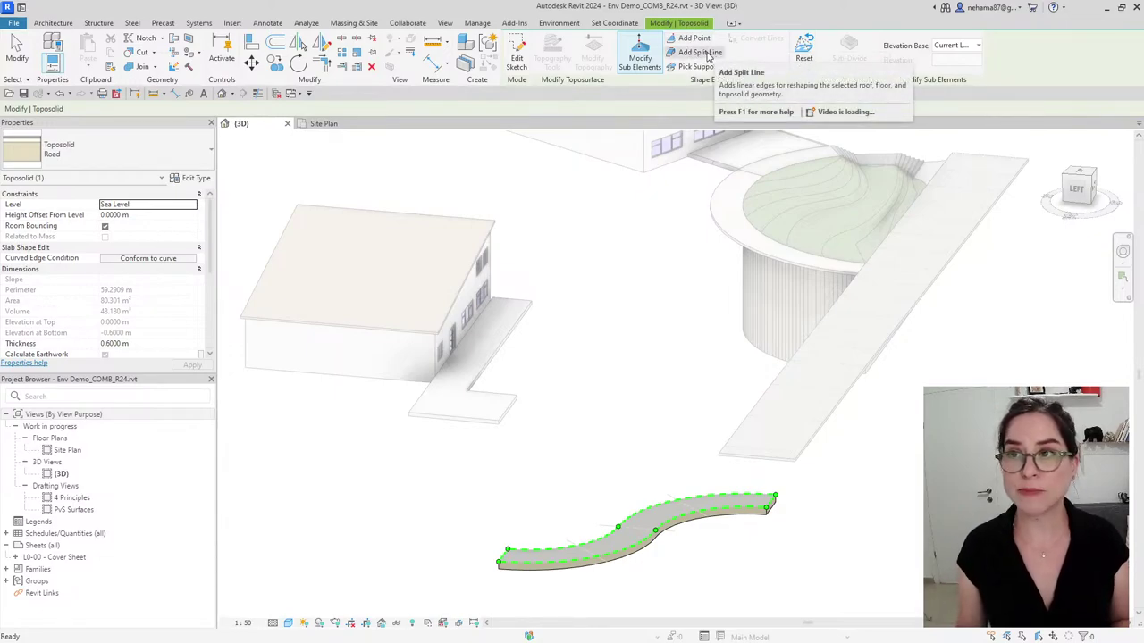
click(949, 46)
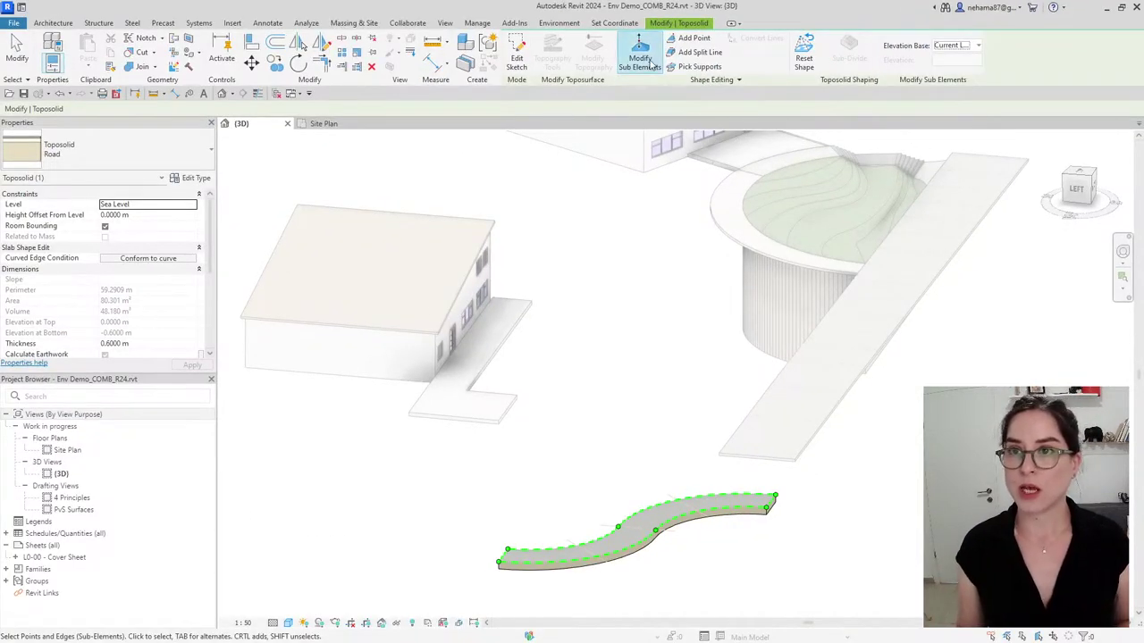
shift+middle_drag(504, 554, 813, 500)
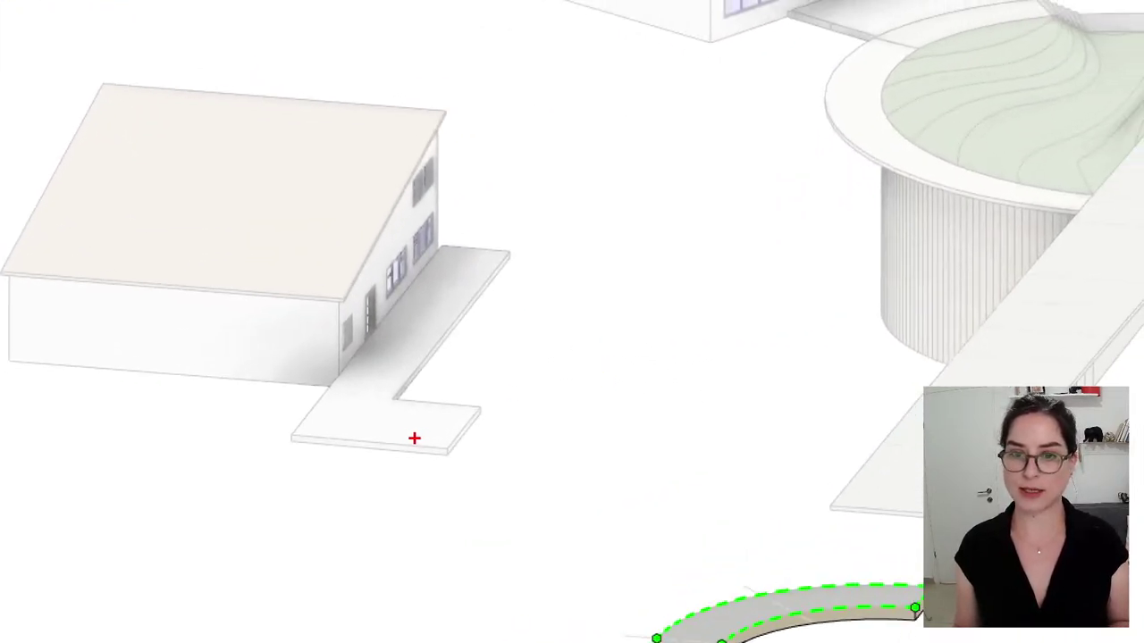
mouse_move(500, 417)
ctrl+shift+mouse_down()
mouse_move(459, 398)
mouse_move(397, 325)
ctrl+shift+mouse_up()
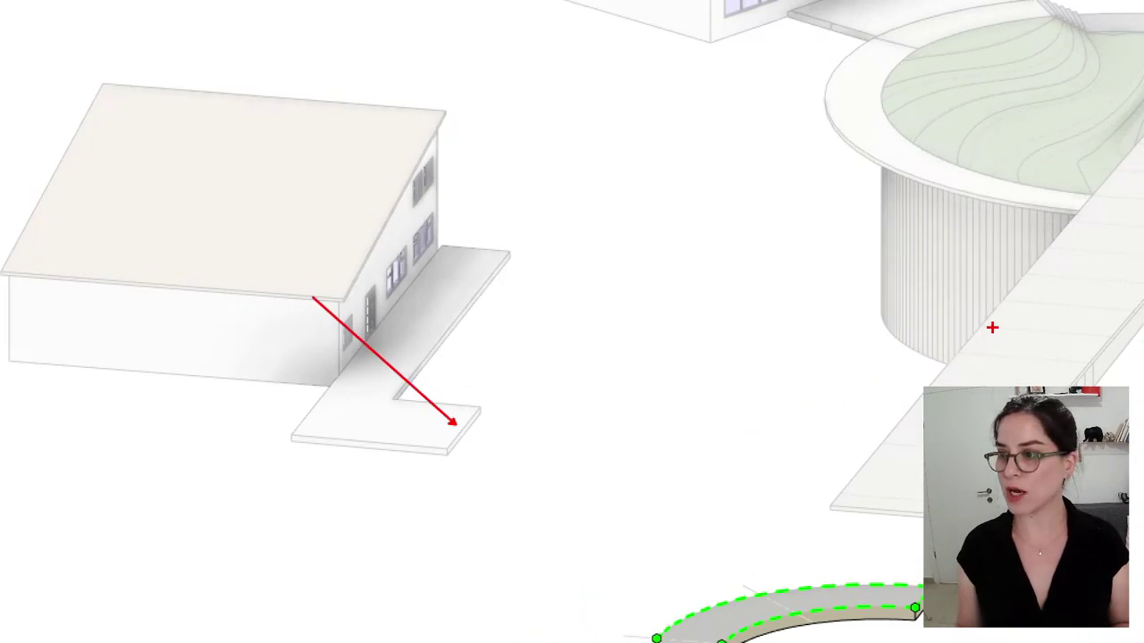
ctrl+shift+drag(992, 328, 1122, 219)
key(Escape)
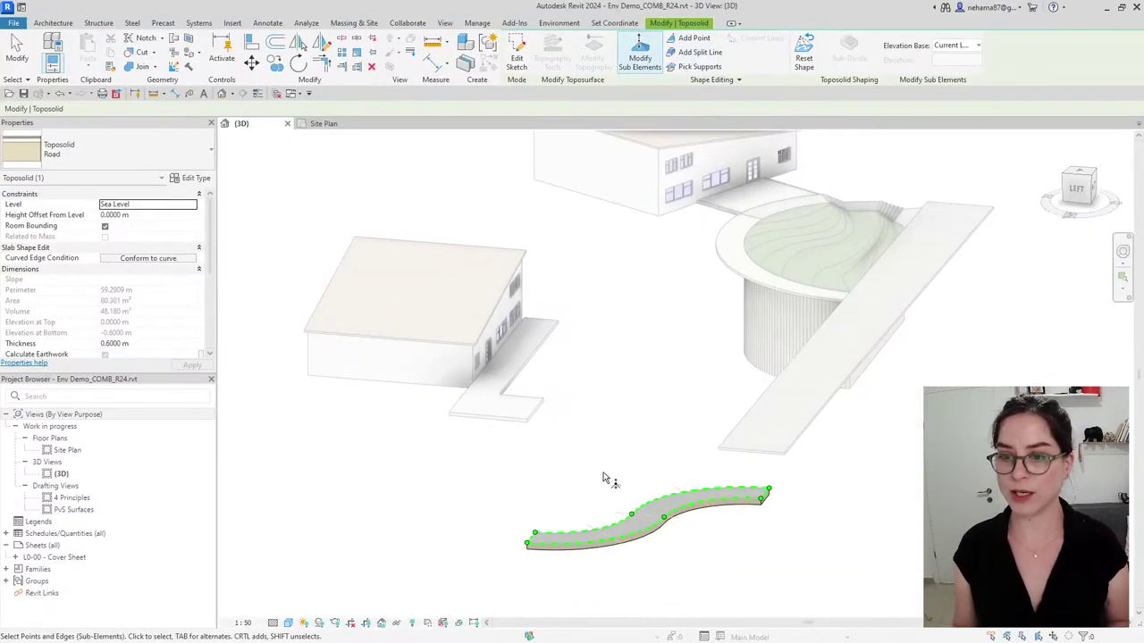
Raise the road's end points, lifting the far end to 9.50 m
click(535, 534)
scroll(532, 515, up, 2)
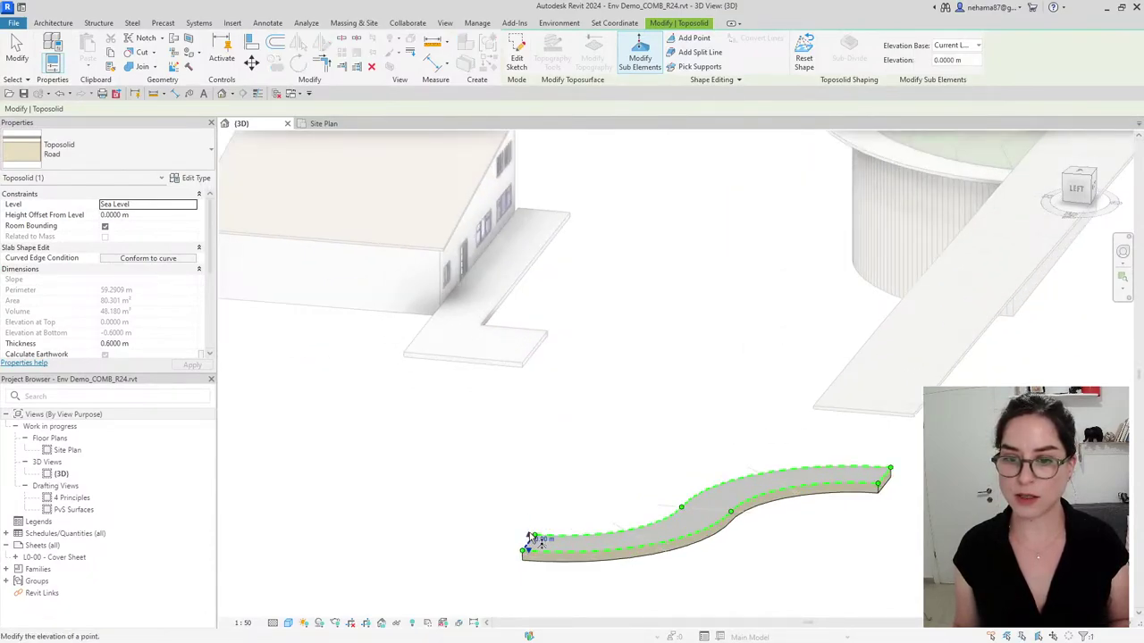
drag(533, 537, 531, 354)
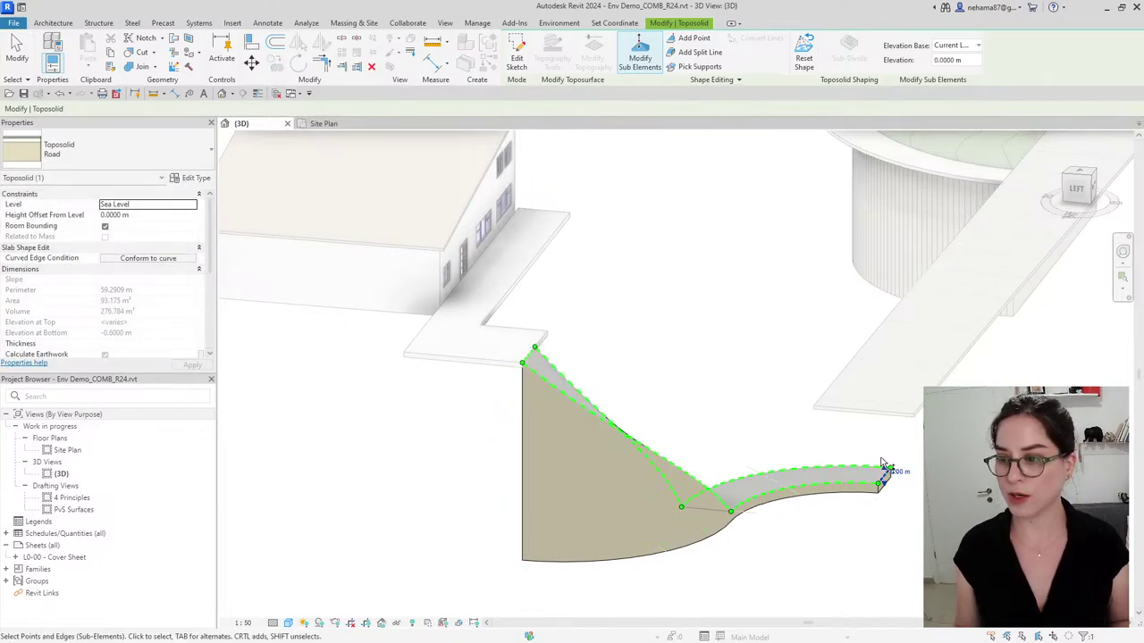
drag(883, 466, 884, 329)
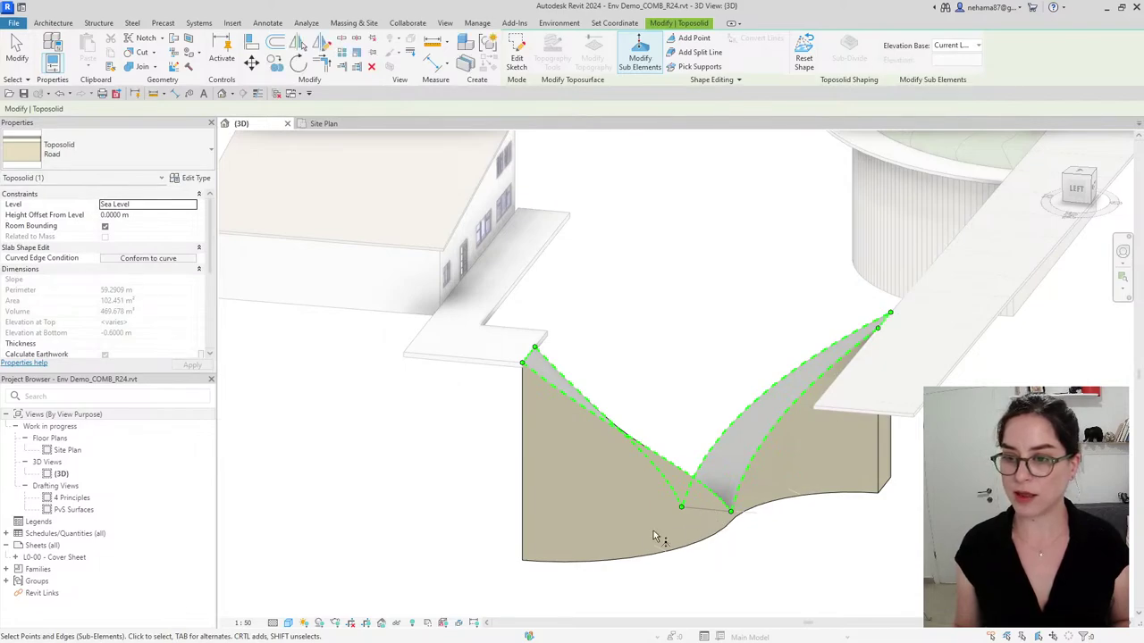
Select the road's top edge and lift it to about 10.1 m
drag(653, 536, 752, 534)
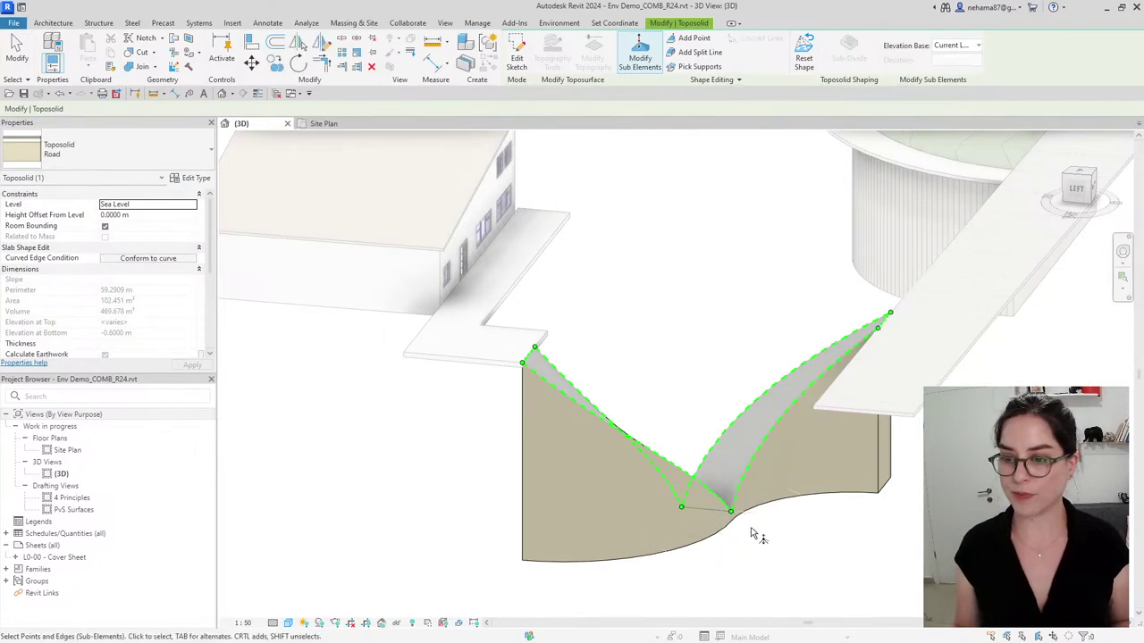
shift+middle_drag(751, 535, 728, 614)
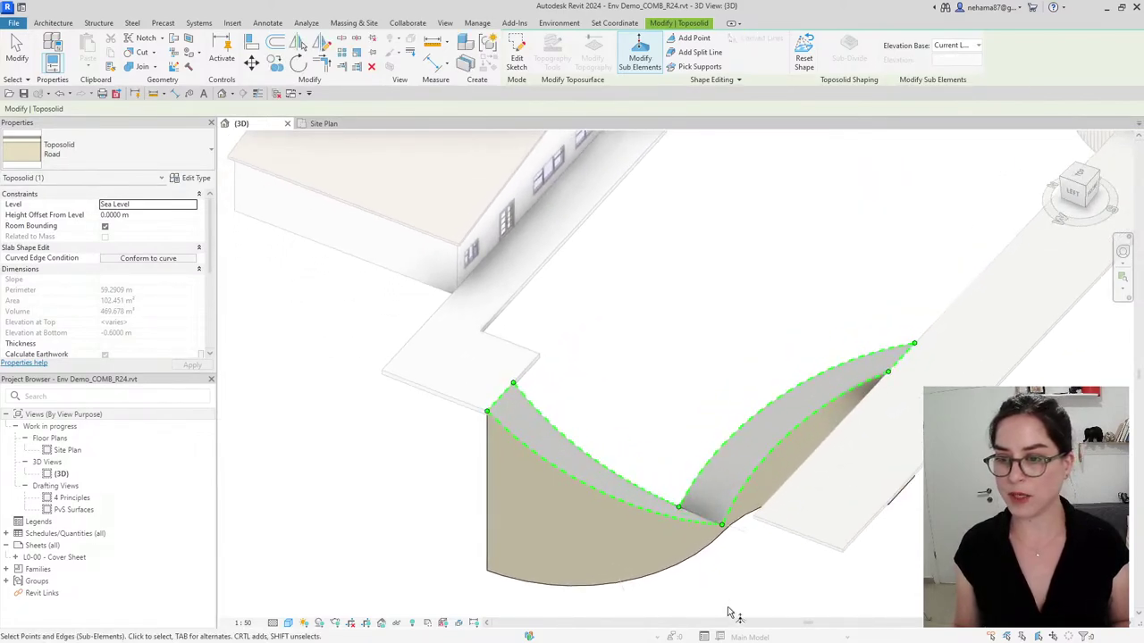
click(680, 507)
drag(687, 420, 686, 416)
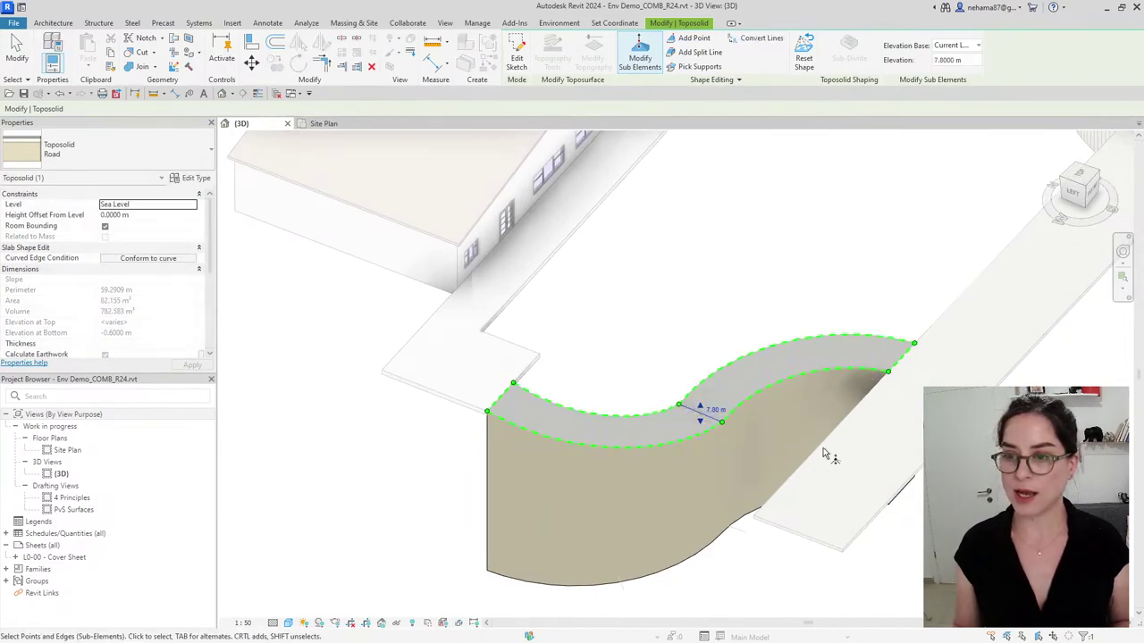
shift+middle_drag(827, 455, 694, 387)
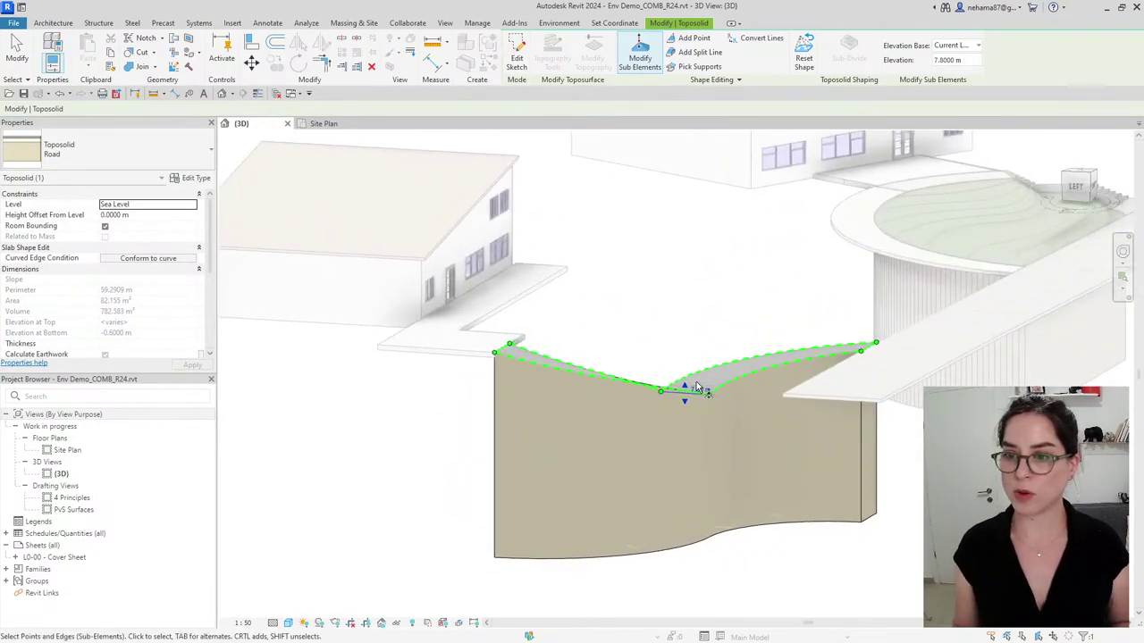
drag(689, 387, 684, 353)
shift+middle_drag(684, 353, 753, 558)
scroll(890, 426, up, 10)
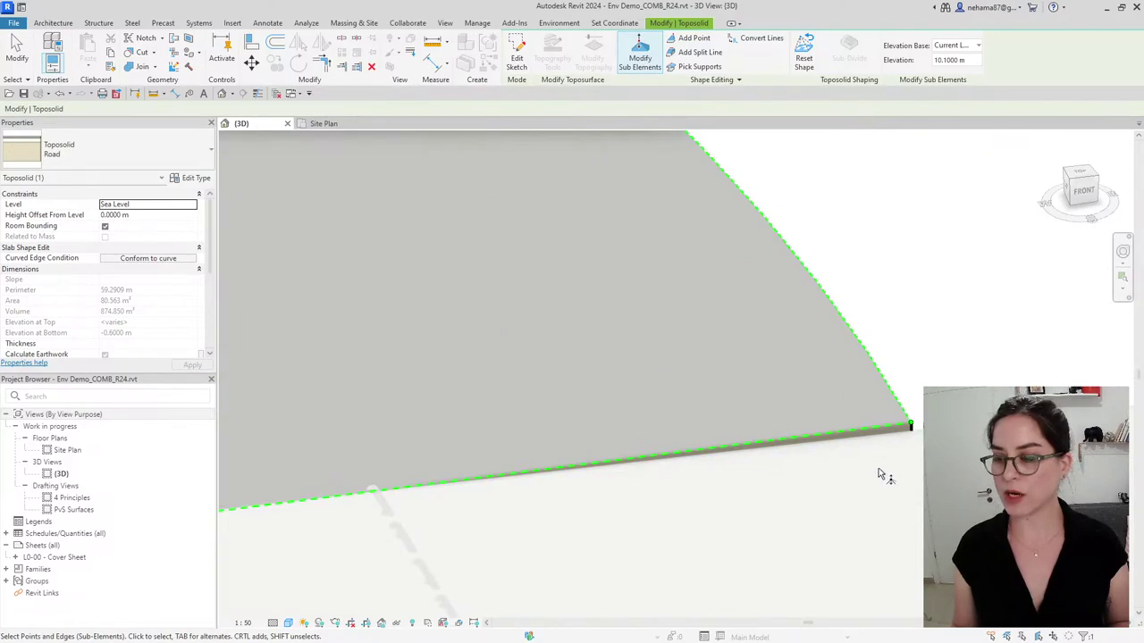
Lower the corner point slightly to about 9.48 m
click(912, 425)
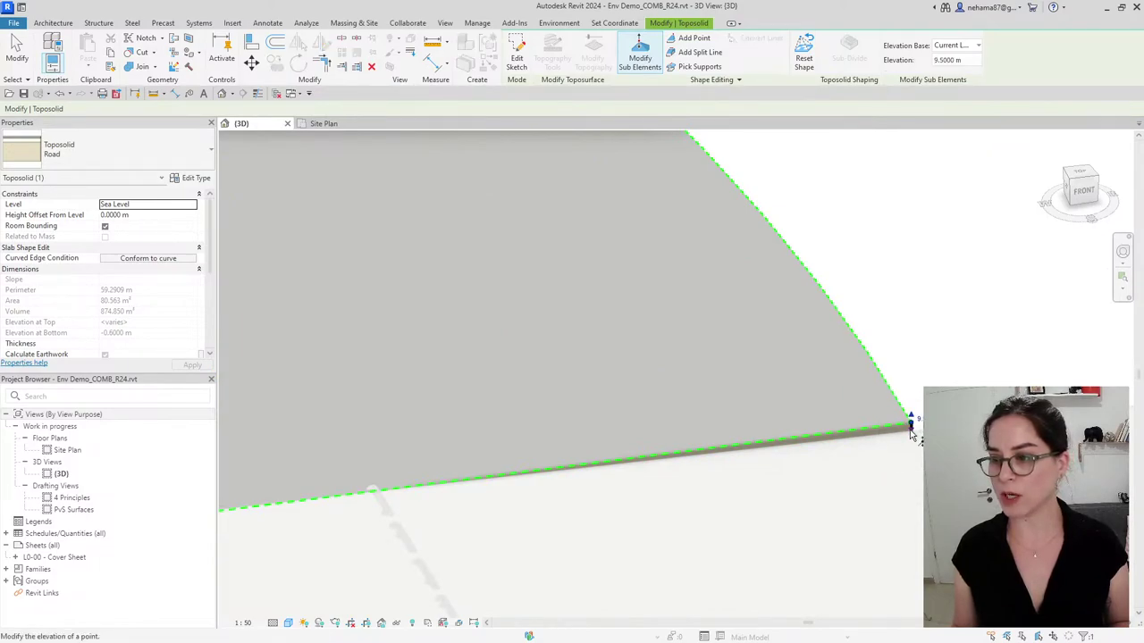
drag(911, 426, 911, 436)
scroll(779, 406, down, 2)
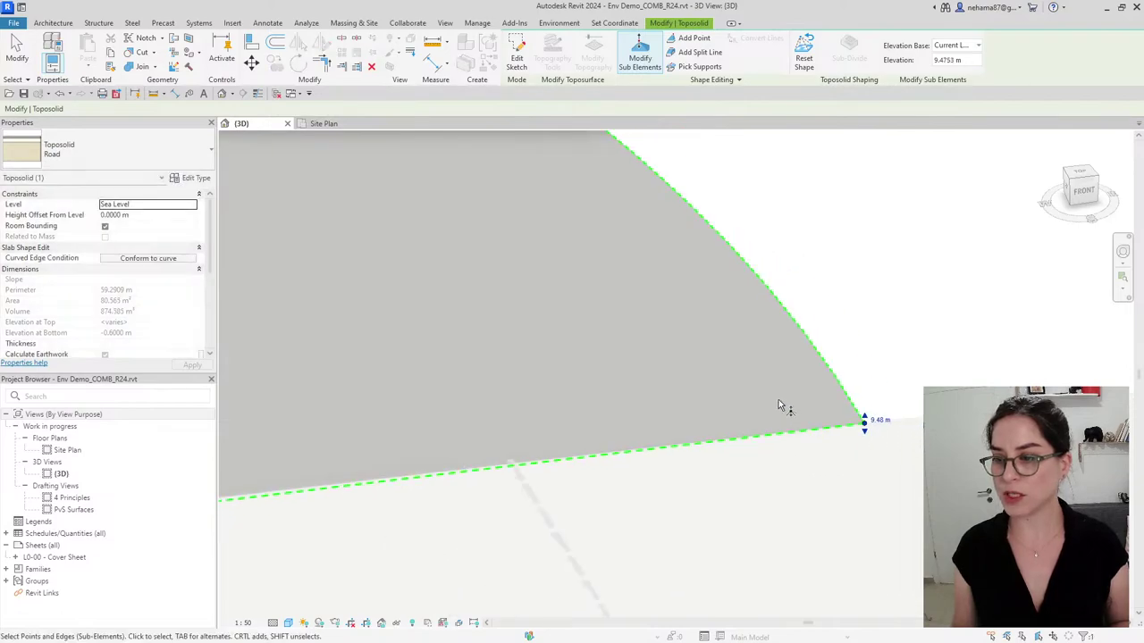
scroll(779, 406, down, 4)
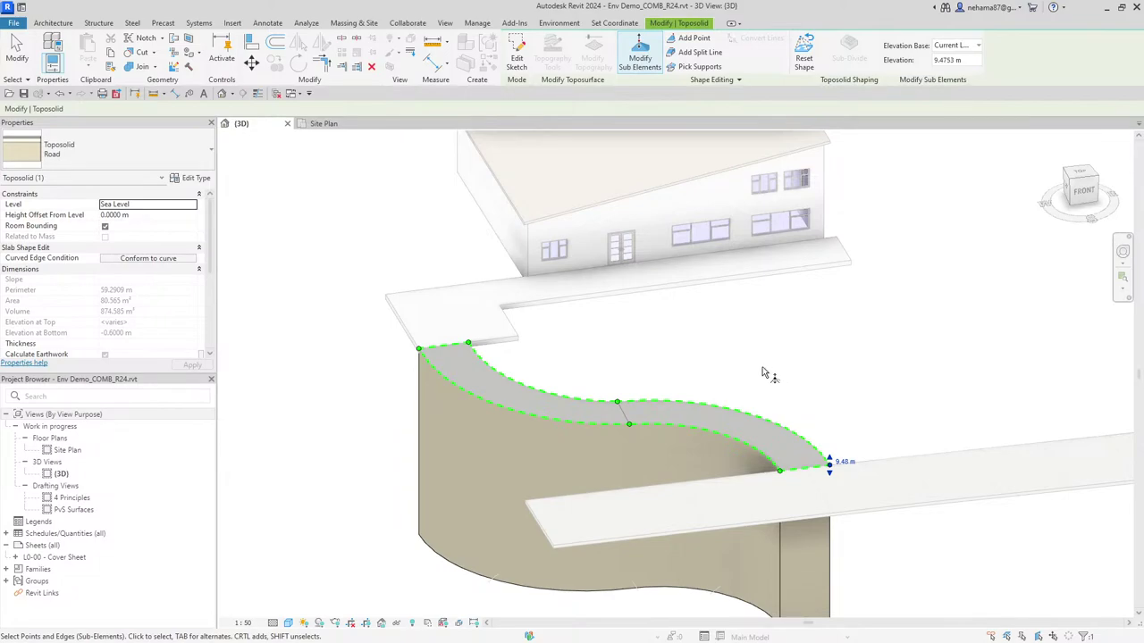
shift+middle_drag(751, 367, 776, 362)
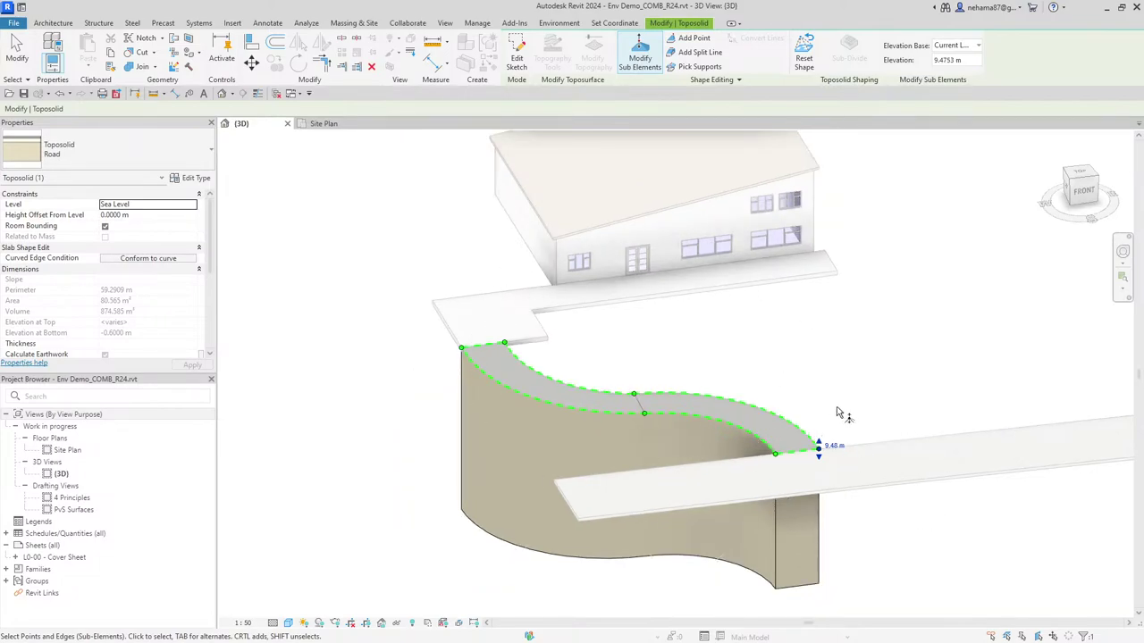
middle_drag(975, 405, 854, 411)
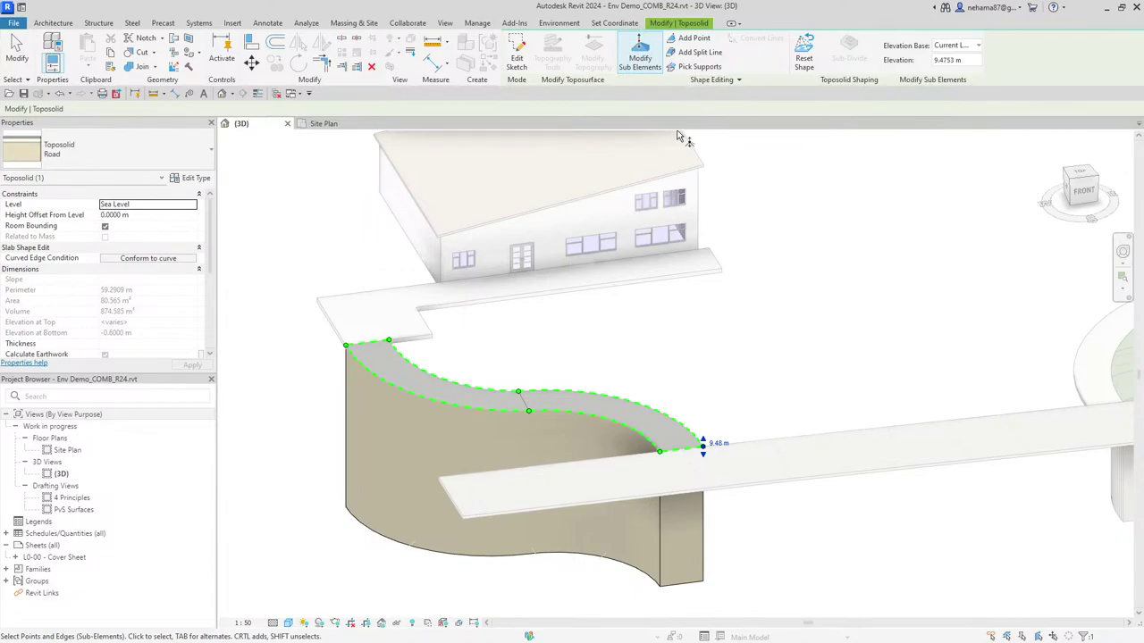
Finish point editing, reselect the road to re-check its shape, and exit with Esc
click(688, 358)
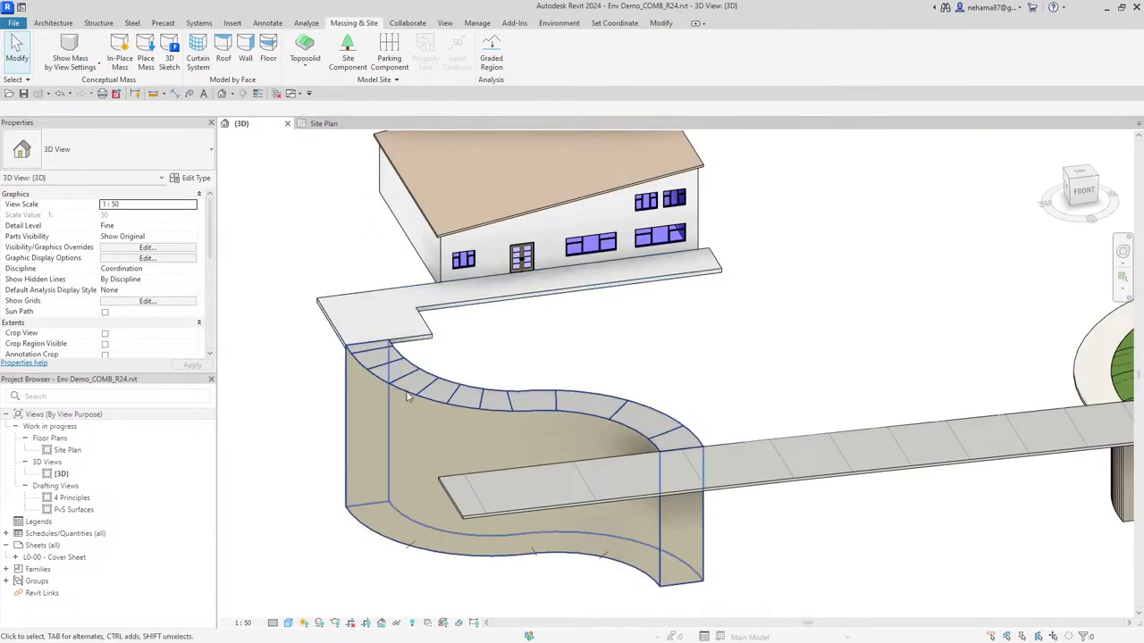
click(605, 402)
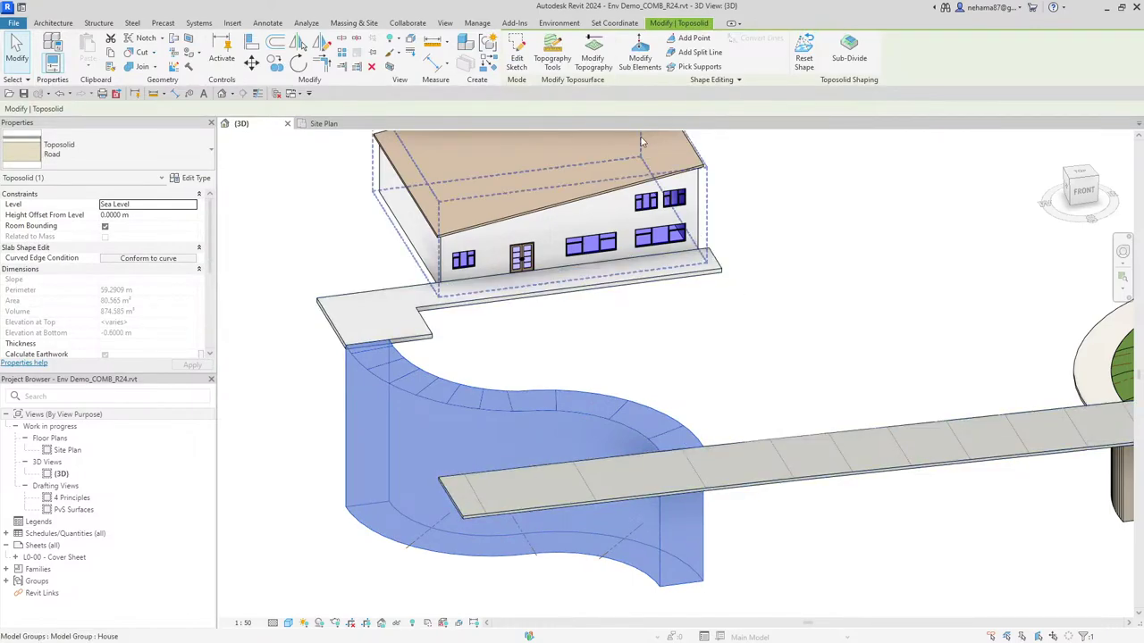
click(640, 53)
scroll(743, 325, down, 2)
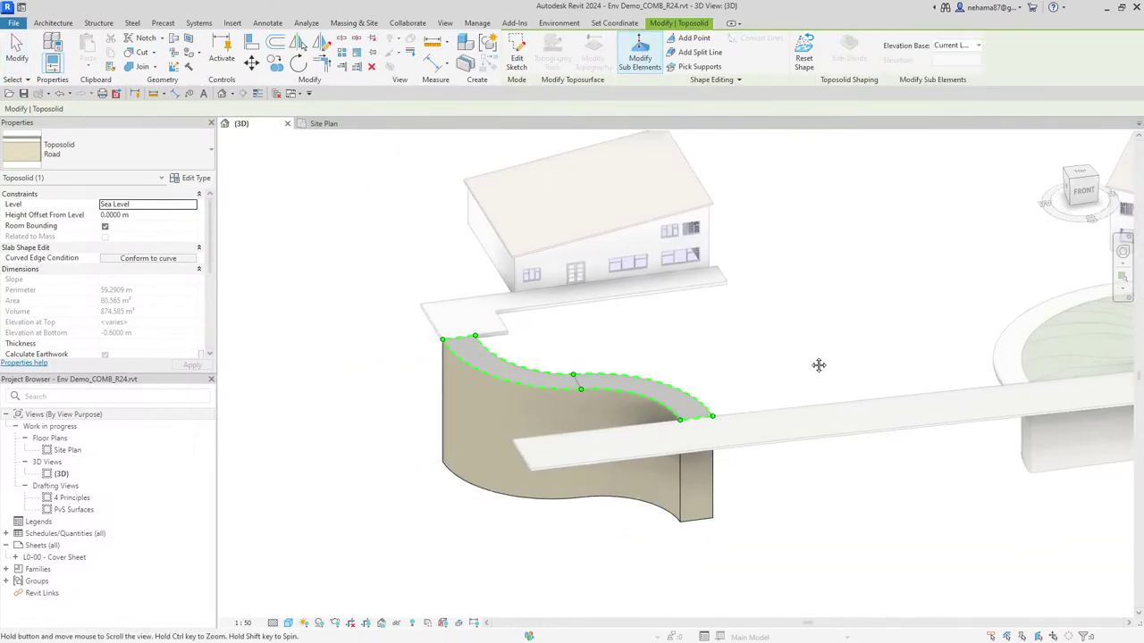
shift+middle_drag(816, 365, 809, 419)
scroll(719, 382, up, 2)
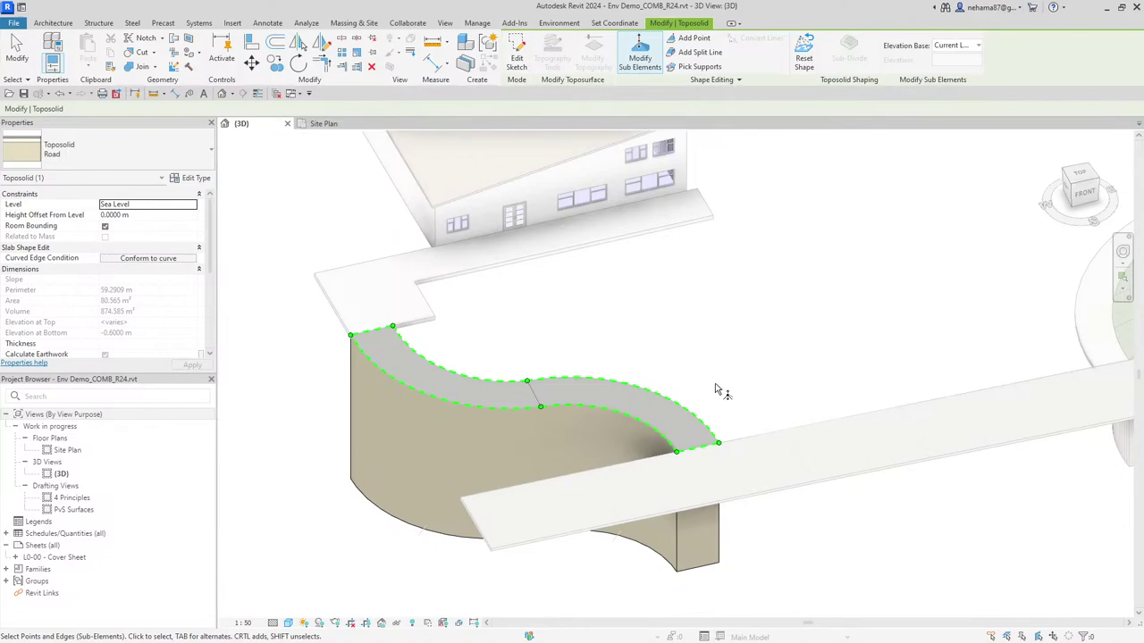
key(Escape)
scroll(540, 483, down, 2)
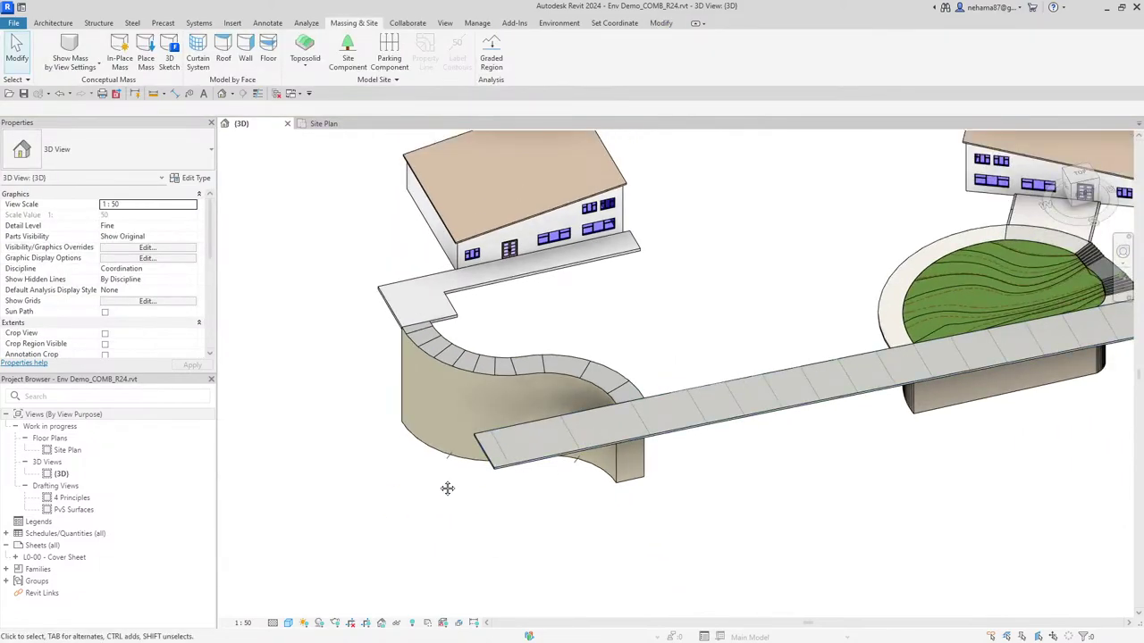
shift+middle_drag(446, 488, 488, 387)
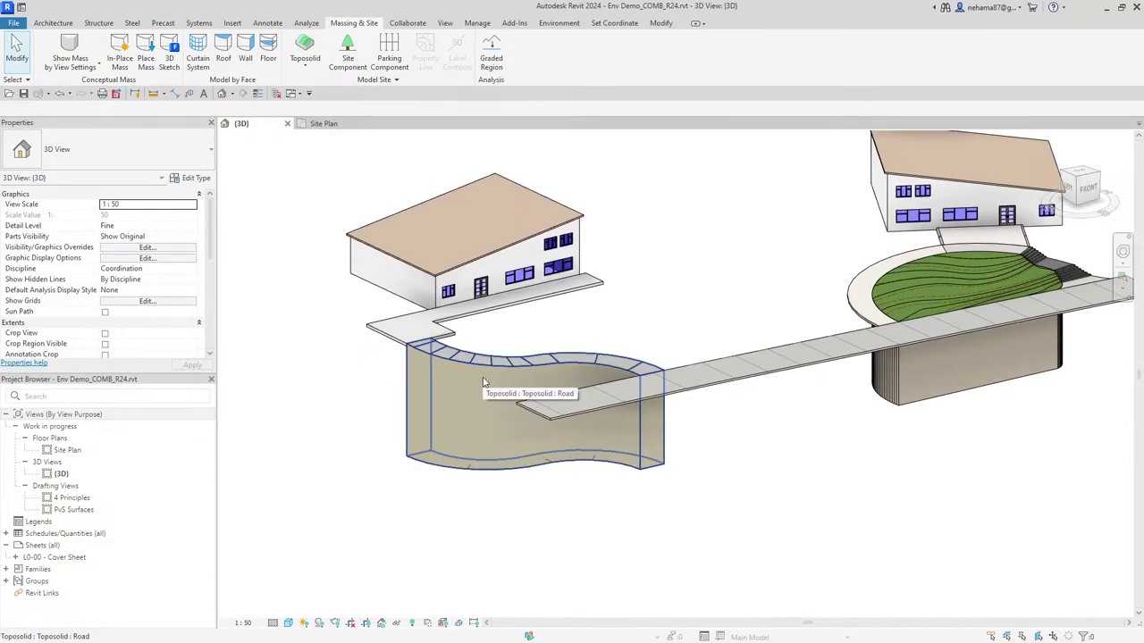
scroll(484, 382, up, 4)
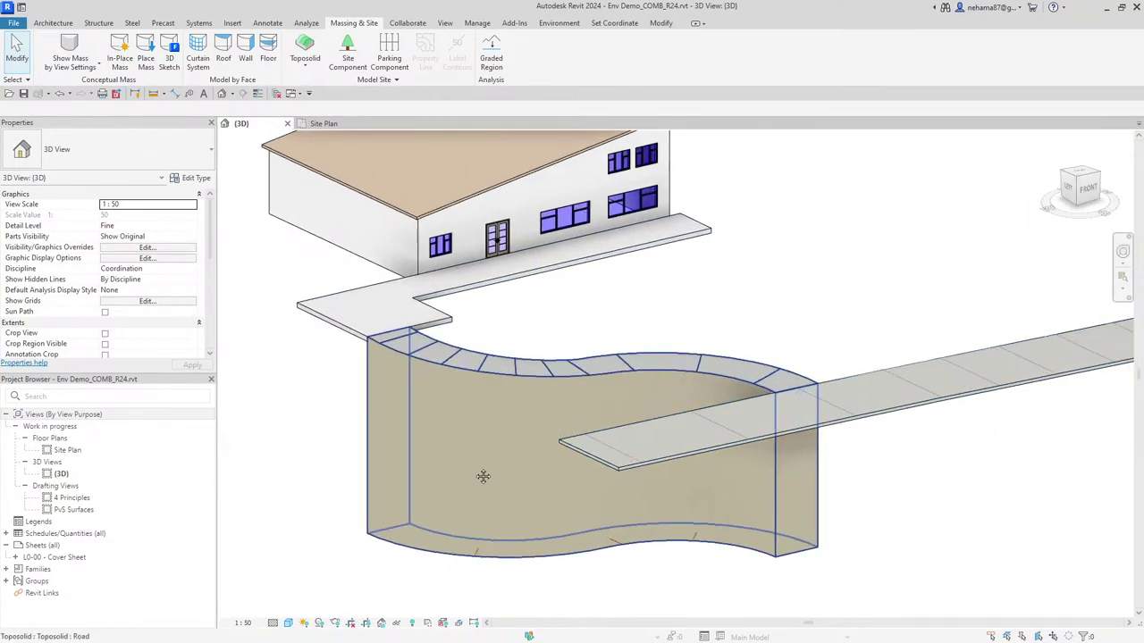
middle_drag(483, 477, 589, 477)
click(579, 474)
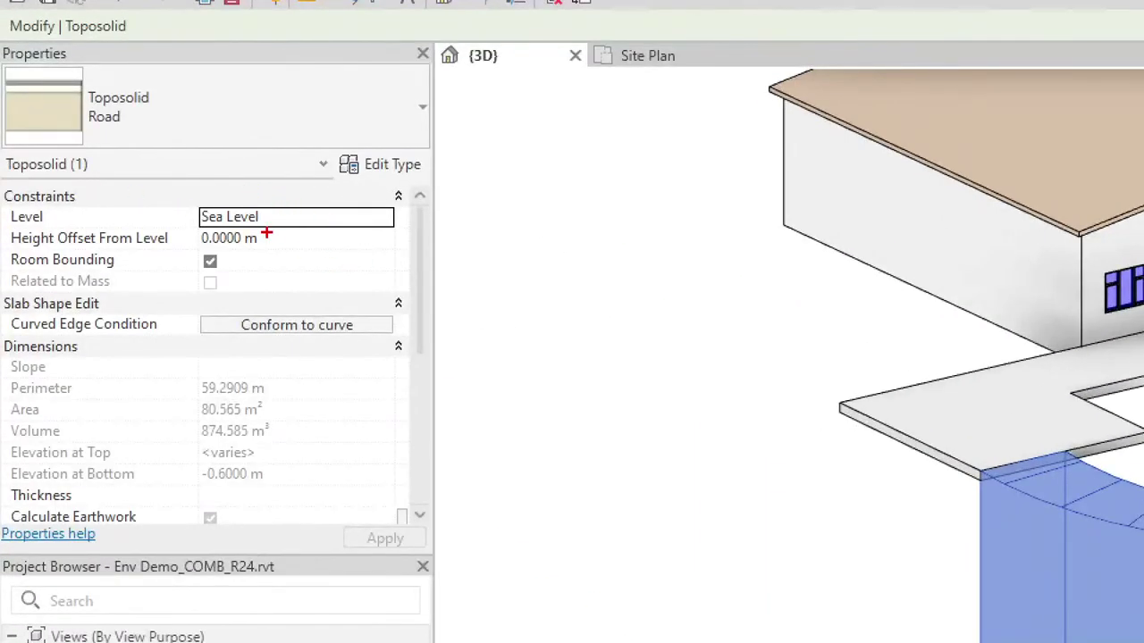
ctrl+shift+drag(257, 213, 295, 179)
ctrl+shift+drag(264, 246, 277, 282)
key(Escape)
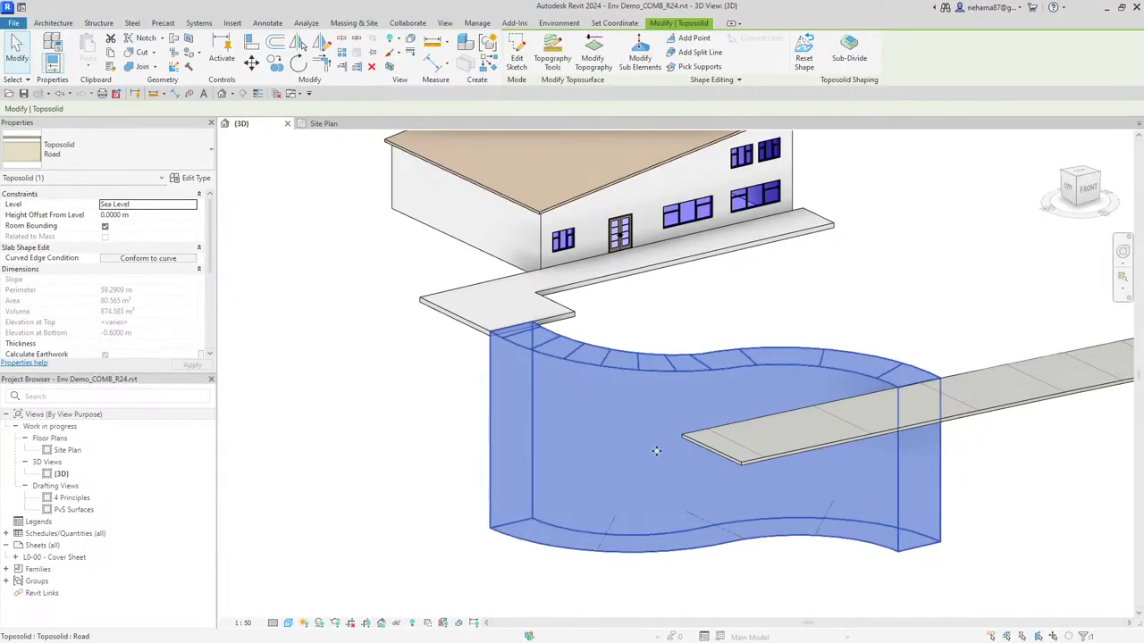
click(640, 58)
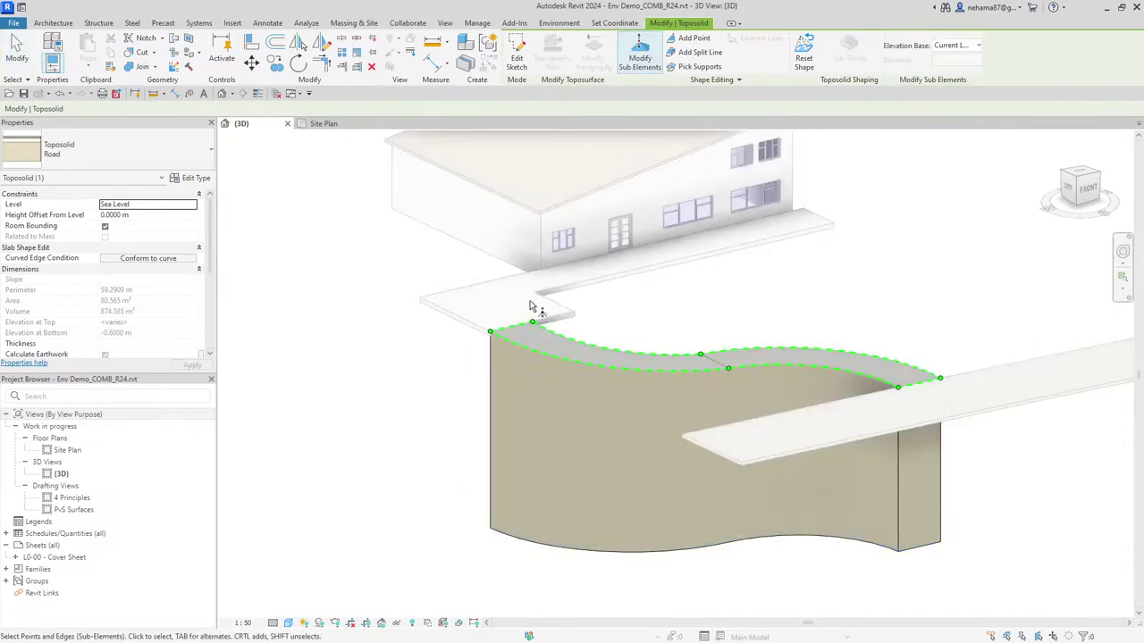
mouse_move(512, 327)
mouse_down()
mouse_move(512, 404)
mouse_move(525, 324)
mouse_up()
key(Escape)
click(567, 378)
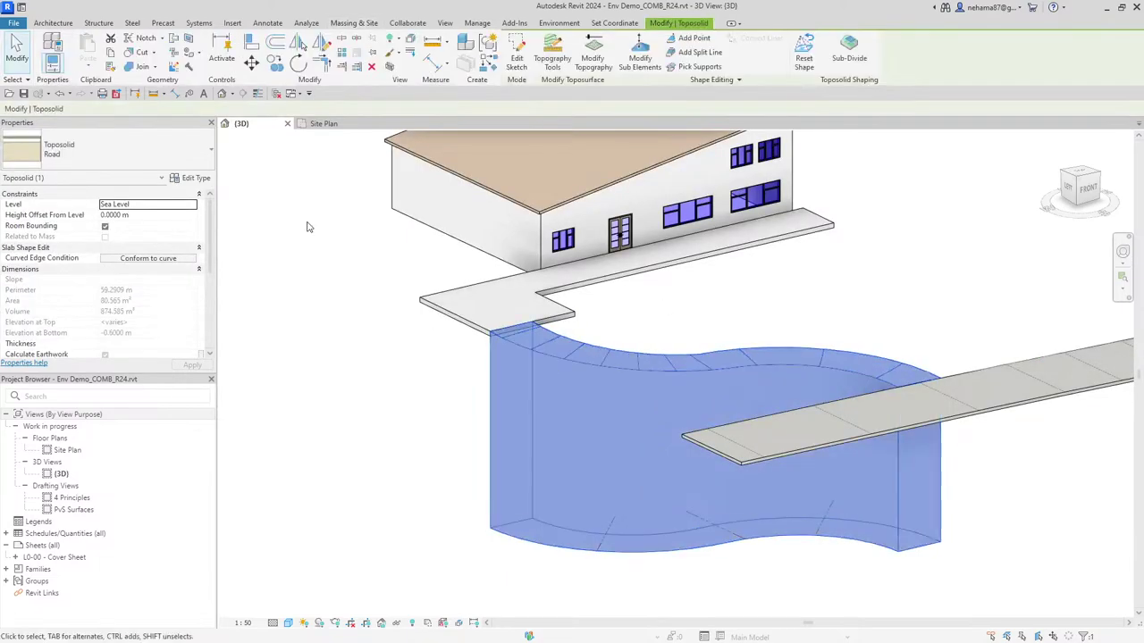
click(196, 178)
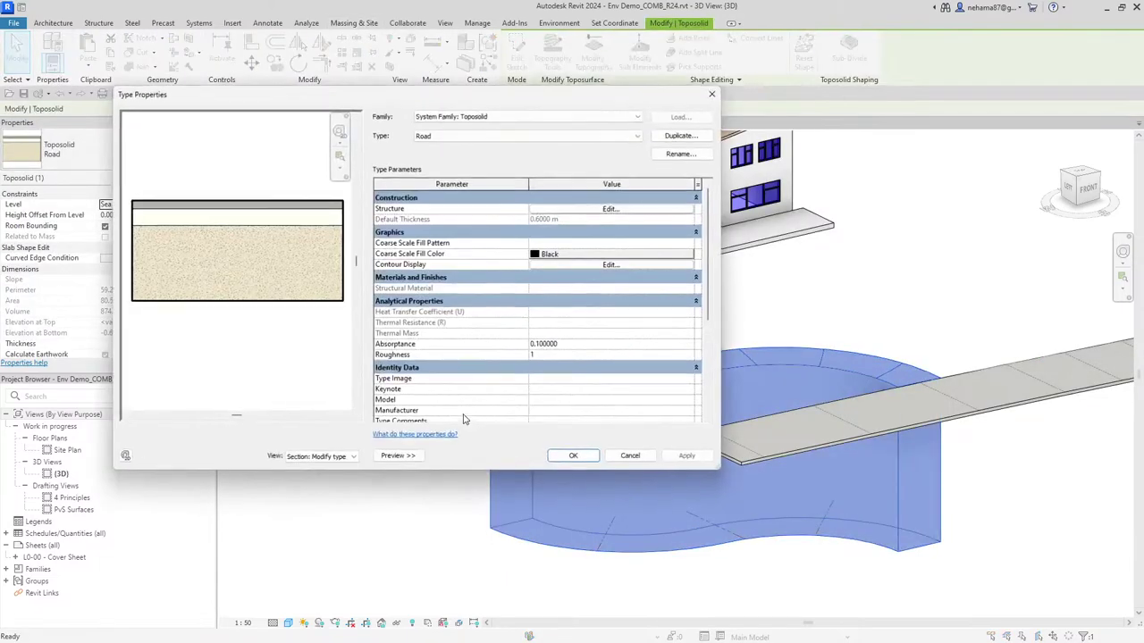
click(589, 209)
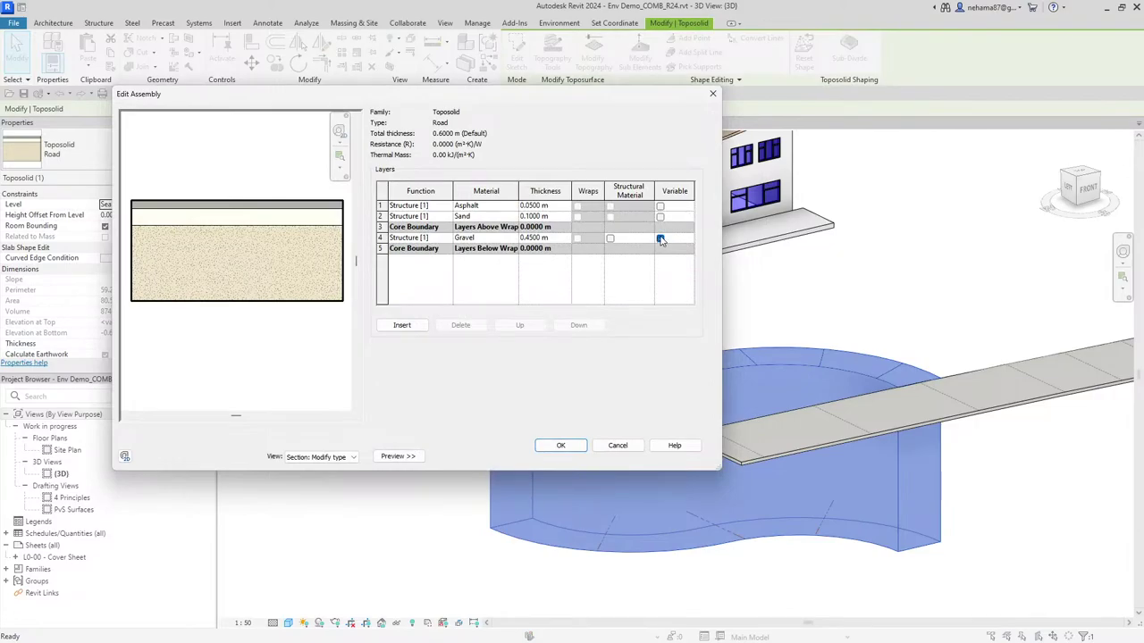
click(561, 445)
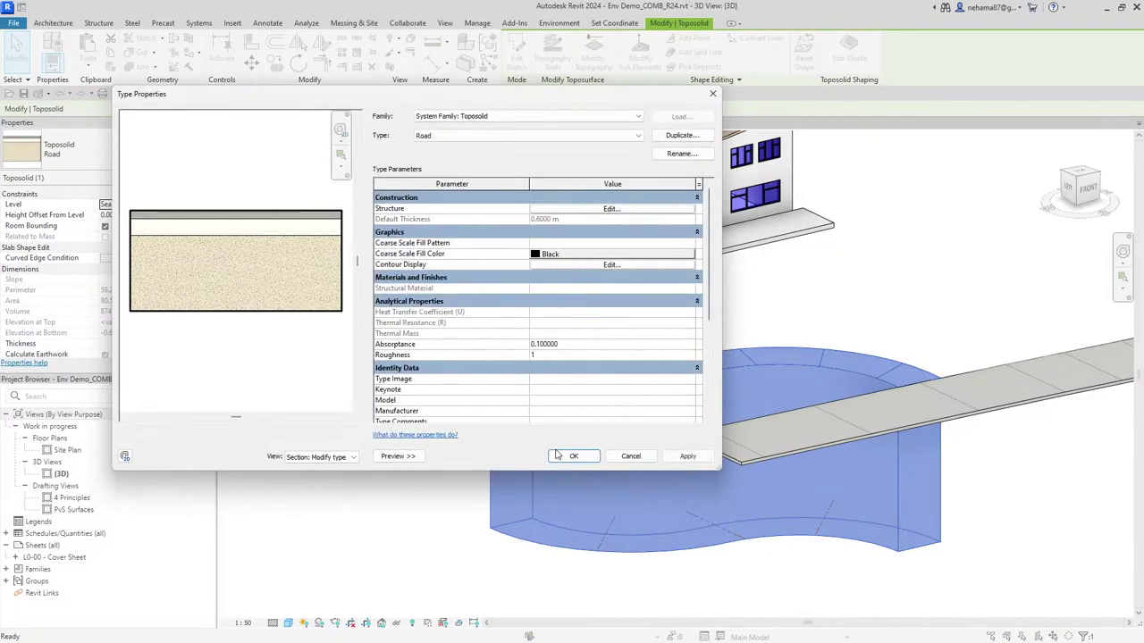
click(575, 456)
click(486, 548)
shift+middle_drag(525, 489, 442, 447)
click(670, 386)
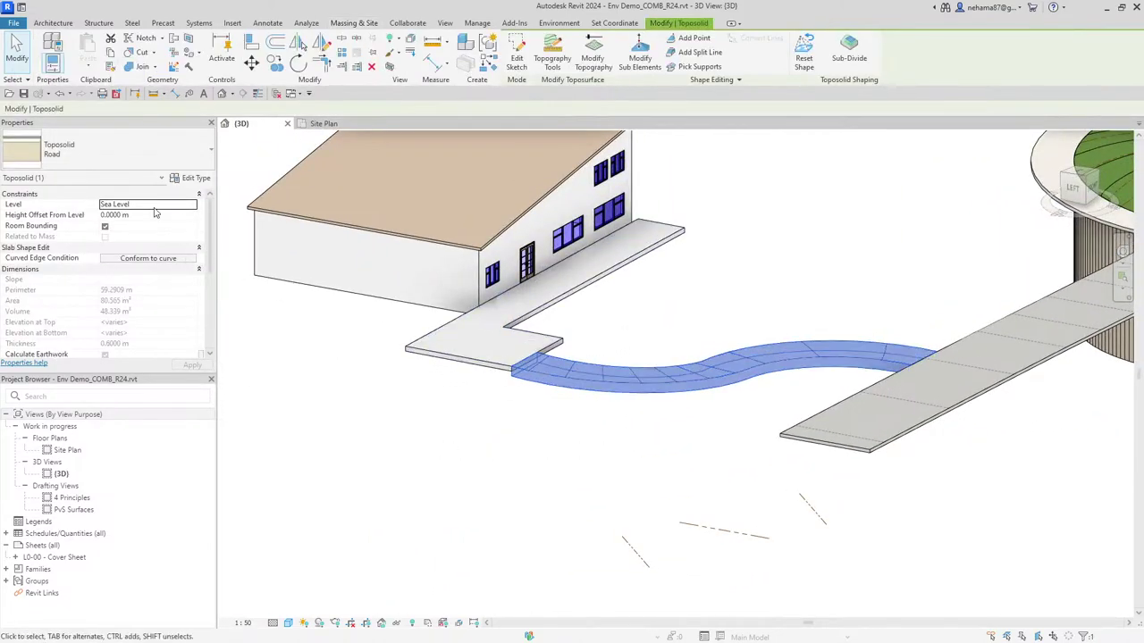
click(194, 178)
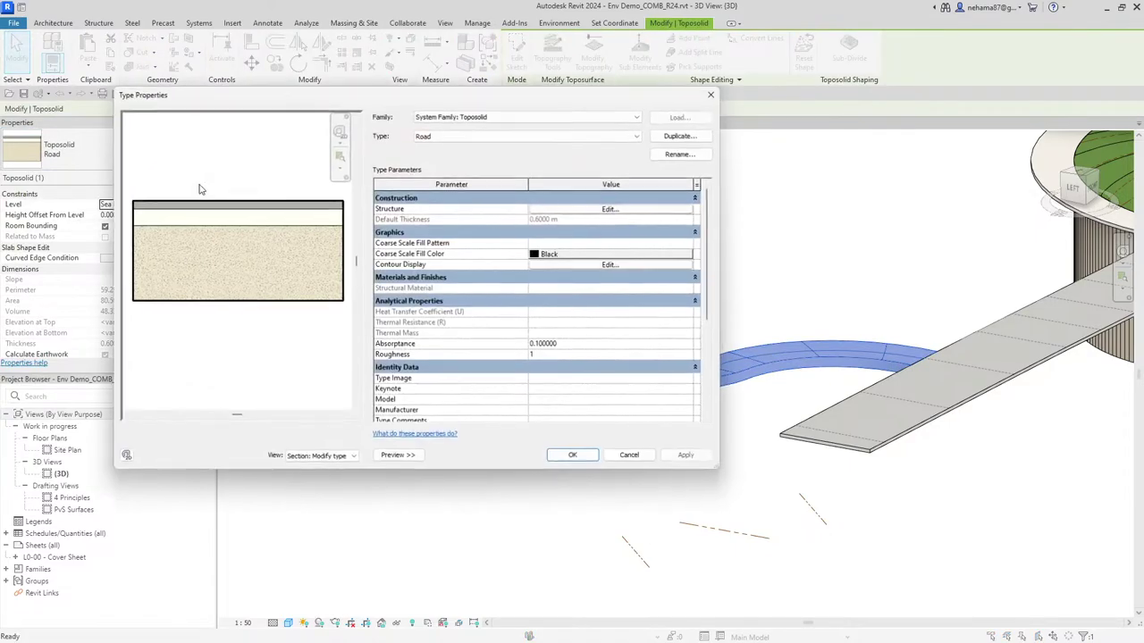
click(536, 242)
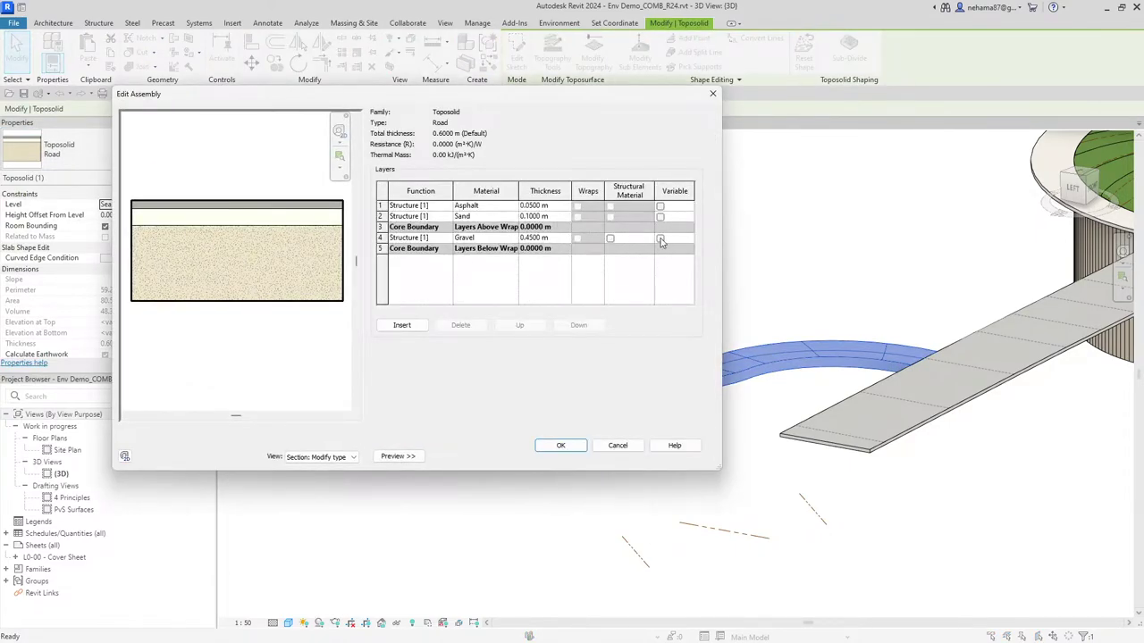
click(660, 239)
click(560, 445)
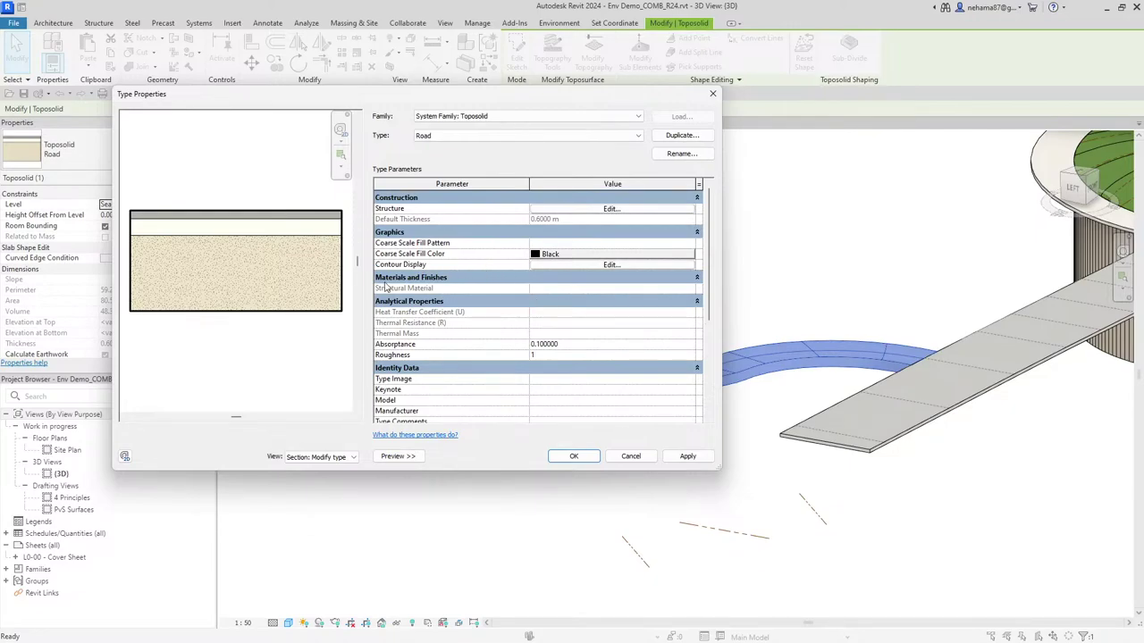
click(554, 460)
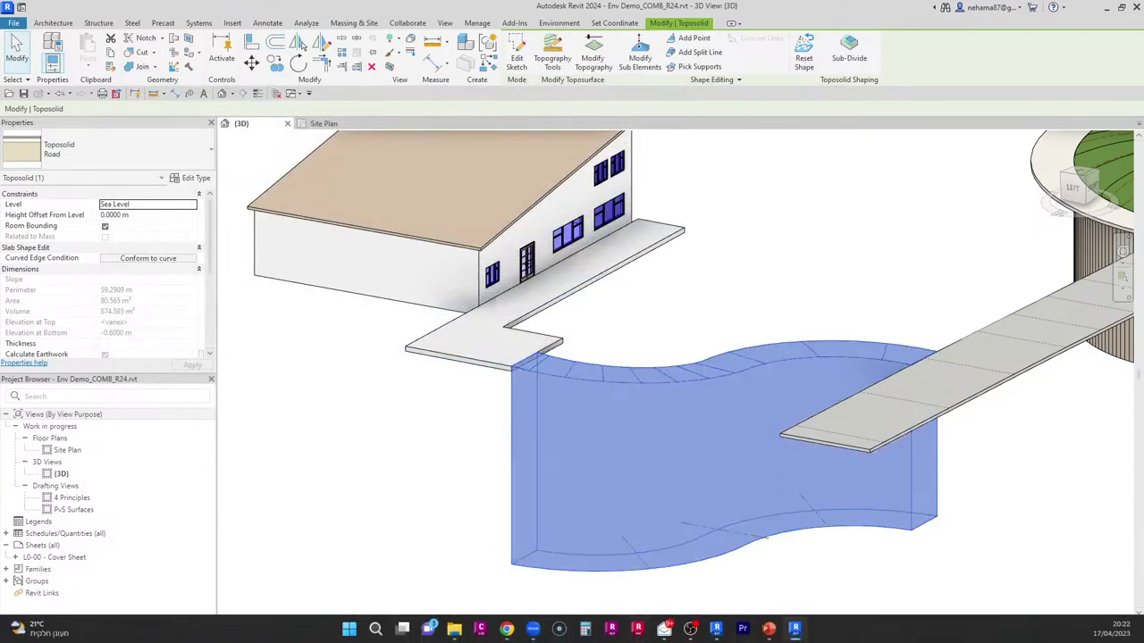
Switch to the other Revit project, deselect the topography, and dismiss the not-saved reminder
click(717, 632)
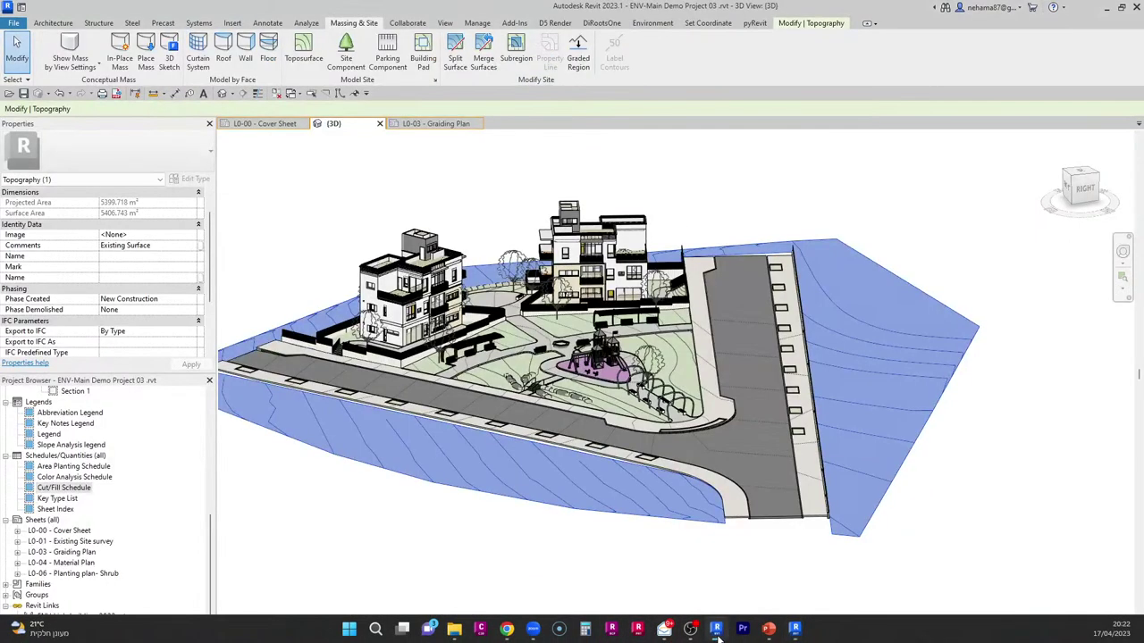
click(596, 158)
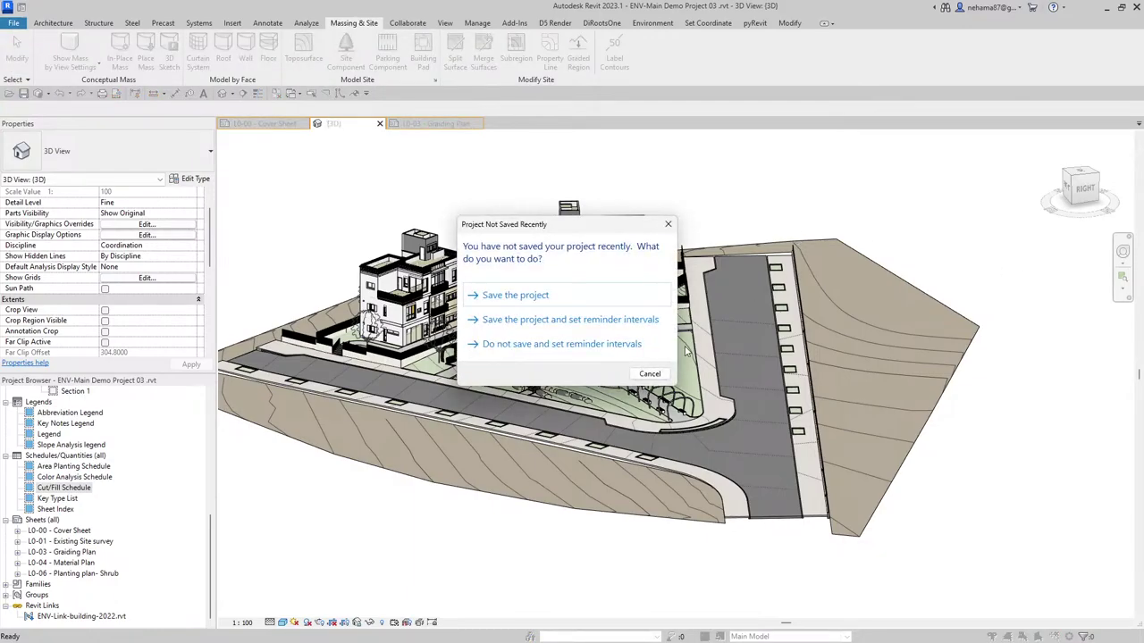
click(650, 374)
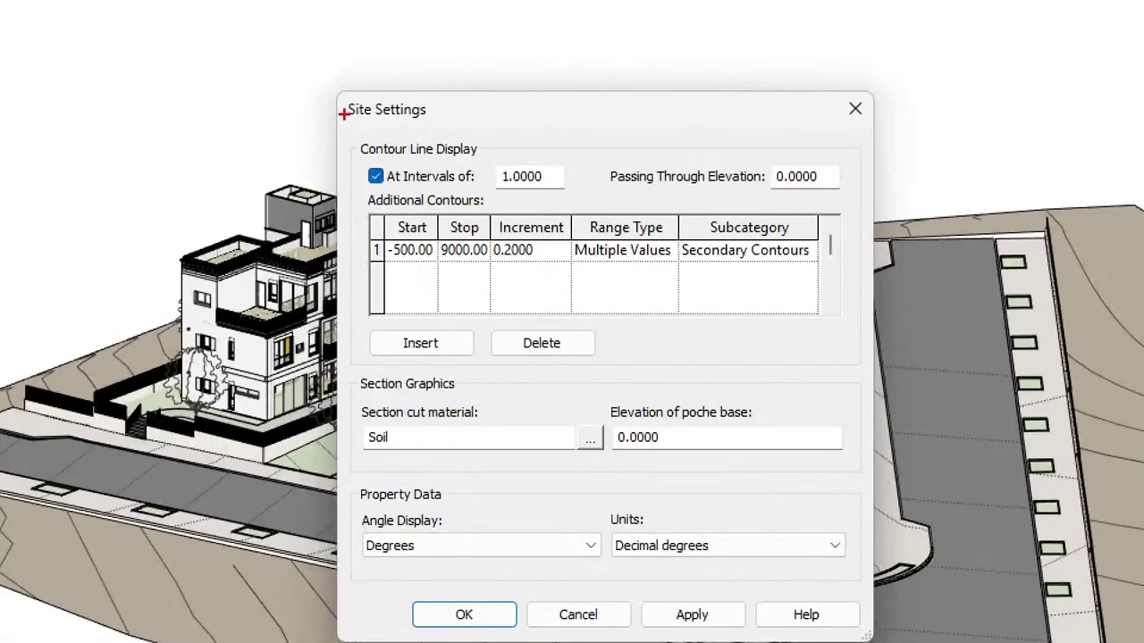
mouse_move(340, 92)
ctrl+mouse_down()
mouse_move(595, 352)
mouse_move(868, 357)
ctrl+mouse_up()
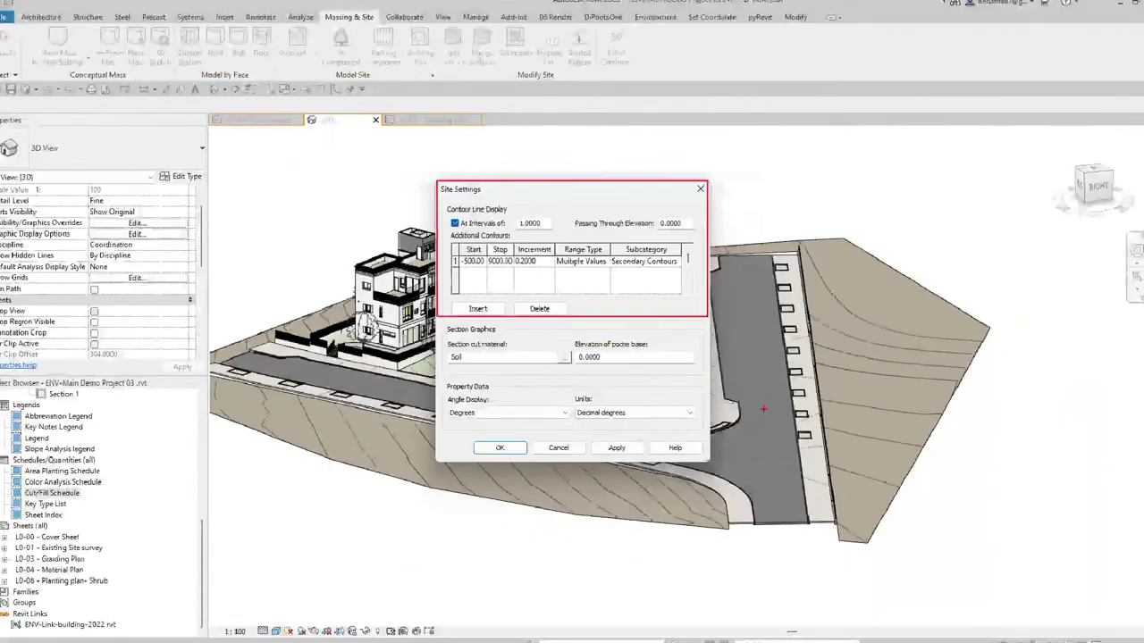
Close Site Settings and switch to the Revit 2024 toposolid project
click(697, 191)
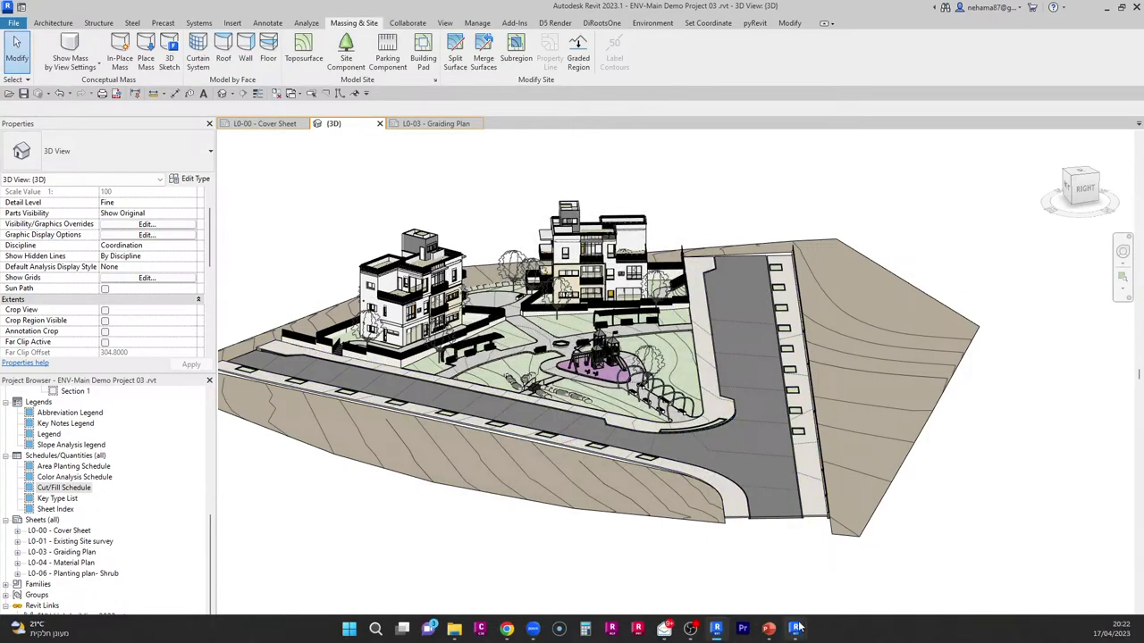
mouse_move(798, 628)
click(862, 558)
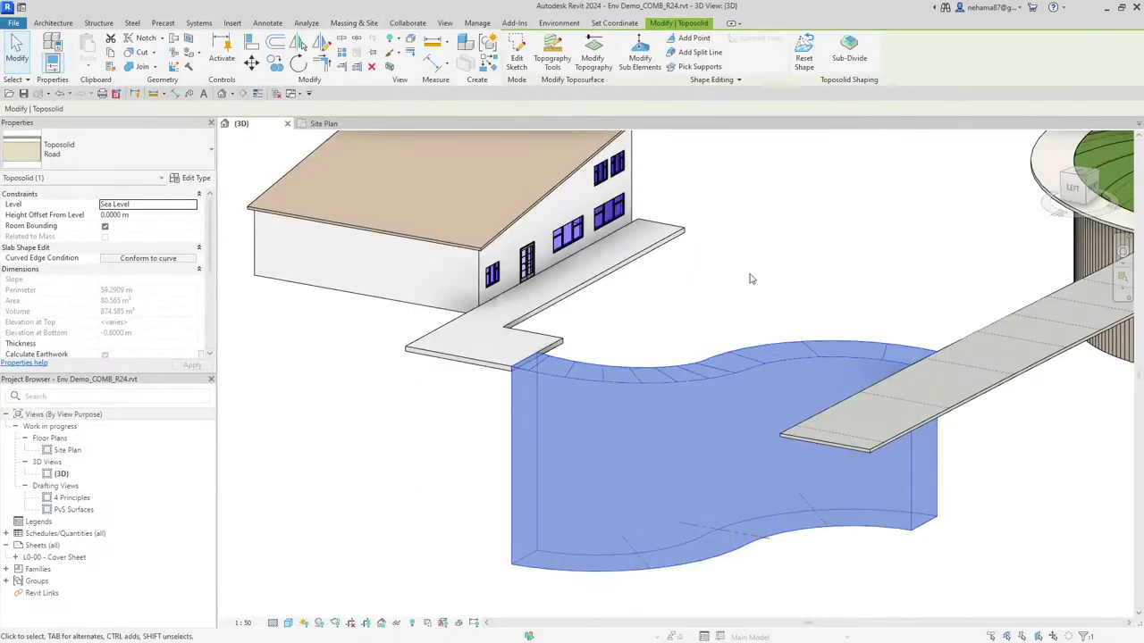
Set the Road type's second contour row to Secondary Contours, confirm, and reselect the wavy toposolid
click(197, 177)
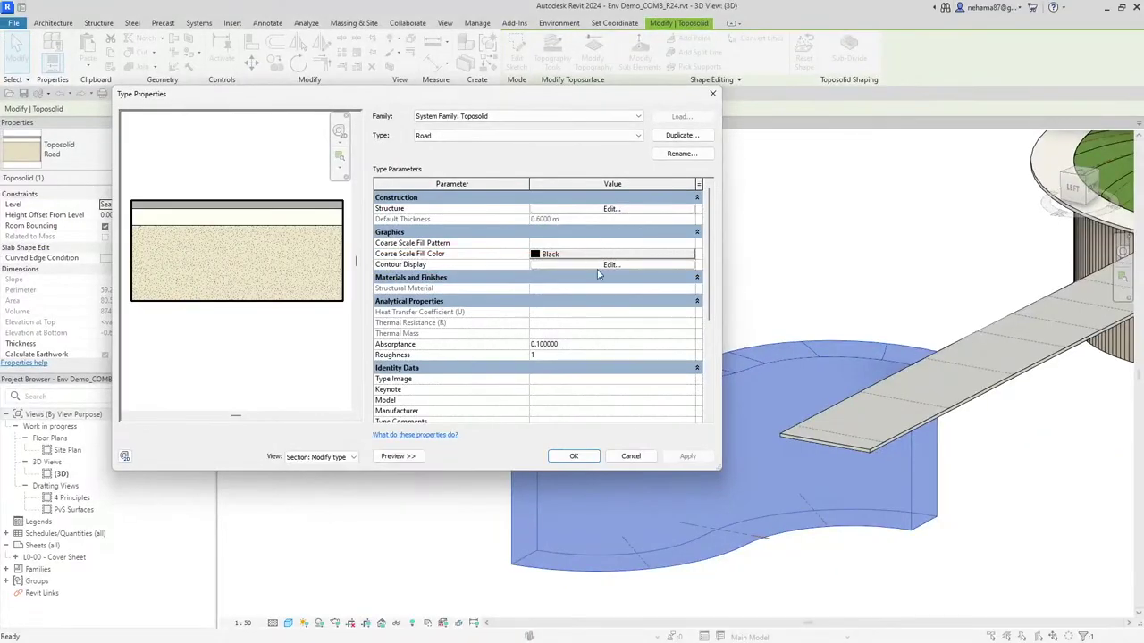
click(750, 278)
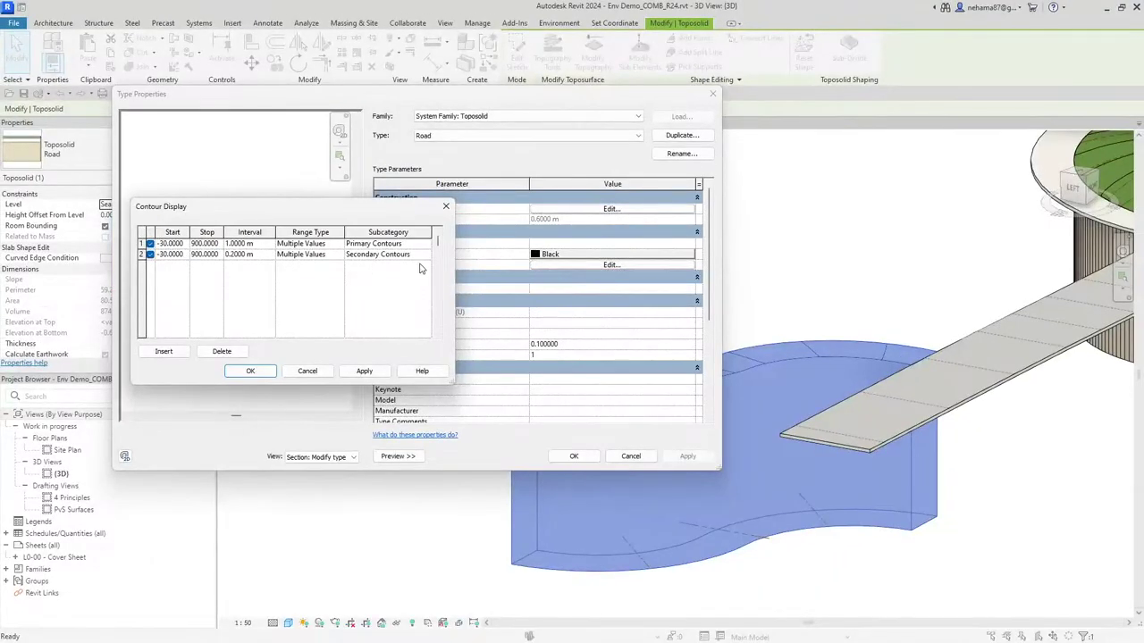
click(427, 257)
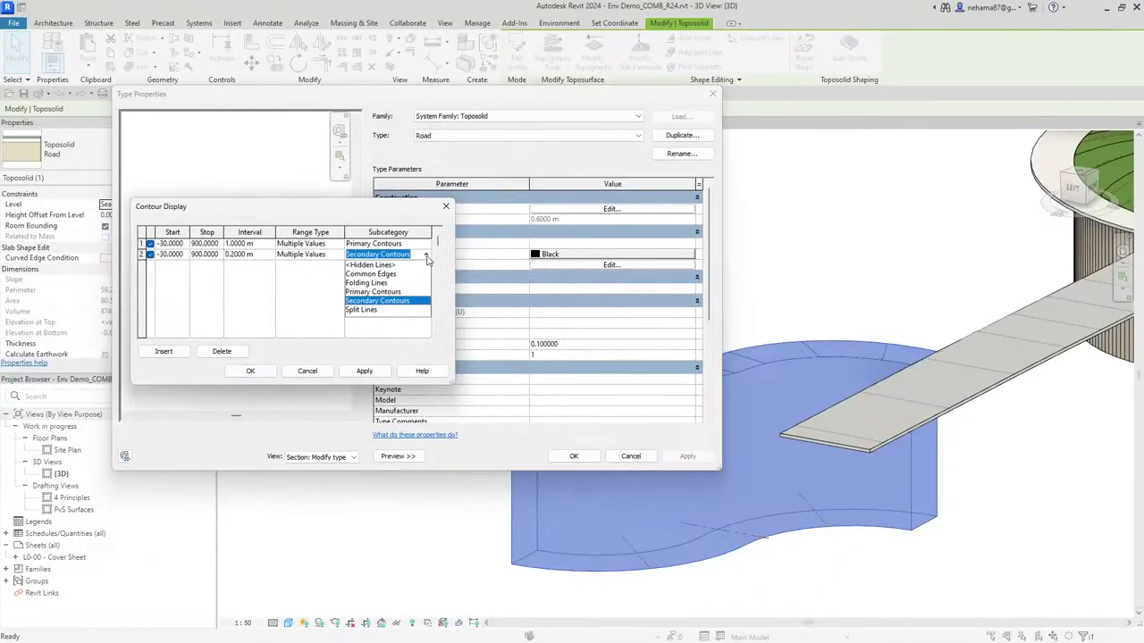
click(404, 302)
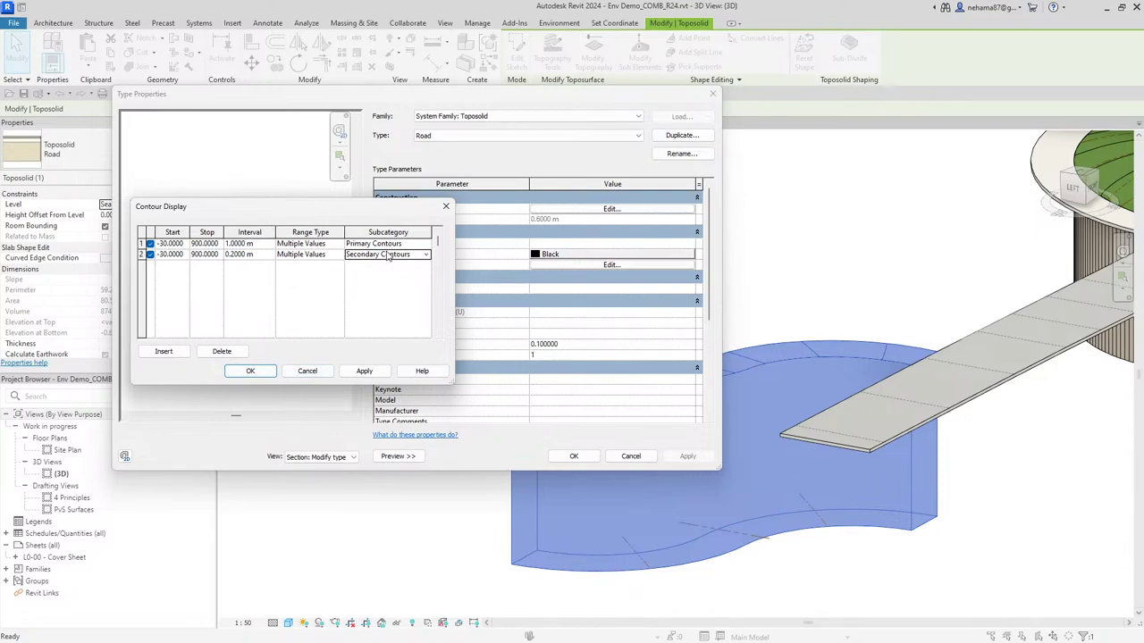
click(252, 372)
click(573, 456)
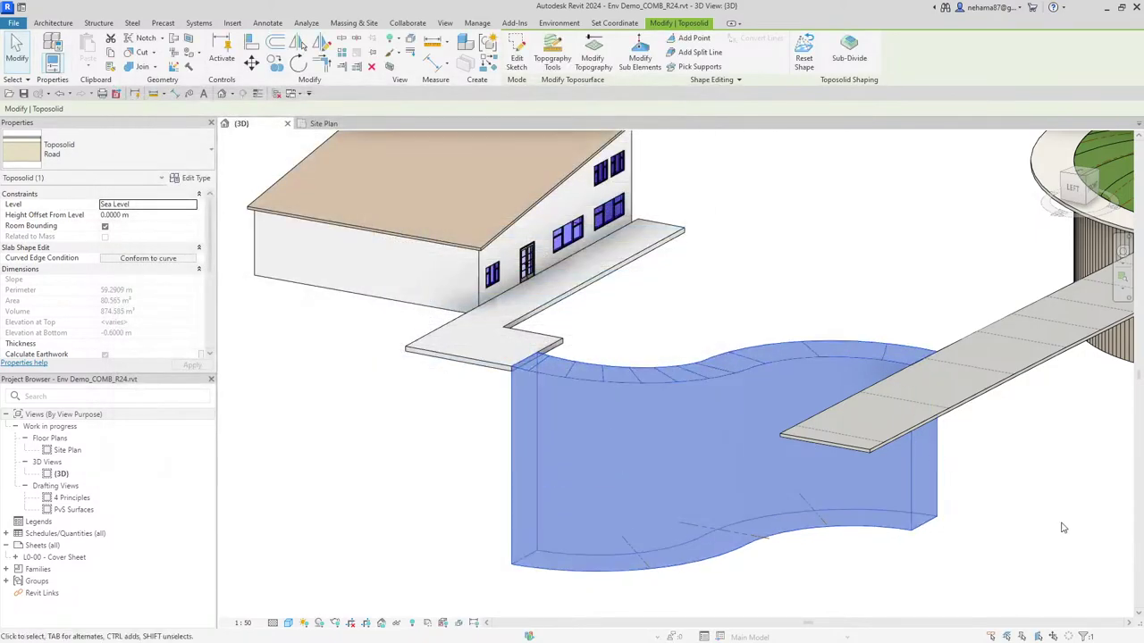
click(1062, 528)
click(758, 484)
Change the wavy toposolid to Water (No Contours) and view the result
click(159, 158)
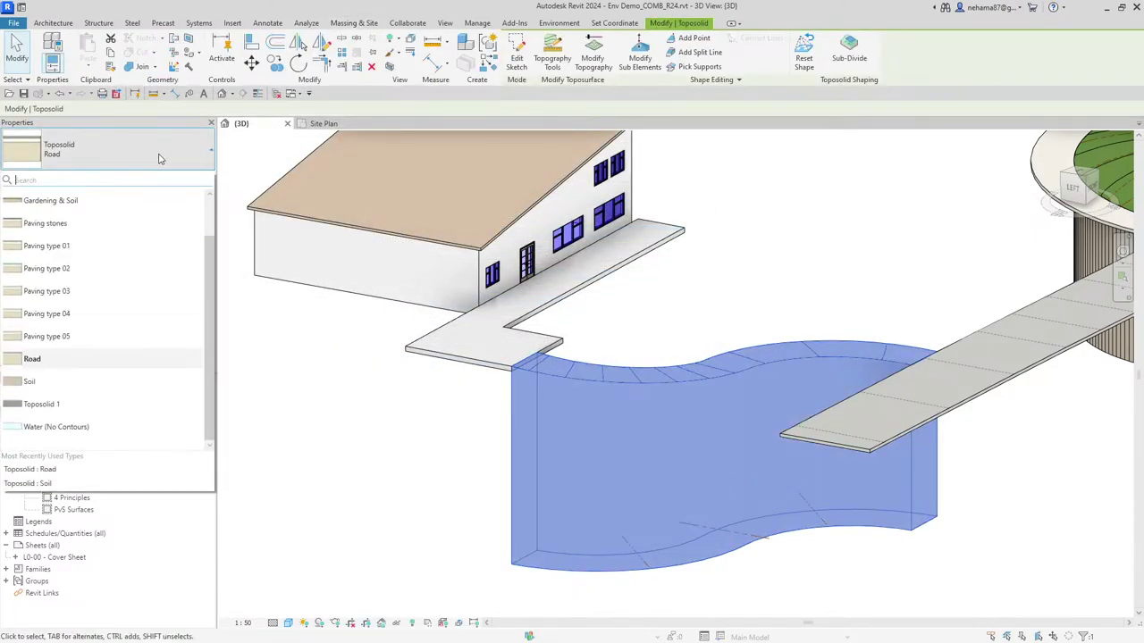
click(55, 426)
click(359, 479)
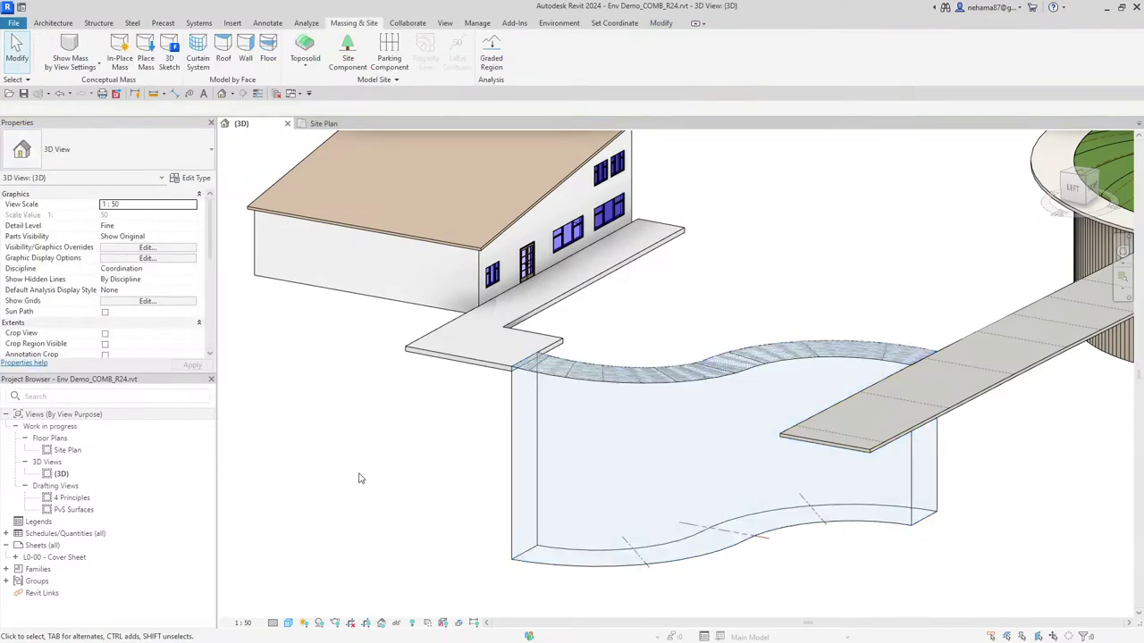
shift+middle_drag(679, 429, 773, 396)
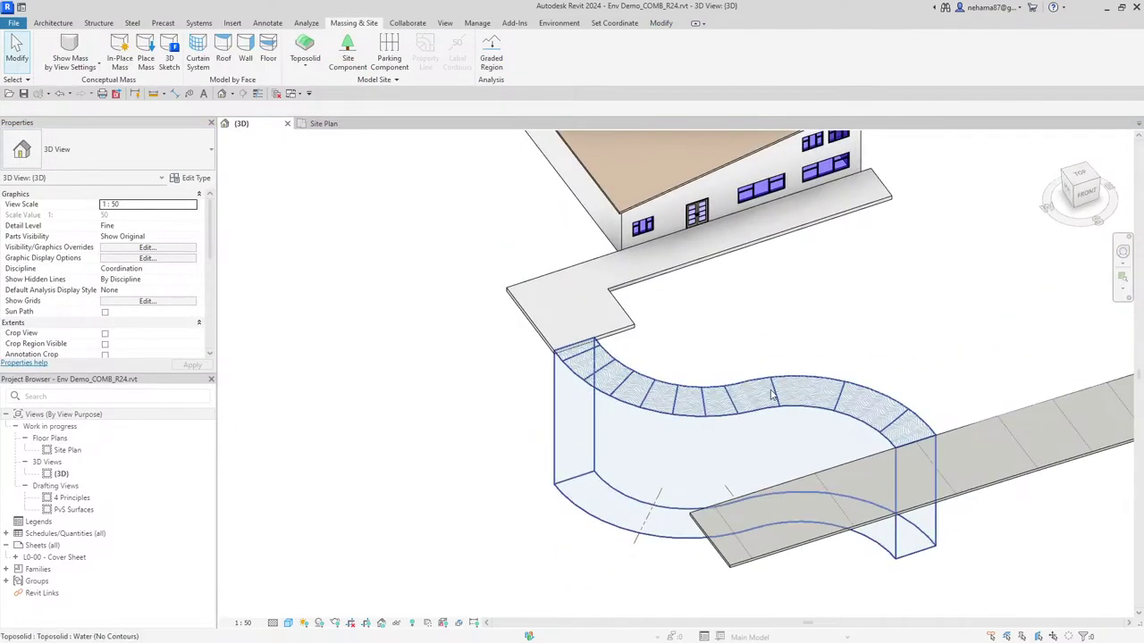
click(773, 396)
Turn off both contour rows in the Water type's Contour Display
click(196, 178)
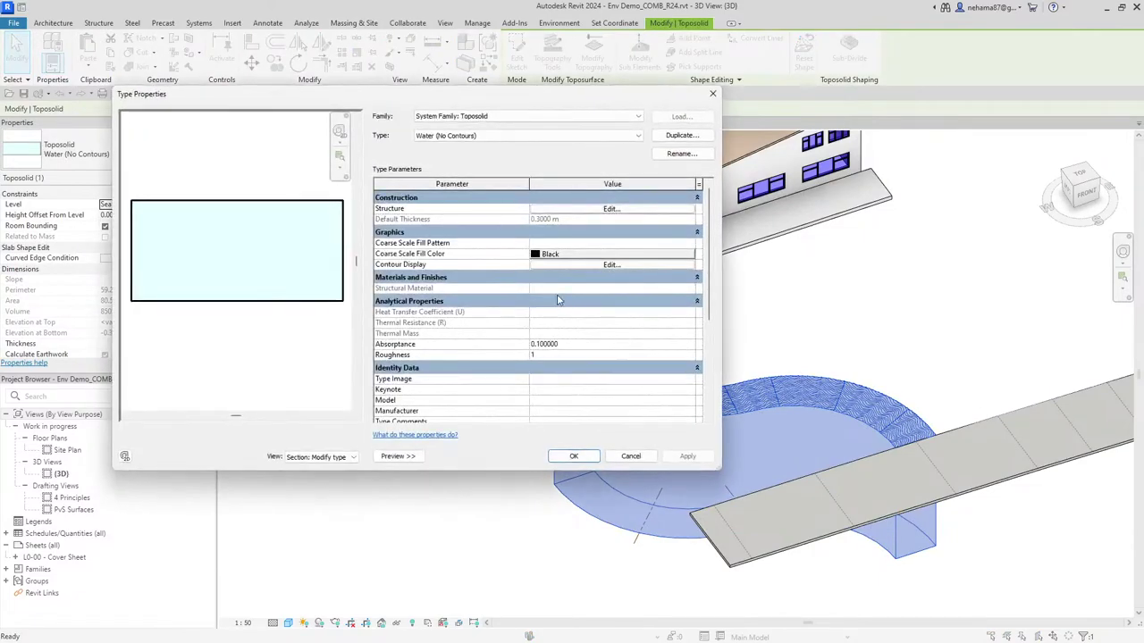
click(611, 264)
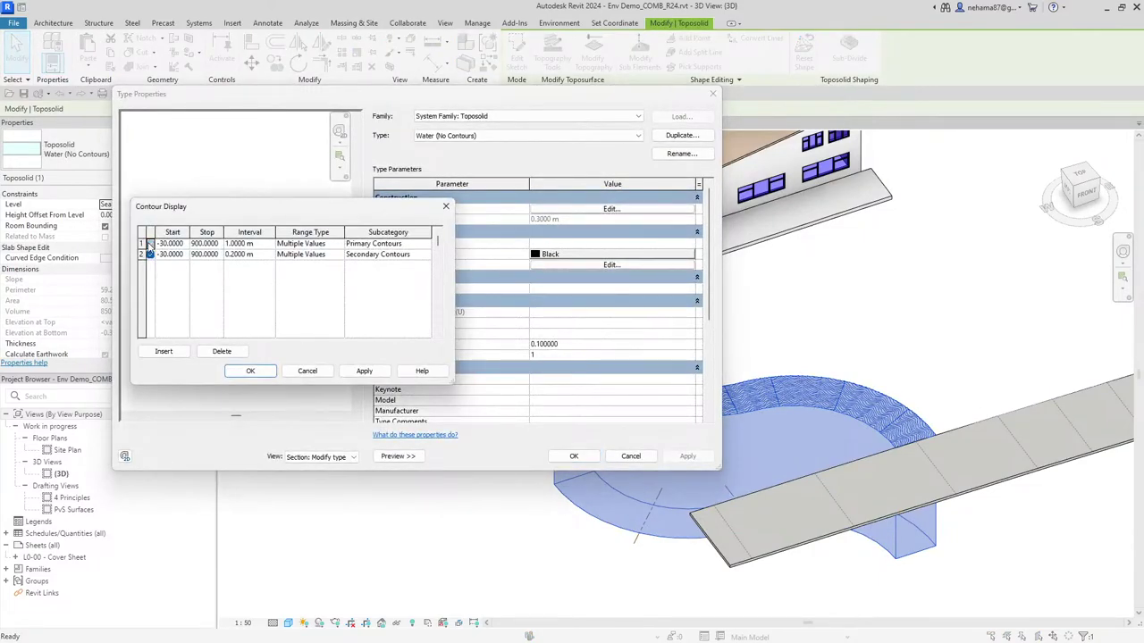
click(150, 243)
click(150, 254)
click(250, 371)
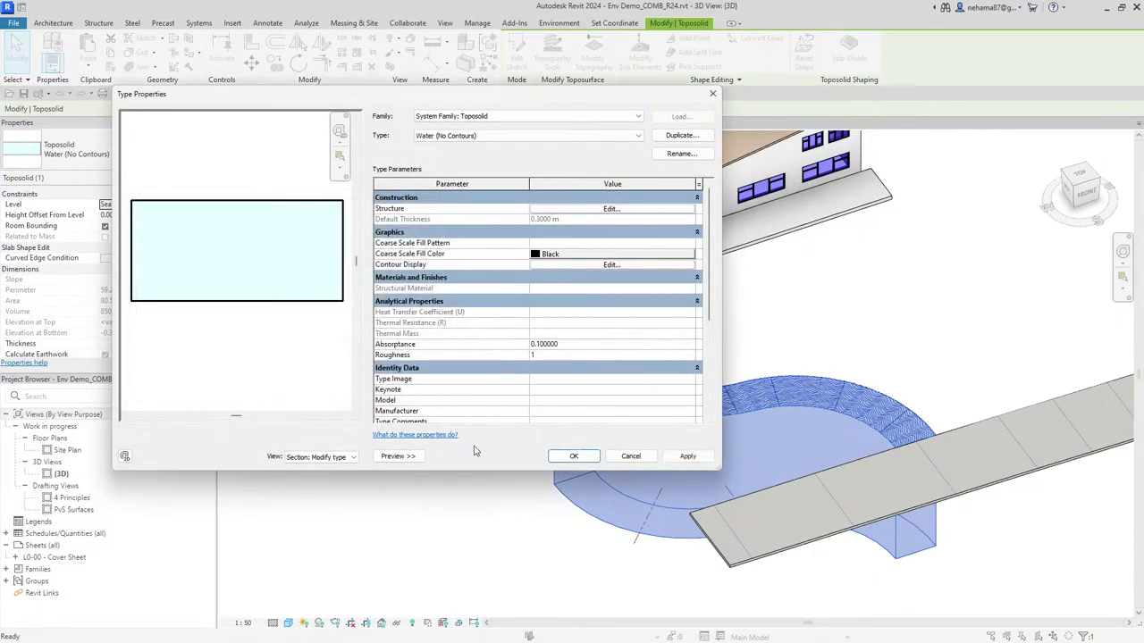
click(569, 457)
Switch the toposolid to Paving stones and orbit to a front view of the site
click(622, 550)
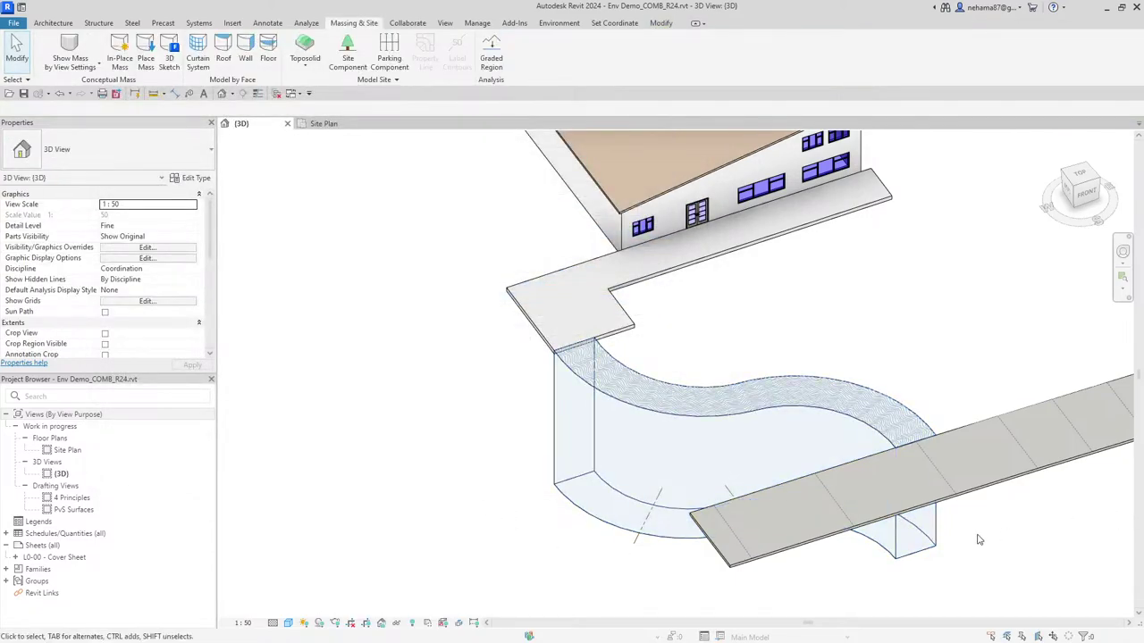
shift+middle_drag(978, 540, 595, 452)
click(638, 454)
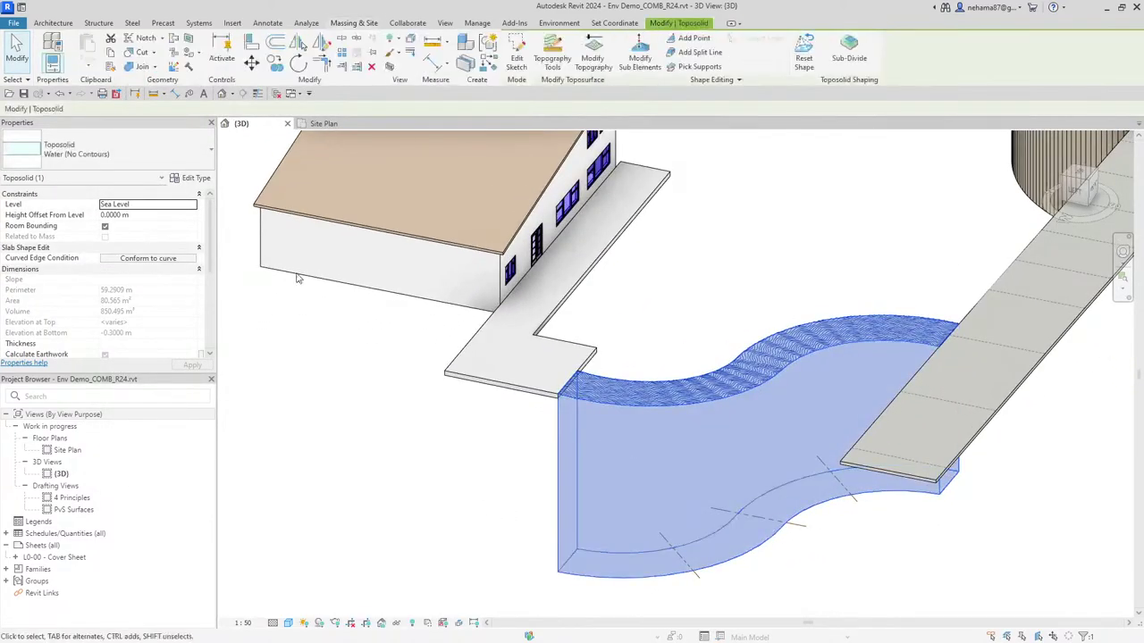
click(134, 152)
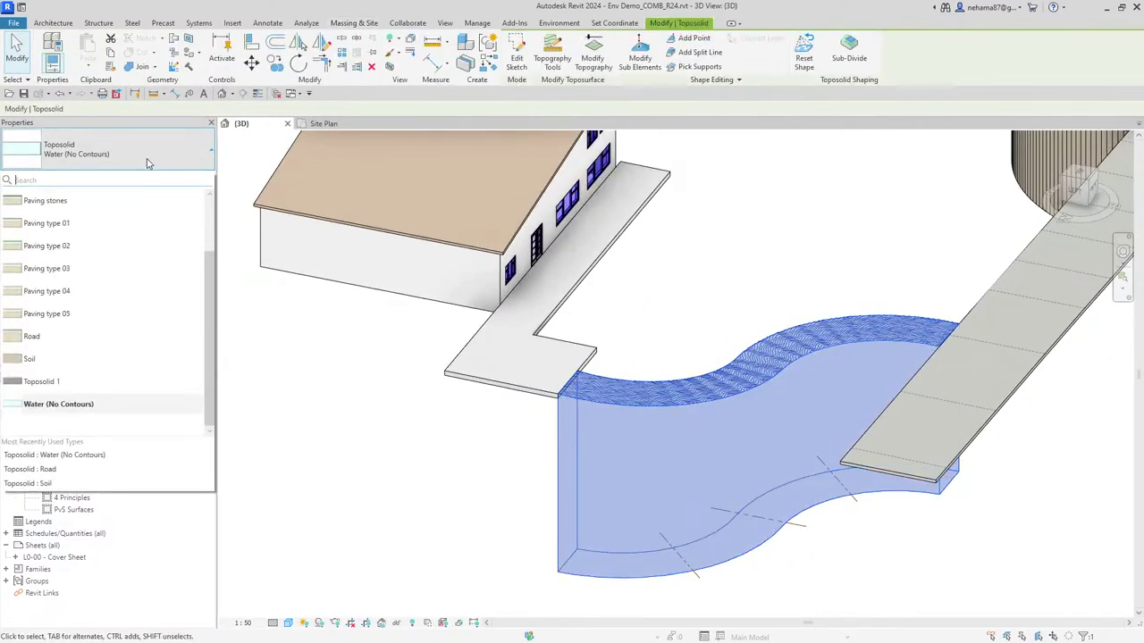
click(110, 201)
click(446, 388)
shift+middle_drag(447, 388, 421, 384)
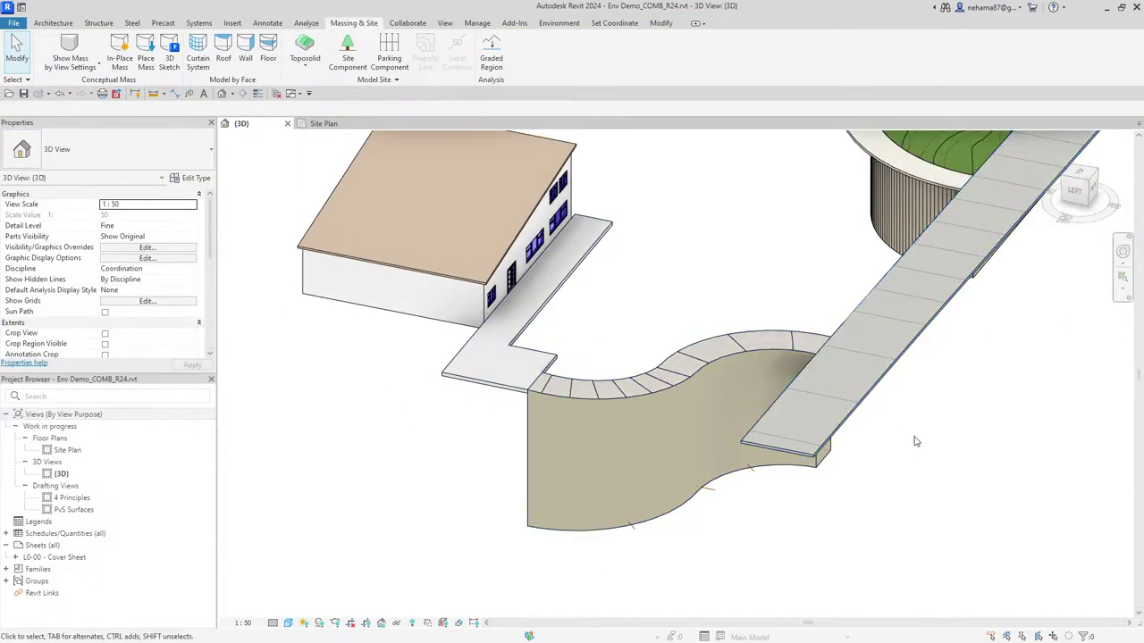
shift+middle_drag(905, 516, 649, 386)
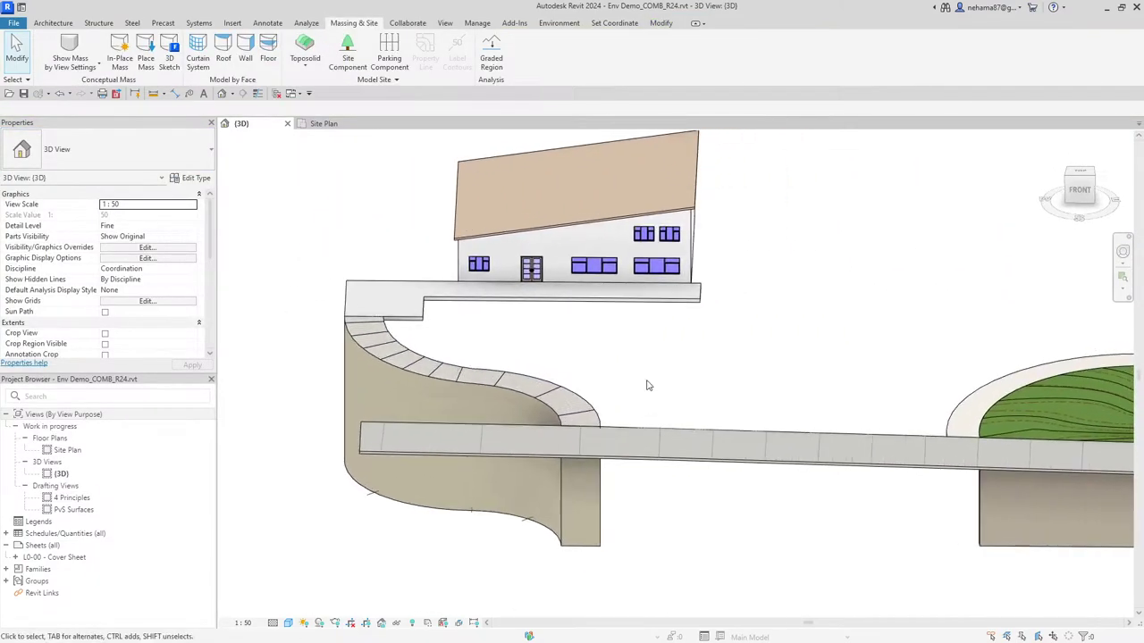
Place a Columnar_Shaped_Tree_2020 site component on the curved paving terrace in front of the house
click(348, 56)
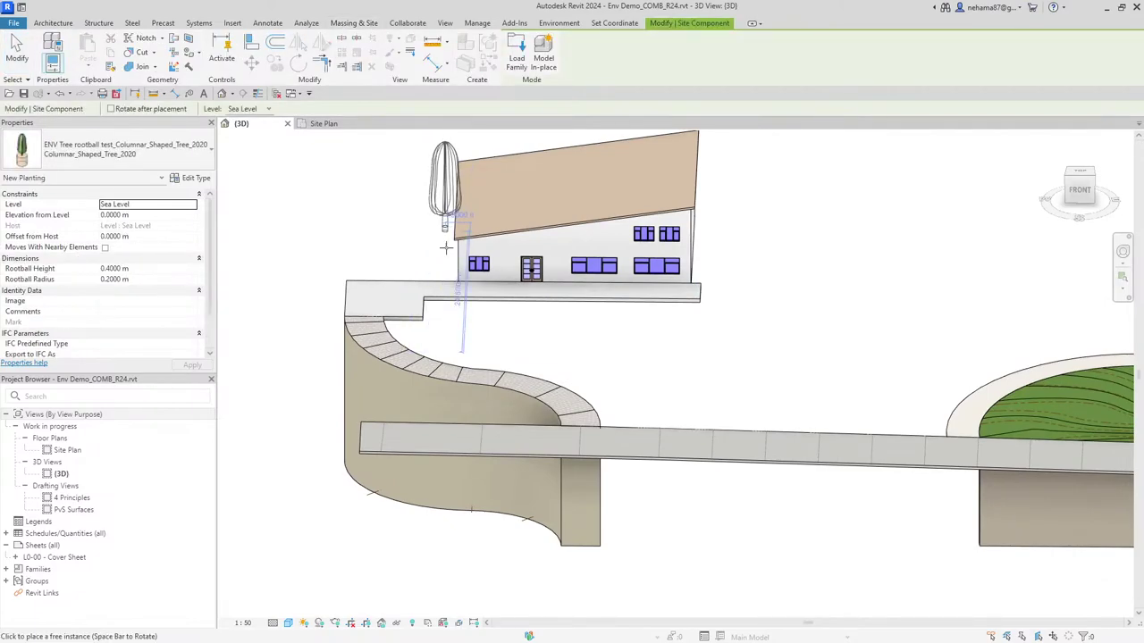
scroll(463, 374, up, 3)
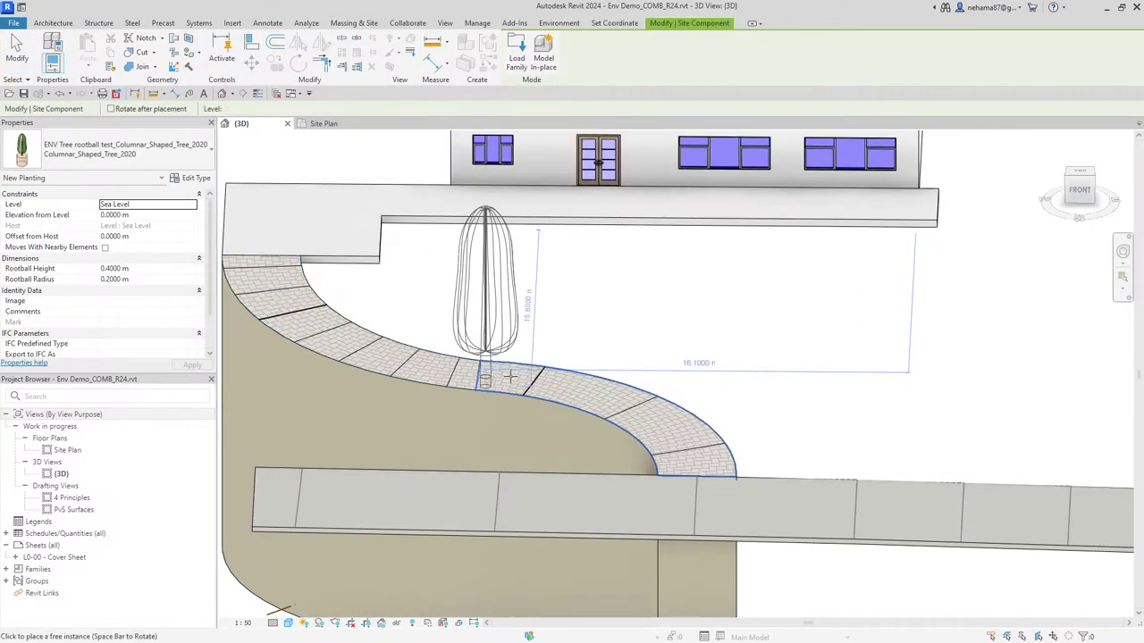
click(485, 366)
key(Escape)
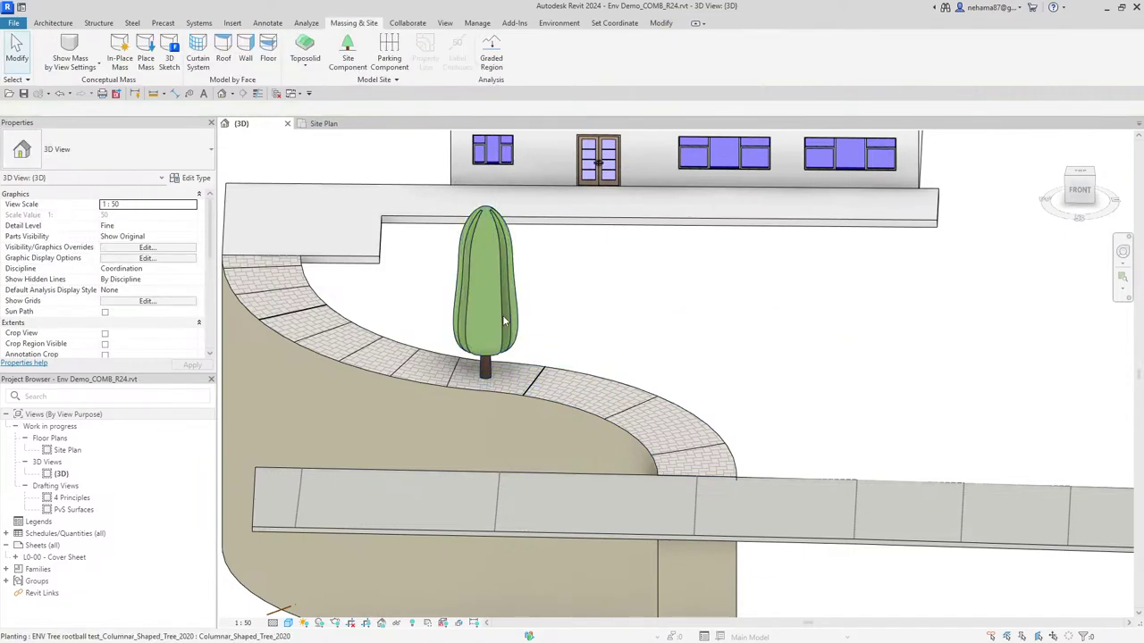
Edit the tree's Rootball Radius so its rootball shows at the base
click(515, 342)
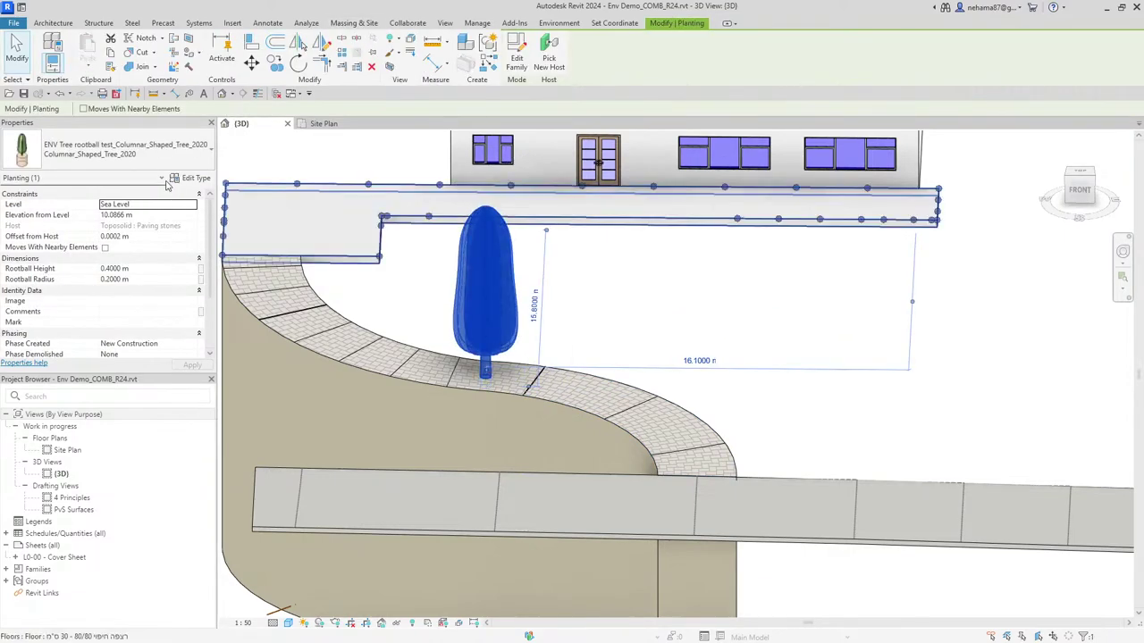
click(149, 283)
click(600, 286)
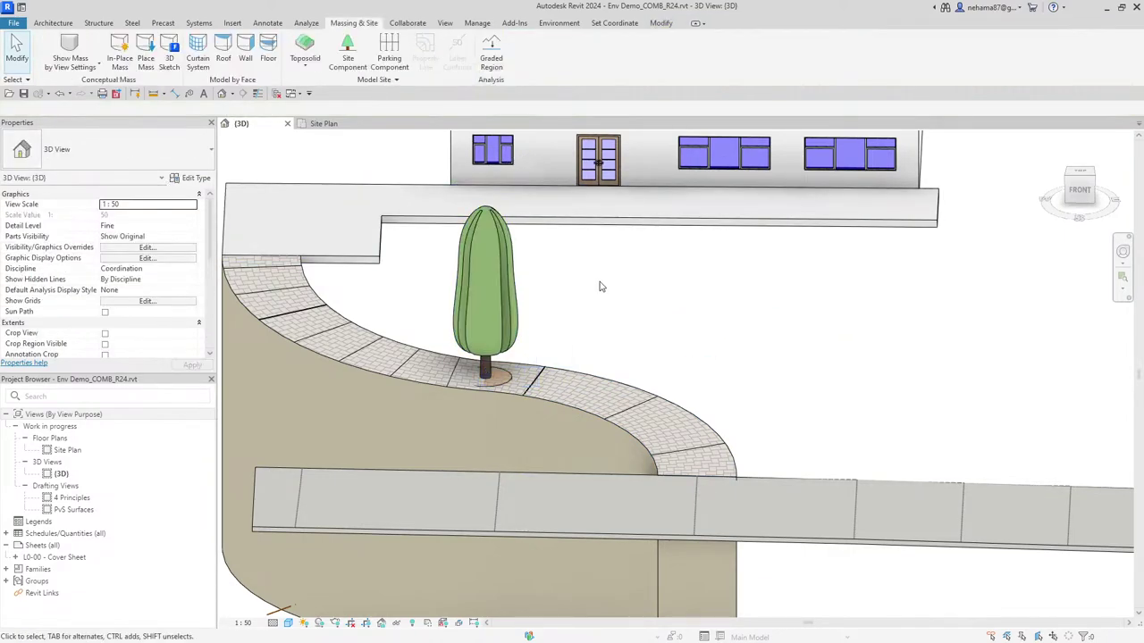
scroll(447, 368, up, 4)
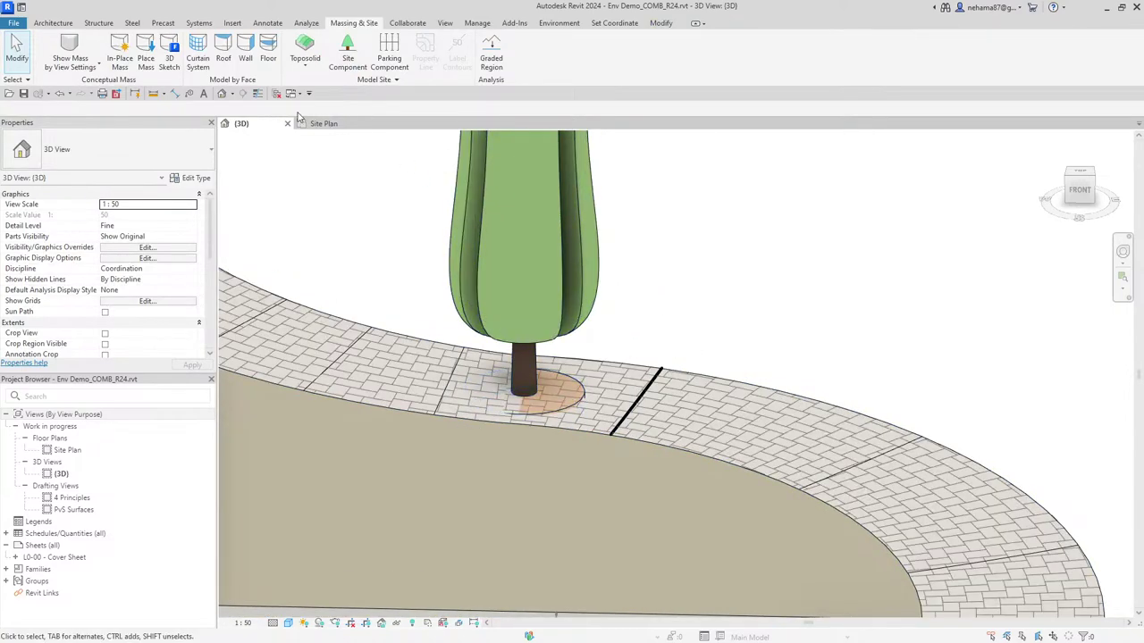
Cut the tree's rootball out of the paving toposolid with Cut Geometry
click(661, 24)
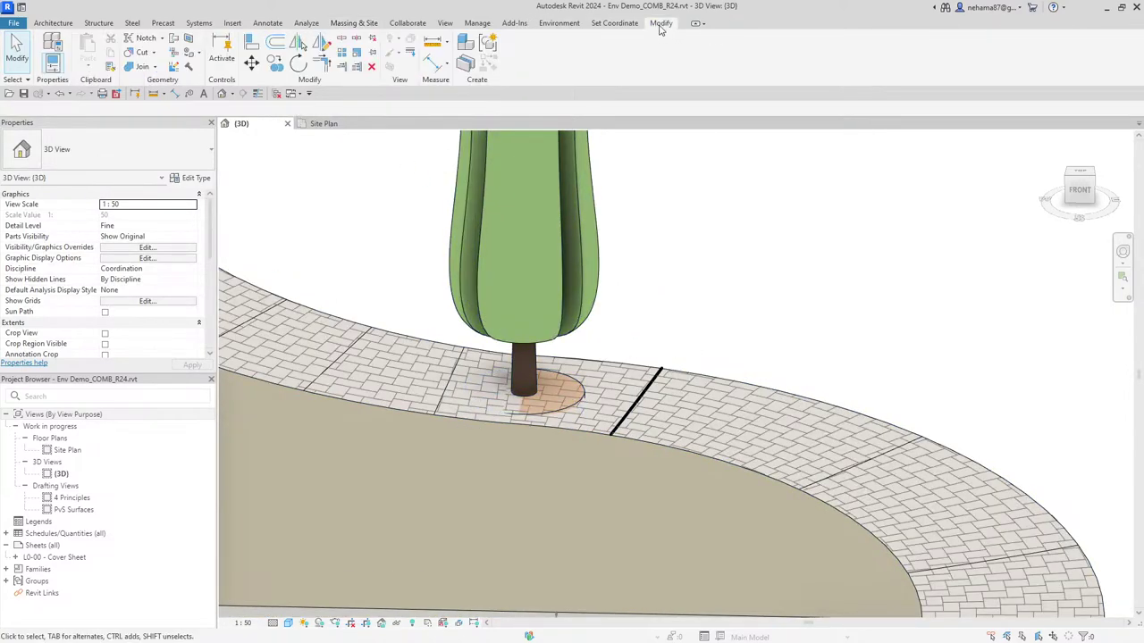
click(130, 54)
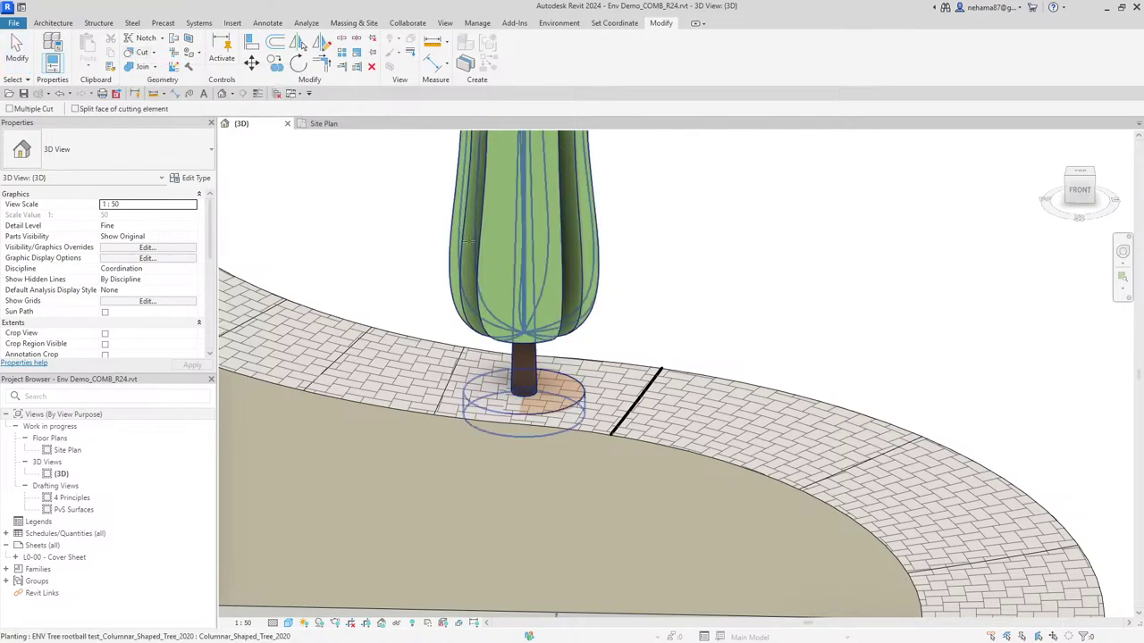
click(420, 365)
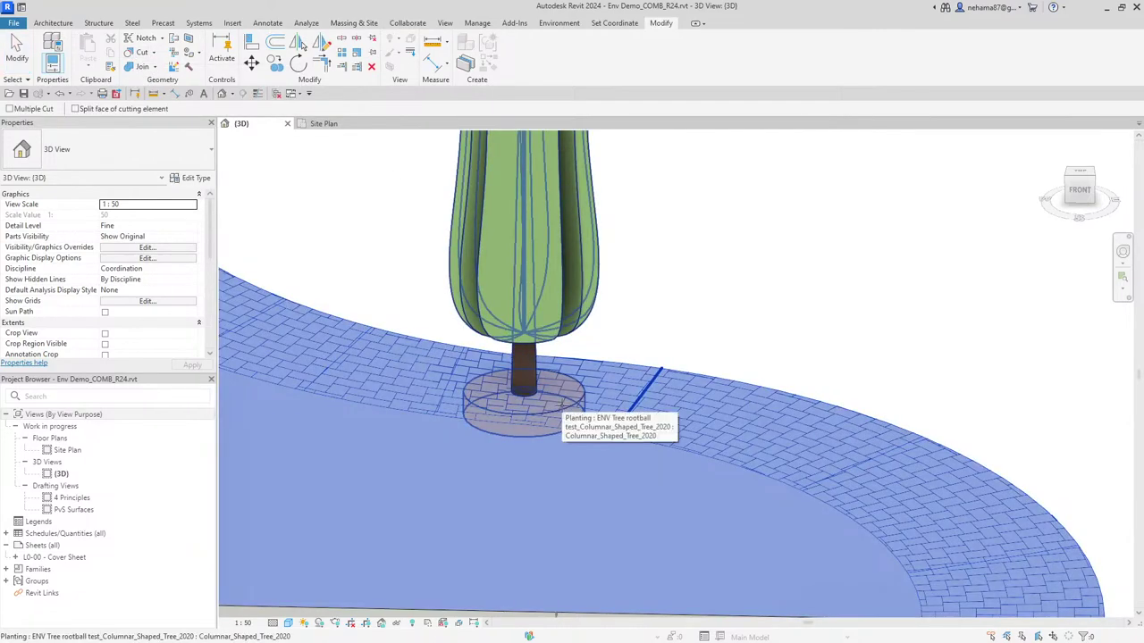
click(560, 393)
key(Escape)
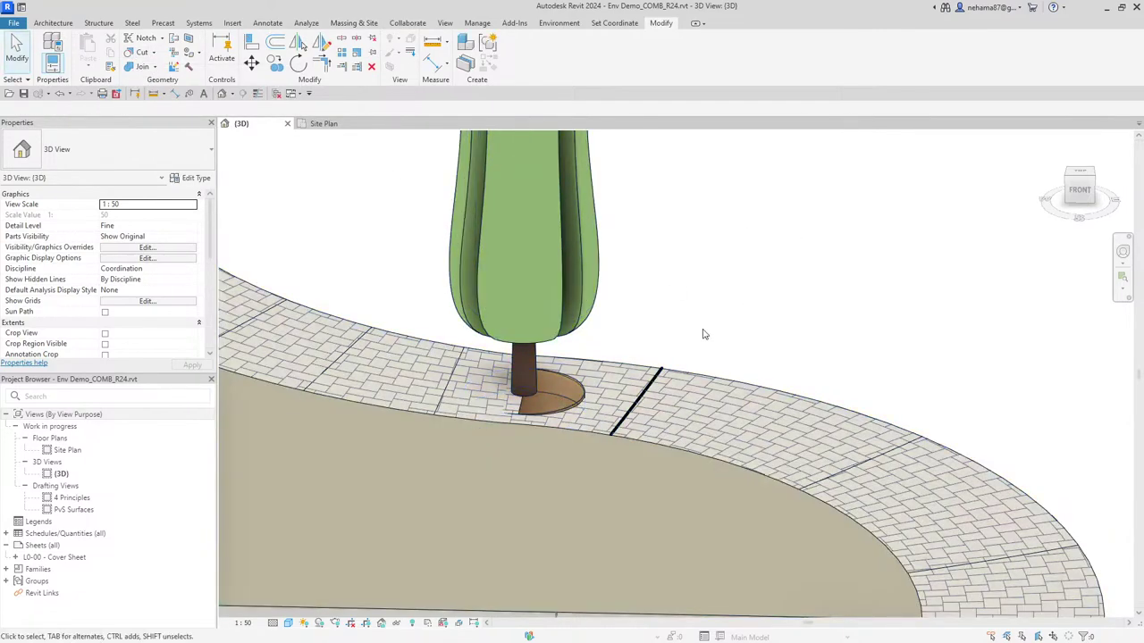
Isolate the tree in a section box, shrink it from the right, and check the cut
click(563, 379)
click(391, 71)
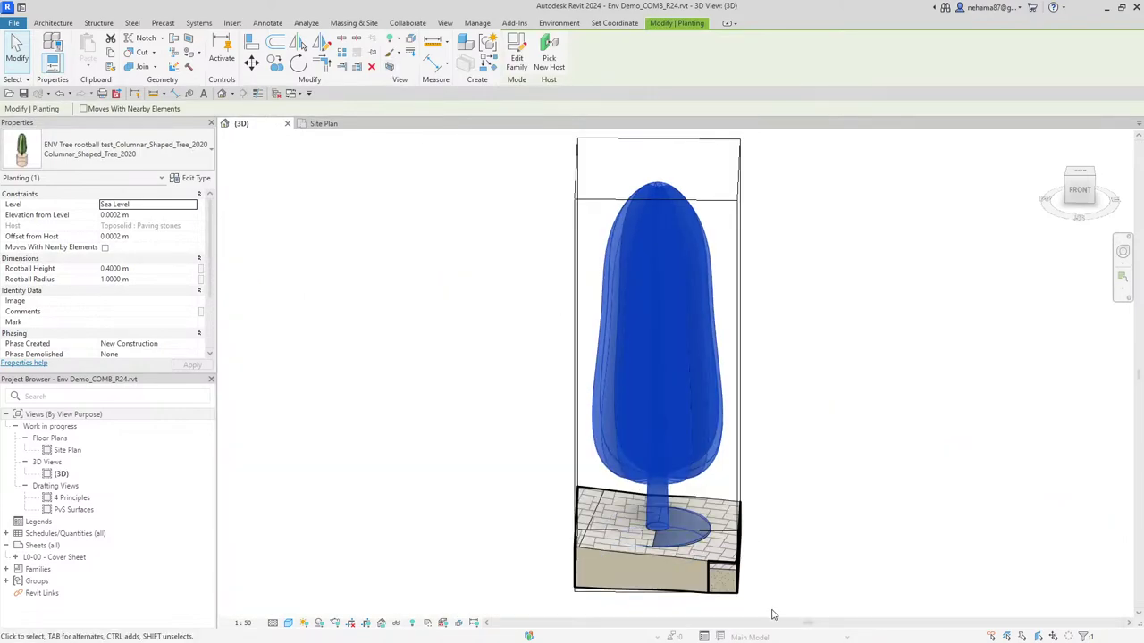
click(679, 586)
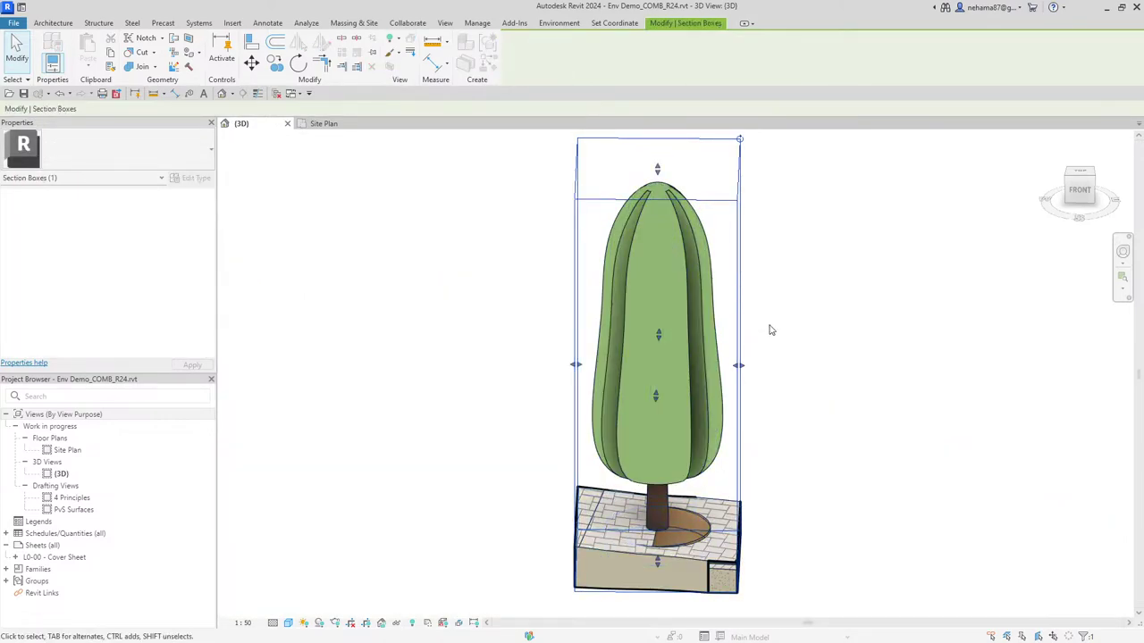
drag(740, 365, 694, 369)
click(809, 307)
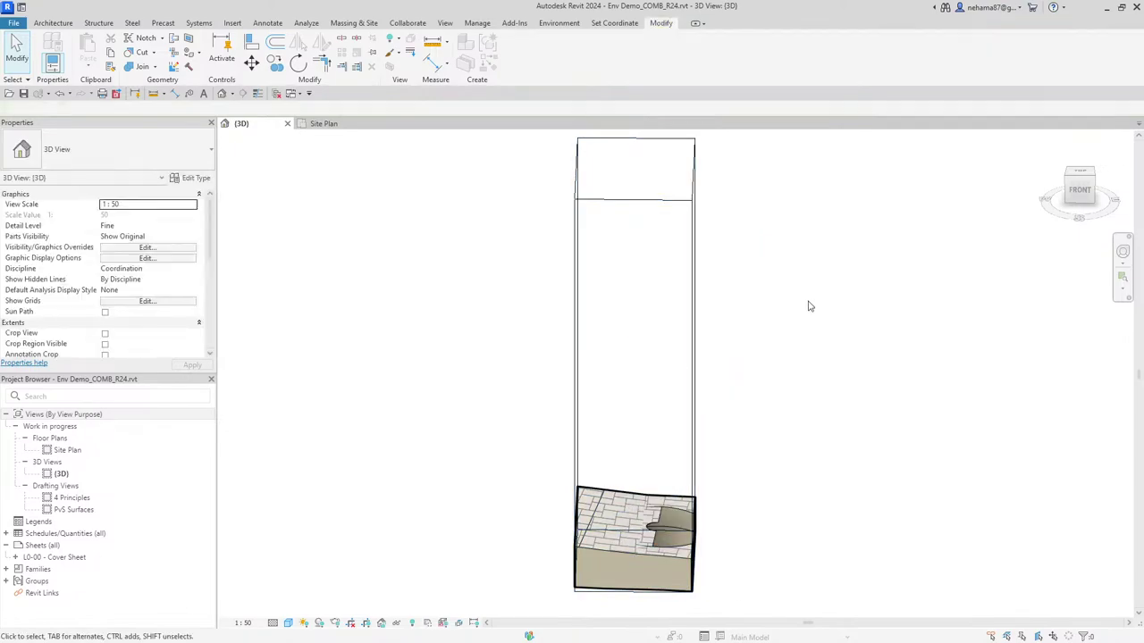
shift+middle_drag(809, 306, 607, 315)
scroll(715, 483, up, 5)
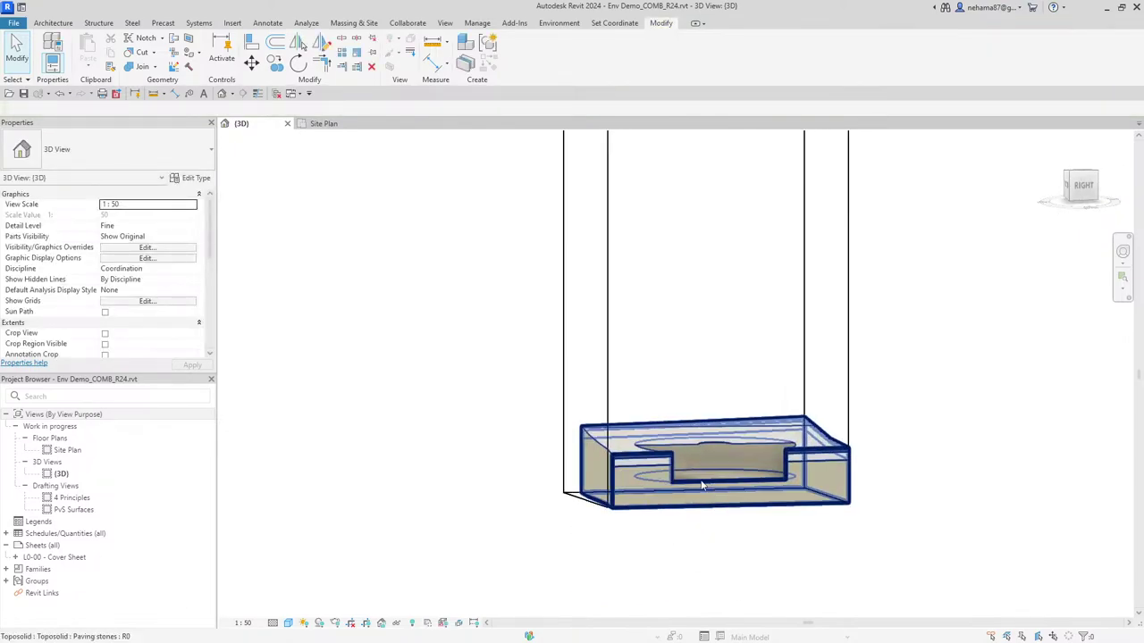
shift+middle_drag(715, 483, 892, 488)
scroll(830, 457, down, 5)
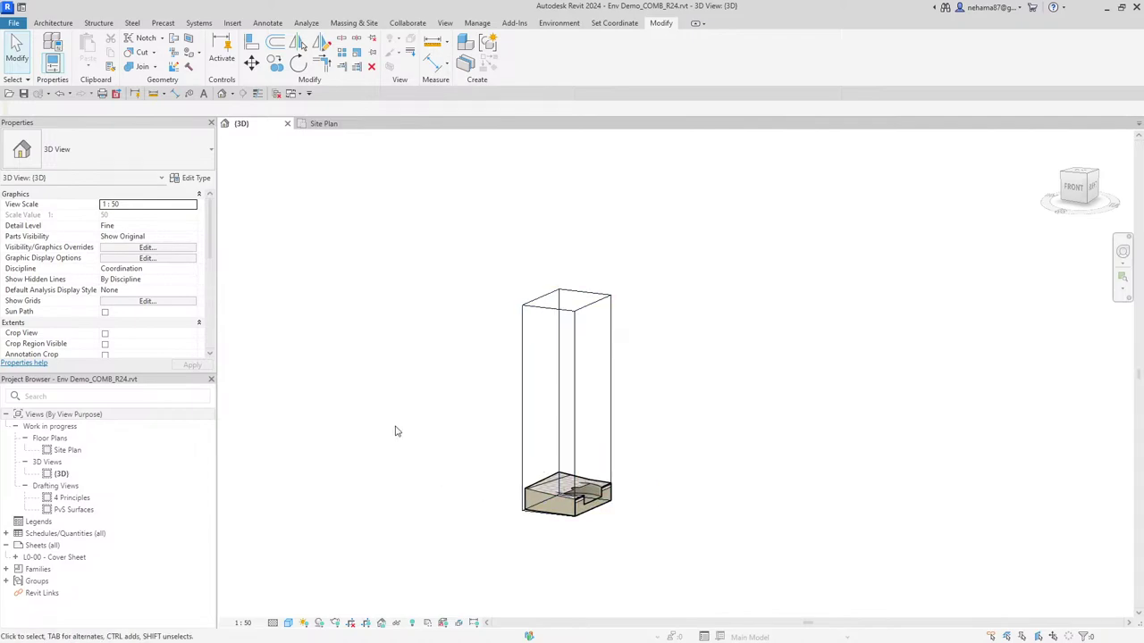
scroll(108, 241, down, 5)
Uncheck the {3D} view's Section Box to show the house, tree and curved paving again
click(105, 227)
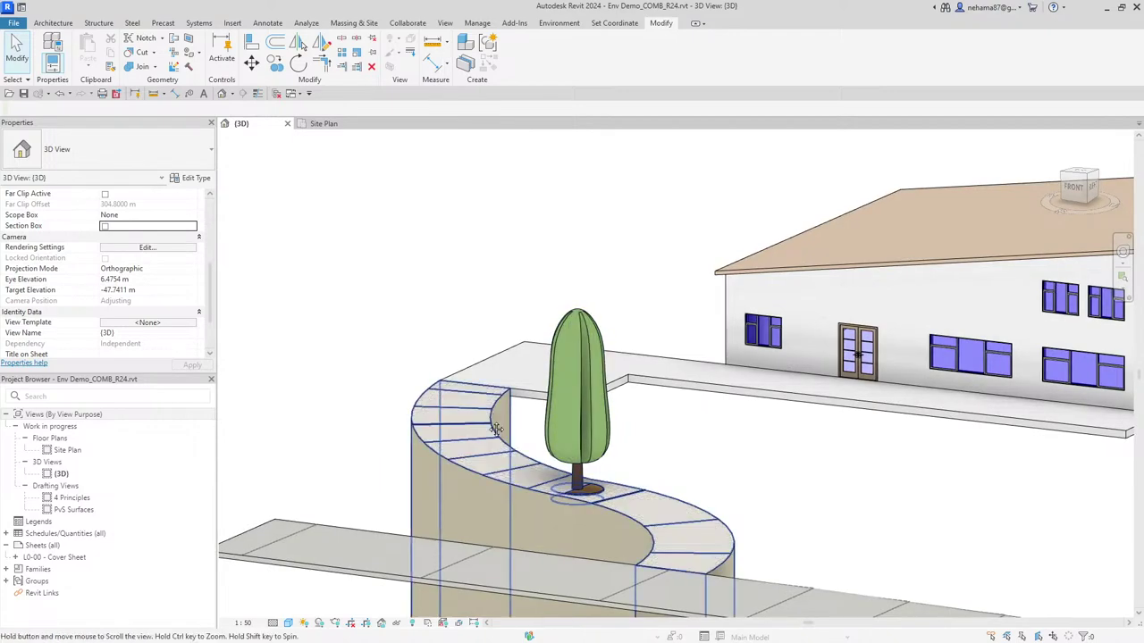
shift+middle_drag(683, 418, 708, 475)
scroll(724, 330, down, 2)
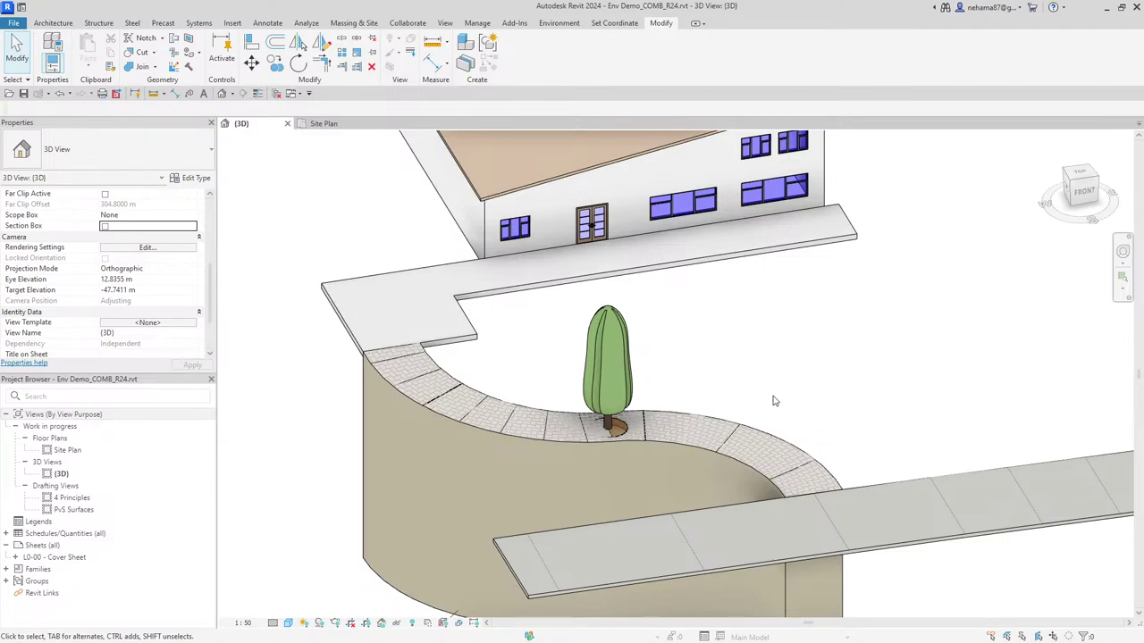
click(352, 24)
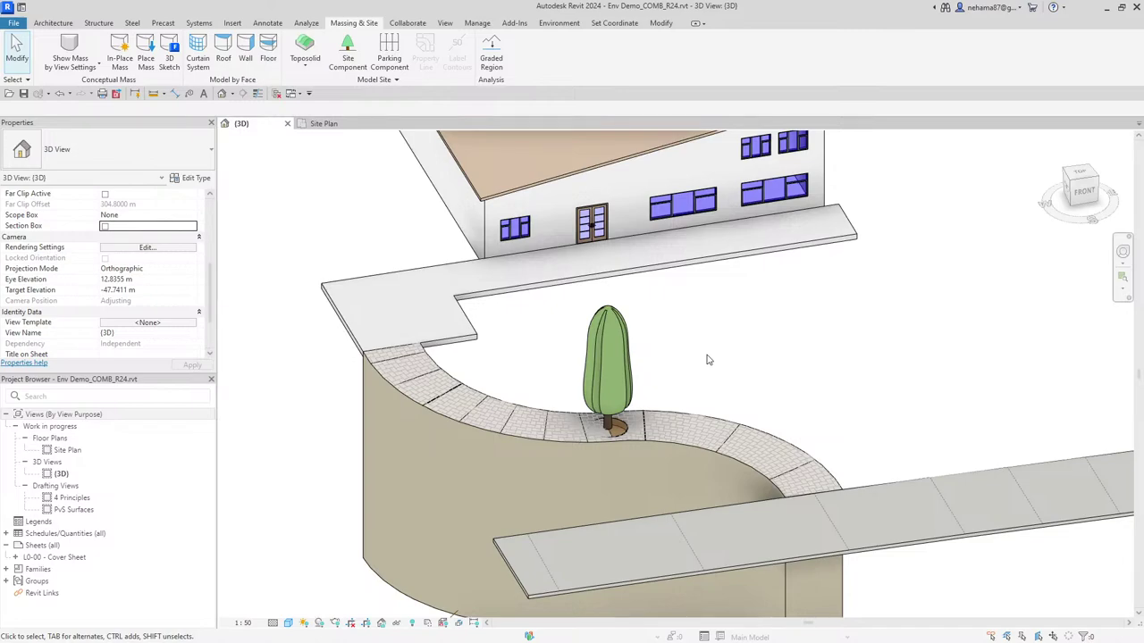
Switch from the 3D view to the Site Plan view
click(742, 432)
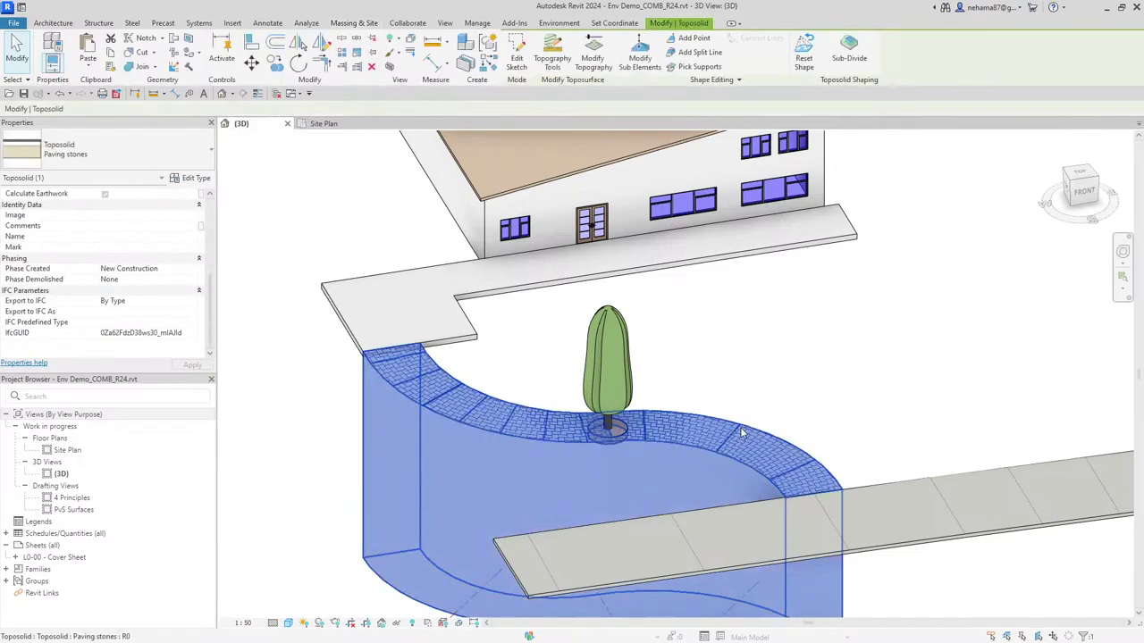
click(323, 123)
click(581, 403)
scroll(321, 458, up, 2)
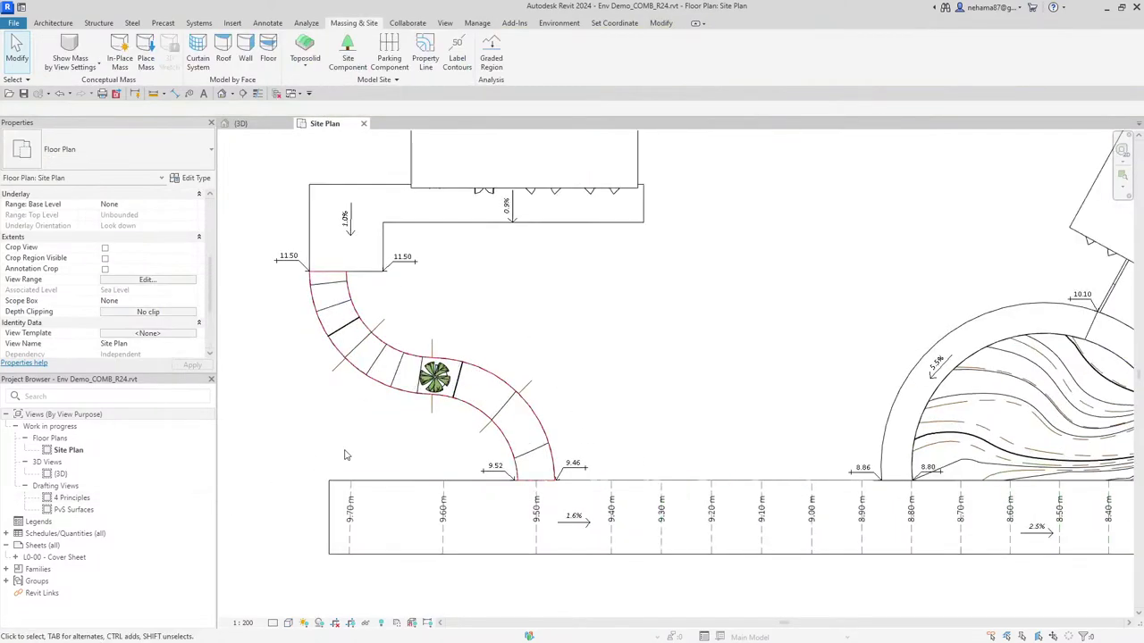
Start Label Contours using the ENV-Contour Labels 2 mm type
click(458, 65)
click(125, 149)
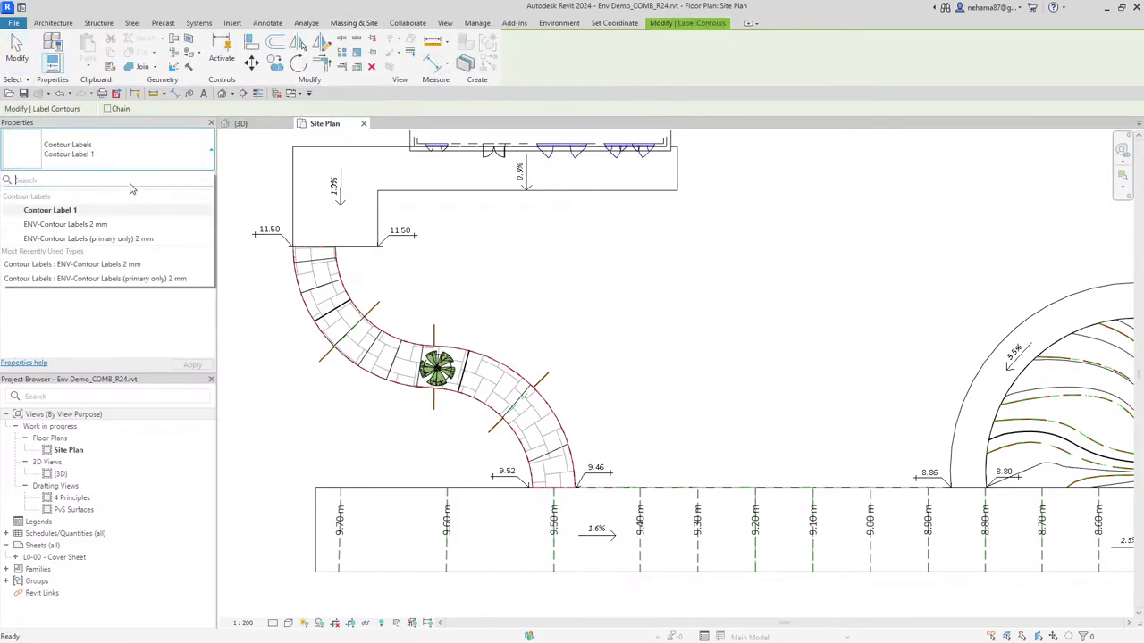
click(112, 224)
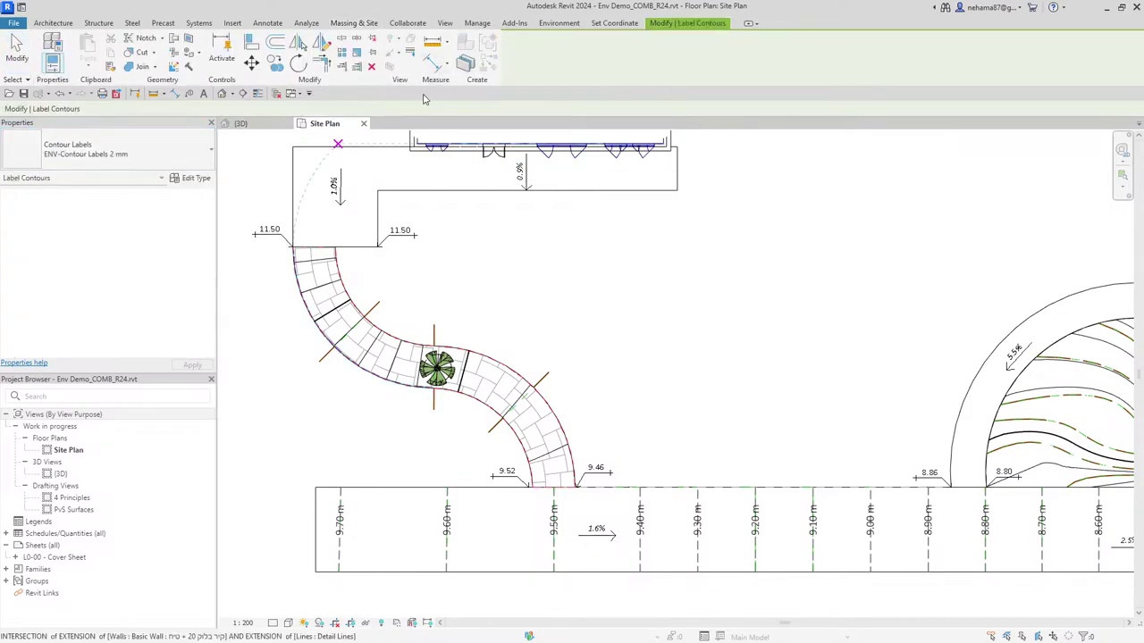
click(360, 24)
scroll(536, 414, up, 2)
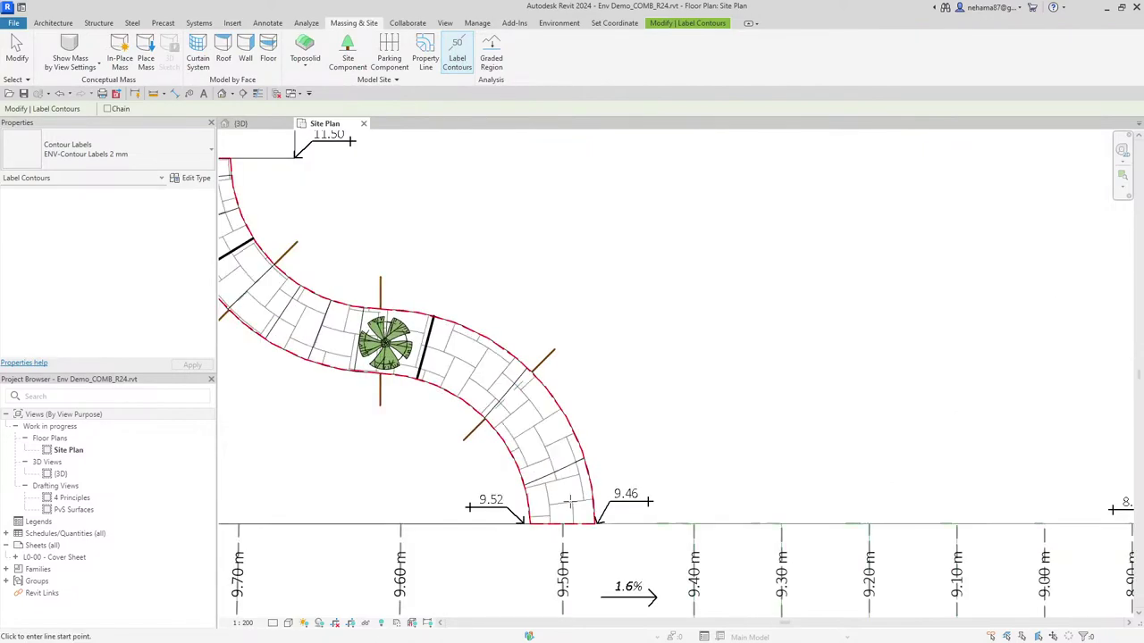
Draw three contour label lines along the curved path, labelling 11.40 down to 9.60
click(568, 503)
click(468, 358)
click(451, 366)
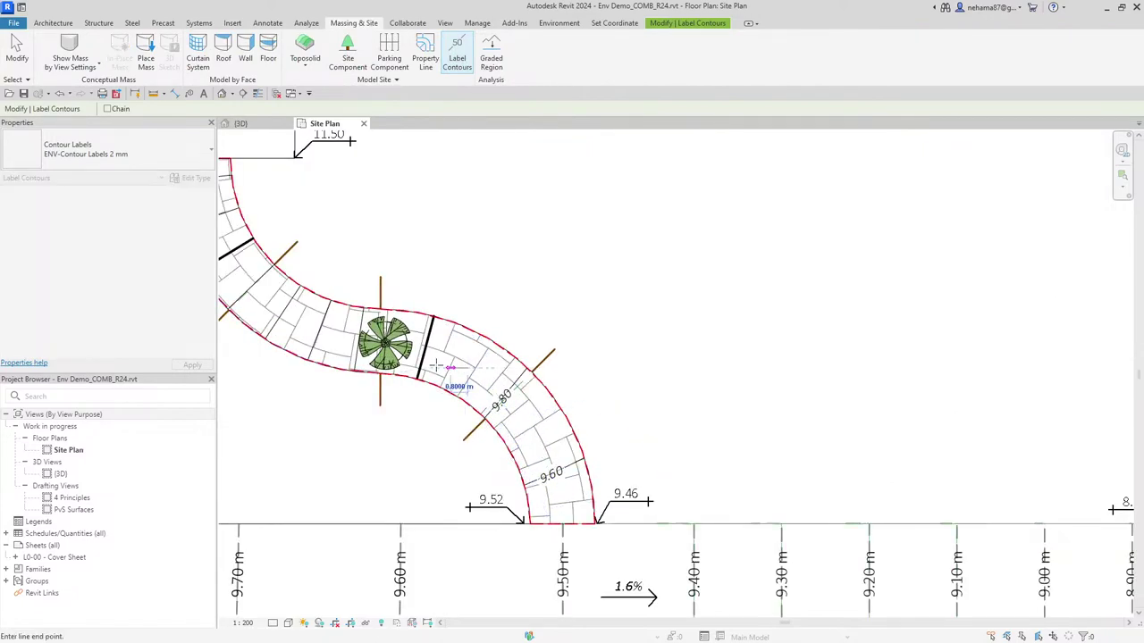
click(268, 308)
middle_drag(266, 310, 521, 393)
click(521, 393)
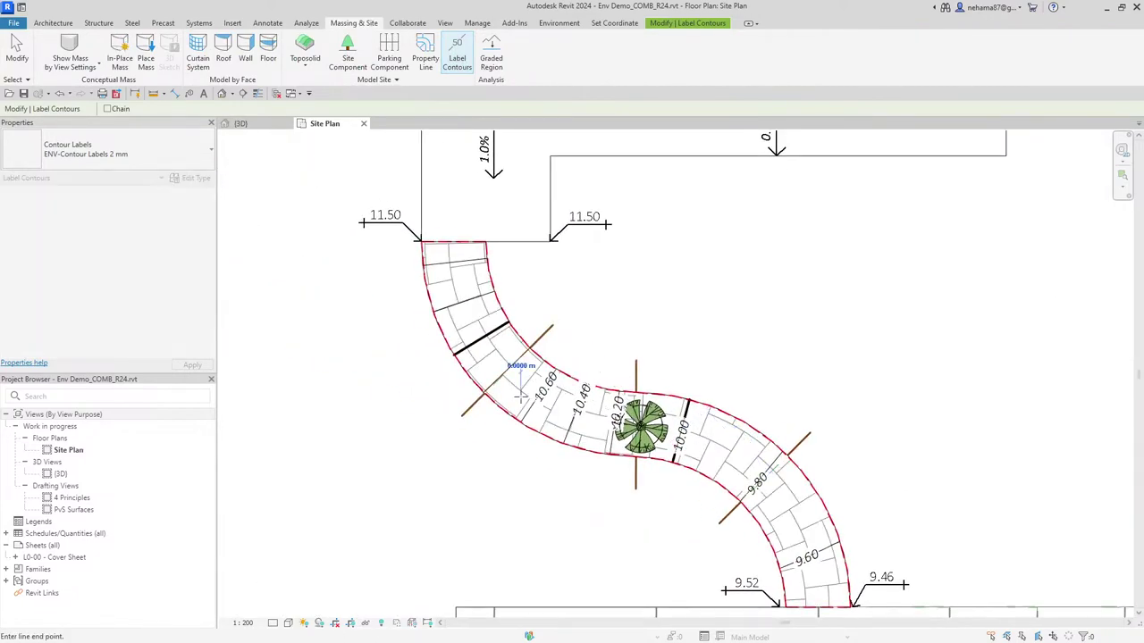
click(452, 253)
key(Escape)
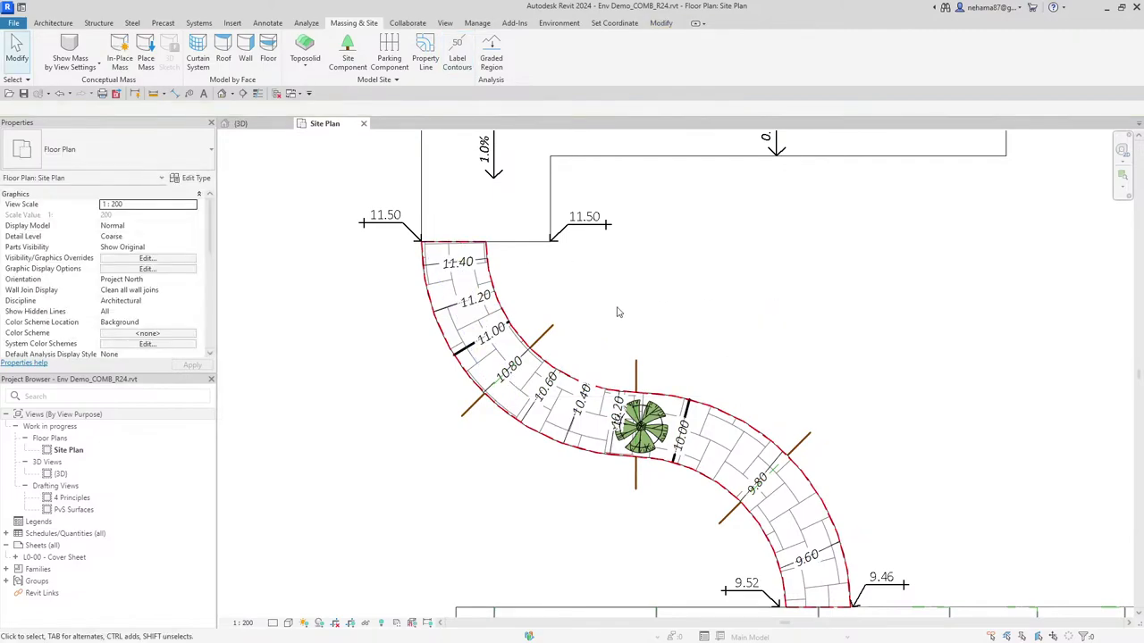
scroll(786, 386, down, 3)
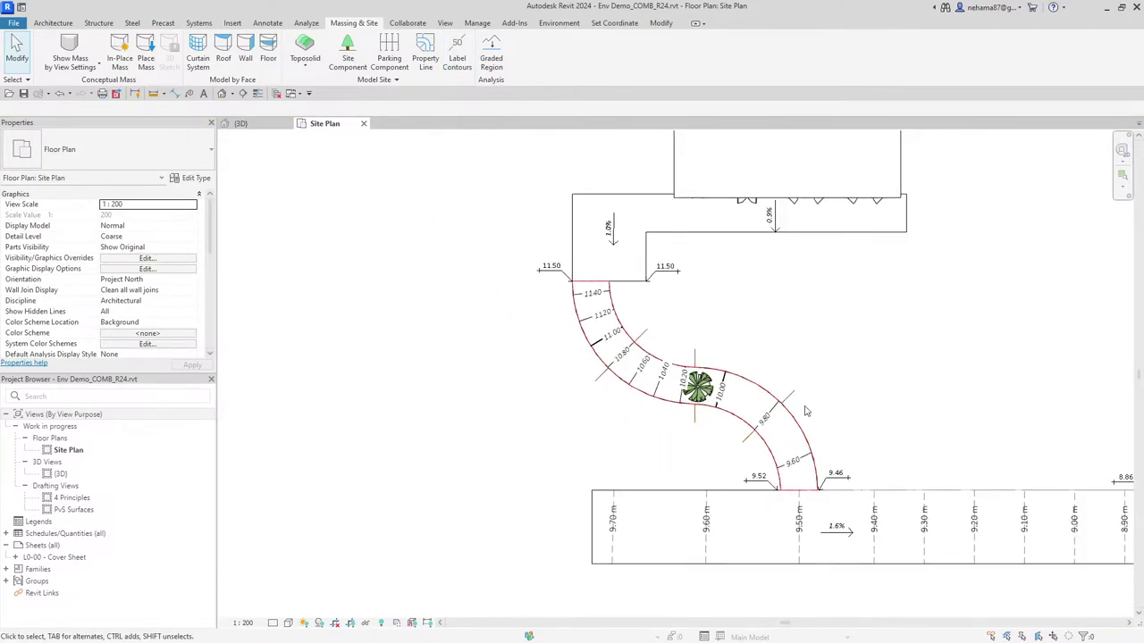
middle_drag(806, 411, 607, 396)
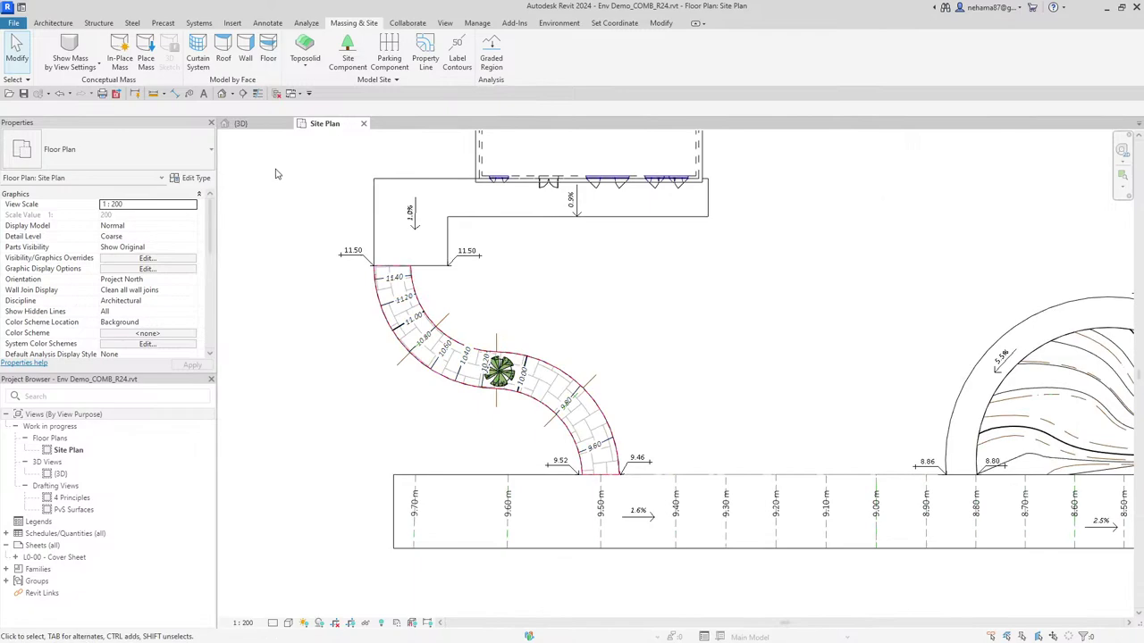
Switch back to the {3D} view of the house, tree and curved paving
click(261, 123)
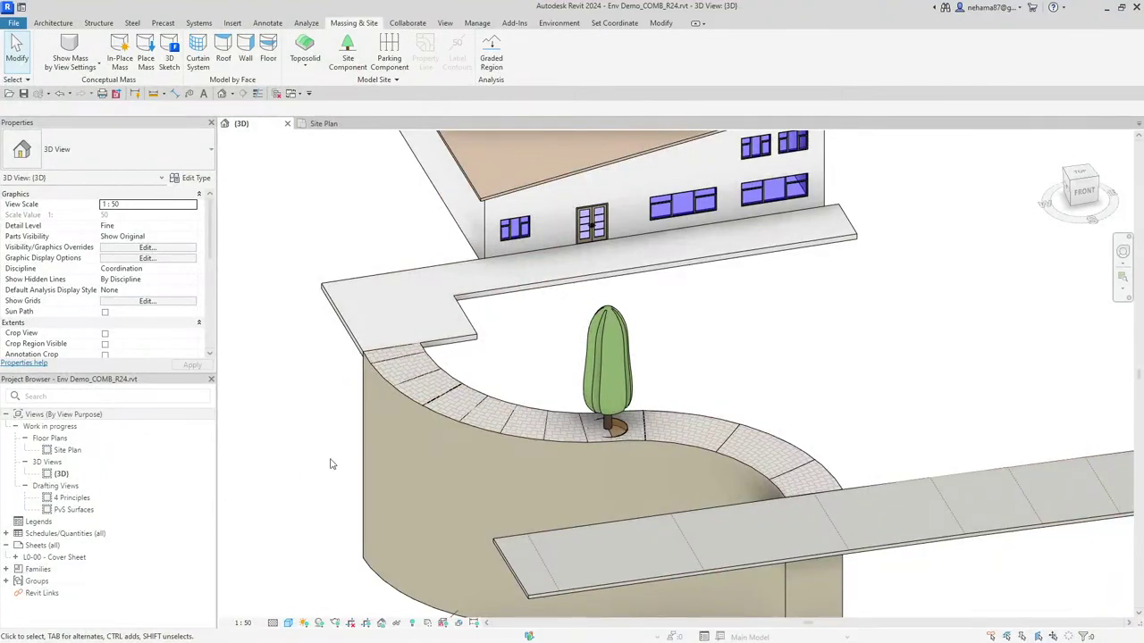
Show the round lawn toposolid's sub-element points and edges, inspect them, then exit editing
scroll(310, 444, down, 3)
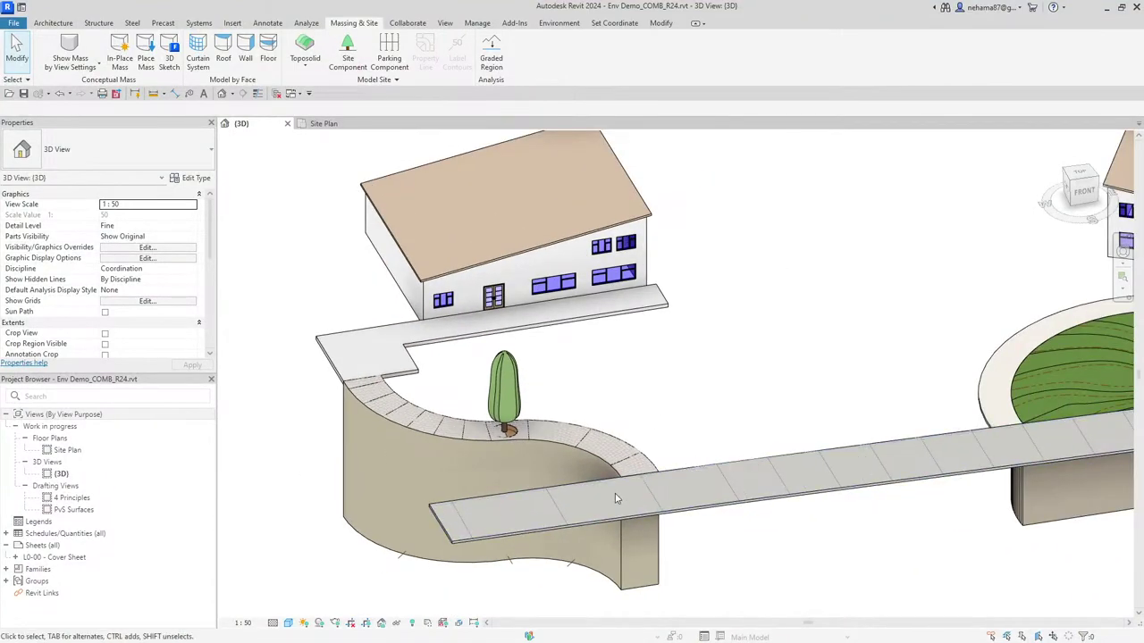
scroll(744, 344, down, 3)
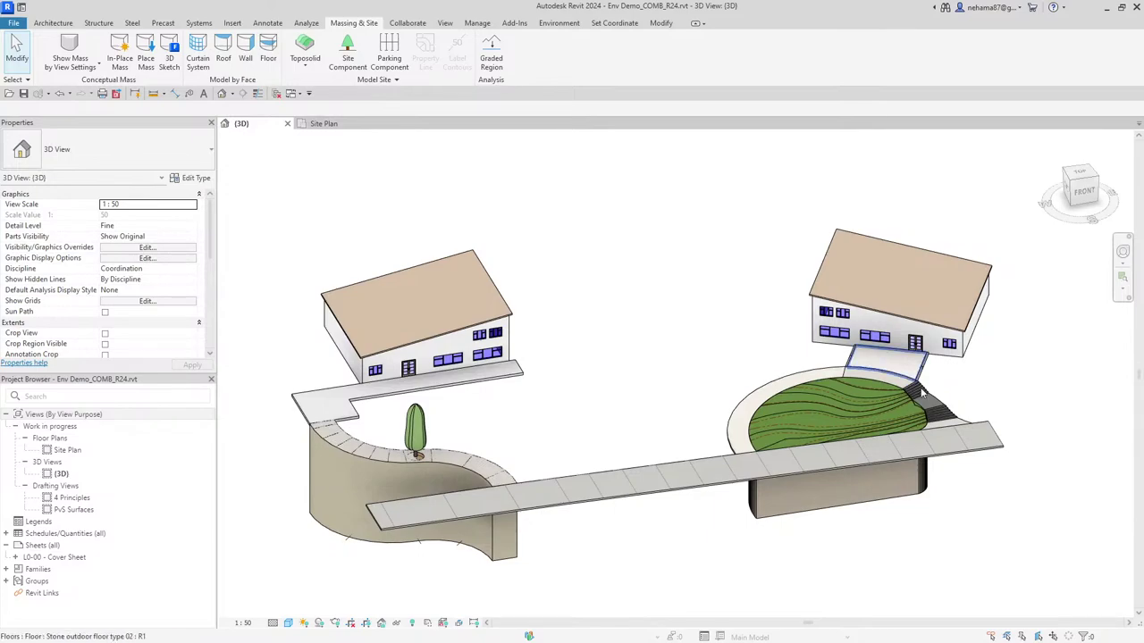
click(860, 500)
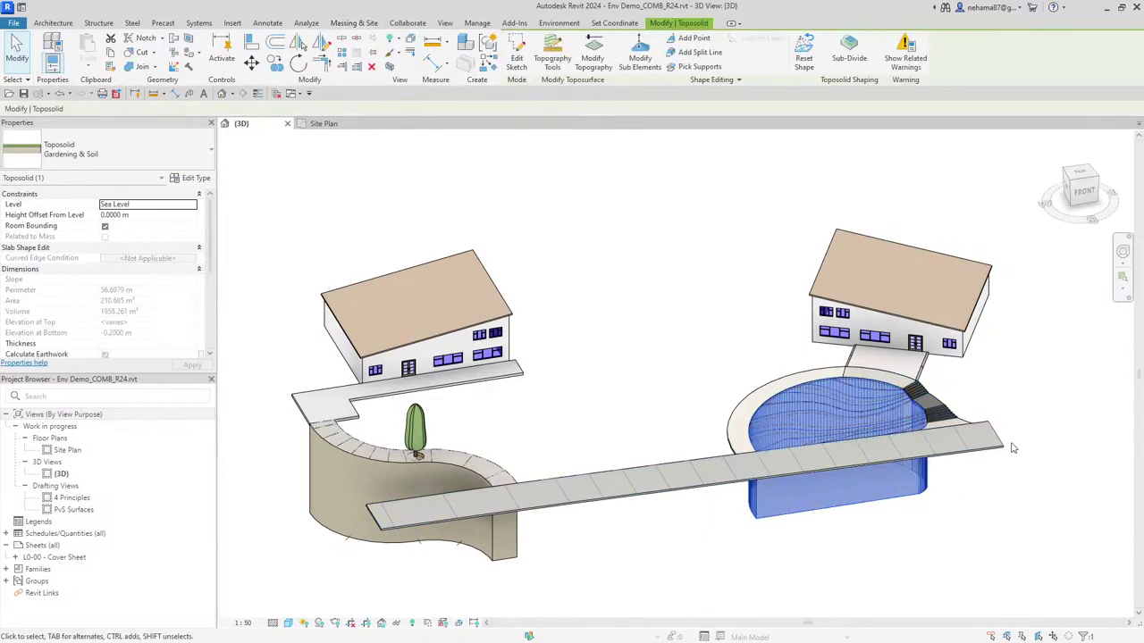
click(640, 56)
scroll(907, 466, up, 5)
scroll(907, 466, up, 2)
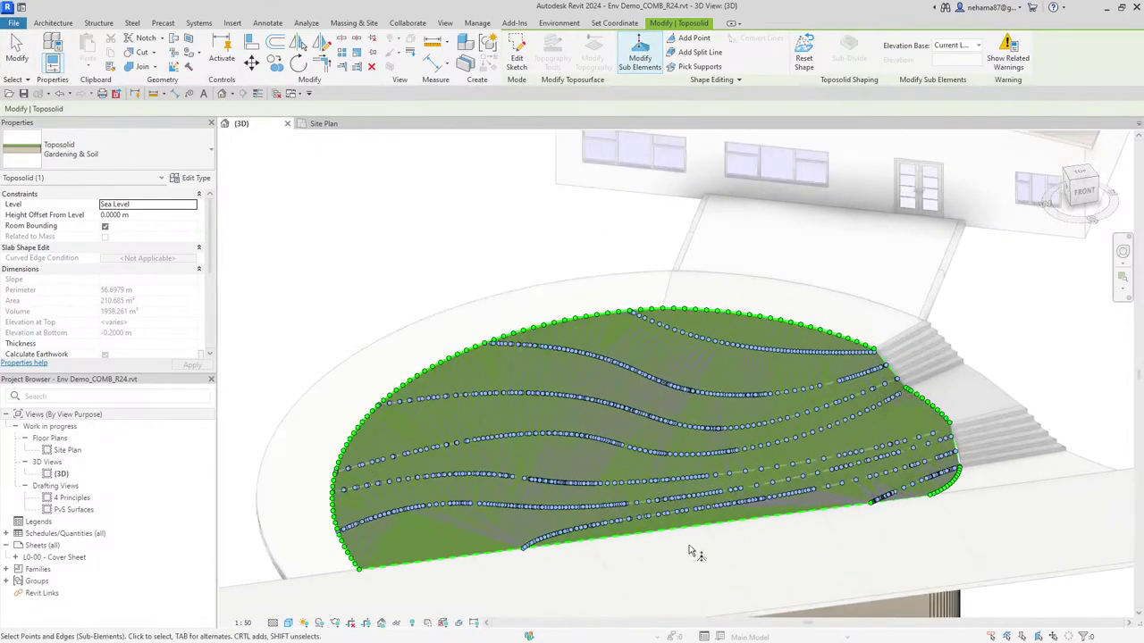
shift+middle_drag(689, 467, 760, 472)
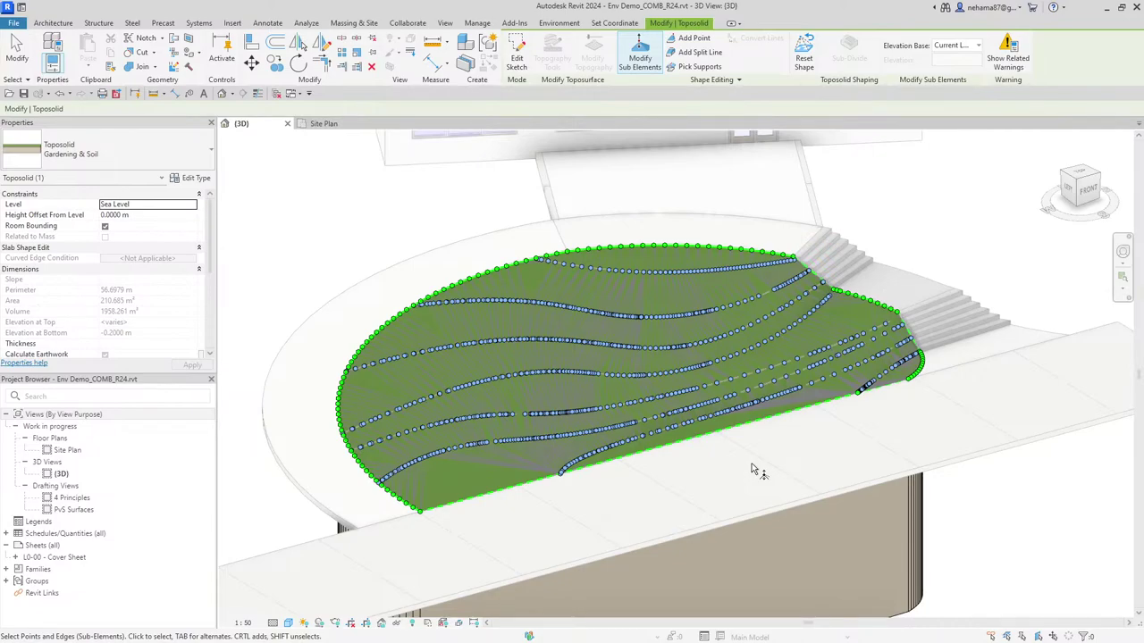
scroll(801, 319, down, 5)
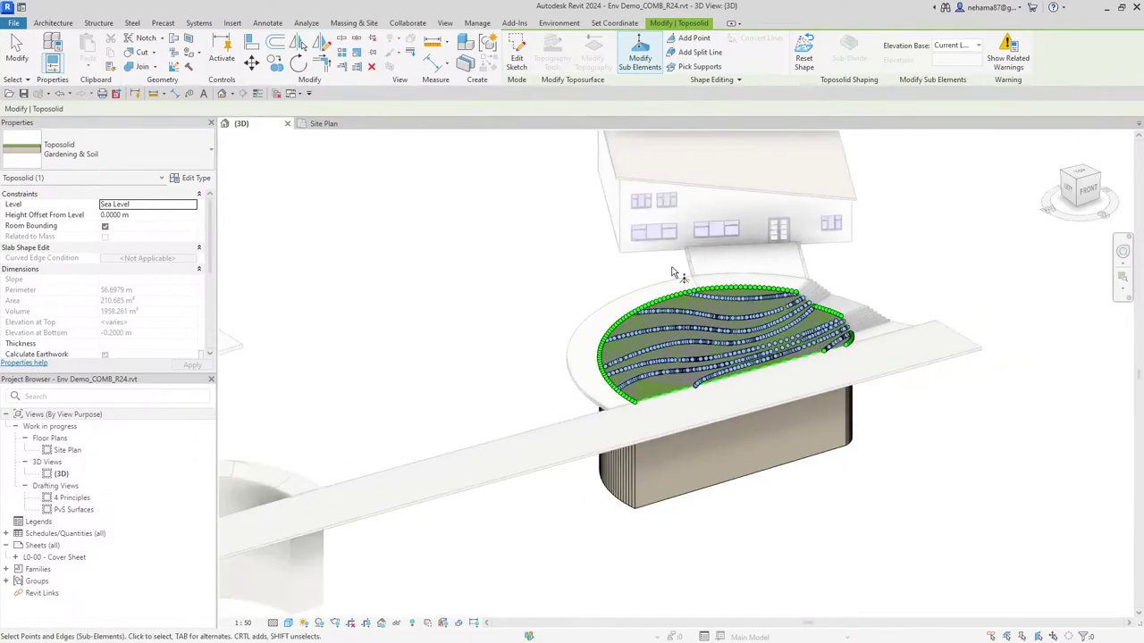
scroll(679, 269, up, 3)
key(Escape)
key(Escape)
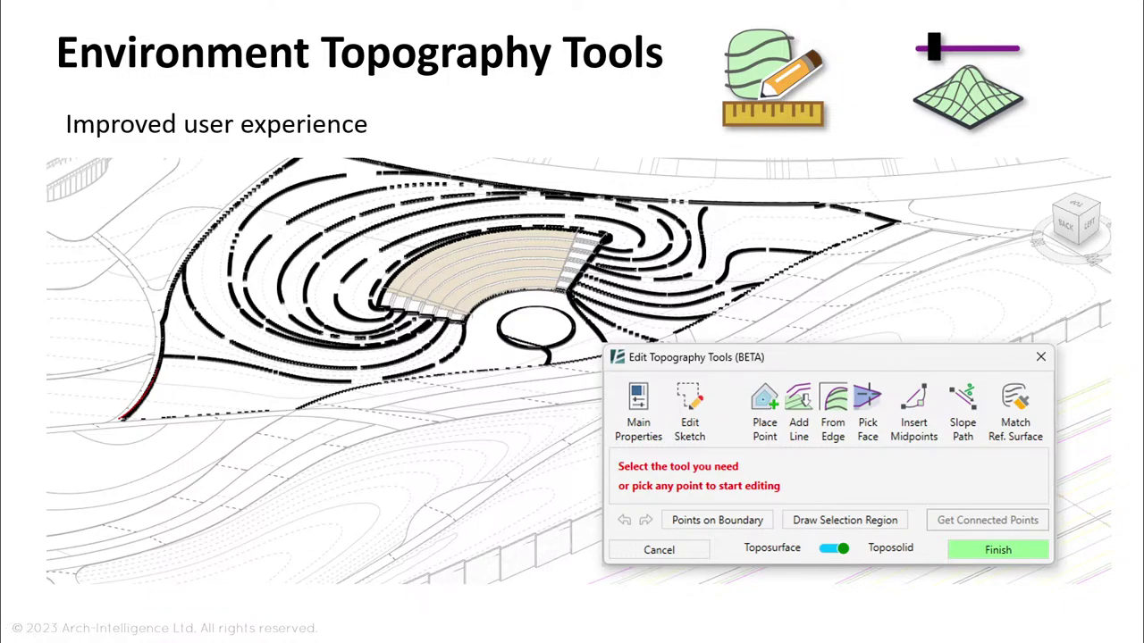
Advance the Environment Topography Tools slideshow to the point-placement slide
key(Right)
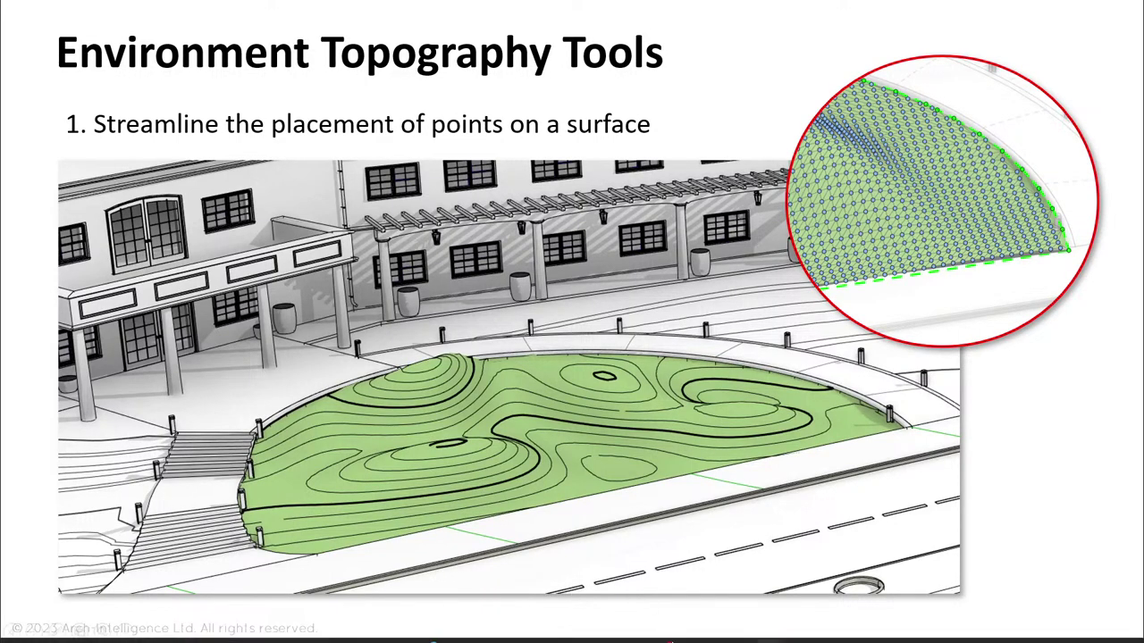
Return to Revit and orbit to a higher view of the whole site with both houses
mouse_move(794, 628)
click(853, 578)
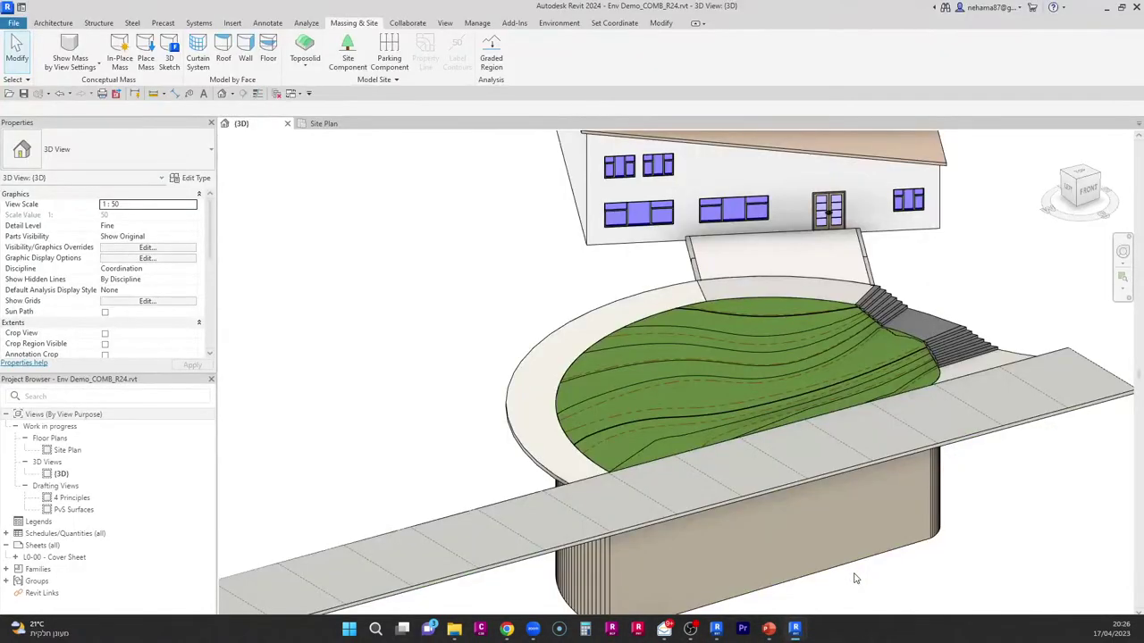
scroll(638, 339, down, 5)
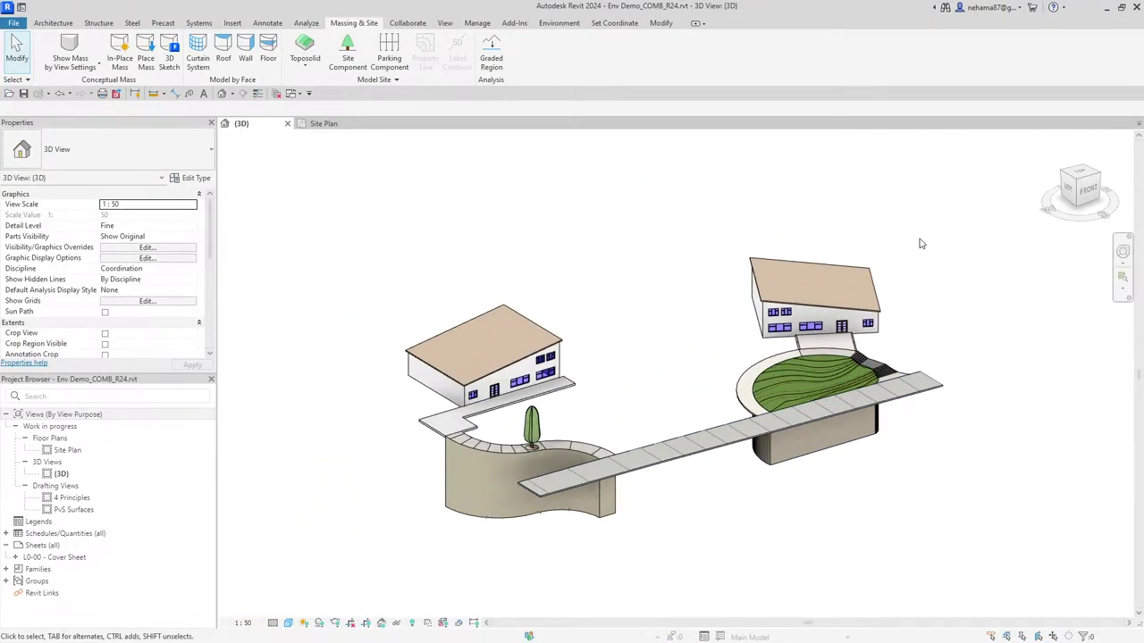
shift+middle_drag(921, 243, 893, 536)
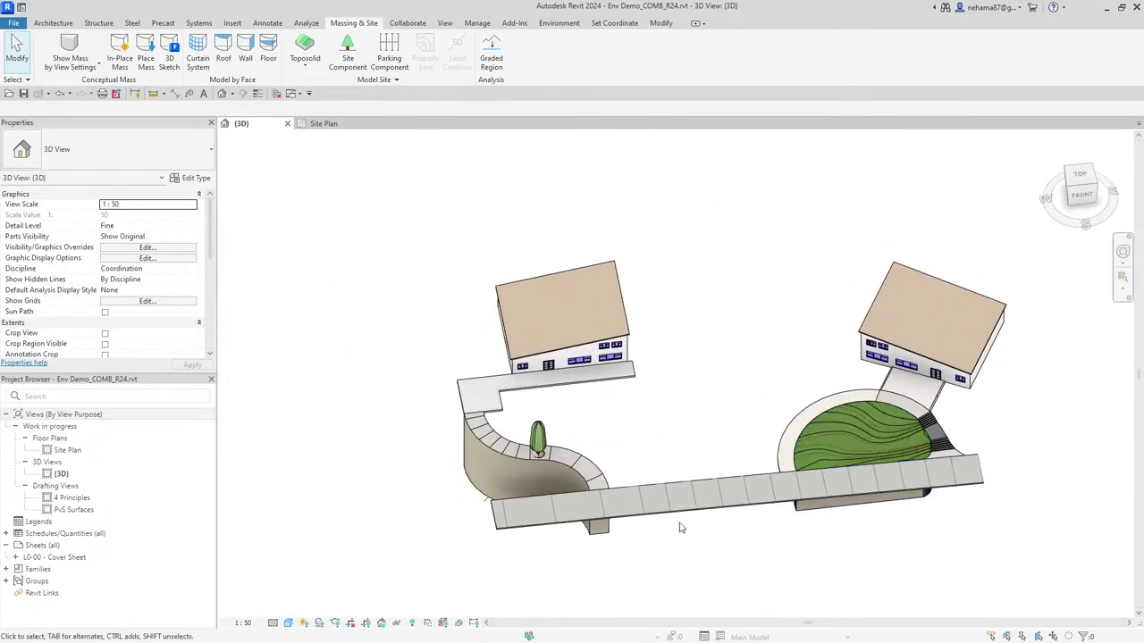
click(598, 533)
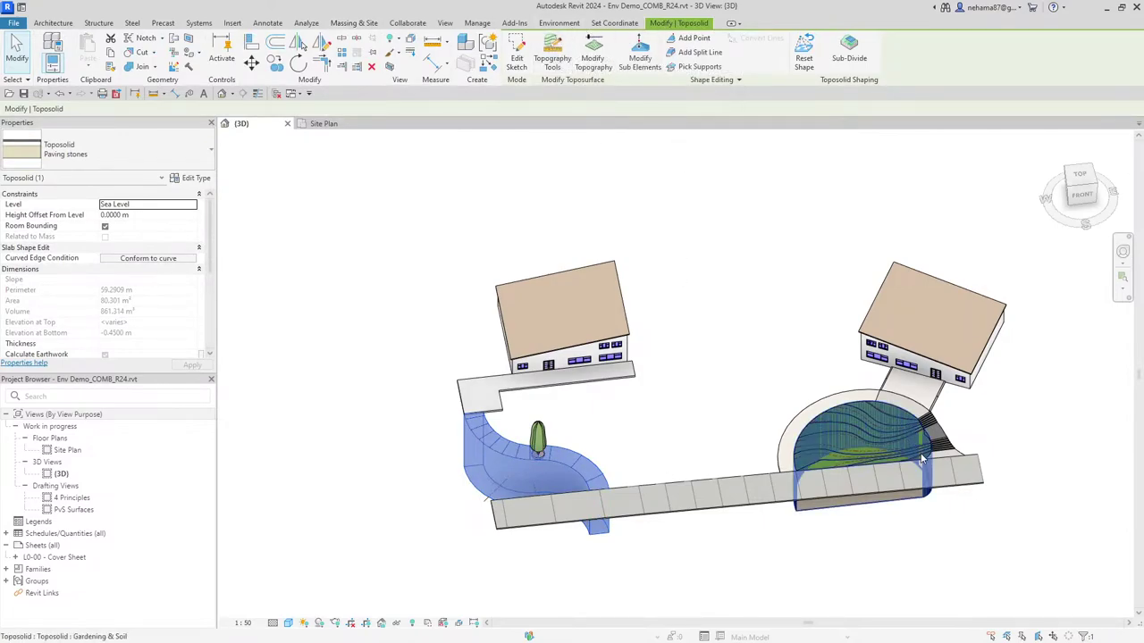
middle_drag(821, 269, 736, 300)
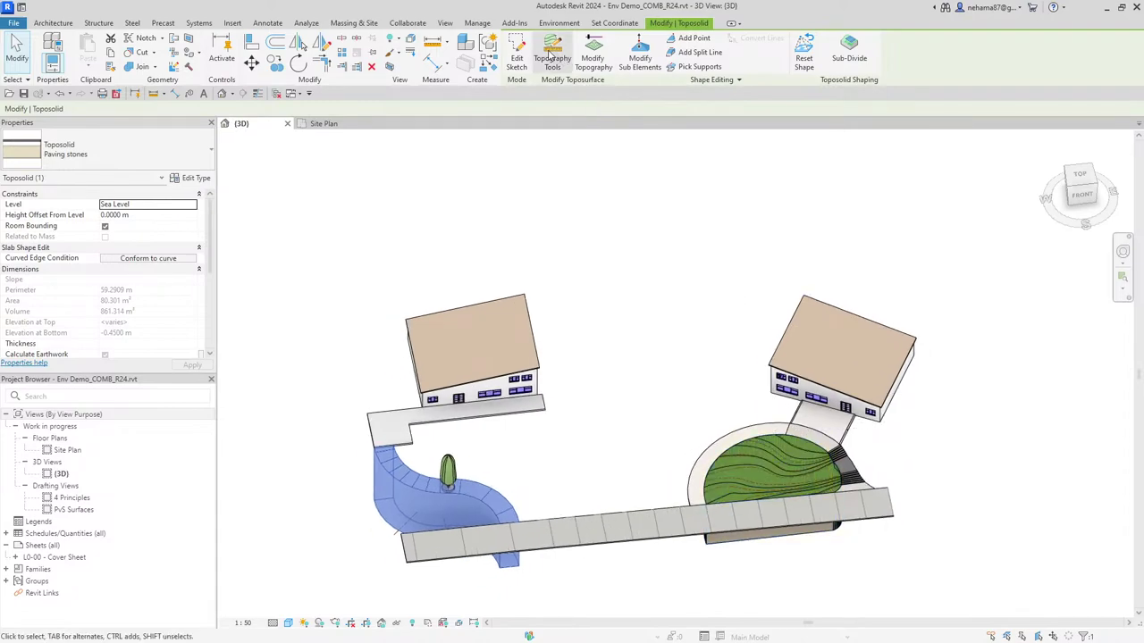
click(593, 178)
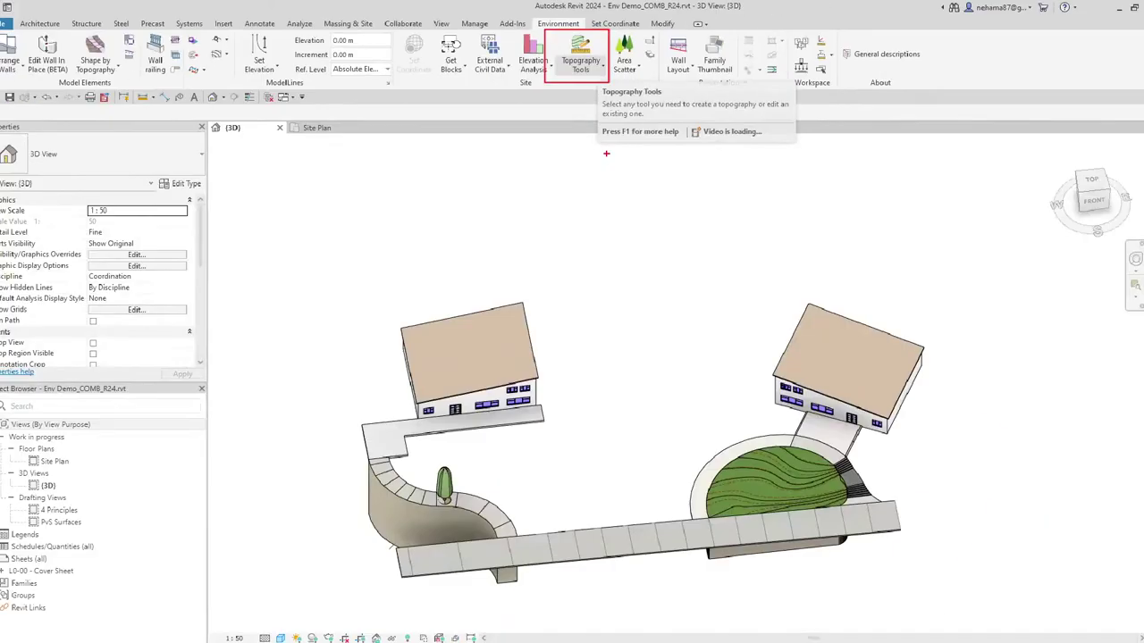
Open the Edit Topography Tools (BETA) panel and move it off the Properties palette
click(589, 46)
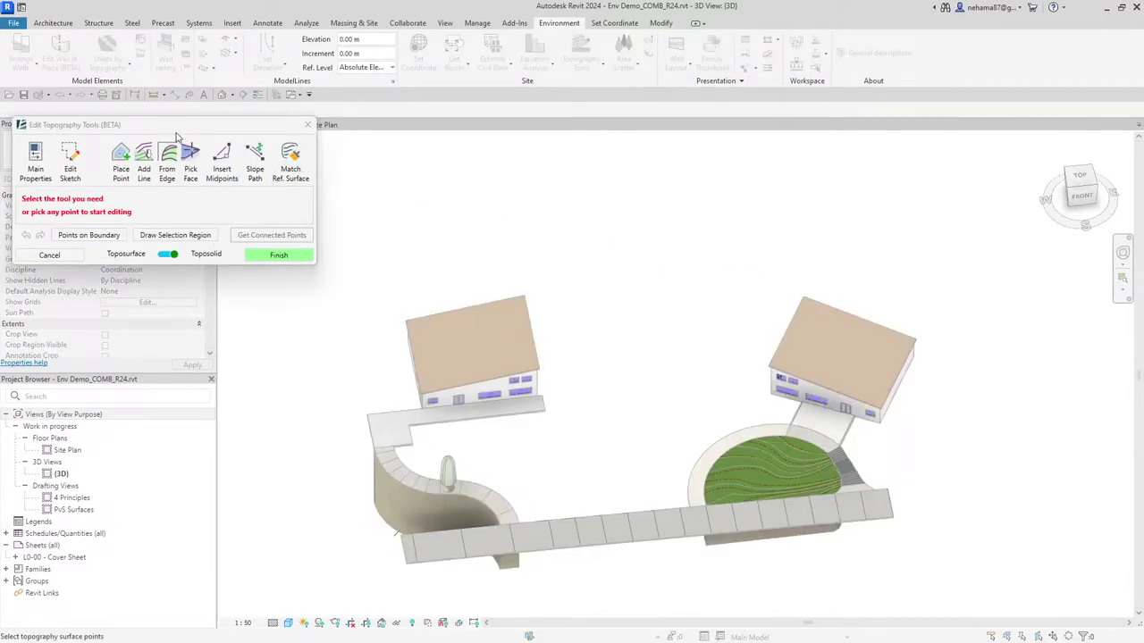
drag(176, 130, 277, 68)
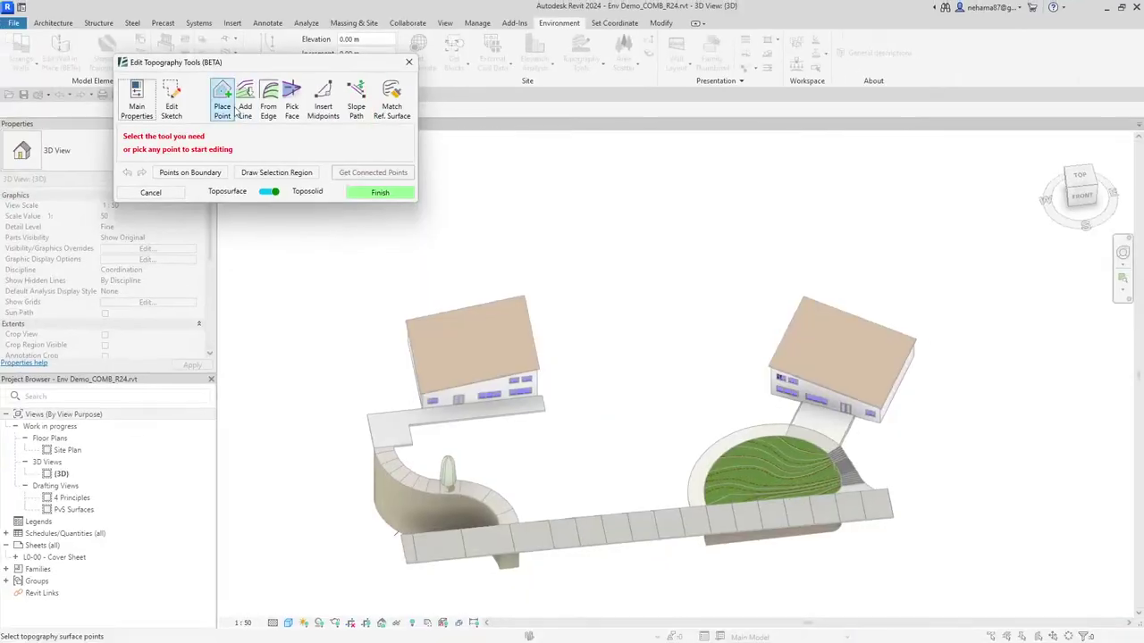
Place three topography points between the two buildings from a top-down view
click(108, 147)
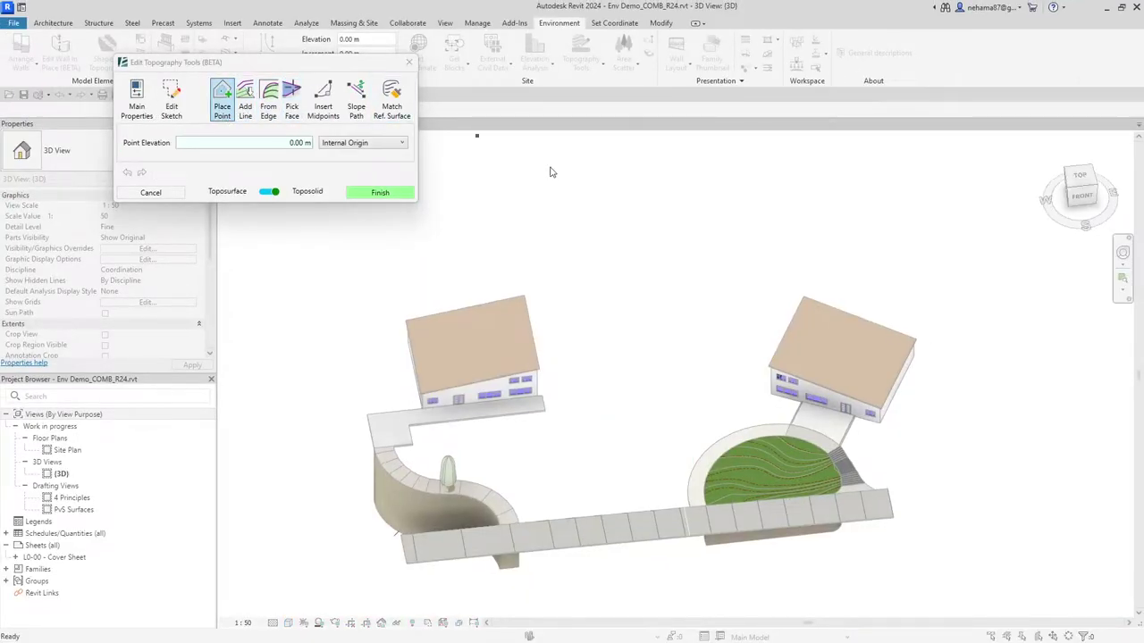
scroll(647, 308, up, 1)
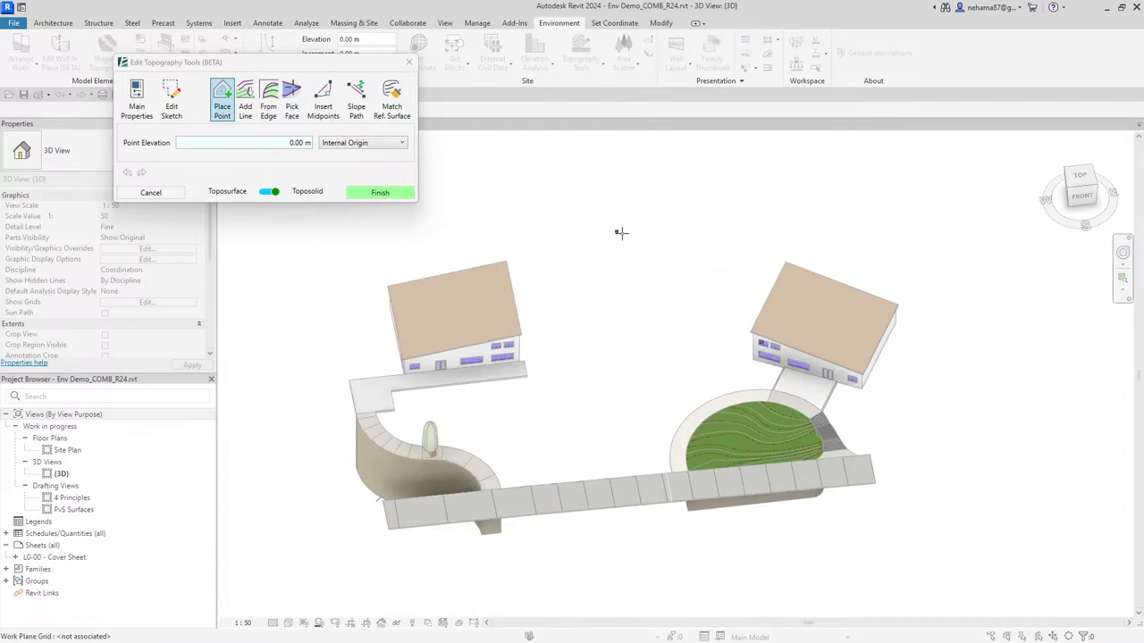
shift+middle_drag(617, 235, 618, 367)
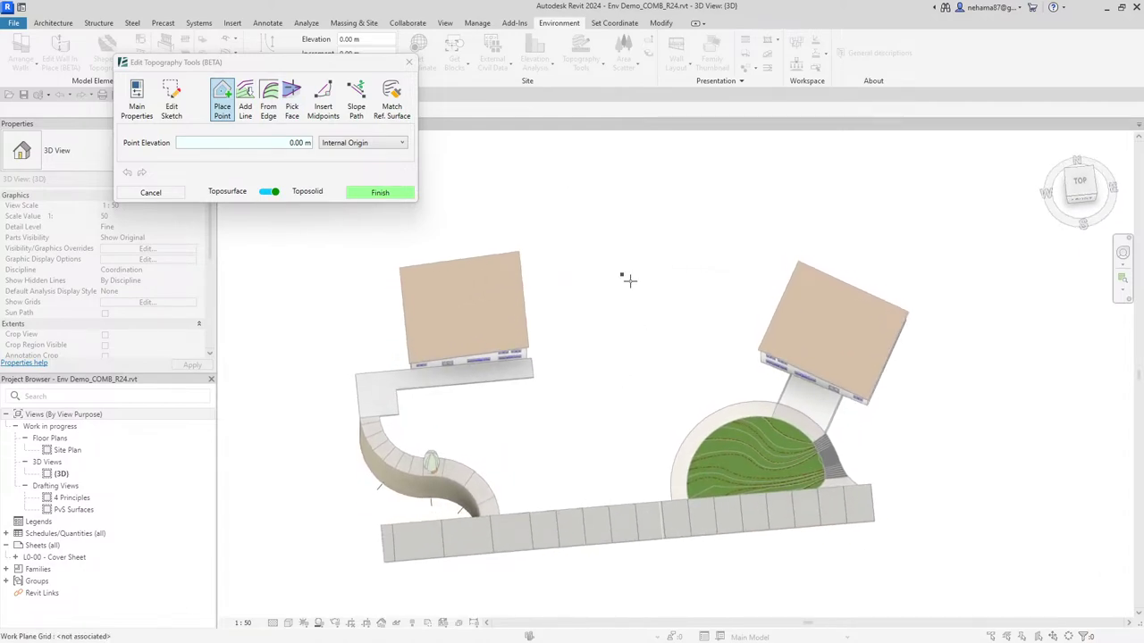
click(600, 295)
click(660, 295)
click(637, 315)
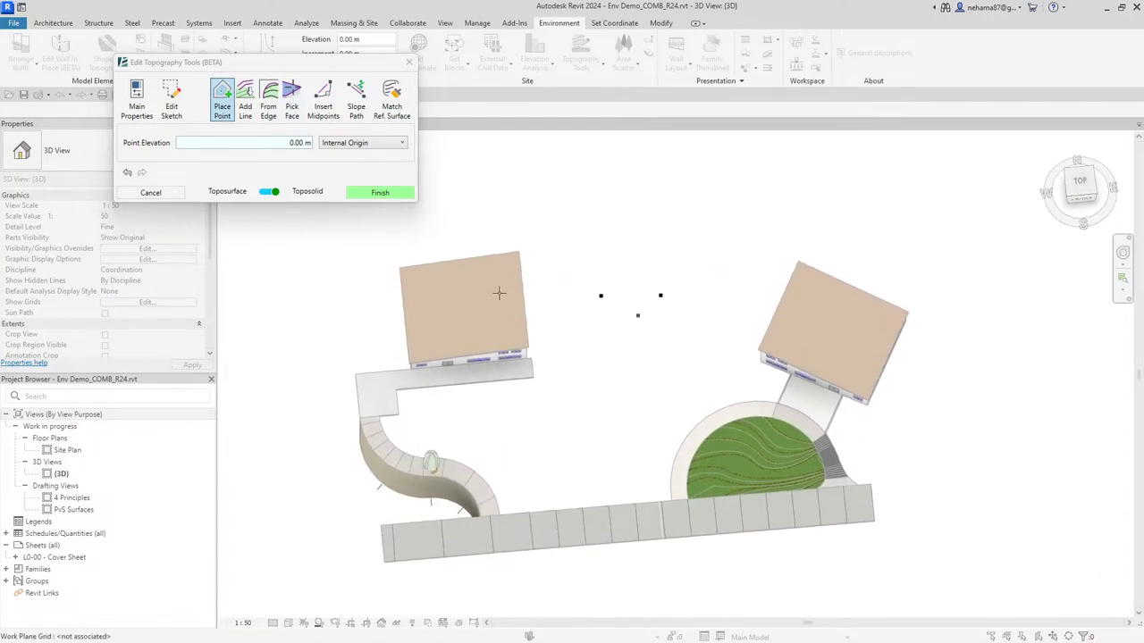
Set Point Elevation to 1, place the closing corner points, keeping the Internal Origin reference
click(298, 143)
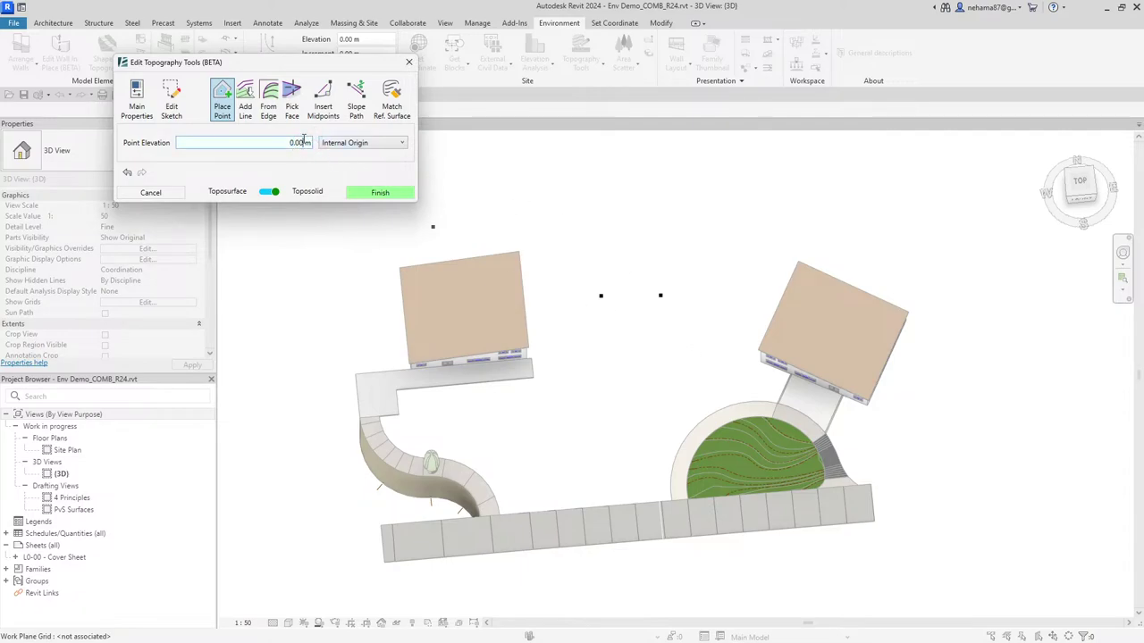
click(309, 140)
text(1)
click(675, 336)
click(595, 345)
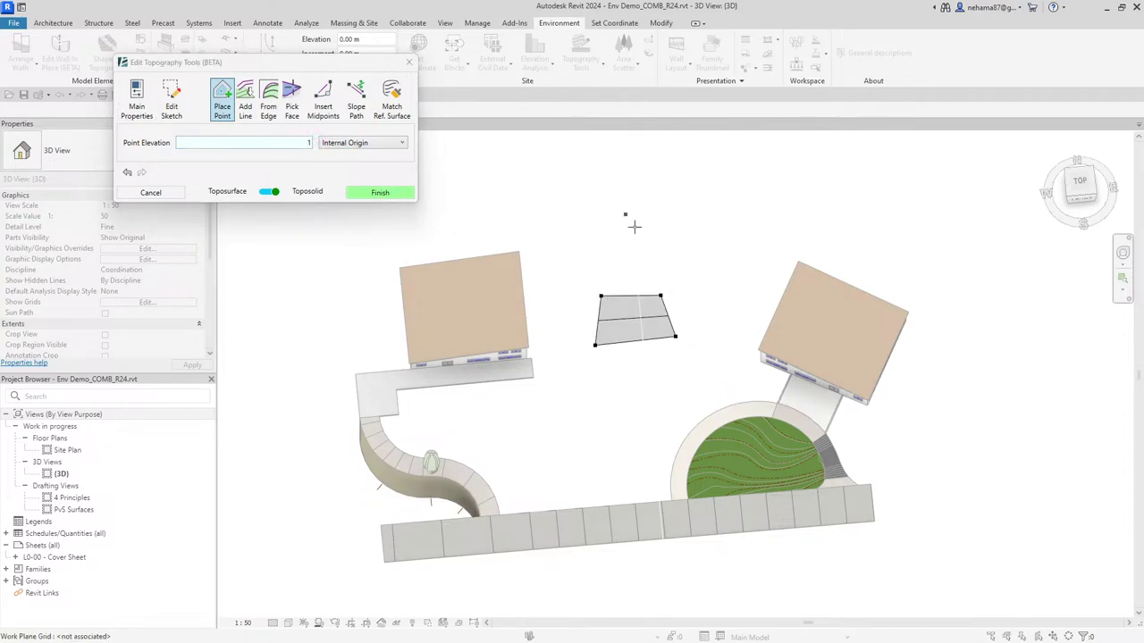
click(367, 143)
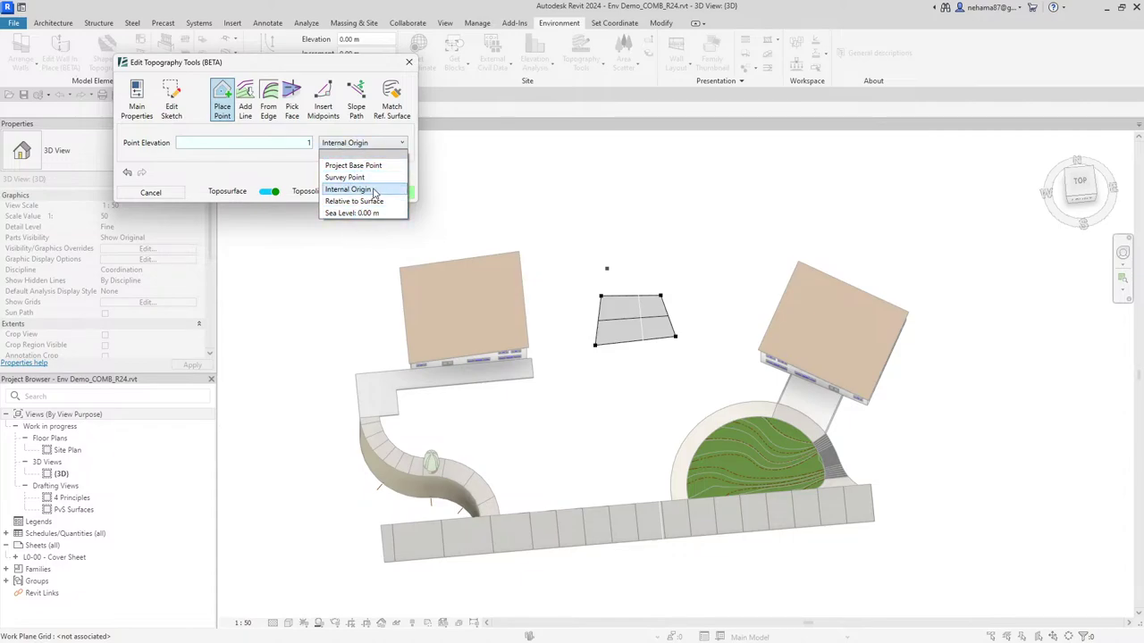
click(370, 145)
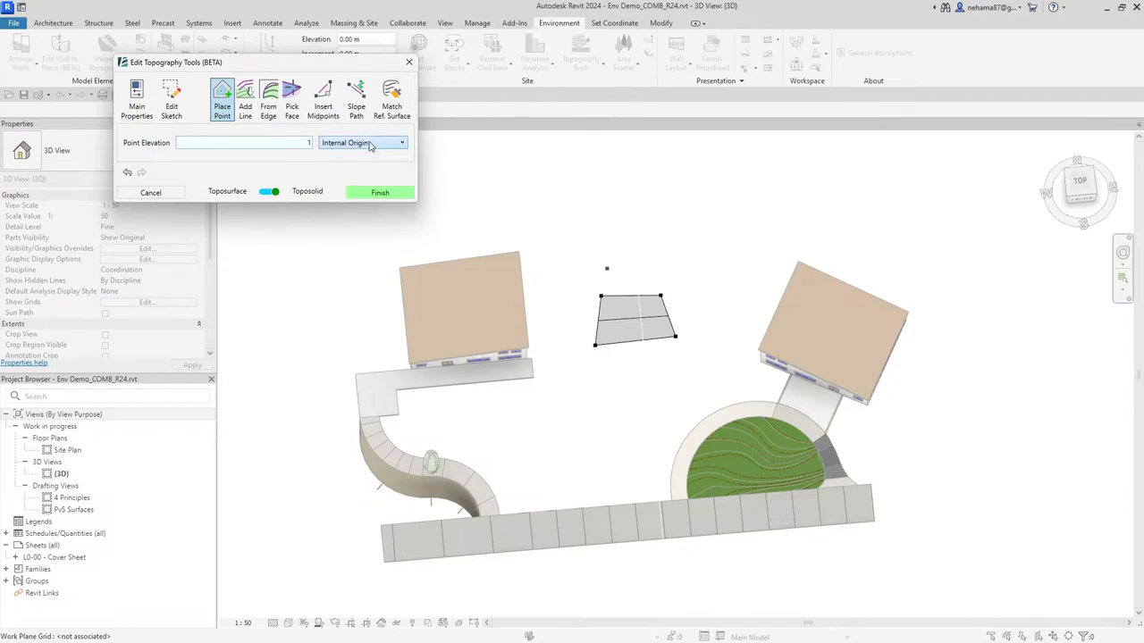
Finish the four-cornered toposolid between the buildings, then select it and orbit to inspect it
click(376, 193)
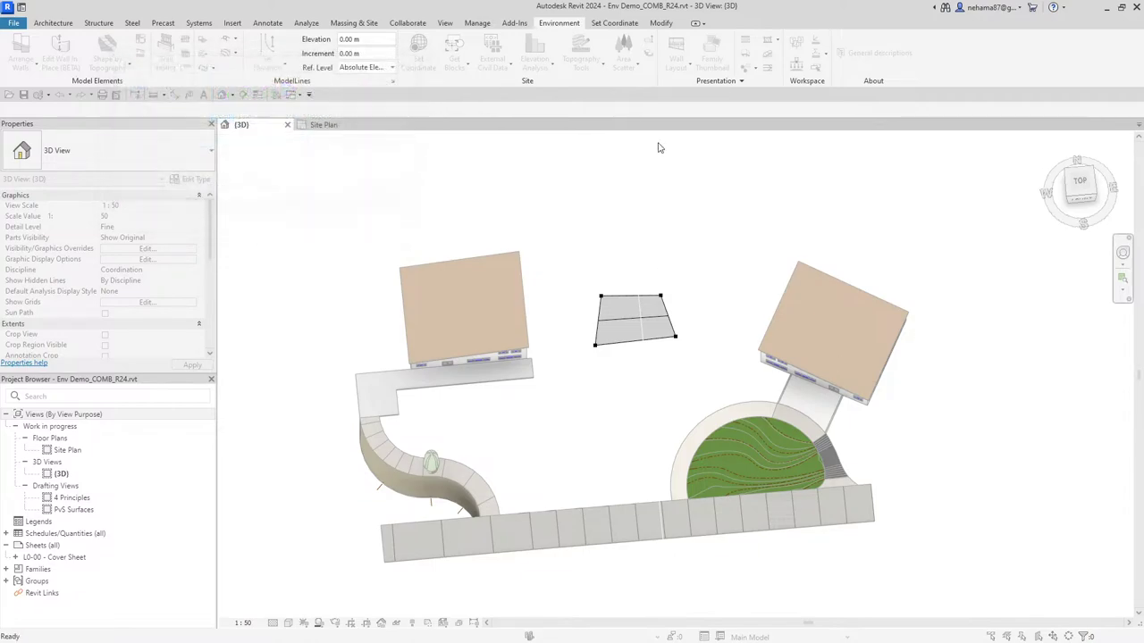
scroll(643, 331, up, 3)
click(644, 332)
scroll(643, 331, down, 3)
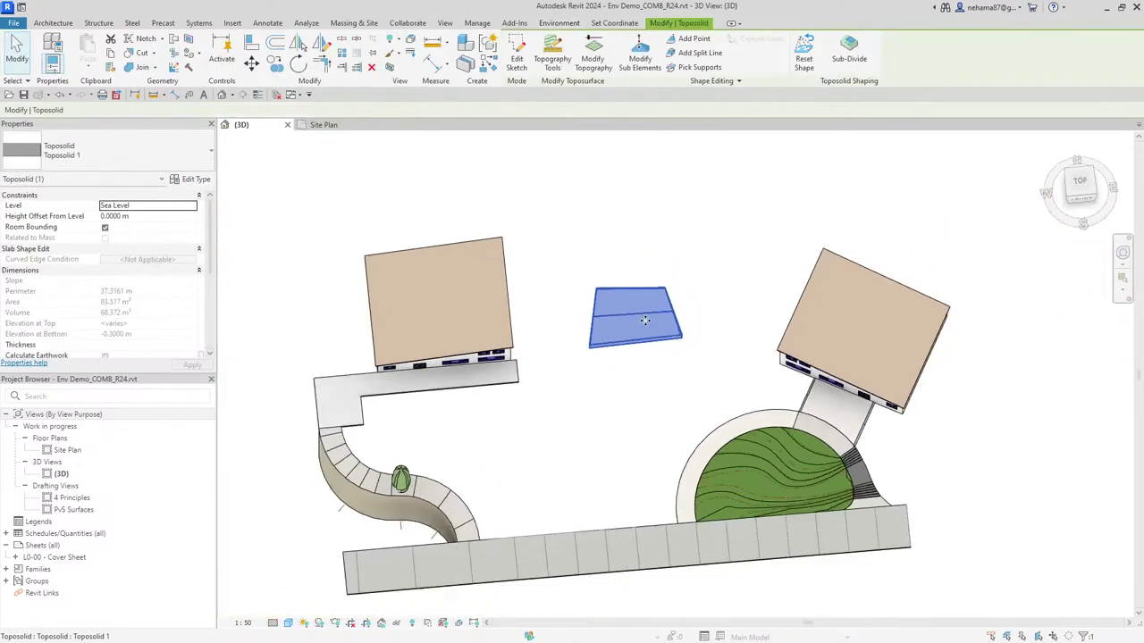
mouse_move(643, 331)
shift+middle_down()
mouse_move(646, 416)
mouse_move(626, 340)
shift+middle_up()
Open Topography Tools on the toposolid, close it without changes, and deselect the toposolid
click(552, 58)
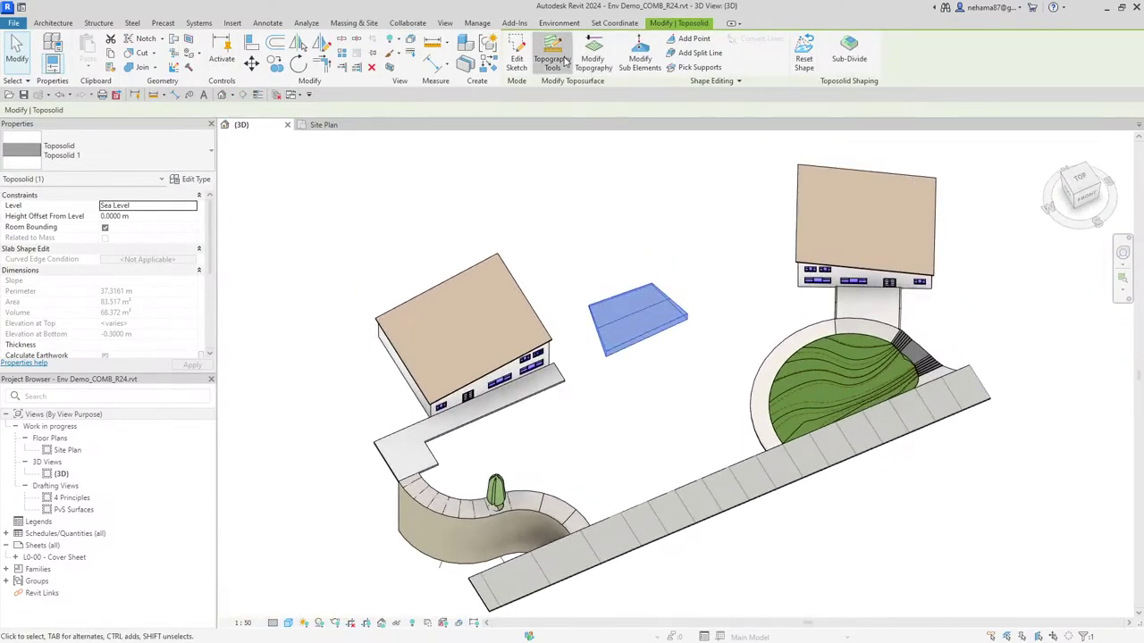
scroll(665, 259, up, 3)
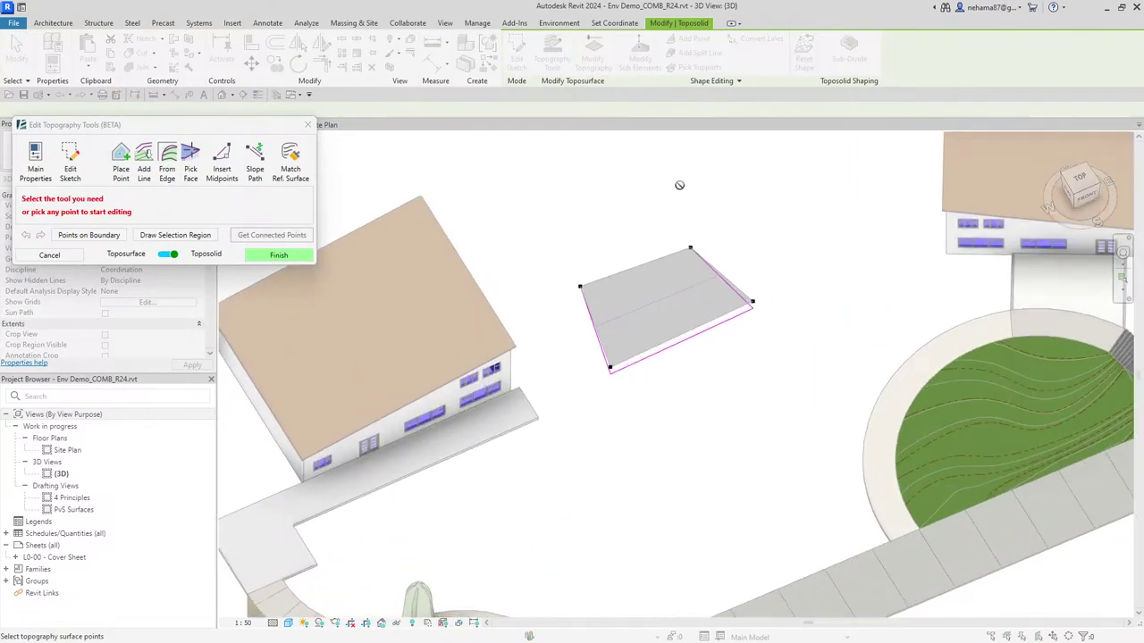
click(307, 124)
drag(778, 150, 579, 397)
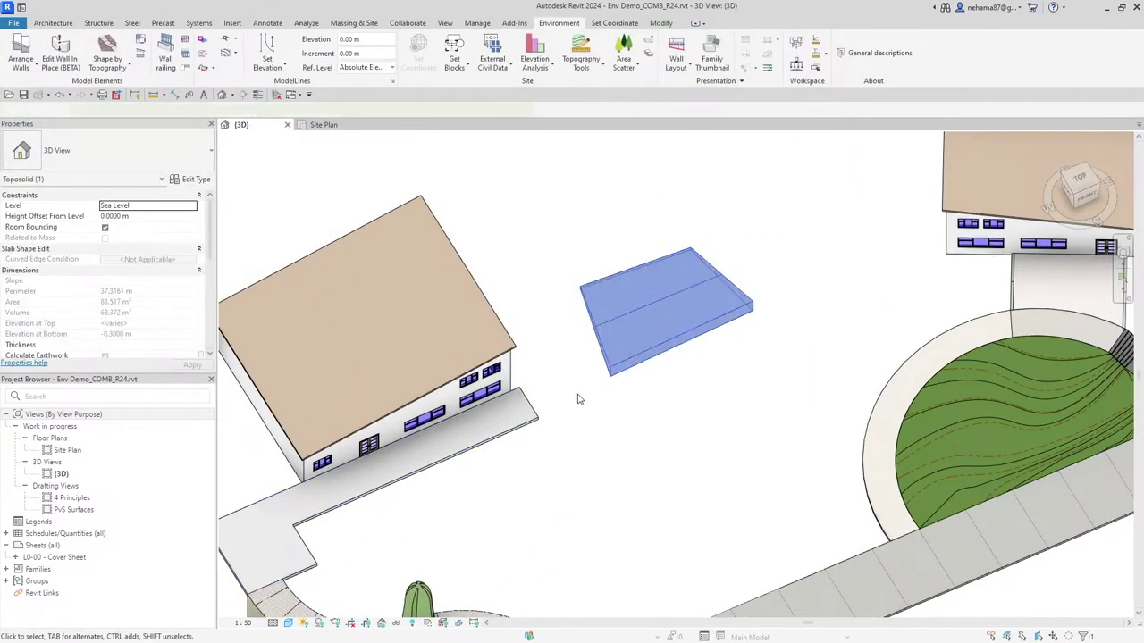
click(657, 376)
View the model from behind and reopen the Edit Topography Tools add-in
scroll(657, 376, down, 5)
shift+middle_drag(625, 358, 651, 316)
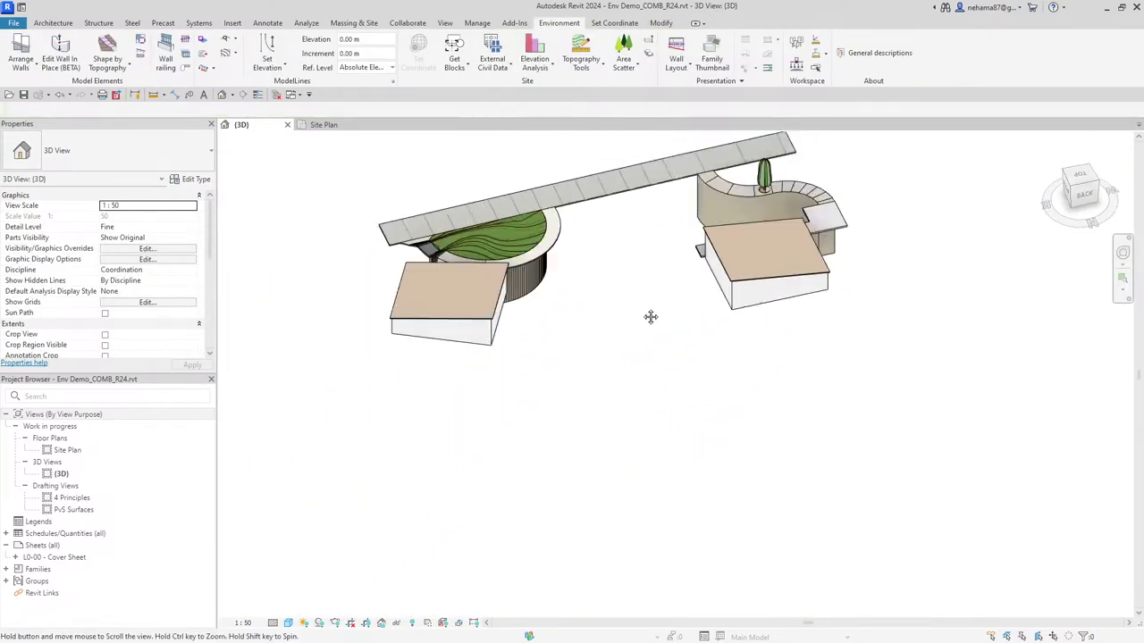
click(588, 43)
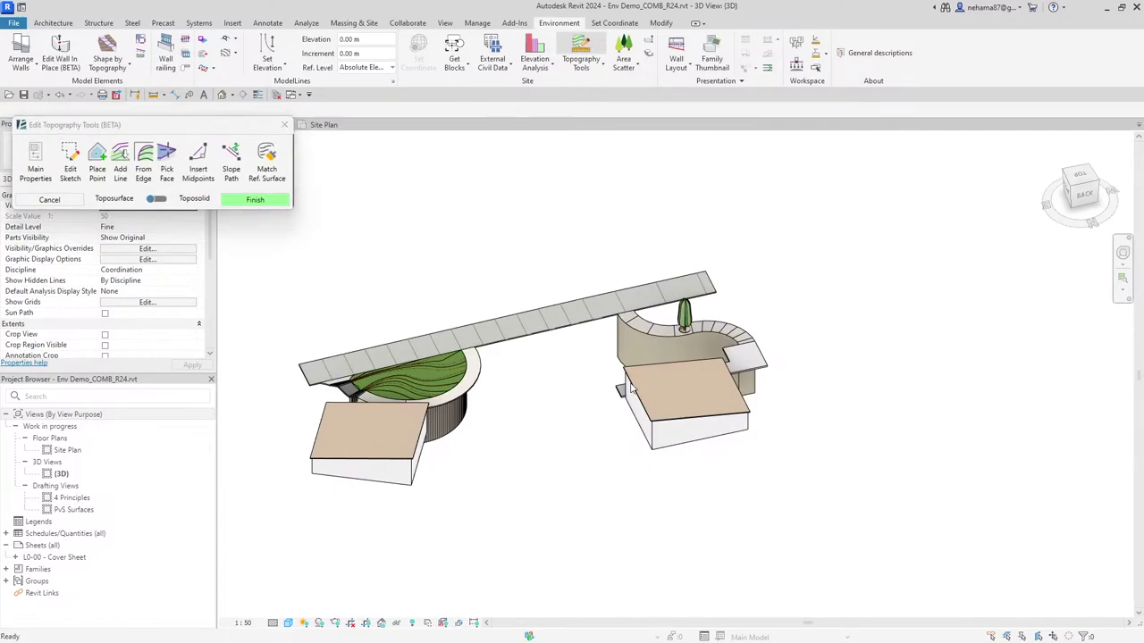
In Main Properties, apply the Gardening & Soil toposolid type and close the dialog
drag(219, 128, 253, 50)
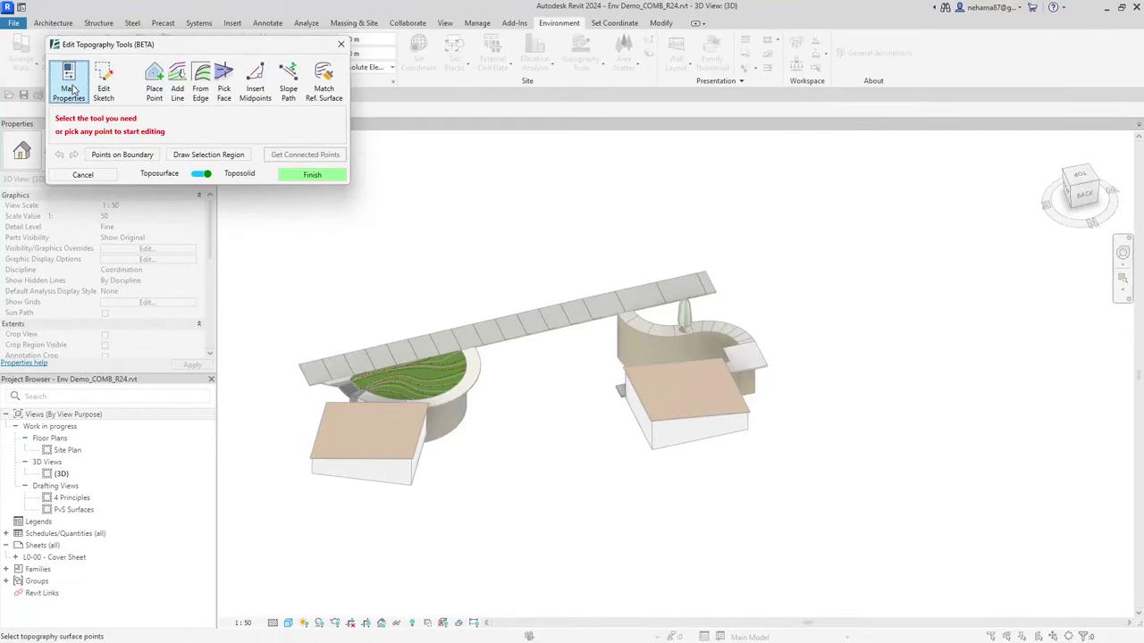
click(137, 76)
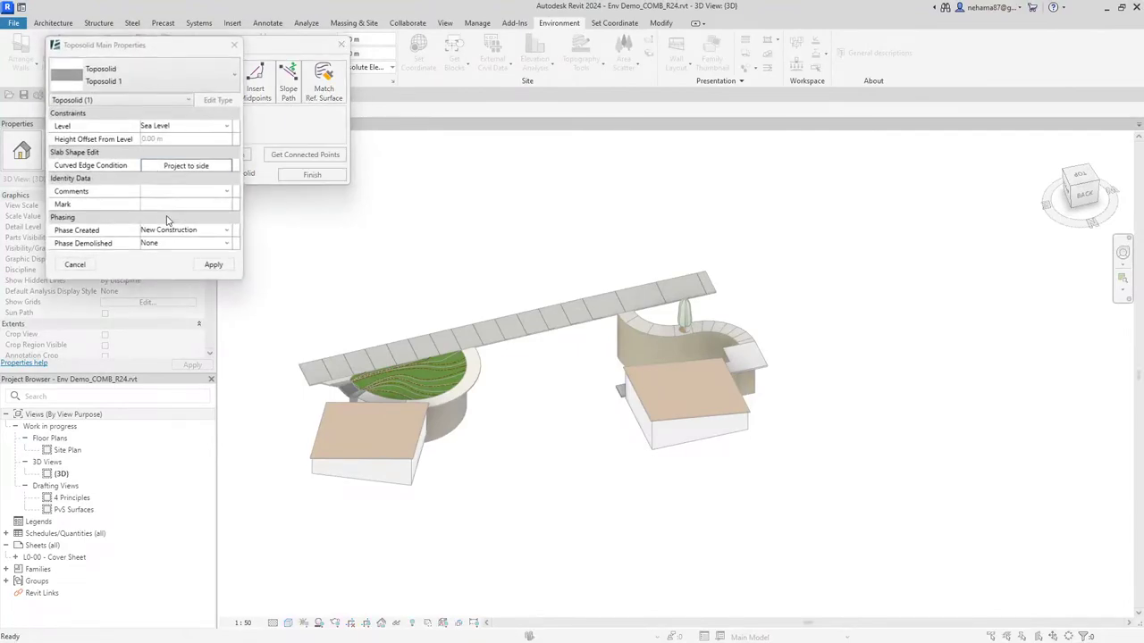
drag(178, 48, 183, 175)
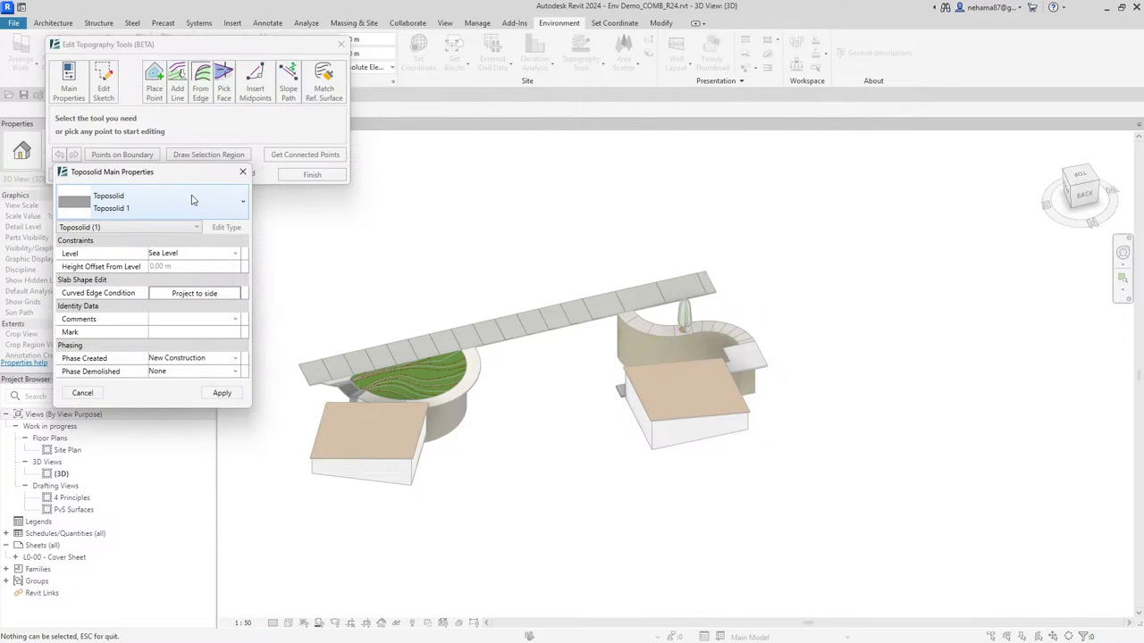
click(191, 200)
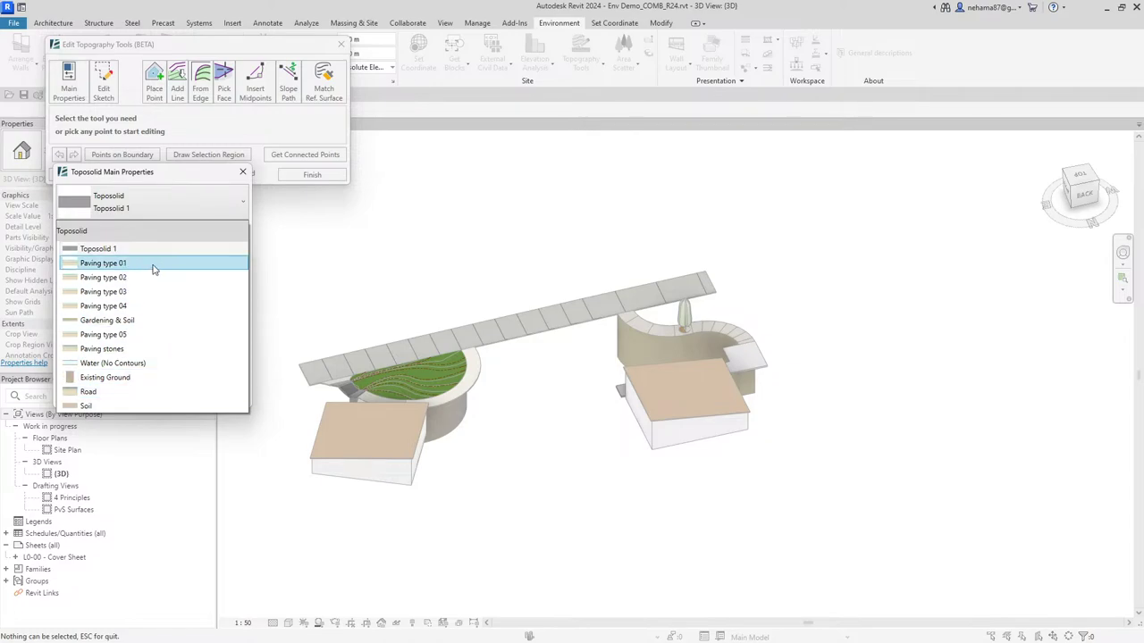
click(139, 321)
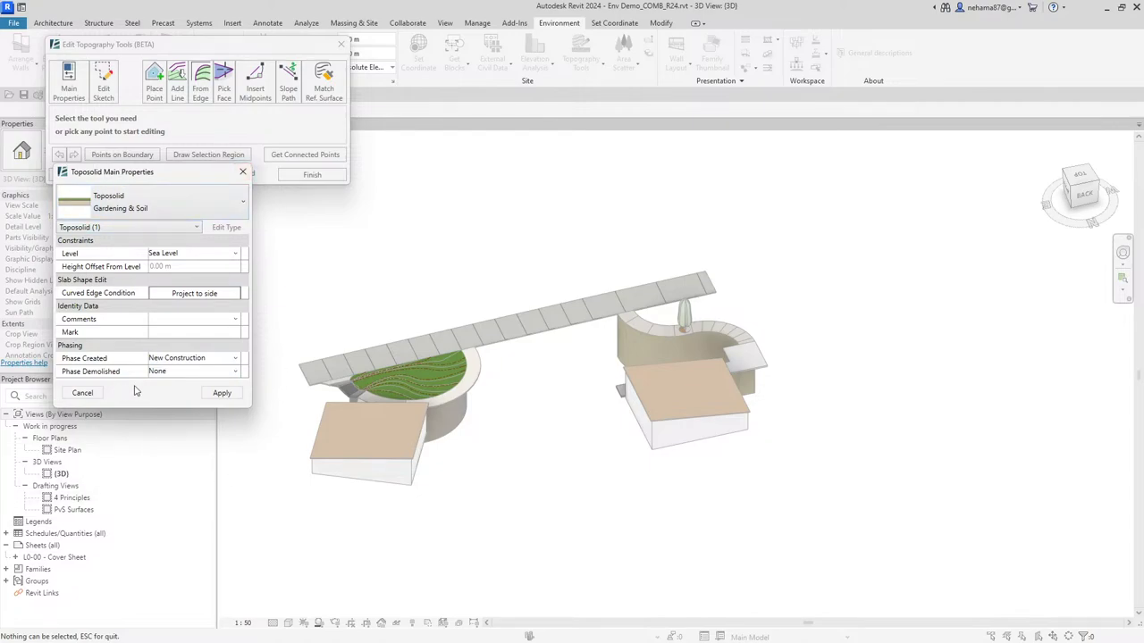
click(228, 397)
click(223, 394)
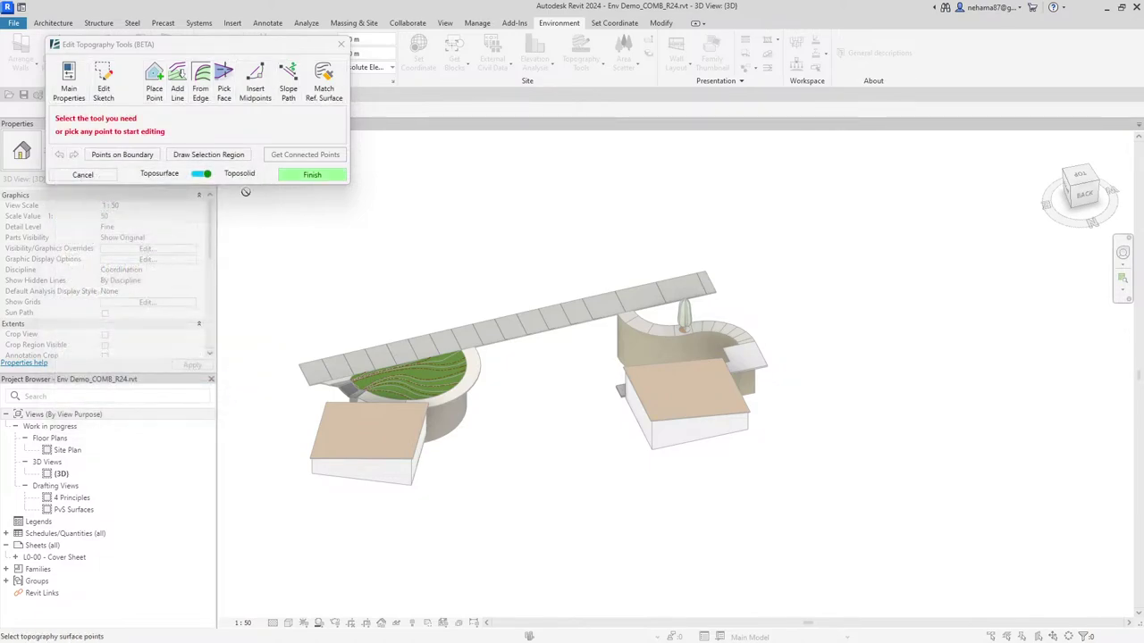
Switch to From Edge point creation and pick the left building's corner wall edge
click(205, 104)
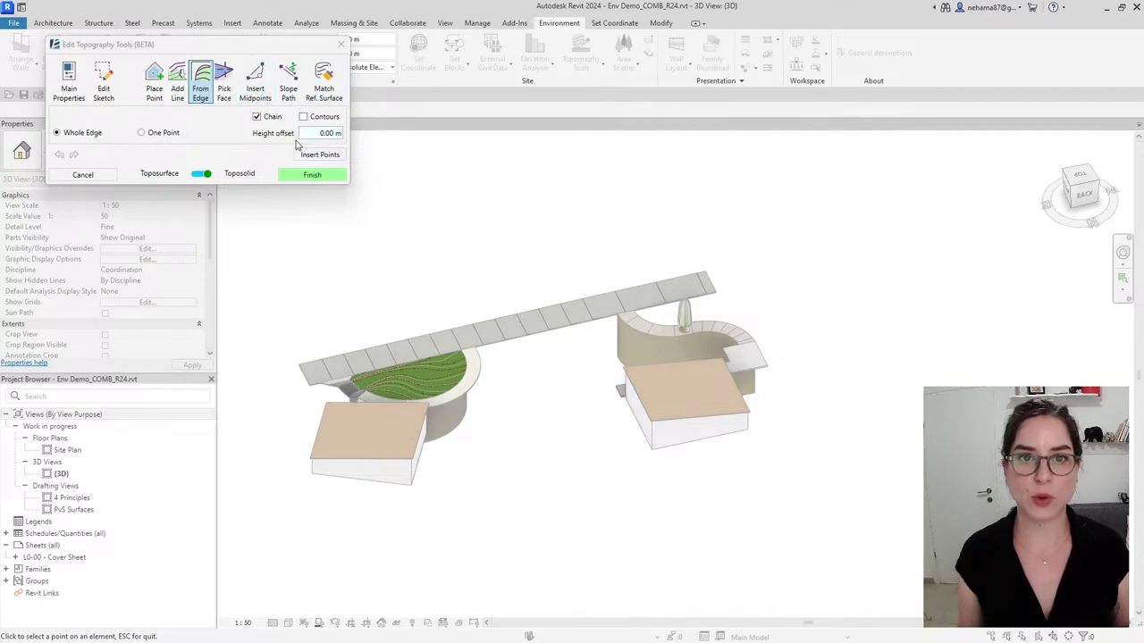
scroll(462, 492, up, 3)
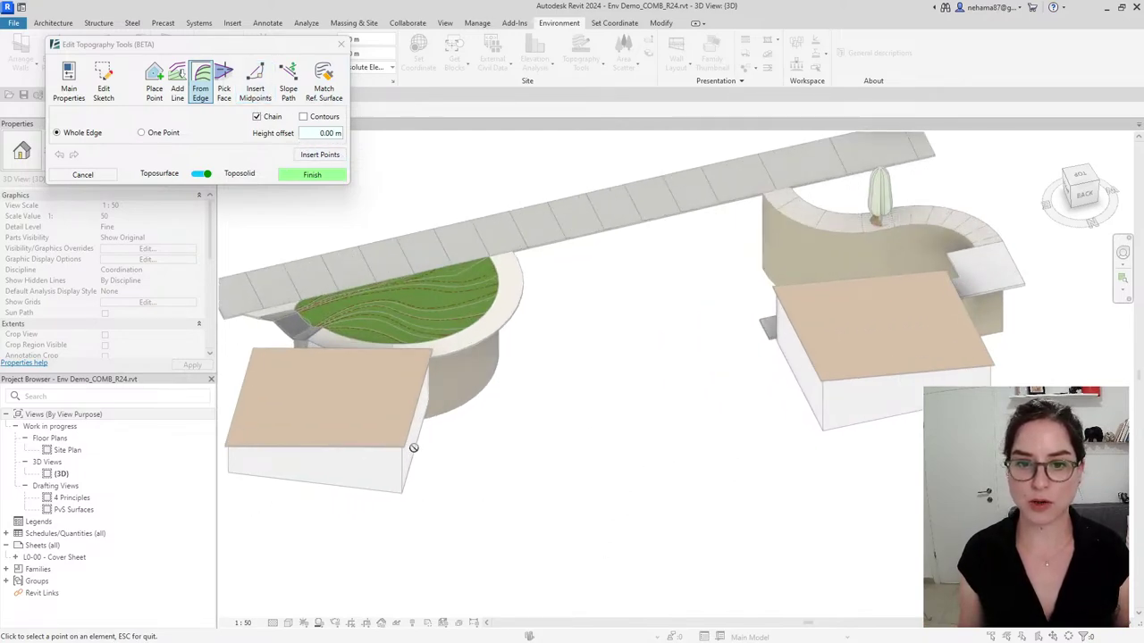
scroll(452, 475, up, 3)
scroll(671, 531, down, 4)
shift+middle_drag(672, 530, 622, 436)
click(522, 408)
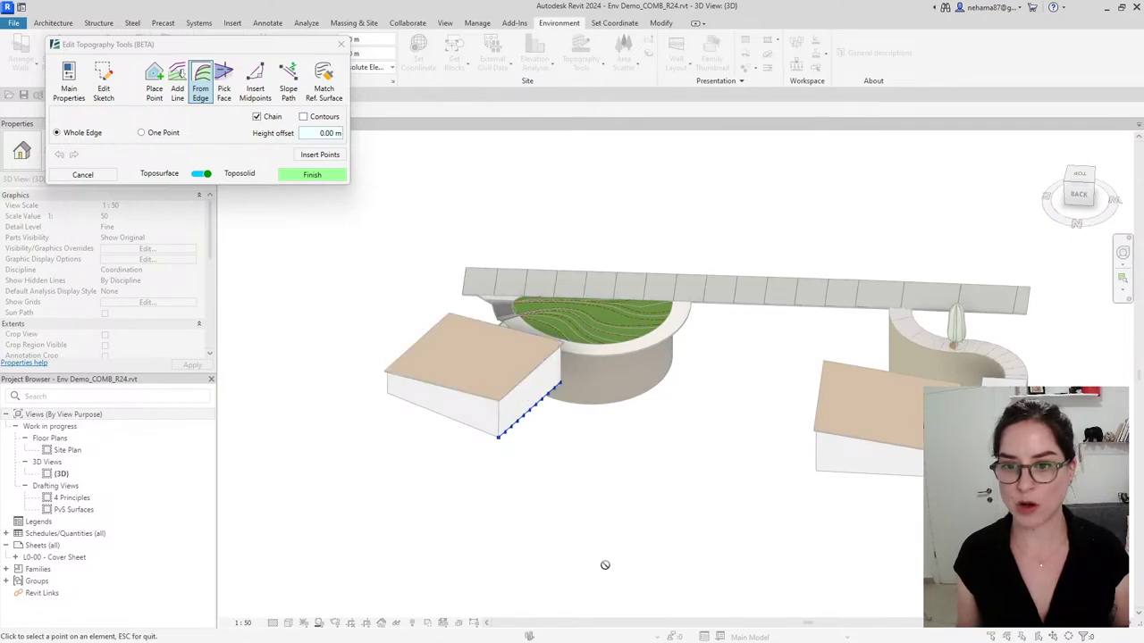
Pick the bottom wall edge of the right building, then review both buildings from behind
scroll(512, 410, up, 2)
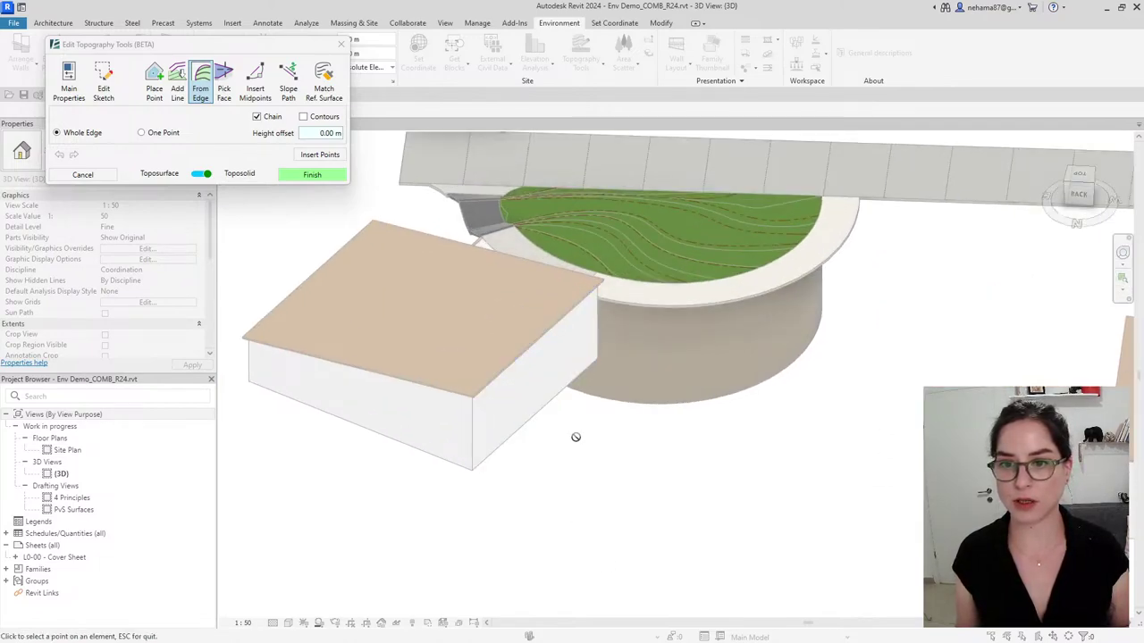
scroll(509, 420, down, 3)
shift+middle_drag(501, 447, 613, 497)
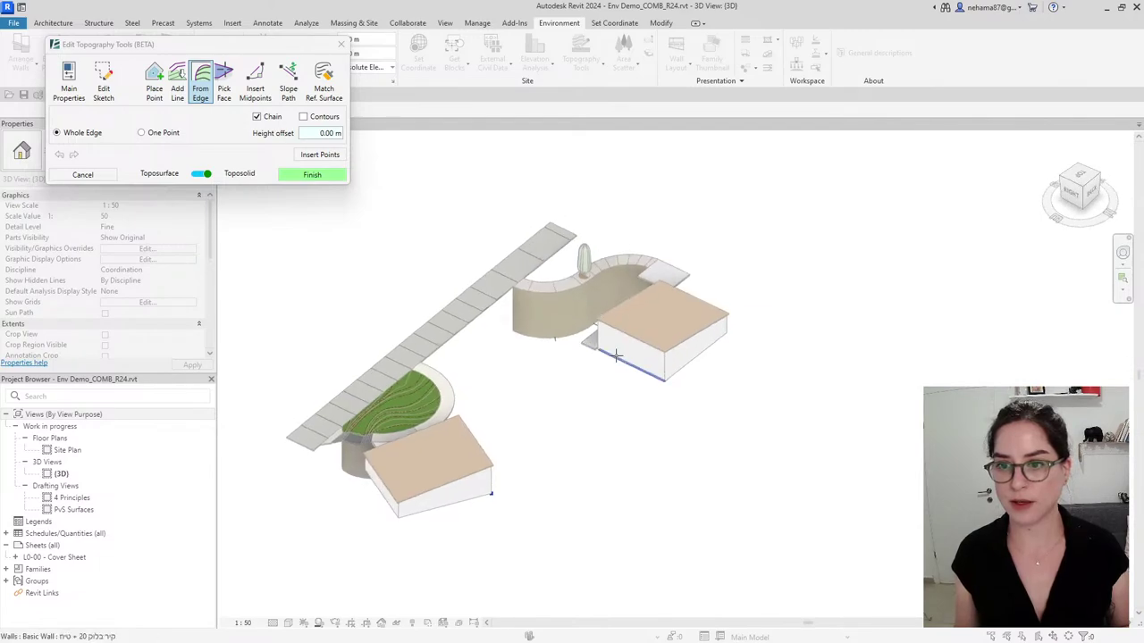
click(628, 364)
scroll(648, 366, up, 3)
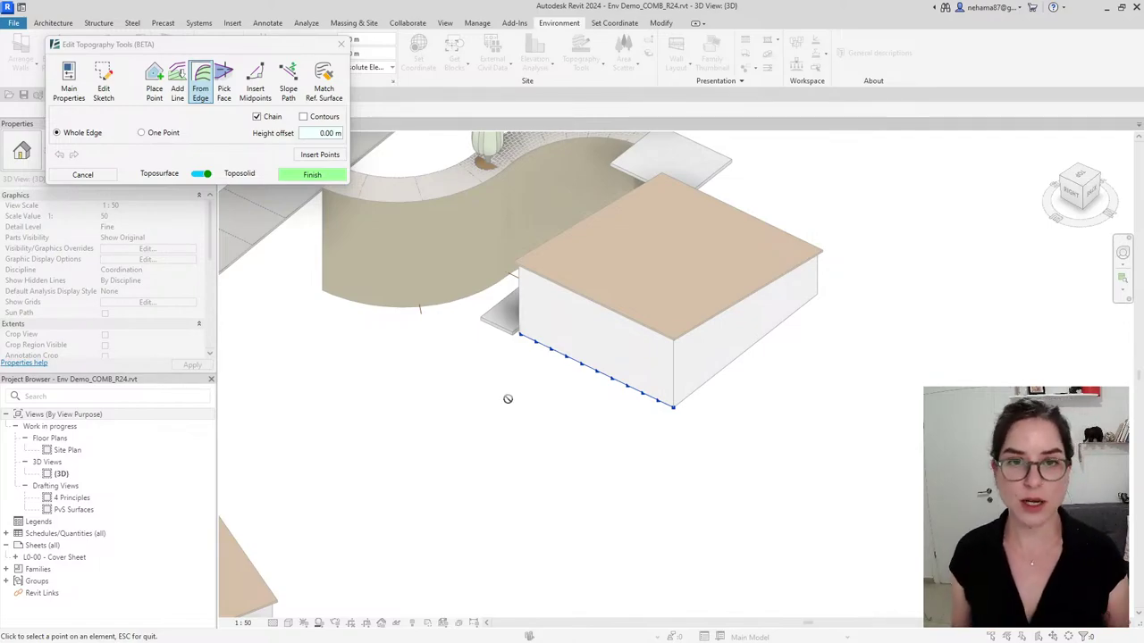
scroll(679, 461, down, 3)
shift+middle_drag(679, 461, 636, 417)
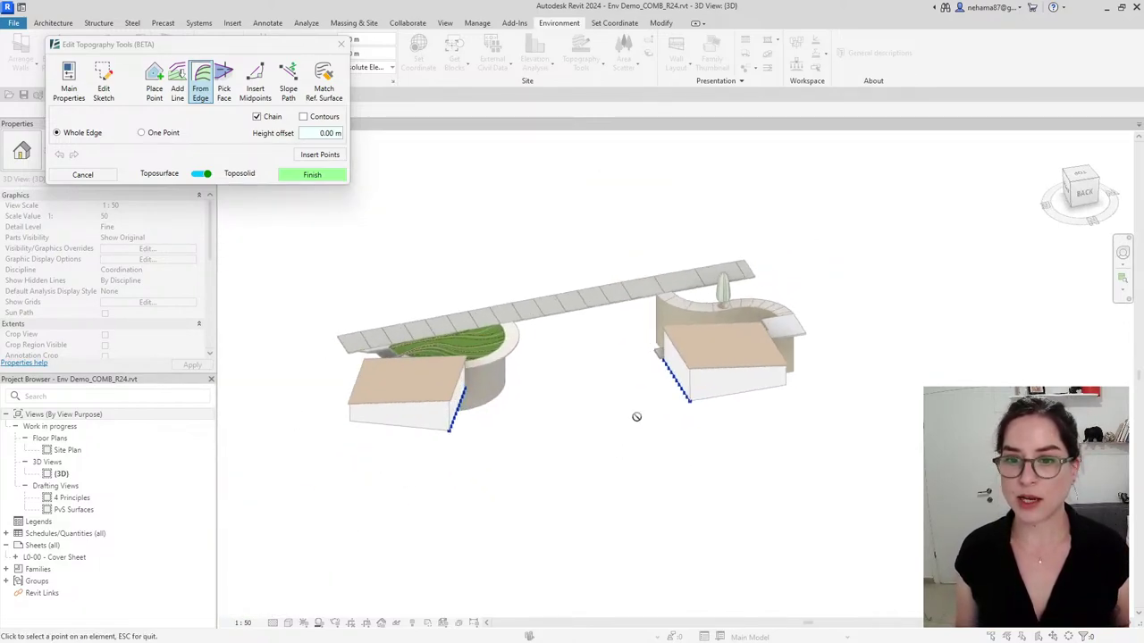
scroll(661, 435, up, 3)
middle_drag(540, 444, 668, 390)
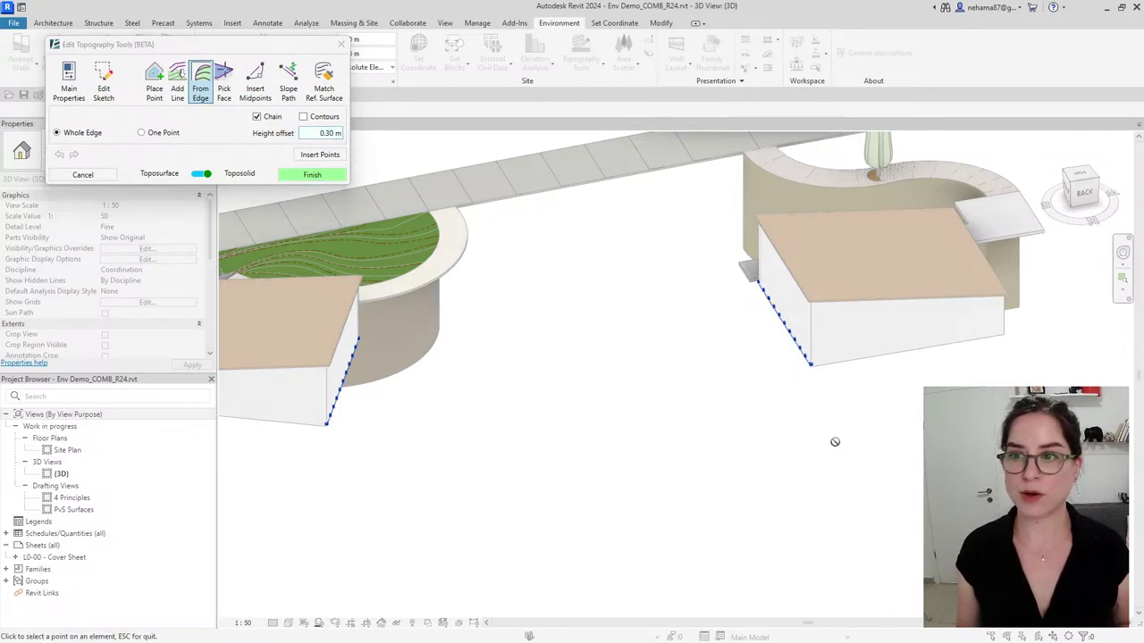
scroll(832, 439, up, 5)
mouse_move(826, 341)
shift+middle_down()
mouse_move(879, 437)
mouse_move(901, 345)
mouse_move(846, 237)
mouse_move(852, 312)
mouse_move(792, 337)
mouse_move(836, 357)
shift+middle_up()
scroll(845, 237, down, 5)
Create the green surface from the picked edge points and view it from above
click(320, 155)
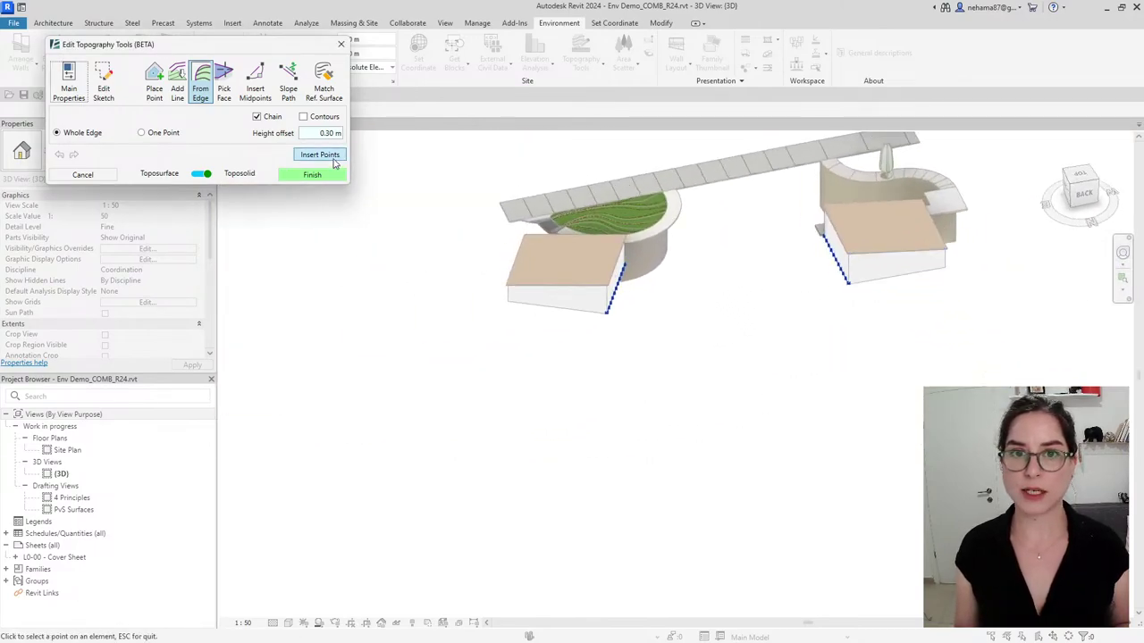
scroll(831, 196, up, 2)
shift+middle_drag(831, 196, 693, 261)
scroll(687, 264, down, 1)
scroll(687, 264, down, 1)
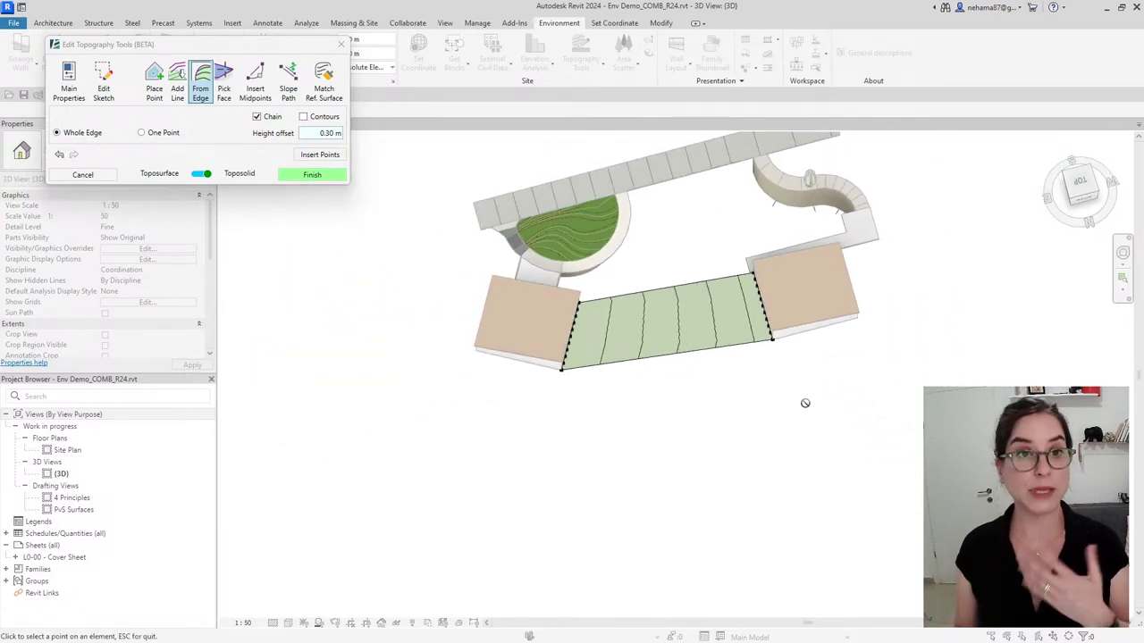
Bow the surface's open lower edge into an arc, adjusting arc and density, and insert the points
click(251, 98)
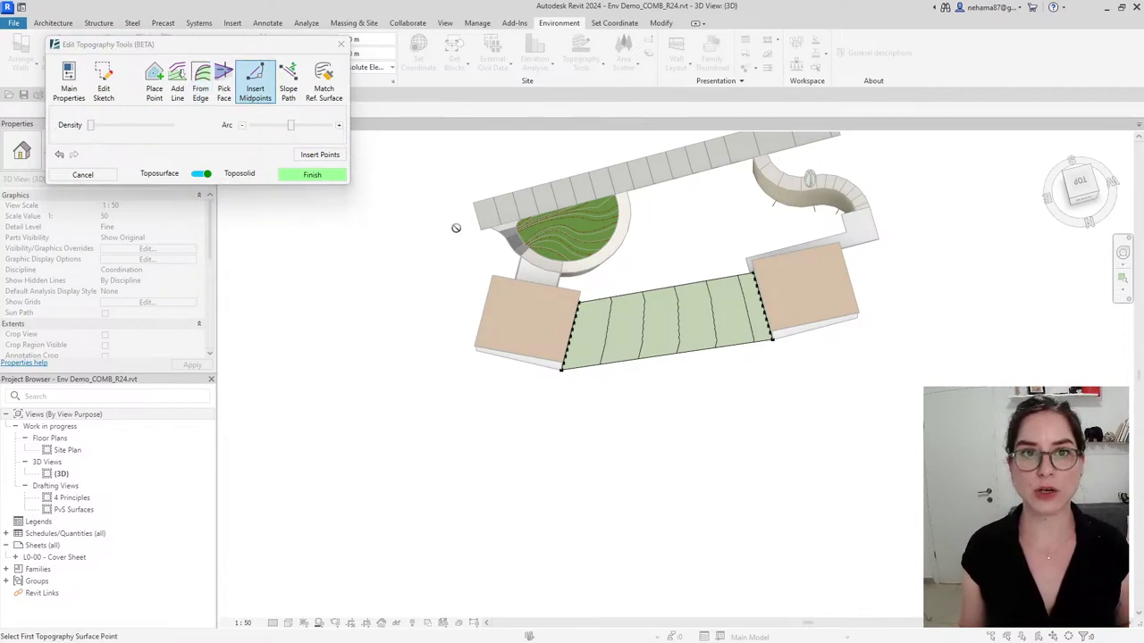
scroll(751, 348, up, 2)
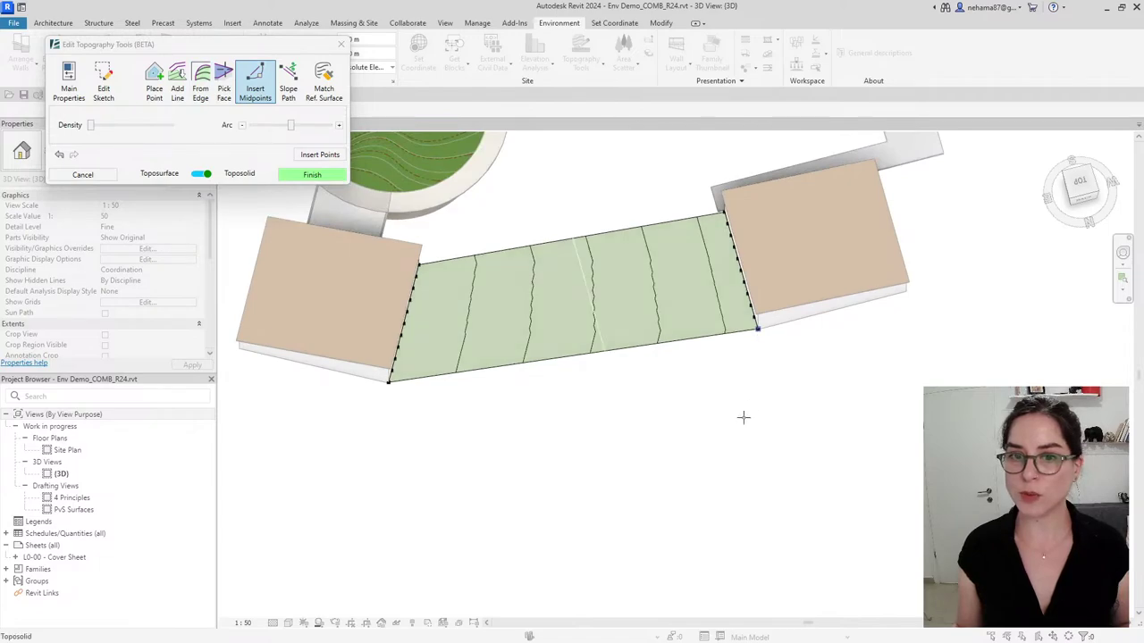
click(388, 383)
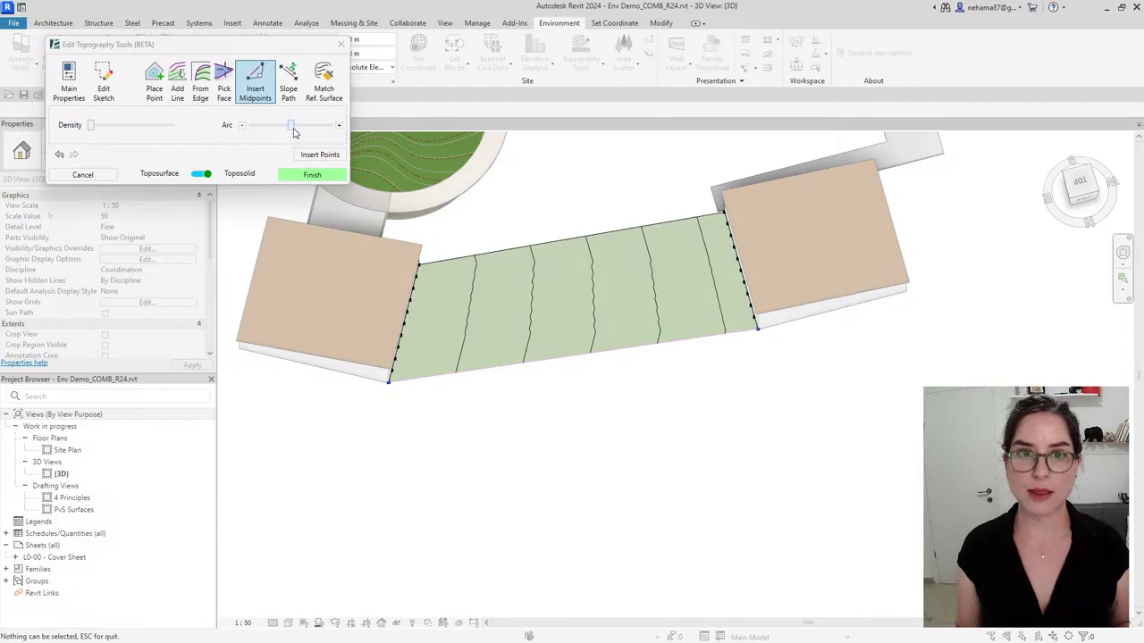
drag(295, 132, 272, 137)
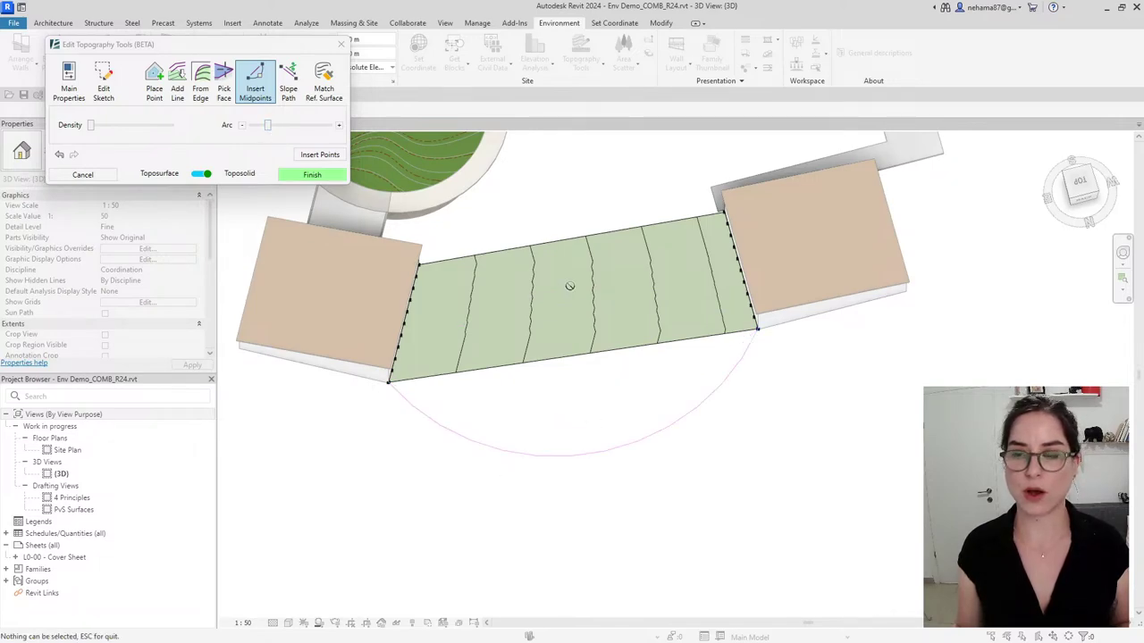
drag(94, 129, 125, 132)
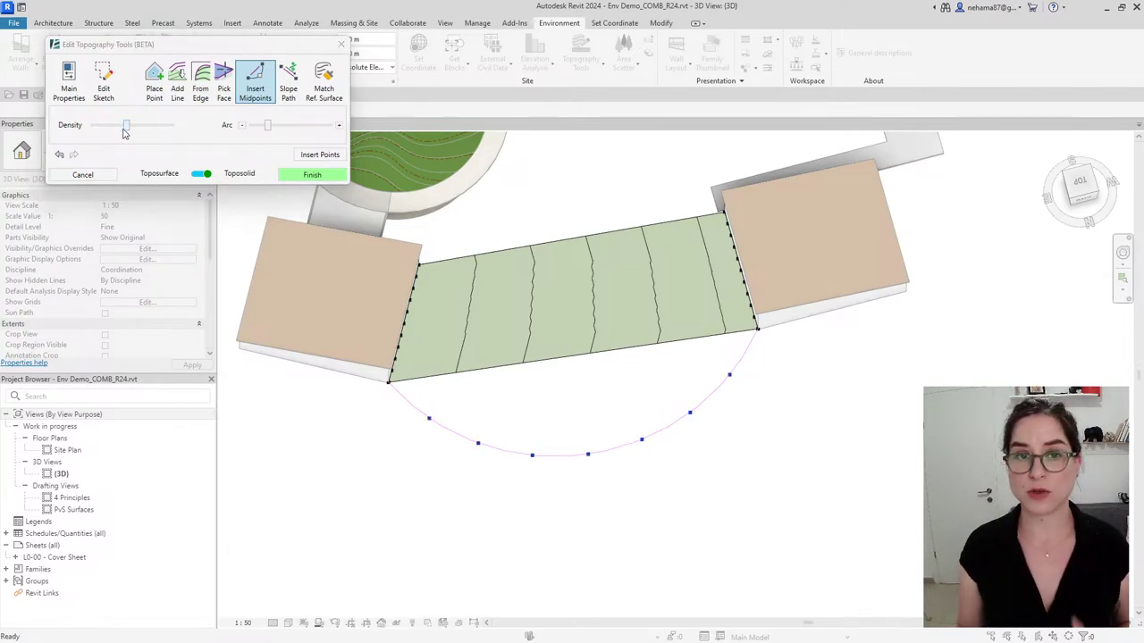
click(333, 157)
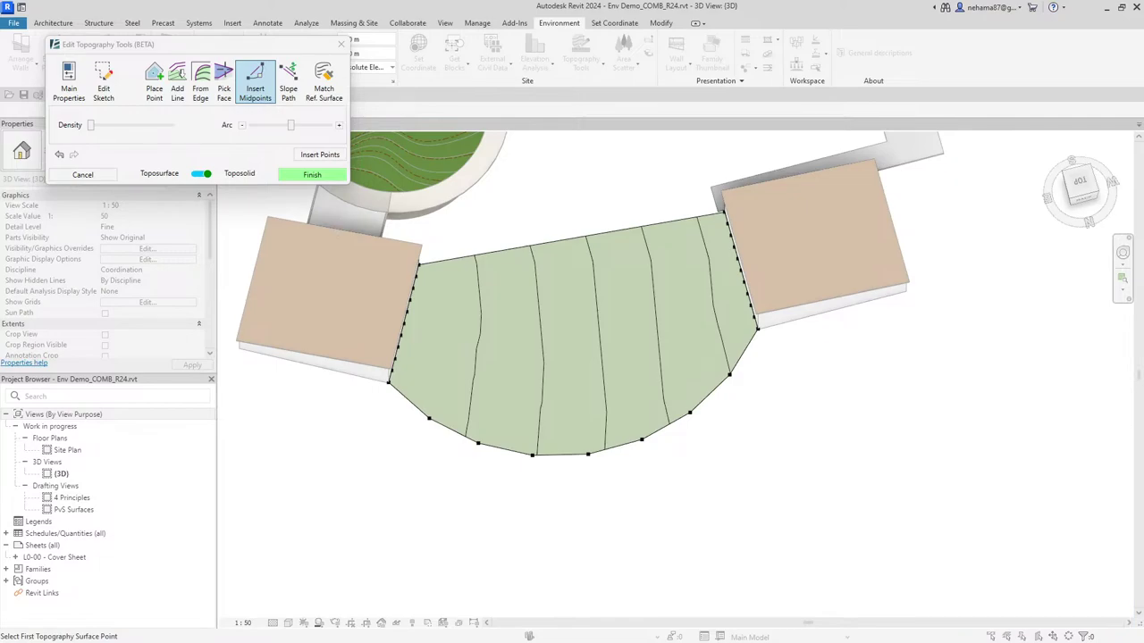
Generate the arc-edged surface as the finished Gardening & Soil toposolid
scroll(582, 397, down, 4)
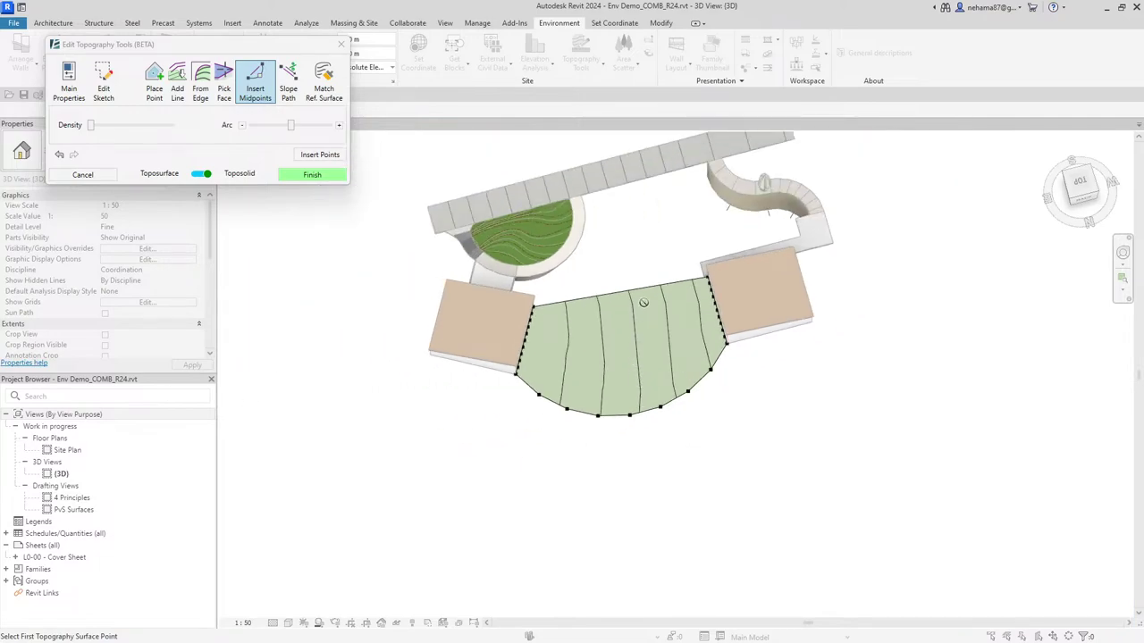
middle_drag(713, 402, 828, 249)
scroll(710, 295, up, 4)
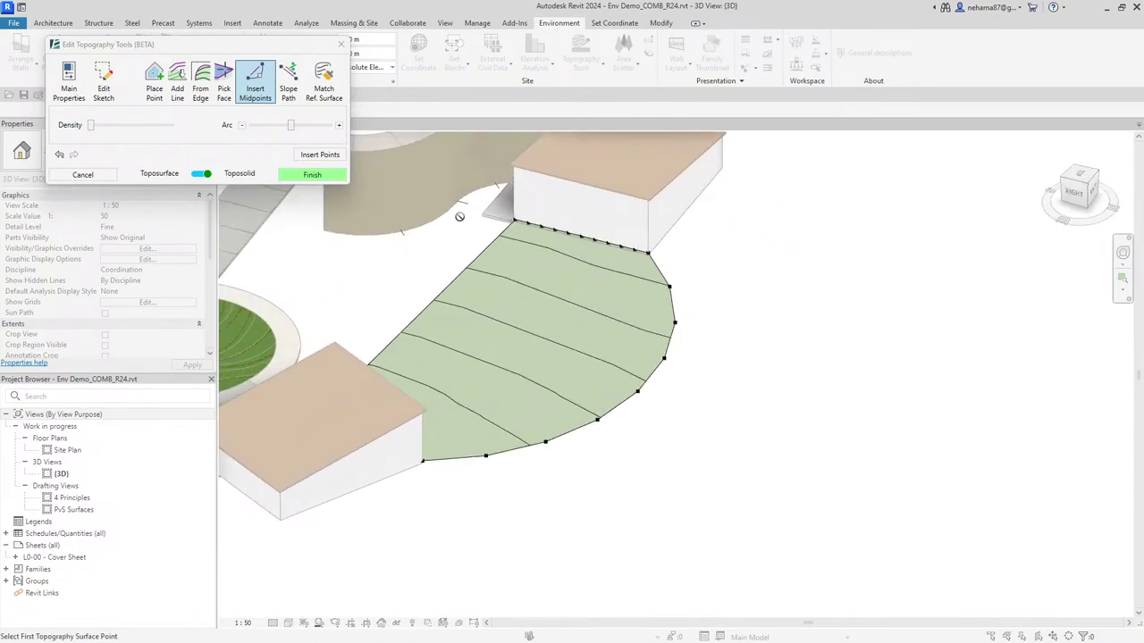
click(320, 176)
scroll(653, 442, down, 4)
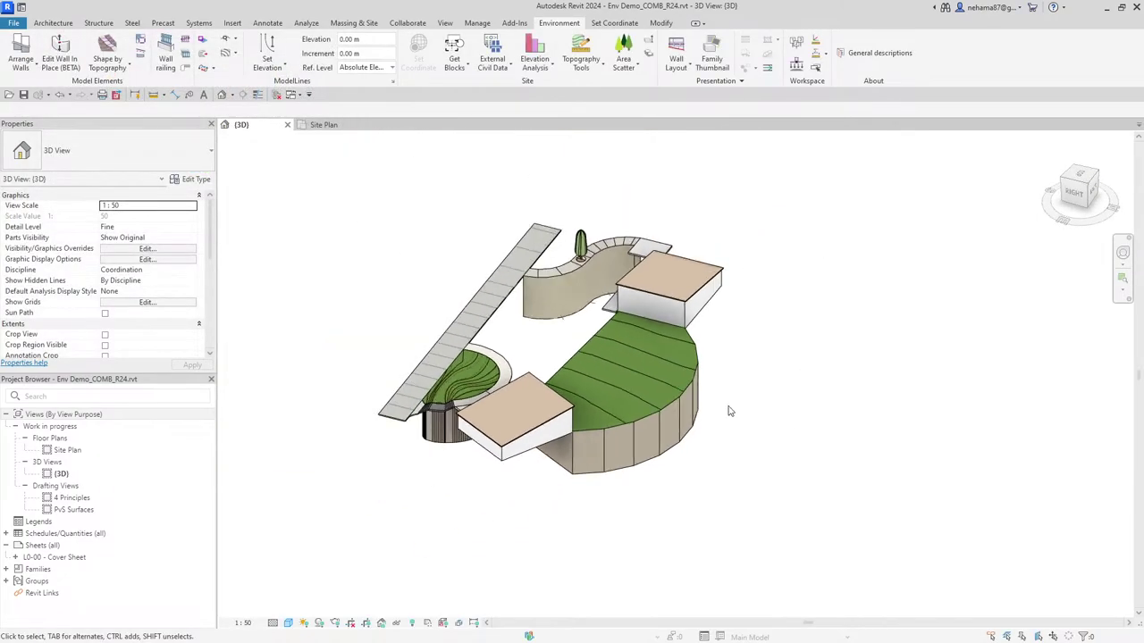
Reopen Topography Tools on the arc-edged toposolid and finish it as a Toposurface
click(653, 442)
shift+middle_drag(562, 498, 891, 514)
scroll(697, 389, up, 2)
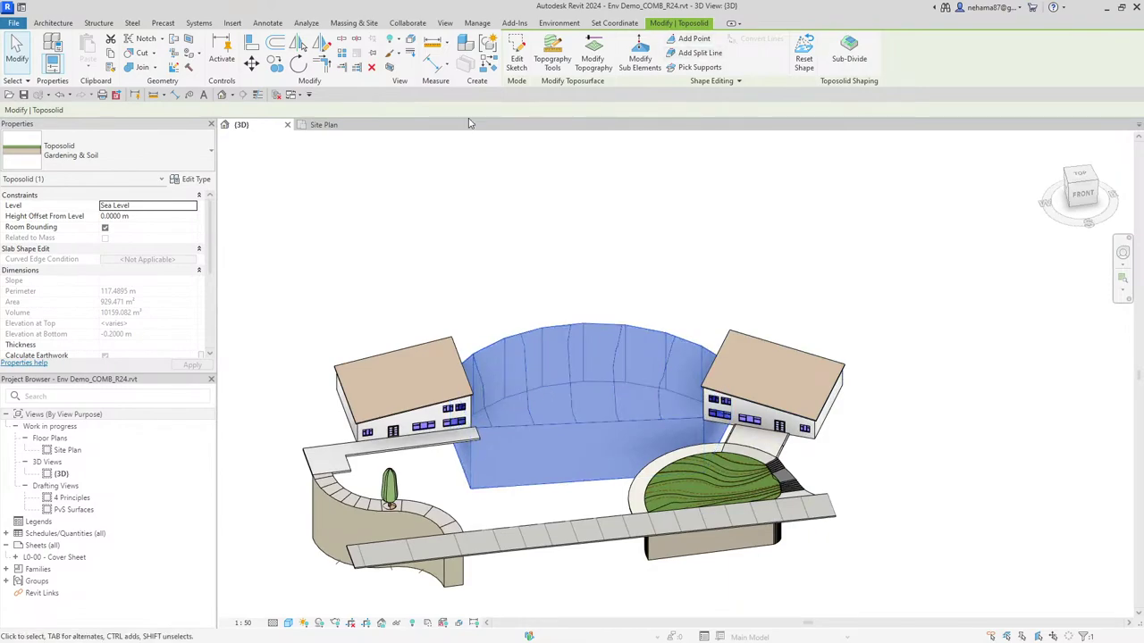
click(554, 65)
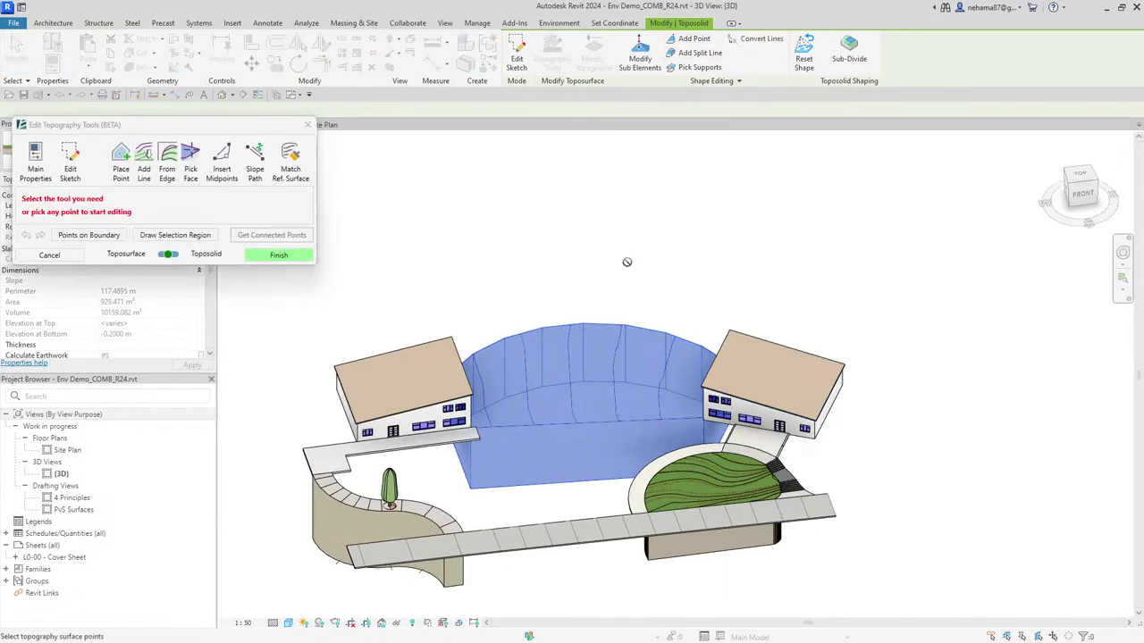
scroll(626, 262, down, 2)
shift+middle_drag(572, 305, 625, 398)
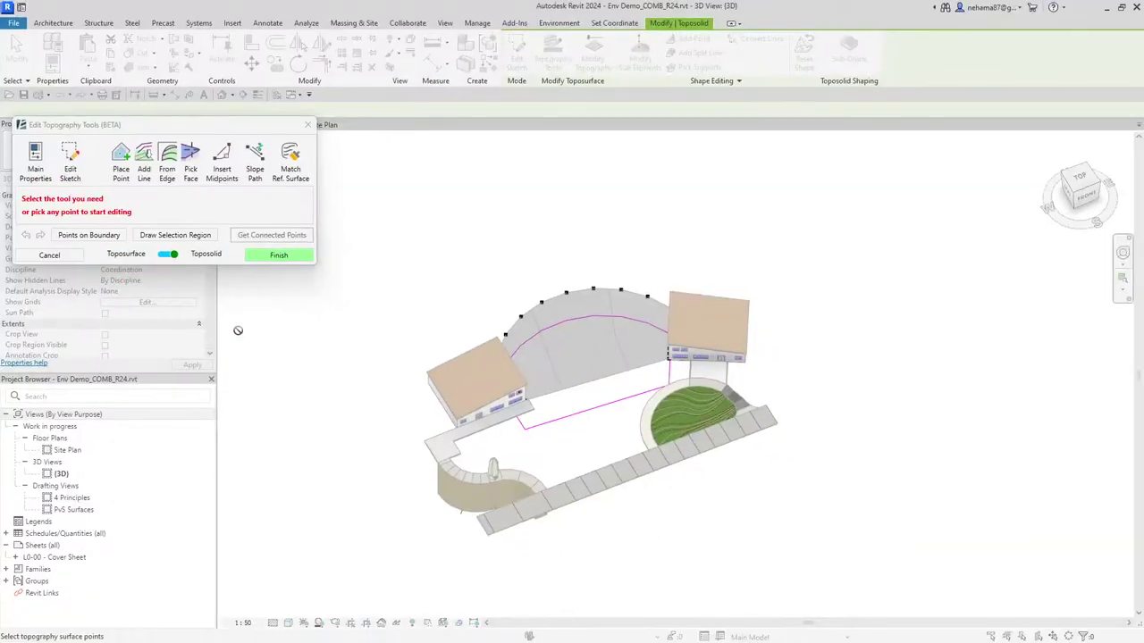
click(275, 256)
scroll(776, 492, up, 4)
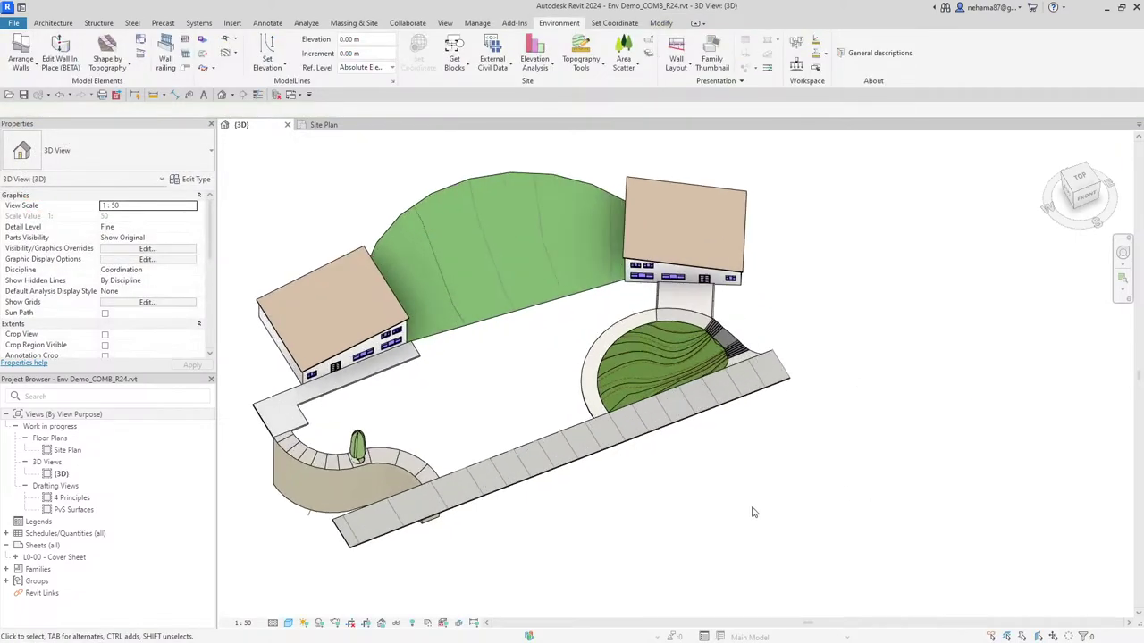
shift+middle_drag(759, 511, 596, 240)
Convert the arc-edged toposurface back into a toposolid via Topography Tools
click(594, 234)
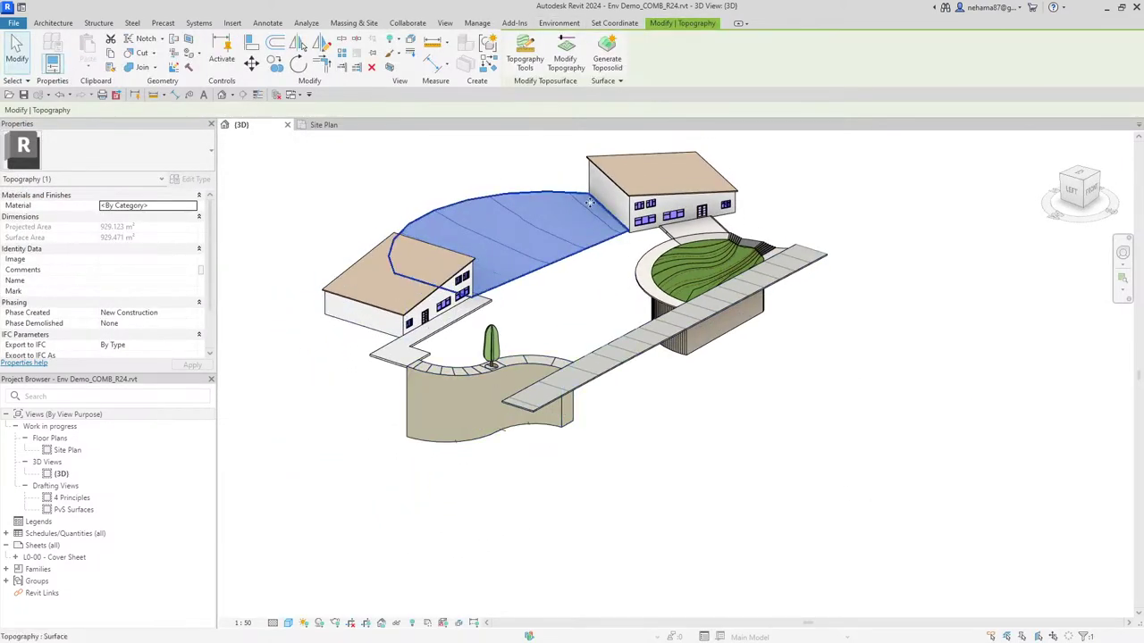
middle_drag(639, 183, 736, 318)
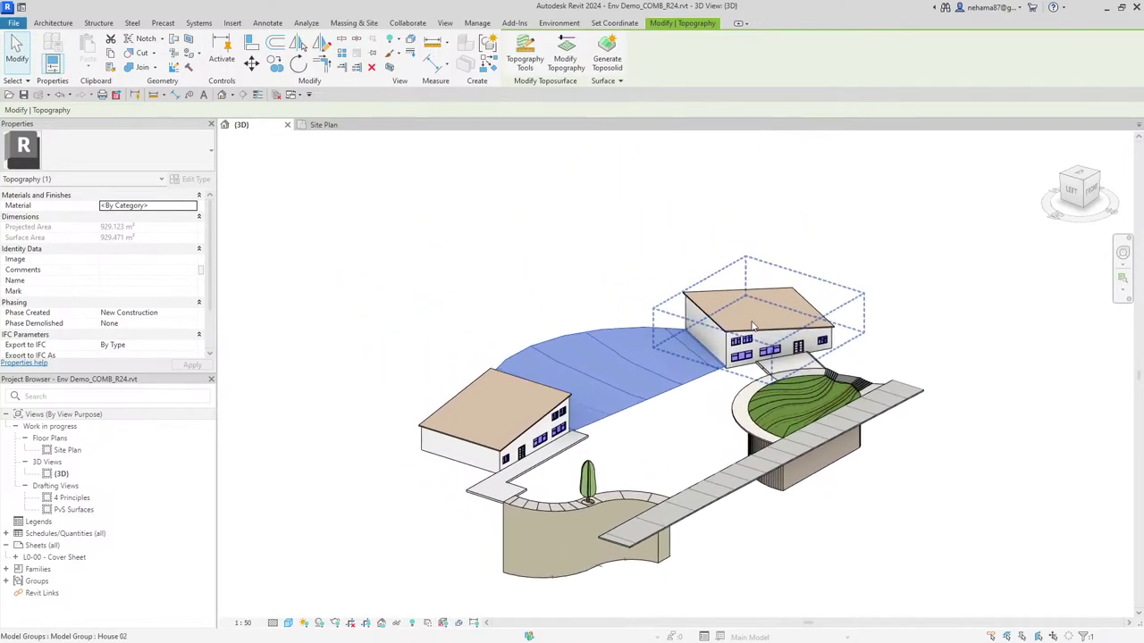
scroll(677, 411, up, 1)
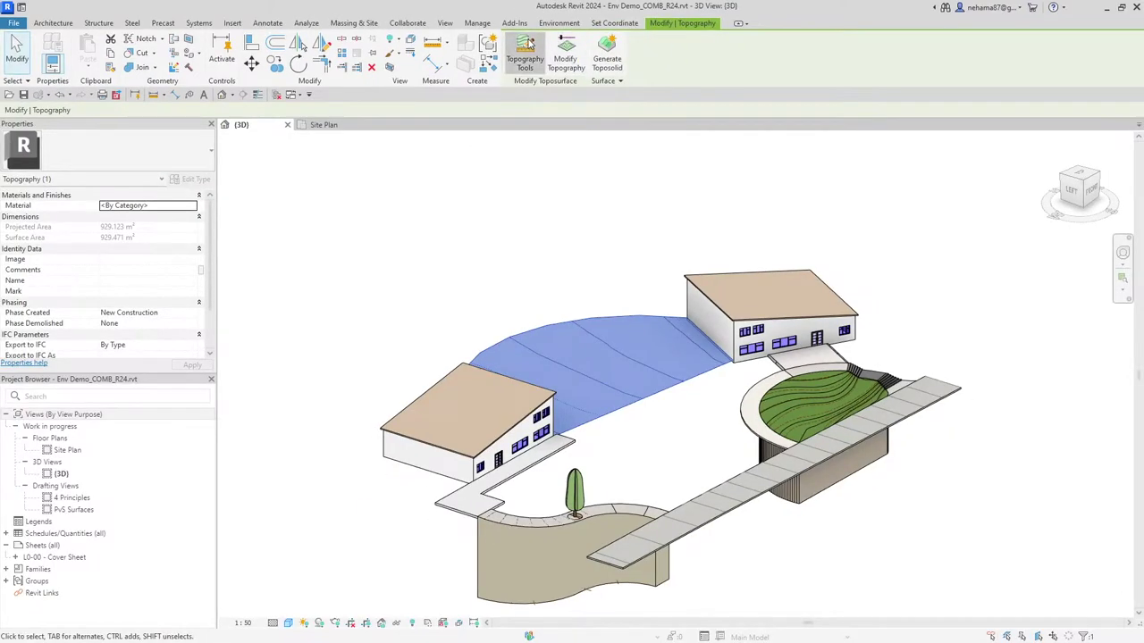
click(525, 49)
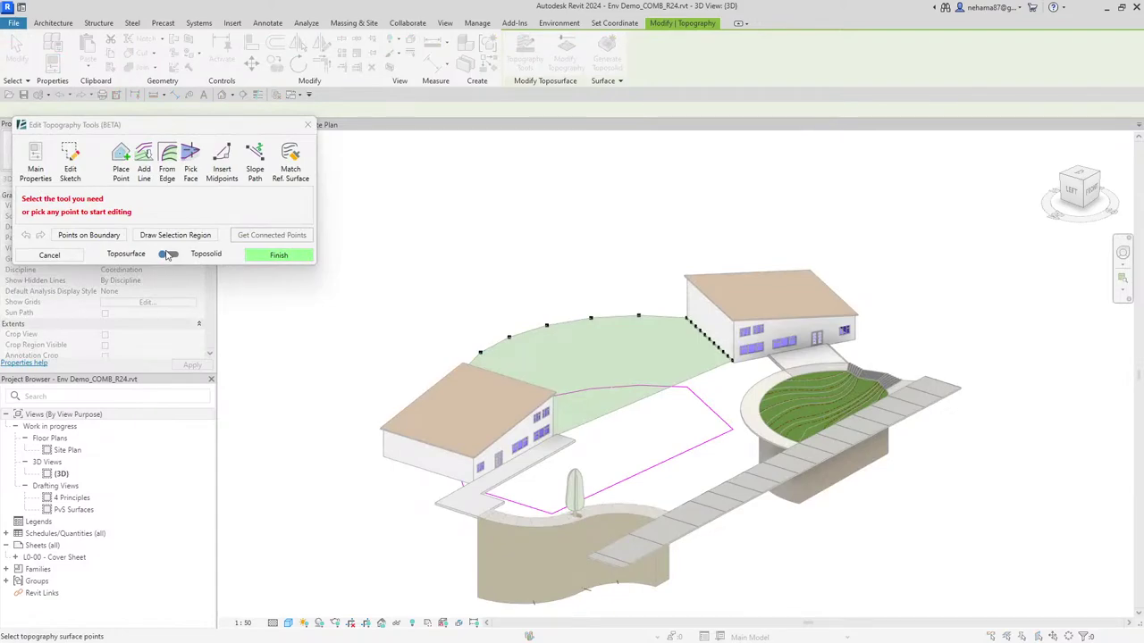
click(168, 255)
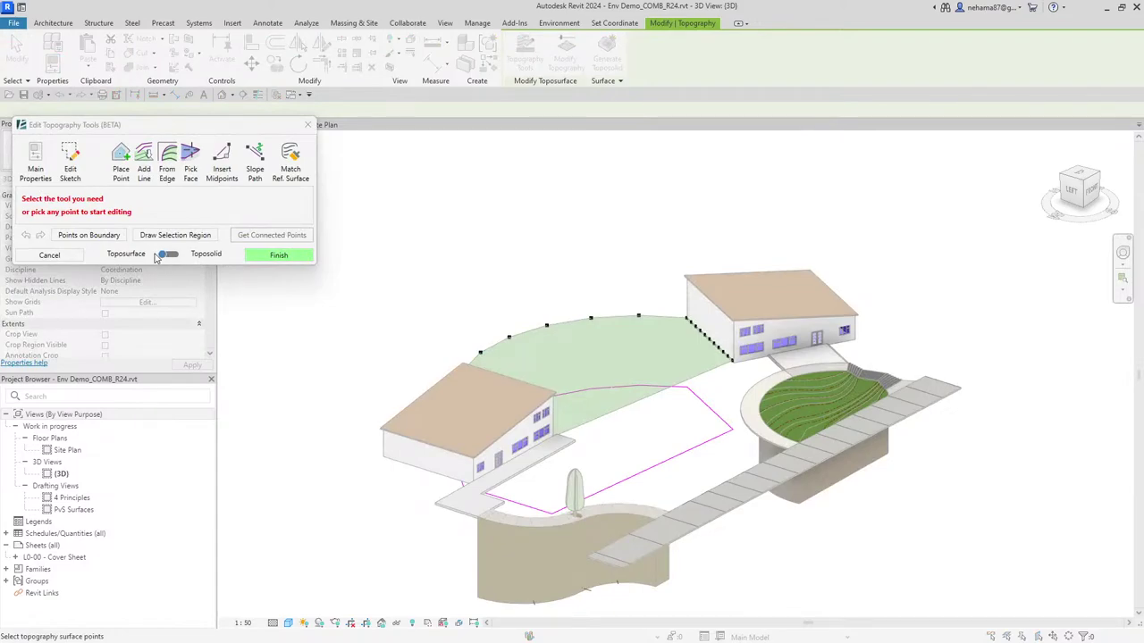
click(279, 256)
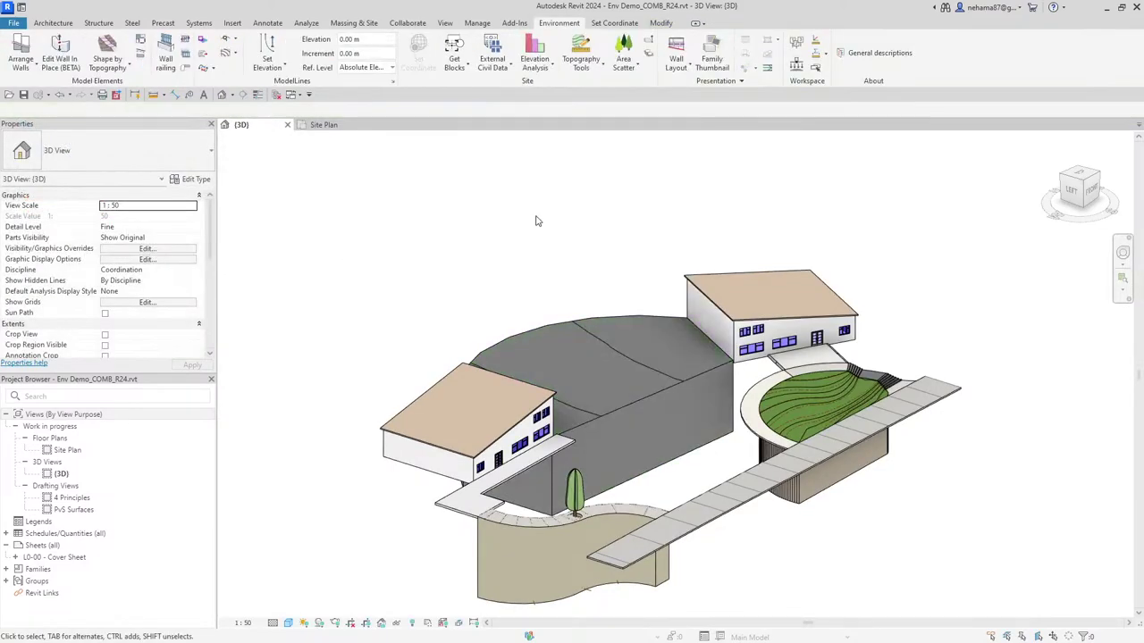
Change the new toposolid's type to Soil and clear the selection
click(633, 372)
click(134, 178)
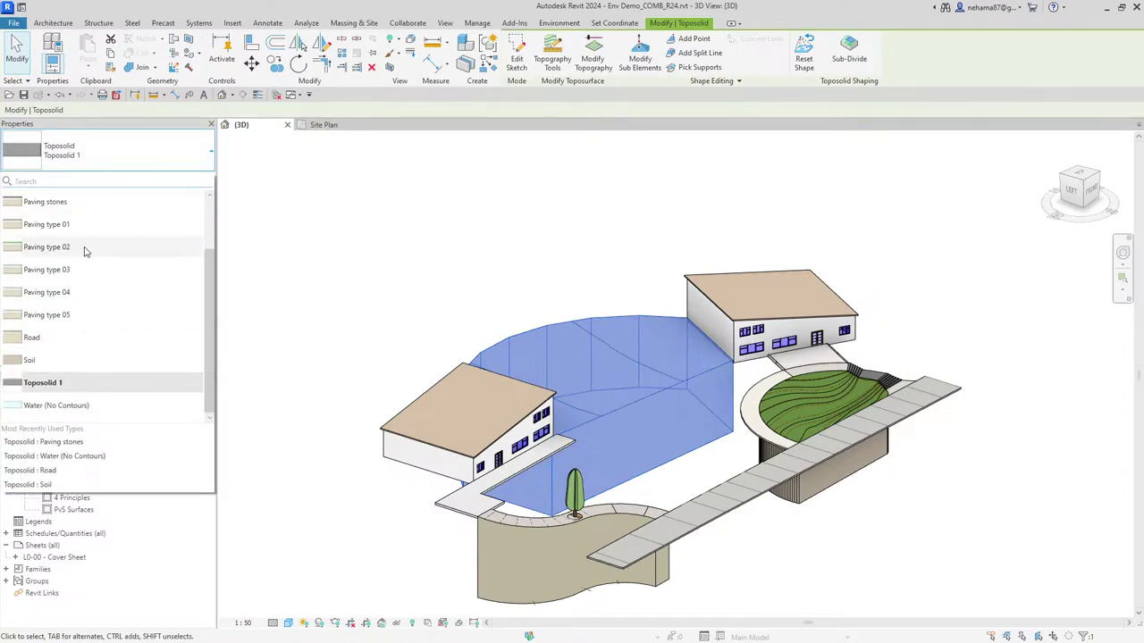
click(83, 360)
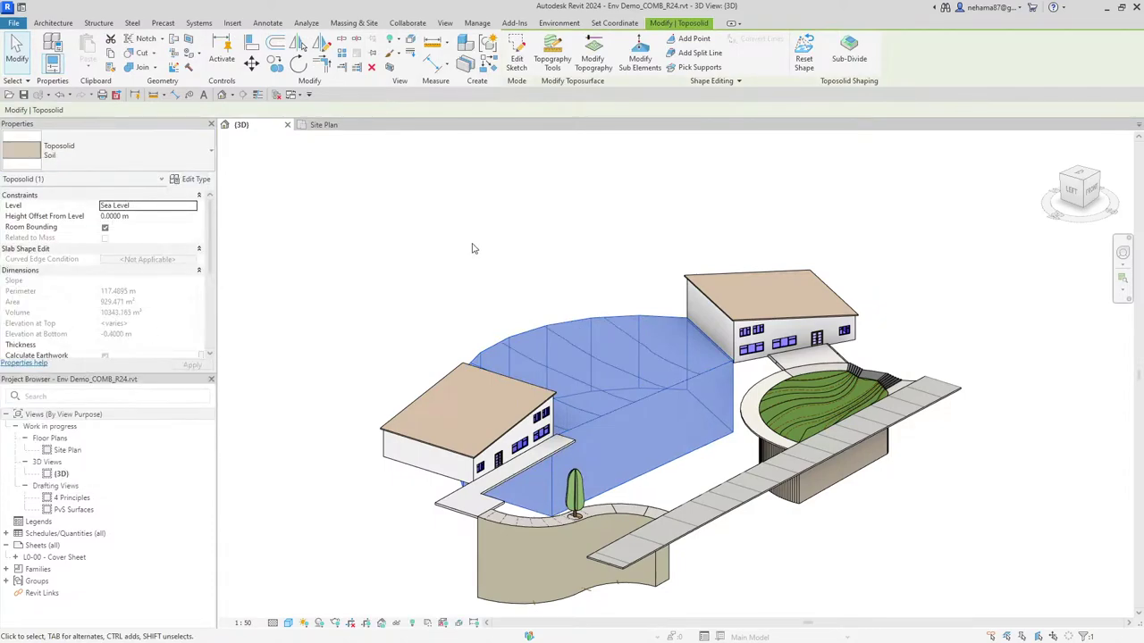
key(Escape)
scroll(552, 307, down, 3)
shift+middle_drag(831, 343, 732, 397)
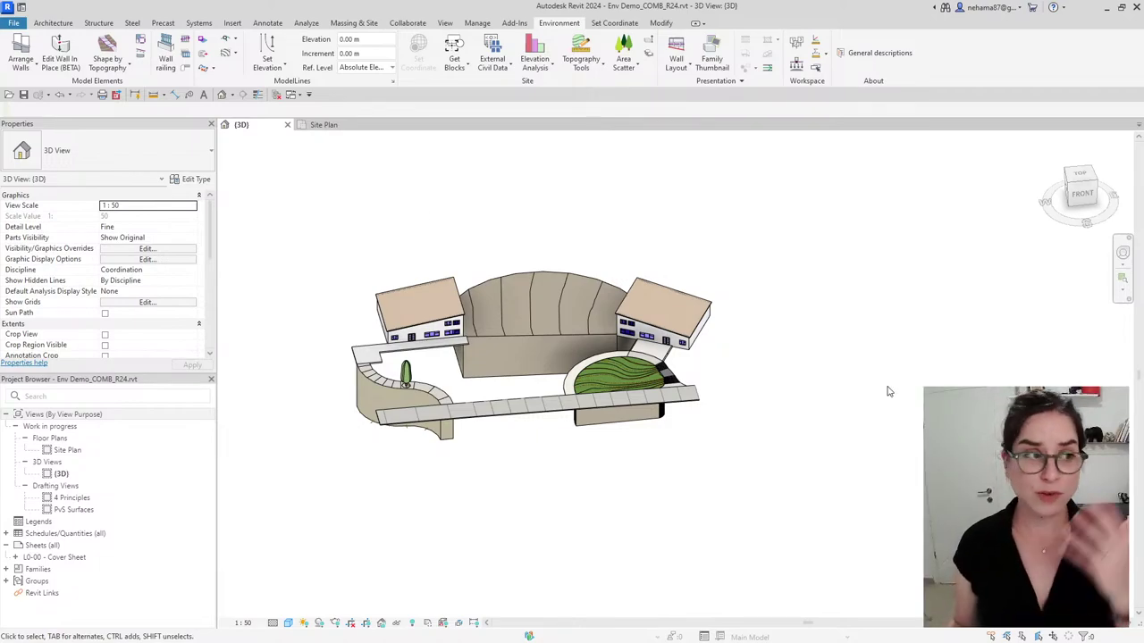
scroll(568, 436, up, 4)
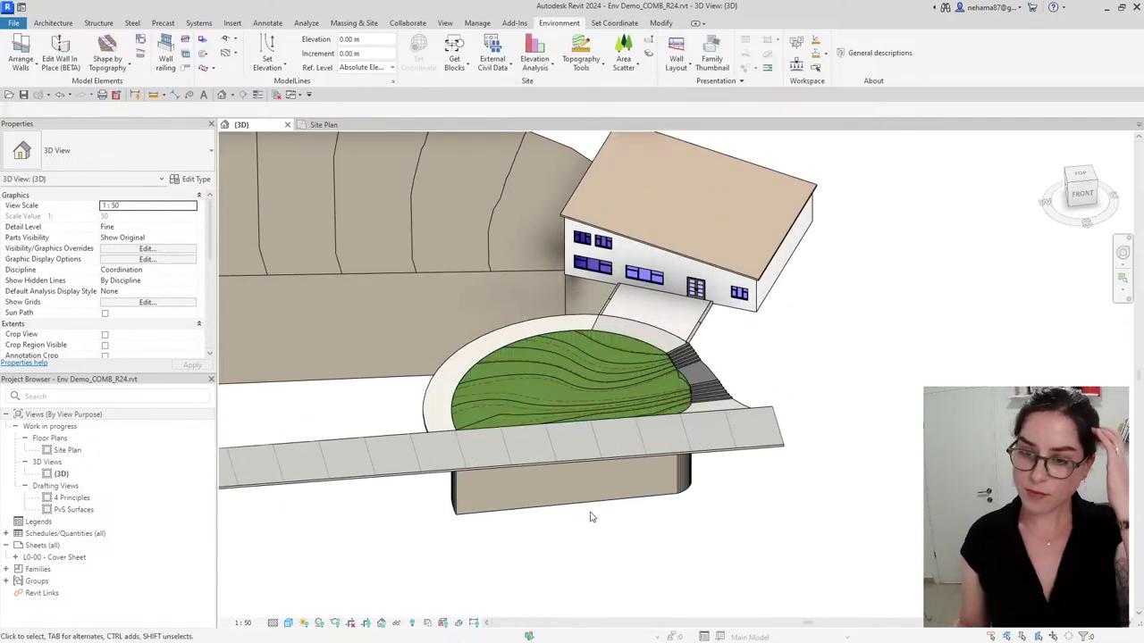
click(604, 470)
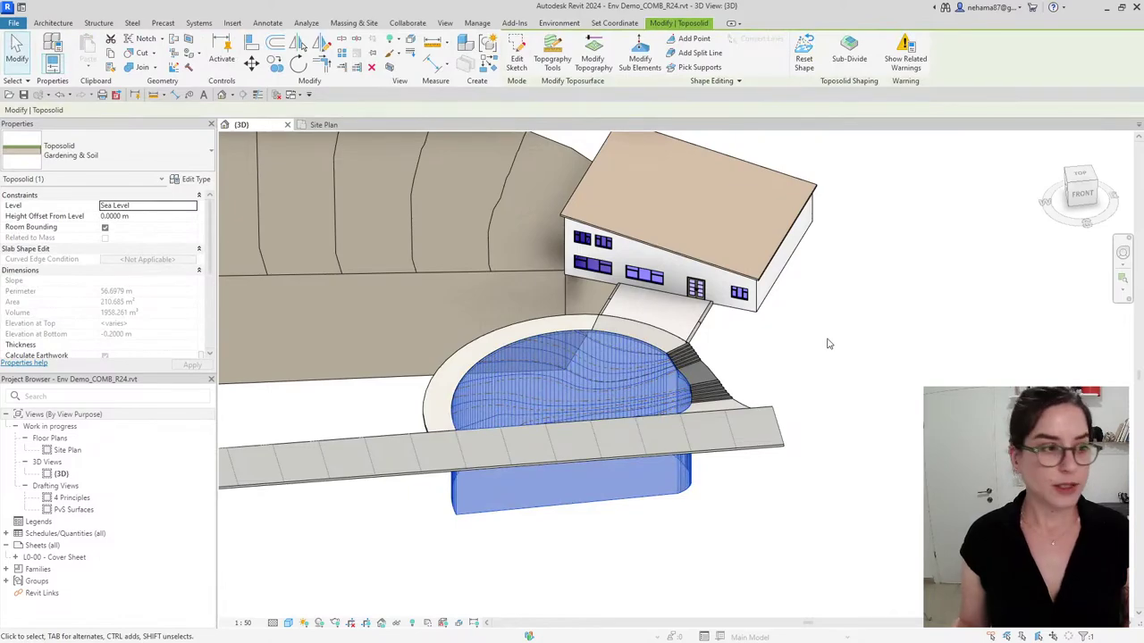
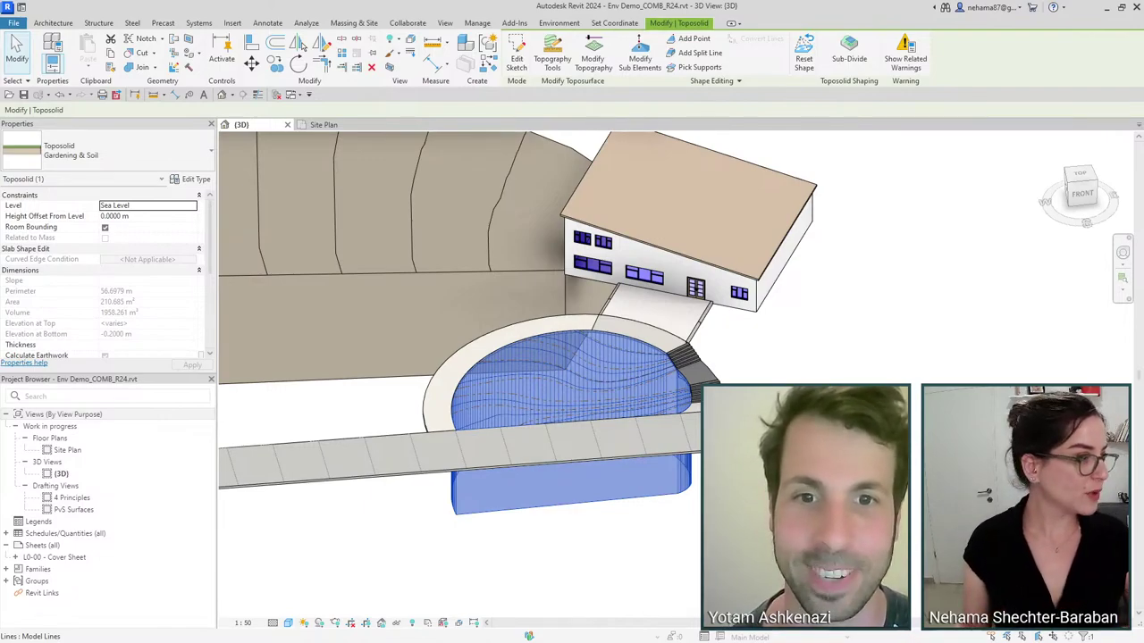
Delete the Gardening & Soil toposolid from the oval plaza
shift+middle_drag(601, 542, 688, 535)
click(688, 535)
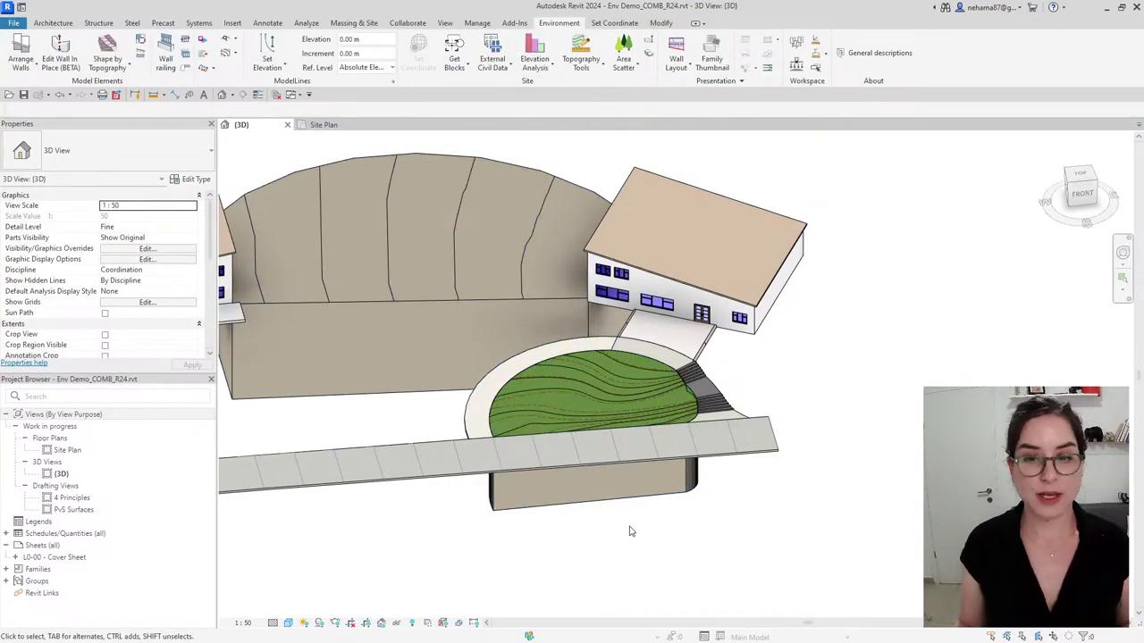
middle_drag(629, 531, 850, 557)
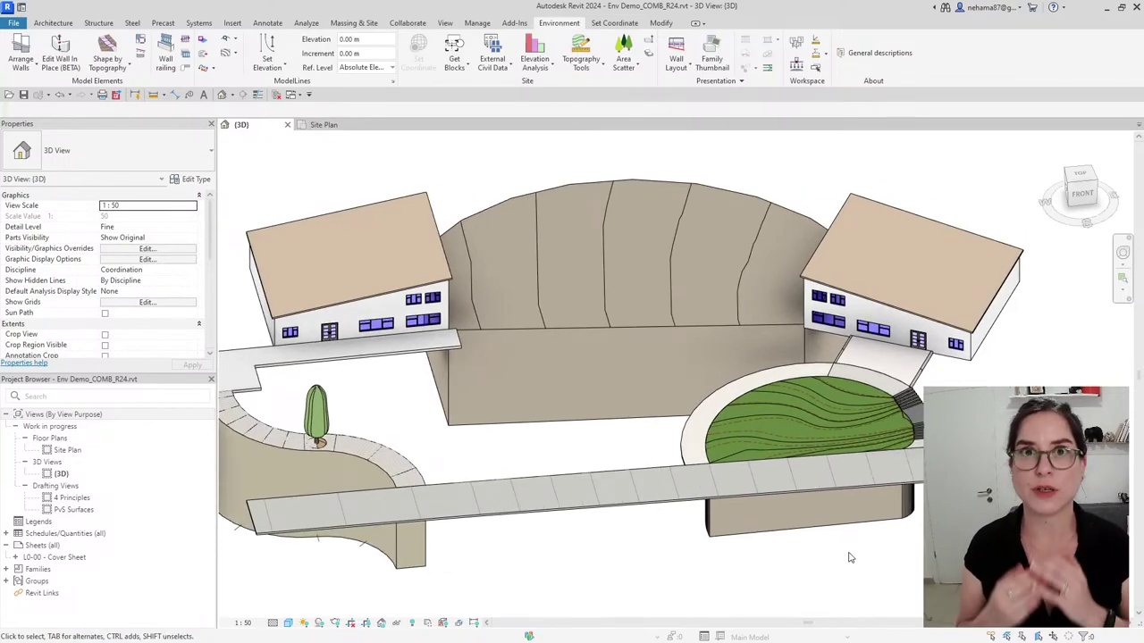
scroll(876, 520, up, 3)
click(880, 518)
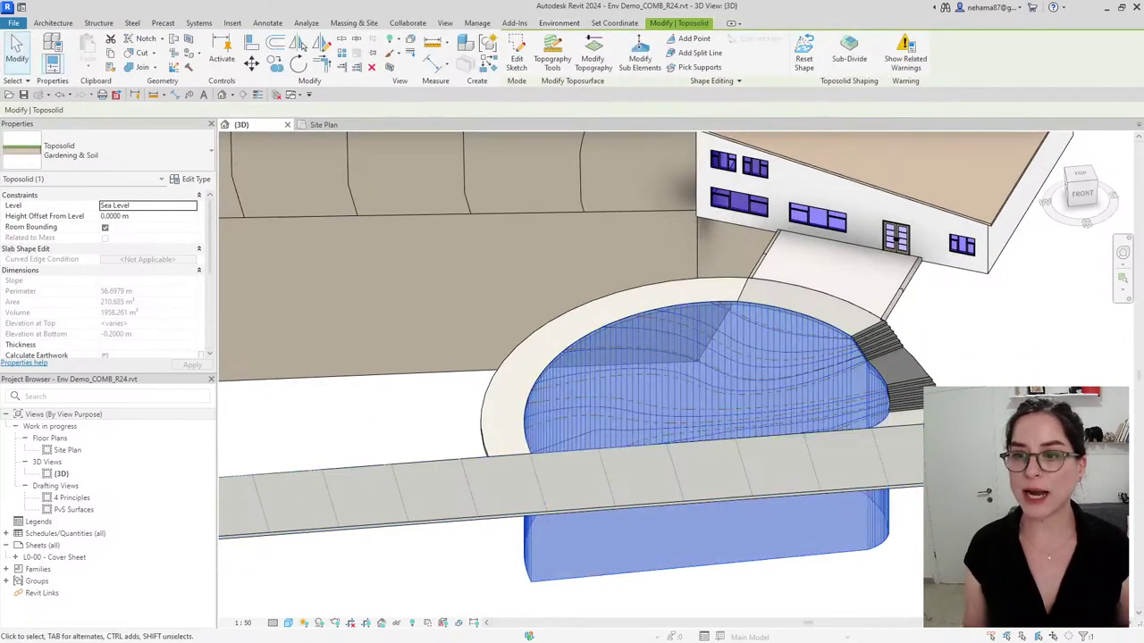
key(Escape)
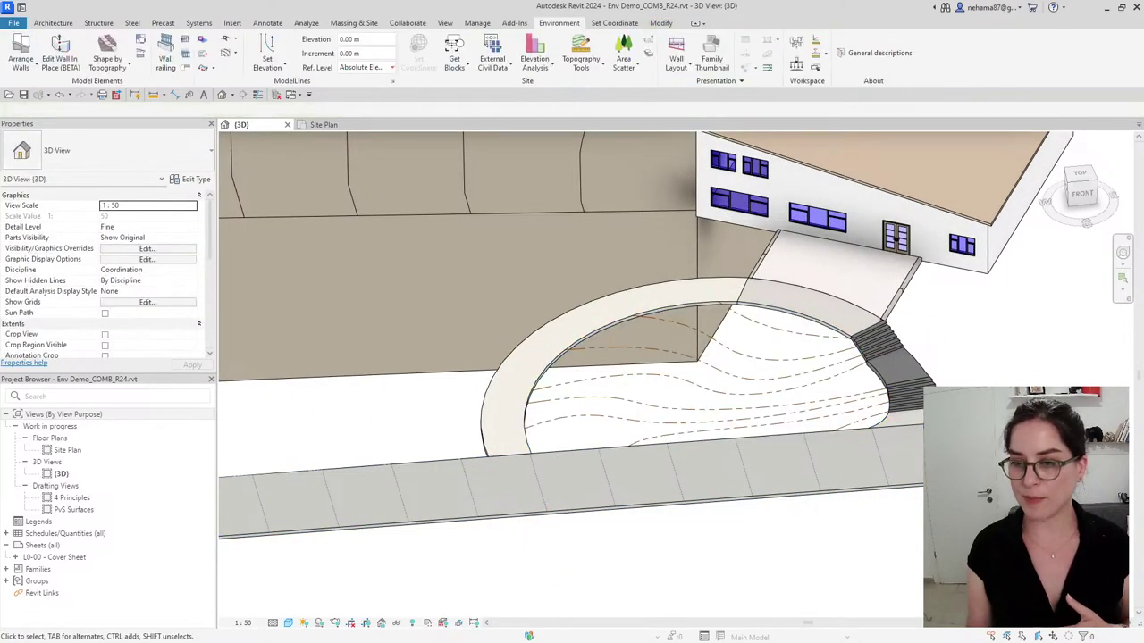
Orbit the 3D view to inspect the remaining dashed contour lines in the plaza
shift+middle_drag(769, 571, 829, 451)
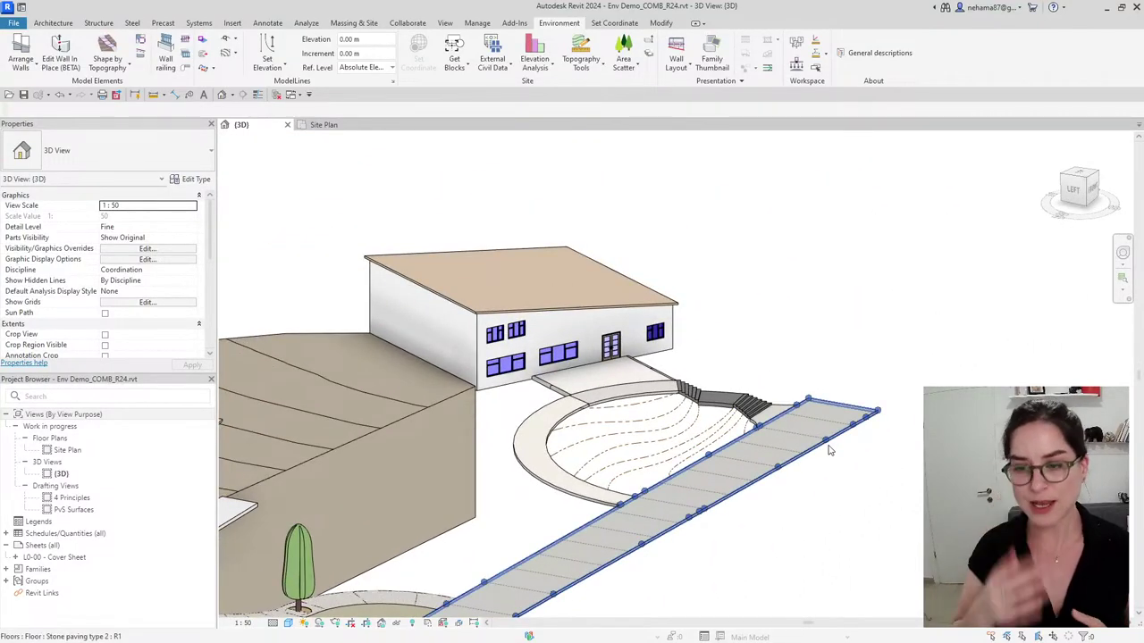
scroll(690, 424, up, 5)
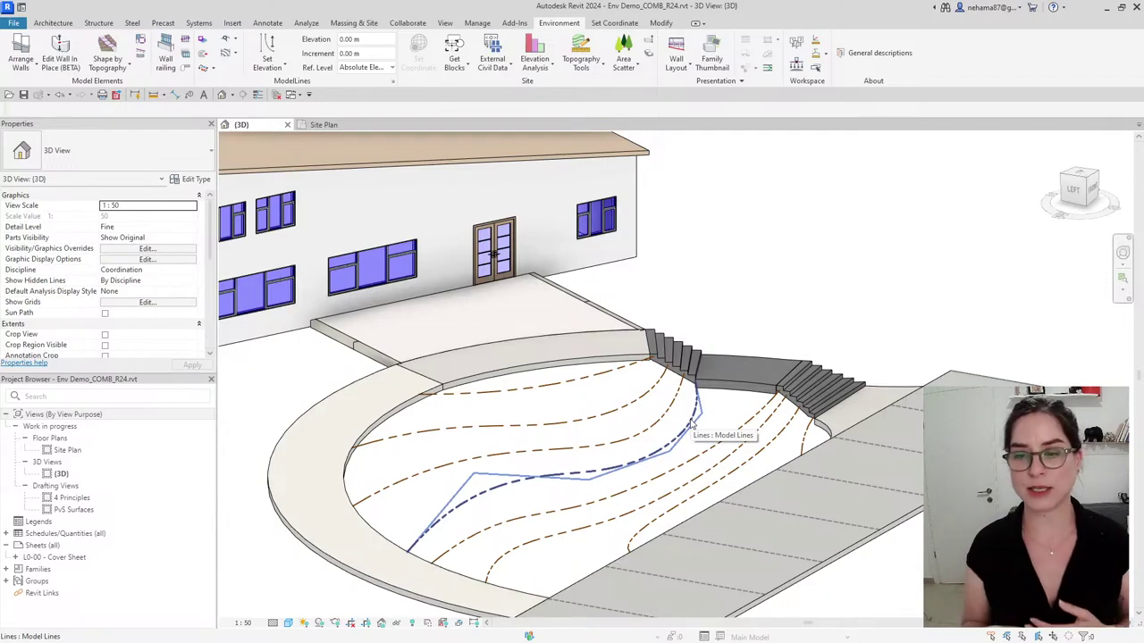
scroll(691, 426, down, 5)
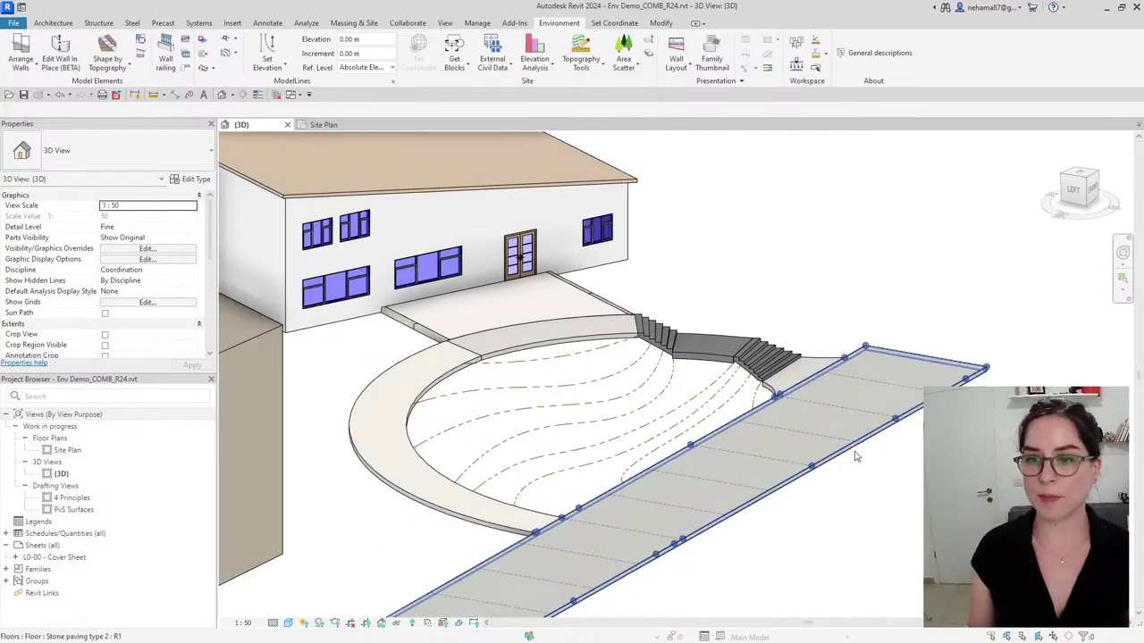
shift+middle_drag(906, 478, 894, 500)
scroll(942, 255, up, 3)
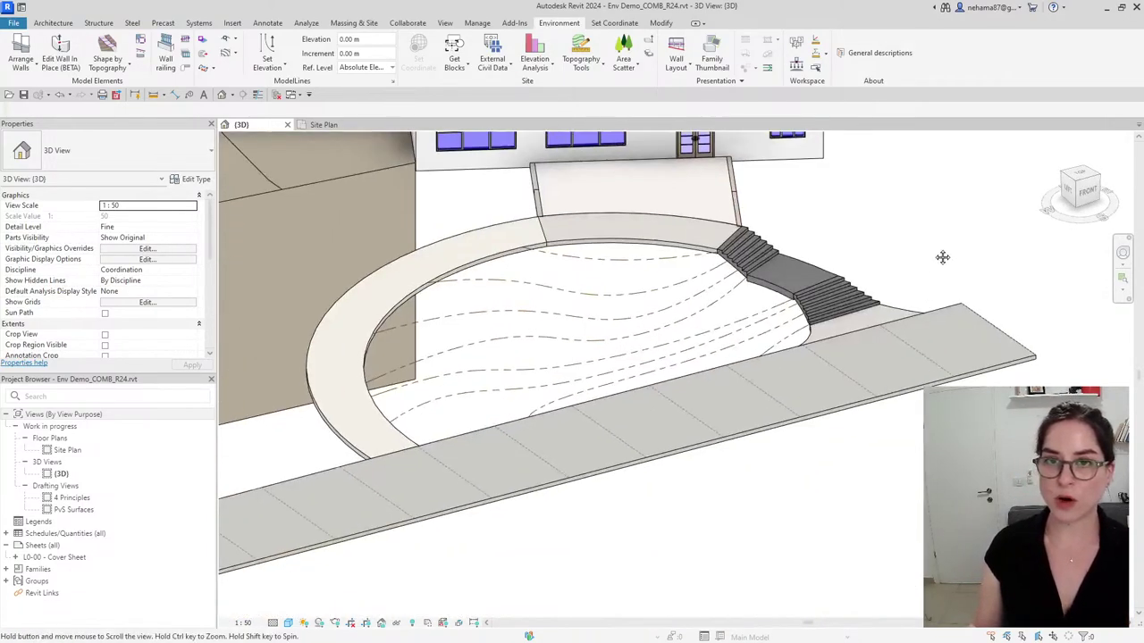
middle_drag(942, 256, 947, 304)
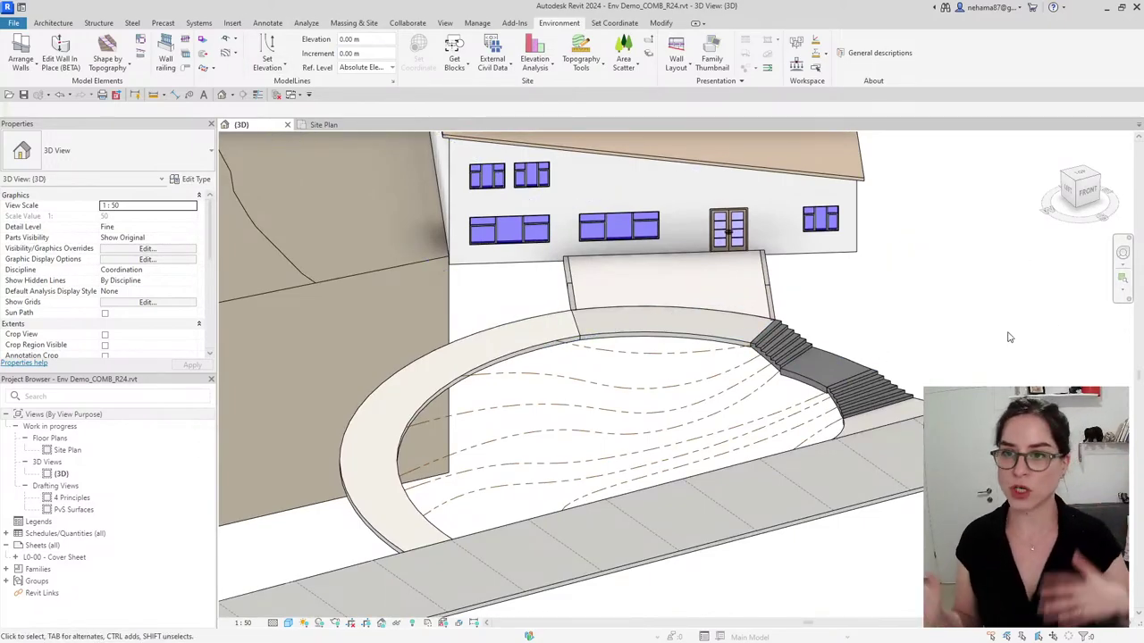
shift+middle_drag(733, 486, 607, 447)
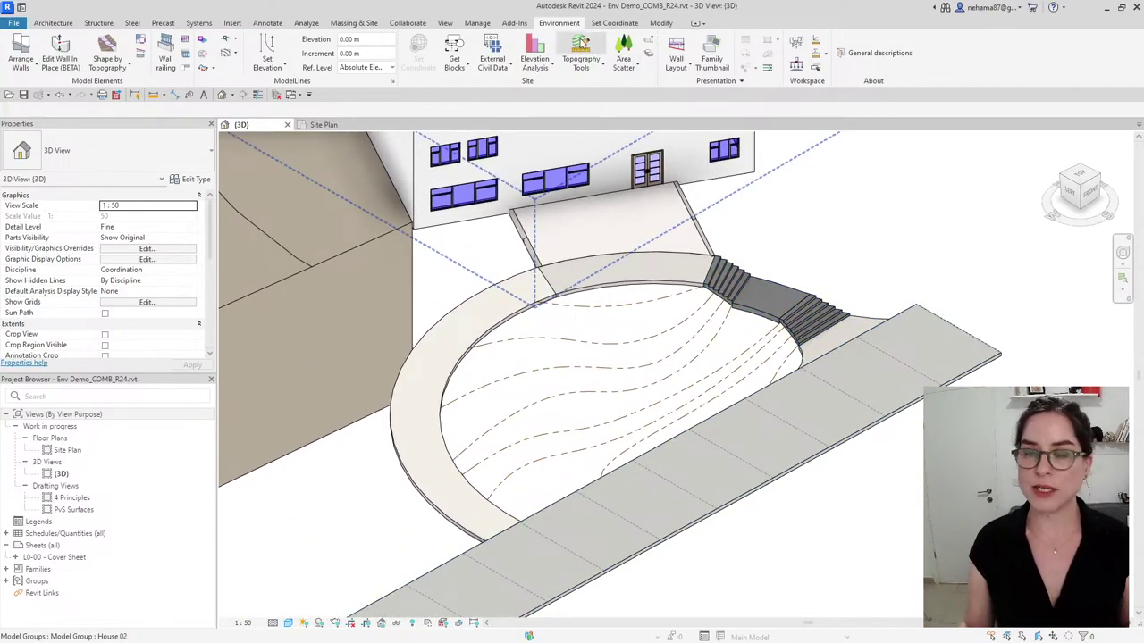
Set the new toposolid's type to Gardening & Soil in Topography Tools
click(581, 59)
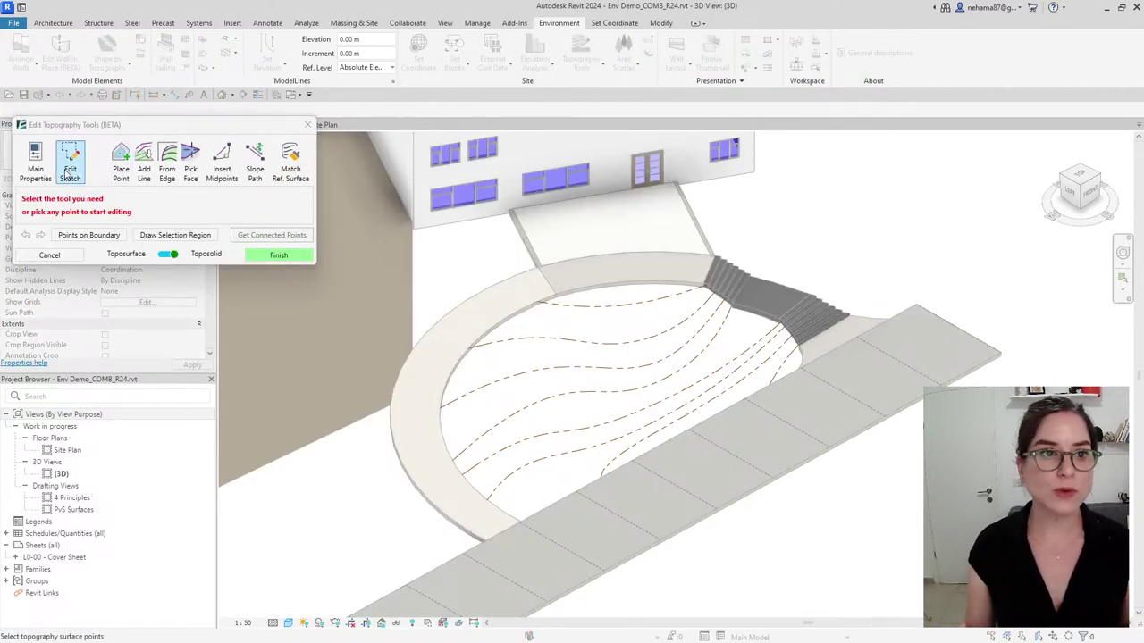
click(36, 161)
click(148, 151)
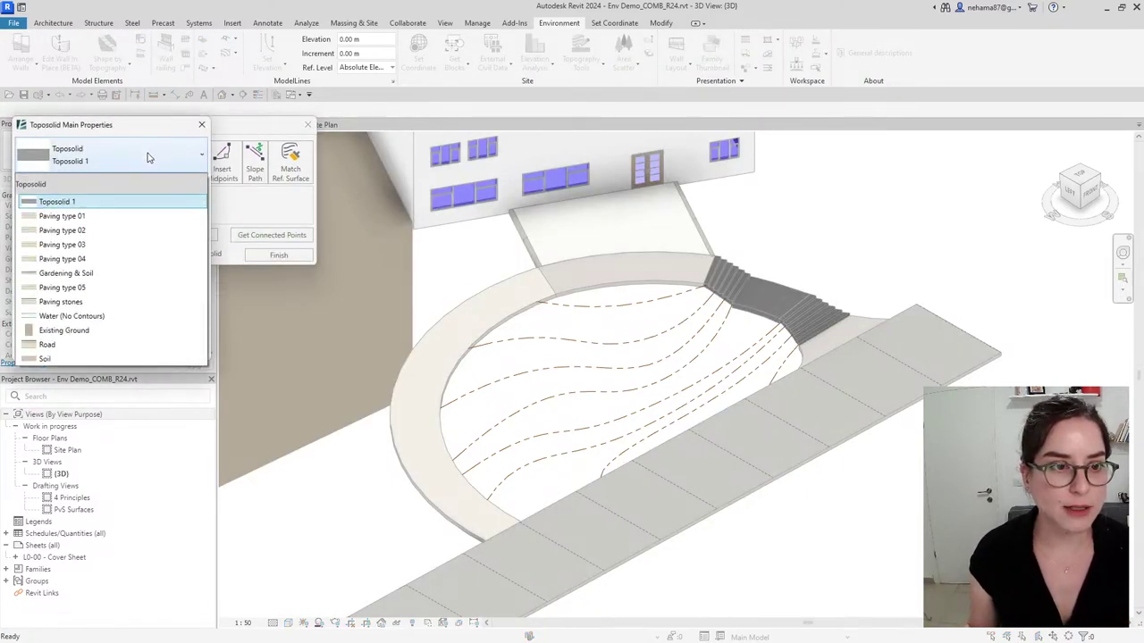
click(113, 276)
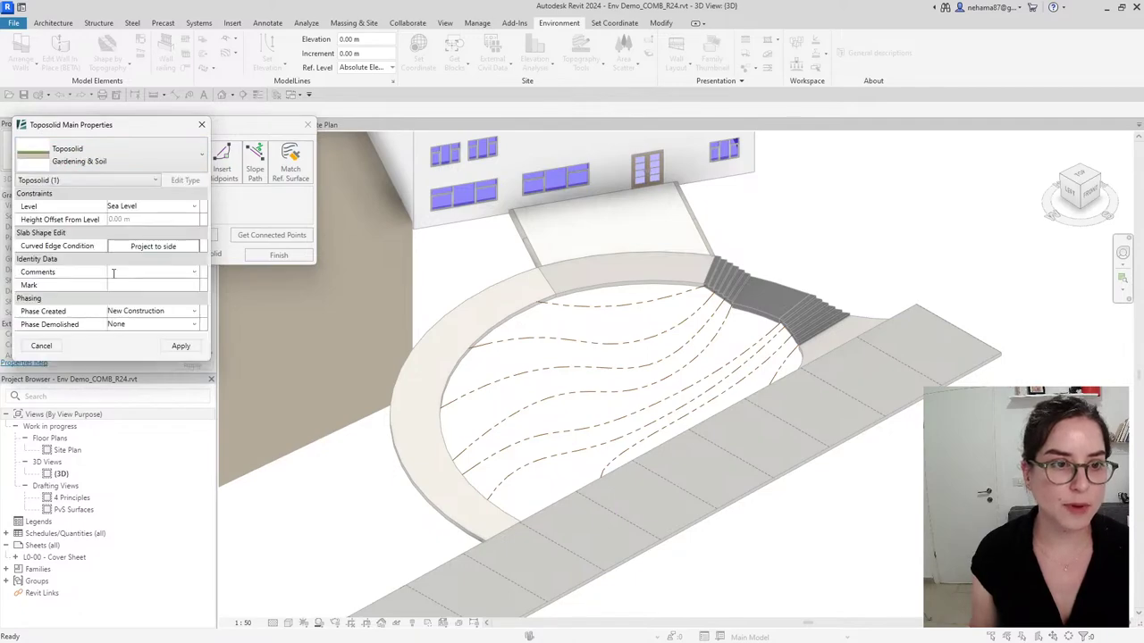
click(185, 352)
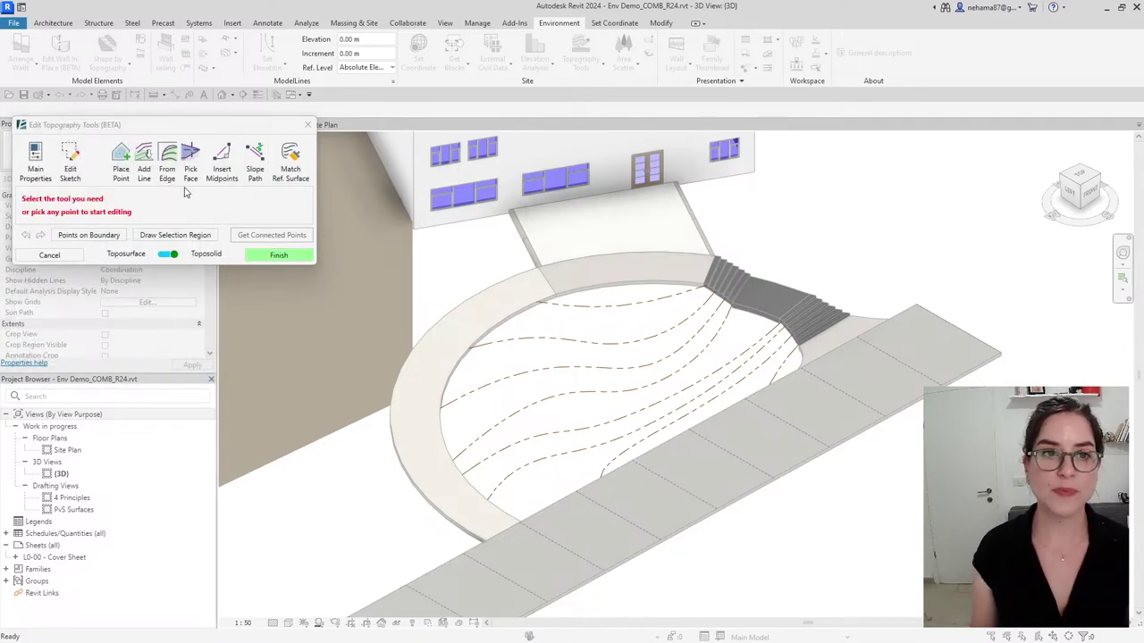
Add points from the eight plaza contour lines, creating 368 surface points
click(144, 170)
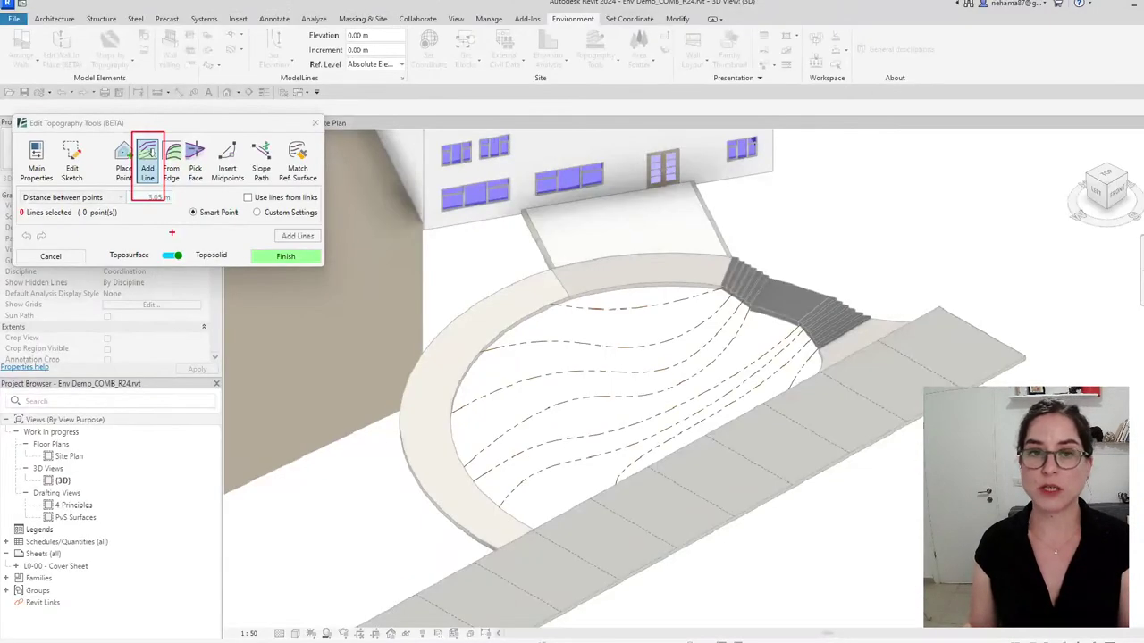
shift+middle_drag(903, 375, 702, 298)
scroll(702, 299, up, 3)
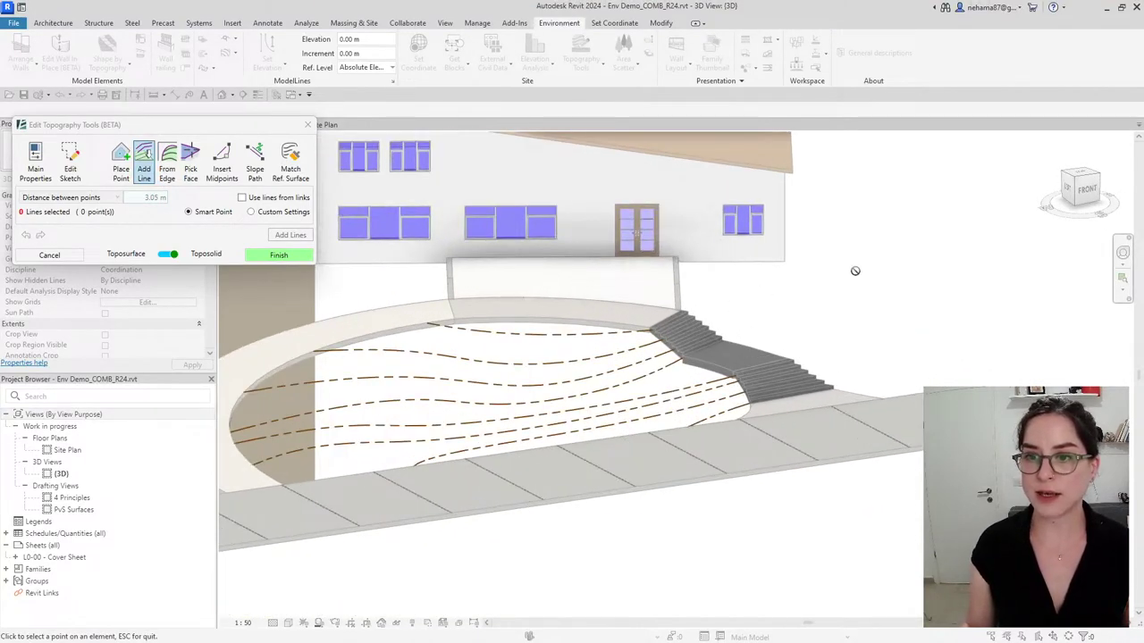
drag(844, 282, 640, 408)
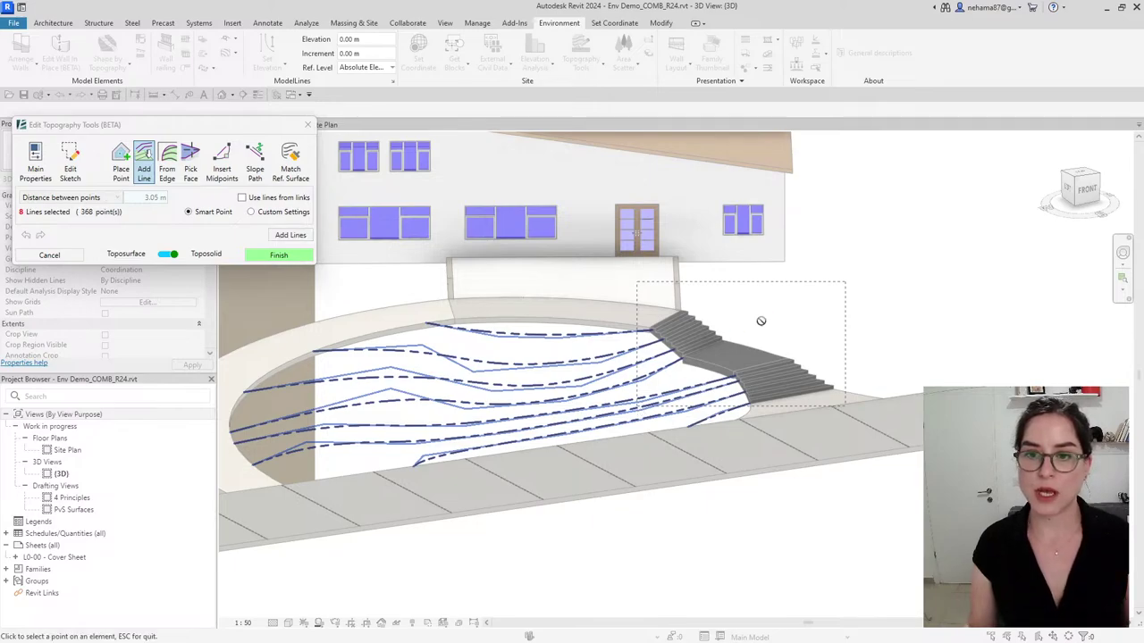
shift+middle_drag(759, 321, 431, 533)
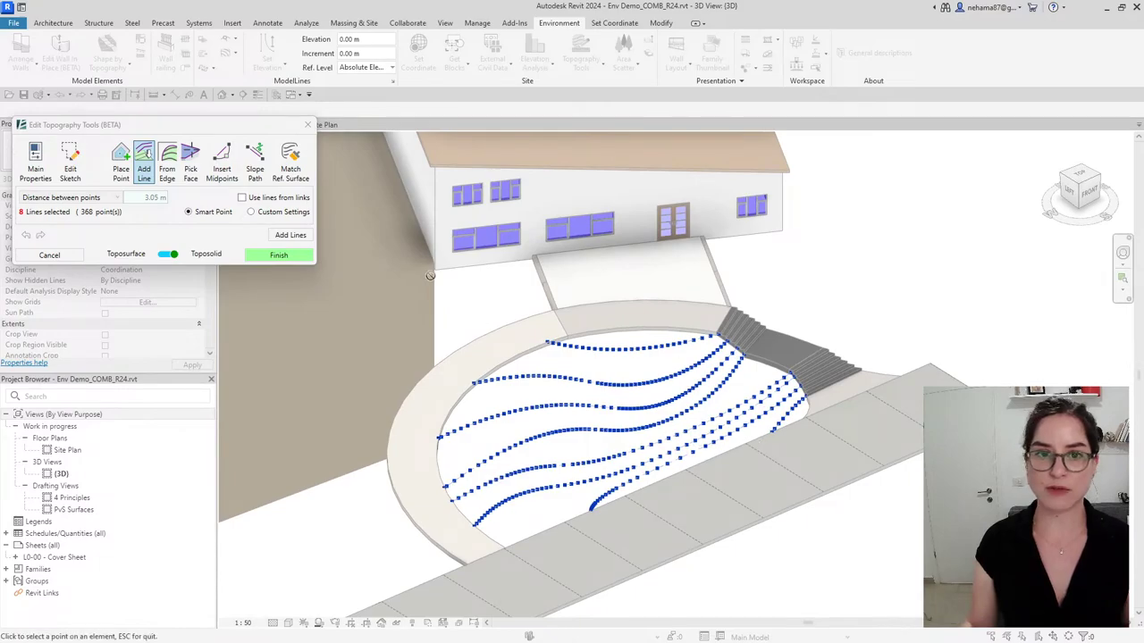
click(293, 237)
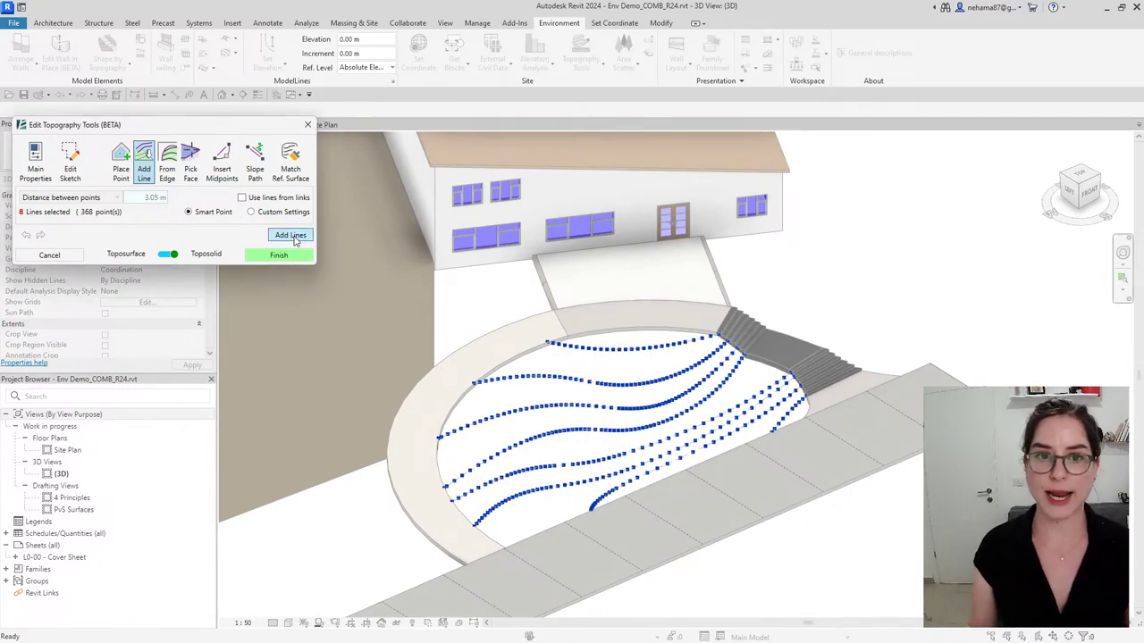
scroll(750, 456, up, 3)
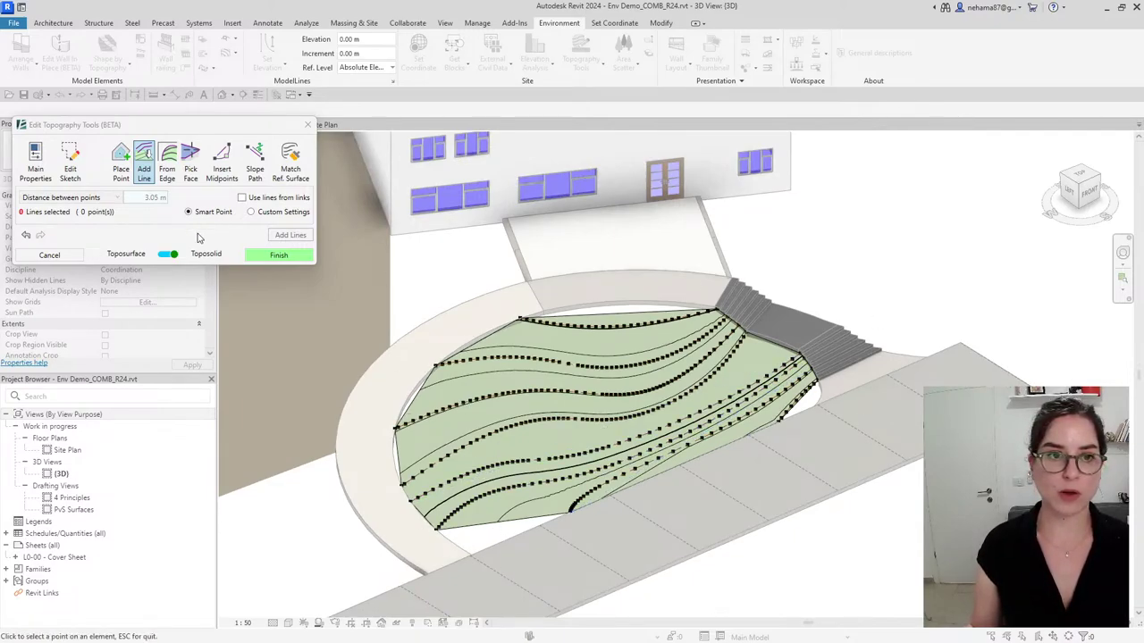
Add From Edge points (0 m offset) on floor and stair edges, then finish with highlighted points inserted
click(167, 167)
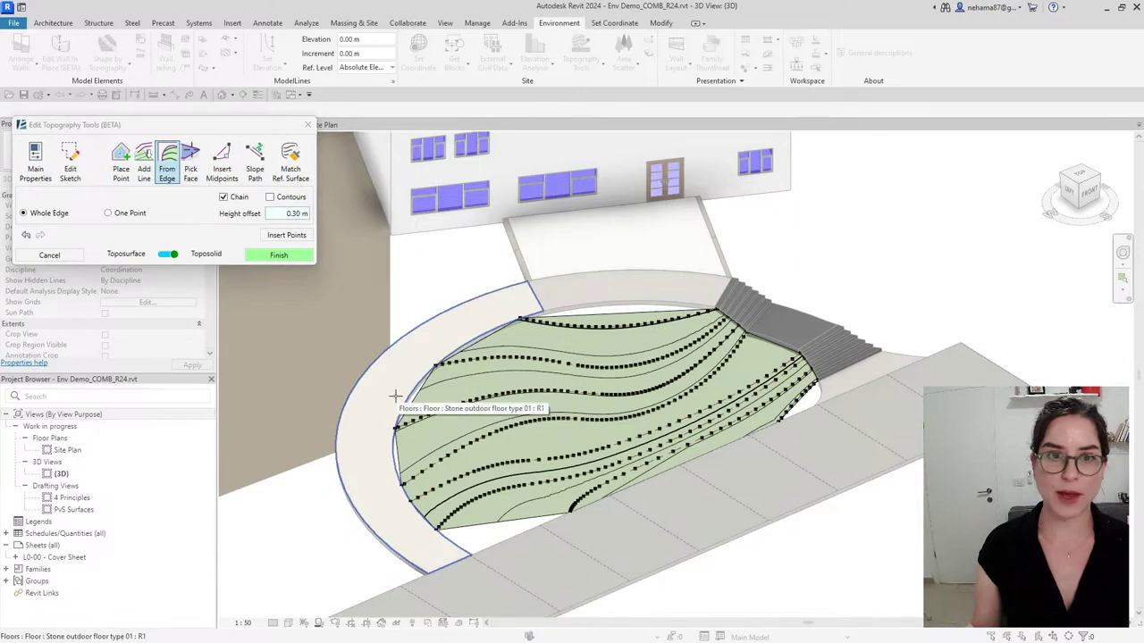
click(395, 395)
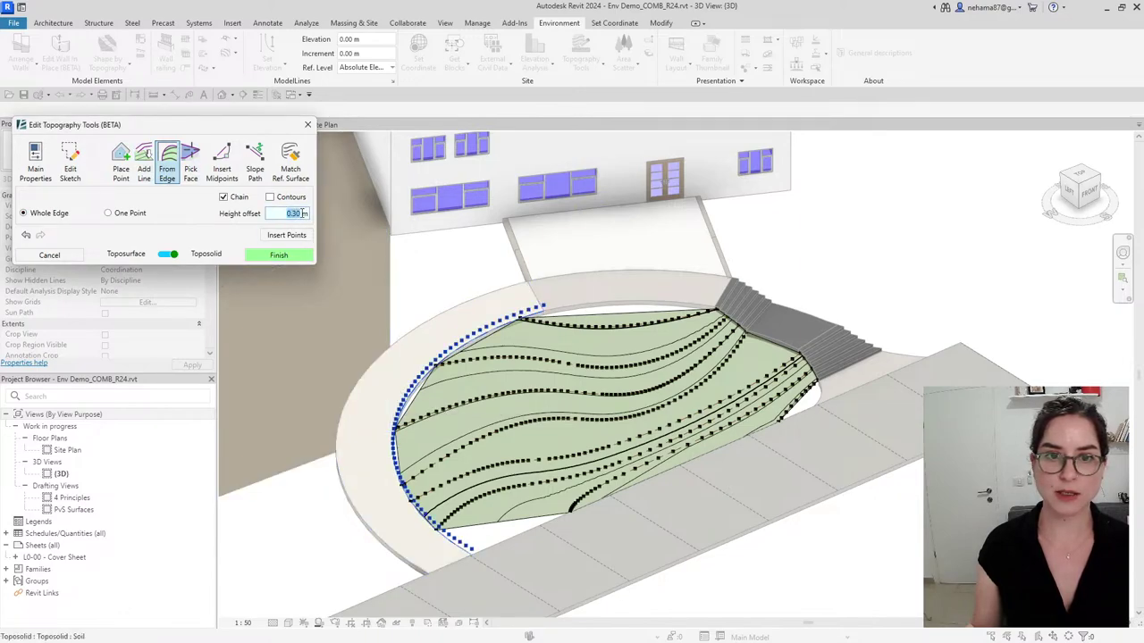
click(623, 284)
click(778, 337)
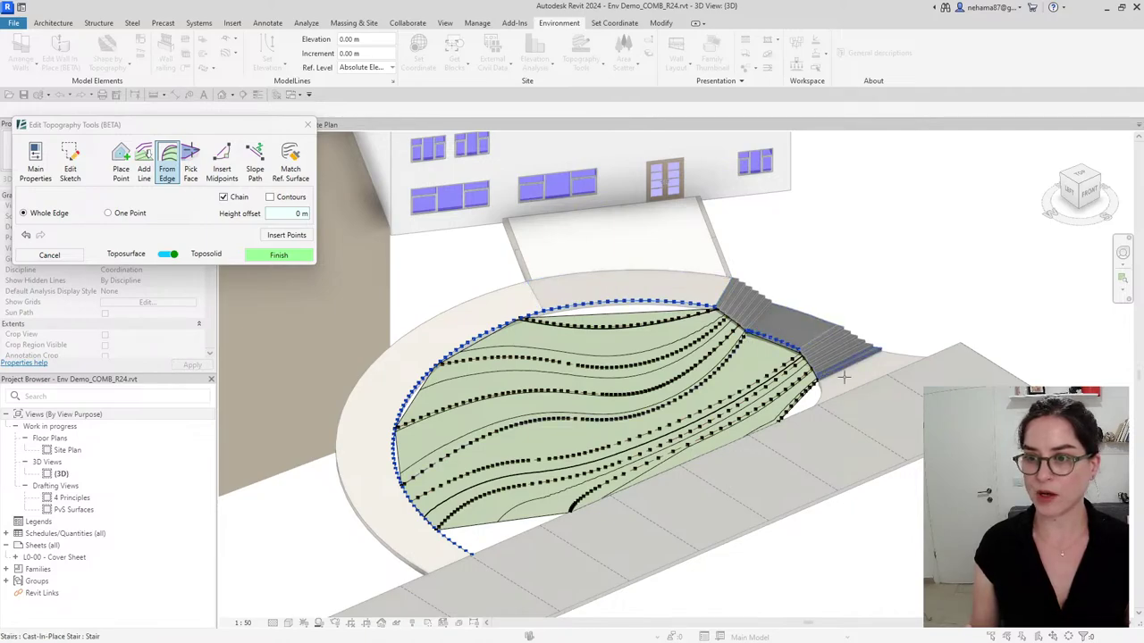
scroll(844, 377, up, 3)
click(815, 389)
scroll(885, 420, down, 4)
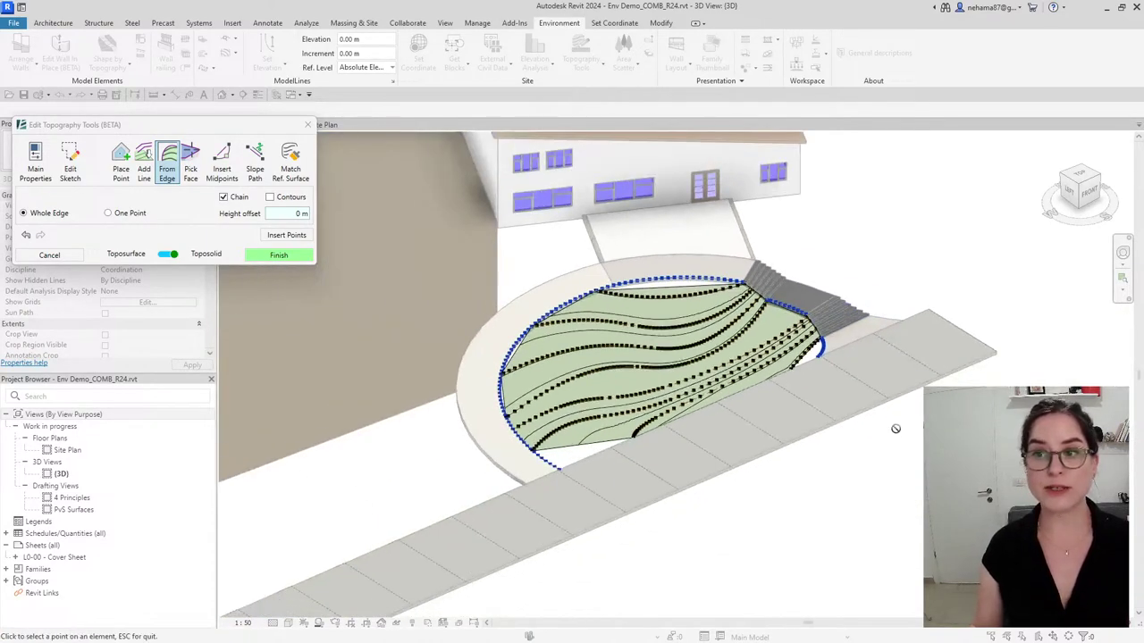
shift+middle_drag(895, 429, 759, 358)
click(278, 256)
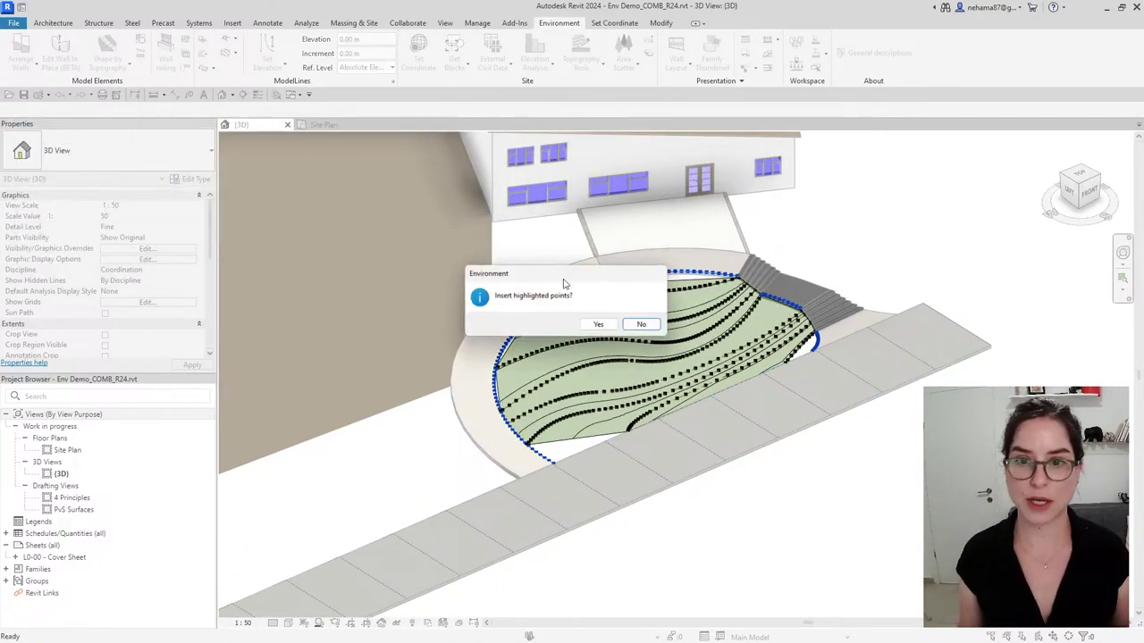
click(597, 325)
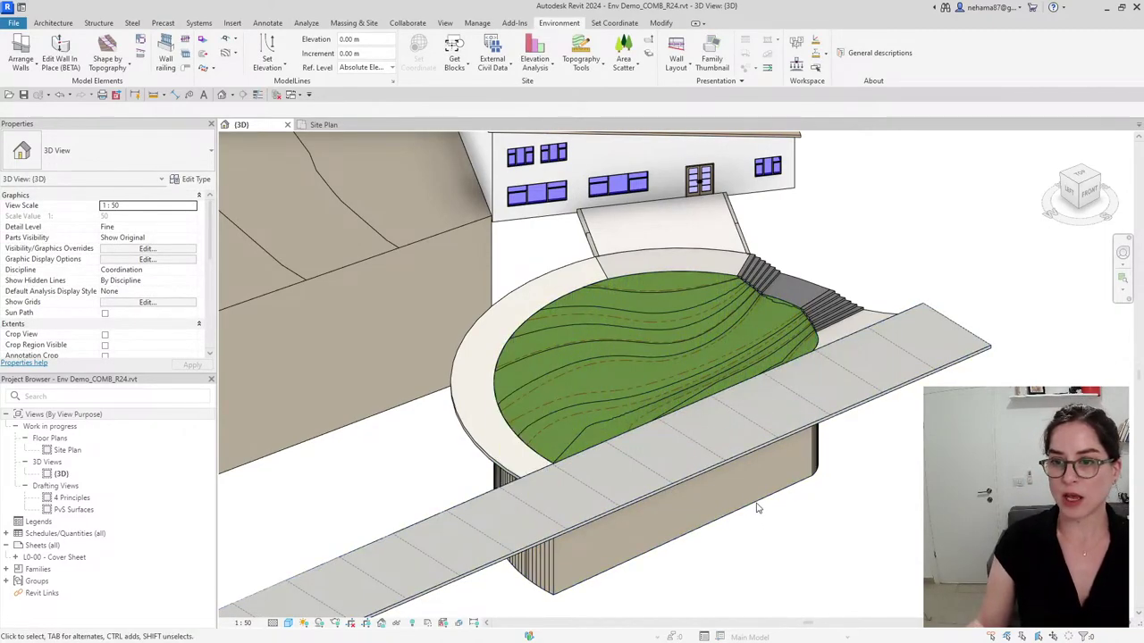
Select the new soil toposolid and orbit around the plaza to check it
click(756, 505)
shift+middle_drag(756, 505, 784, 383)
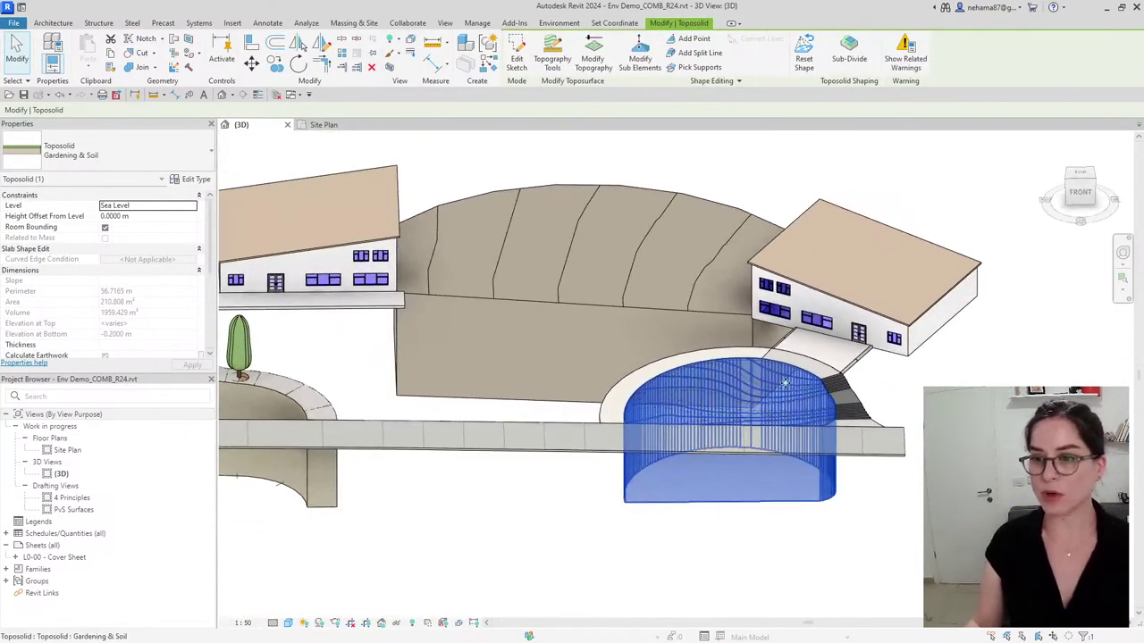
scroll(785, 382, up, 4)
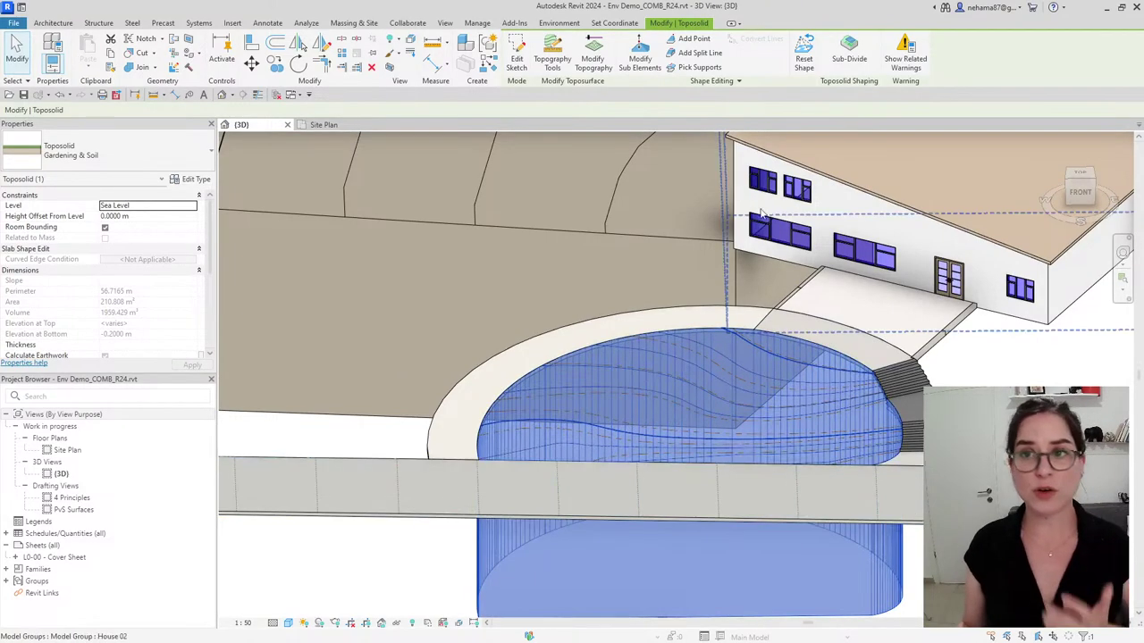
scroll(824, 463, up, 2)
scroll(824, 462, down, 4)
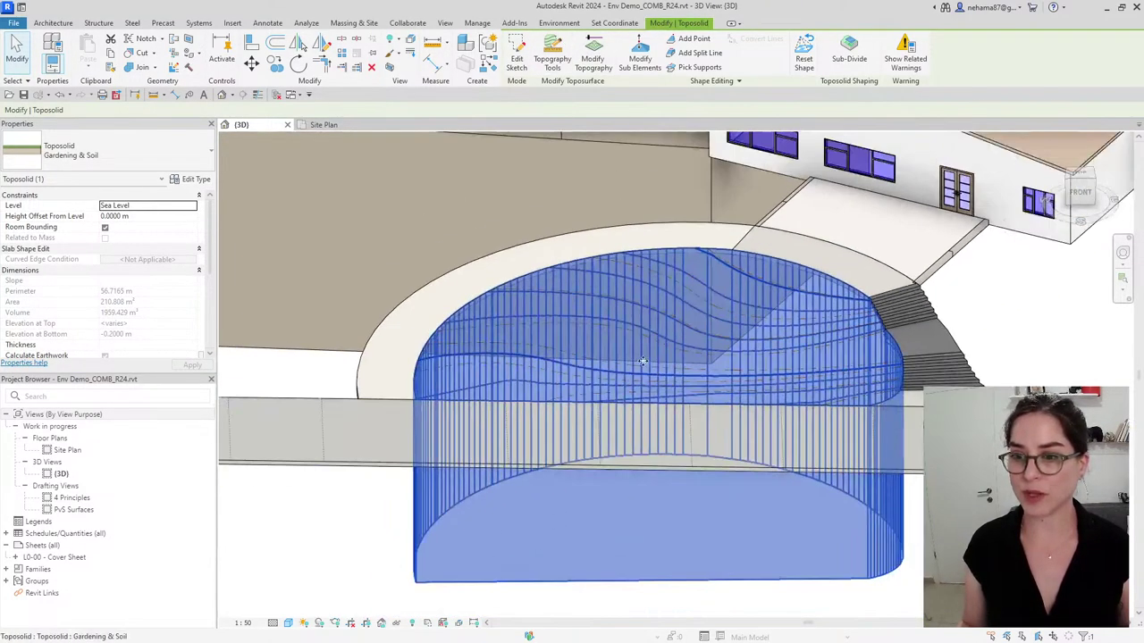
key(Escape)
shift+middle_drag(447, 510, 559, 520)
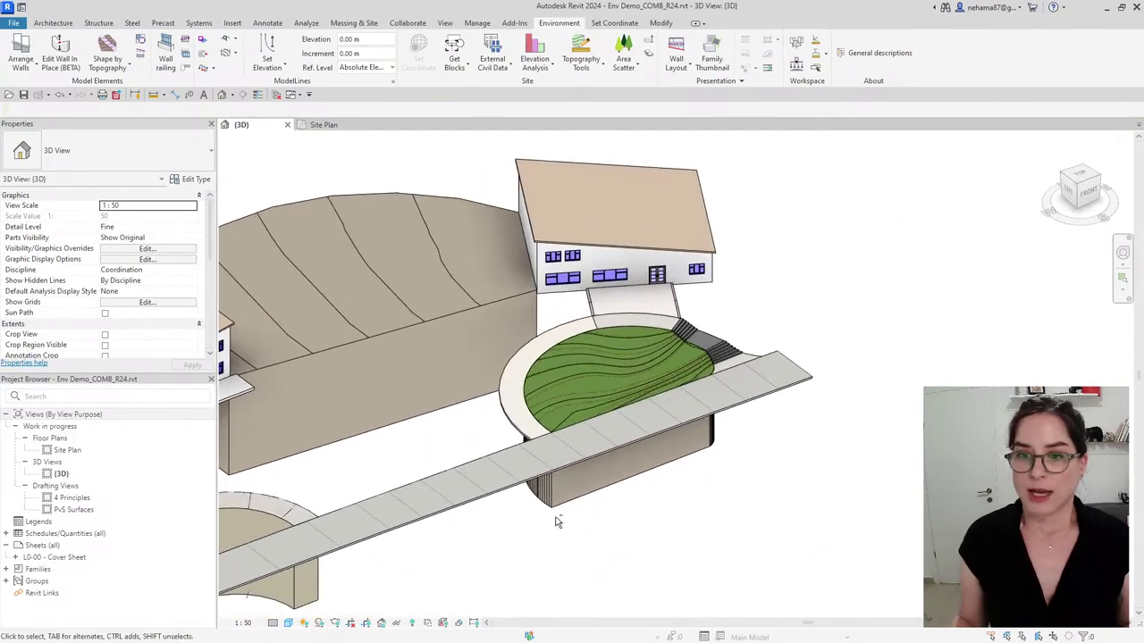
click(597, 498)
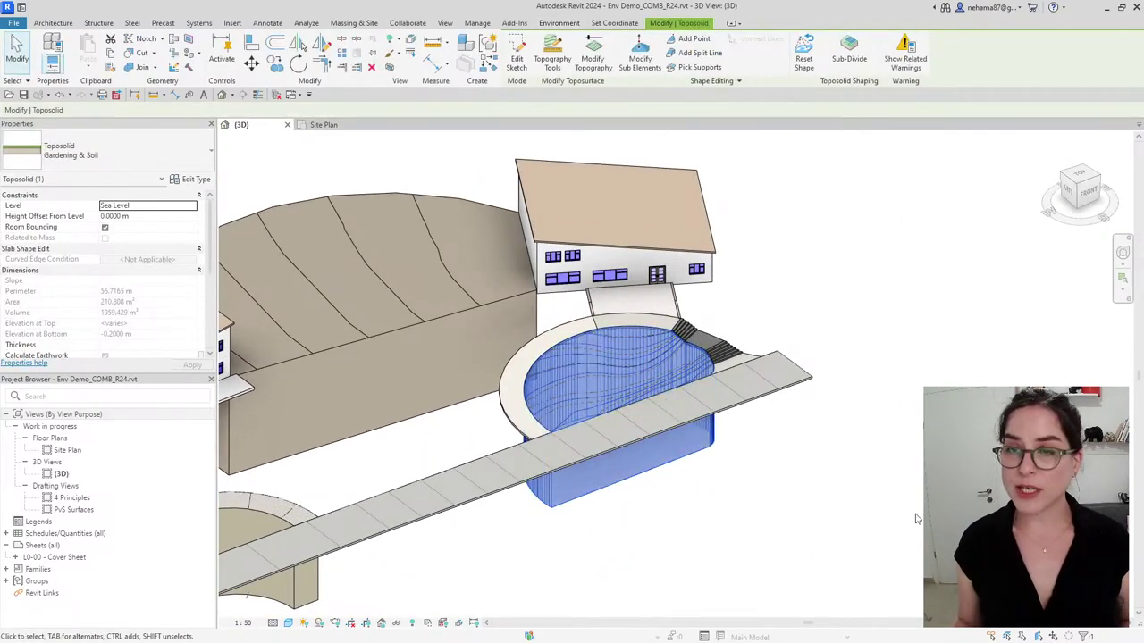
key(Escape)
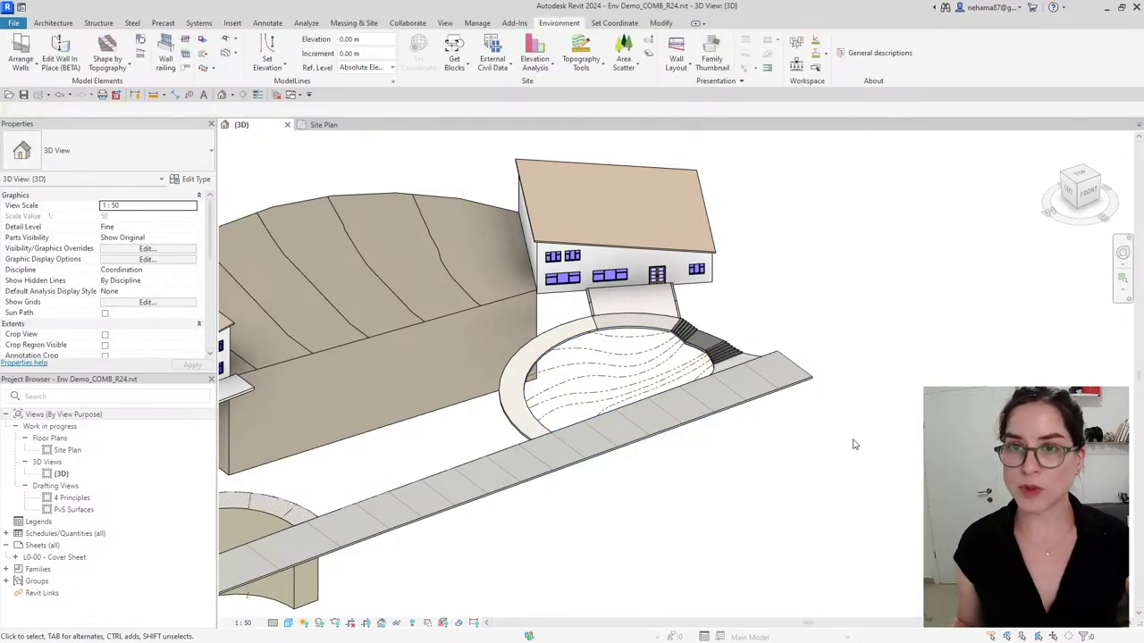
Reopen Topography Tools and set the type to Gardening & Soil
click(590, 57)
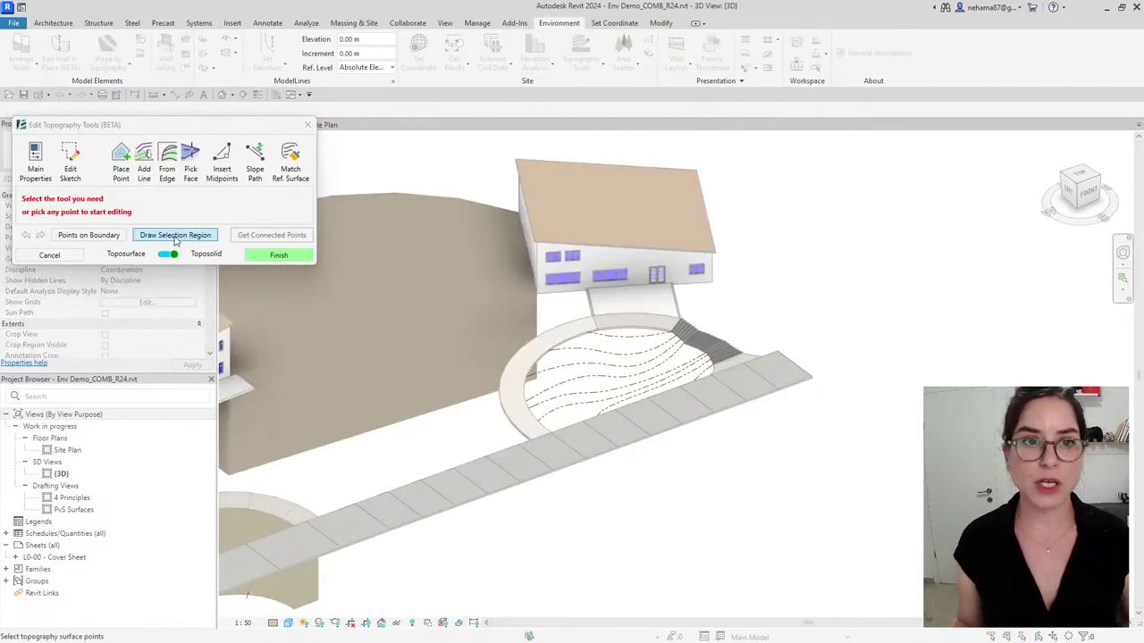
click(36, 161)
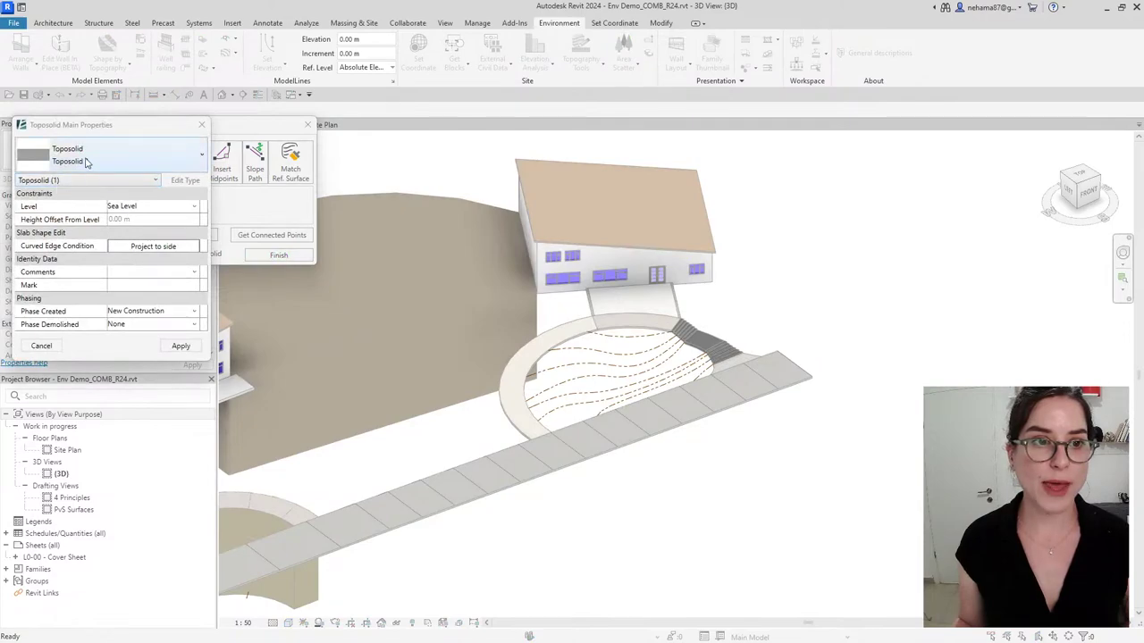
click(87, 161)
click(90, 273)
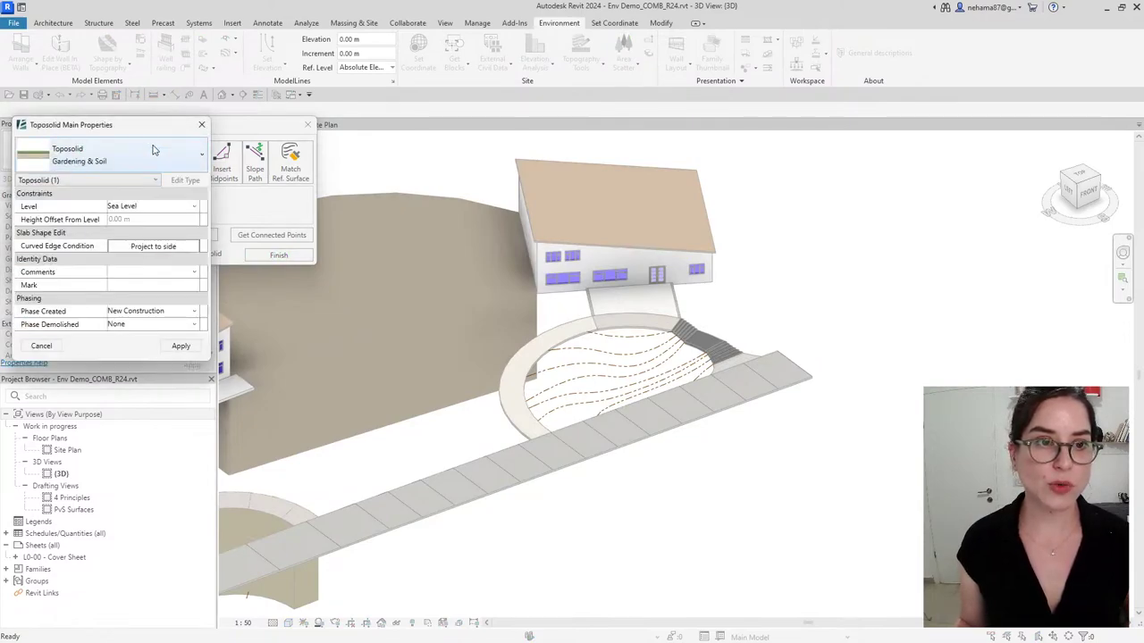
click(186, 346)
Insert From Edge points on the curved path and stair edges, then finish
click(168, 161)
scroll(416, 353, up, 5)
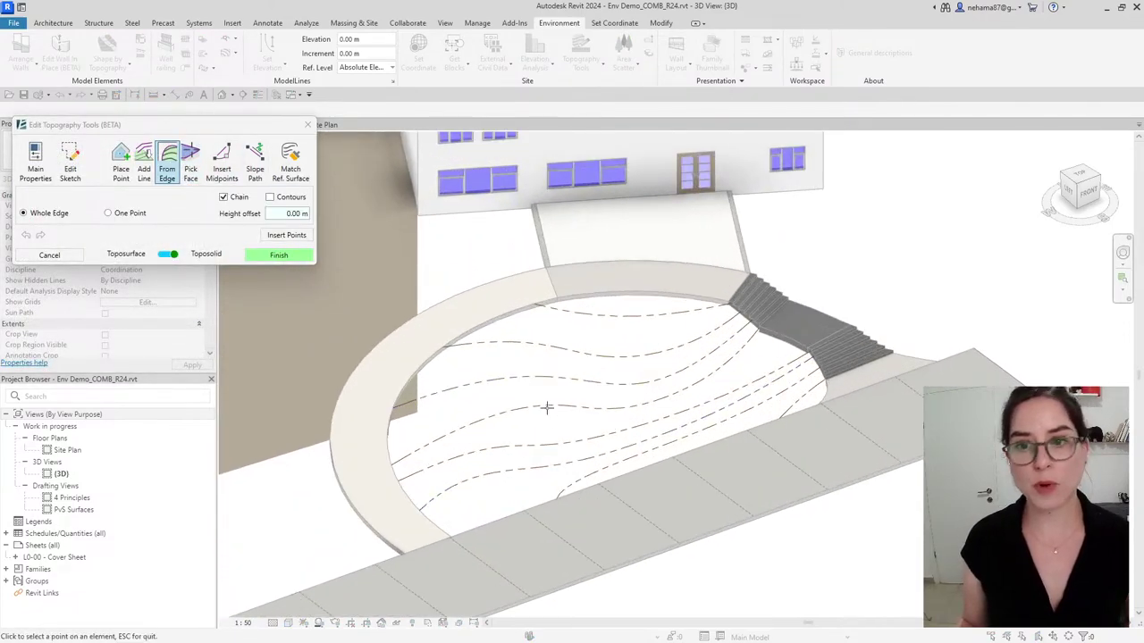
click(415, 353)
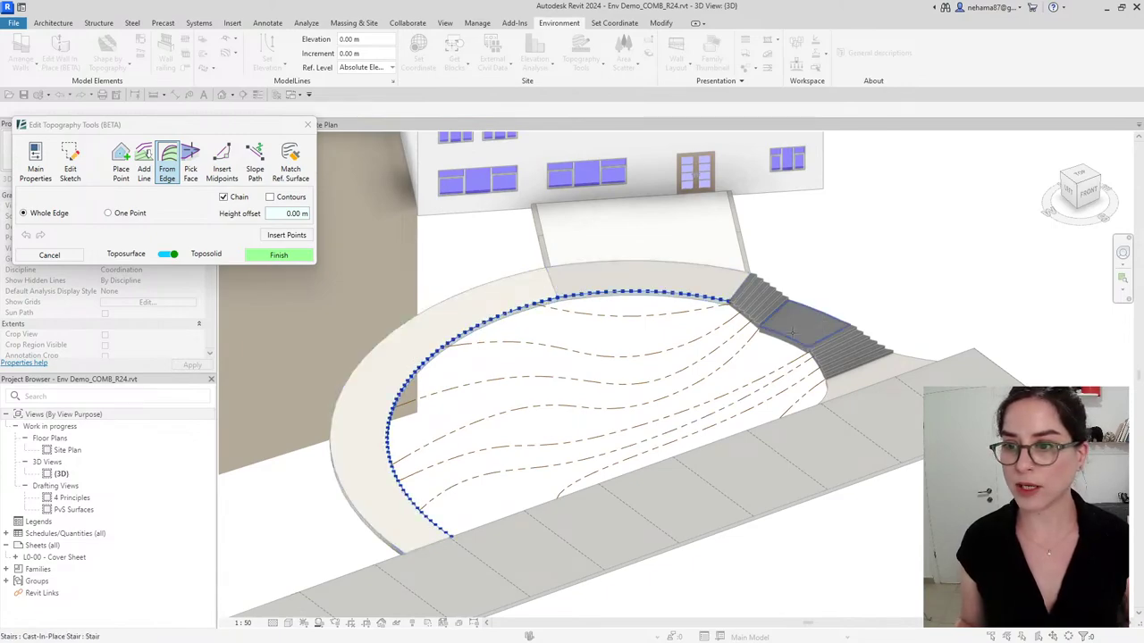
click(823, 382)
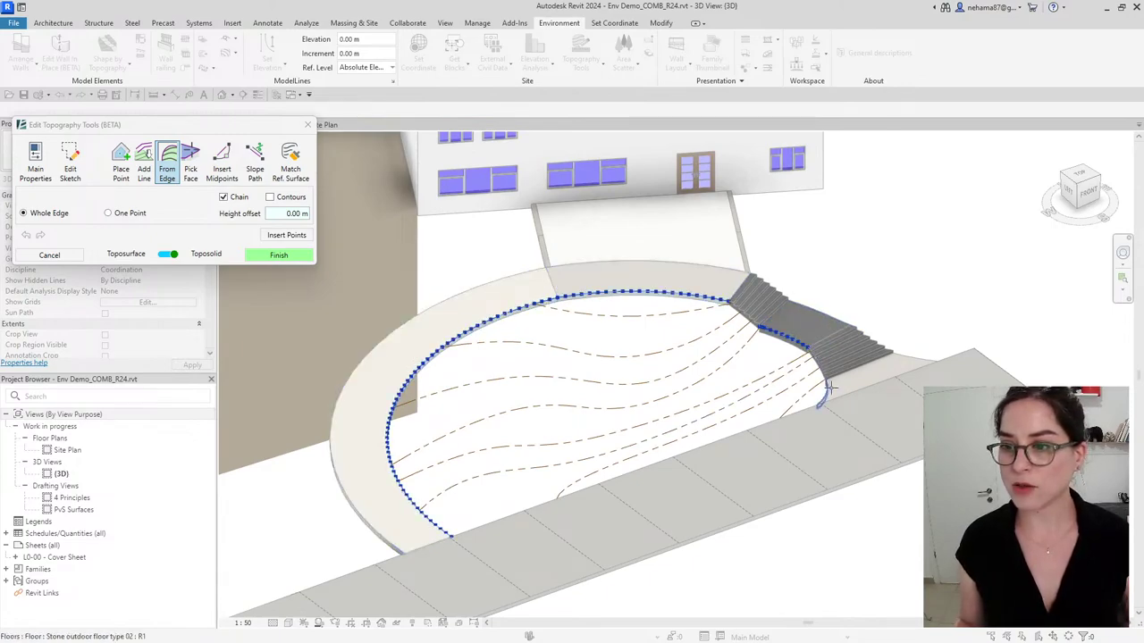
click(288, 236)
click(287, 255)
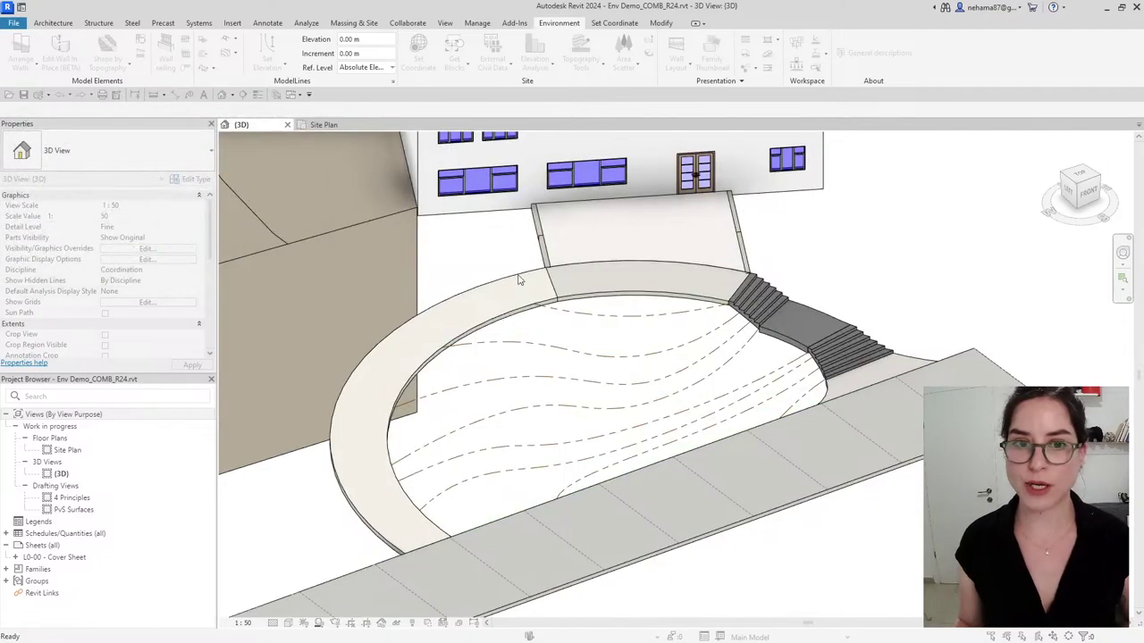
scroll(831, 214, down, 5)
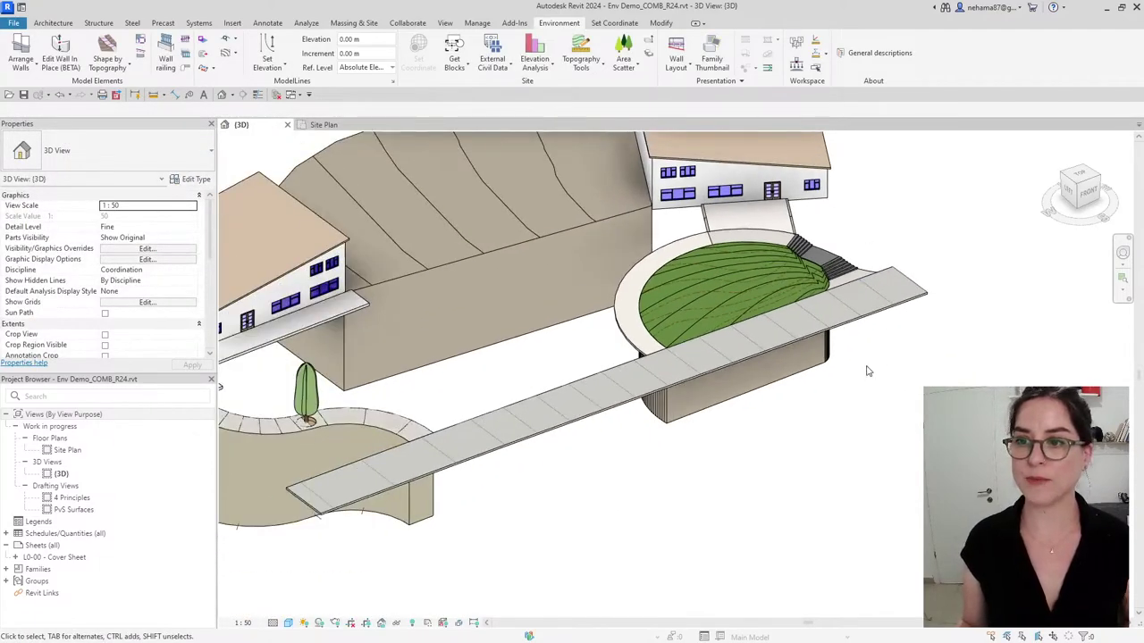
Open Modify Topography for the selected soil toposolid
click(831, 357)
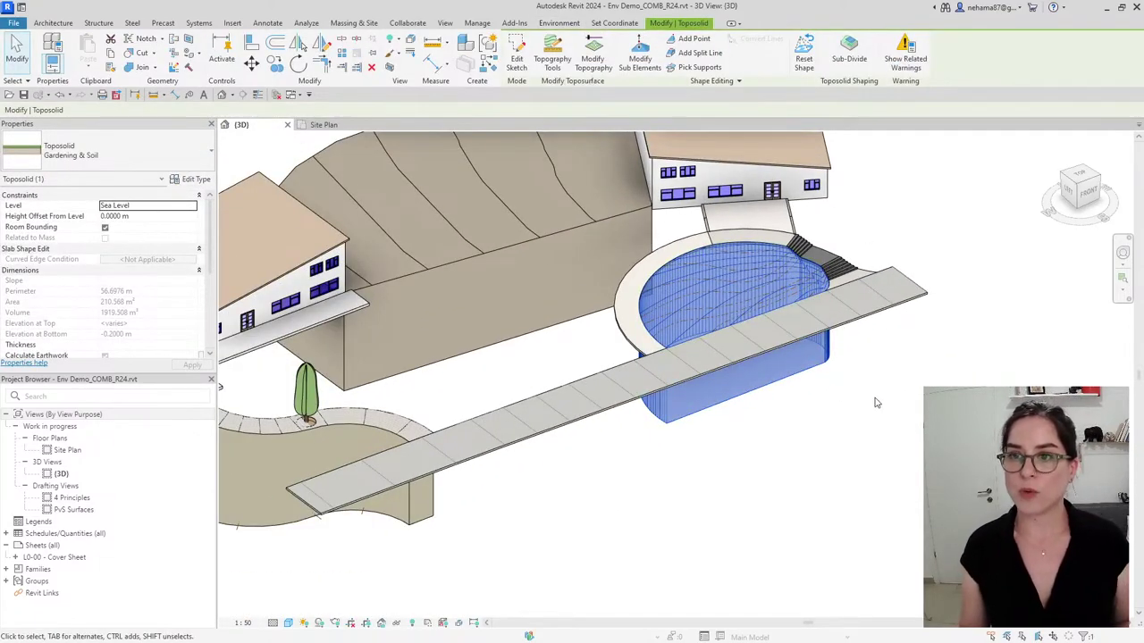
middle_drag(911, 222, 883, 368)
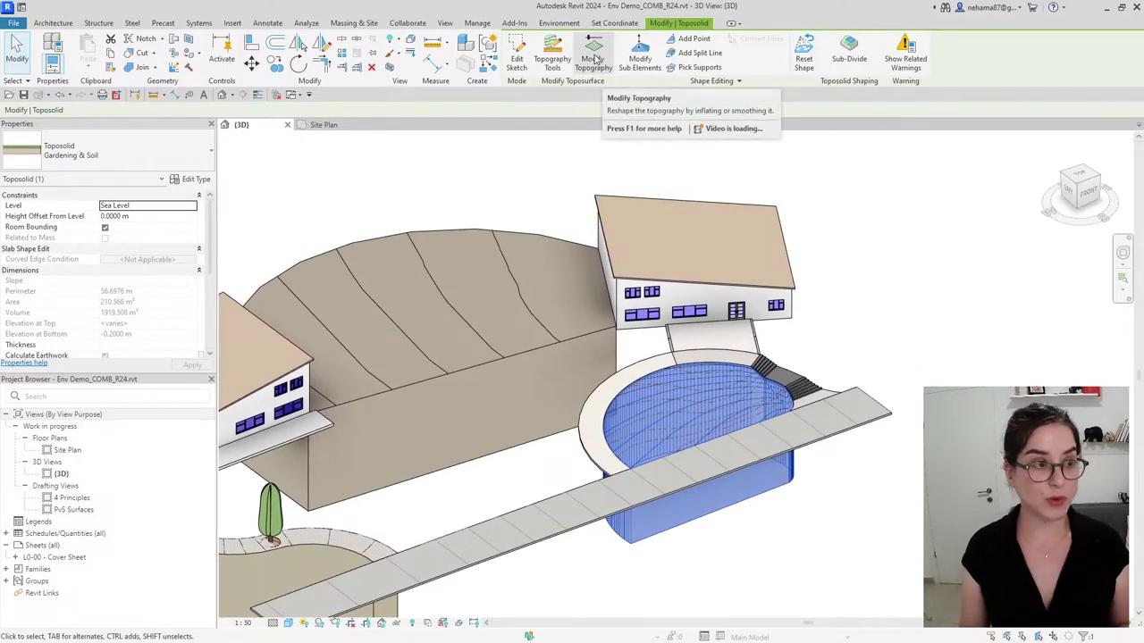
click(594, 56)
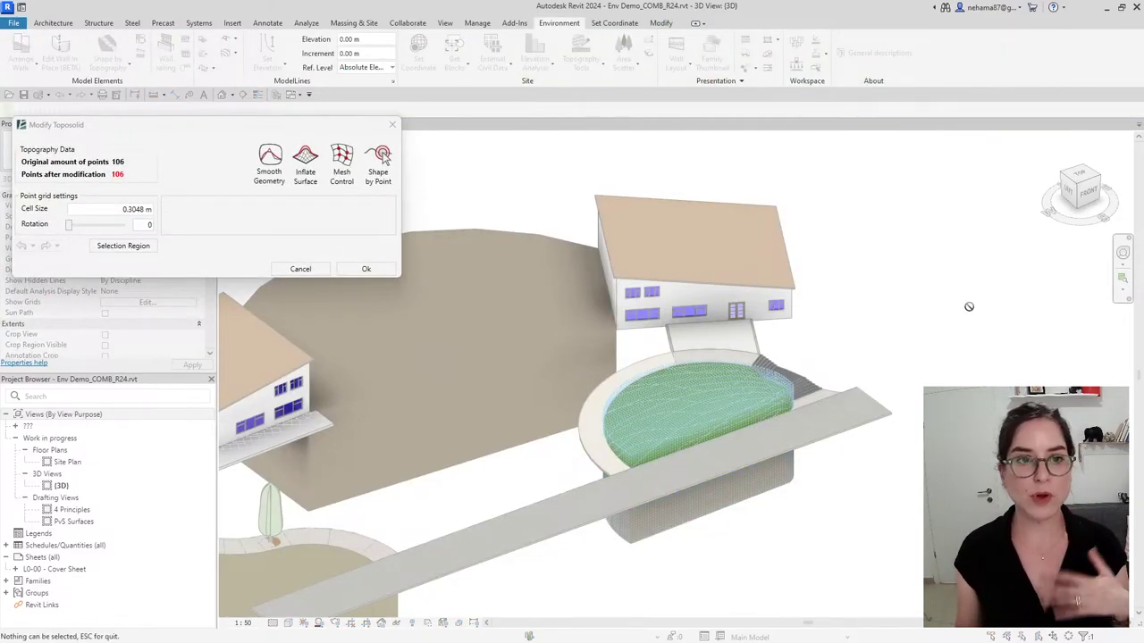
shift+middle_drag(855, 376, 809, 349)
scroll(811, 432, up, 3)
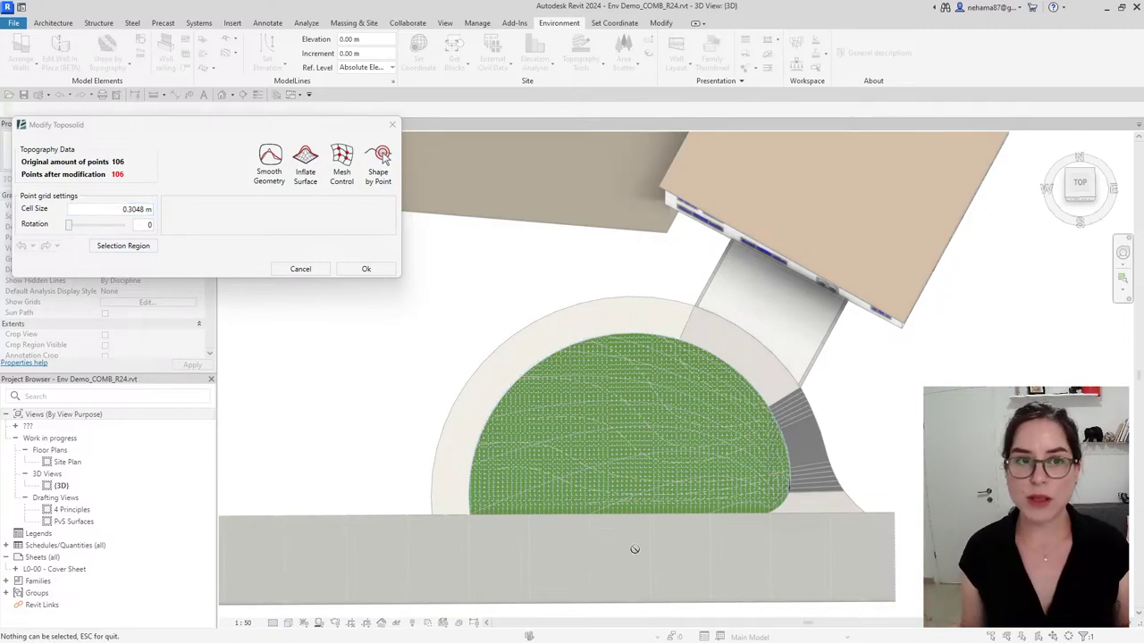
scroll(601, 493, up, 3)
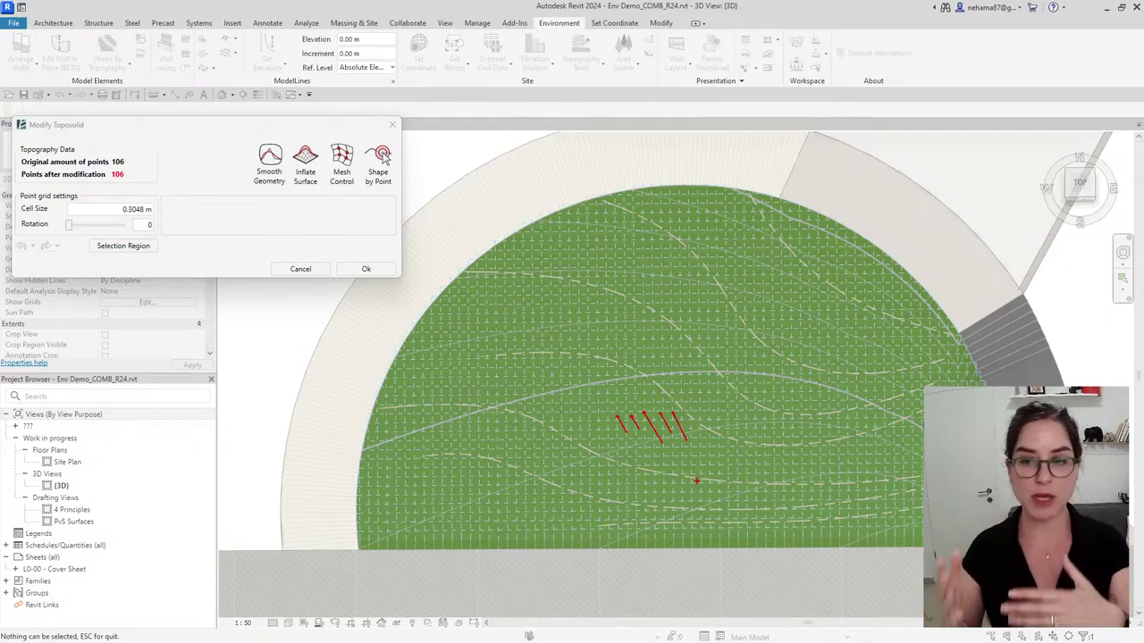
Set the point grid cell size to 0.50 m and rotation to 11
double_click(143, 209)
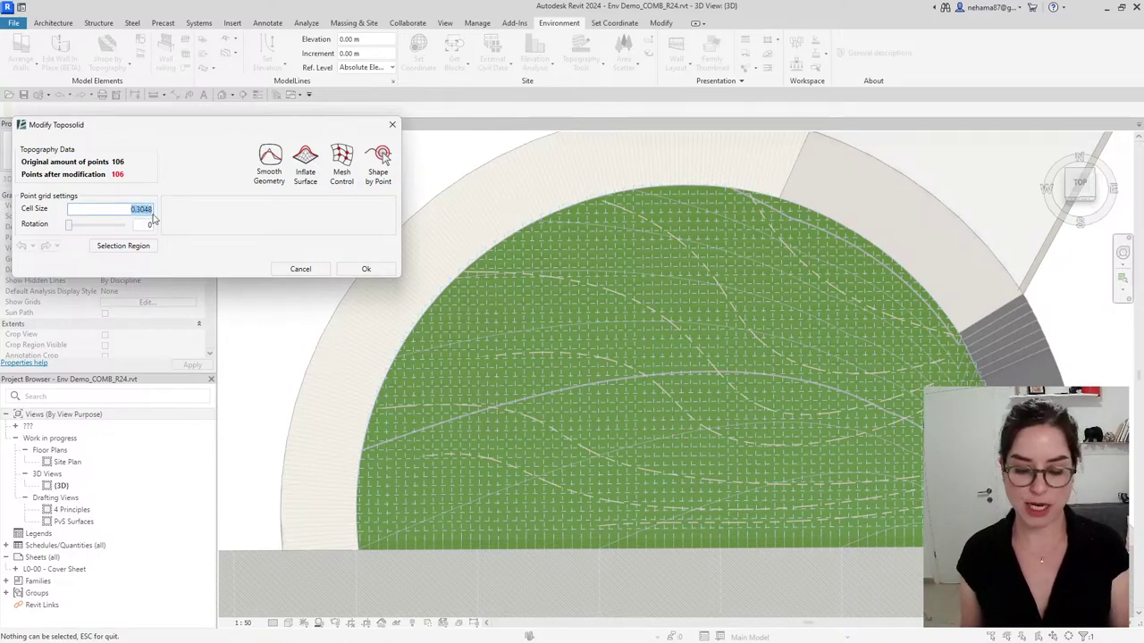
text(0)
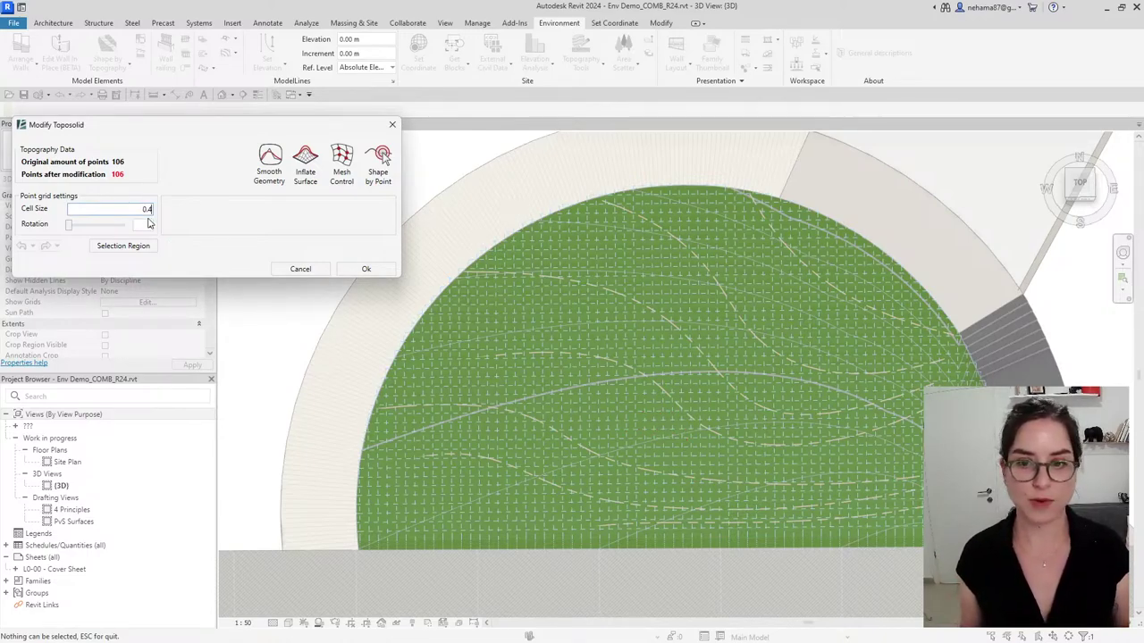
text(.7)
click(785, 414)
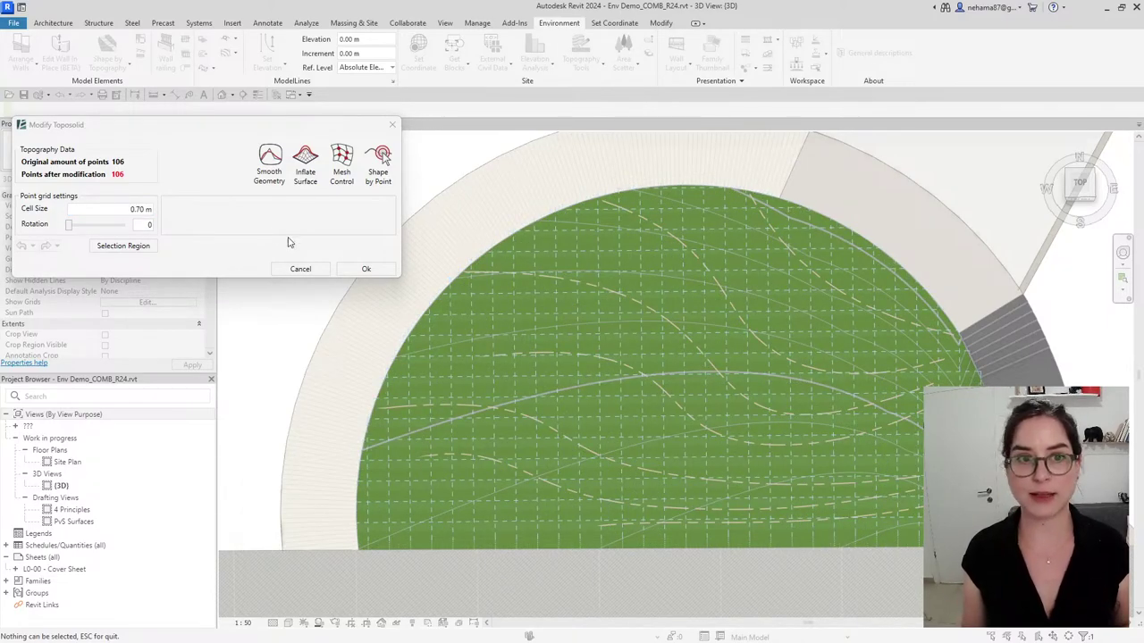
double_click(146, 208)
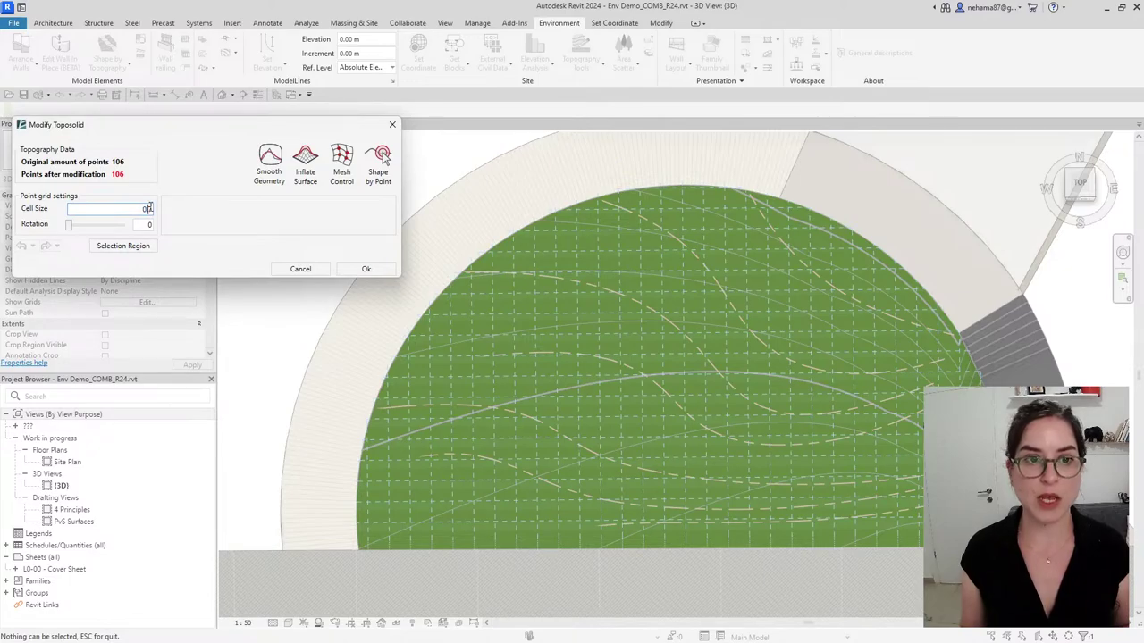
text(0)
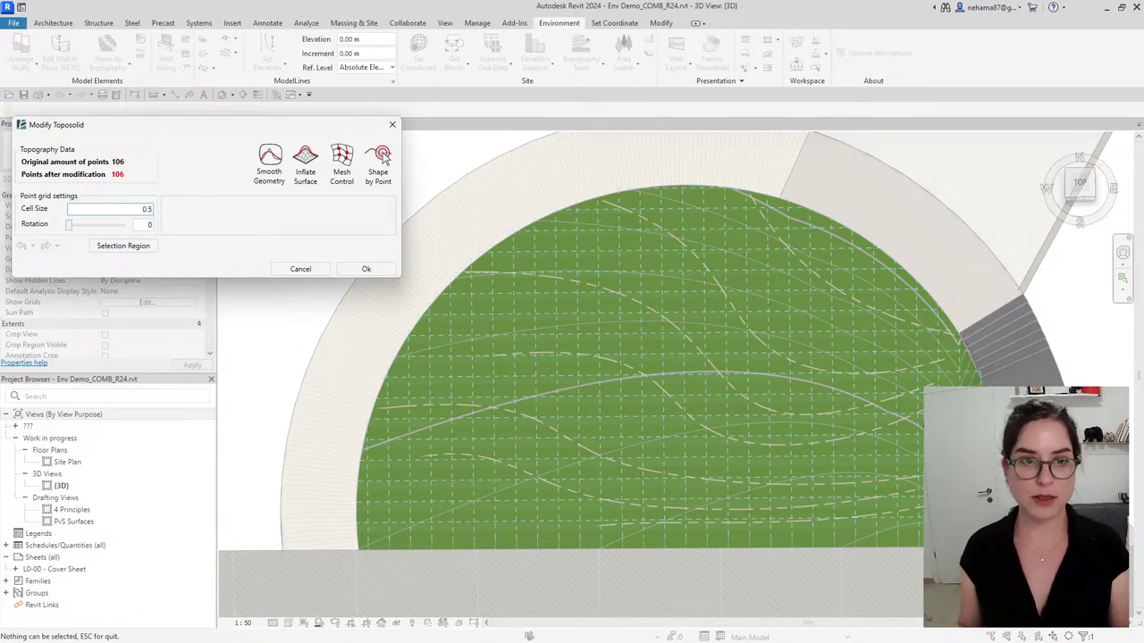
click(701, 382)
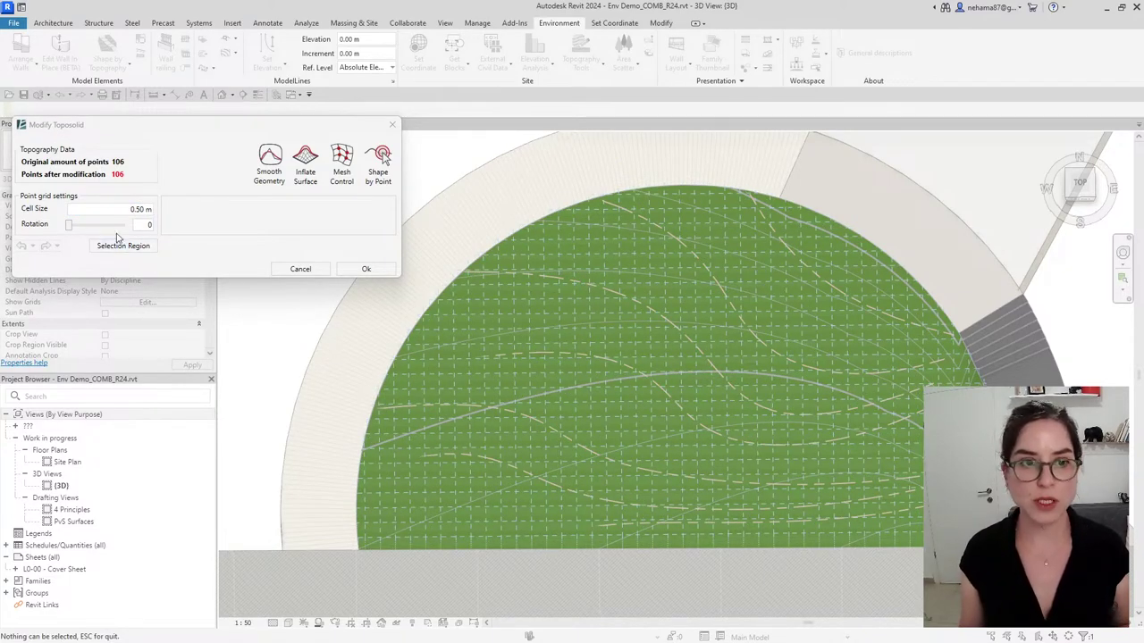
drag(69, 226, 76, 226)
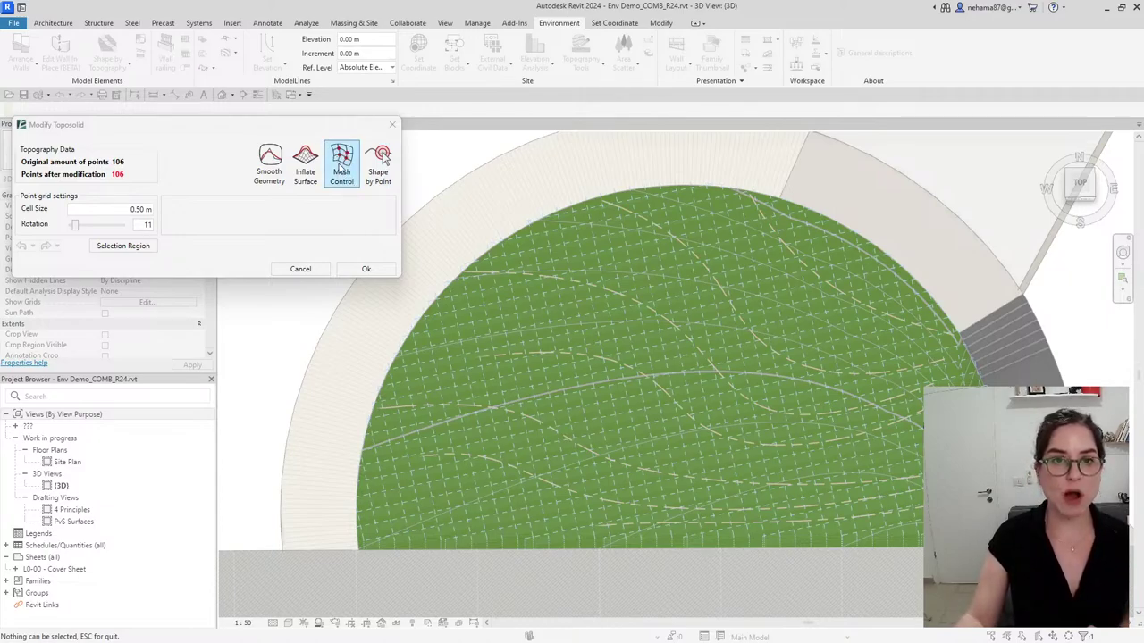
Switch to Mesh Control and set the mesh density to 5.00 m
click(343, 168)
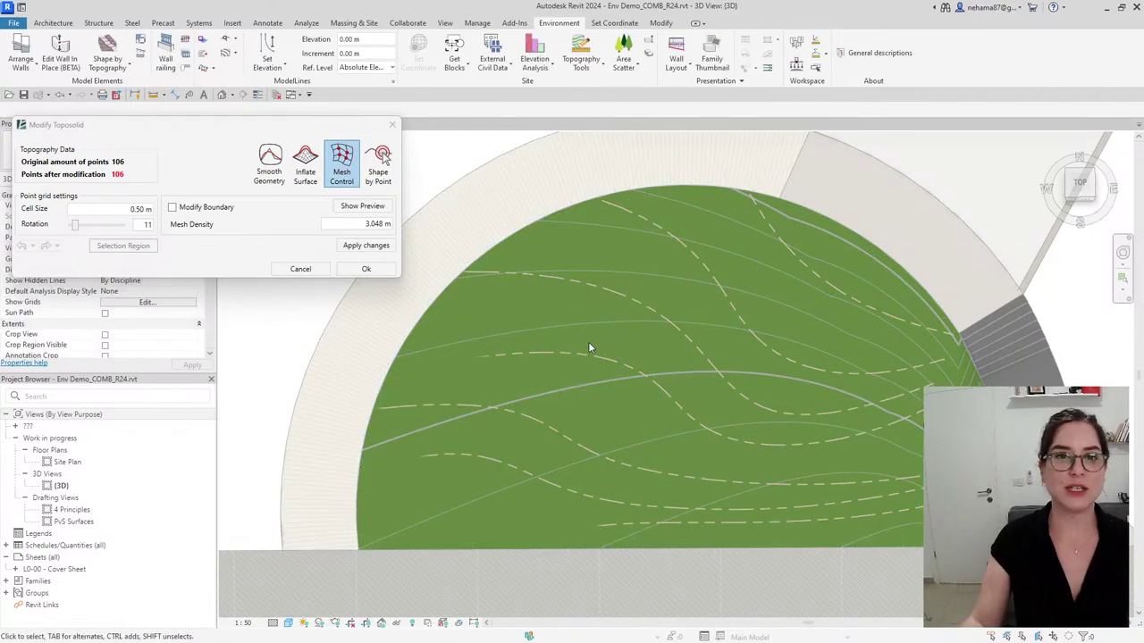
scroll(590, 369, down, 3)
shift+middle_drag(590, 369, 706, 304)
scroll(705, 304, up, 2)
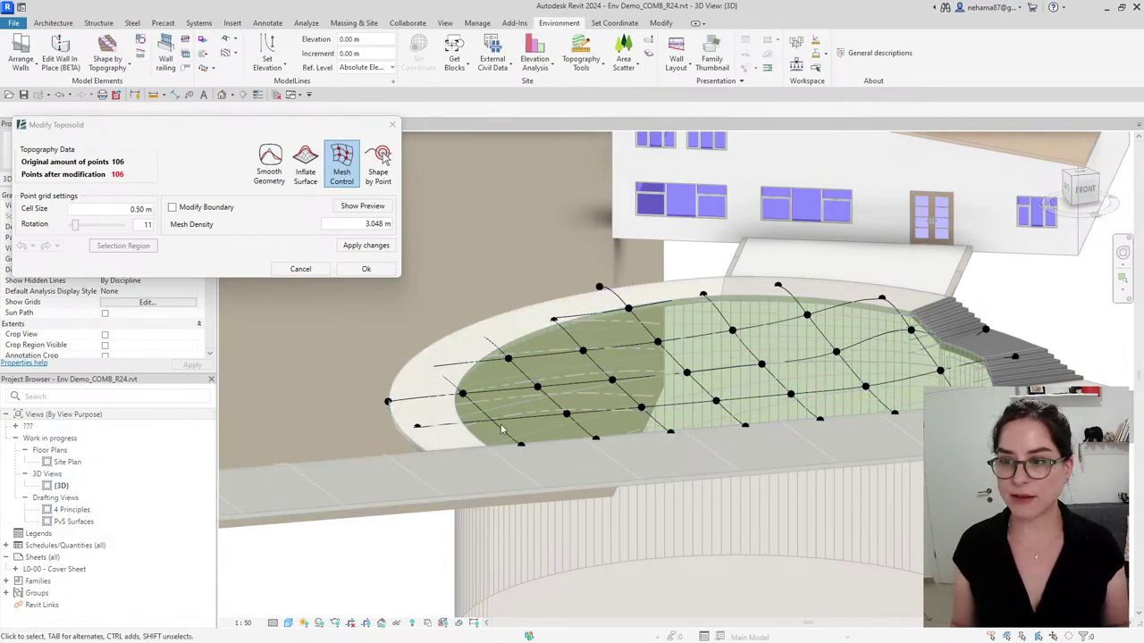
shift+middle_drag(929, 474, 889, 475)
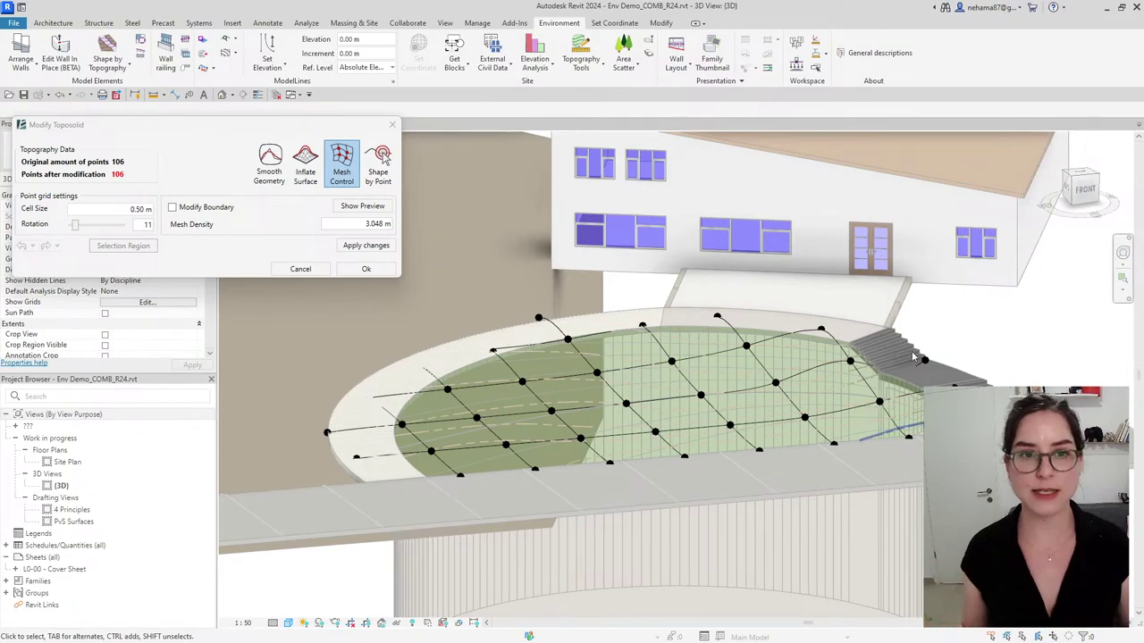
click(352, 227)
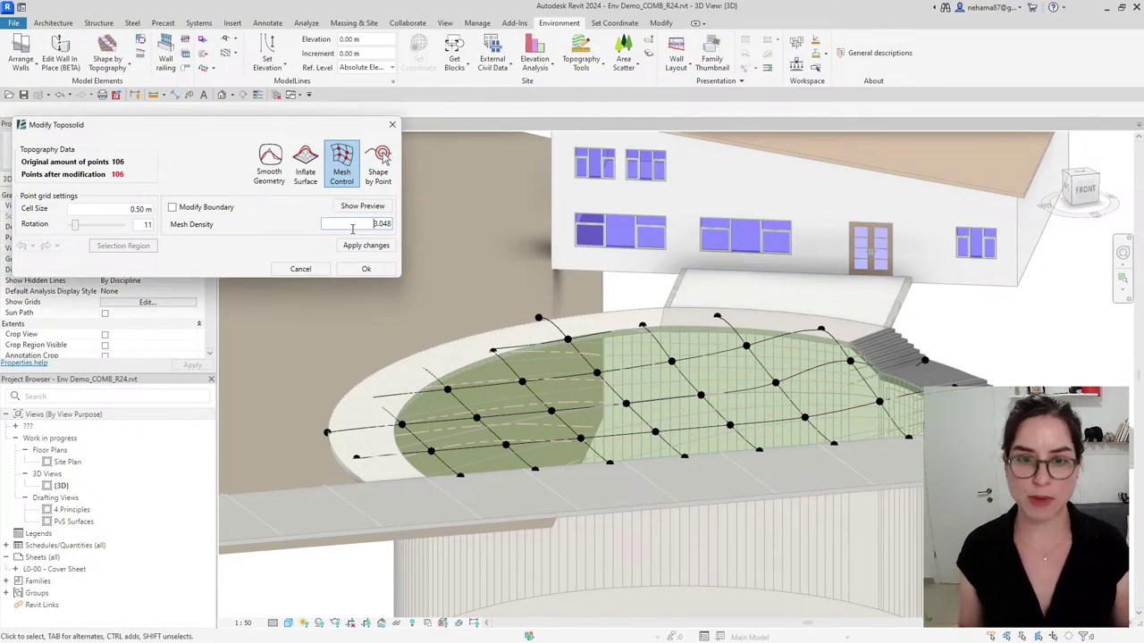
text(5)
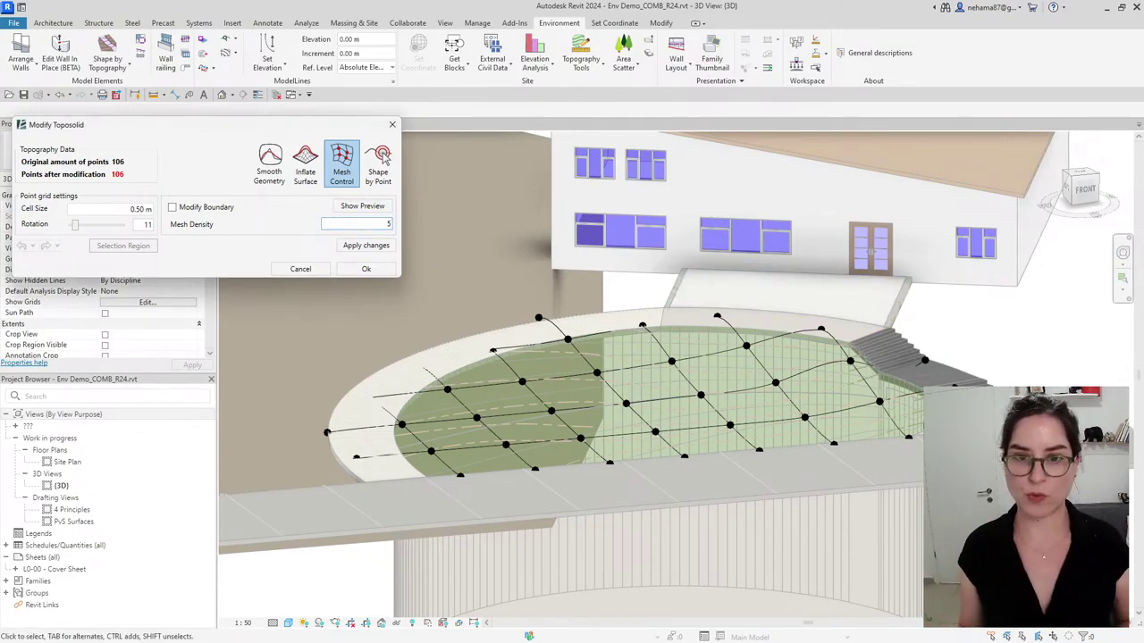
key(Return)
scroll(736, 425, down, 2)
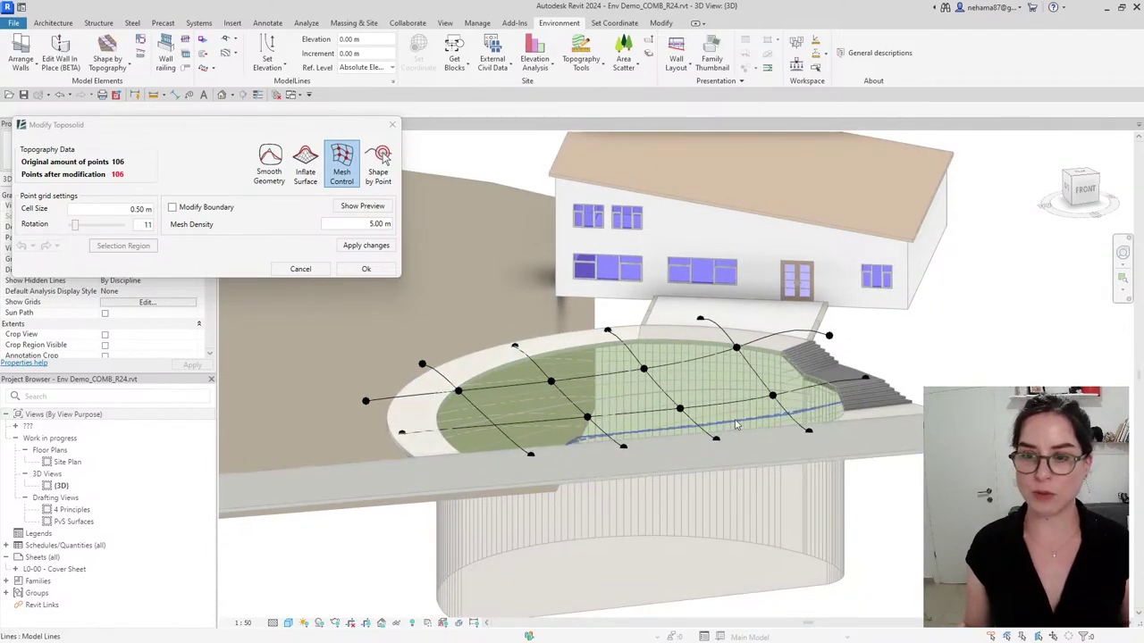
shift+middle_drag(736, 425, 730, 448)
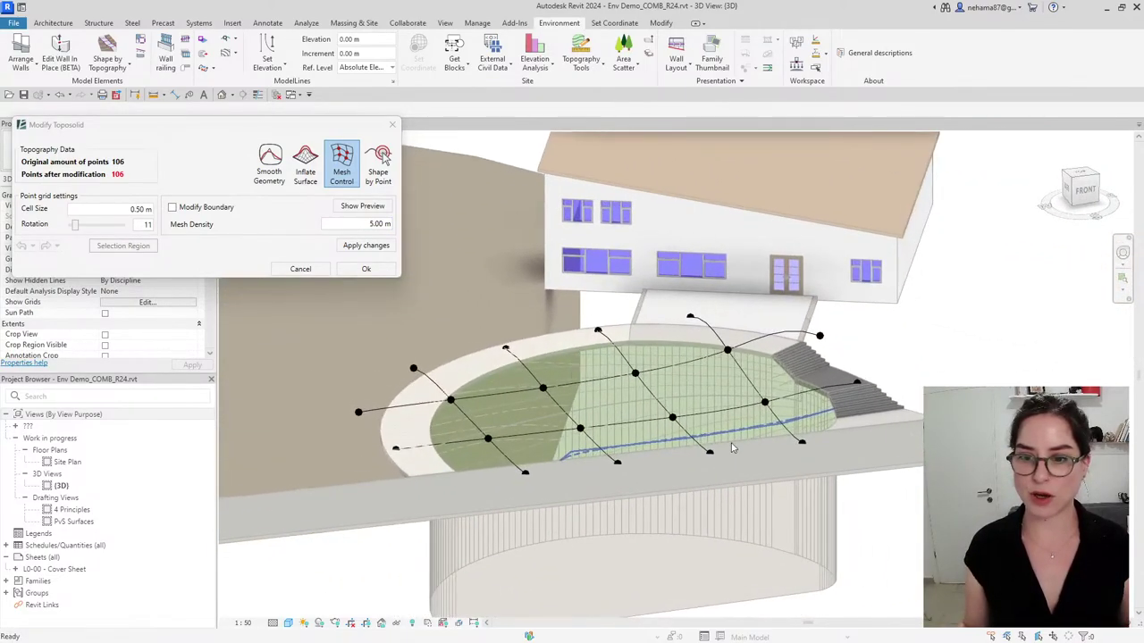
scroll(731, 448, up, 2)
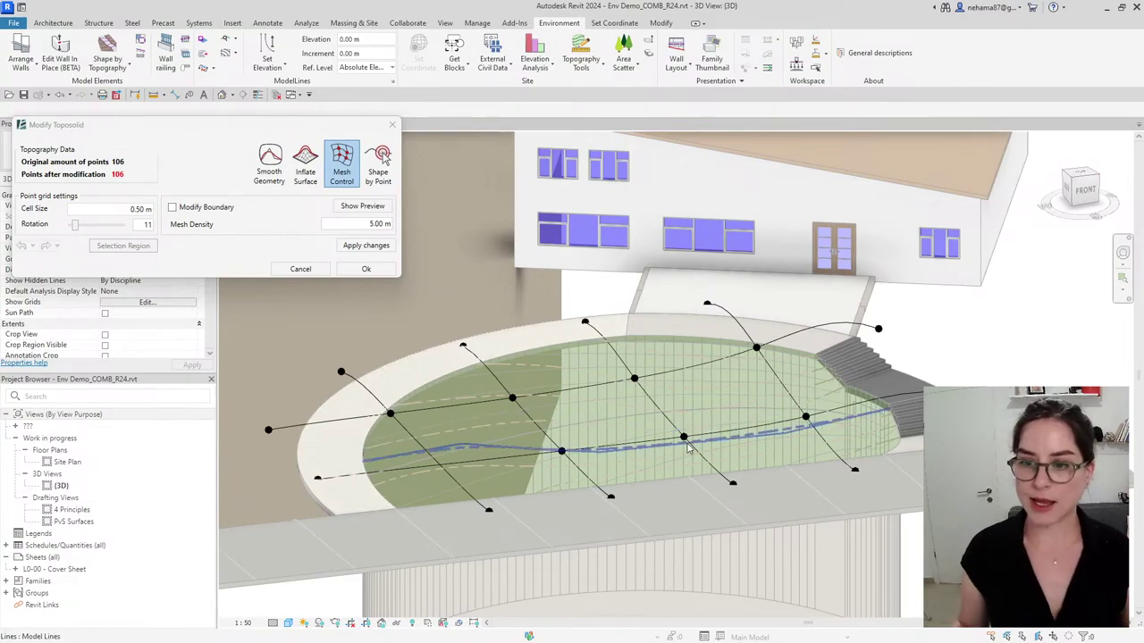
Raise three mesh points to bulge the surface and show the preview
click(683, 437)
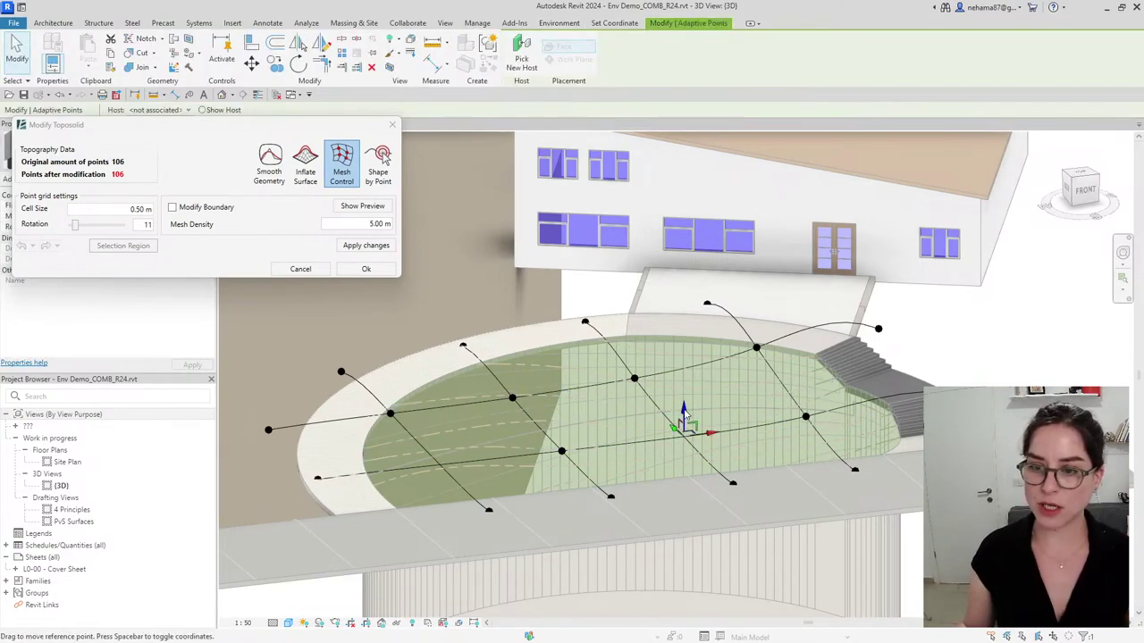
drag(684, 438, 685, 361)
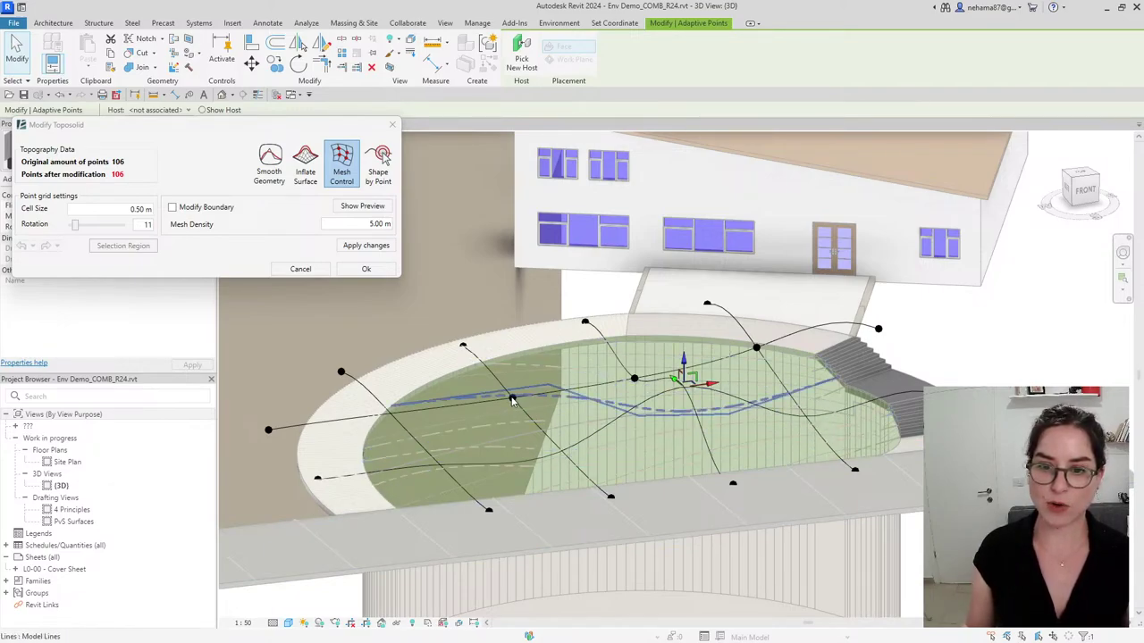
drag(513, 401, 528, 365)
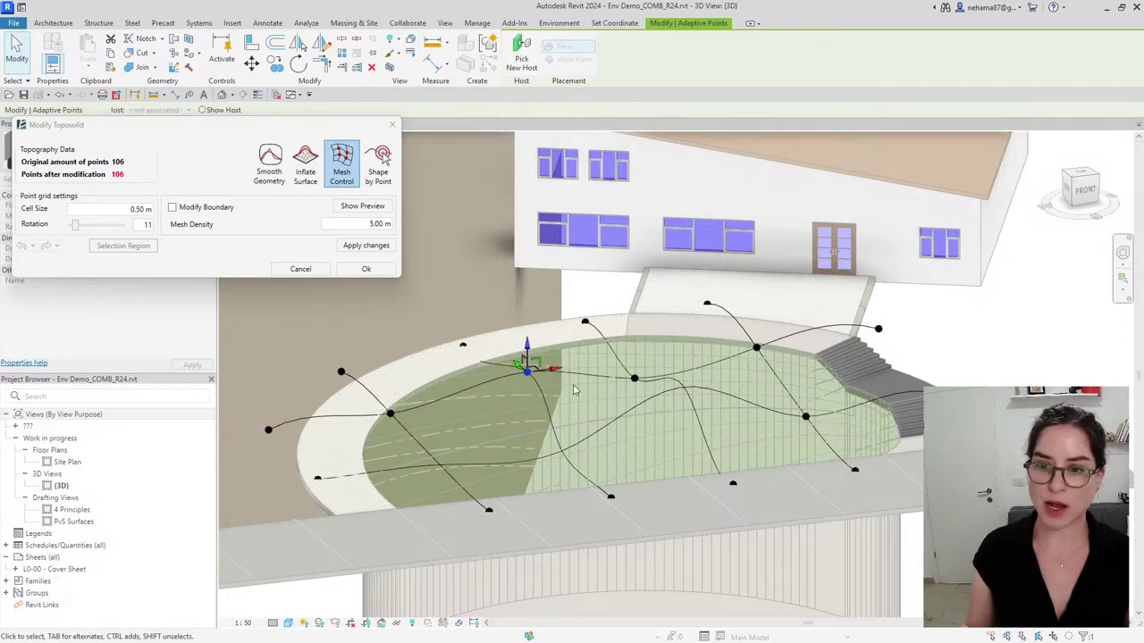
drag(633, 379, 633, 364)
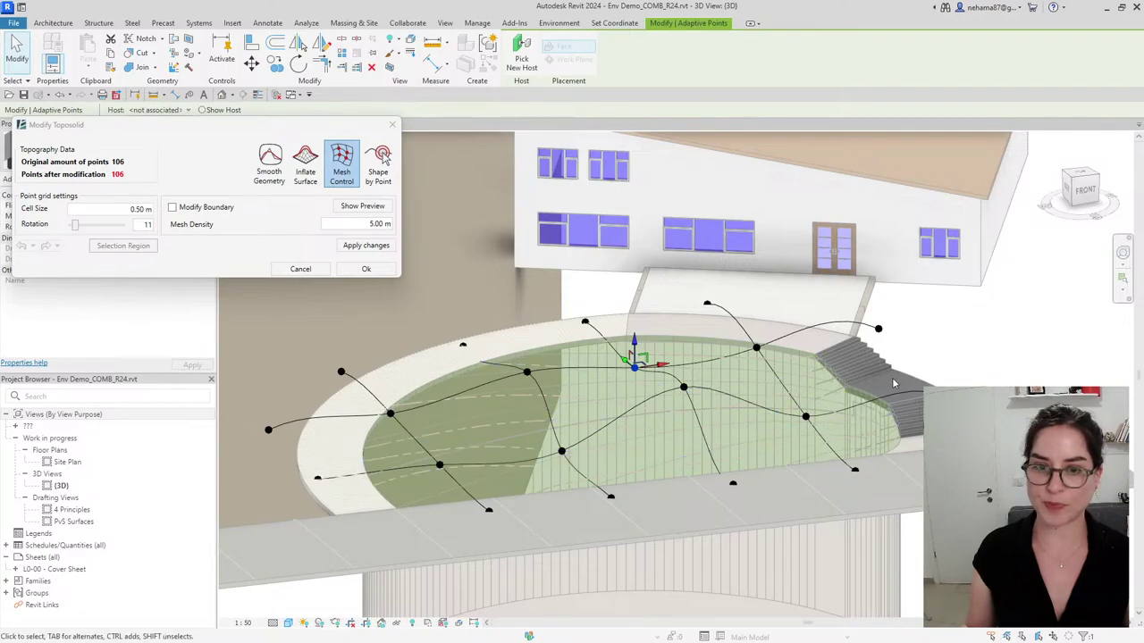
shift+middle_drag(565, 458, 644, 268)
click(357, 206)
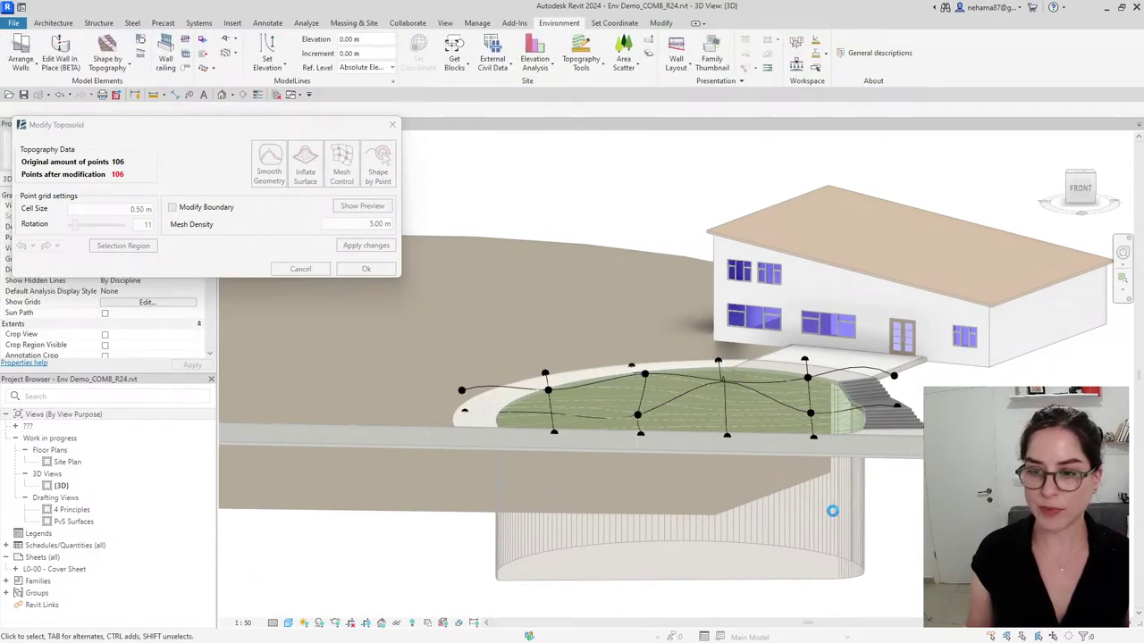
Pull one more mesh point down and outward and preview the mound again
shift+middle_drag(766, 444, 682, 544)
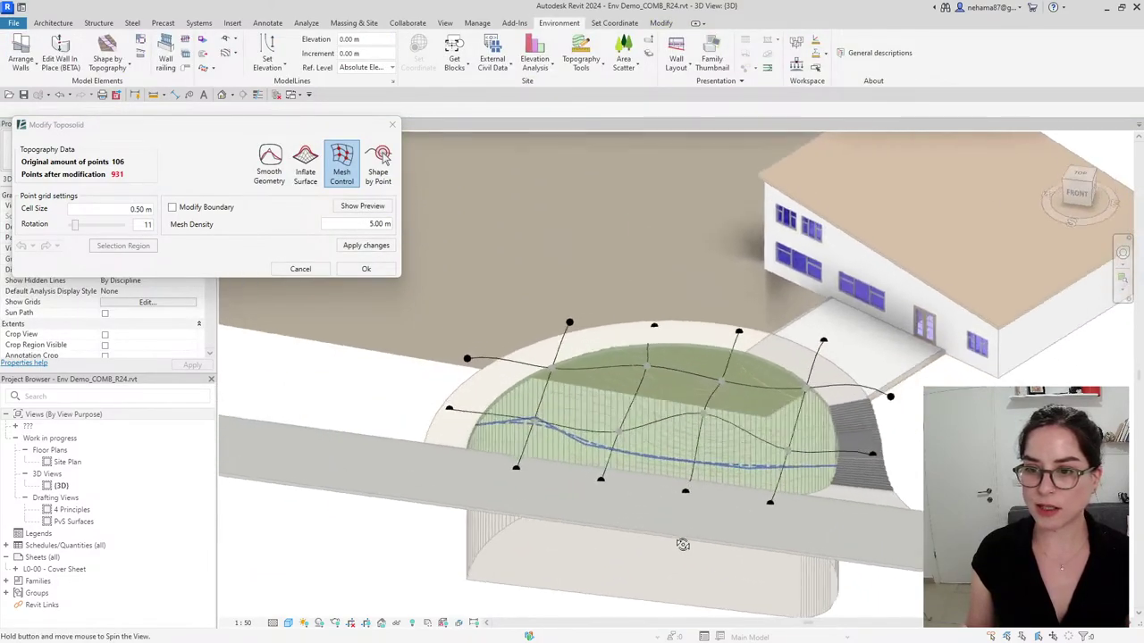
scroll(796, 456, up, 6)
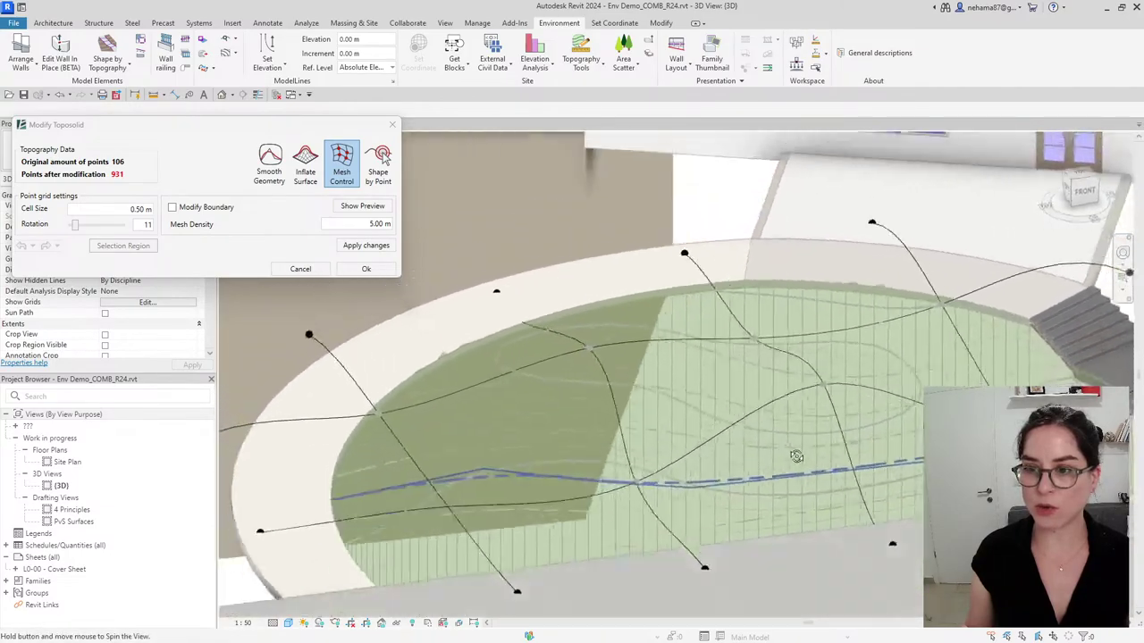
shift+middle_drag(796, 457, 755, 357)
scroll(679, 386, up, 3)
click(773, 352)
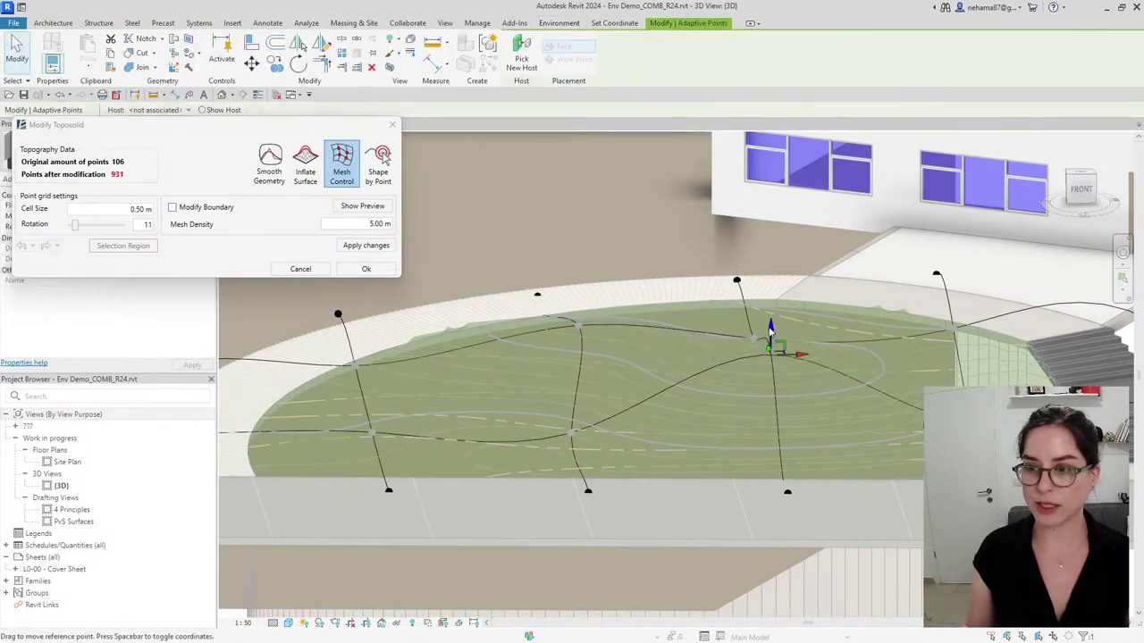
drag(770, 330, 798, 368)
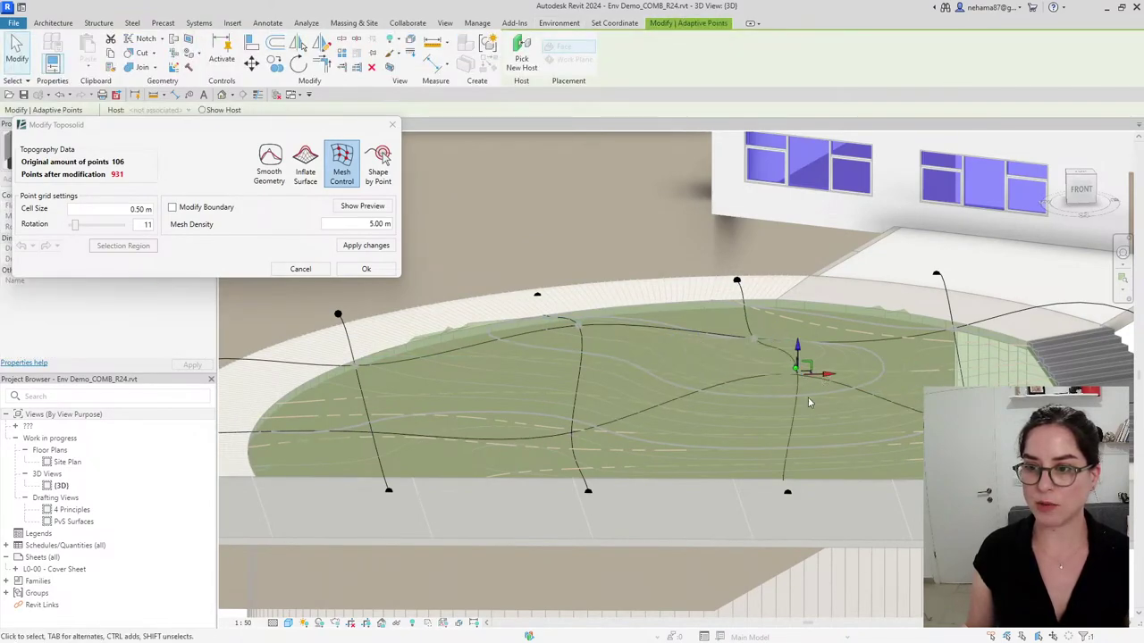
click(805, 540)
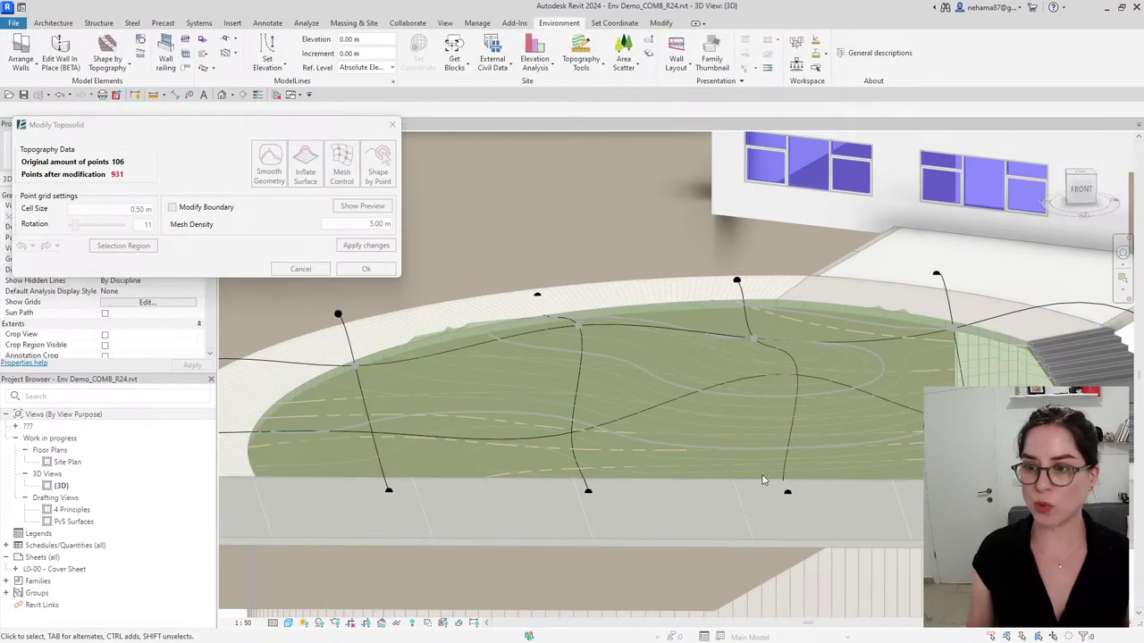
Apply the mesh changes and confirm the Modify Toposolid dialog with Ok
shift+middle_drag(765, 462, 715, 493)
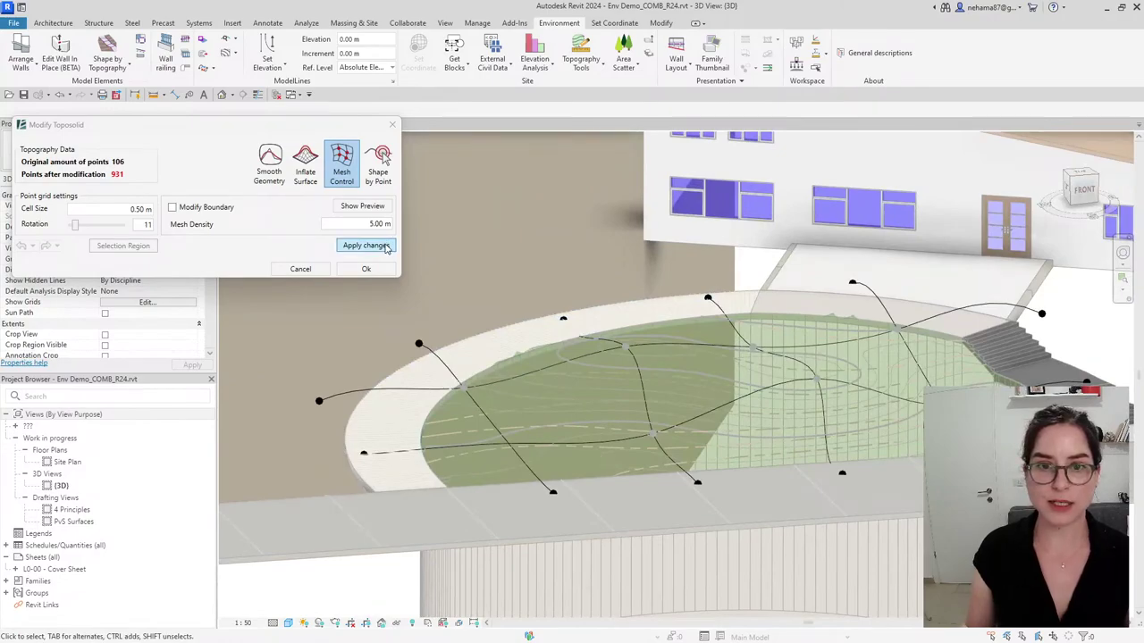
click(387, 246)
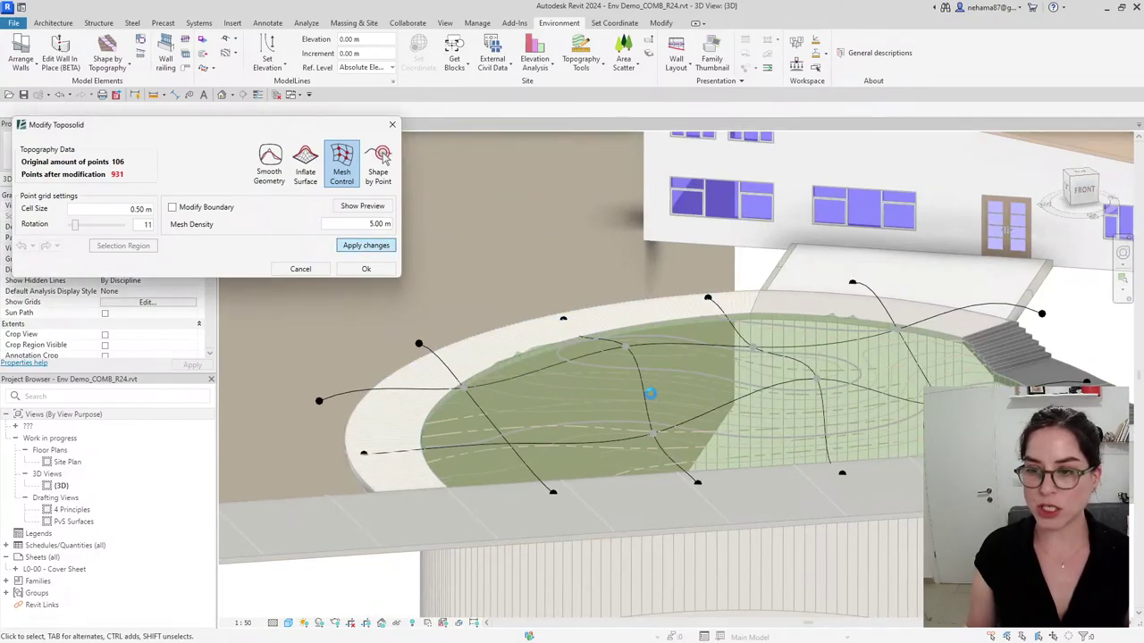
click(374, 270)
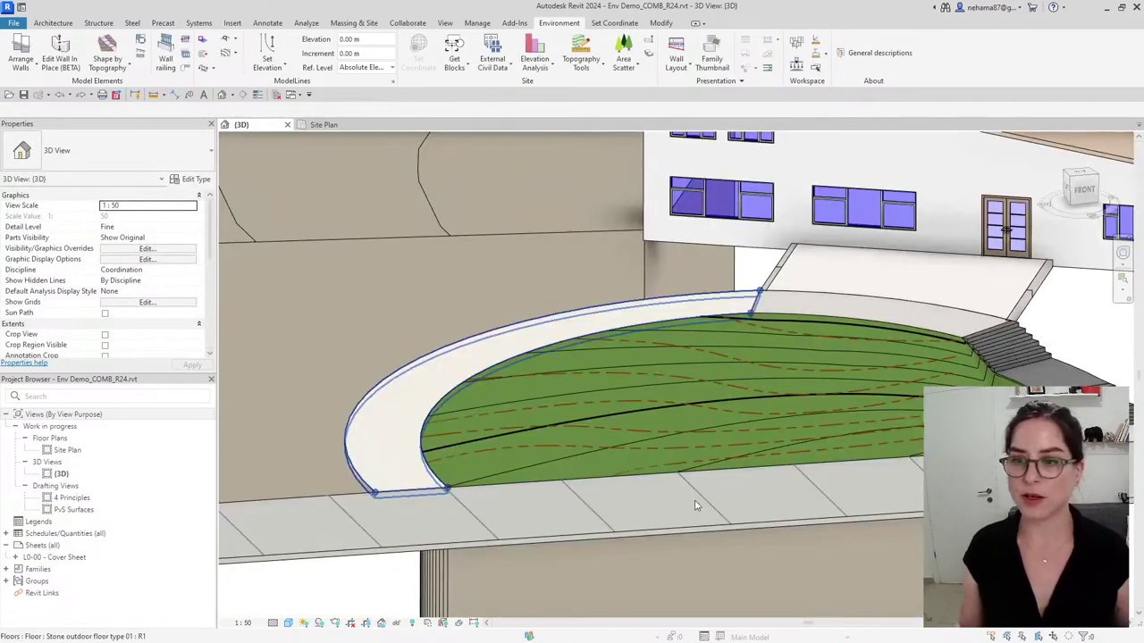
Select the reshaped grassy toposolid to reopen its 931-point topography settings
shift+middle_drag(659, 381, 625, 384)
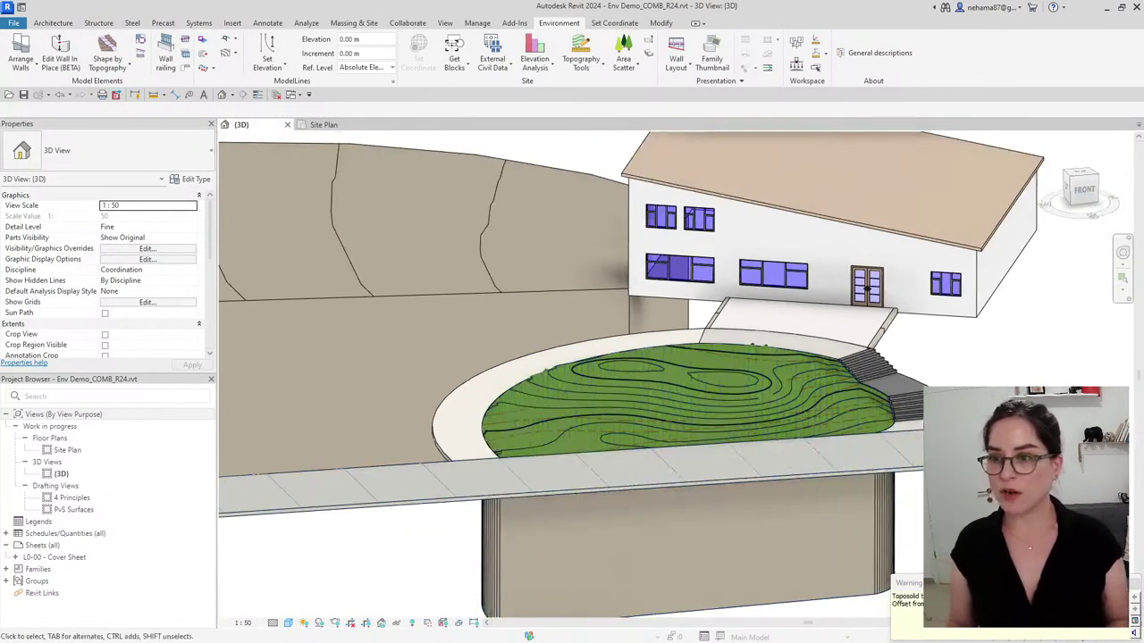
shift+middle_drag(865, 288, 833, 266)
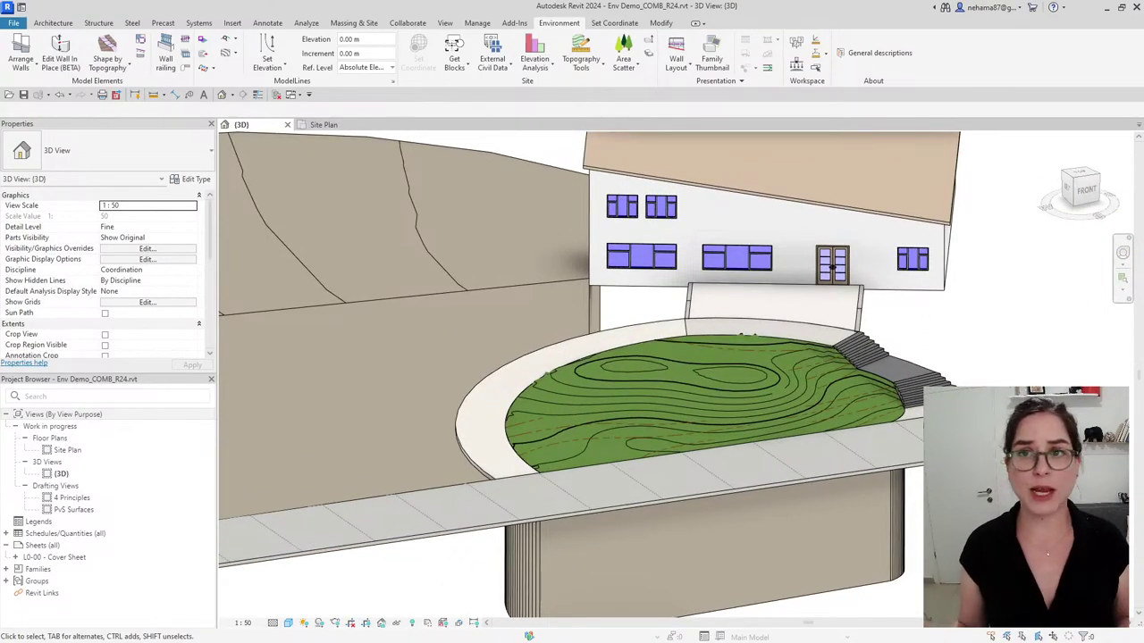
click(691, 415)
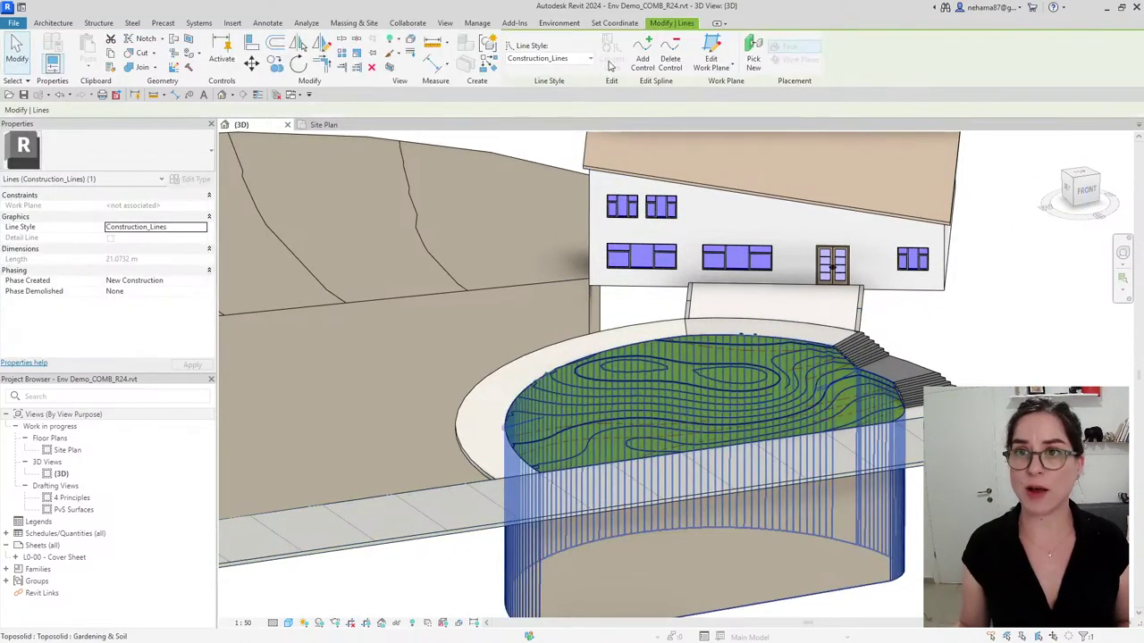
click(559, 22)
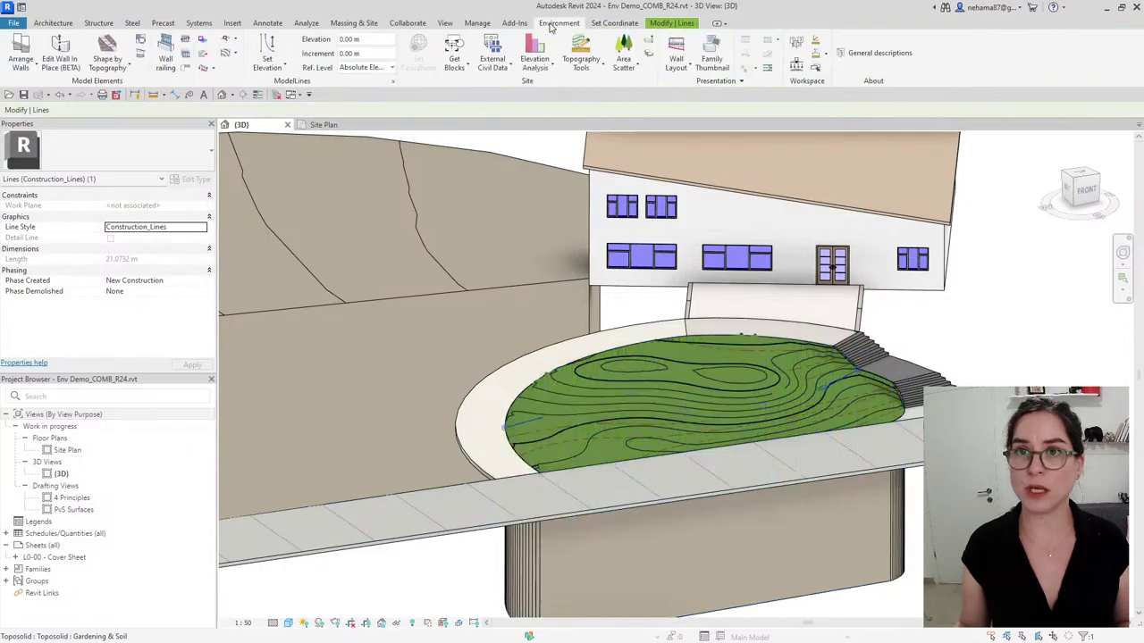
click(676, 373)
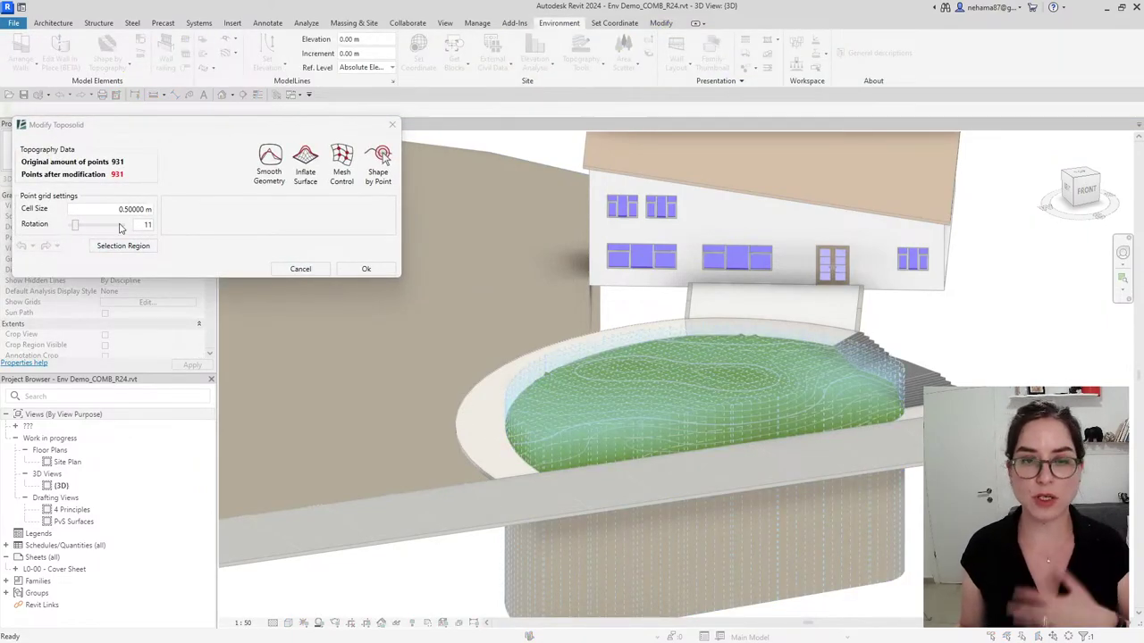
Close the topography settings and inspect the toposolid's points via Modify Sub Elements
click(391, 124)
scroll(995, 546, up, 2)
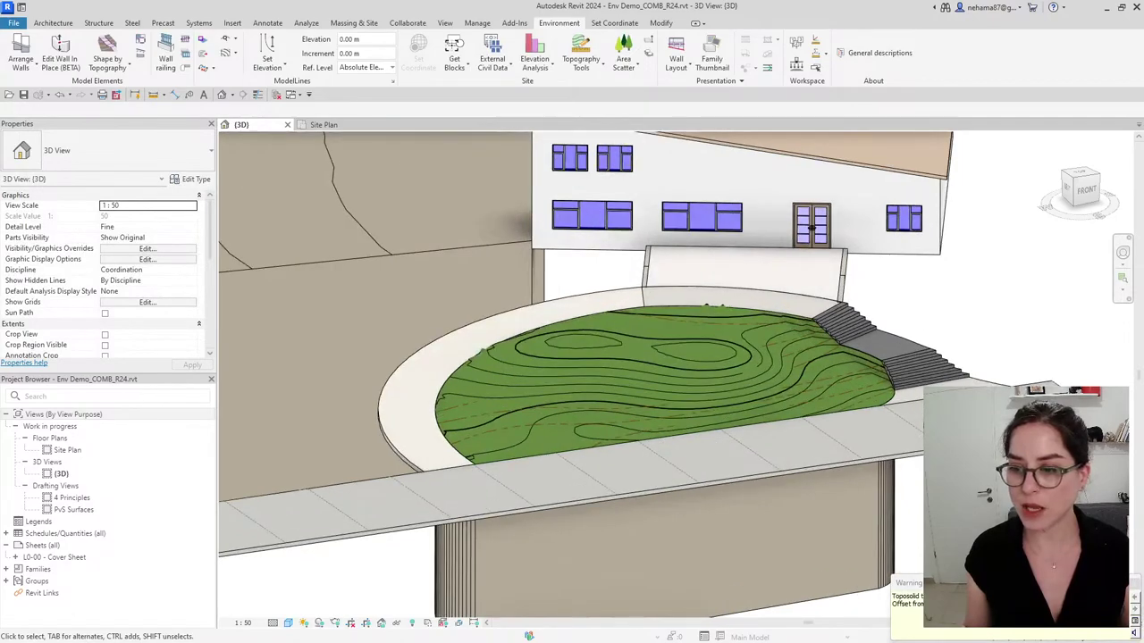
click(689, 366)
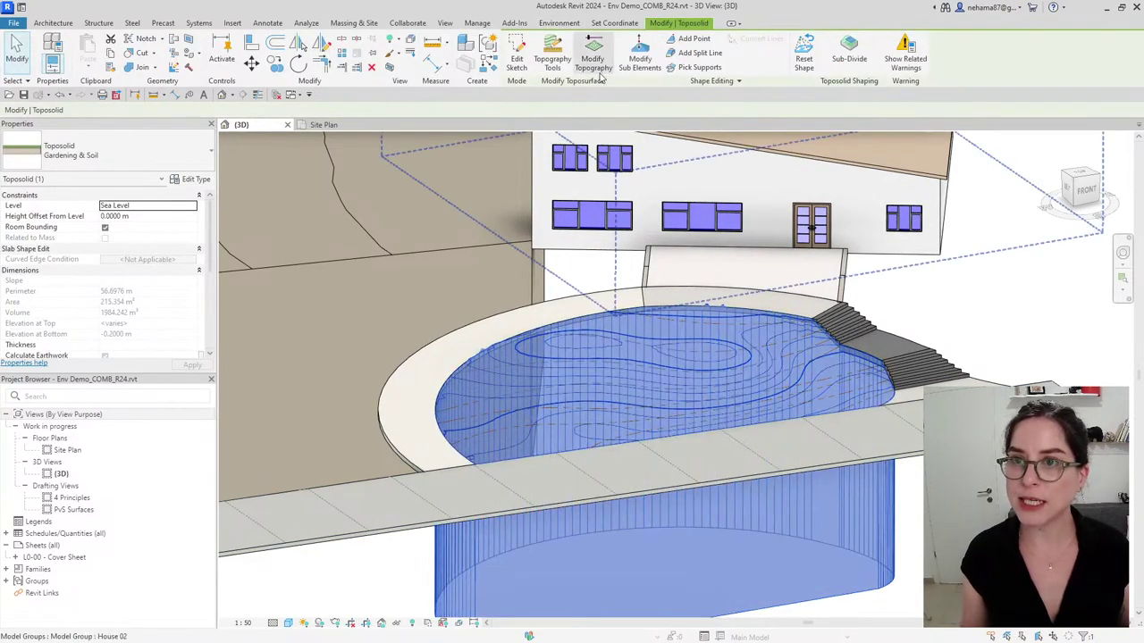
click(640, 55)
shift+middle_drag(885, 302, 957, 296)
shift+middle_drag(822, 453, 894, 325)
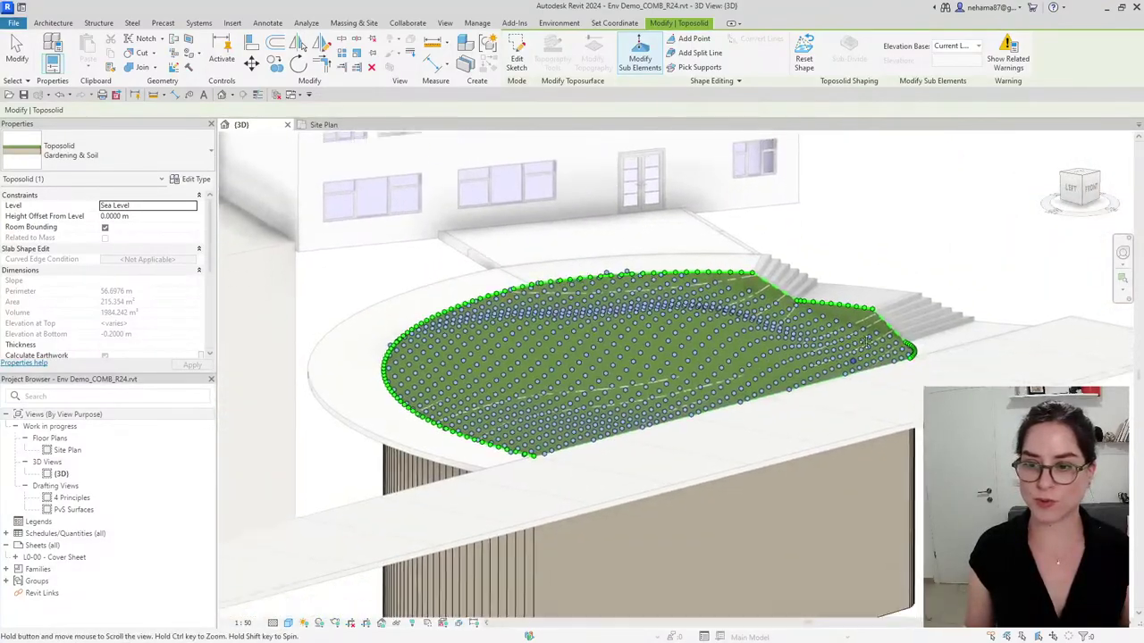
scroll(896, 327, down, 3)
shift+middle_drag(1012, 335, 894, 408)
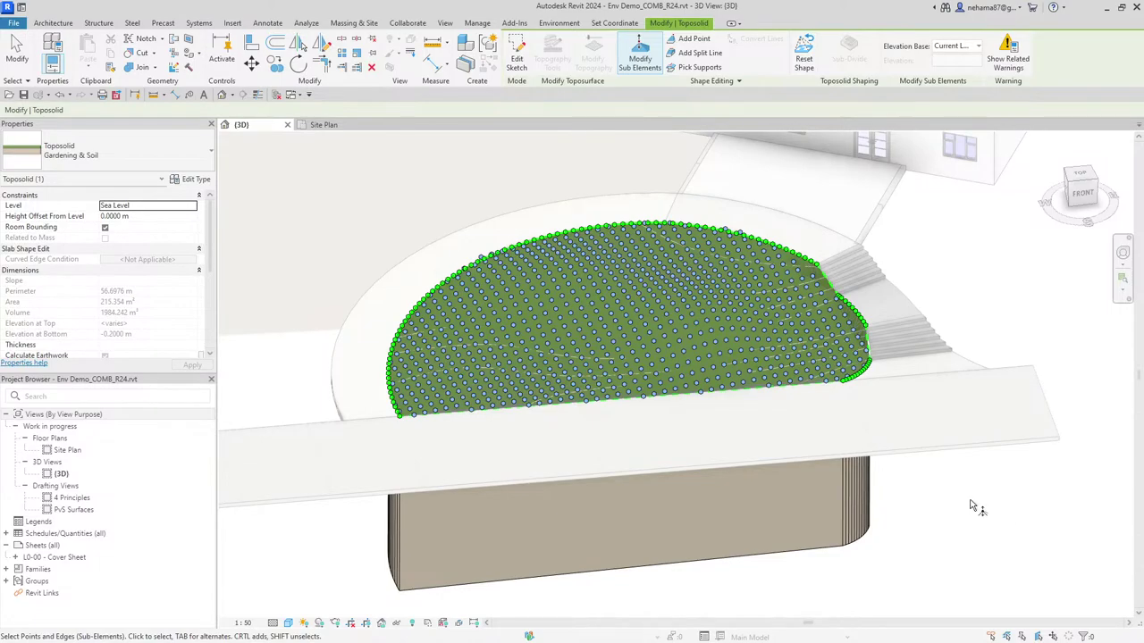
Exit point editing and zoom out to show the whole site
key(Escape)
key(Escape)
scroll(971, 502, down, 5)
shift+middle_drag(804, 429, 749, 352)
Switch to the Floor Pattern Toposolid 02 project window and pan the sloped slab
mouse_move(871, 635)
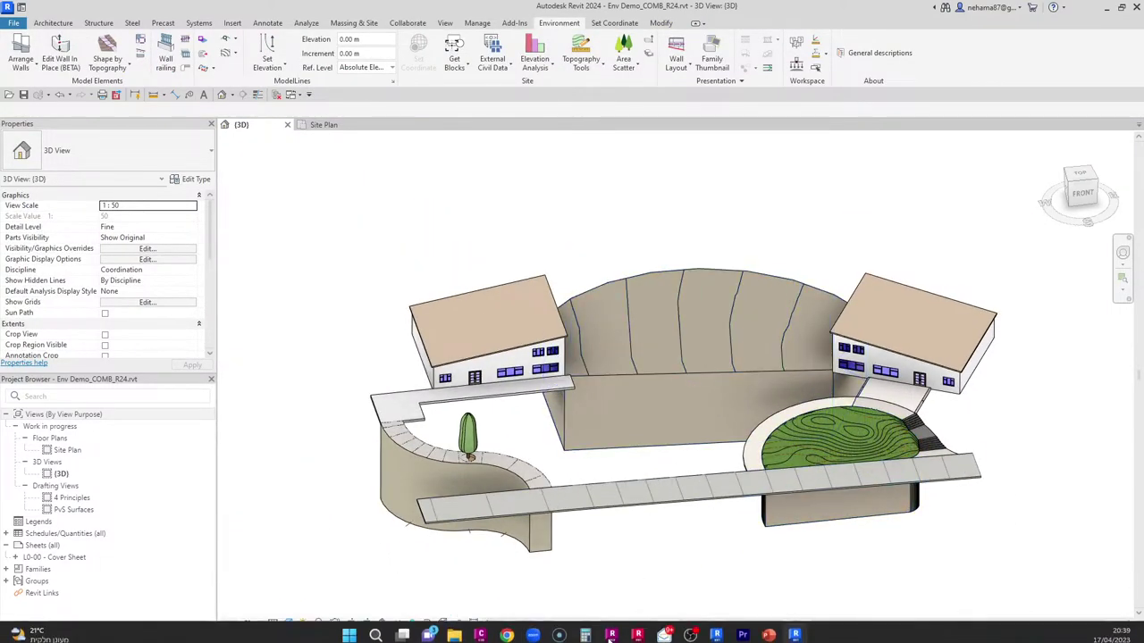
mouse_move(794, 633)
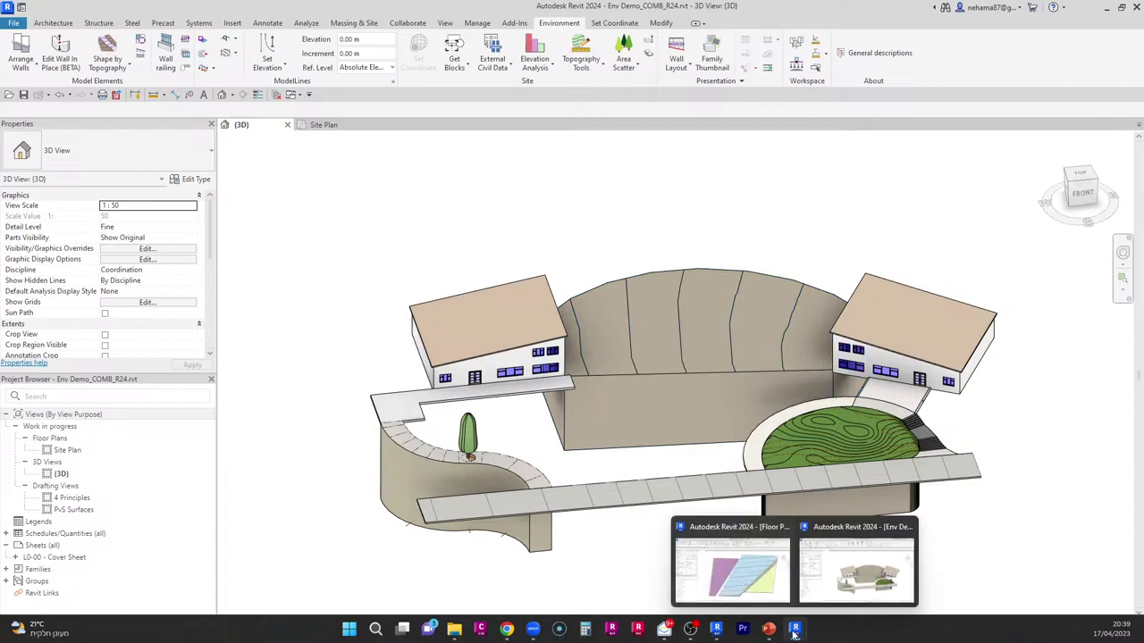
click(727, 567)
middle_drag(963, 444, 771, 465)
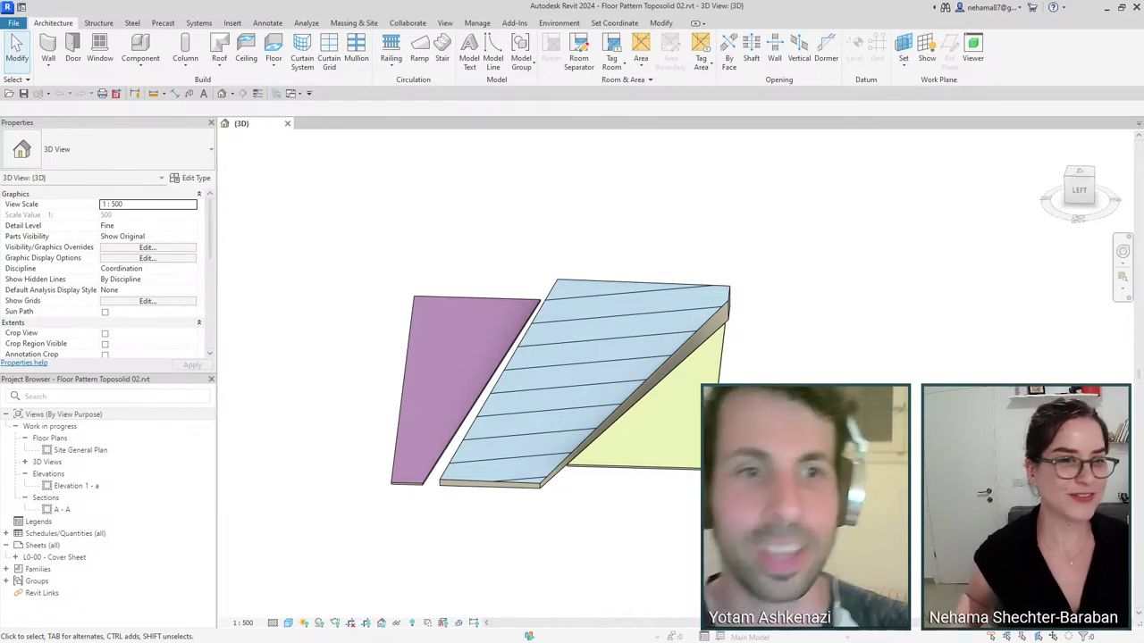
Switch back to the Env Demo_COMB_R24 Revit window from the taskbar preview
mouse_move(795, 633)
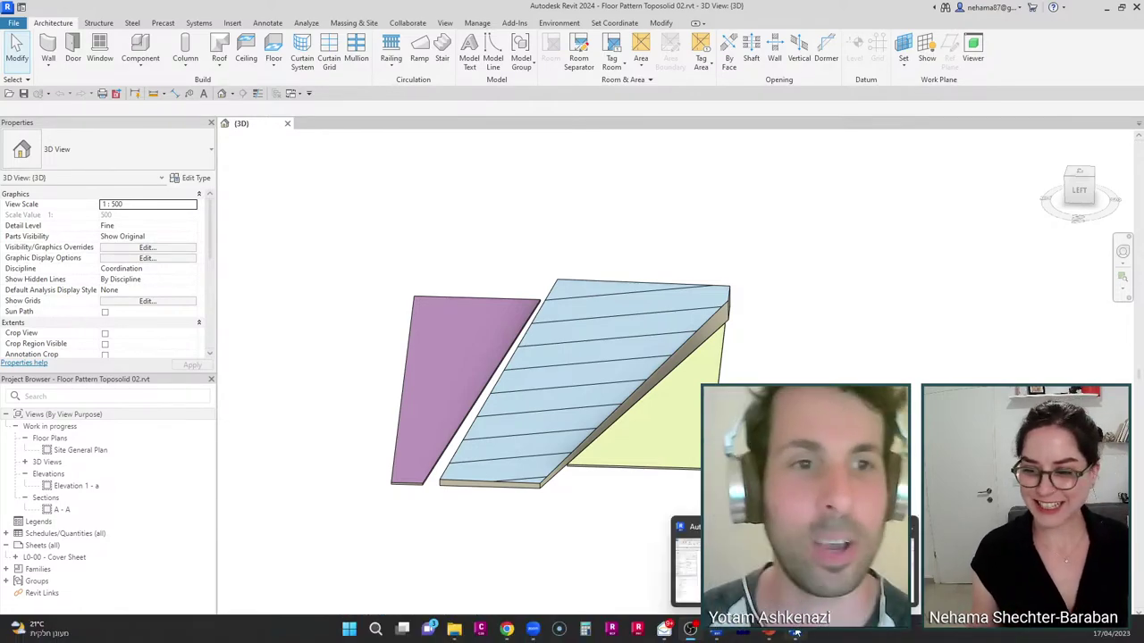
click(792, 563)
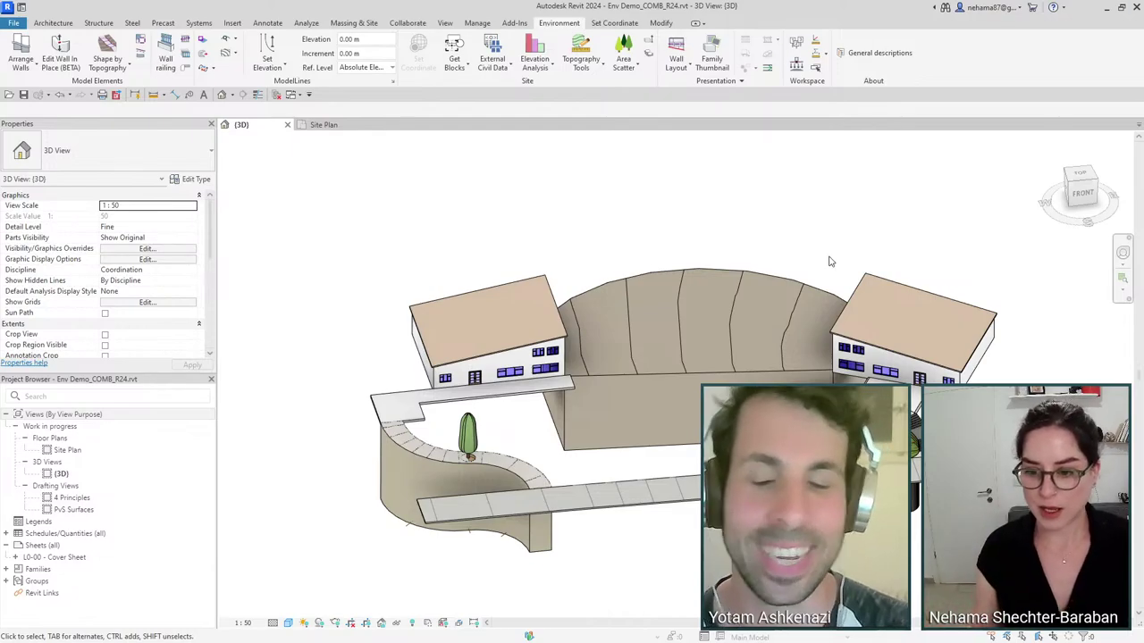
Switch to the Floor Pattern Toposolid 02 project window from the taskbar preview
mouse_move(795, 633)
click(706, 559)
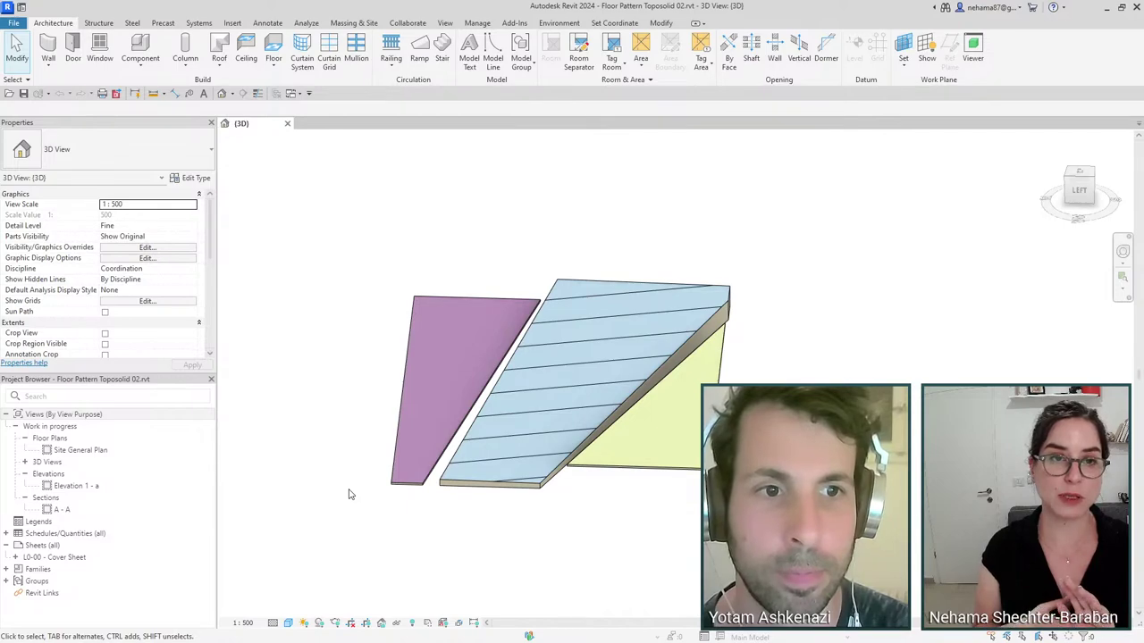
Select the blue Paving type 03 toposolid and launch its Topography Tools
click(566, 24)
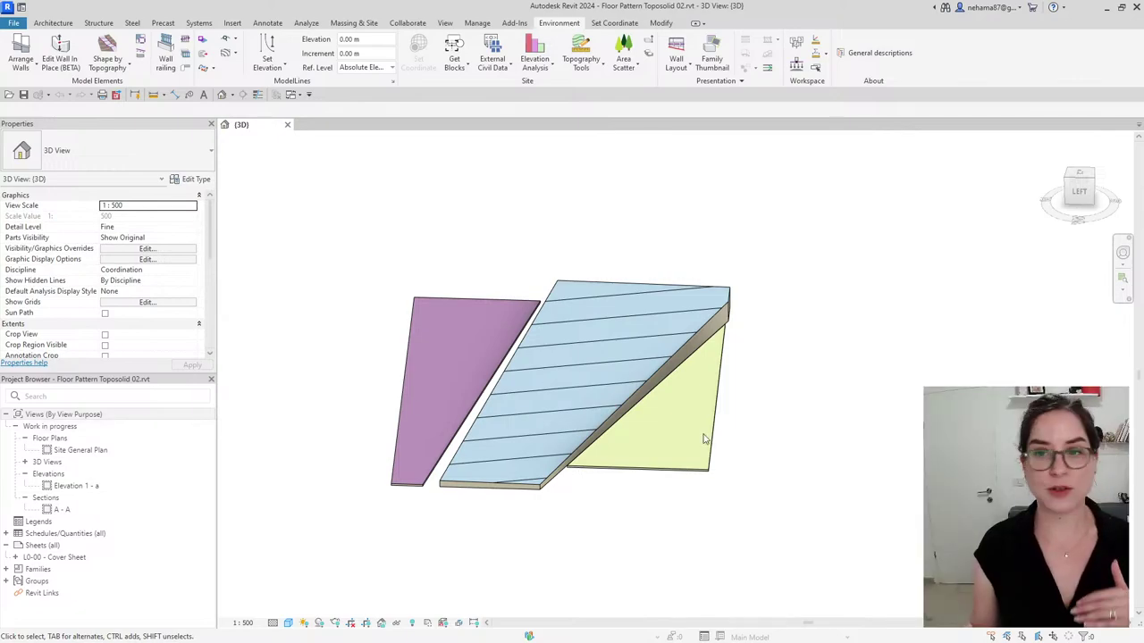
scroll(767, 446, up, 1)
middle_drag(767, 446, 904, 426)
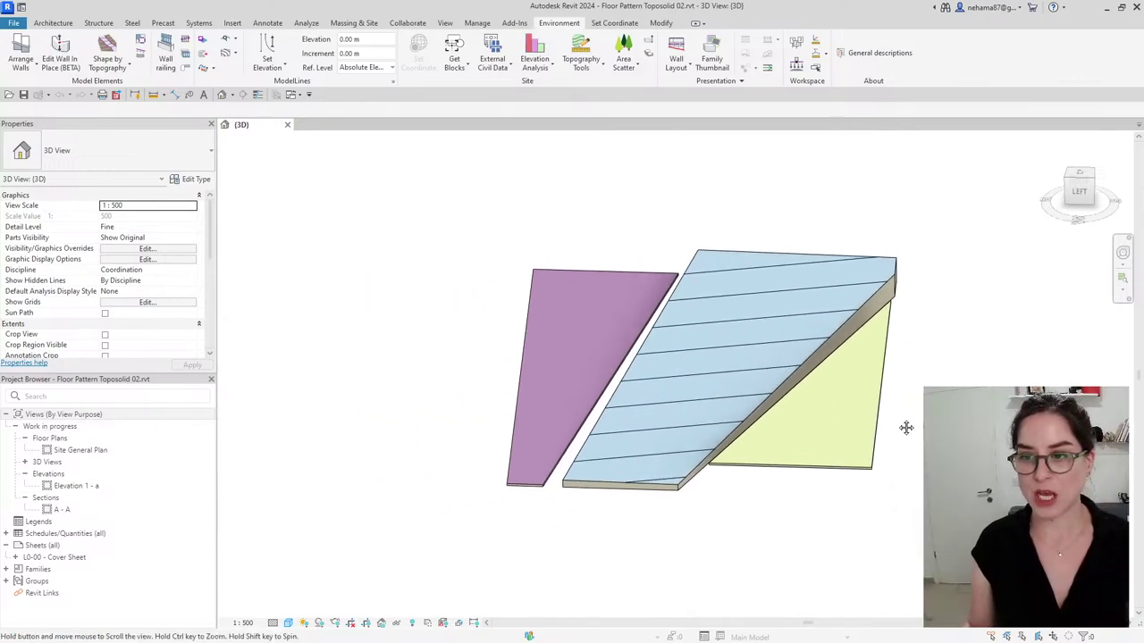
click(773, 379)
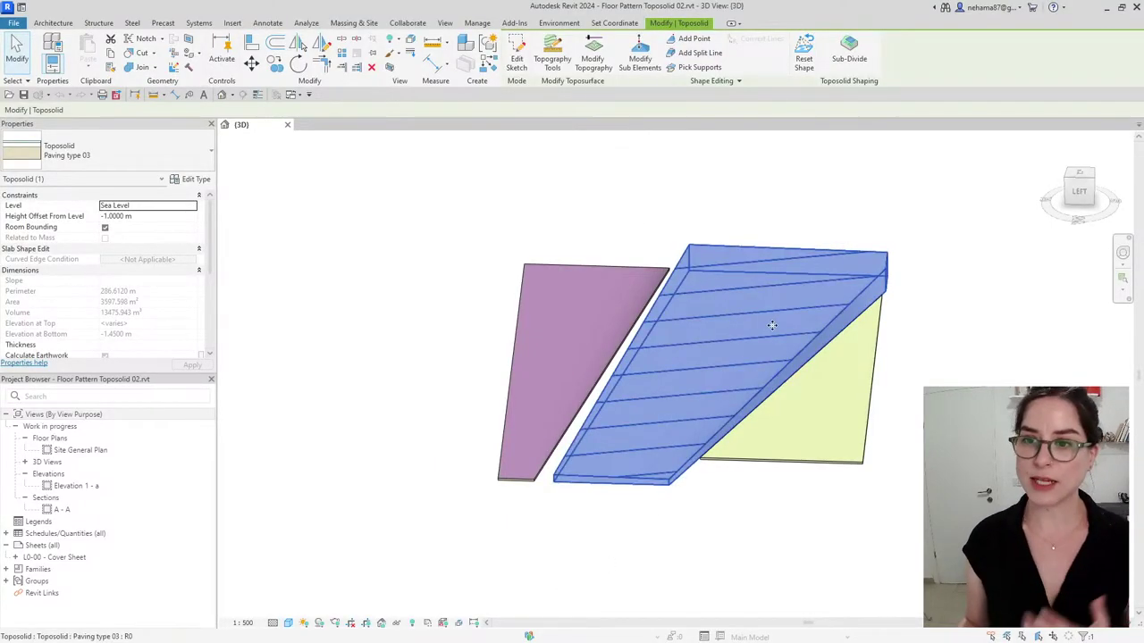
click(706, 507)
shift+middle_drag(706, 515, 674, 505)
click(674, 506)
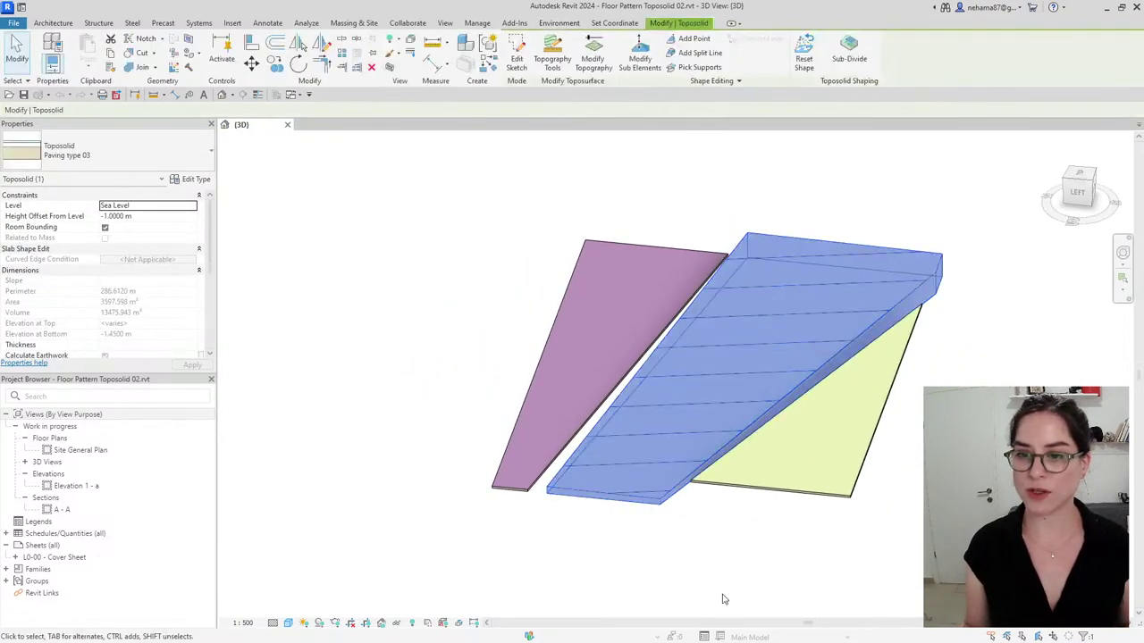
click(552, 45)
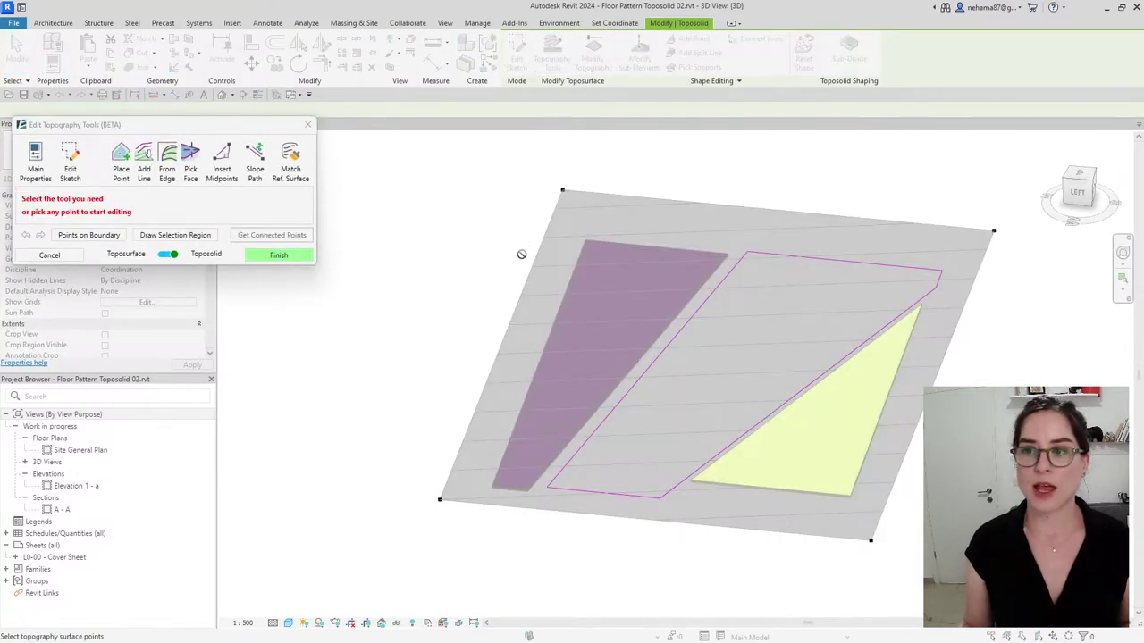
scroll(685, 422, down, 3)
shift+middle_drag(823, 439, 897, 514)
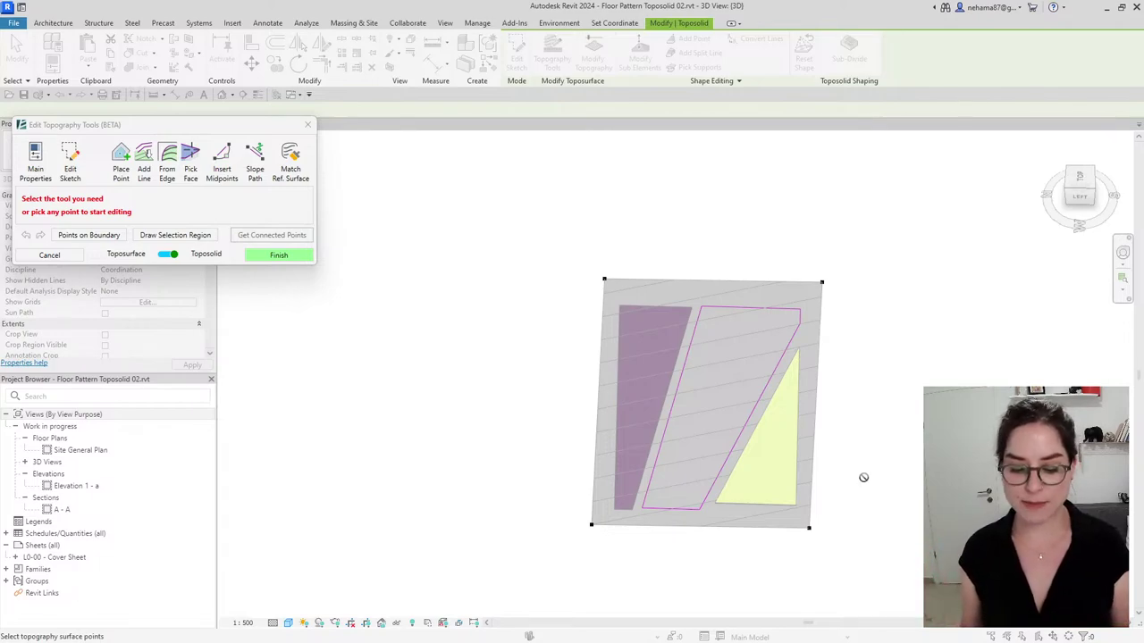
click(689, 472)
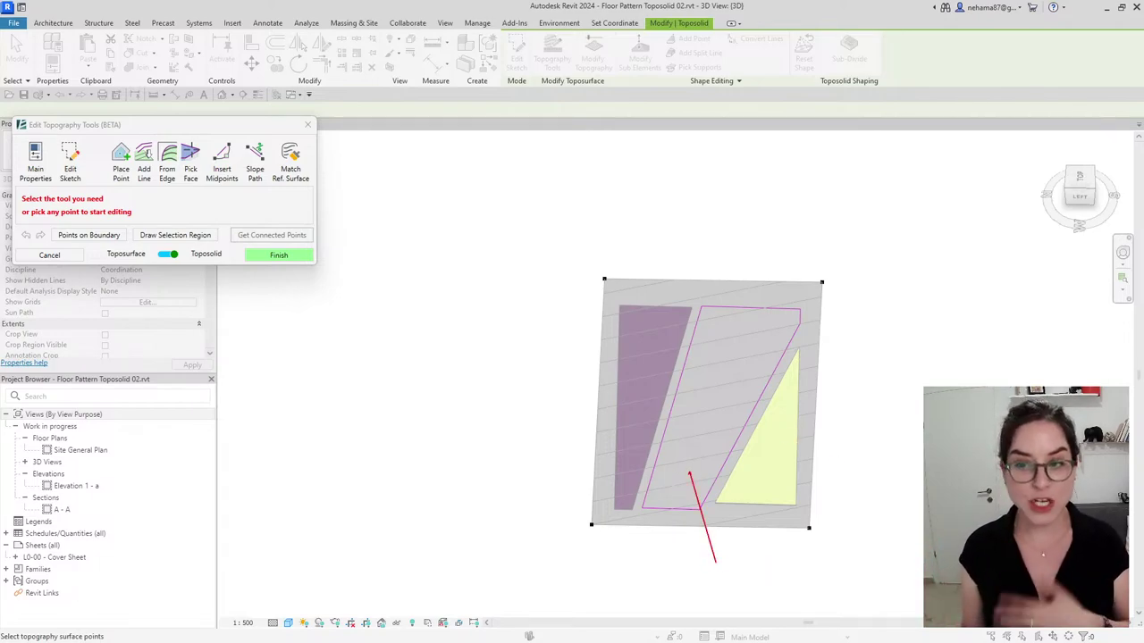
click(819, 281)
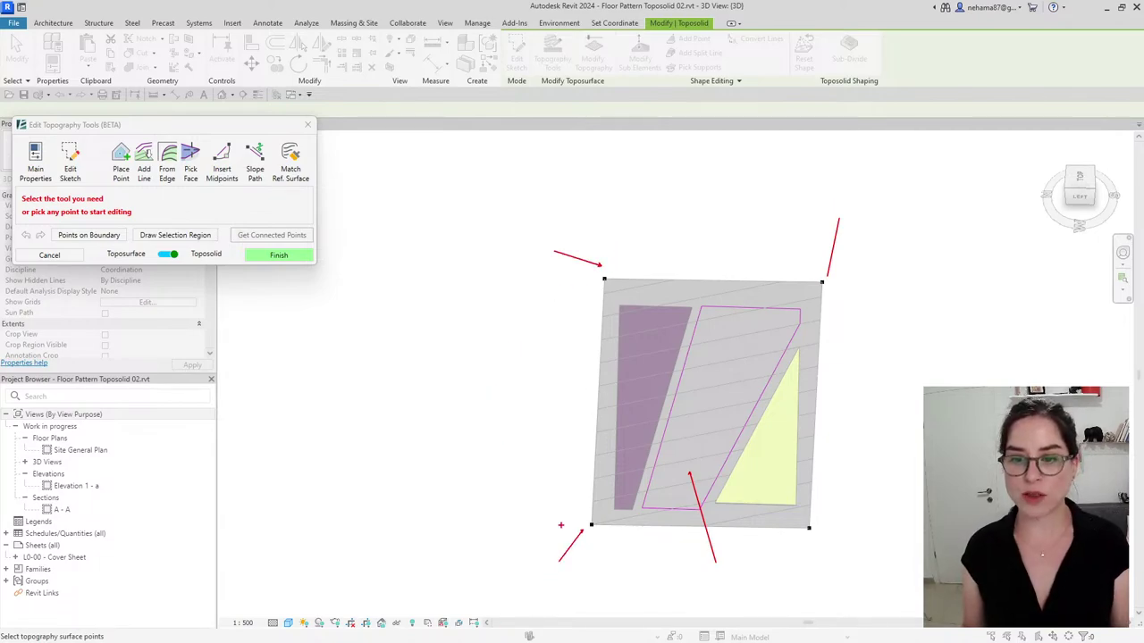
key(Escape)
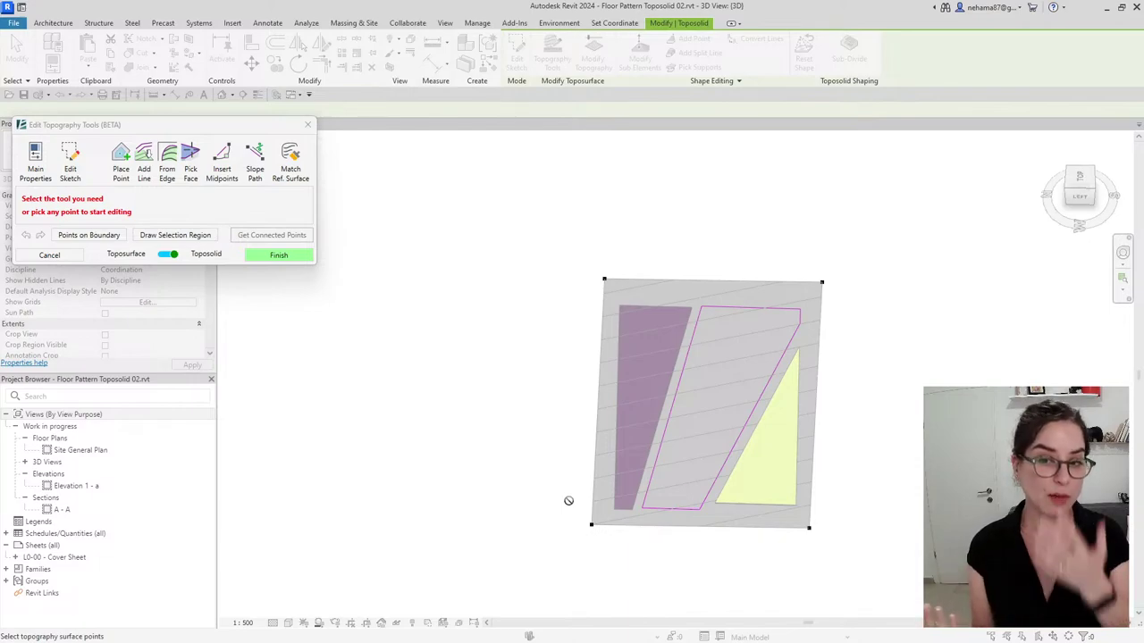
scroll(750, 429, up, 2)
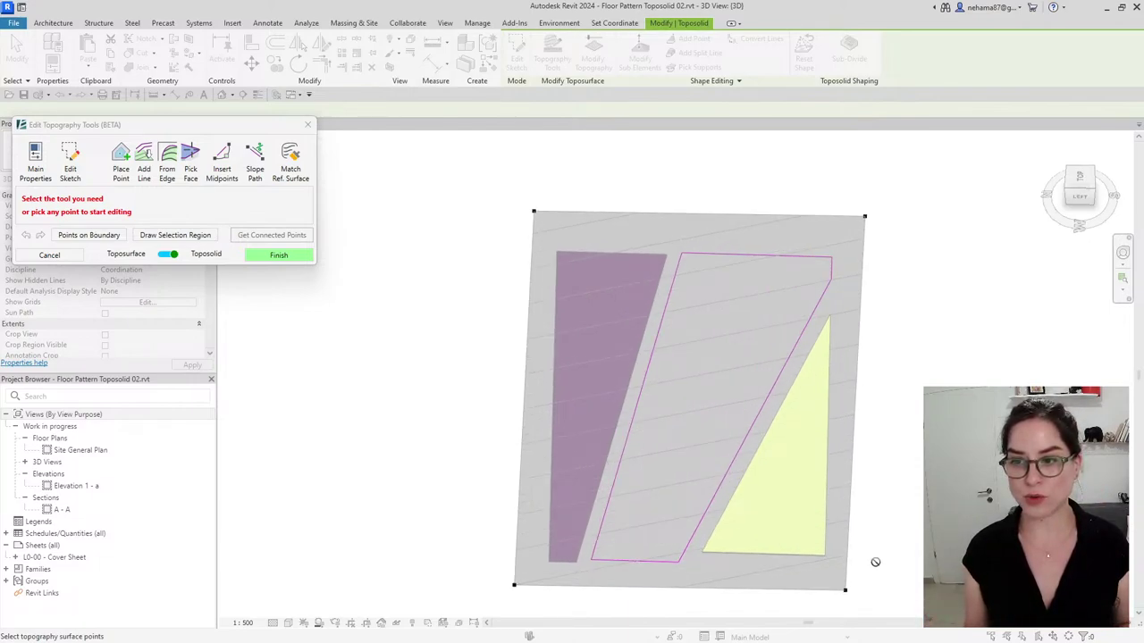
shift+middle_drag(875, 559, 853, 495)
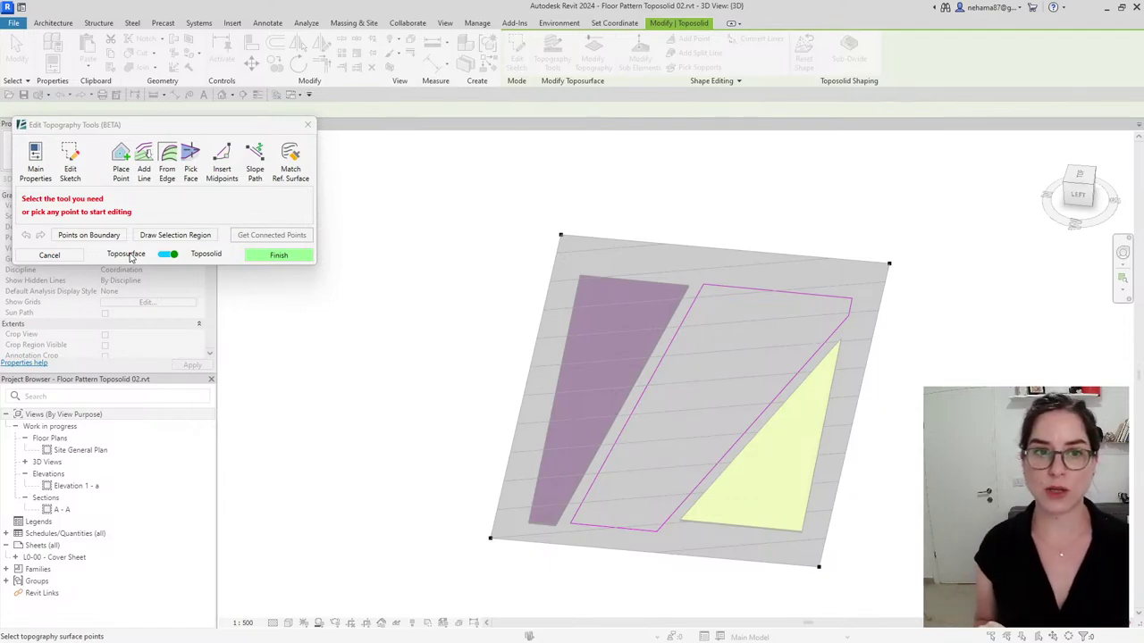
Finish Topography Tools without changes and reselect the striped paving toposolid from above
click(277, 257)
scroll(417, 322, down, 2)
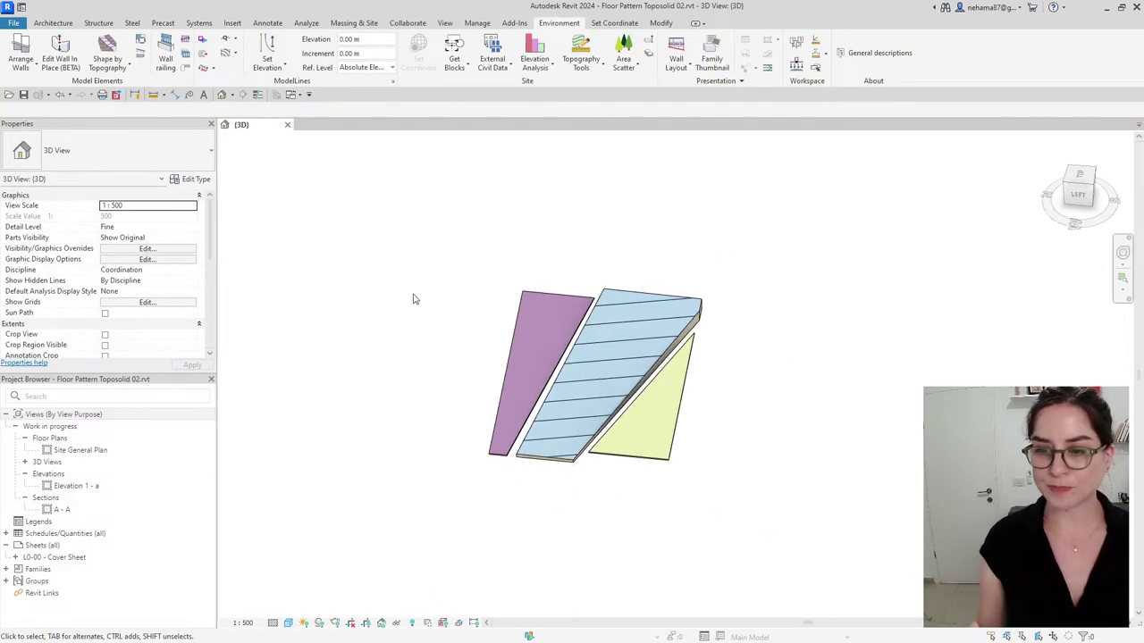
shift+middle_drag(616, 384, 647, 444)
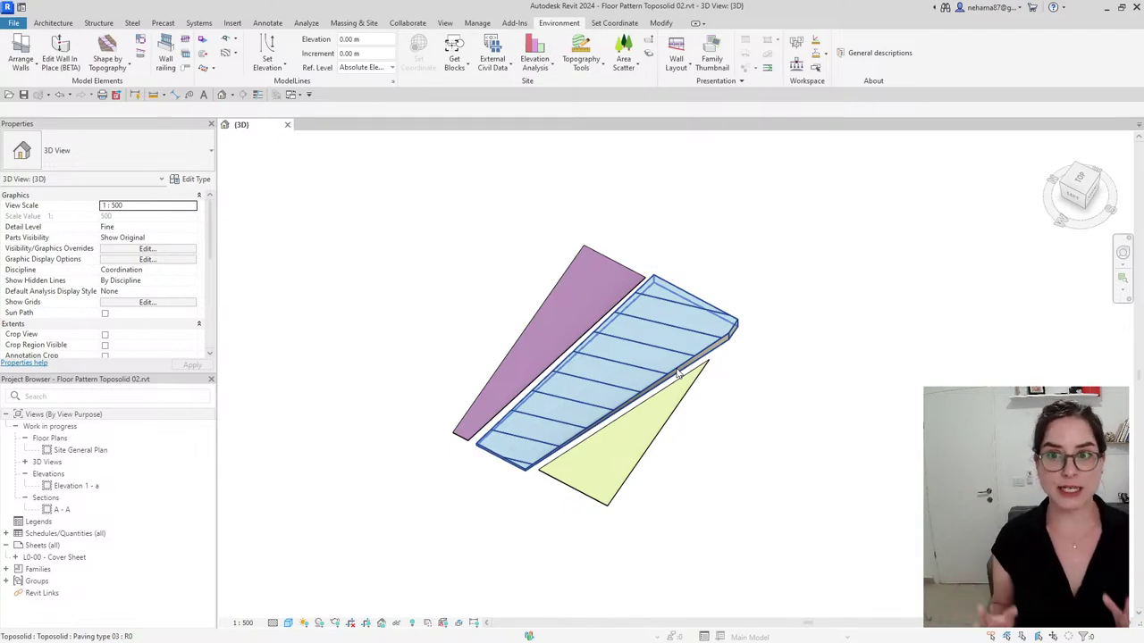
click(677, 376)
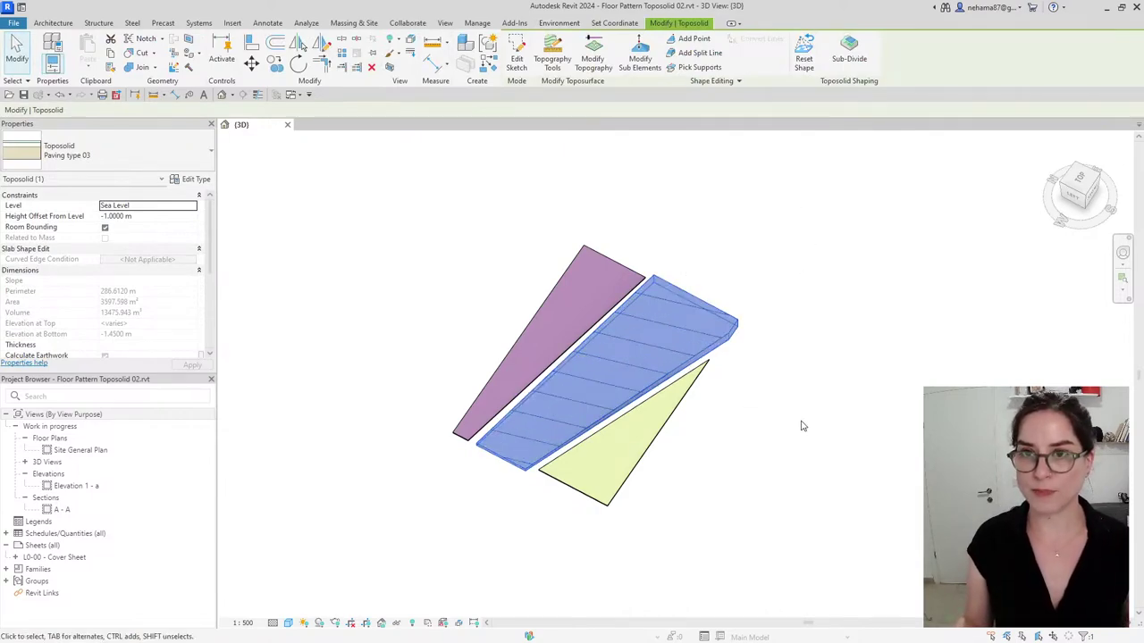
Start editing the paving toposolid's boundary sketch, accepting the warning, in Top view
click(519, 60)
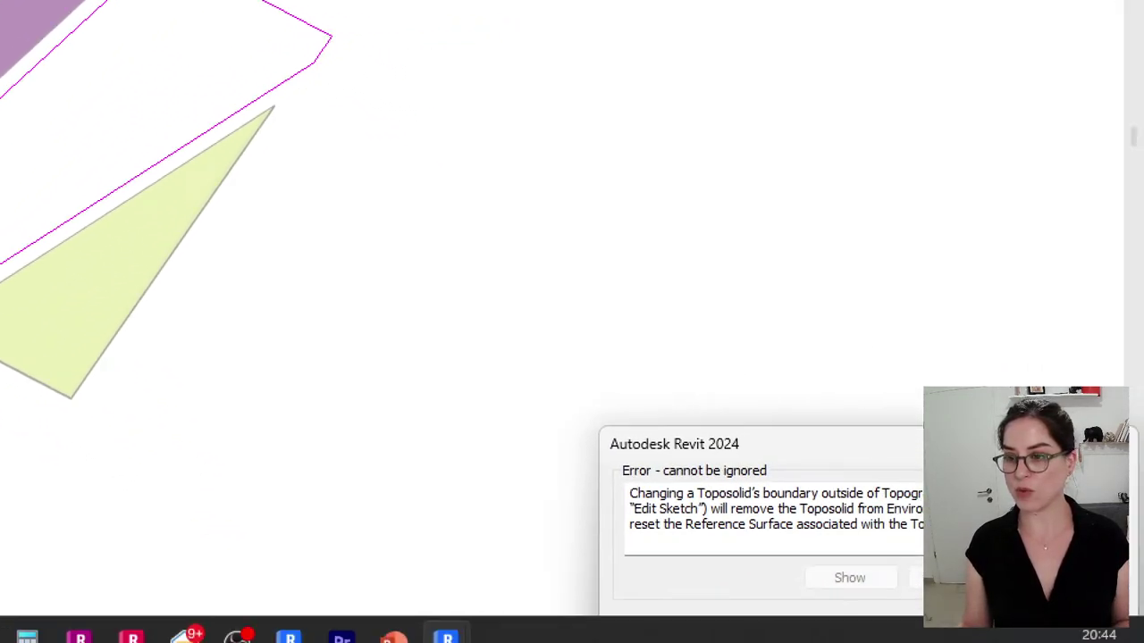
mouse_move(563, 417)
mouse_down()
mouse_move(577, 531)
mouse_move(923, 583)
mouse_move(923, 615)
mouse_move(923, 601)
mouse_up()
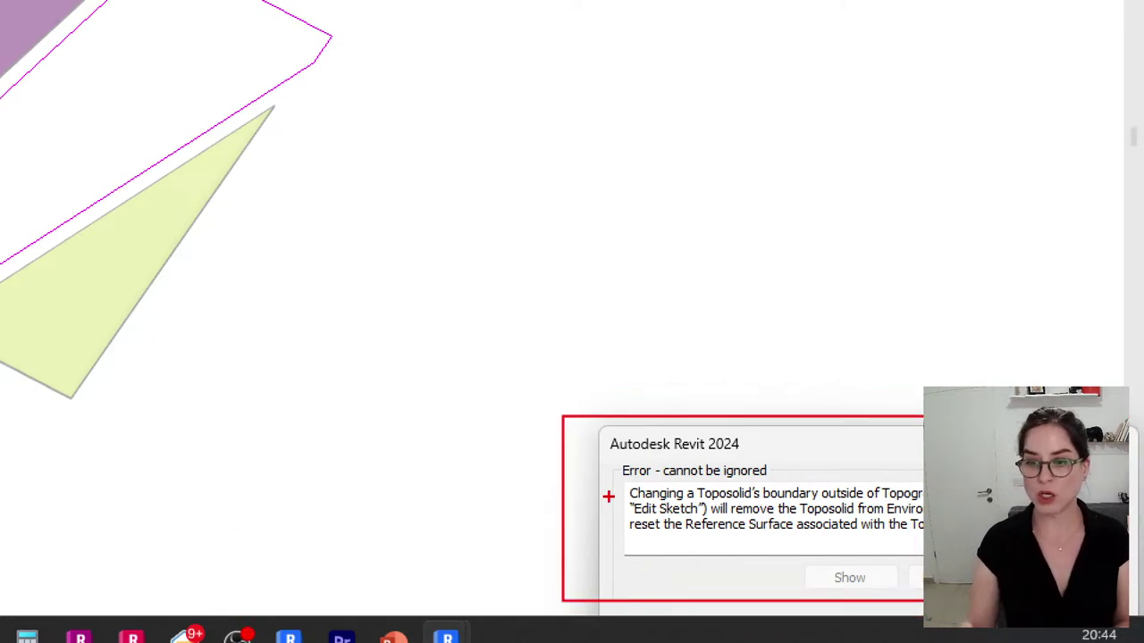
mouse_move(621, 511)
mouse_down()
mouse_move(776, 541)
mouse_move(881, 539)
mouse_move(864, 540)
mouse_up()
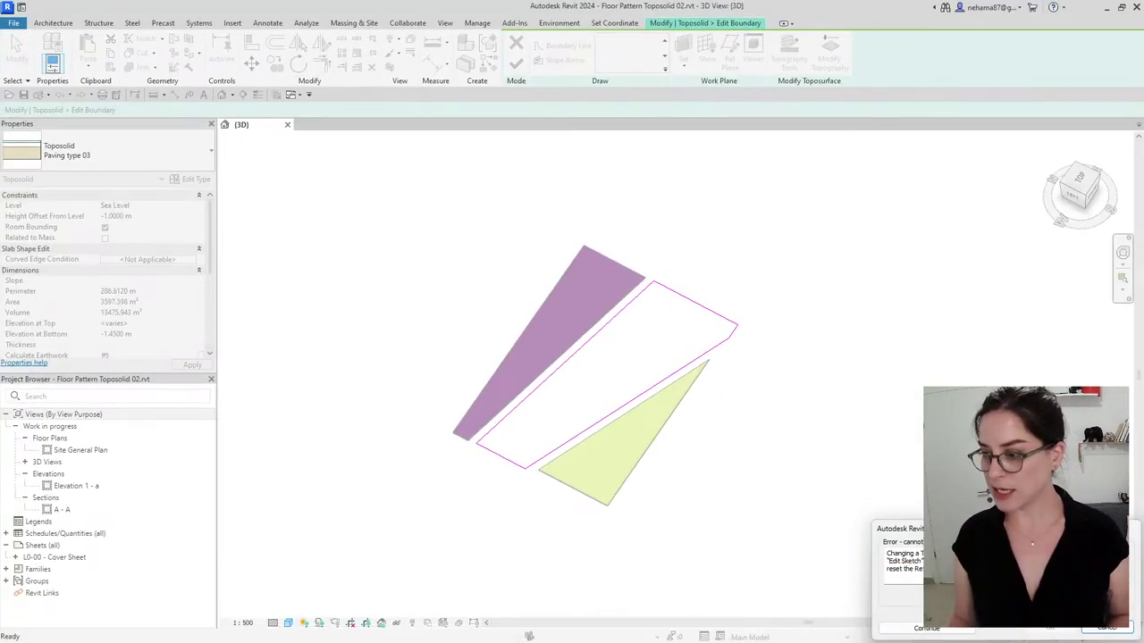
click(927, 628)
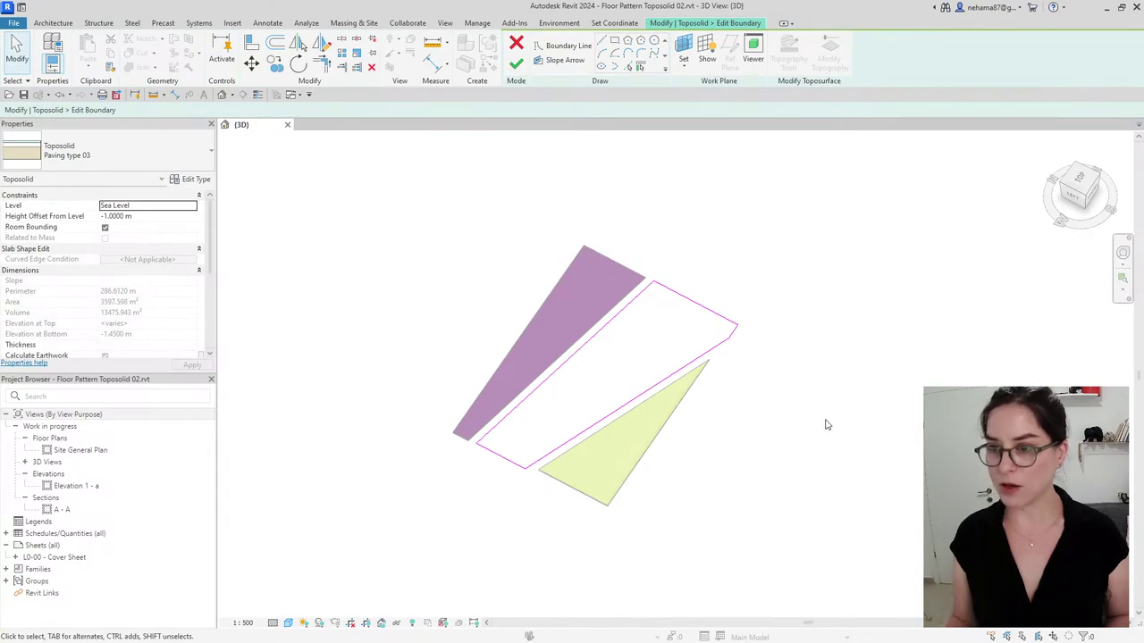
click(1083, 179)
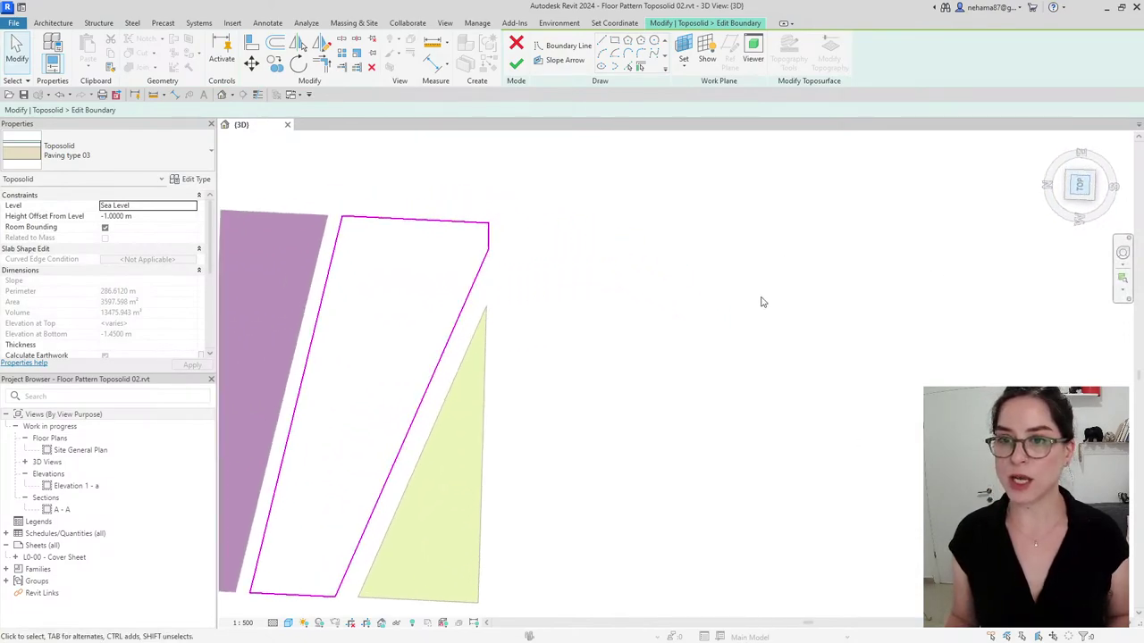
Draw new boundary lines bulging the right edge out toward the yellow triangle
click(602, 41)
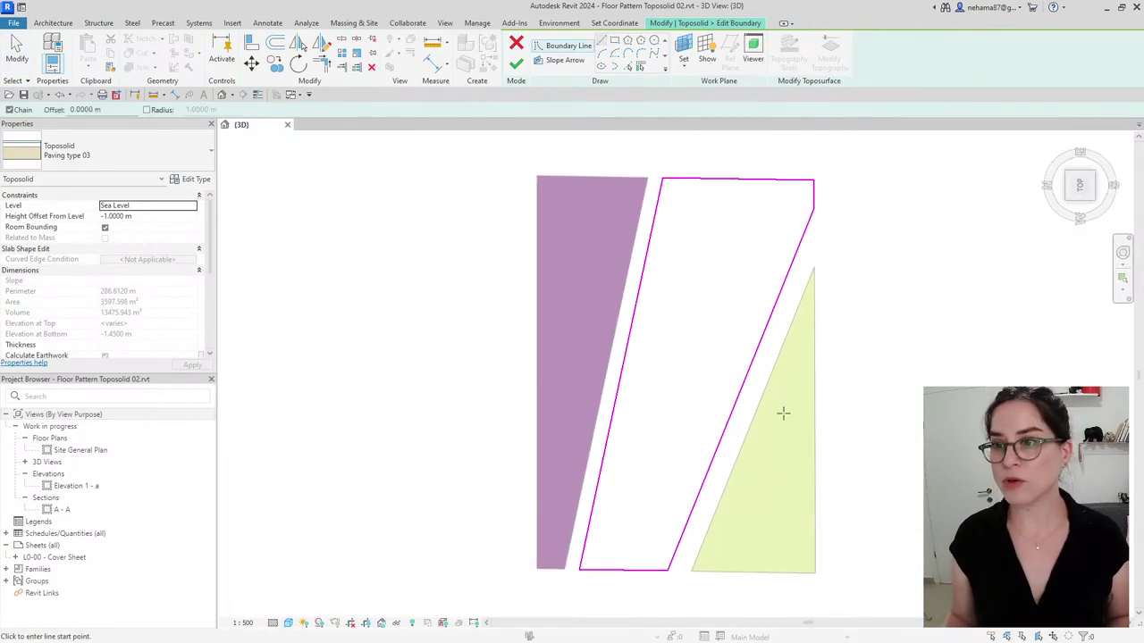
scroll(784, 411, up, 2)
click(762, 270)
click(782, 308)
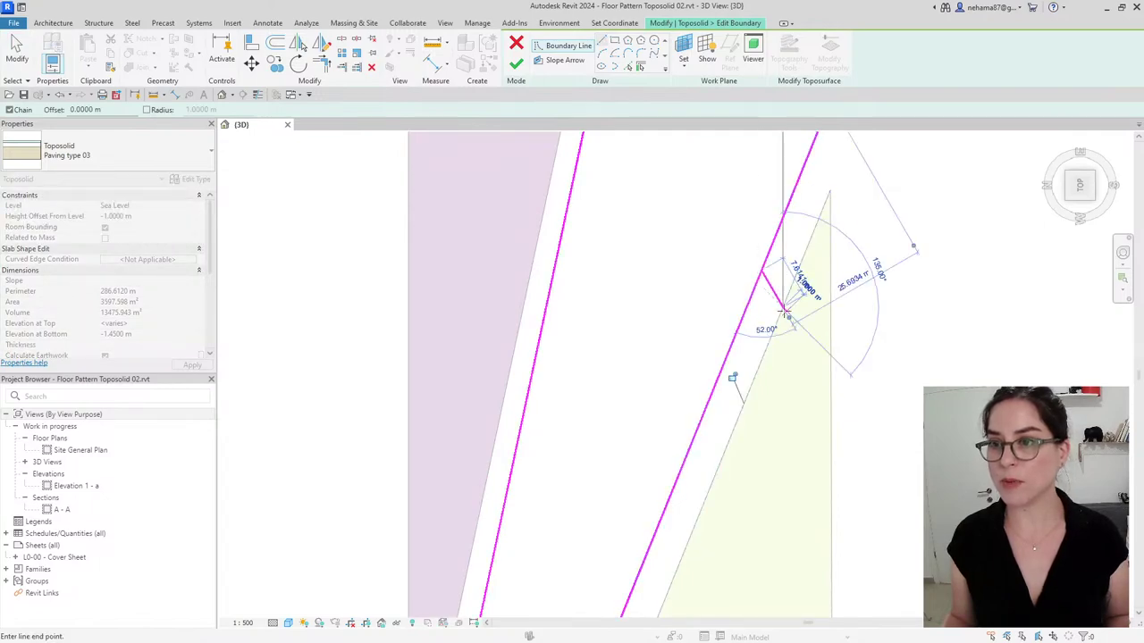
click(725, 447)
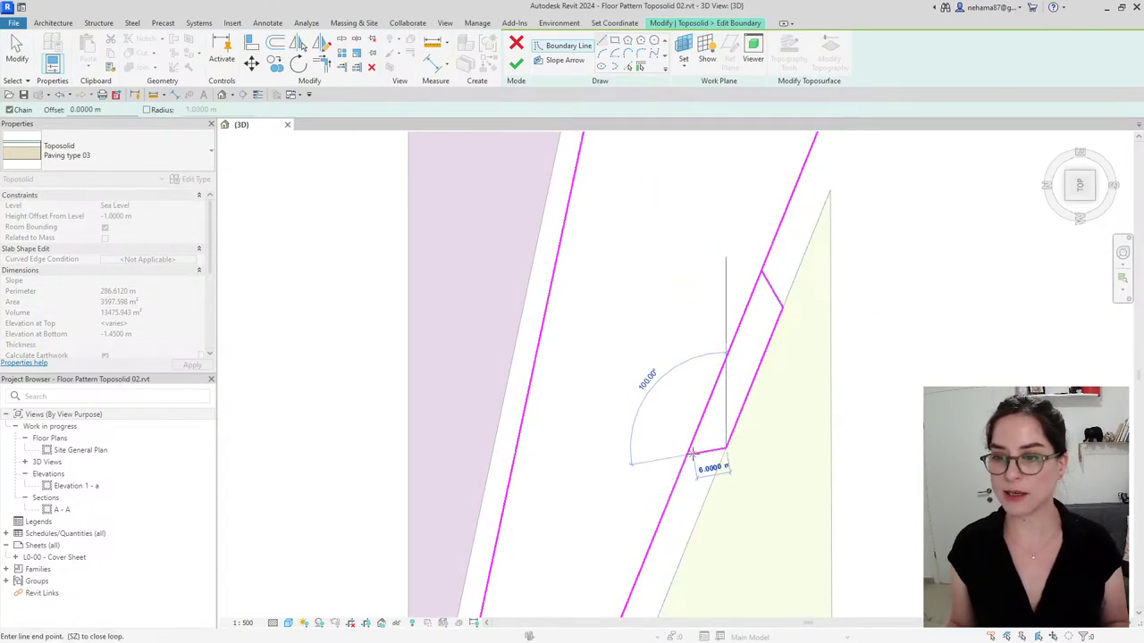
click(685, 457)
key(Escape)
key(Escape)
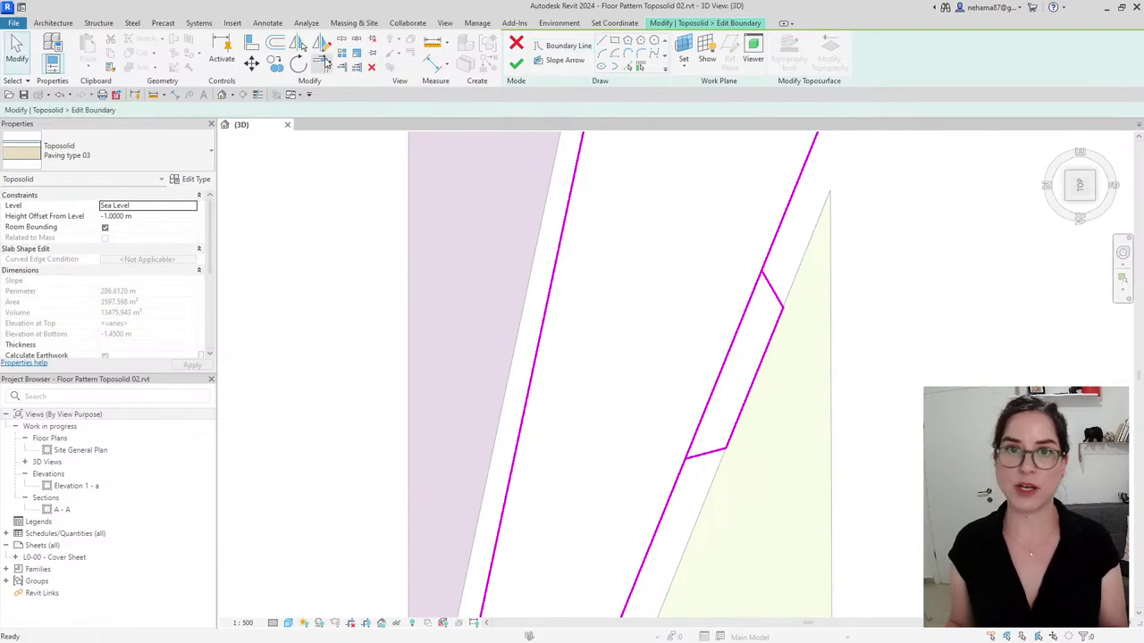
Split away the old edge inside the bulge and finish, regenerating the toposolid
click(342, 45)
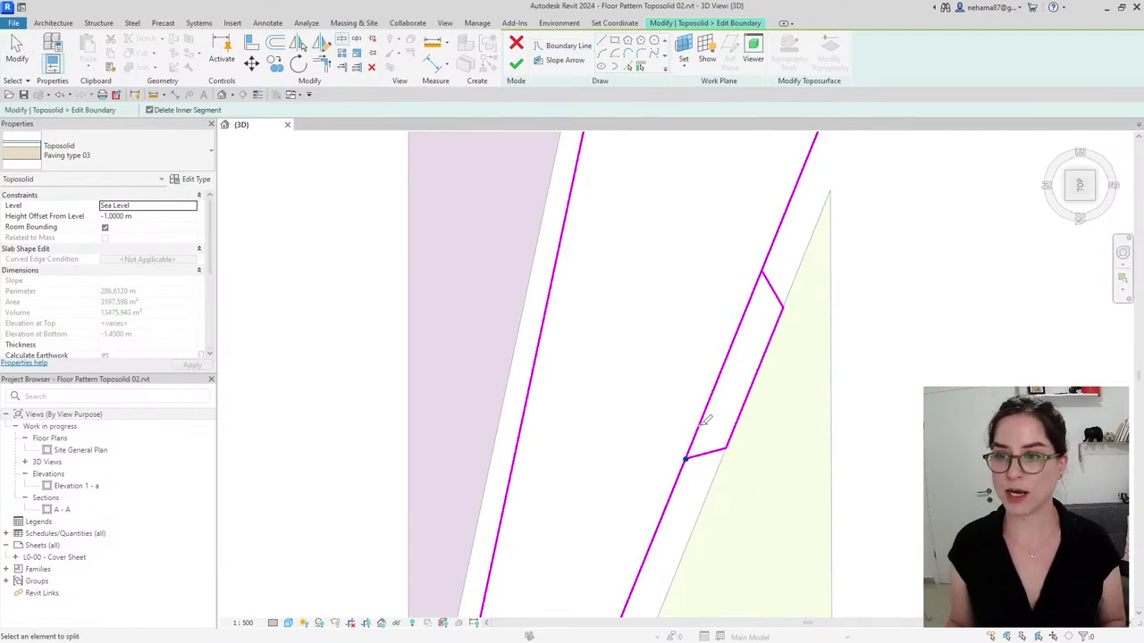
click(766, 264)
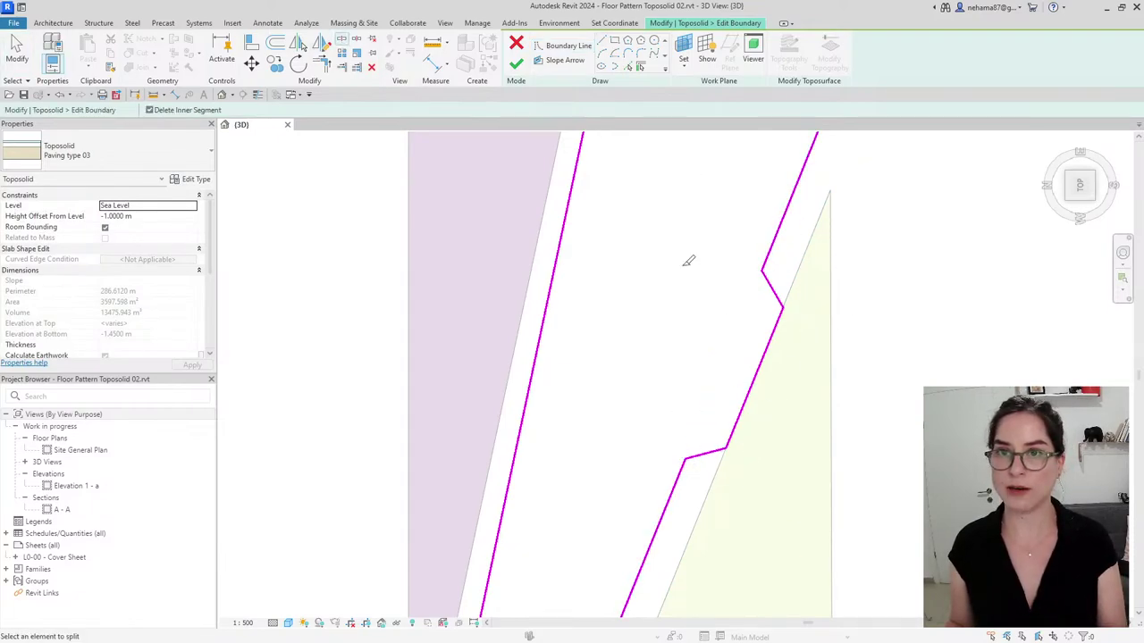
scroll(634, 304, down, 5)
key(Escape)
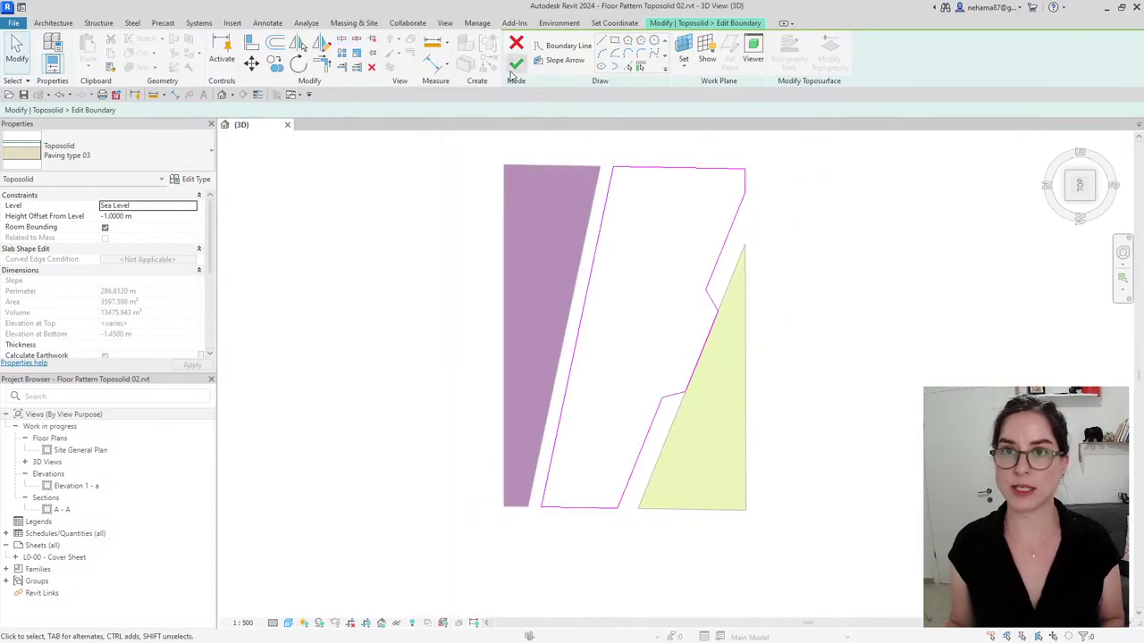
click(515, 68)
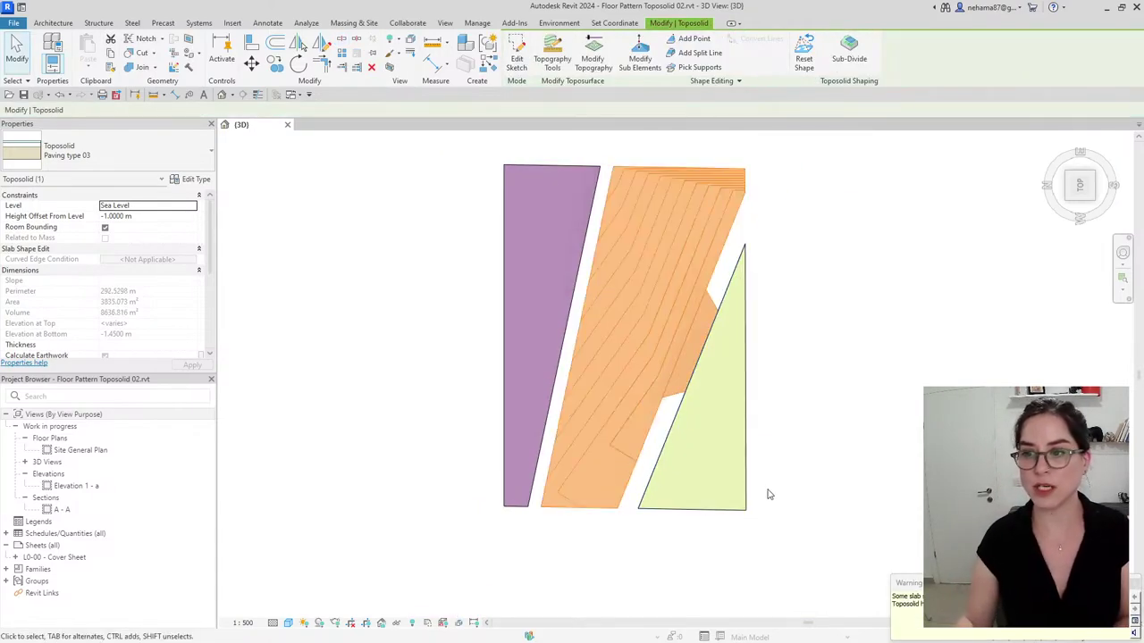
Orbit around and select the reshaped toposolid to inspect its new boundary
click(801, 506)
shift+middle_drag(756, 516, 670, 478)
scroll(723, 356, up, 5)
click(723, 353)
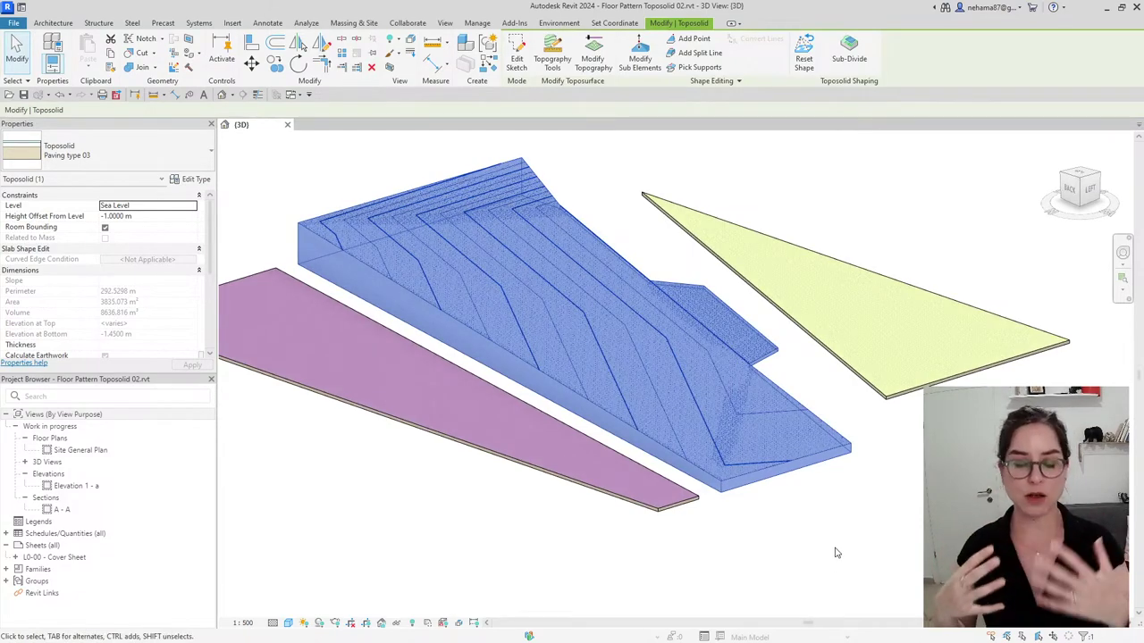
click(840, 496)
scroll(859, 488, down, 3)
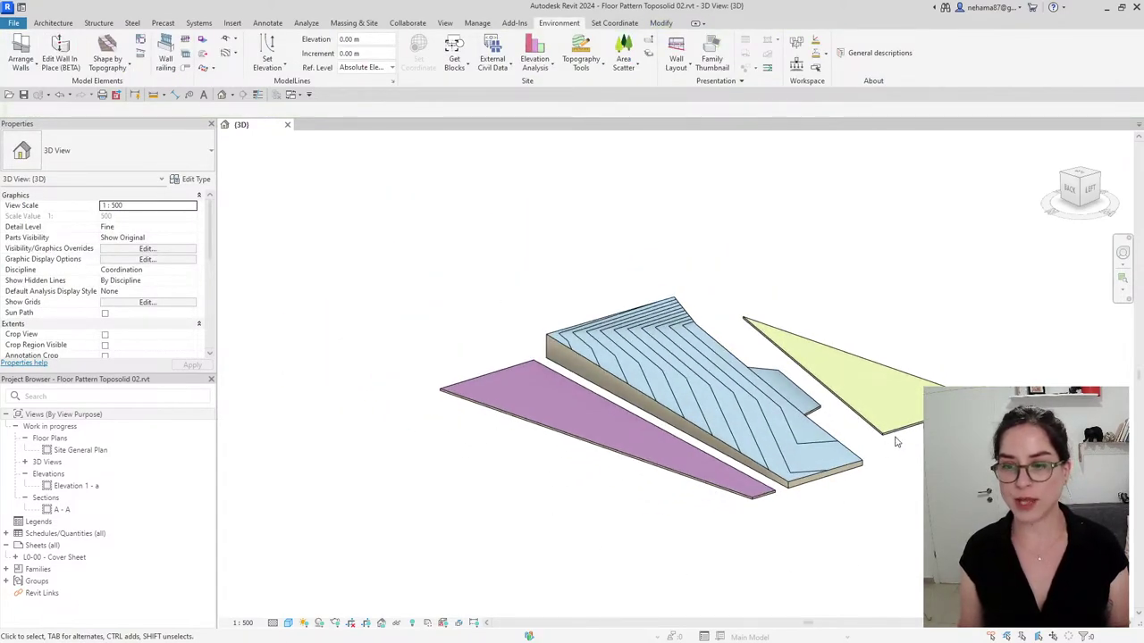
shift+middle_drag(903, 438, 856, 444)
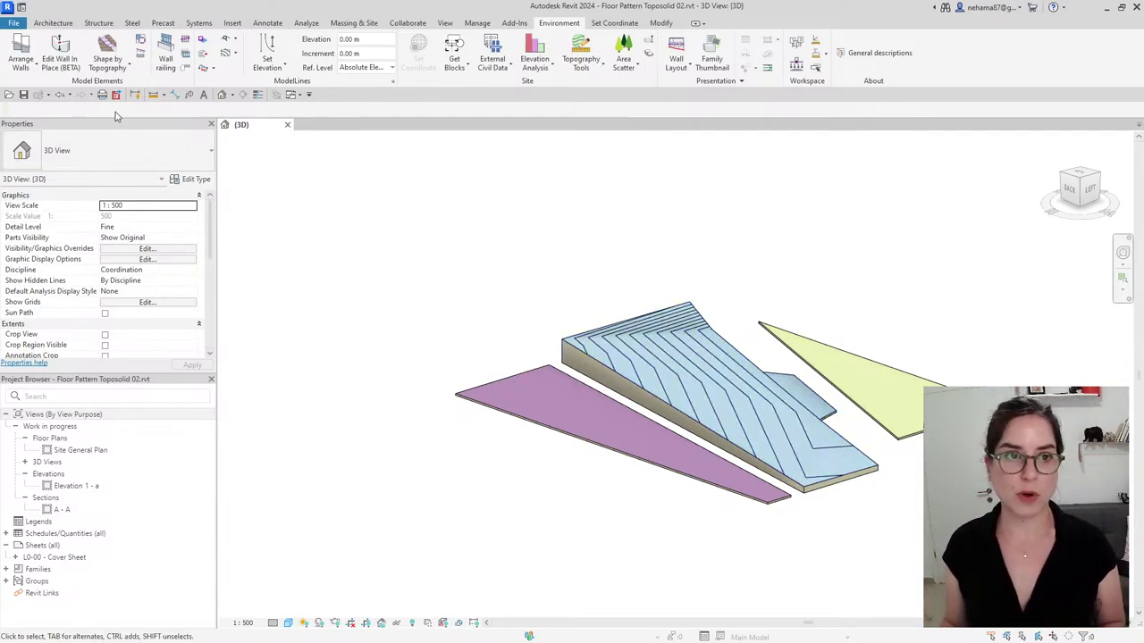
Undo the 8 boundary-editing commands to restore the original straight-edged slab
click(71, 96)
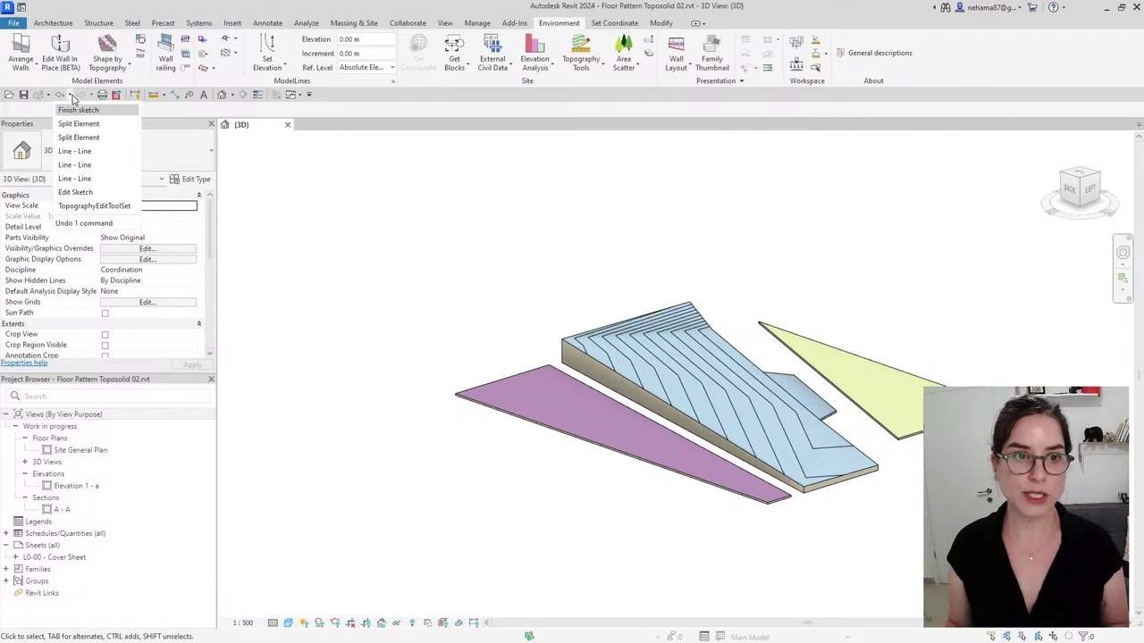
click(95, 205)
shift+middle_drag(601, 427, 357, 509)
middle_drag(496, 532, 726, 482)
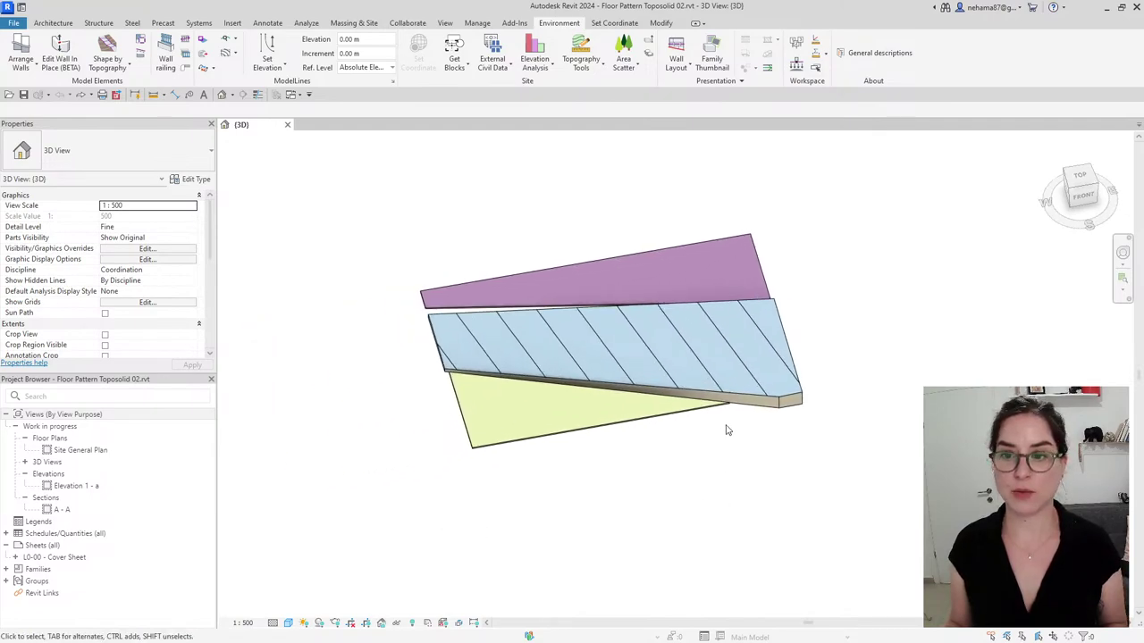
Open Edit Sketch for the middle paving toposolid and view its boundary from Top
click(780, 404)
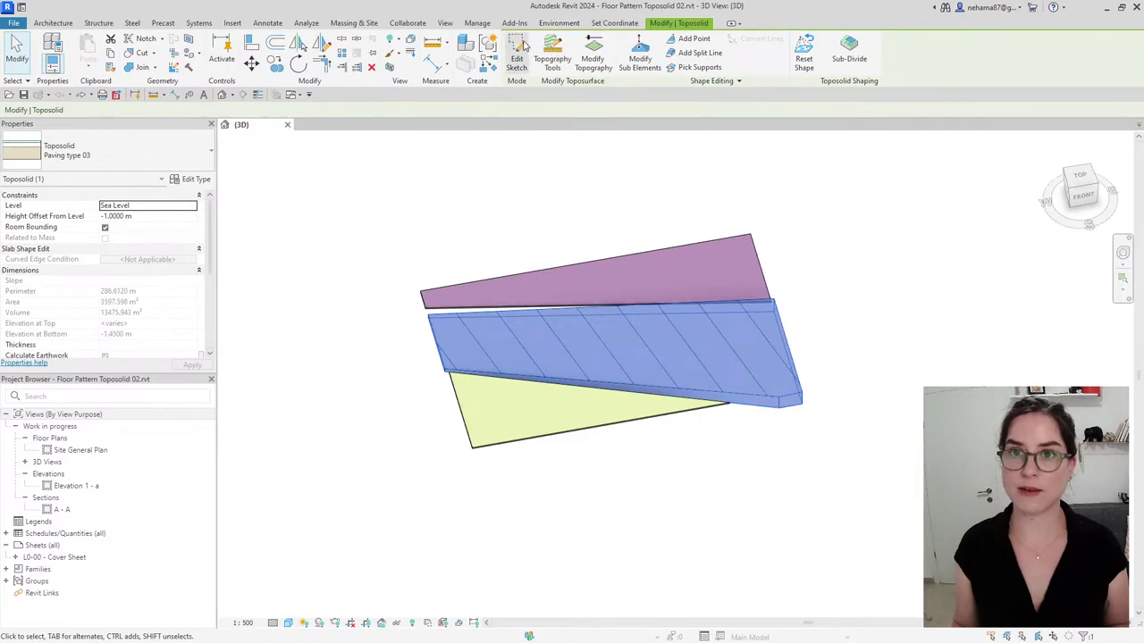
click(552, 58)
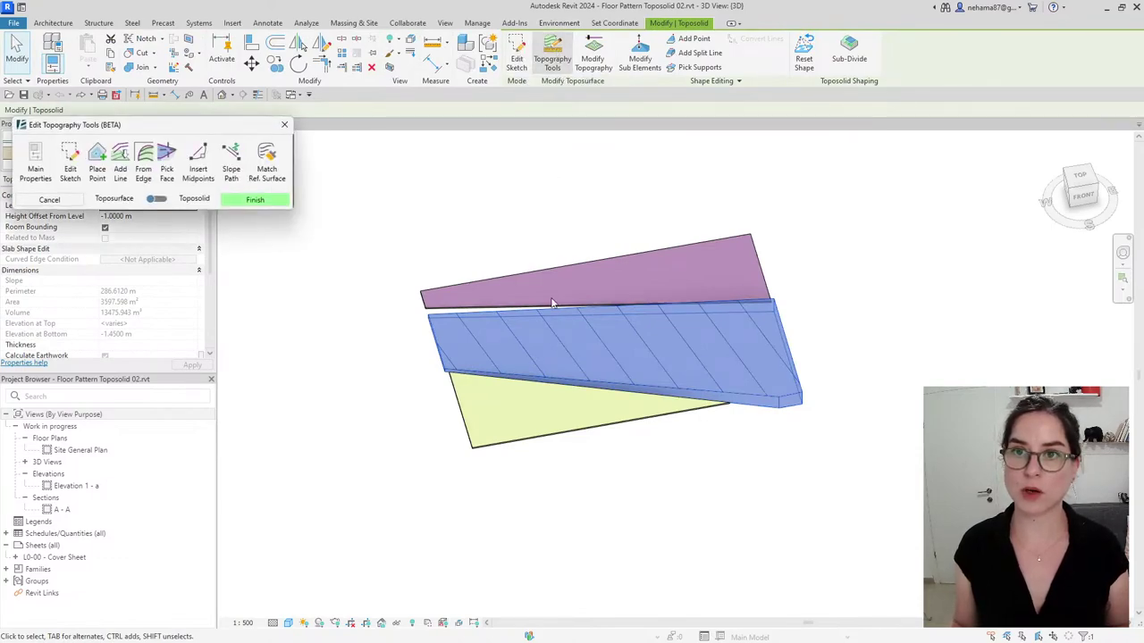
click(70, 163)
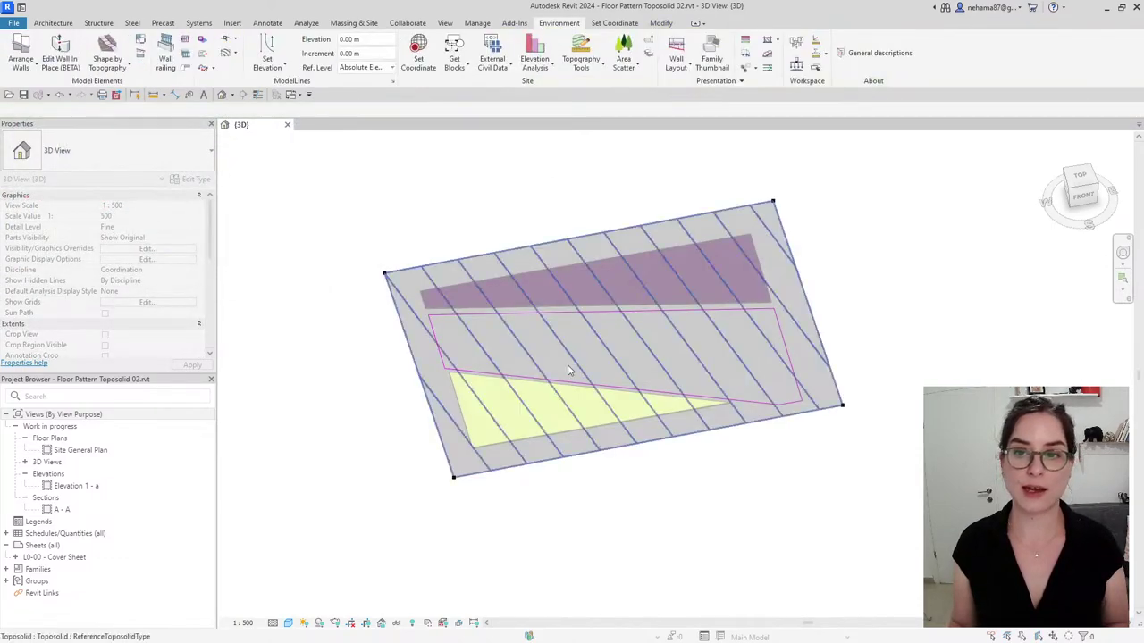
click(1078, 179)
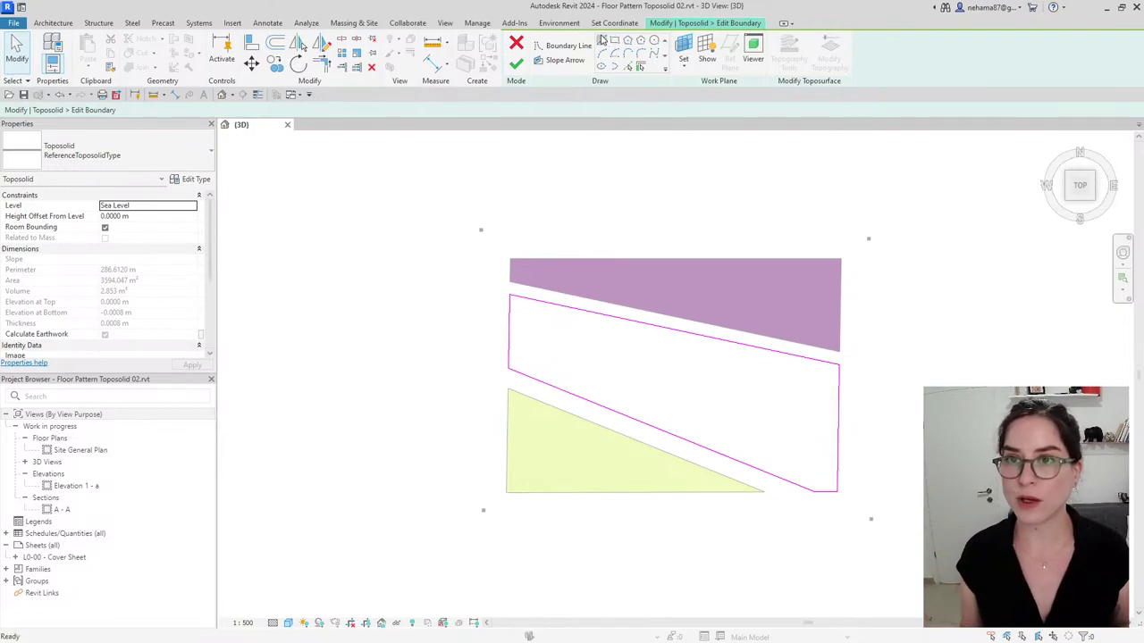
Draw stepped notch boundary lines along the lower edge beside the triangle
click(564, 46)
scroll(620, 385, up, 3)
click(787, 516)
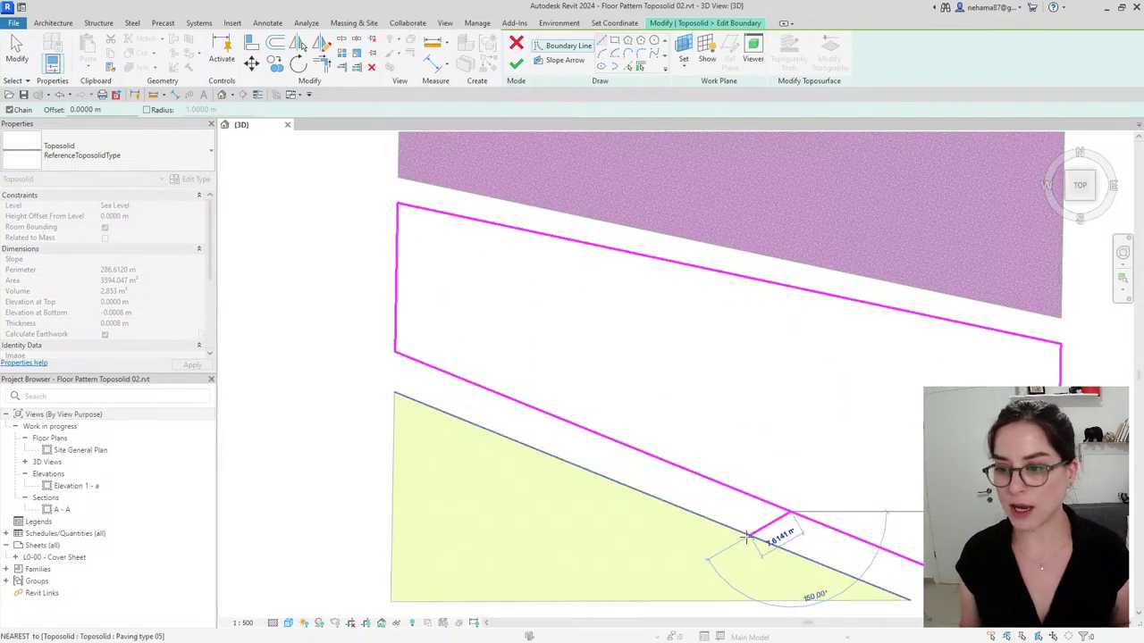
click(749, 534)
click(628, 487)
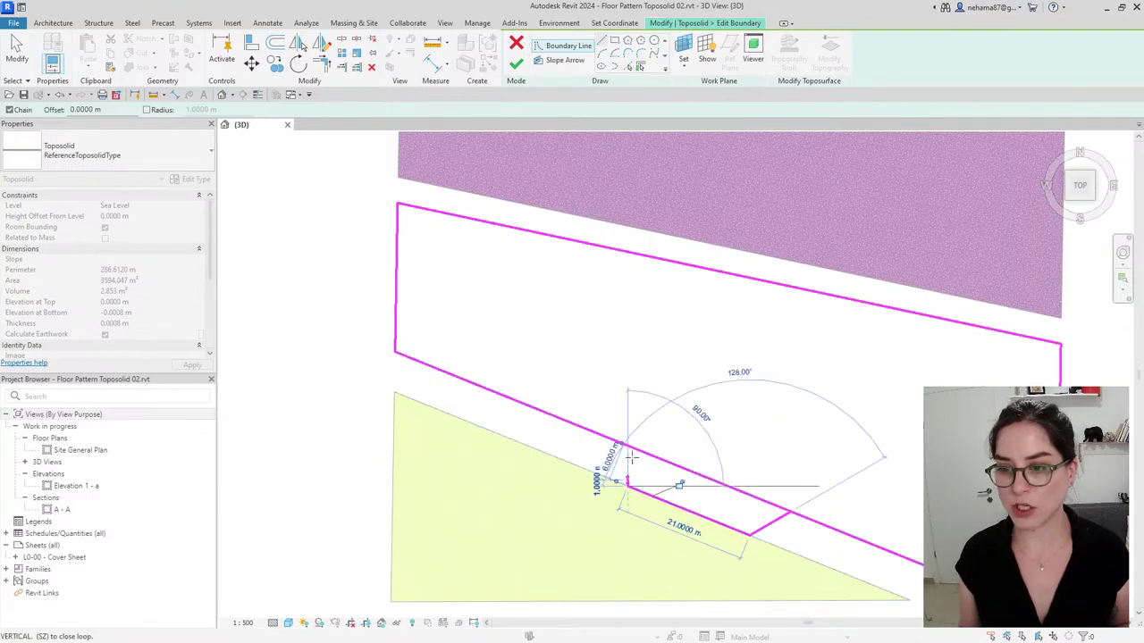
click(616, 441)
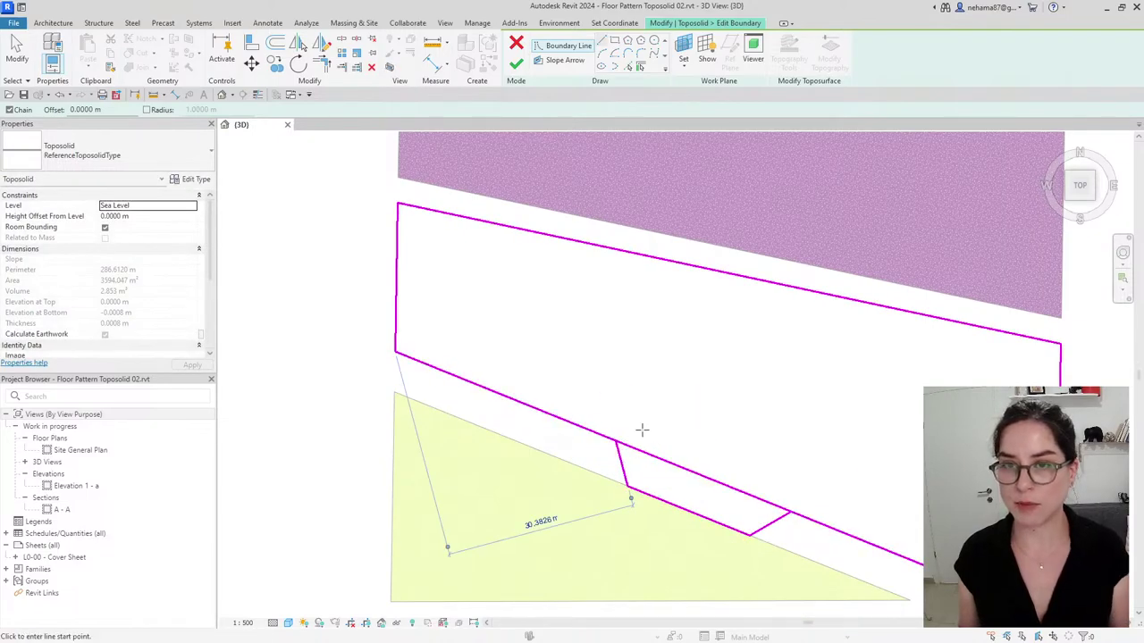
Split out the old boundary segment inside the notch and finish the sketch
click(341, 42)
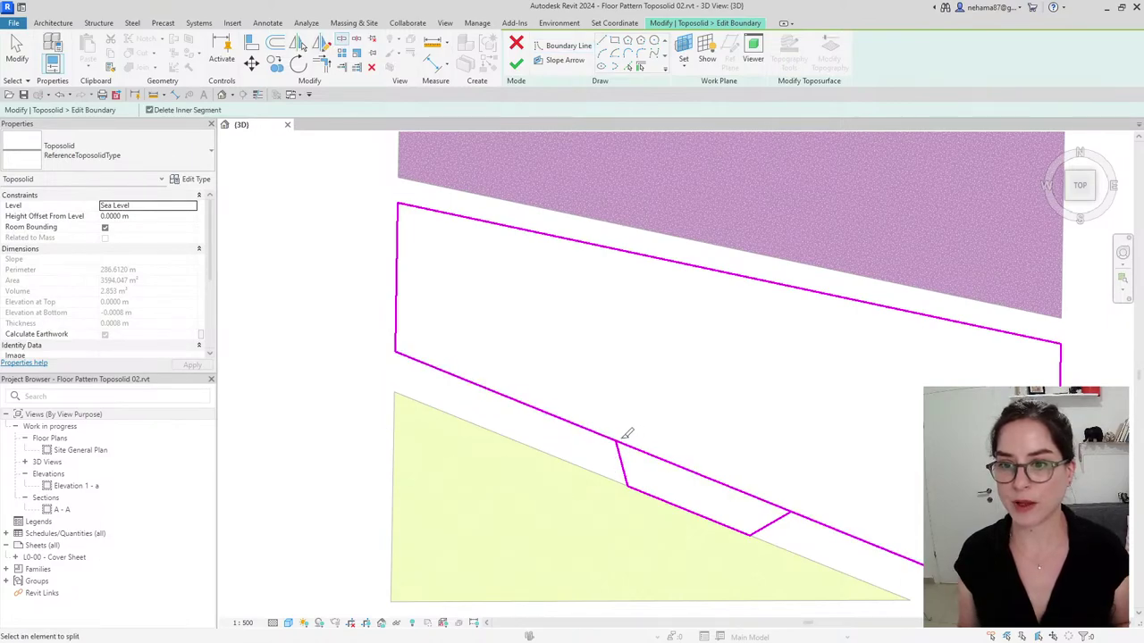
click(790, 514)
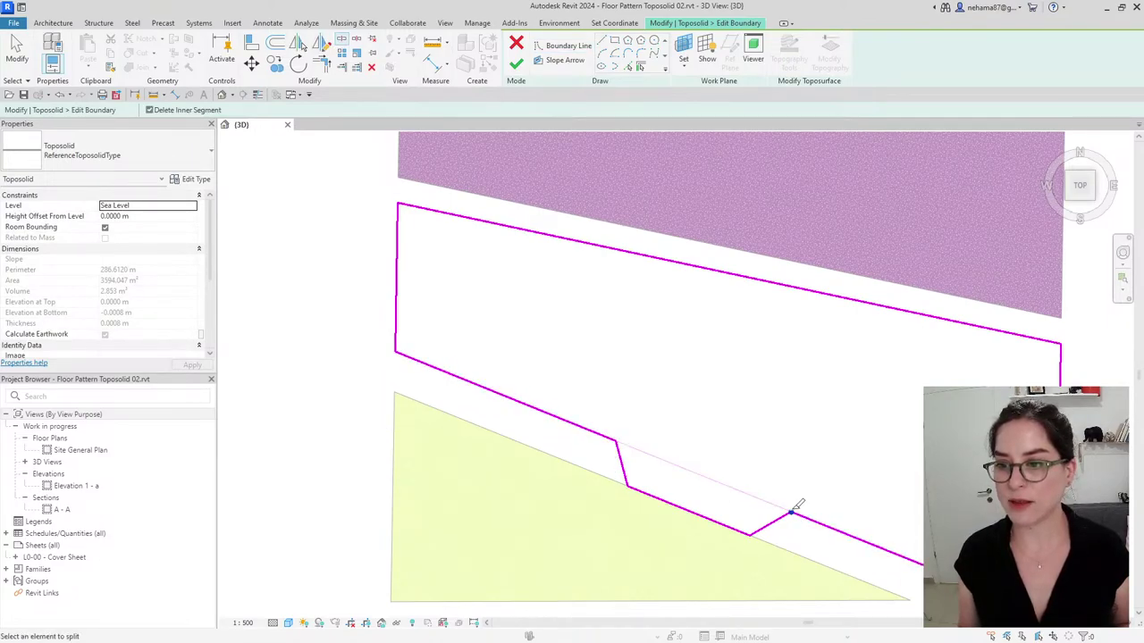
click(516, 63)
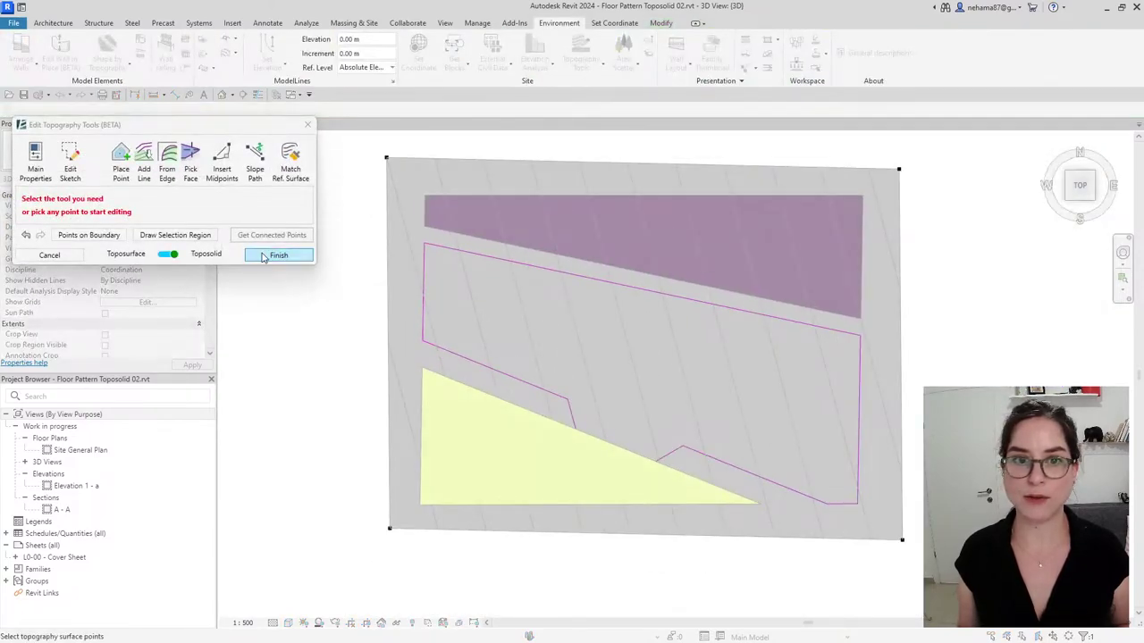
Apply the notched outline, inspect the stepped Paving type 03 slab, then view it from Top
click(277, 255)
mouse_move(417, 503)
shift+middle_down()
mouse_move(409, 550)
mouse_move(711, 449)
mouse_move(769, 197)
mouse_move(679, 358)
shift+middle_up()
scroll(577, 509, up, 3)
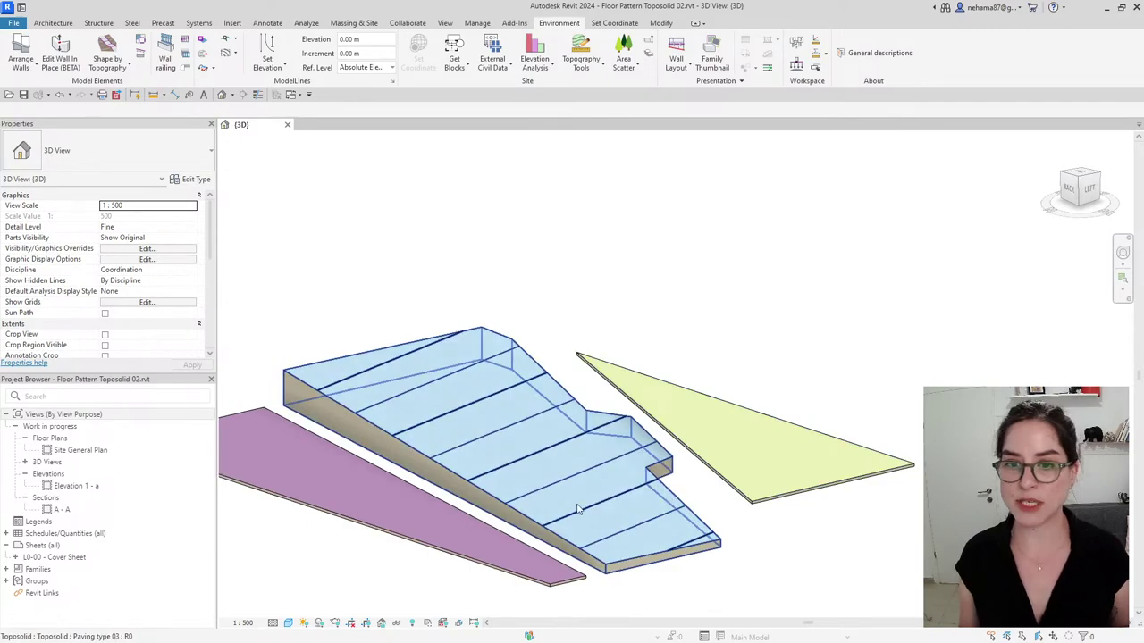
scroll(577, 509, down, 3)
shift+middle_drag(712, 457, 673, 511)
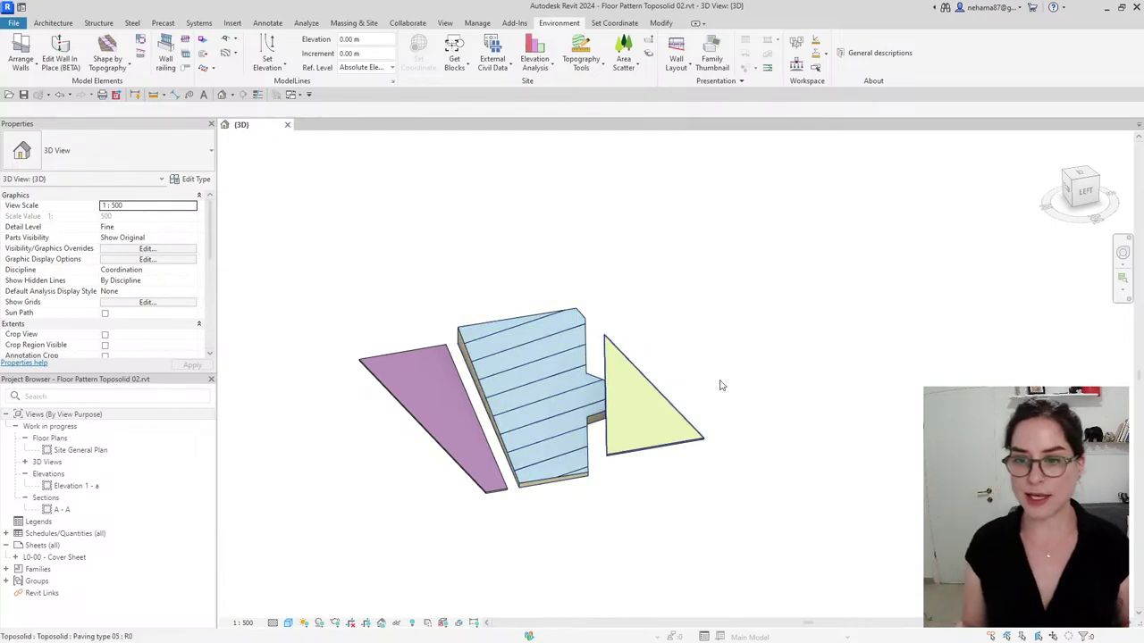
click(1084, 176)
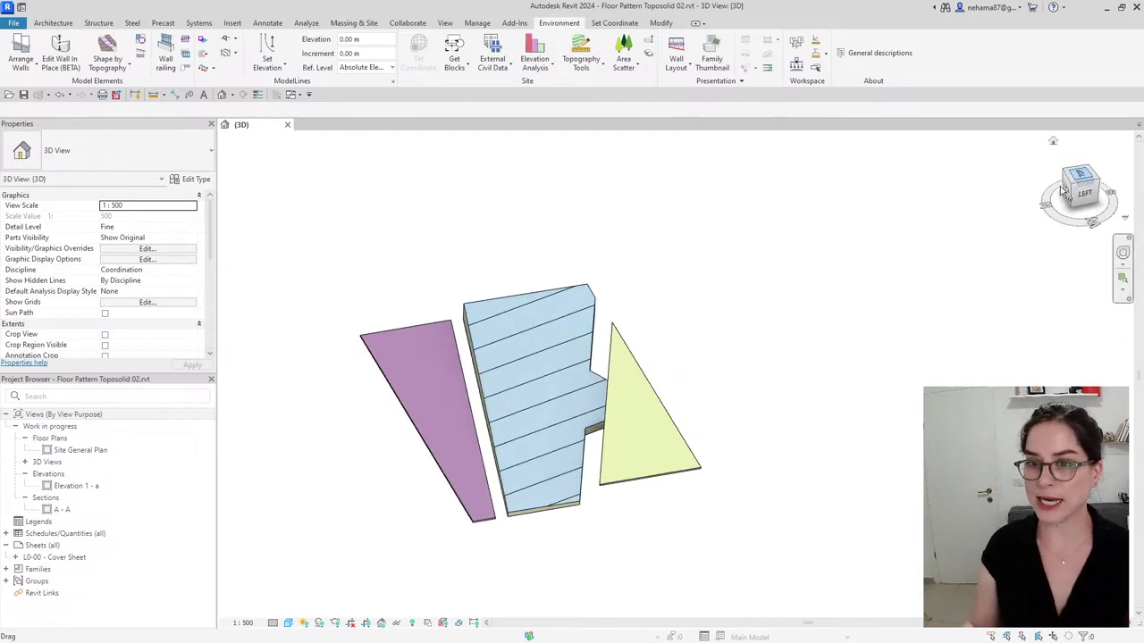
Match the triangular toposolid to the middle Paving type 03 surface with Match Ref. Surface and Insert Points
click(731, 555)
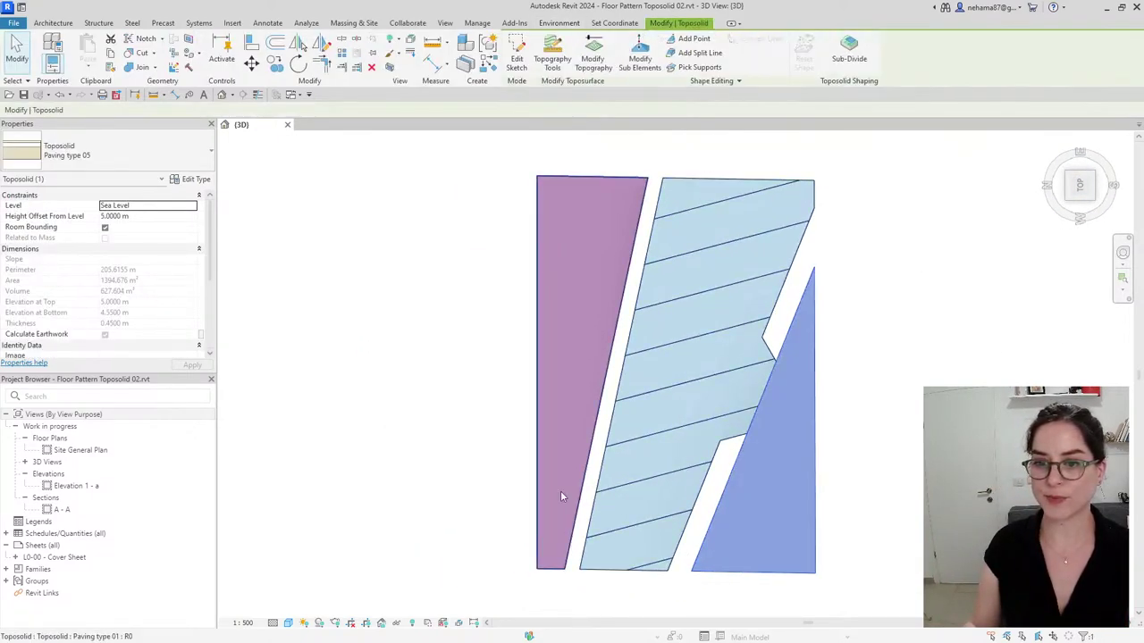
click(589, 562)
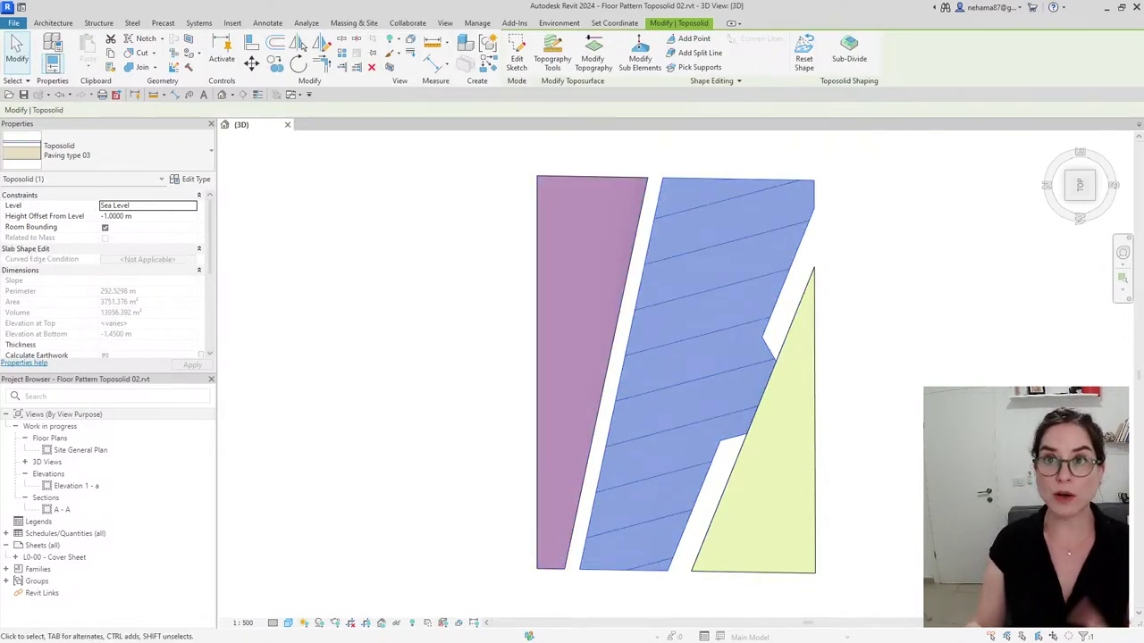
click(785, 565)
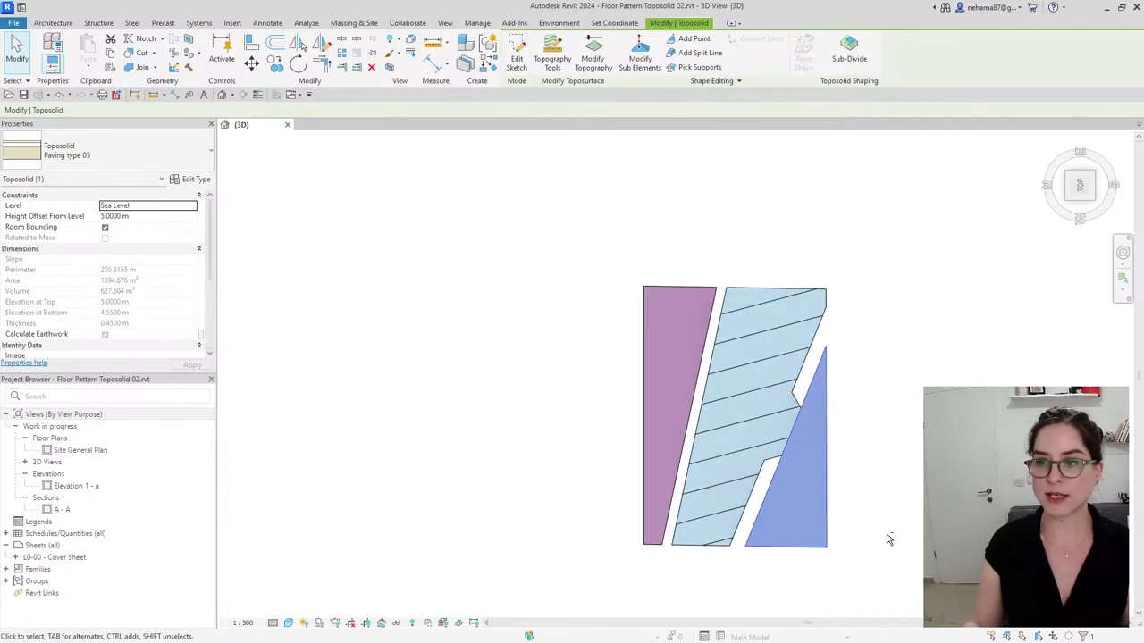
shift+middle_drag(888, 536, 896, 204)
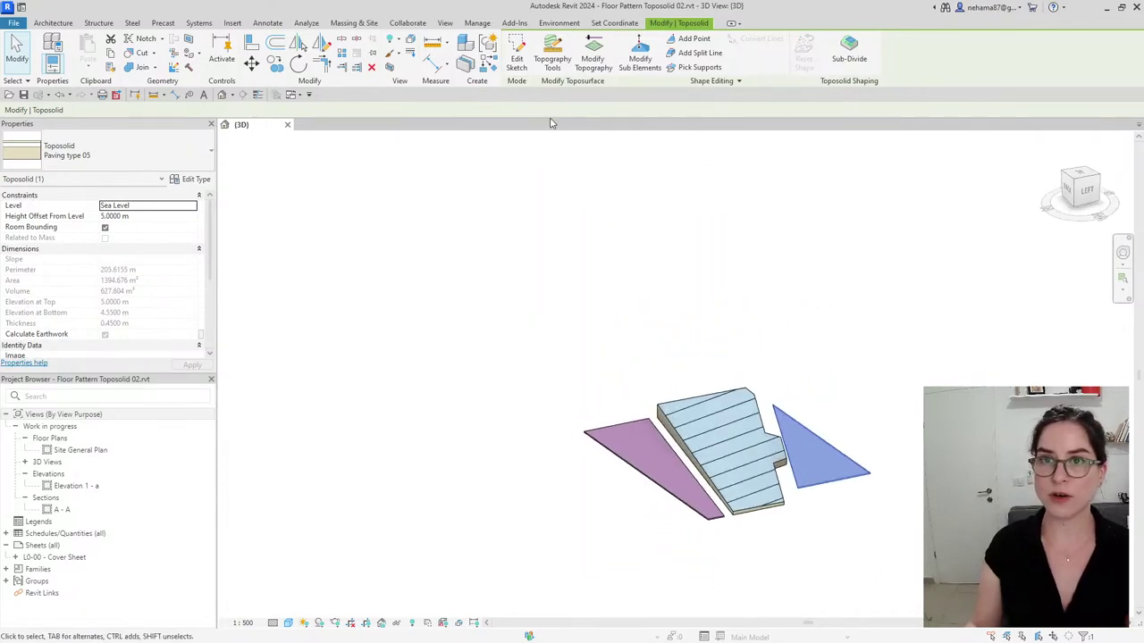
click(552, 59)
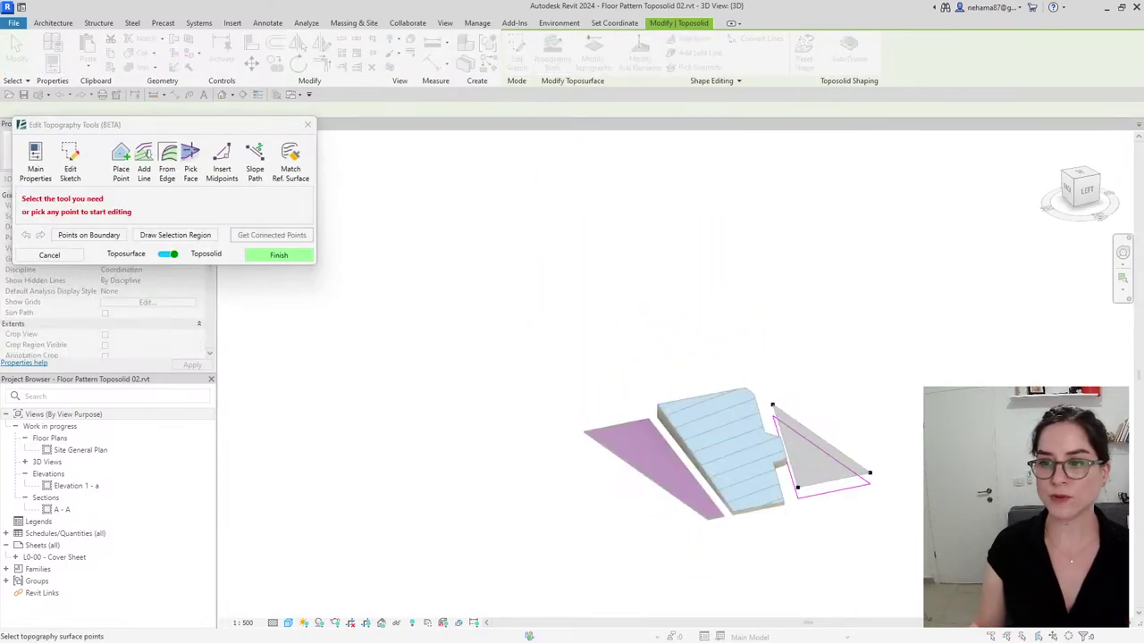
scroll(858, 491, up, 5)
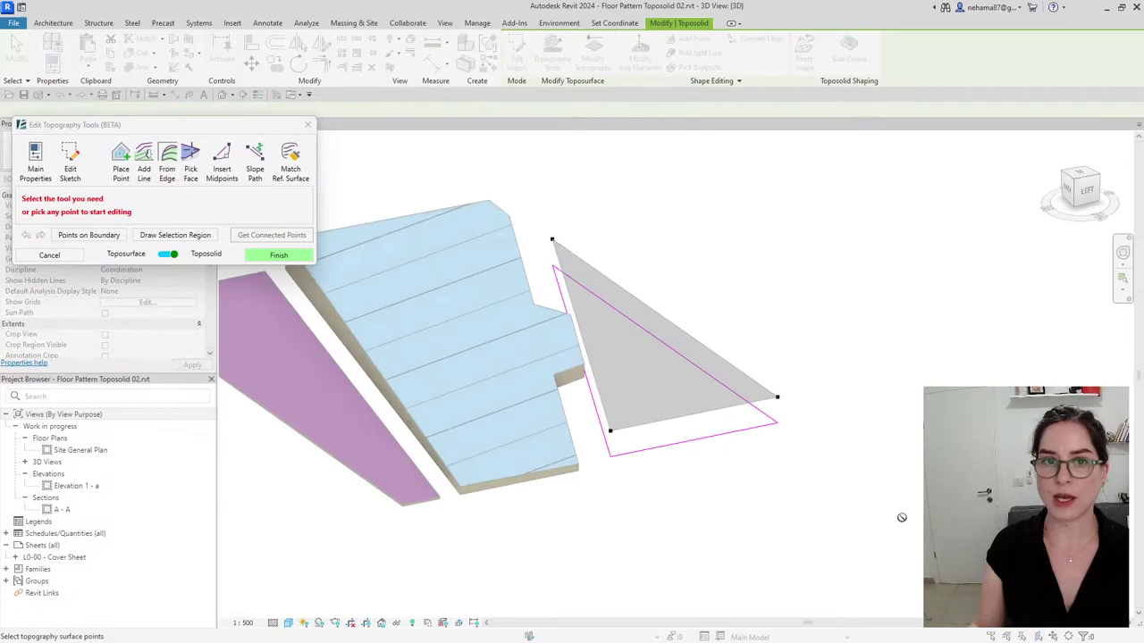
click(291, 158)
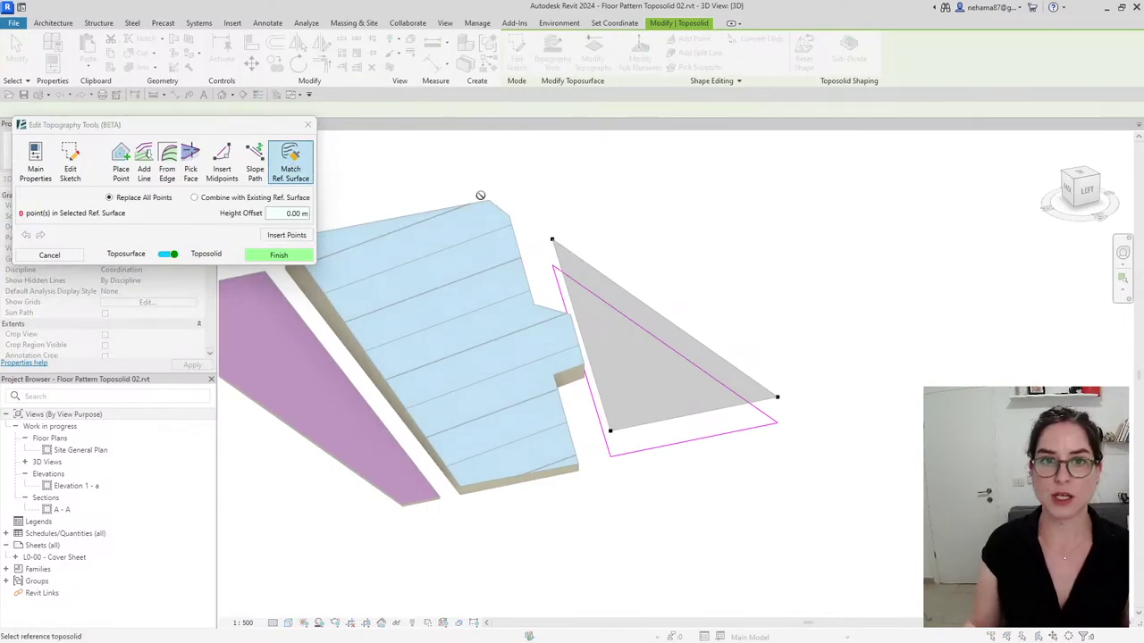
click(514, 393)
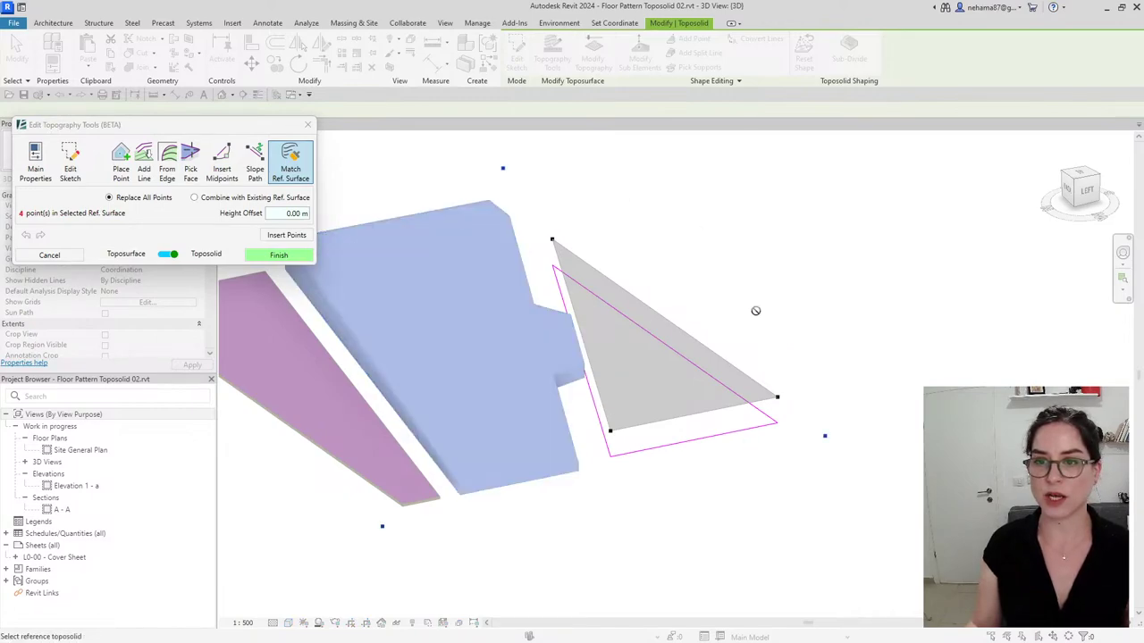
click(284, 236)
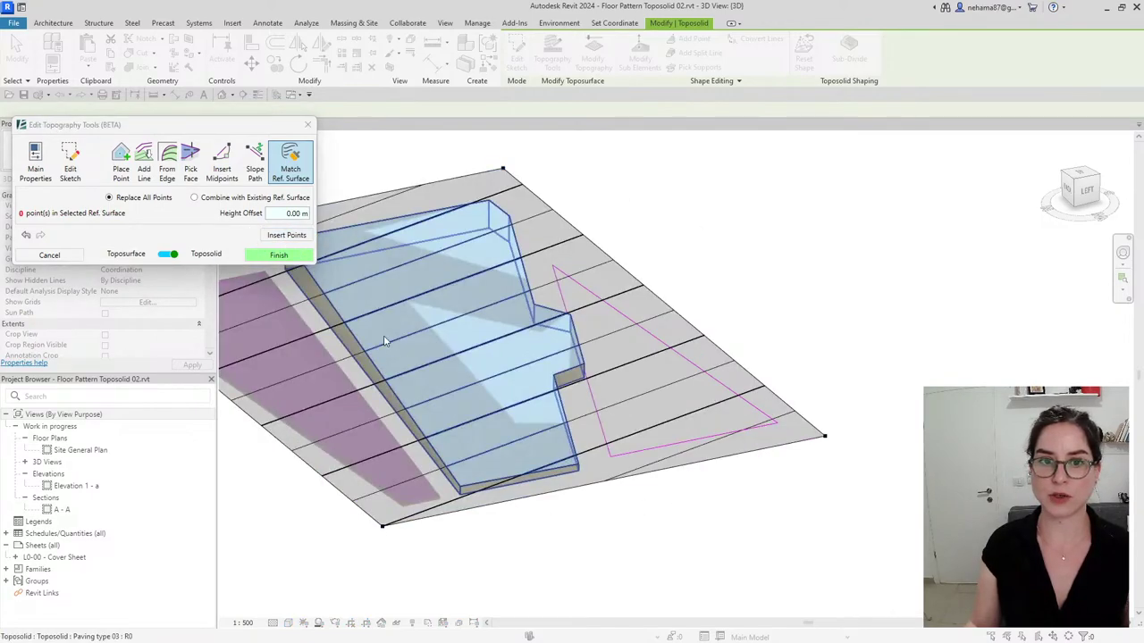
click(298, 255)
scroll(849, 474, down, 2)
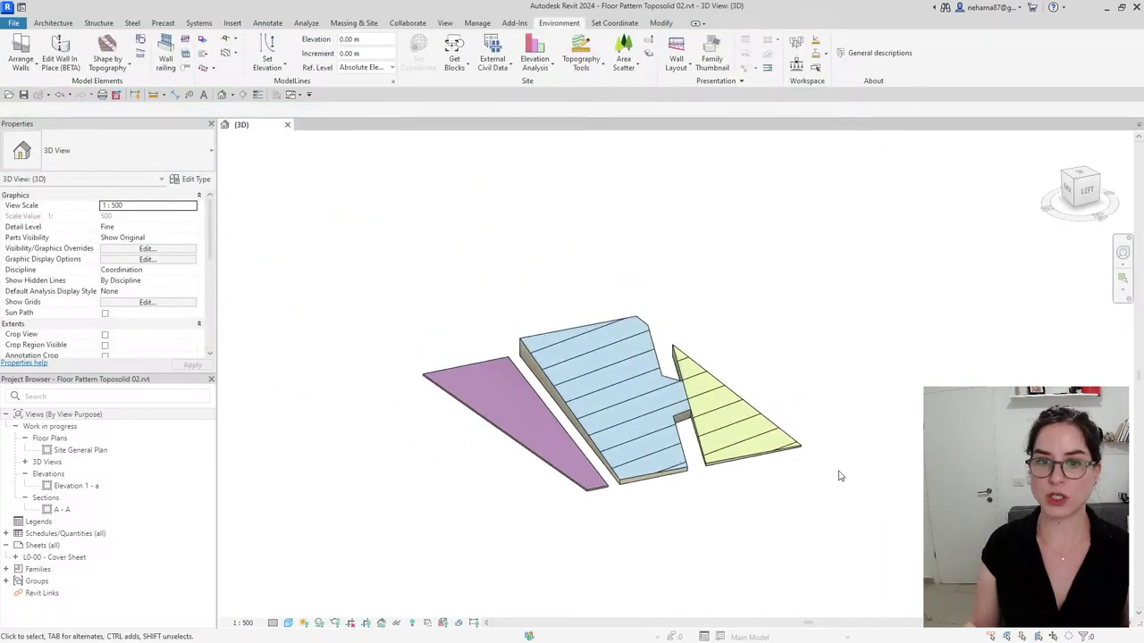
Match the purple toposolid to the middle paving surface with a 1.00 m height offset
click(581, 478)
click(552, 56)
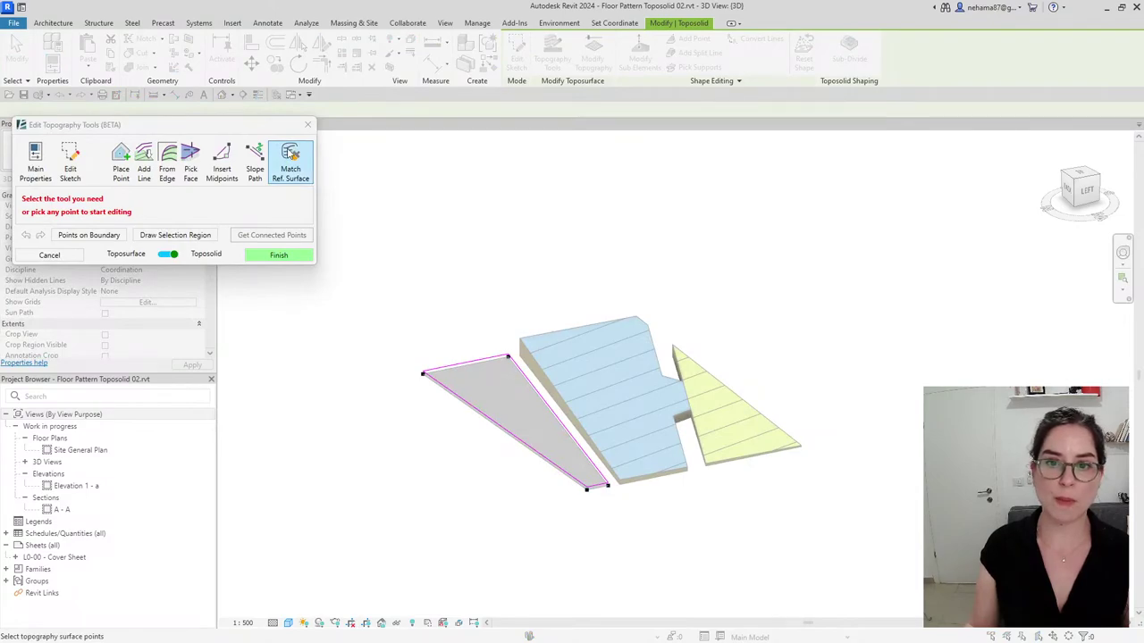
click(290, 163)
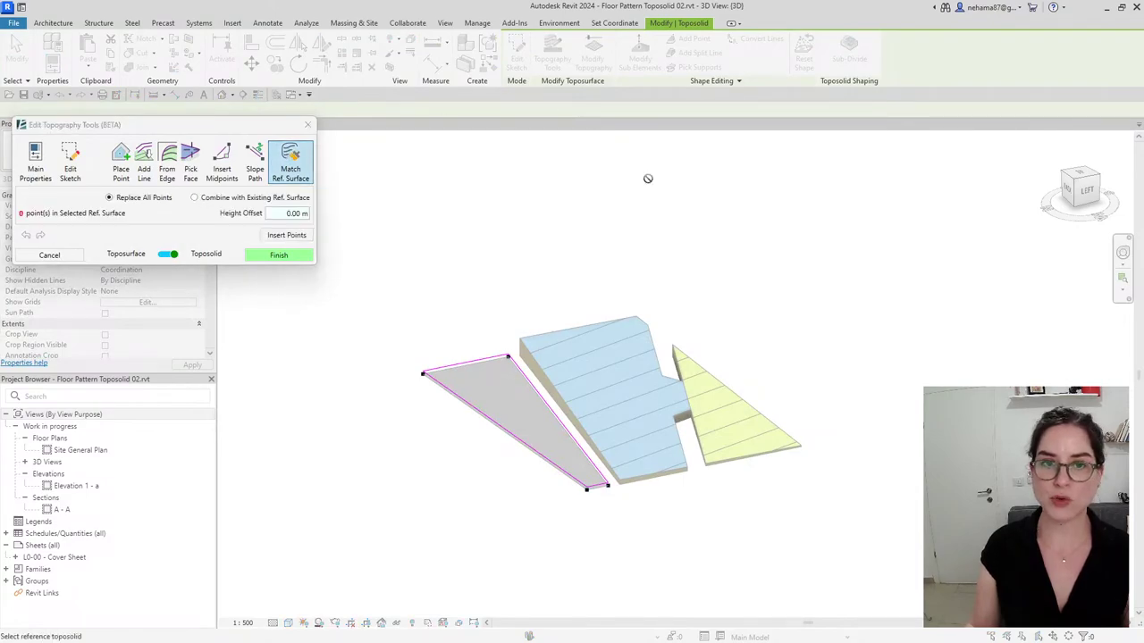
click(640, 381)
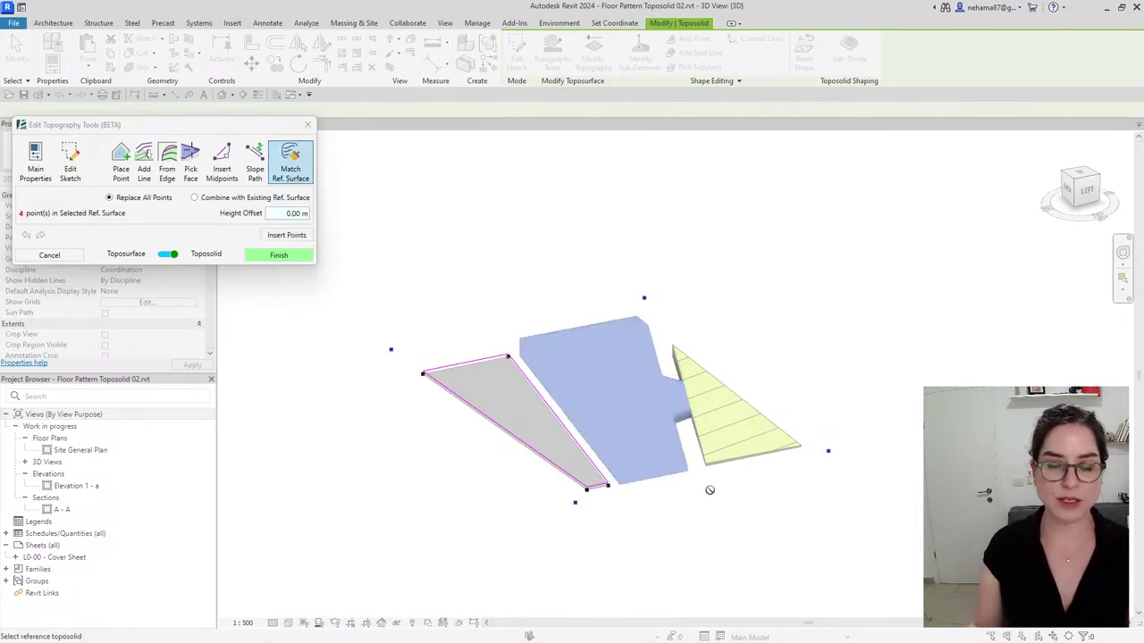
click(289, 216)
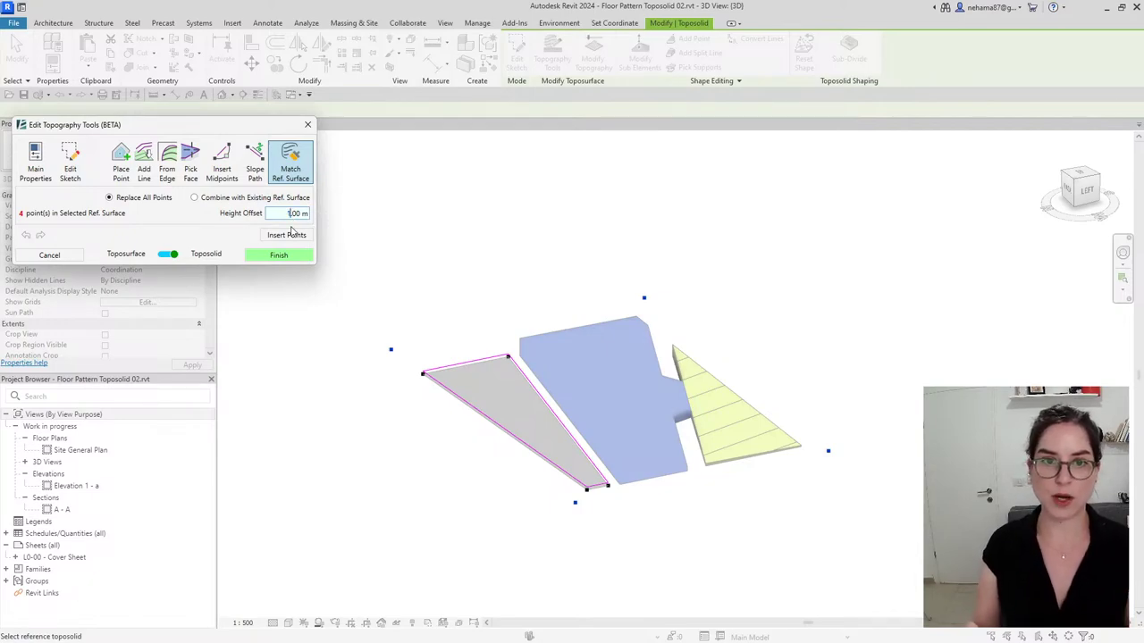
click(287, 235)
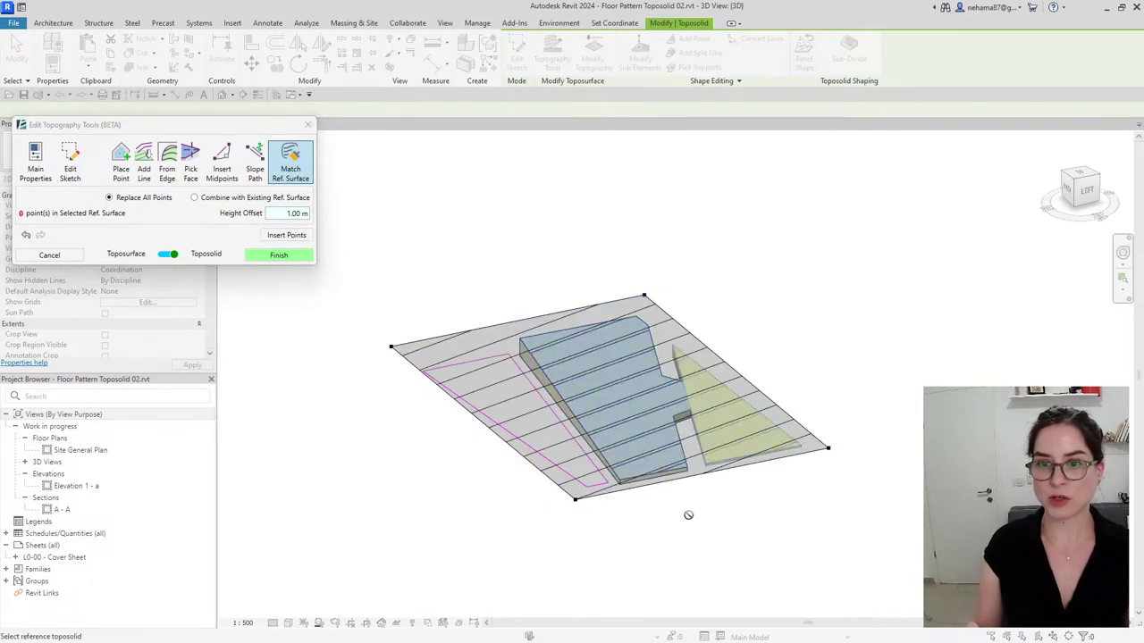
click(291, 256)
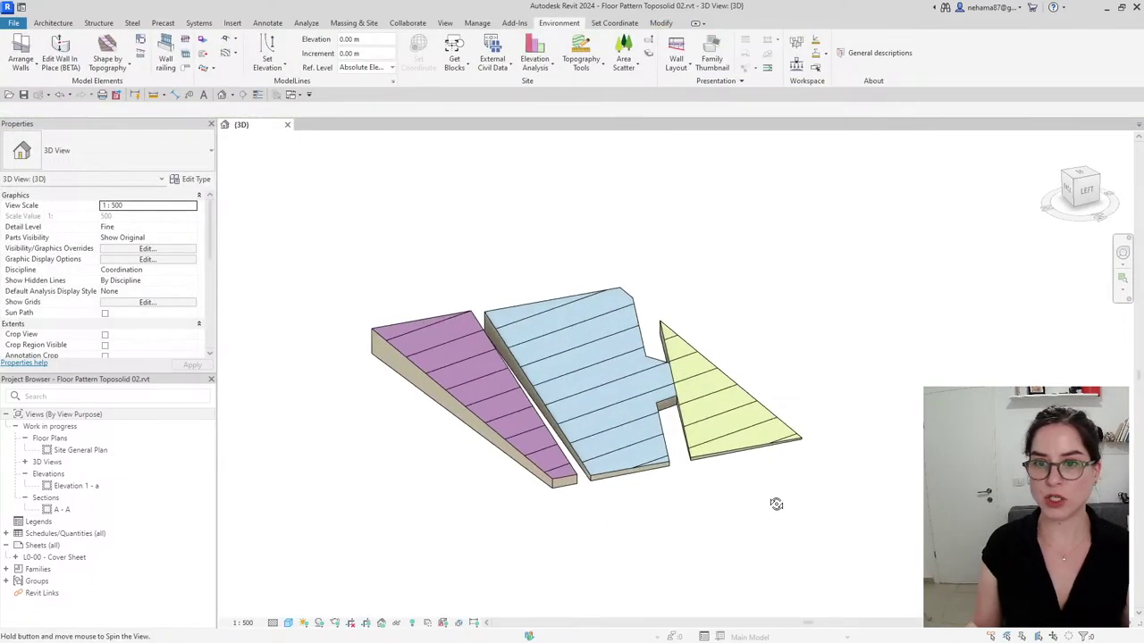
shift+middle_drag(775, 504, 722, 588)
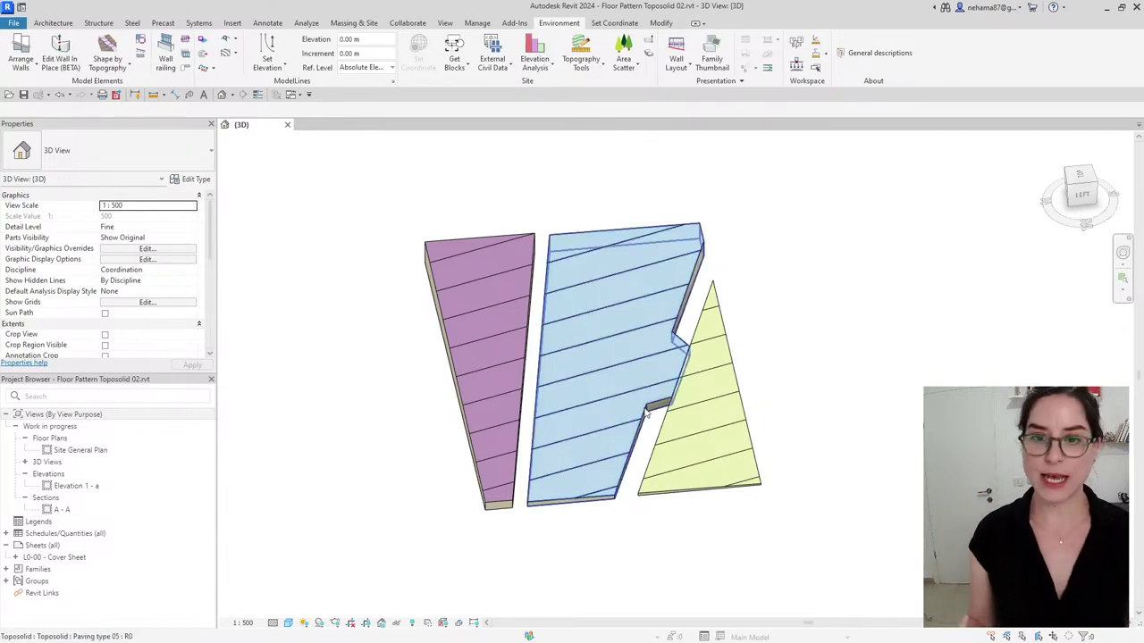
Select the purple Paving type 01 toposolid, view it from the top, and open Topography Tools
click(500, 400)
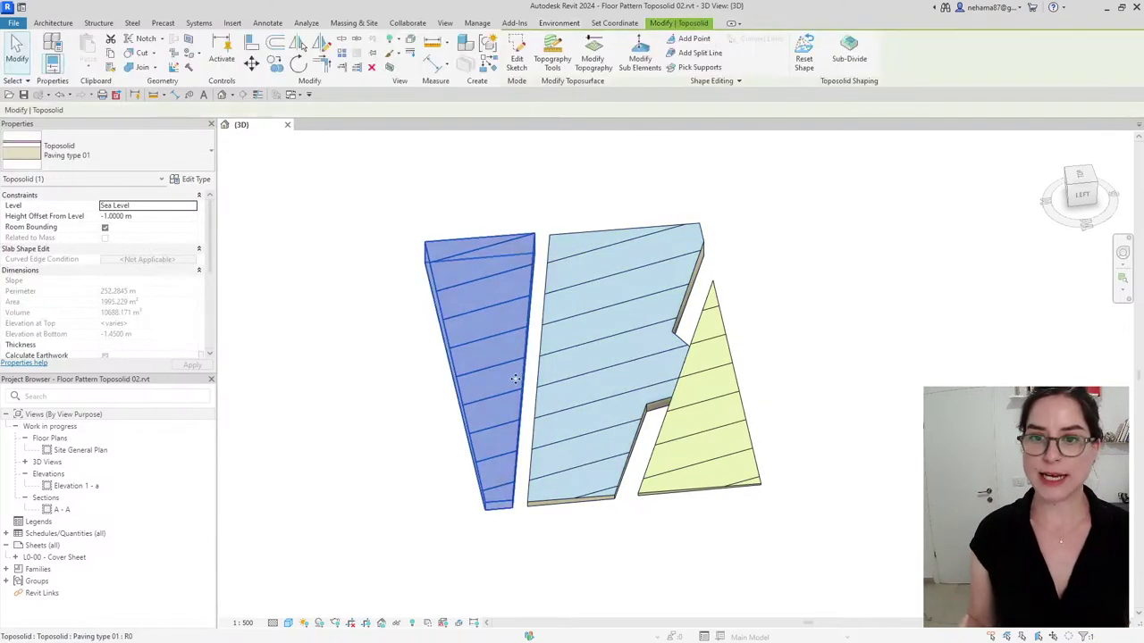
click(1089, 179)
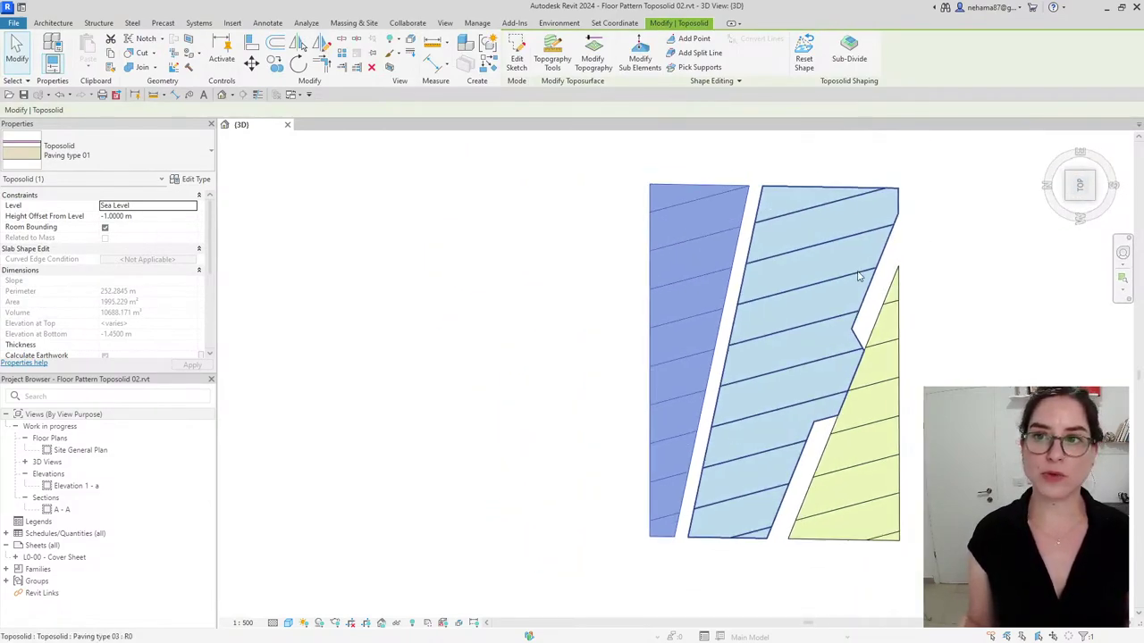
click(553, 56)
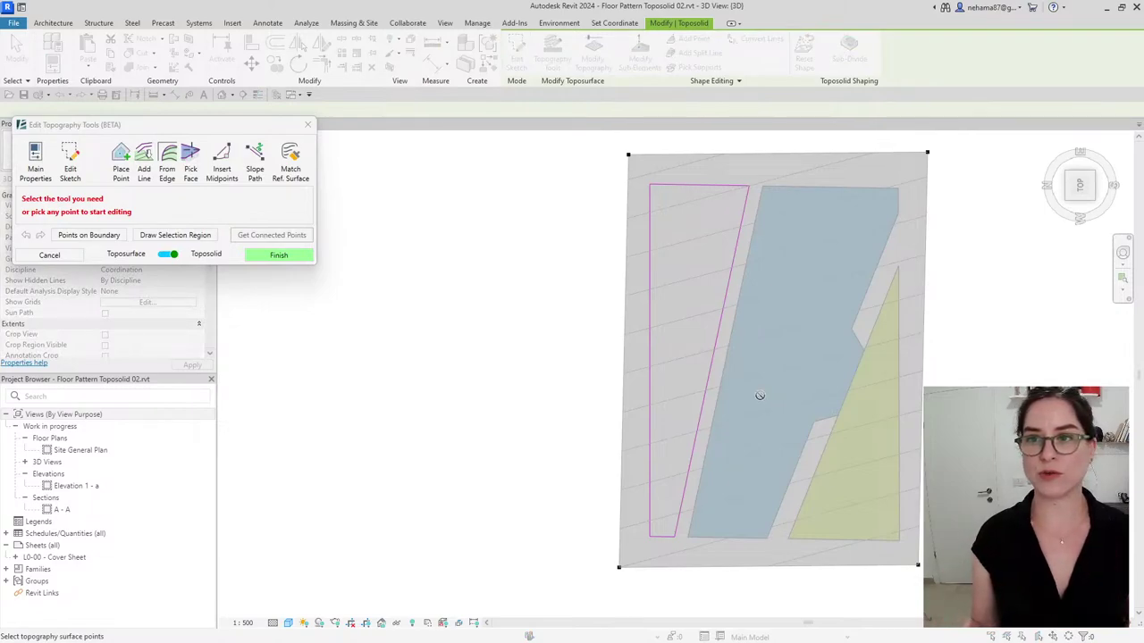
Stretch the purple toposolid's top boundary upward and refit it, extrapolating the reference surface slopes
scroll(804, 414, down, 1)
middle_drag(804, 413, 561, 451)
scroll(568, 426, down, 1)
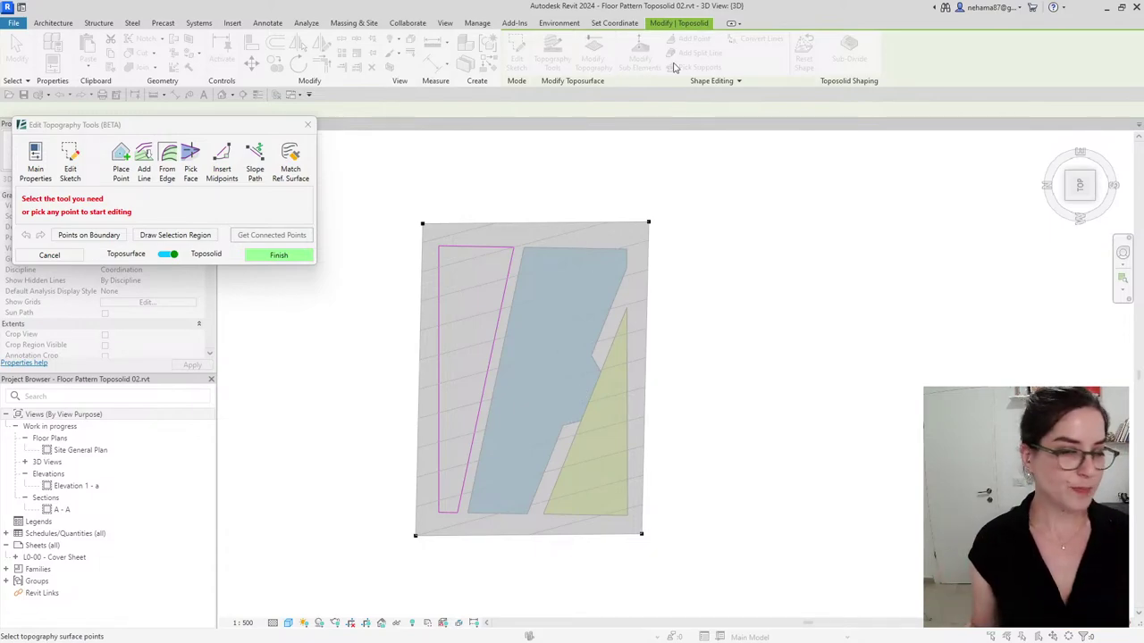
click(70, 161)
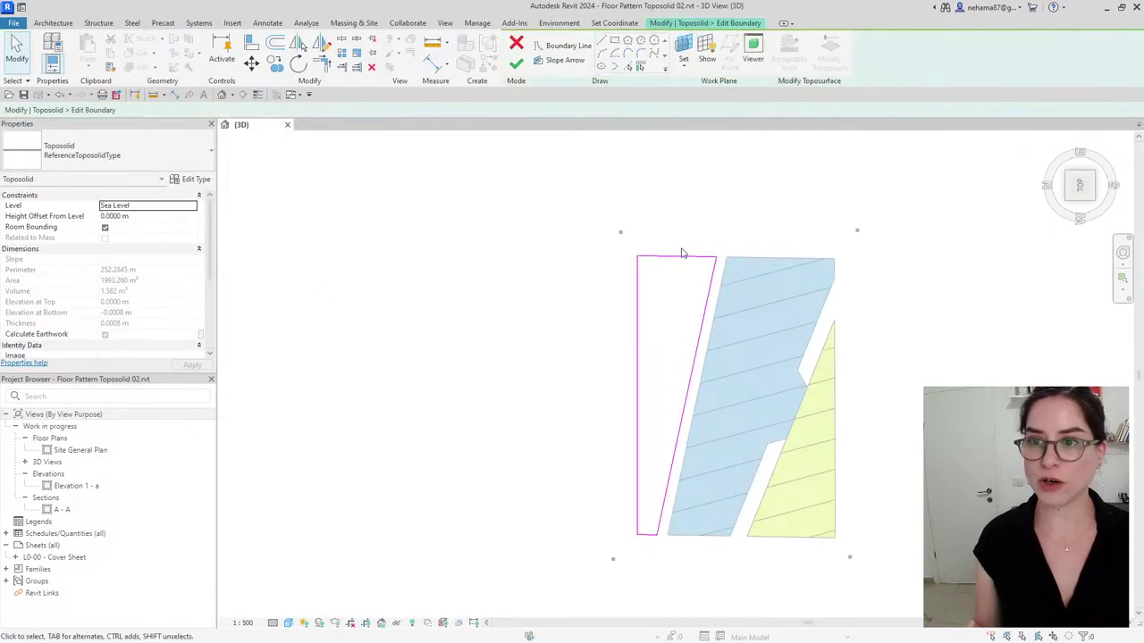
click(687, 257)
drag(687, 244, 685, 210)
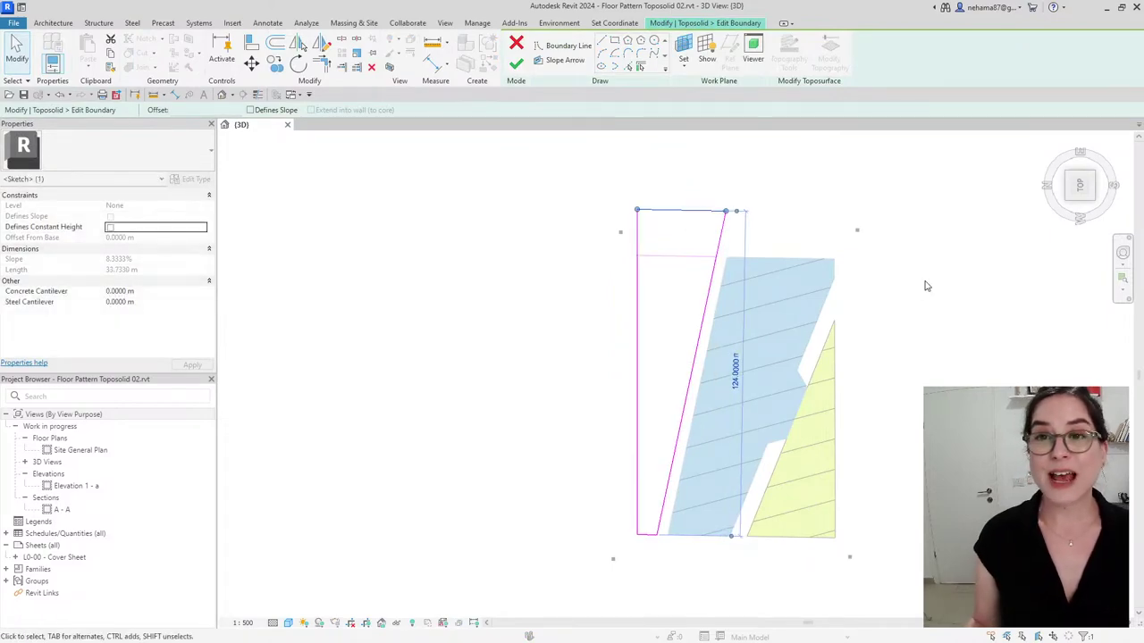
click(521, 71)
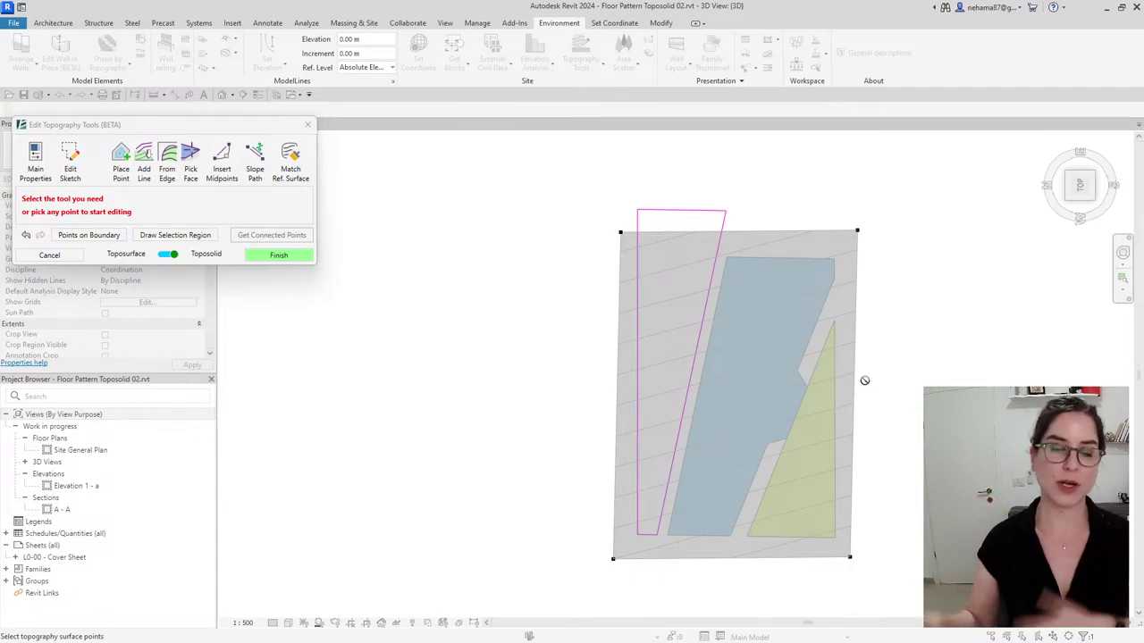
click(278, 256)
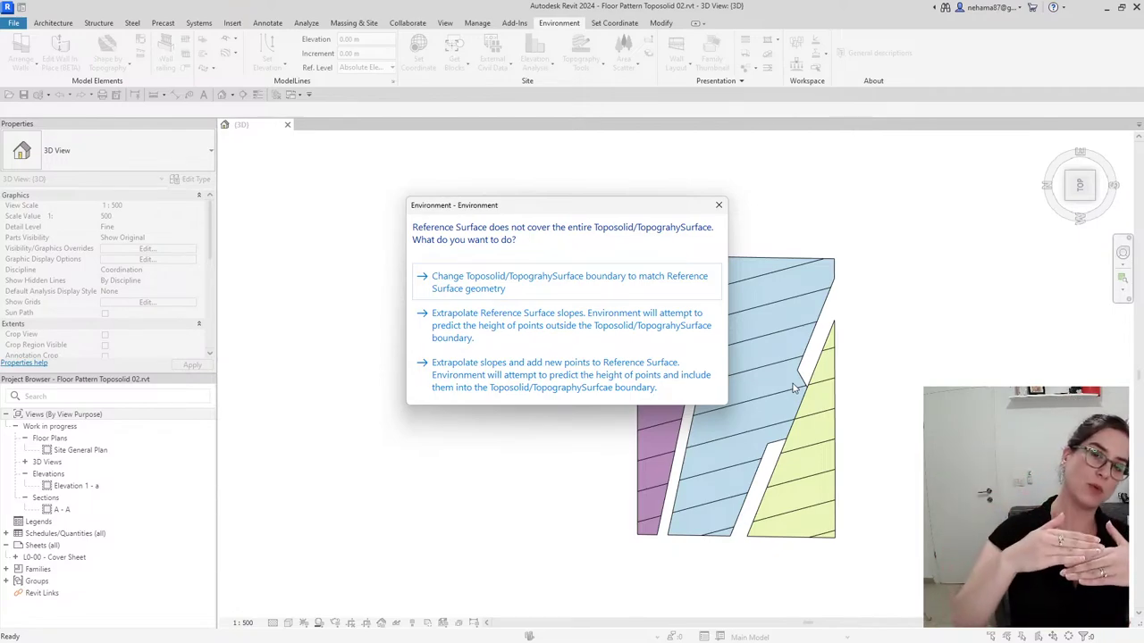
click(531, 336)
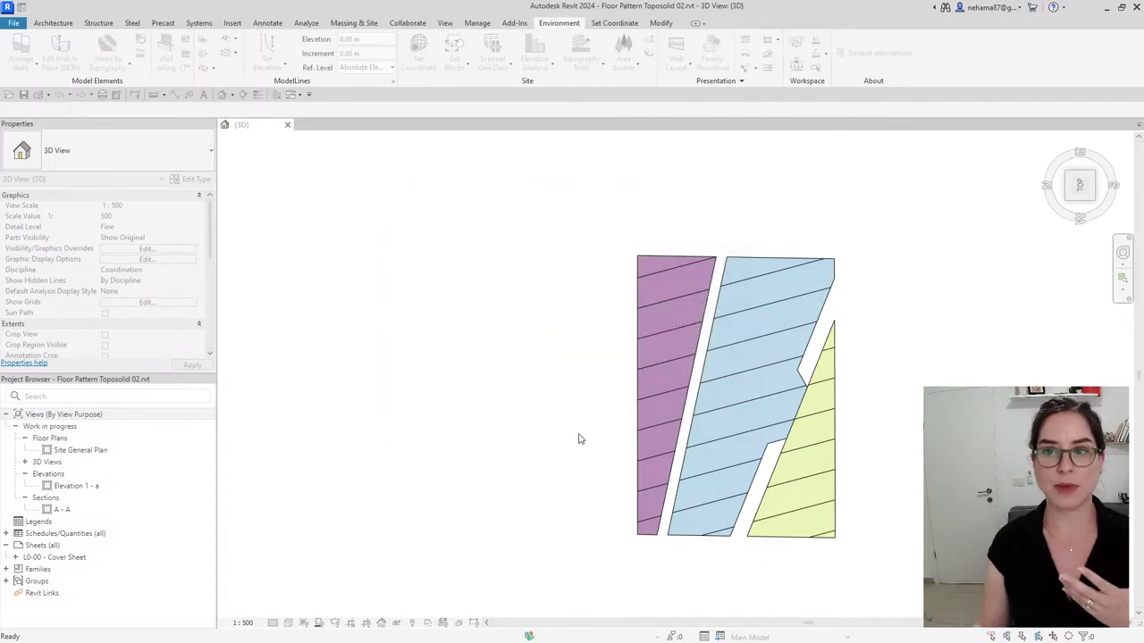
shift+middle_drag(609, 367, 574, 298)
scroll(574, 298, up, 3)
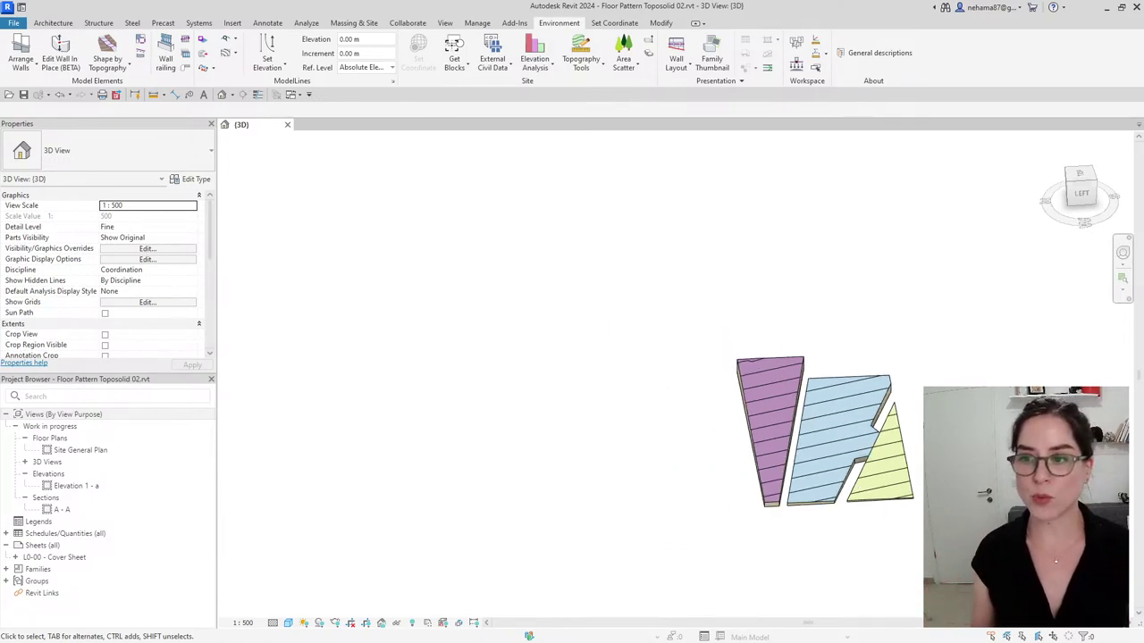
shift+middle_drag(679, 322, 746, 375)
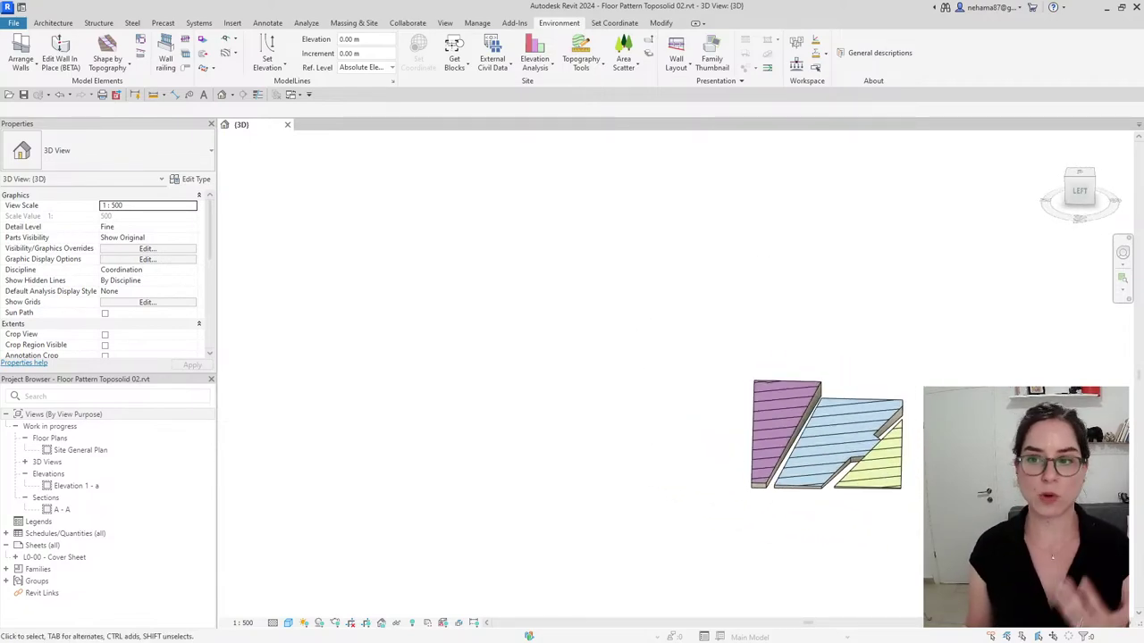
middle_drag(960, 510, 855, 477)
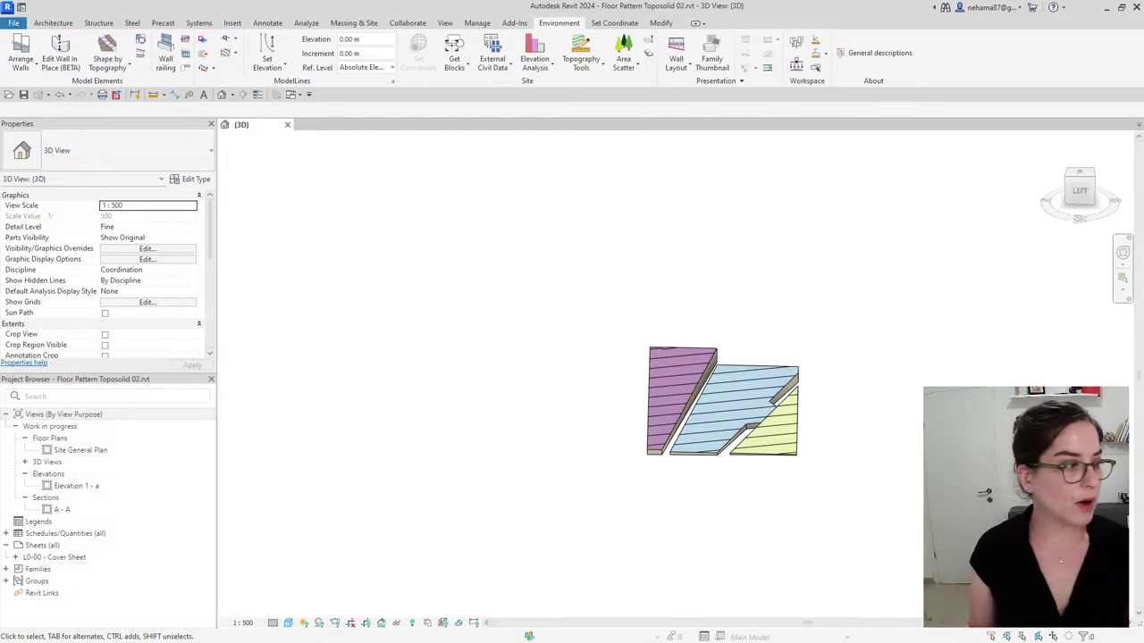
click(699, 445)
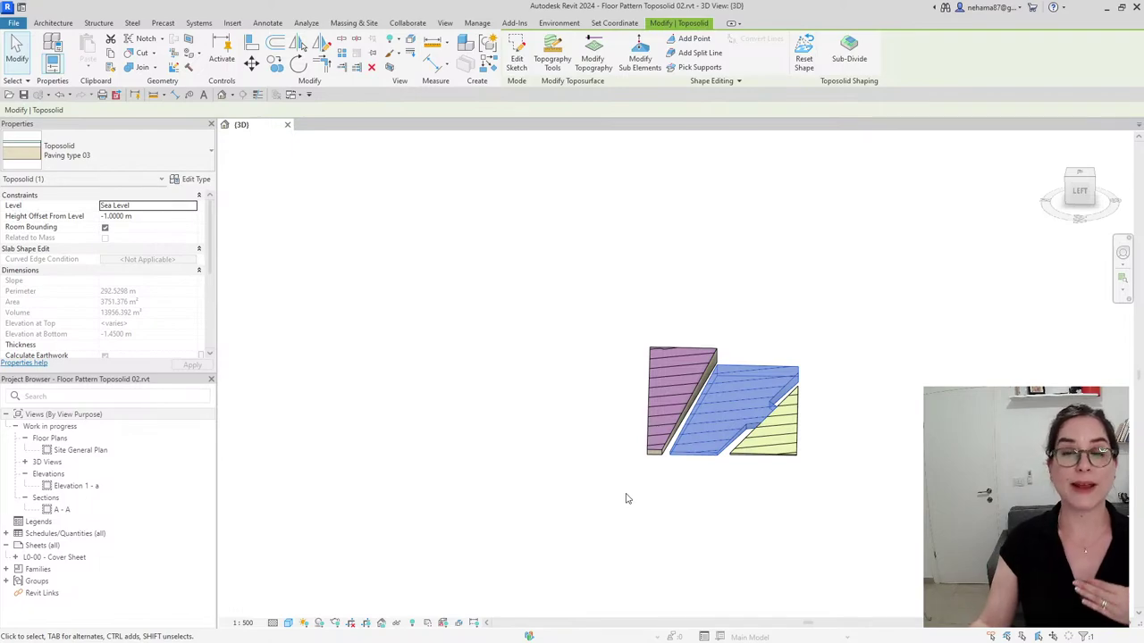
click(766, 533)
scroll(670, 536, down, 2)
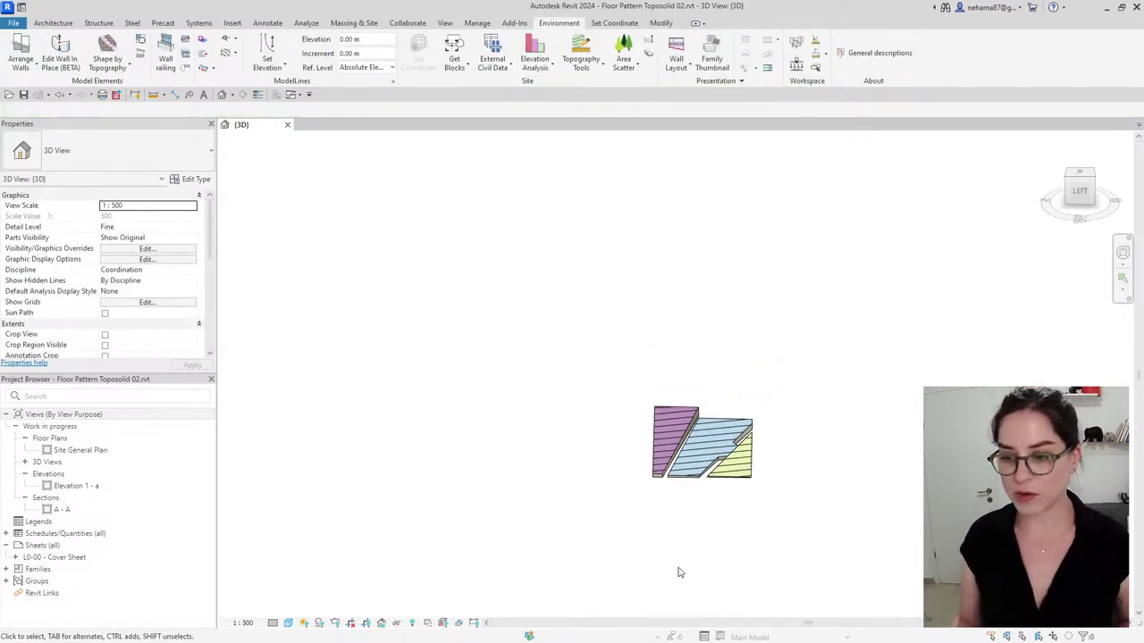
mouse_move(795, 628)
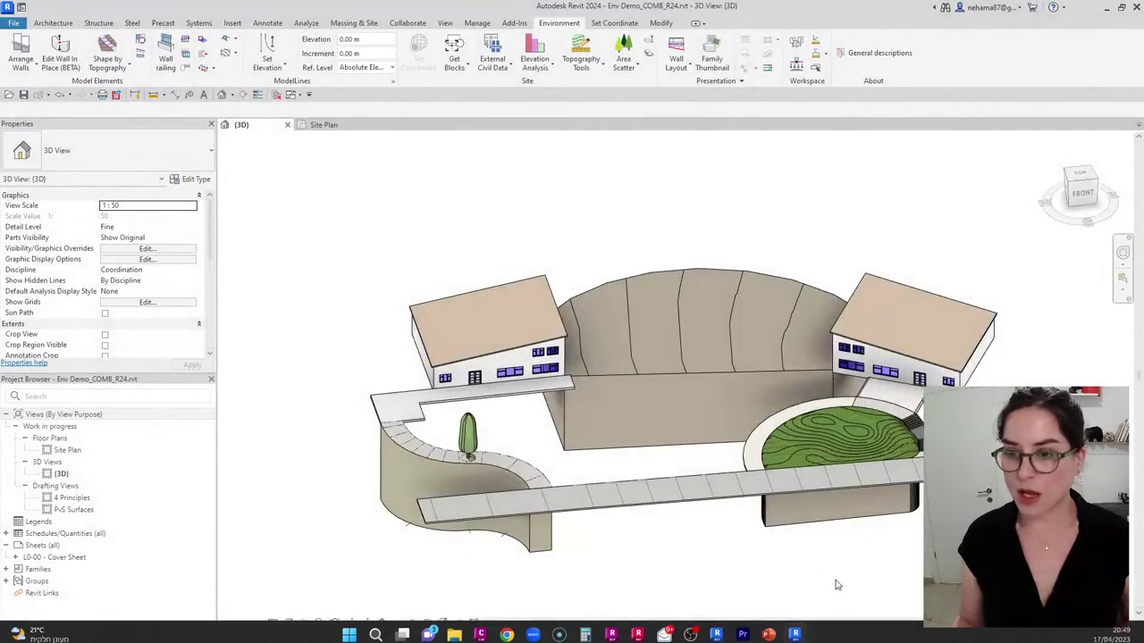
Switch to the Env Demo_COMB_R24 window and orbit the 3D site view toward the top
click(853, 567)
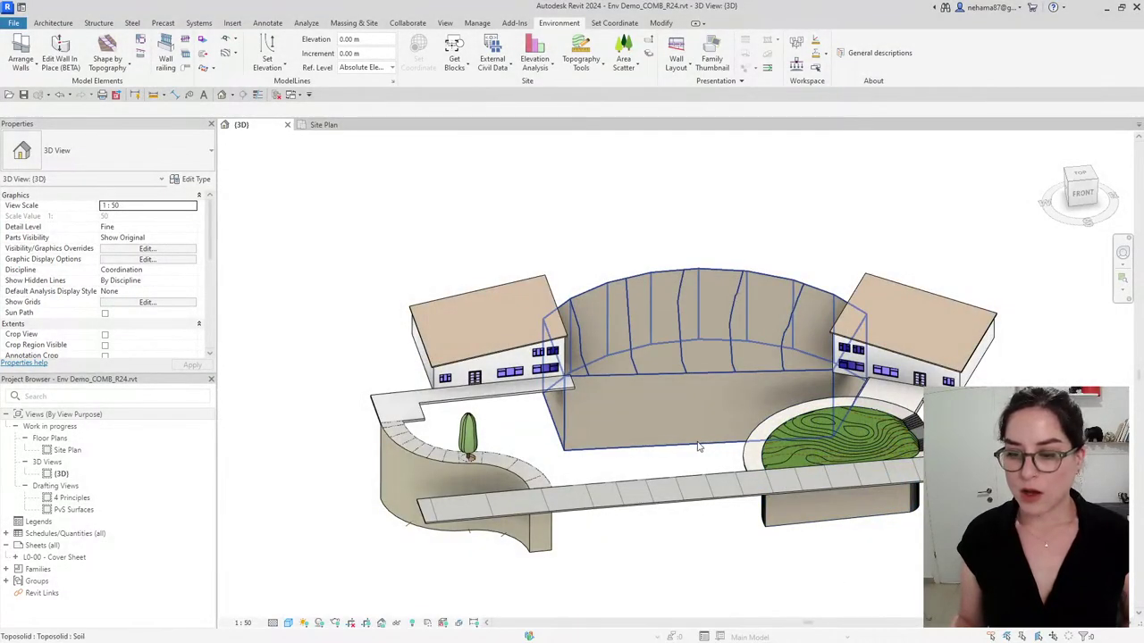
scroll(600, 422, down, 3)
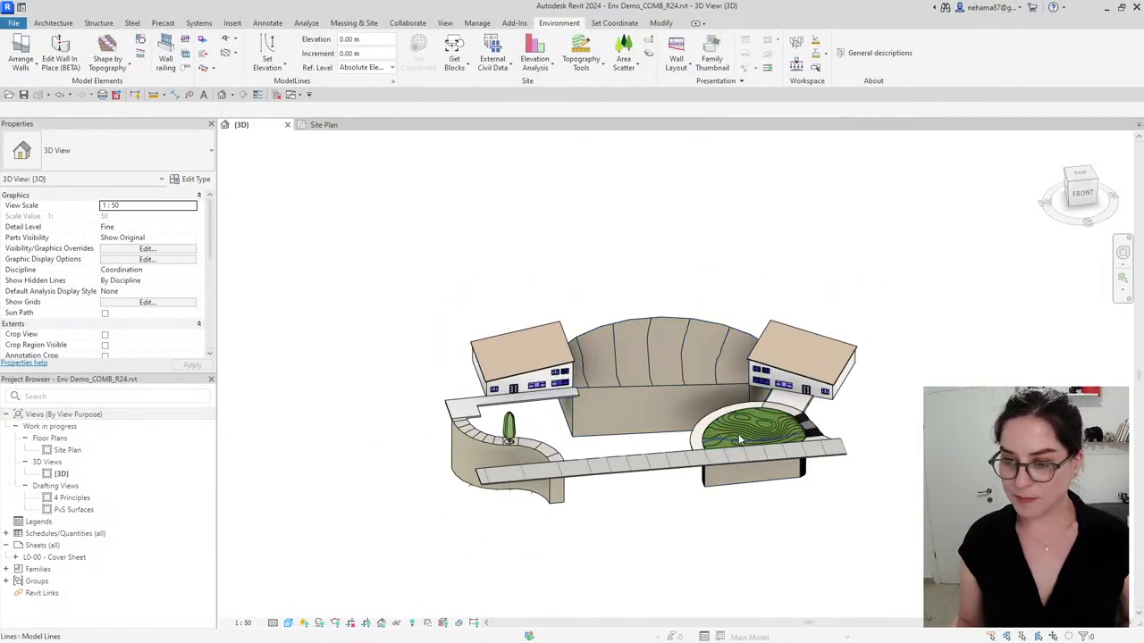
shift+middle_drag(740, 440, 855, 539)
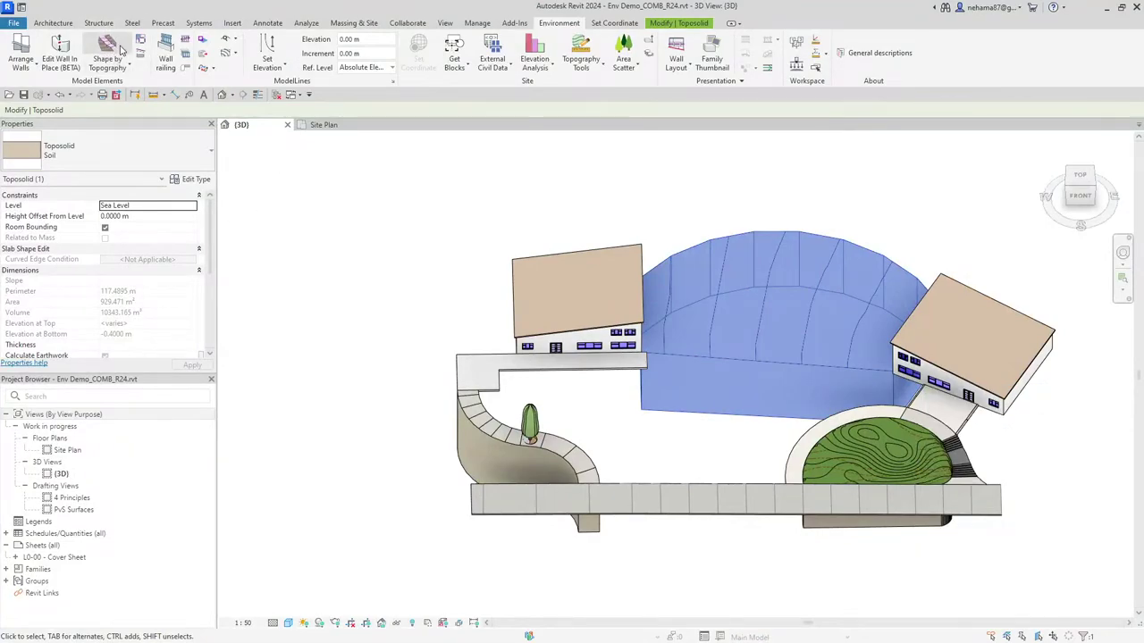
Look down on the site from the top and select the soil toposolid between the houses
middle_drag(919, 293, 613, 414)
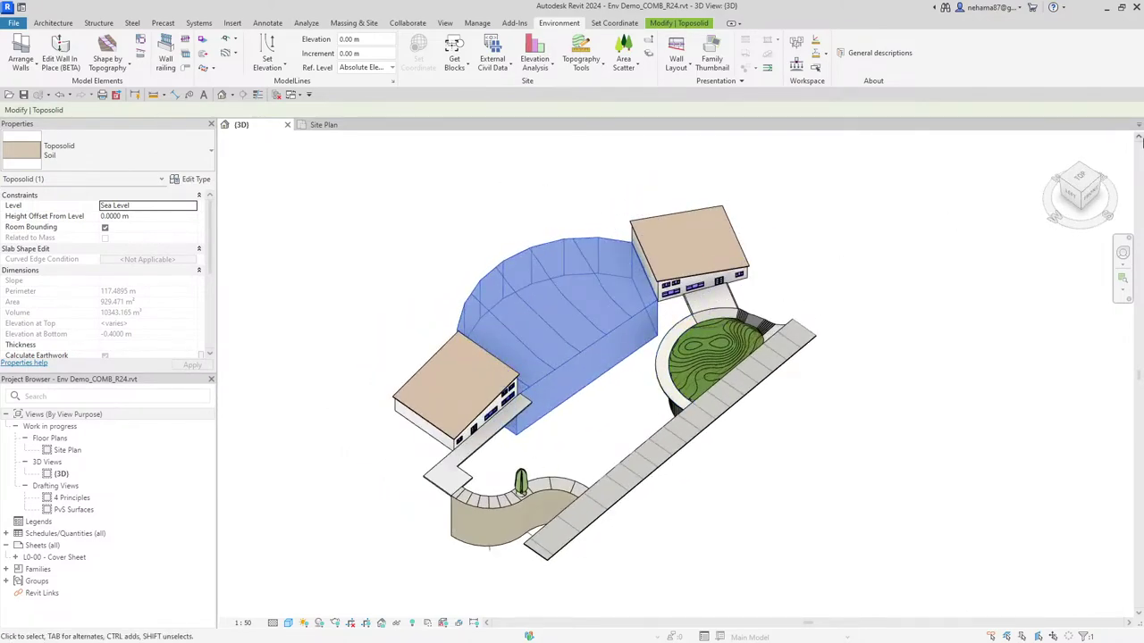
click(1086, 179)
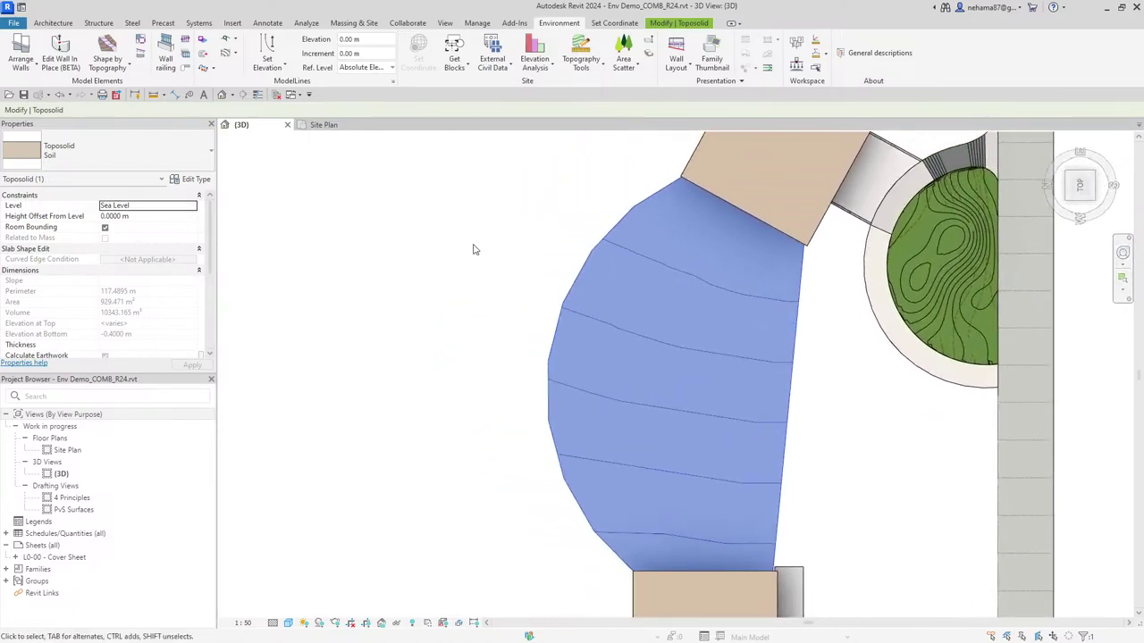
click(344, 24)
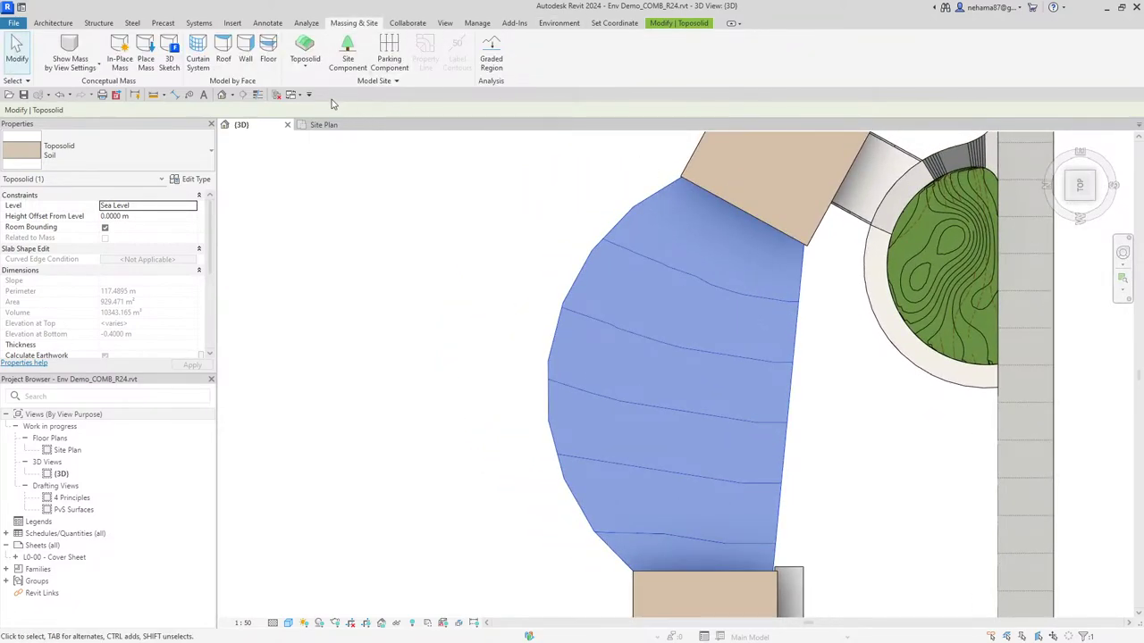
click(676, 27)
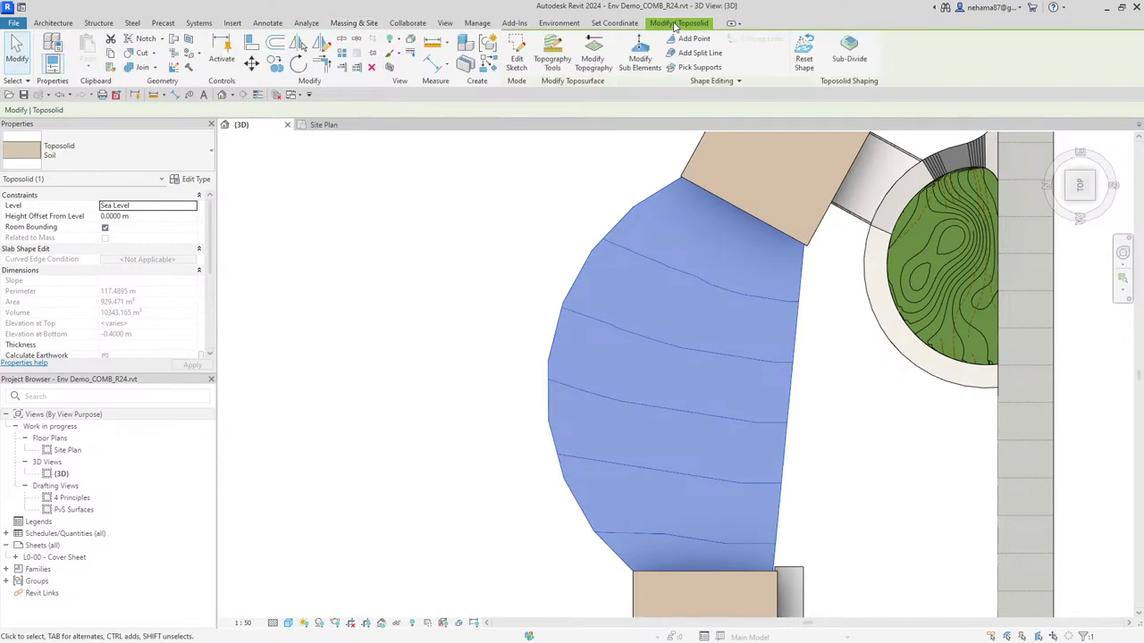
Sketch a rectangular Sub-Divide on the soil toposolid, finish it, and reposition it
click(851, 54)
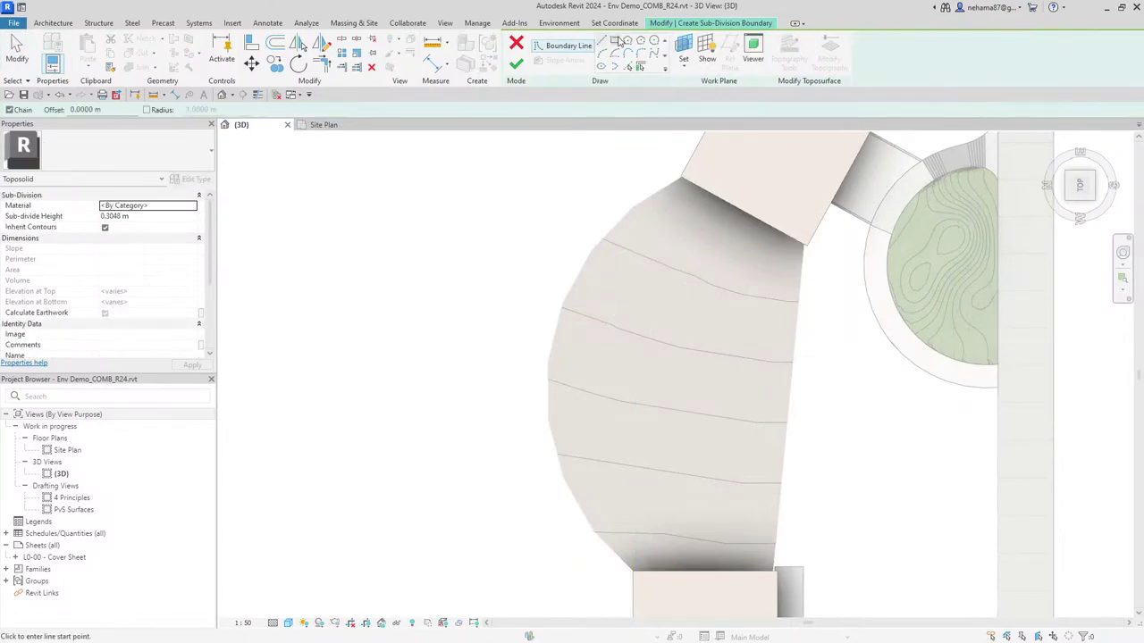
click(614, 41)
click(565, 332)
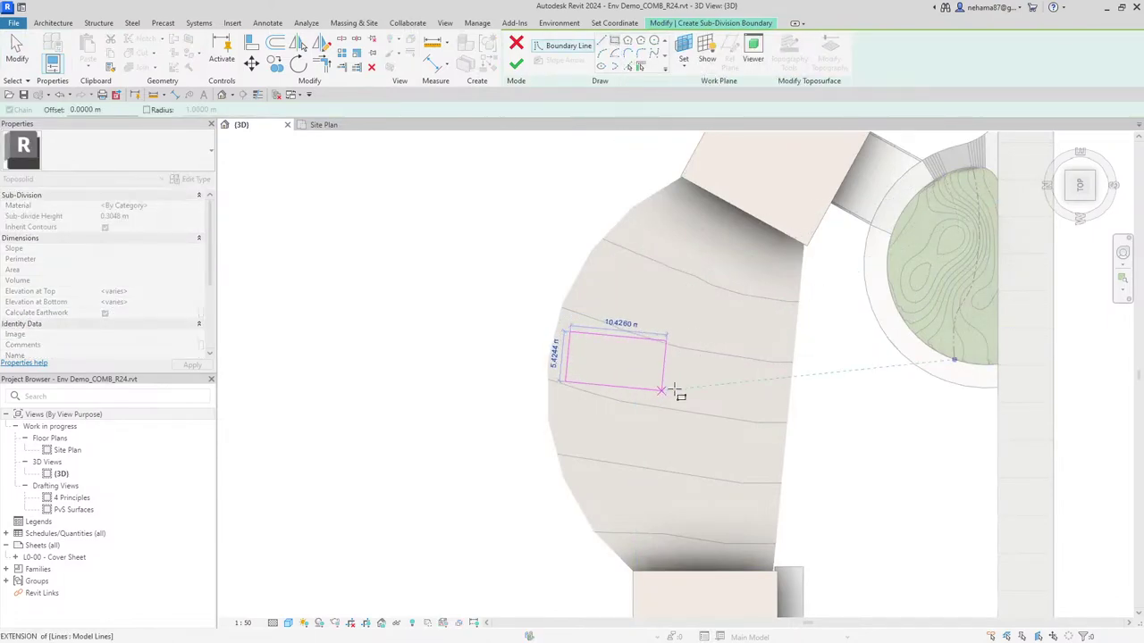
click(749, 398)
click(515, 63)
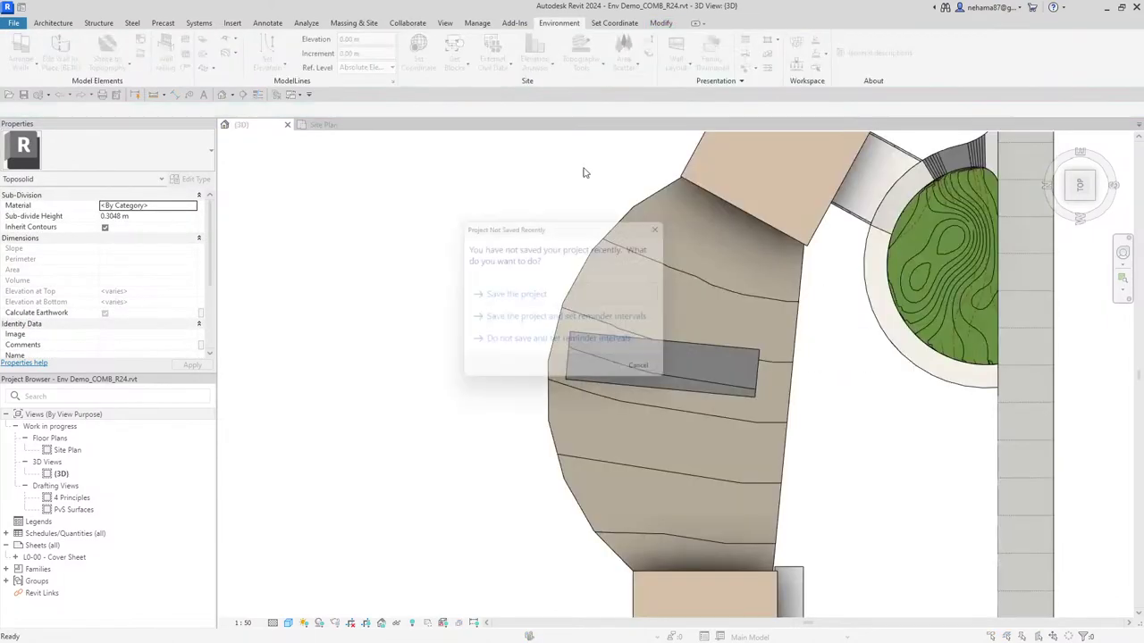
click(650, 374)
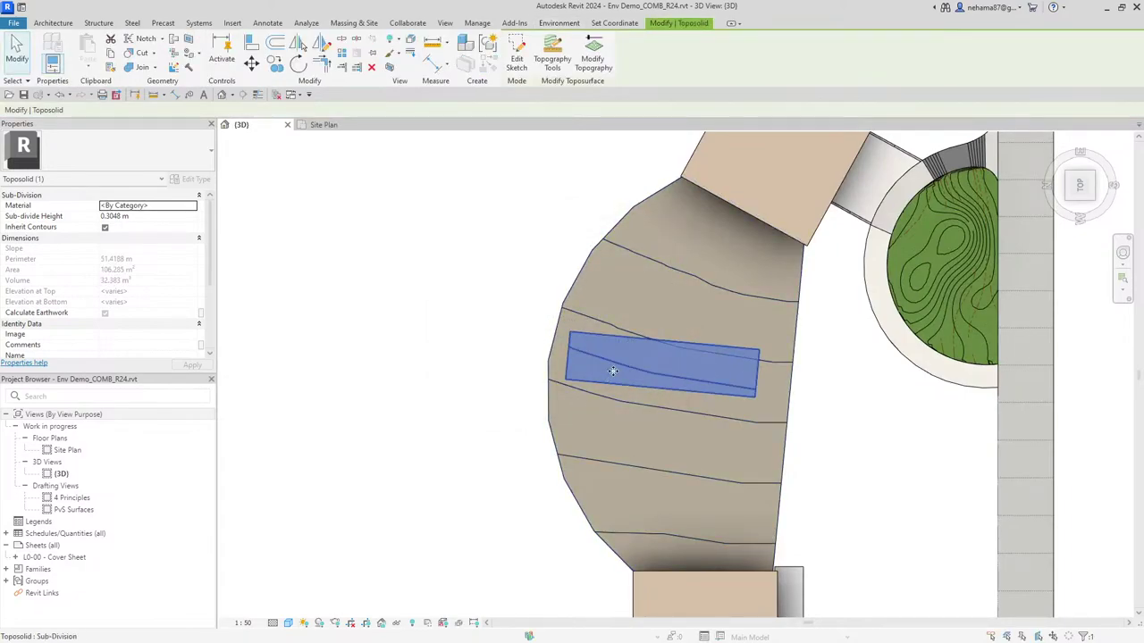
shift+middle_drag(531, 444, 700, 391)
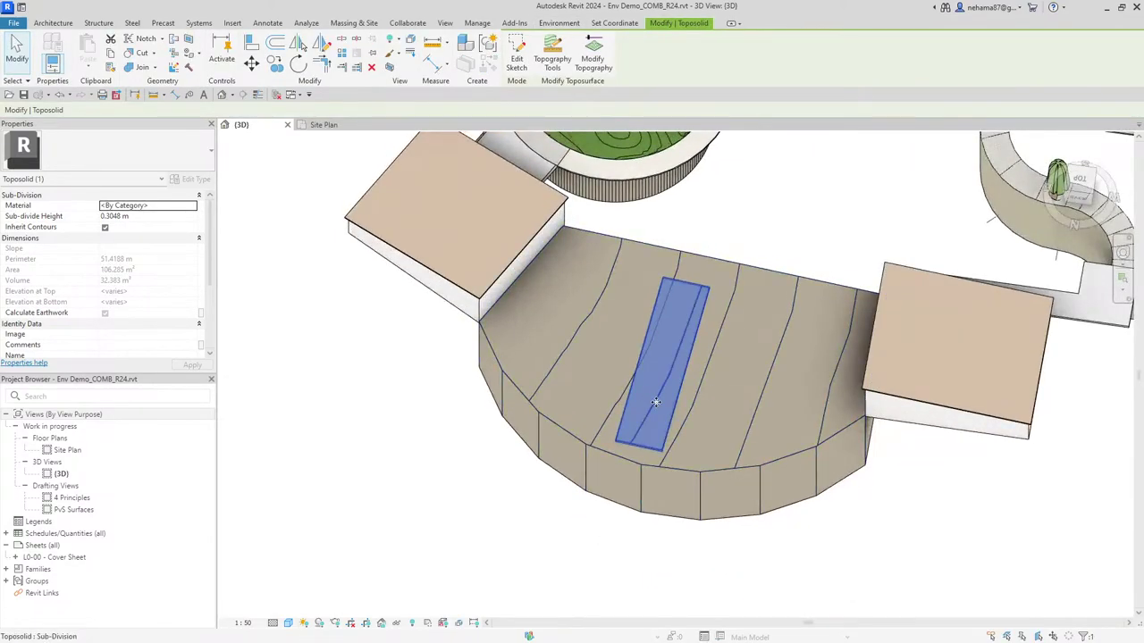
drag(651, 400, 710, 410)
Set the soil sub-division's Sub-divide Height to 0.02 m
click(876, 528)
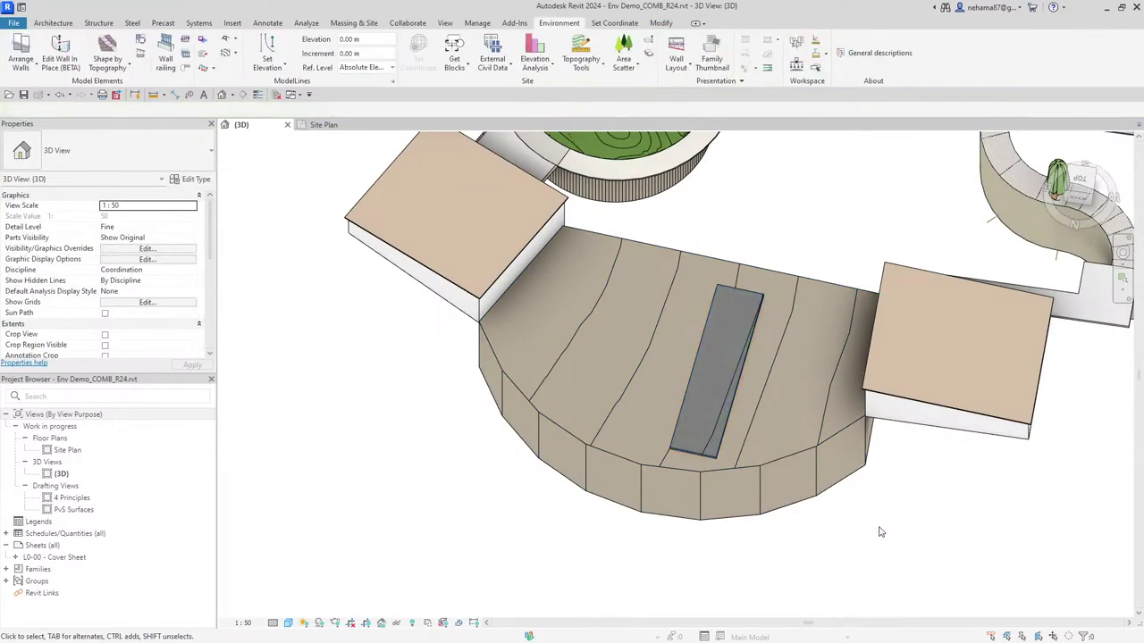
shift+middle_drag(766, 529, 894, 375)
click(680, 433)
scroll(1011, 499, up, 6)
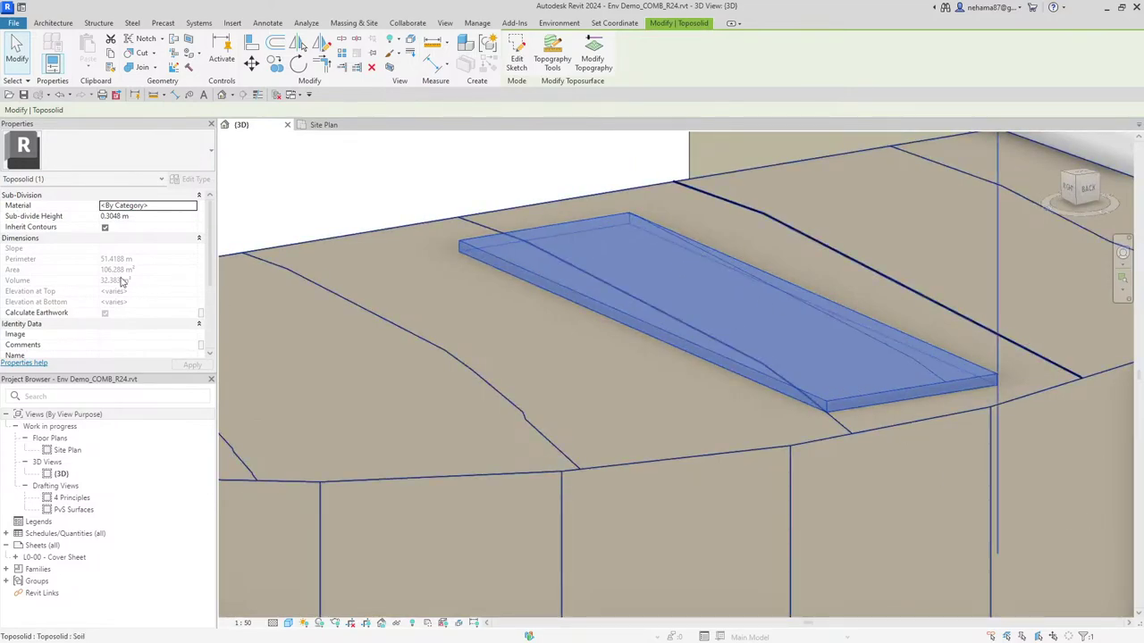
click(159, 217)
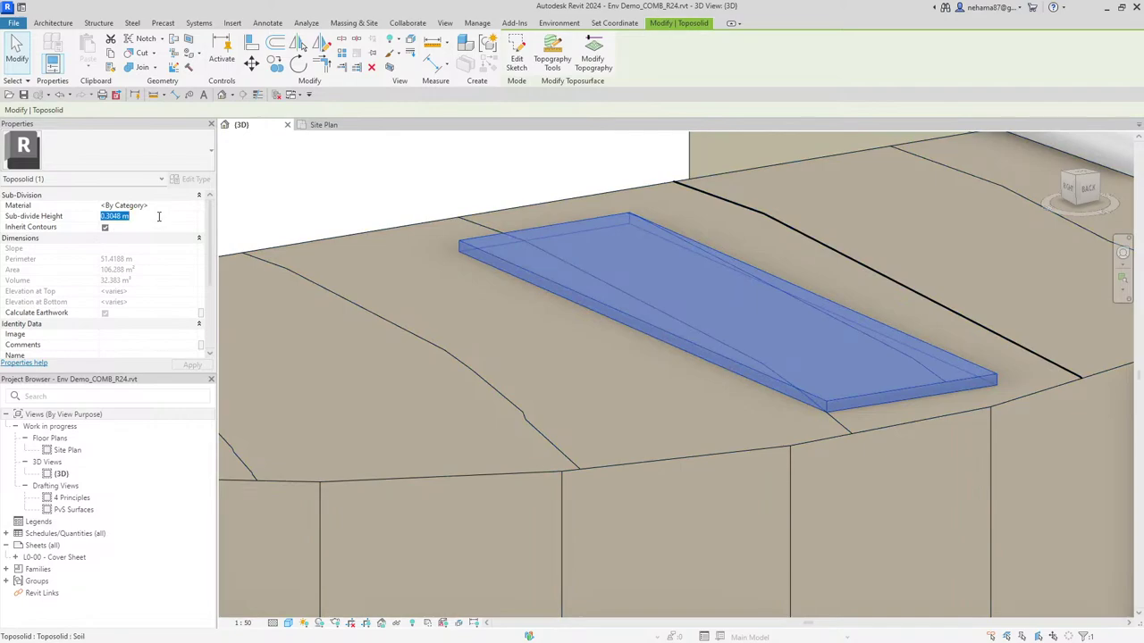
text(0.02)
key(Escape)
Reselect the thinned soil sub-division and tilt the view down onto it
scroll(988, 376, up, 4)
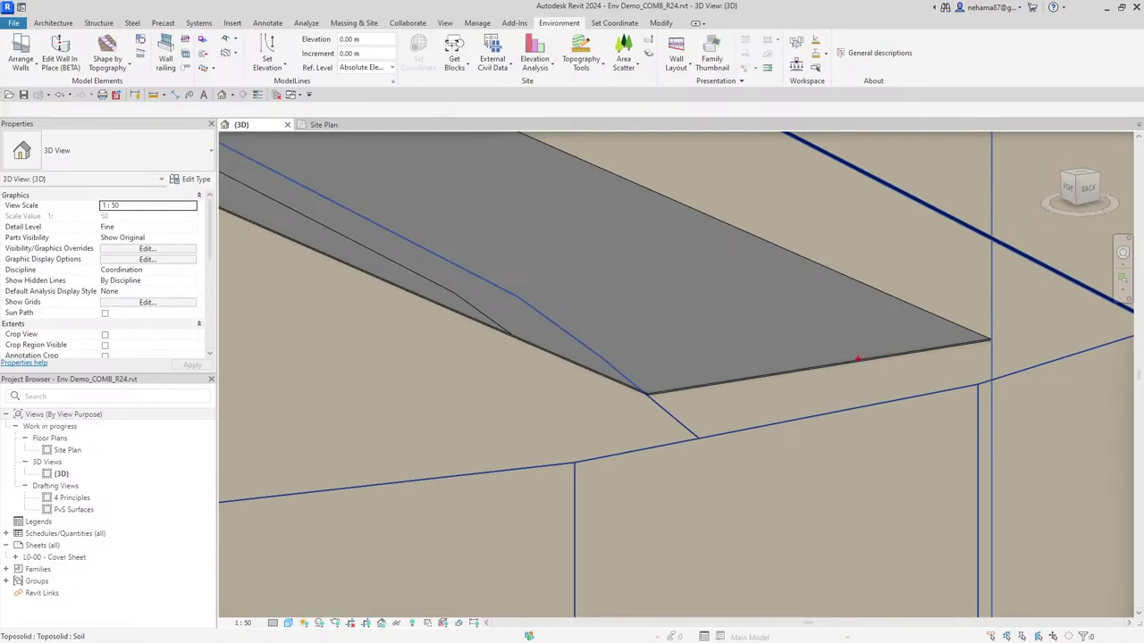
mouse_move(715, 337)
mouse_down()
mouse_move(858, 419)
mouse_move(810, 329)
mouse_move(923, 386)
mouse_up()
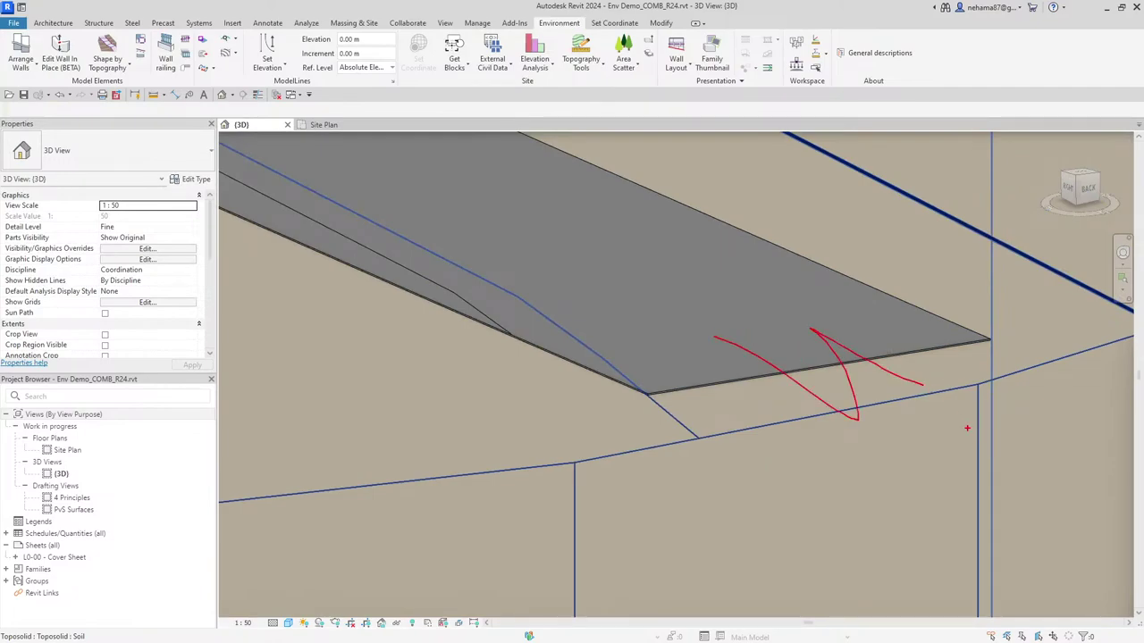
scroll(692, 402, down, 5)
click(683, 386)
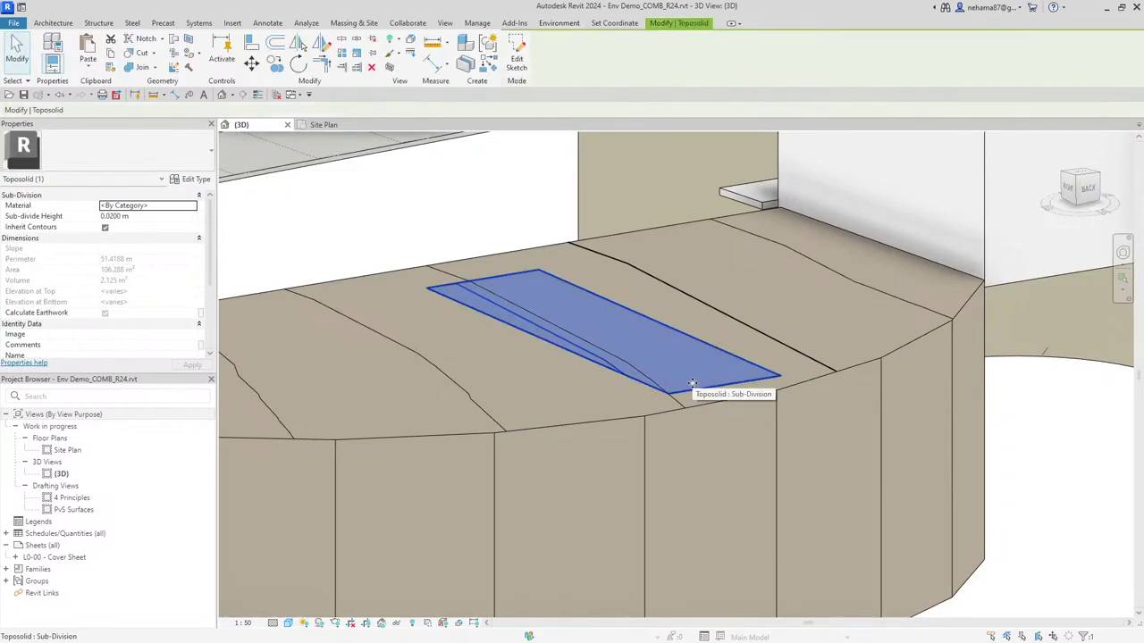
drag(1082, 188, 1083, 176)
From the top view, sketch a rectangular floor boundary on the sloped soil beside the walkway
click(1081, 177)
click(839, 518)
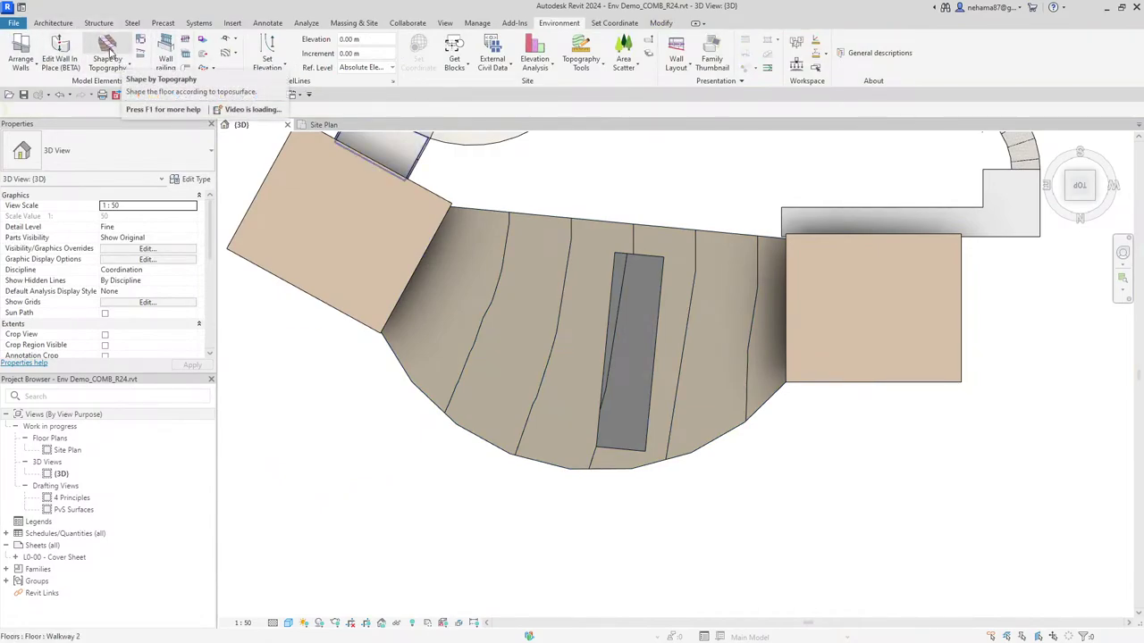
click(54, 23)
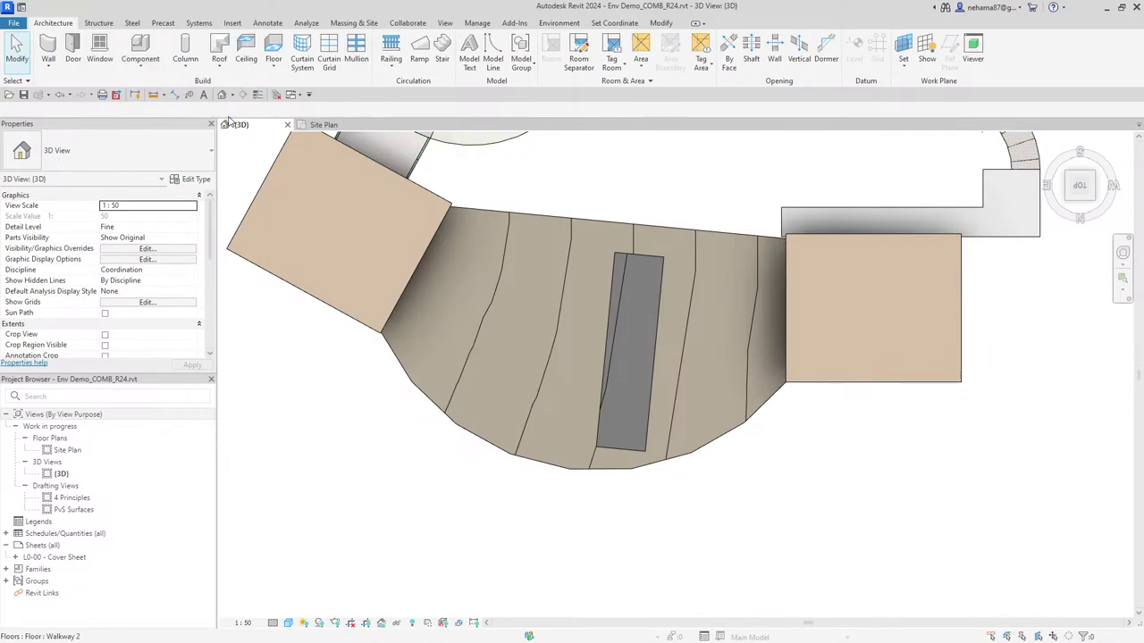
click(273, 52)
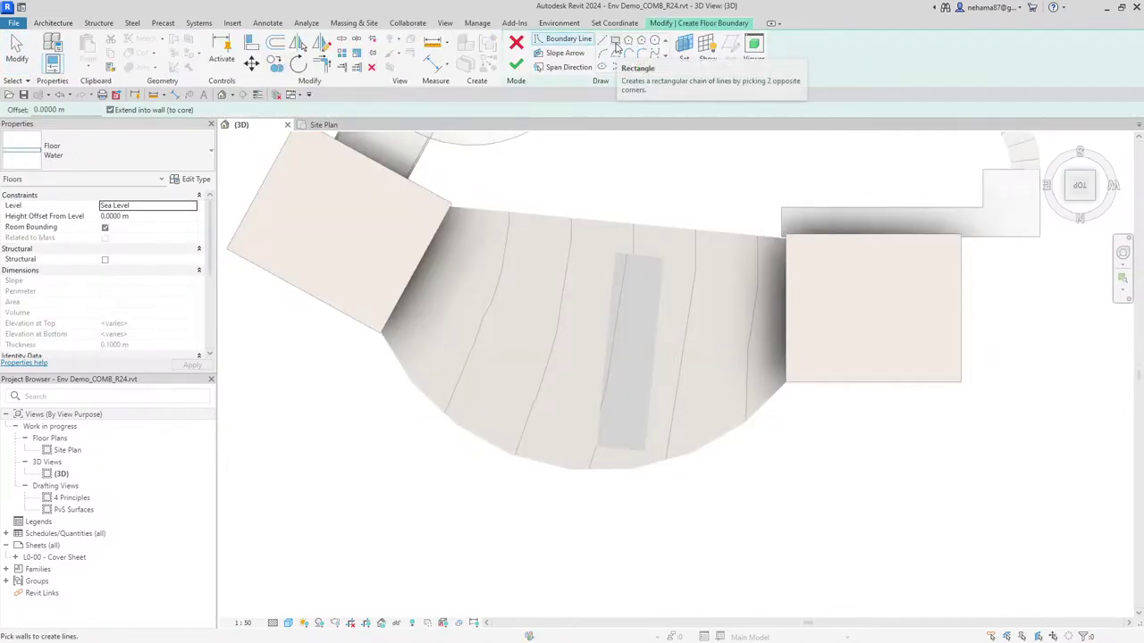
click(614, 39)
click(482, 279)
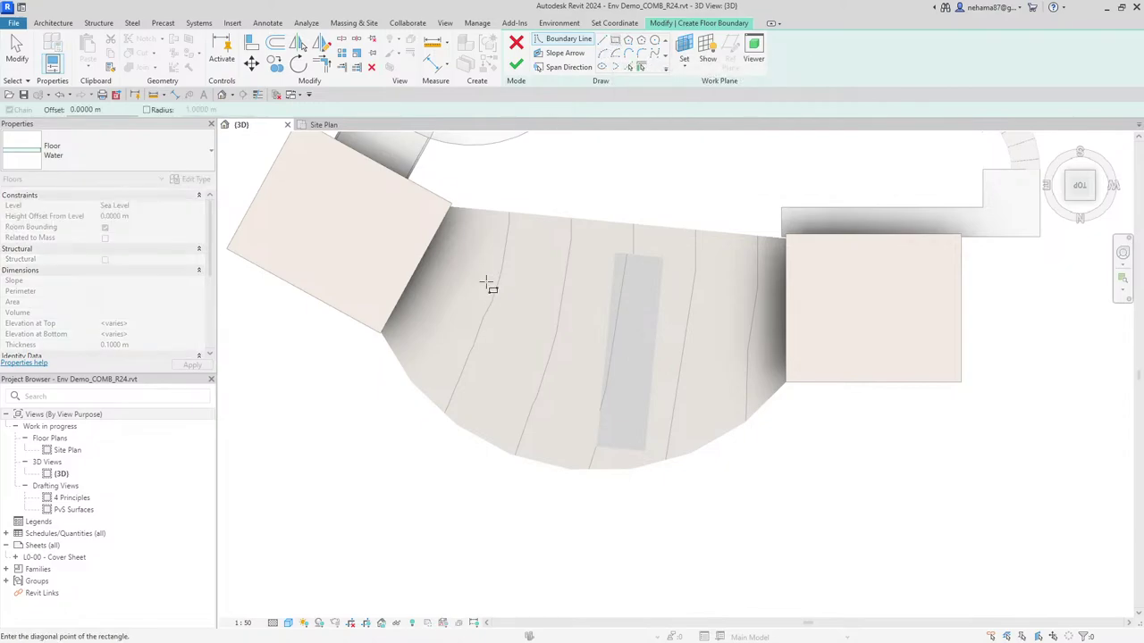
click(504, 416)
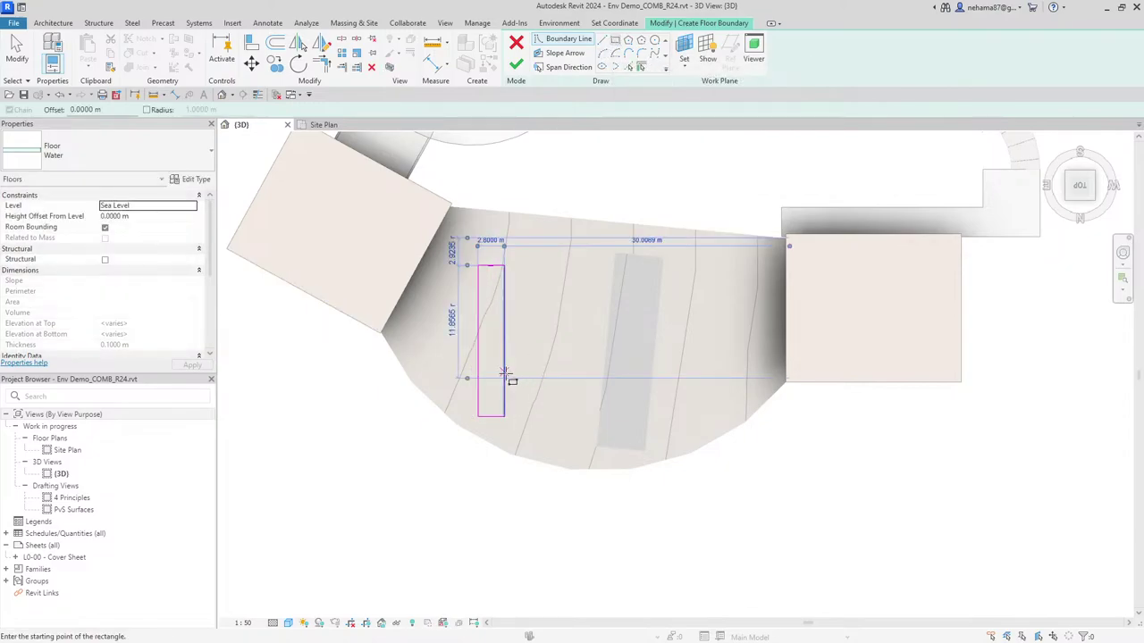
key(Escape)
key(Escape)
key(Tab)
click(505, 402)
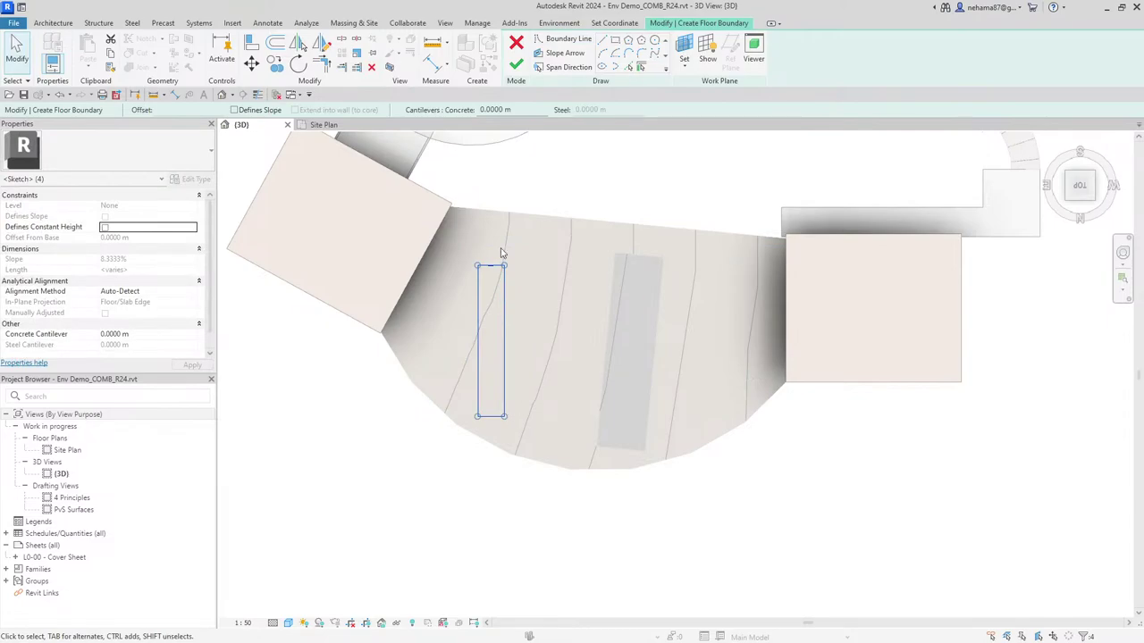
Rotate the floor rectangle about 20° counterclockwise
click(298, 62)
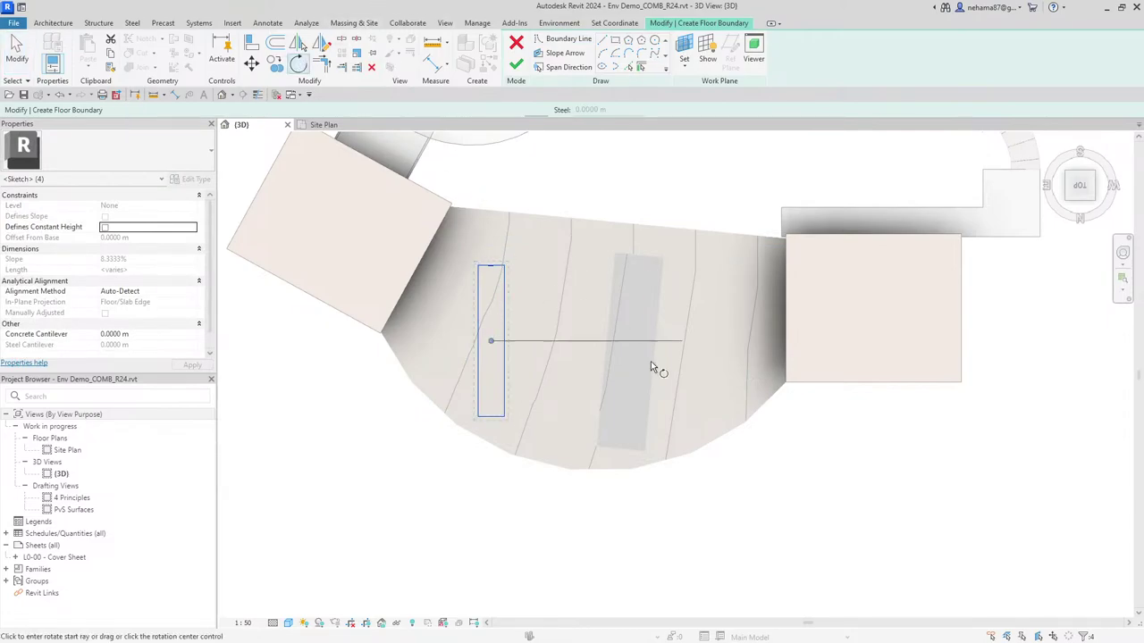
click(497, 246)
click(461, 239)
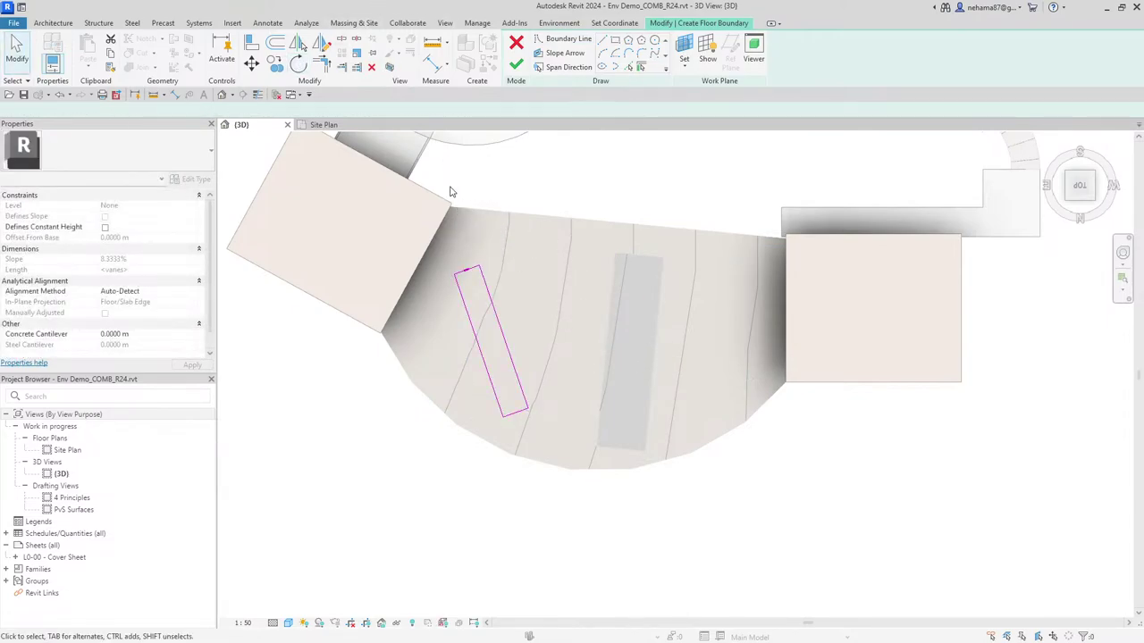
key(Escape)
Set the floor type to Playground paving and finish the floor
click(107, 152)
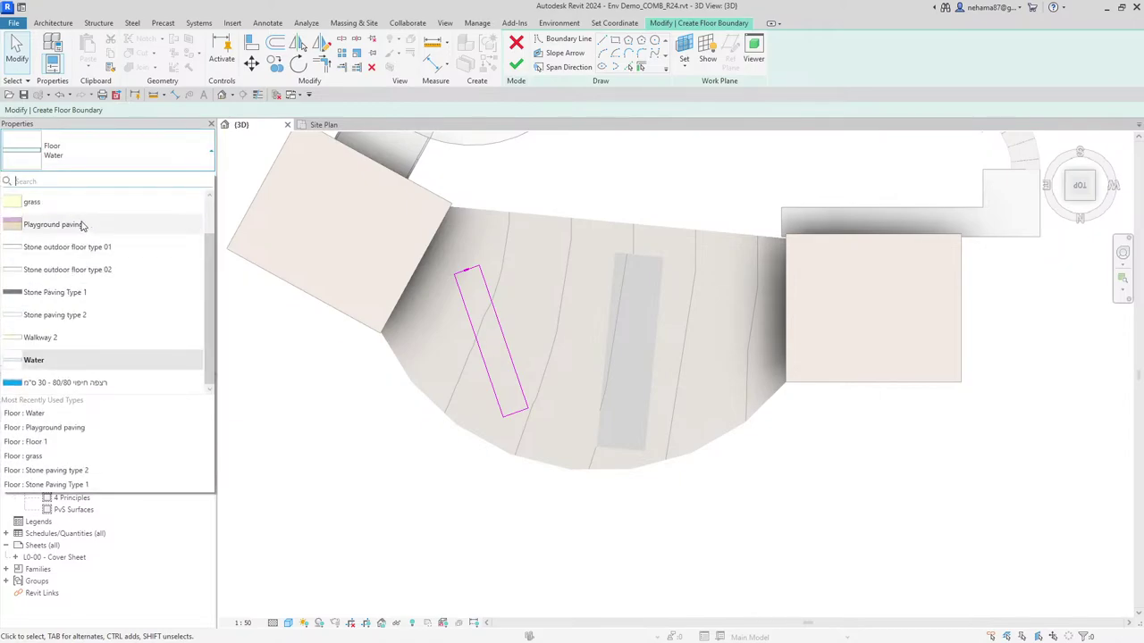
click(81, 225)
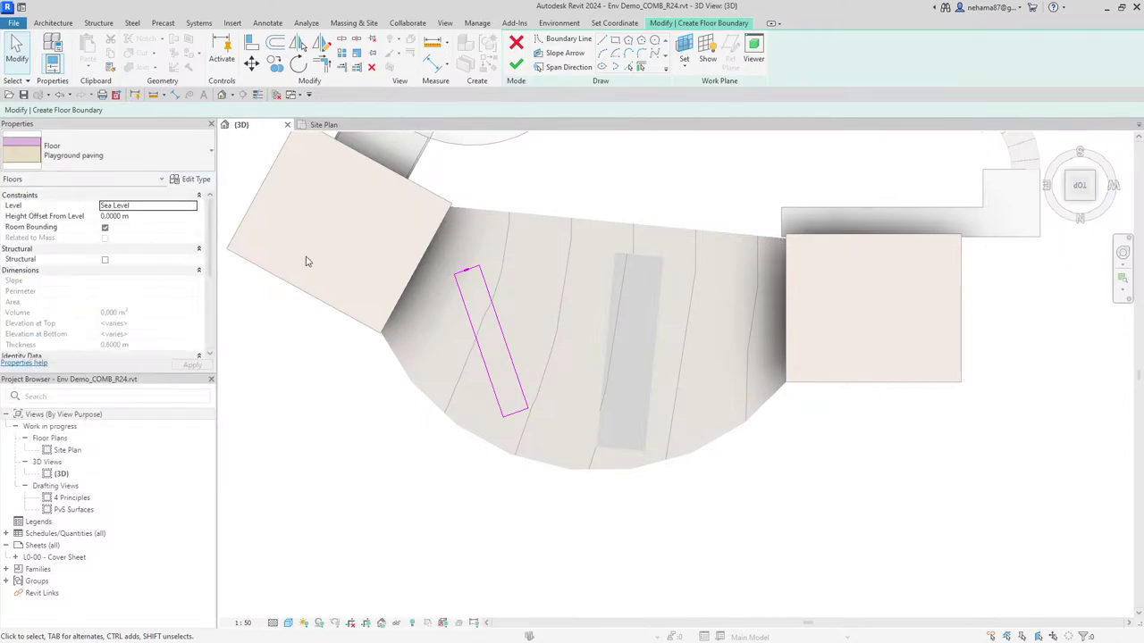
click(516, 64)
shift+middle_drag(549, 563, 516, 452)
Select the Playground paving floor with the soil toposolid and open Shape by Topography
click(516, 447)
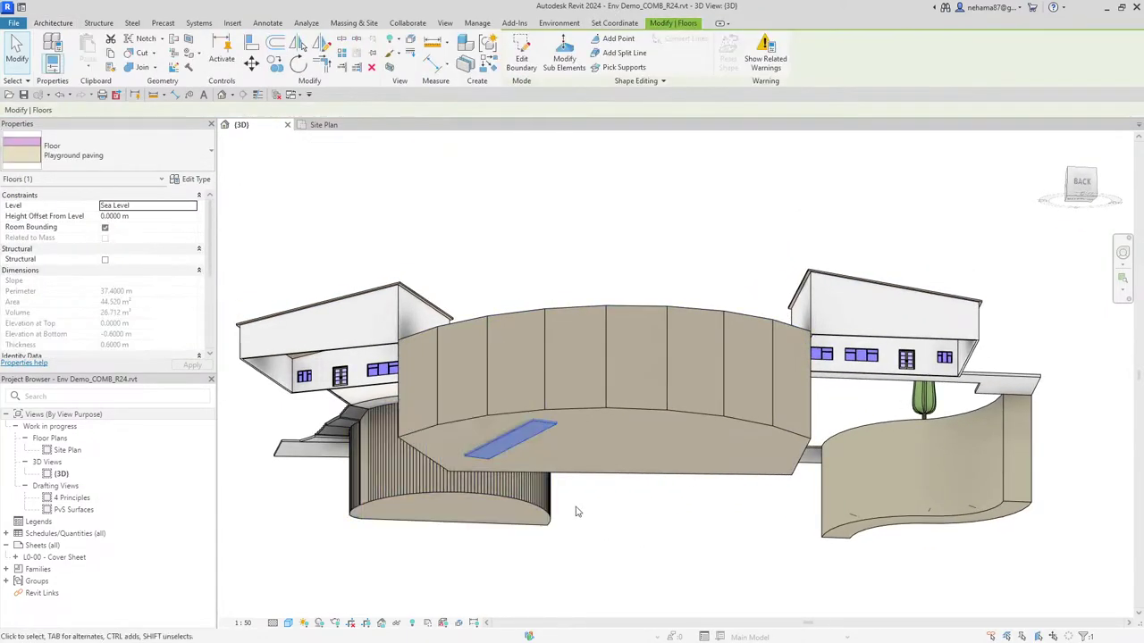
ctrl+click(563, 324)
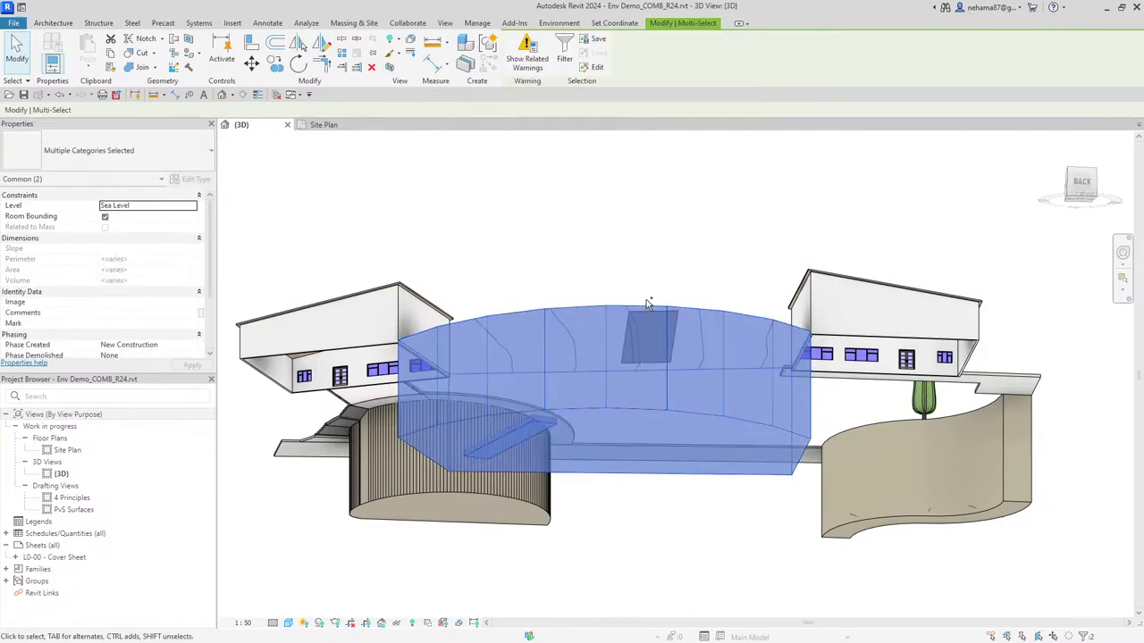
shift+middle_drag(563, 324, 556, 38)
click(558, 23)
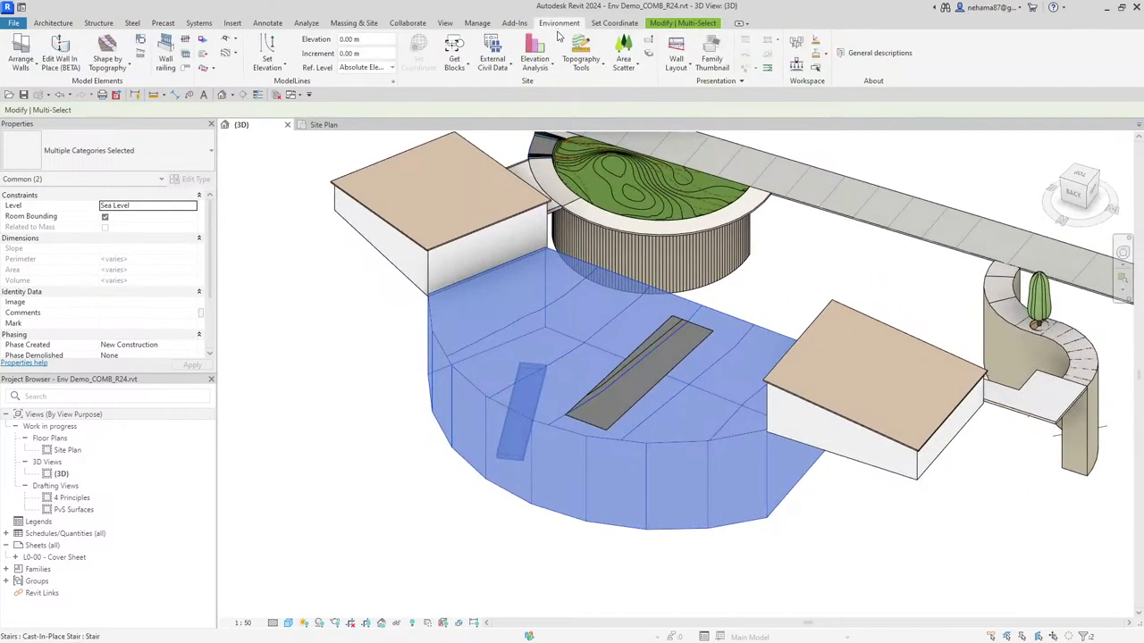
click(447, 449)
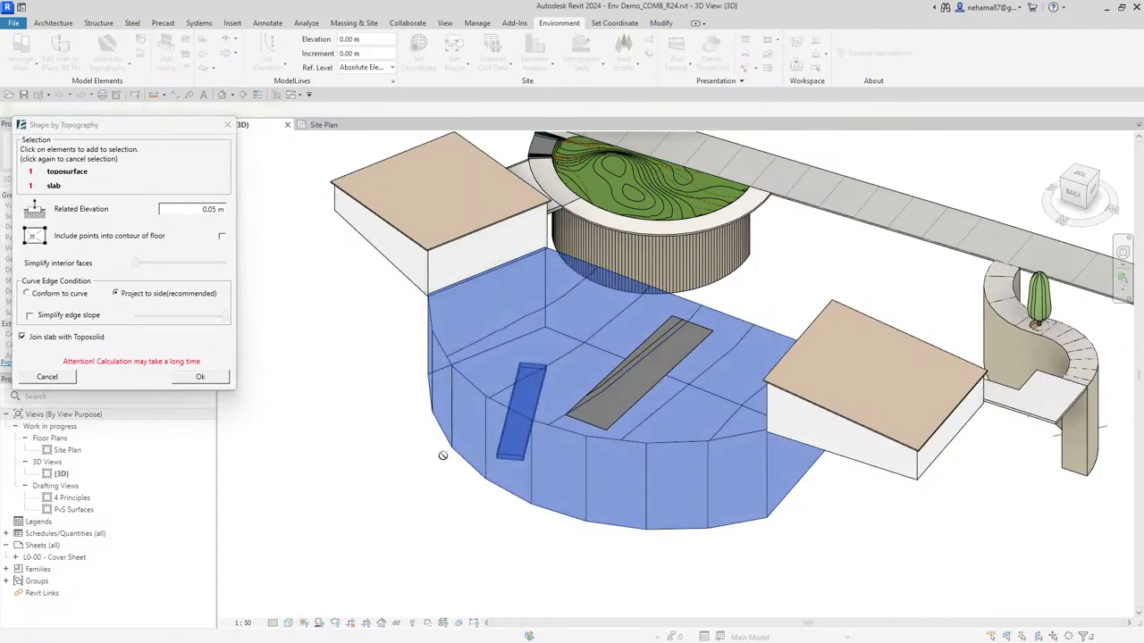
drag(183, 135, 252, 144)
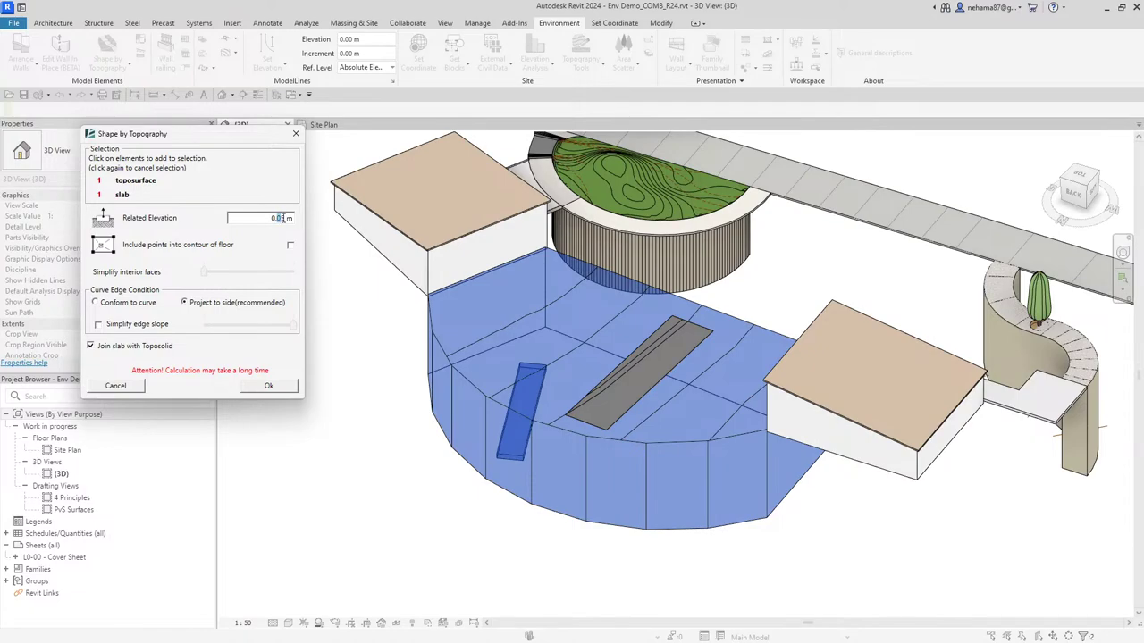
Apply Shape by Topography and inspect the shaped pink paving floor and soil toposolid
click(286, 390)
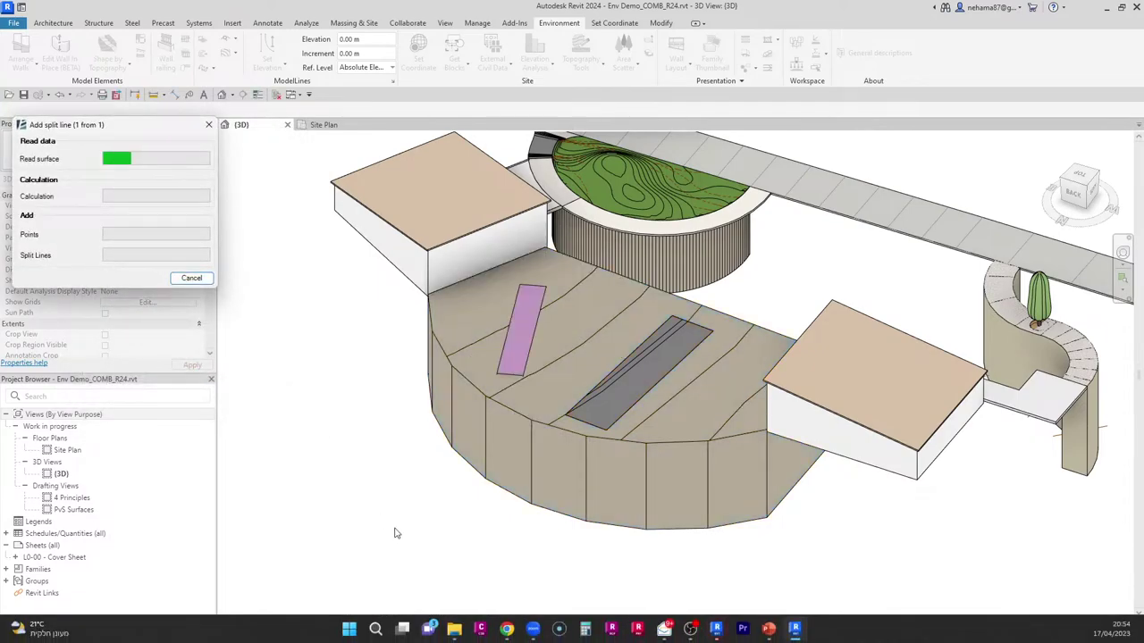
click(529, 365)
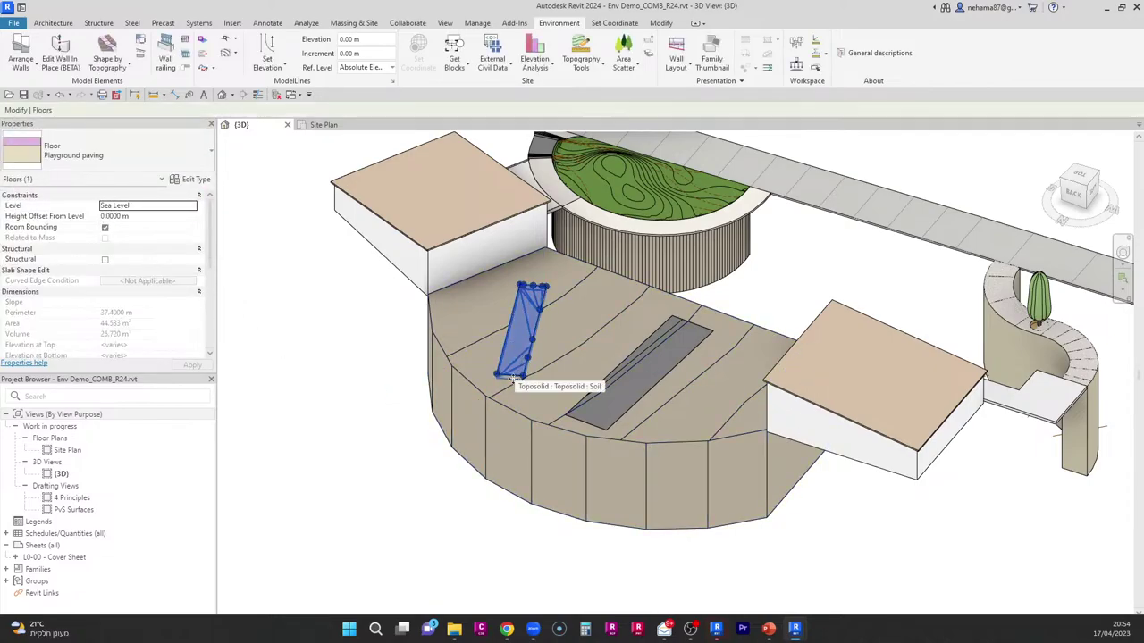
shift+middle_drag(394, 462, 620, 488)
key(Escape)
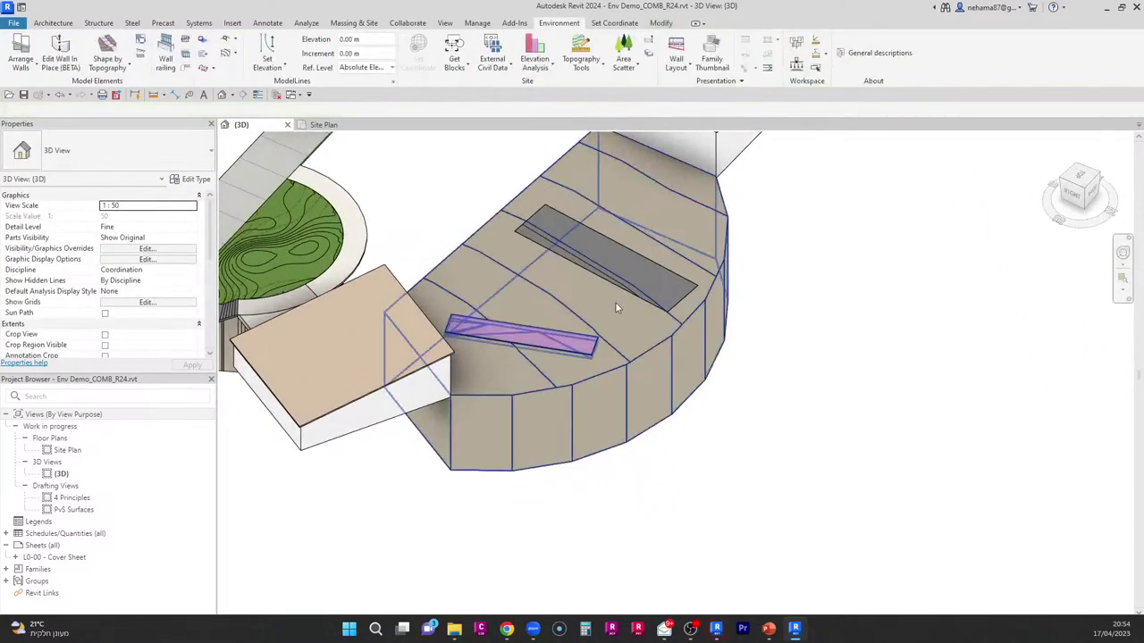
scroll(615, 310, up, 4)
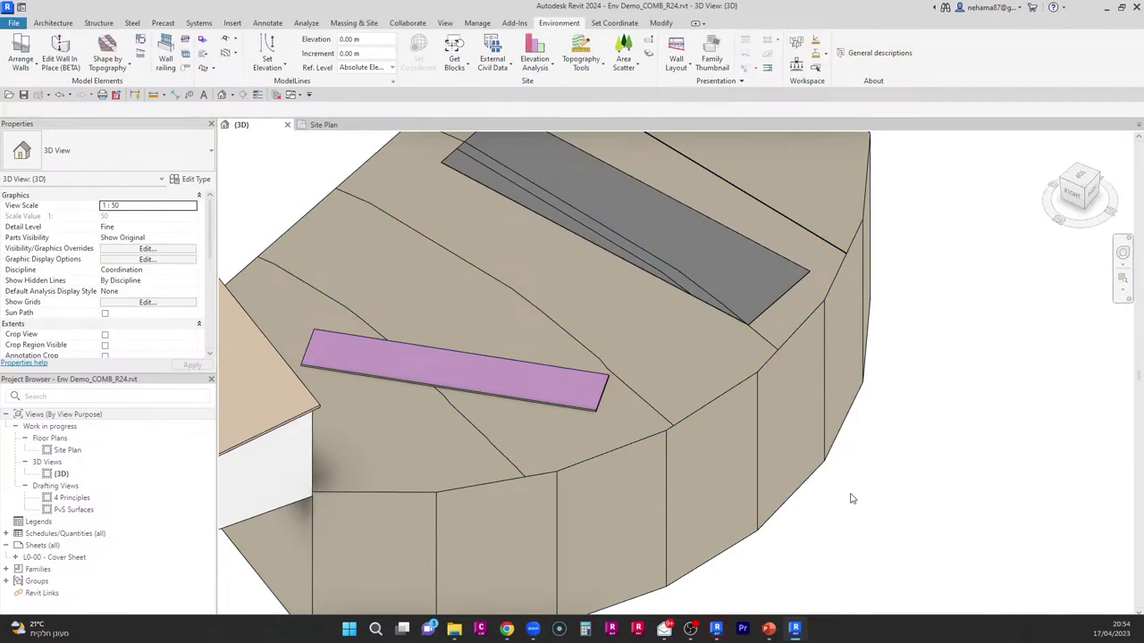
click(674, 448)
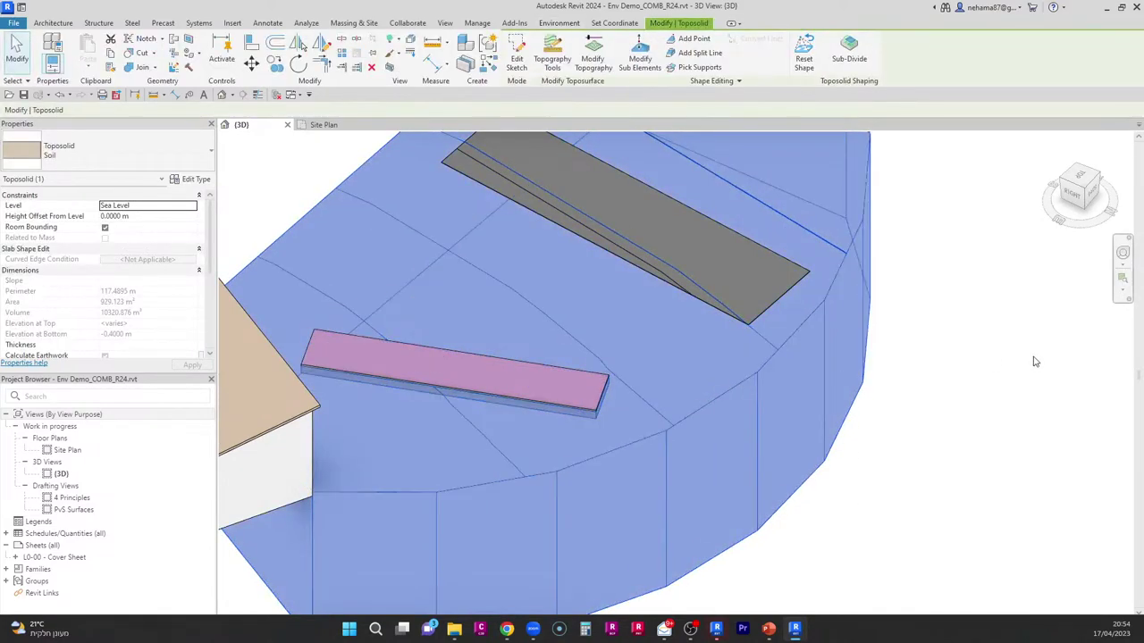
key(Escape)
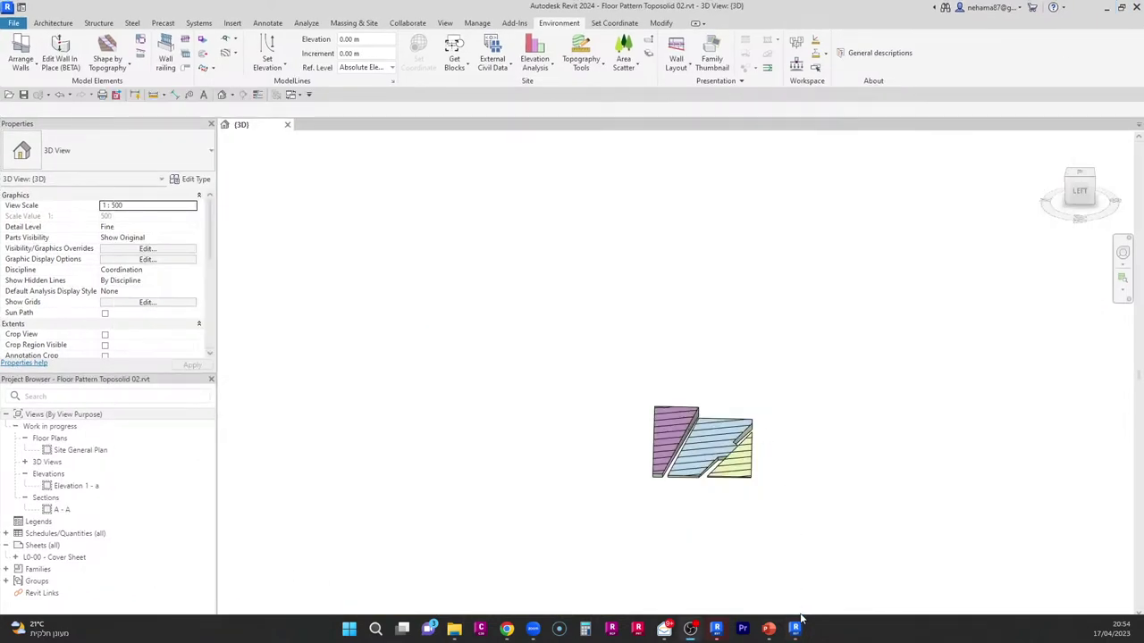
Switch back to the Env Demo project window and restore it to a smaller size
click(748, 582)
mouse_move(796, 631)
click(827, 553)
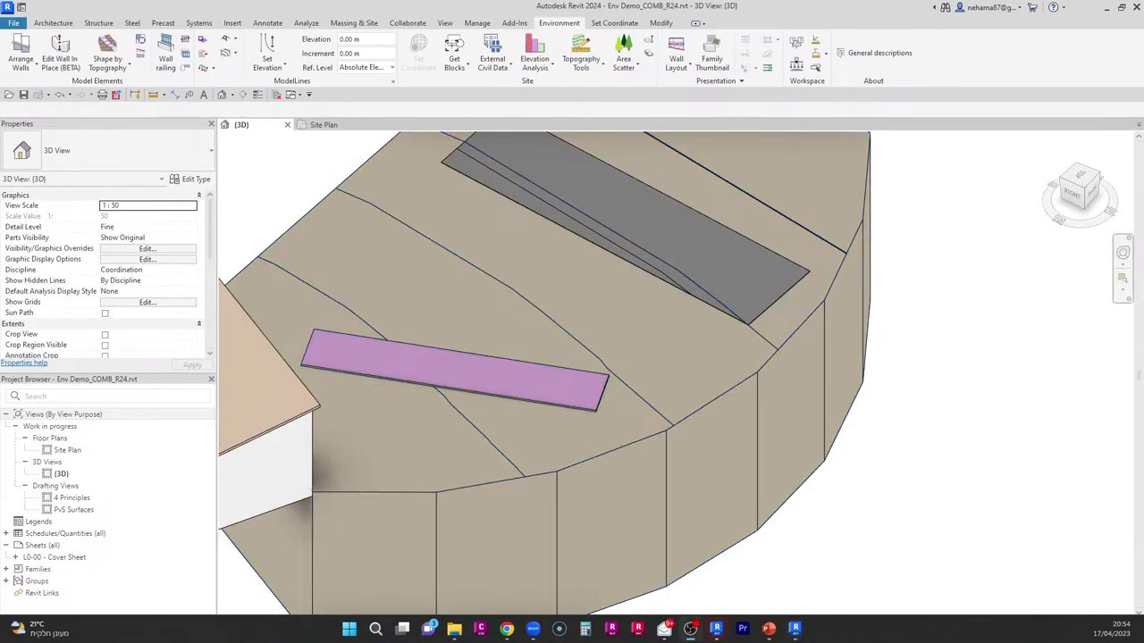
click(1121, 7)
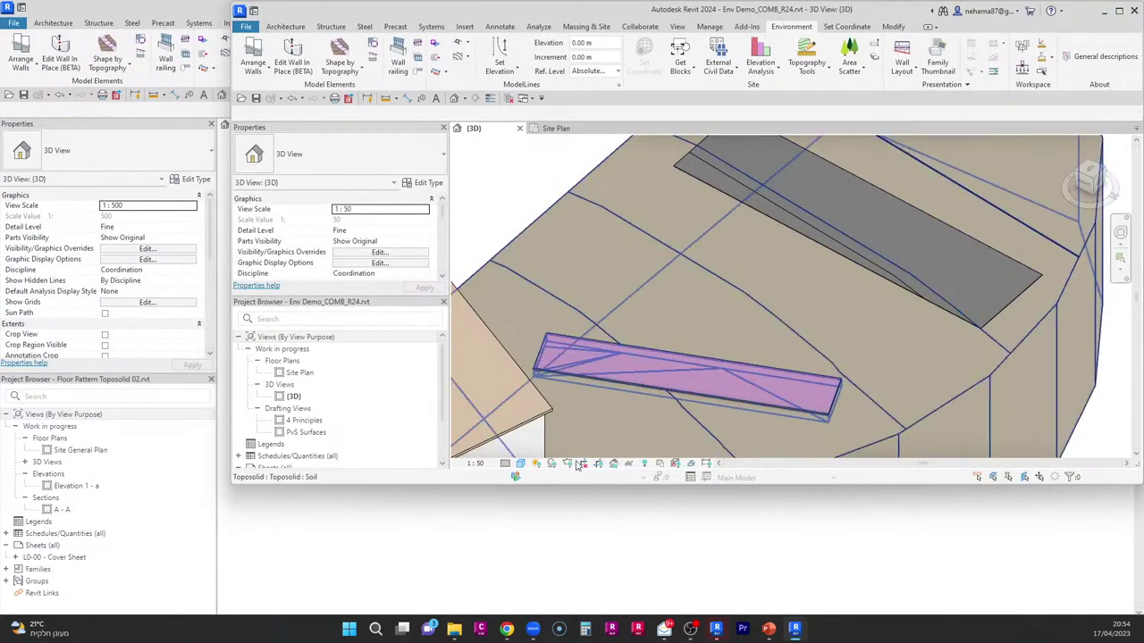
Isolate the soil toposolid, maximize the window, and deselect it to view the slab recess
click(629, 463)
click(938, 411)
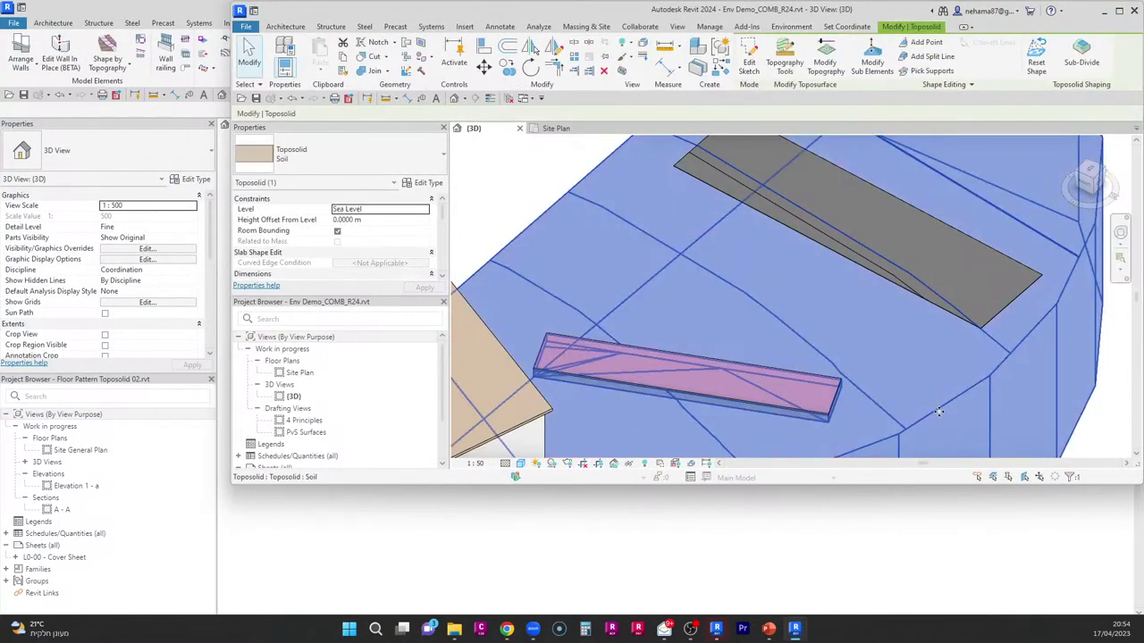
click(629, 464)
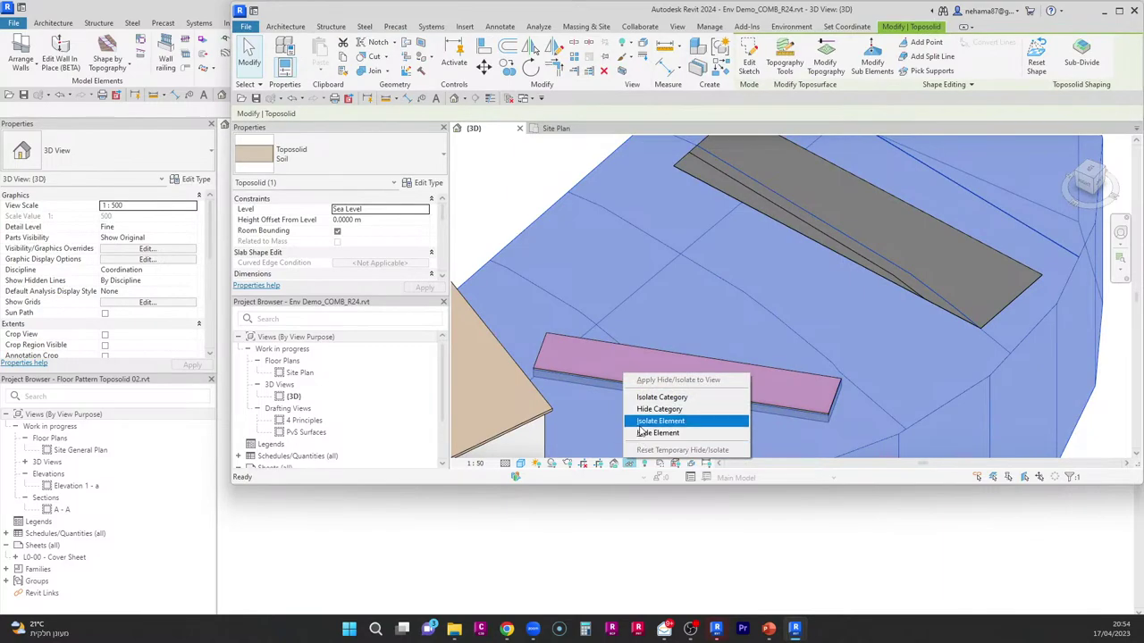
click(643, 422)
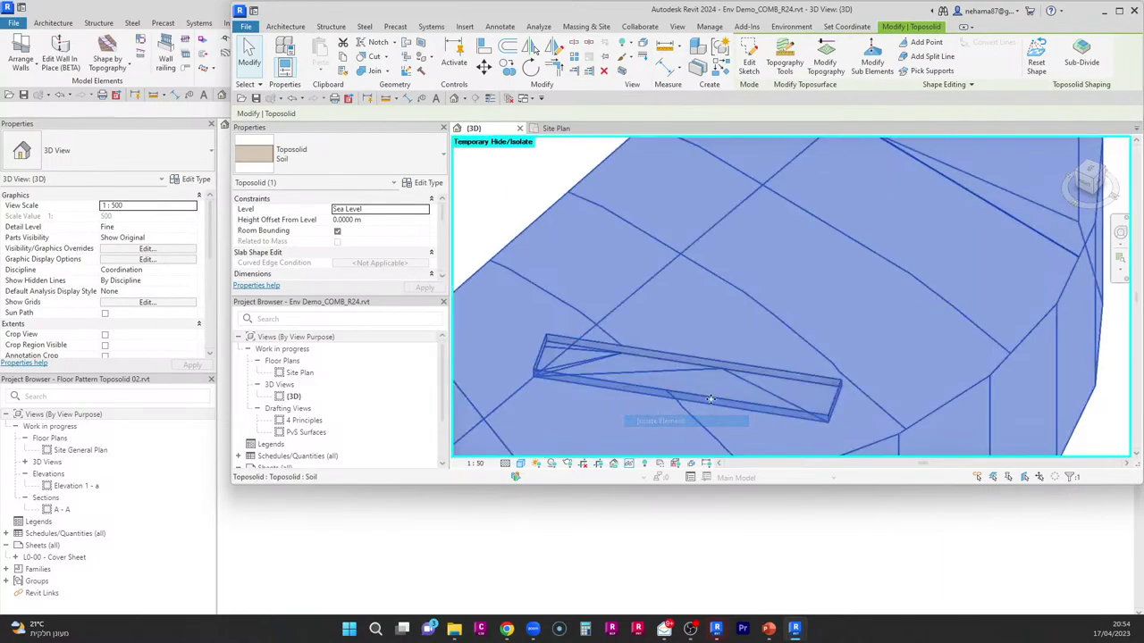
click(1119, 11)
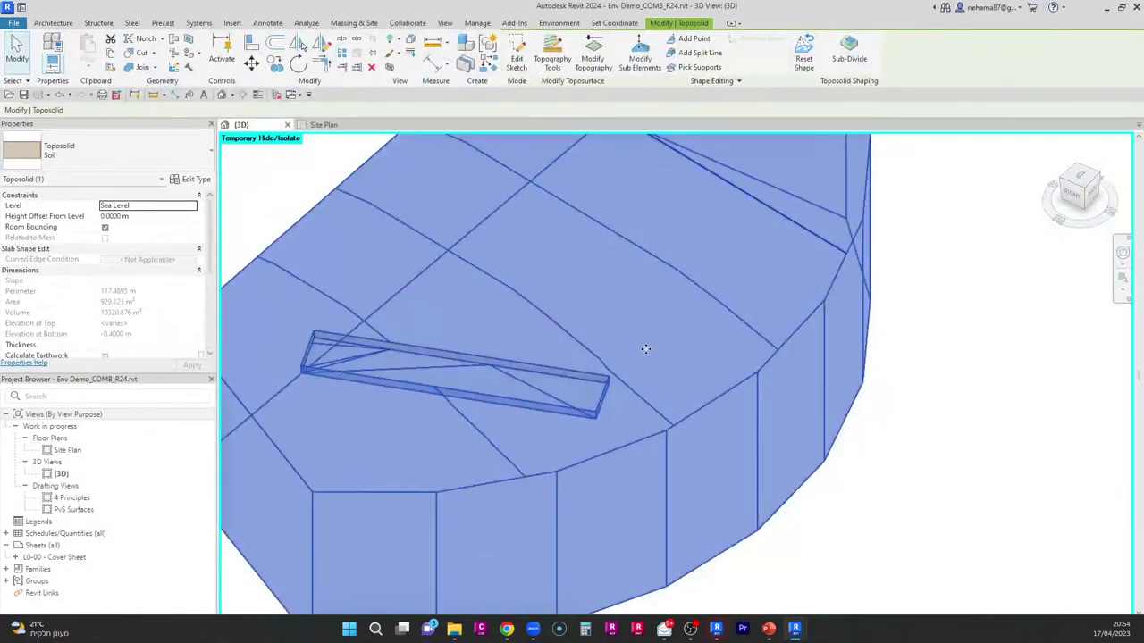
click(898, 523)
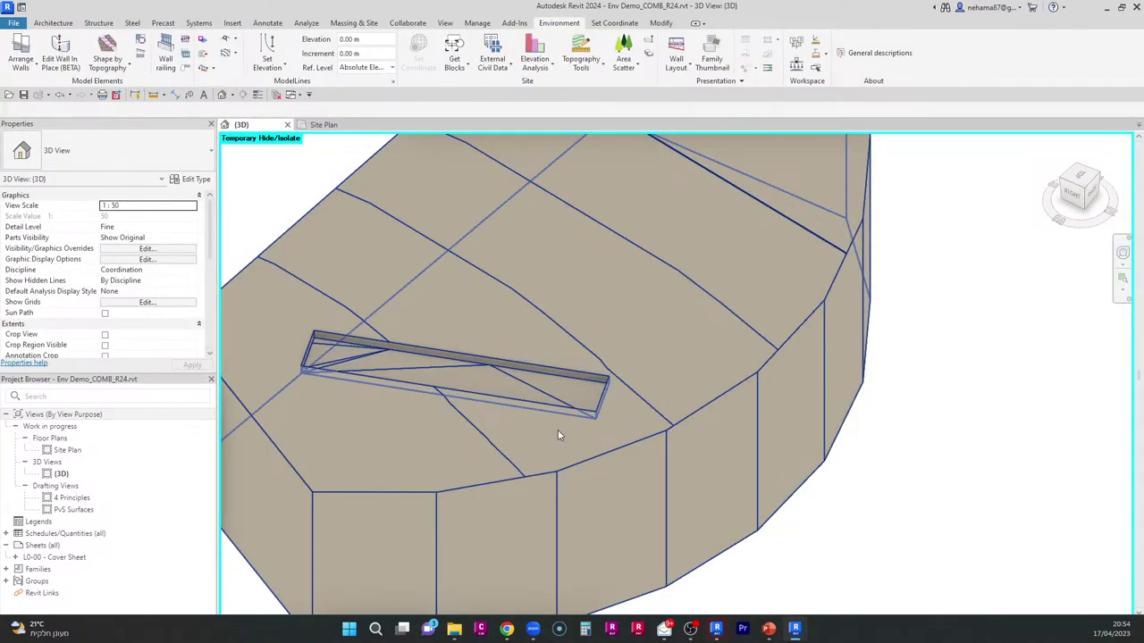
scroll(346, 341, up, 5)
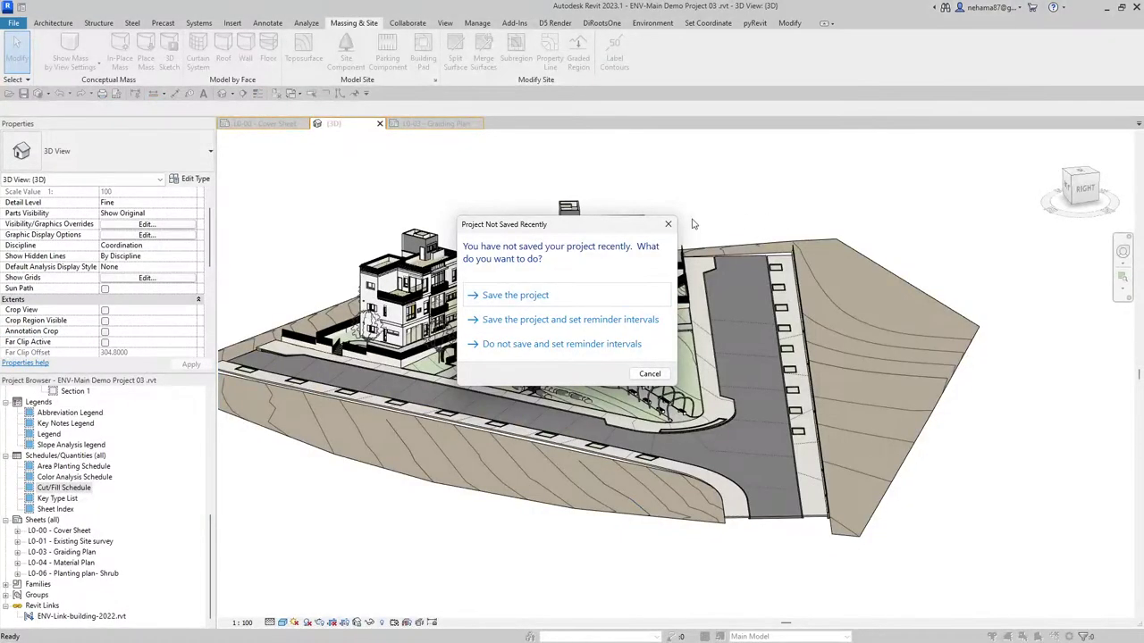
Close the save reminder and reset Temporary Hide/Isolate with HR to restore hidden elements
click(667, 224)
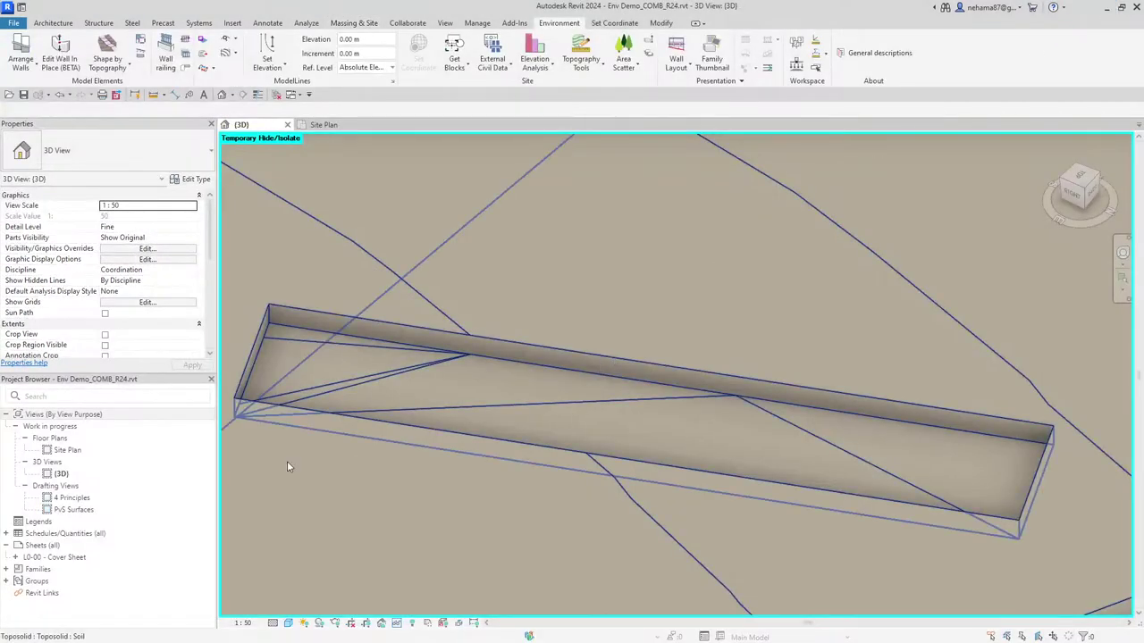
scroll(552, 316, down, 5)
shift+middle_drag(552, 316, 811, 419)
scroll(768, 377, up, 3)
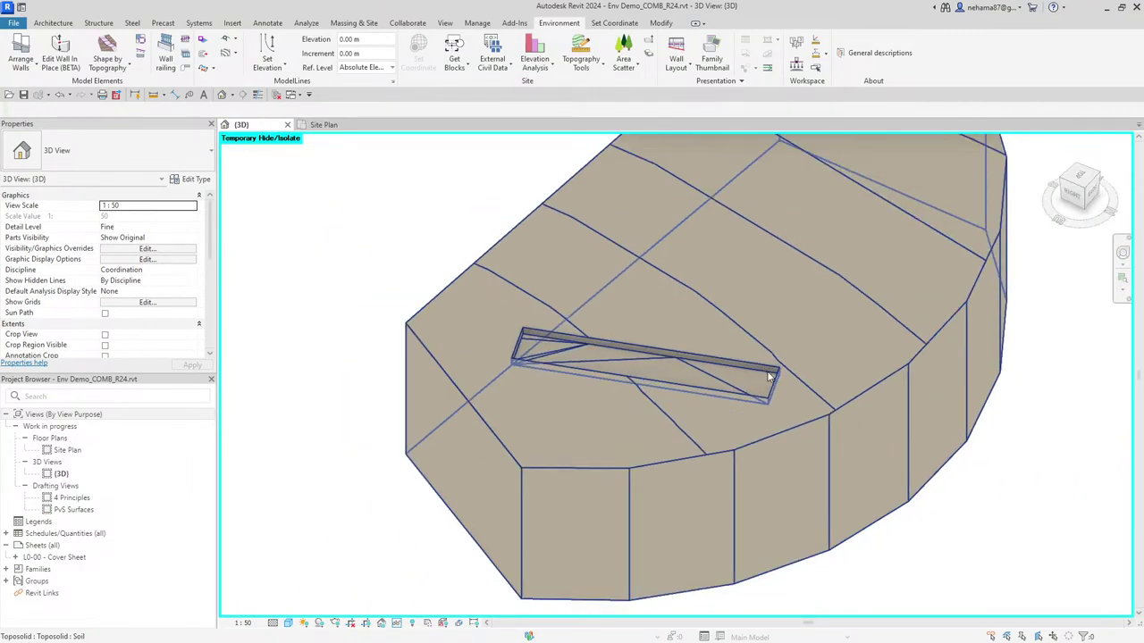
key(h)
key(r)
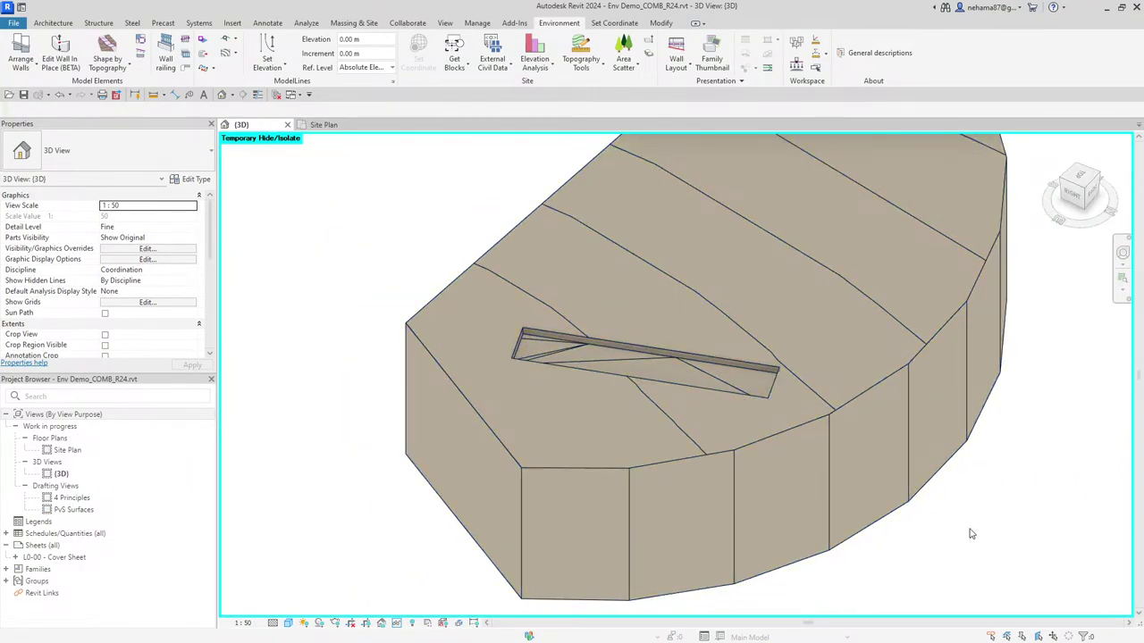
Inspect the pink playground paving slab, then begin Slab Contours
click(700, 353)
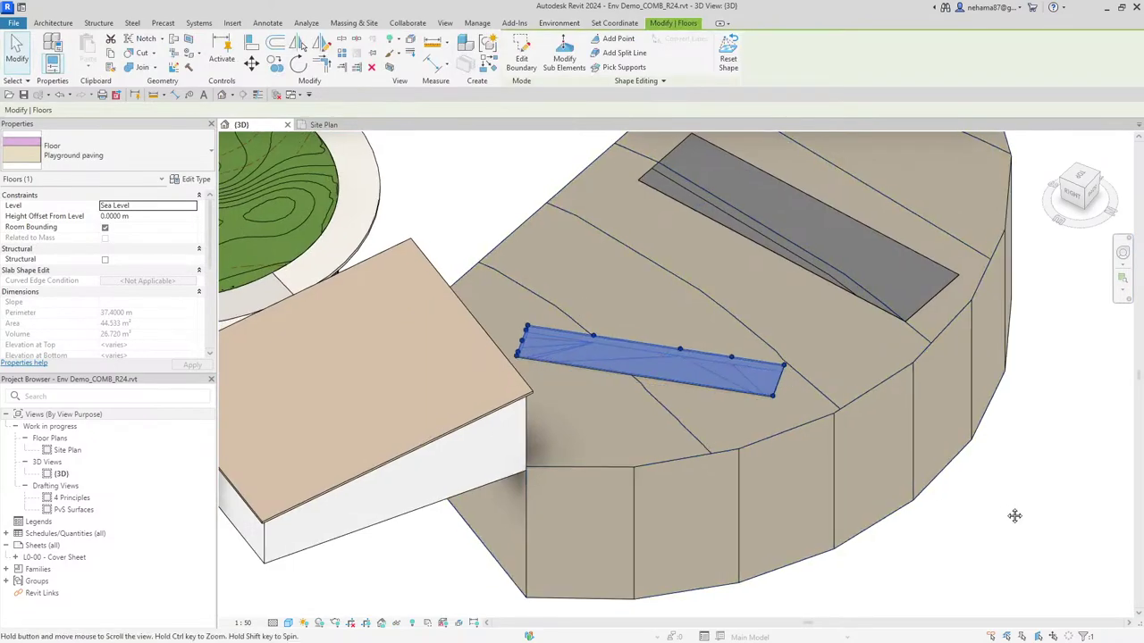
shift+middle_drag(1014, 516, 964, 596)
click(1019, 554)
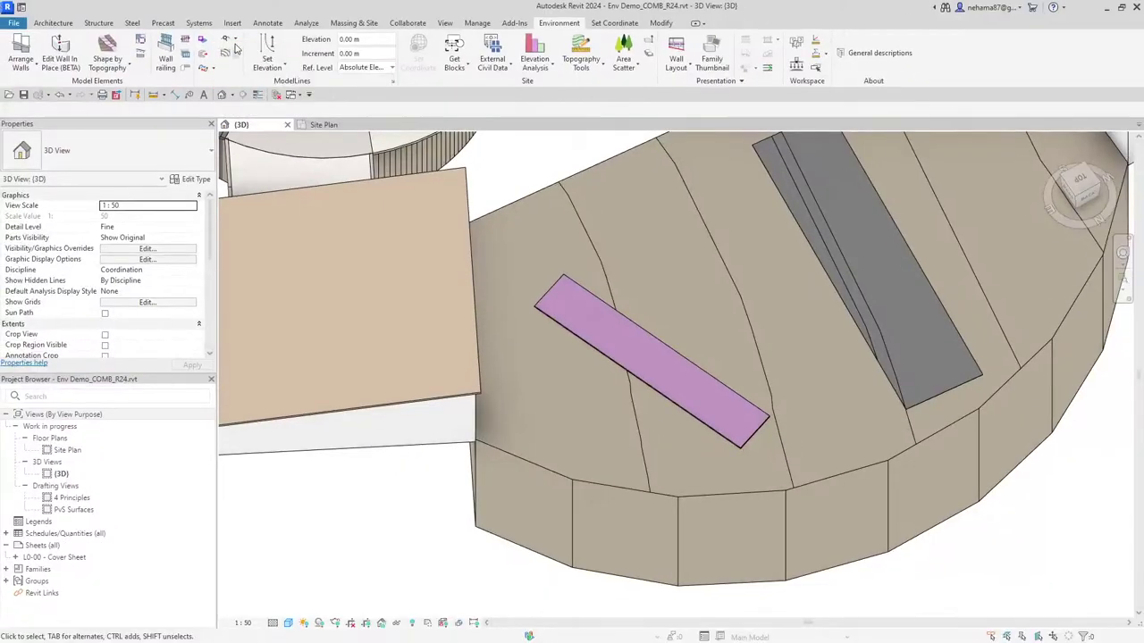
click(226, 53)
Add 0.1-increment slab contours to the pink paving slab and zoom out to the whole site
click(670, 362)
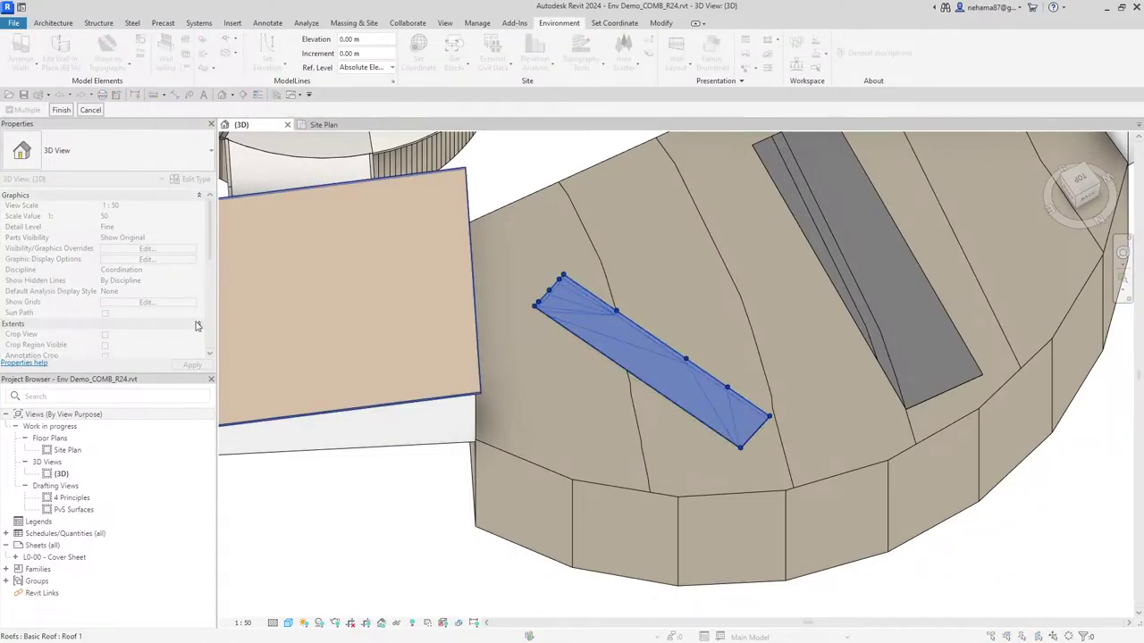
click(61, 109)
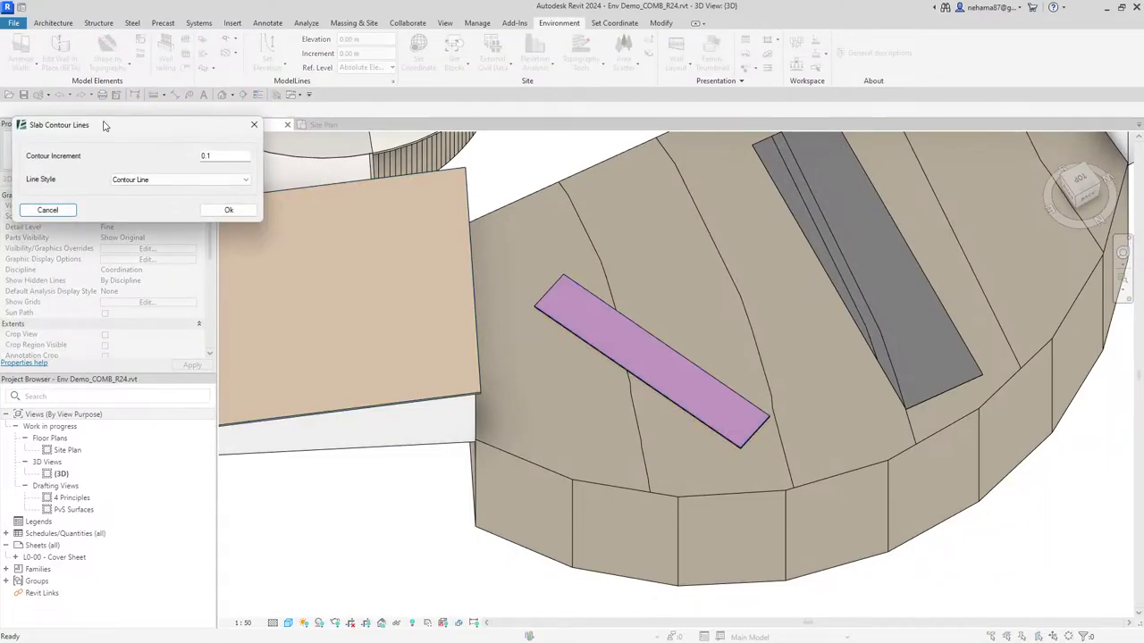
click(226, 209)
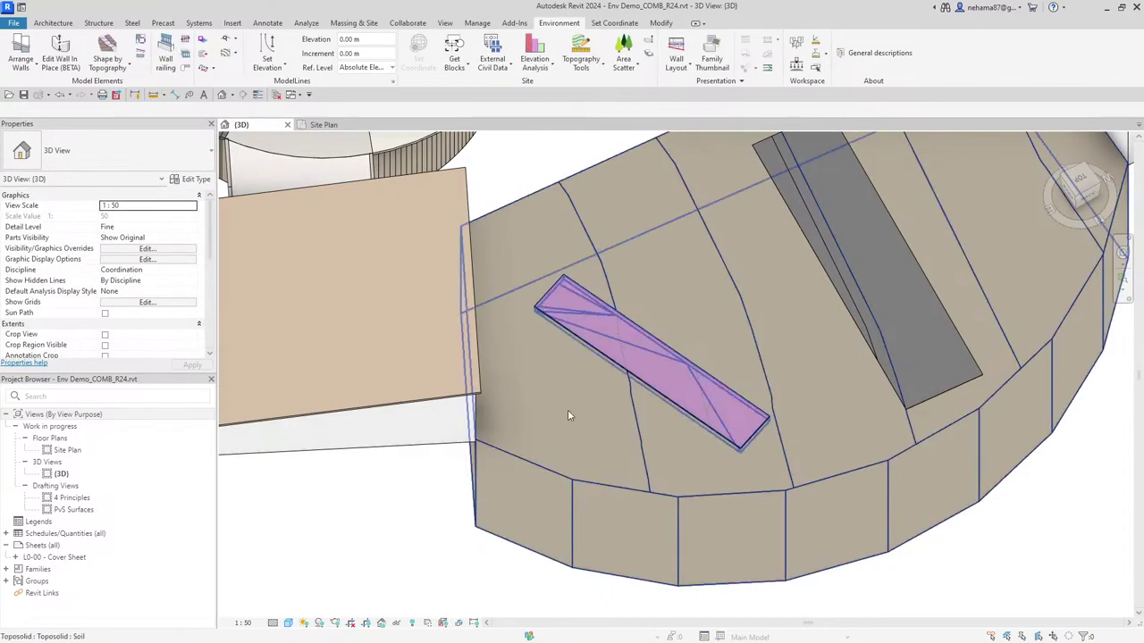
scroll(572, 406, up, 2)
scroll(861, 507, down, 5)
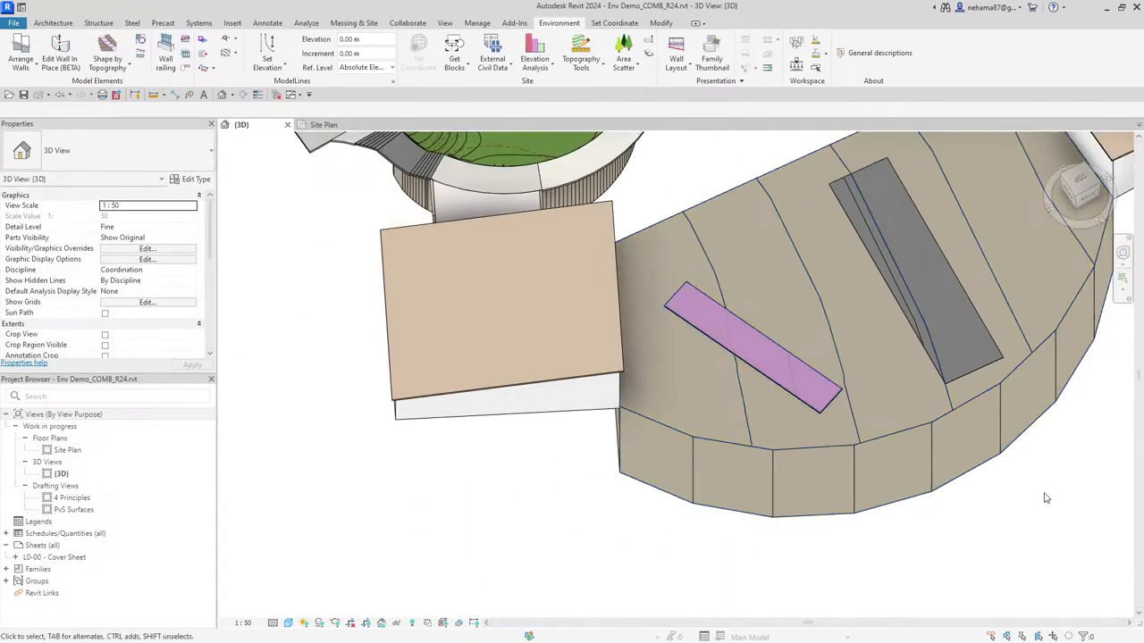
shift+middle_drag(1047, 498, 560, 300)
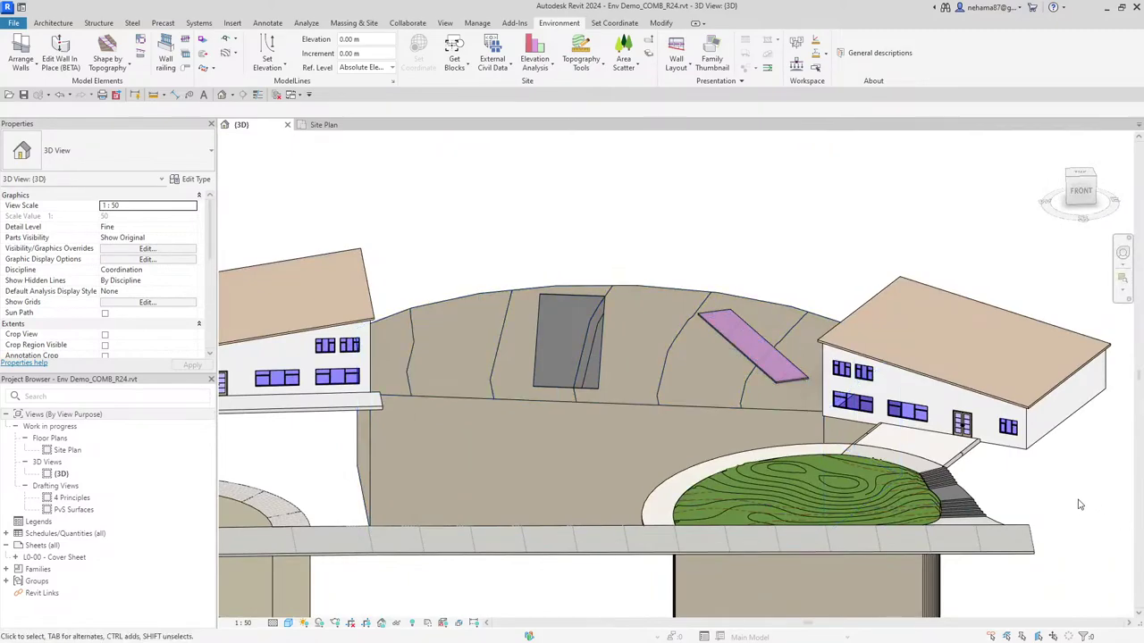
scroll(972, 418, down, 4)
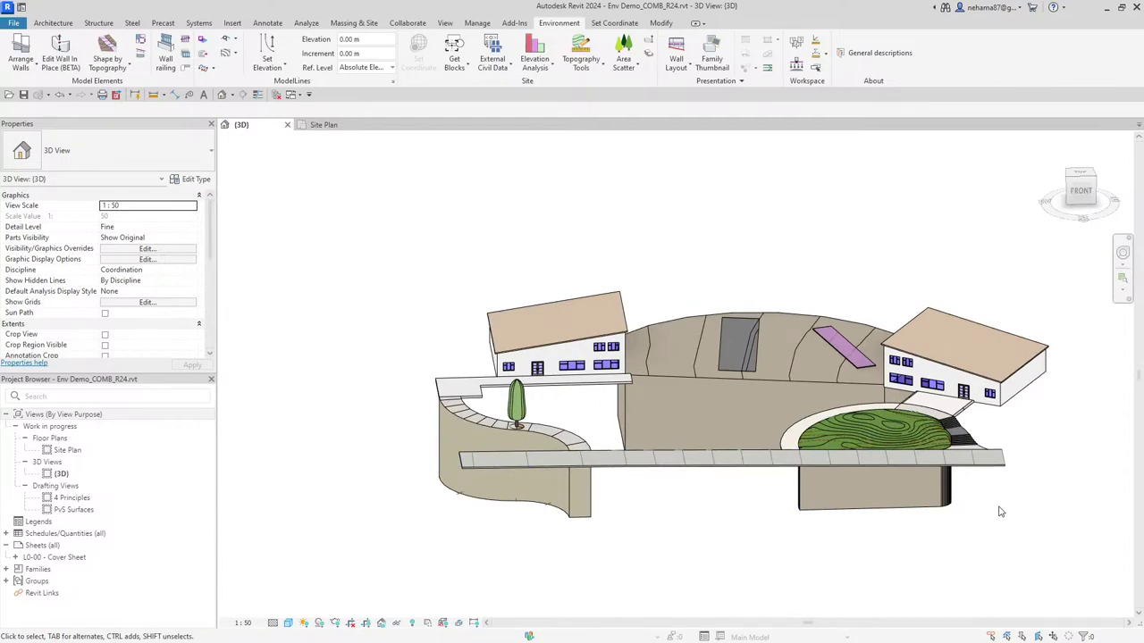
middle_drag(1078, 548, 932, 477)
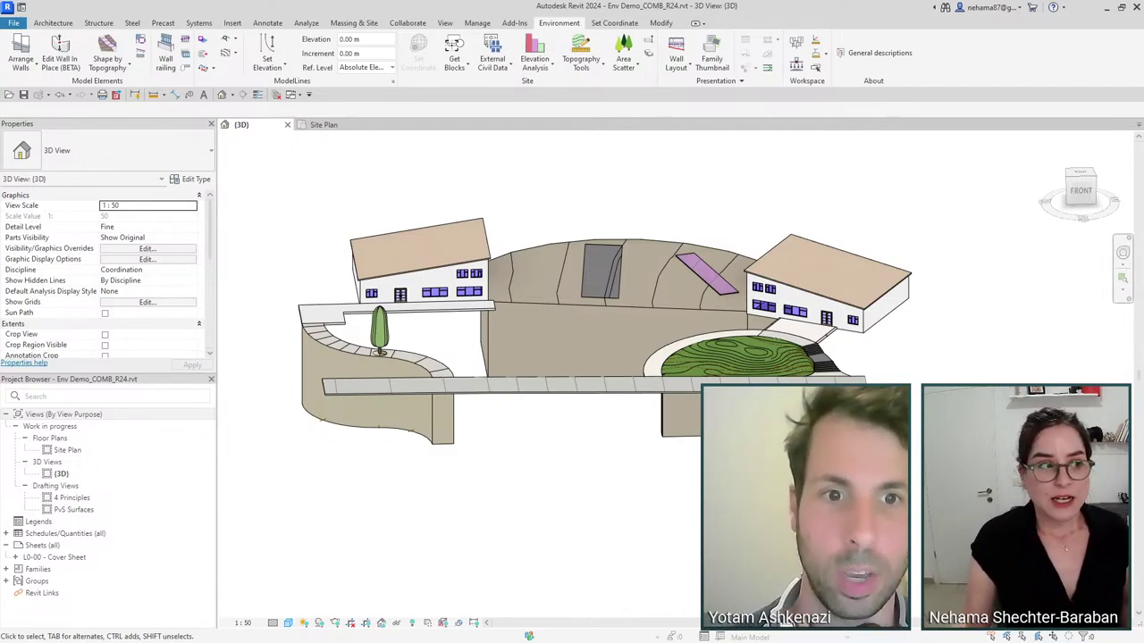
scroll(830, 333, up, 3)
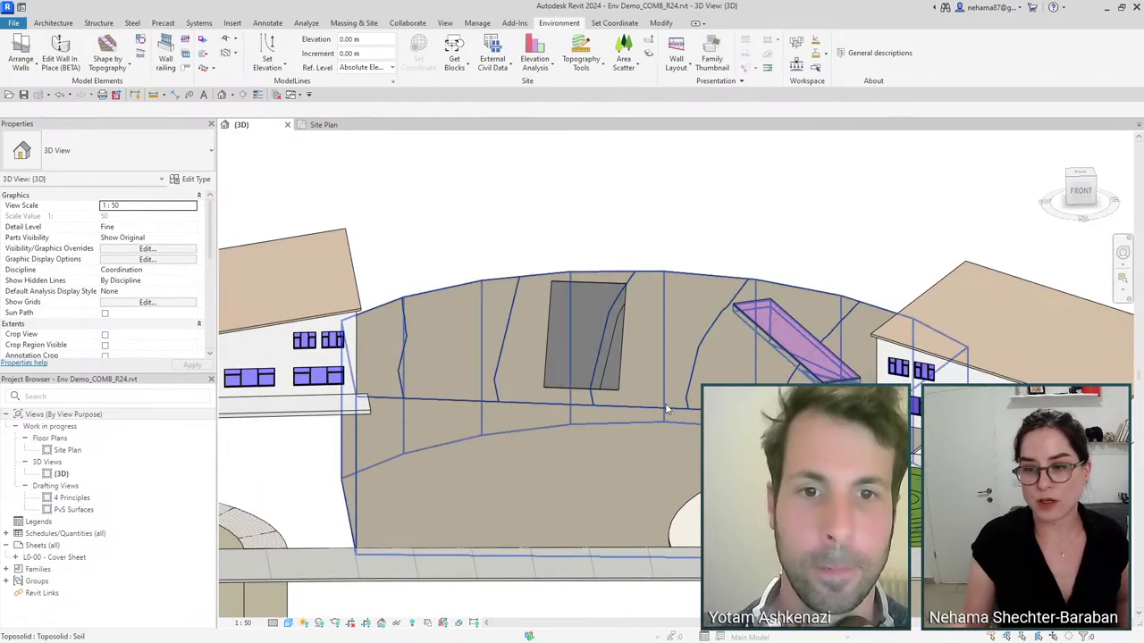
scroll(665, 410, down, 3)
click(604, 410)
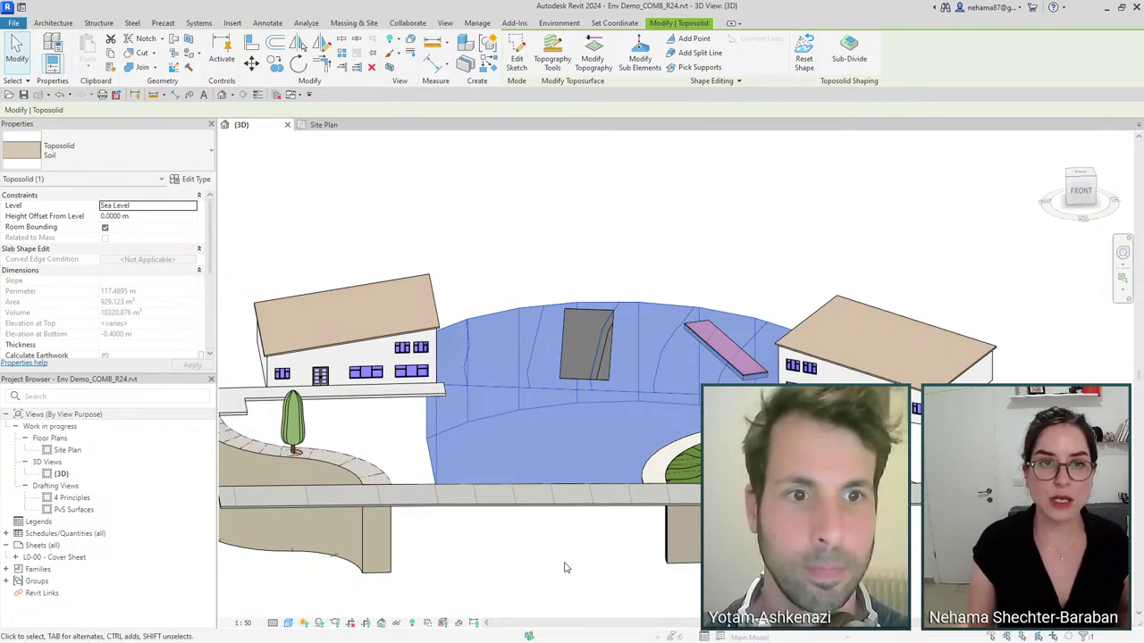
click(96, 22)
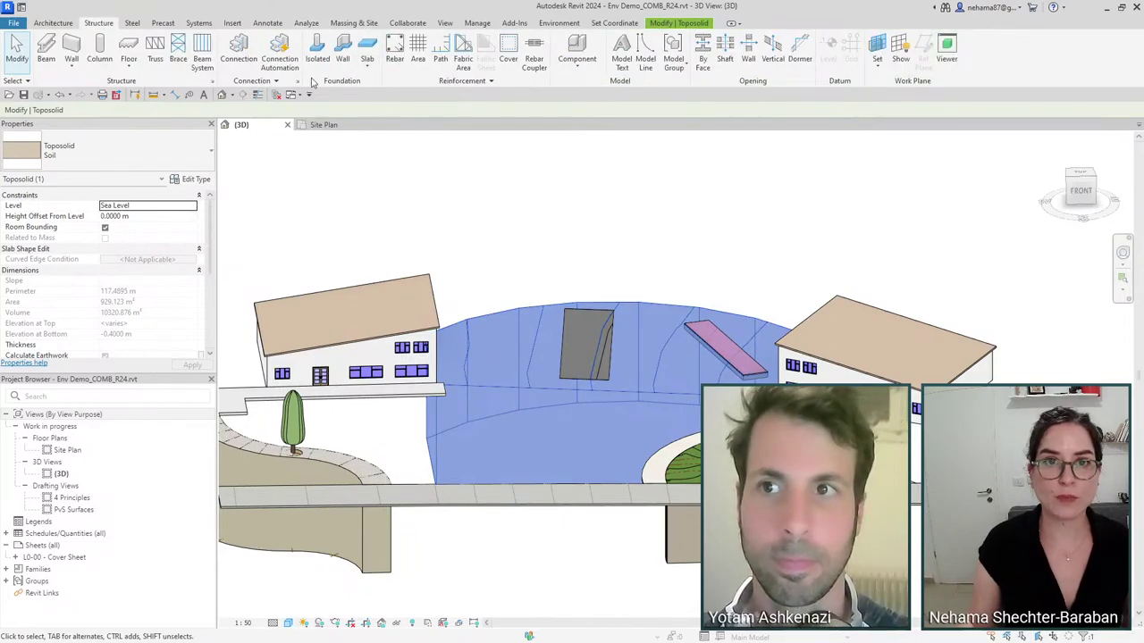
click(68, 22)
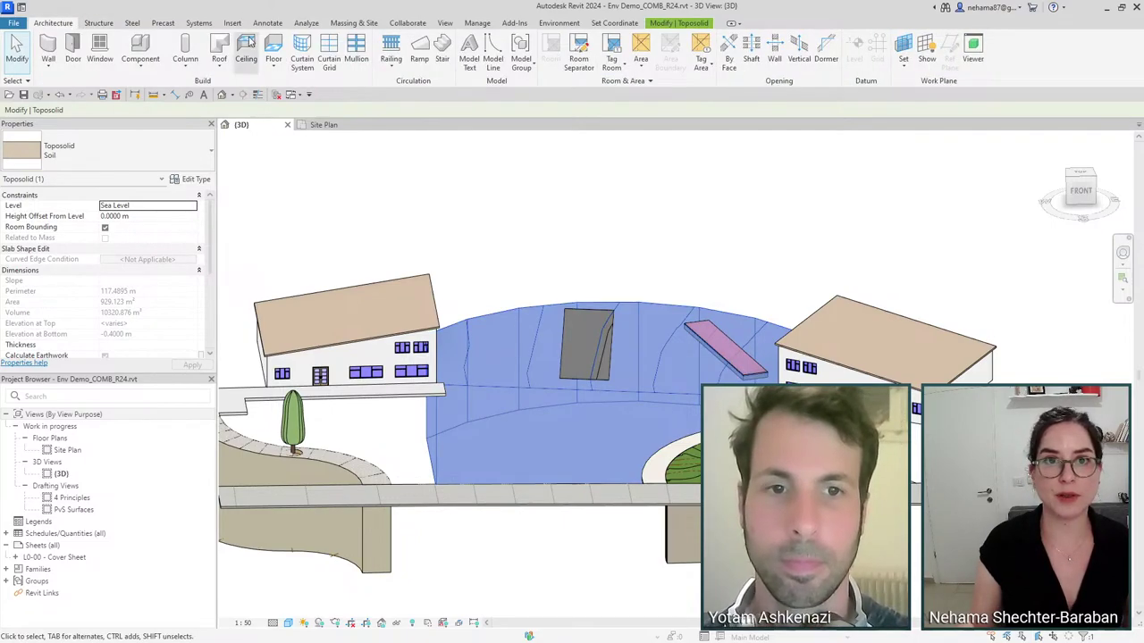
click(273, 63)
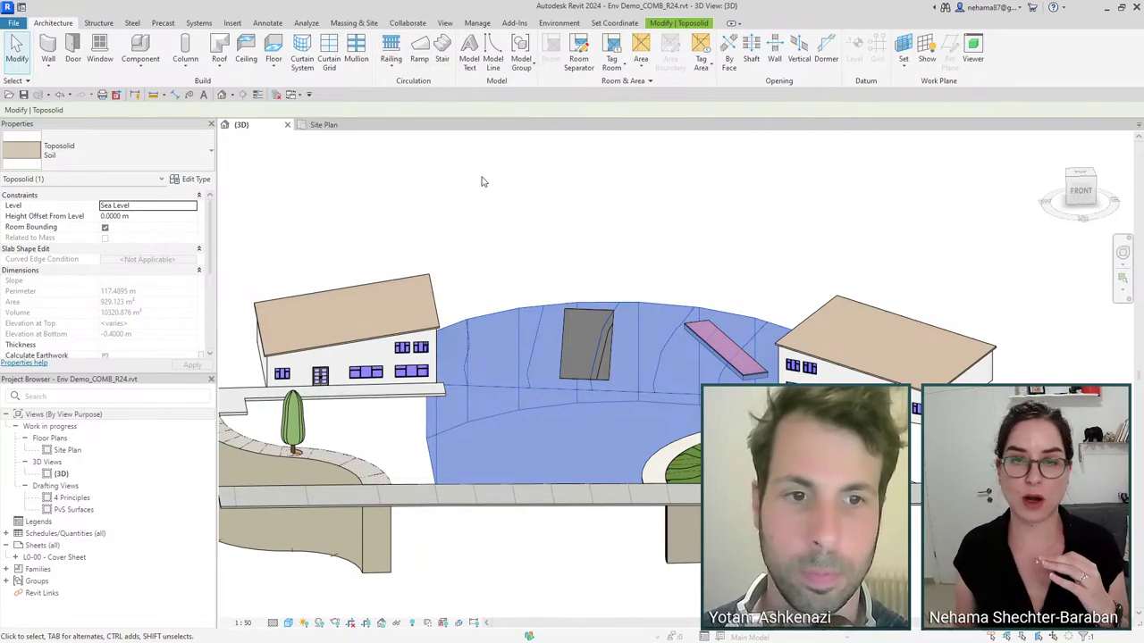
scroll(551, 248, down, 3)
click(646, 554)
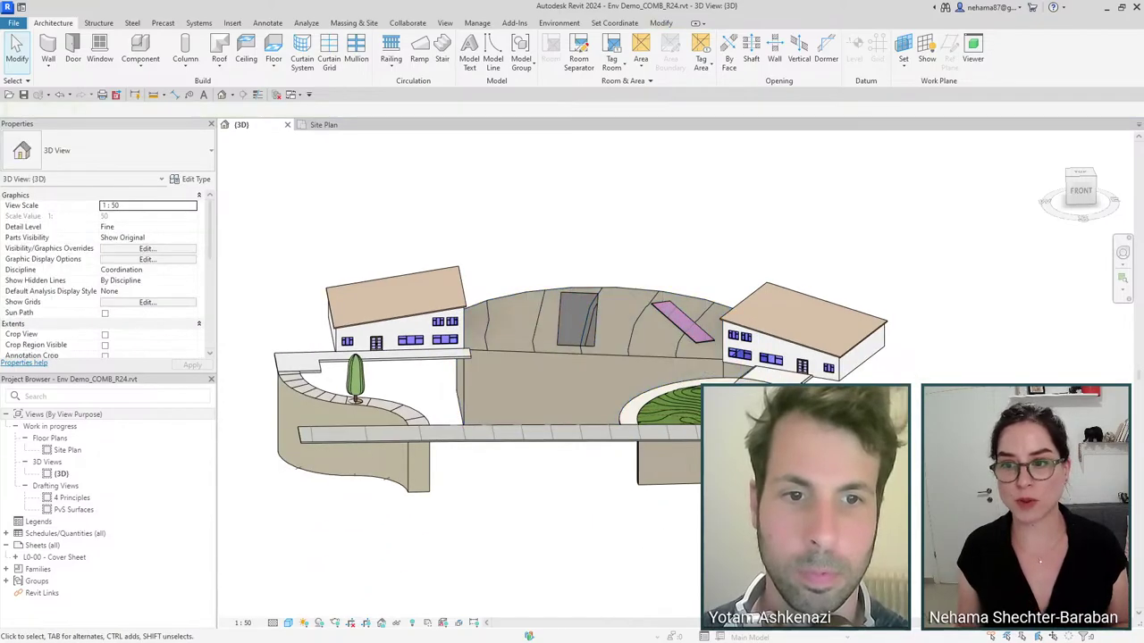
shift+middle_drag(947, 353, 285, 403)
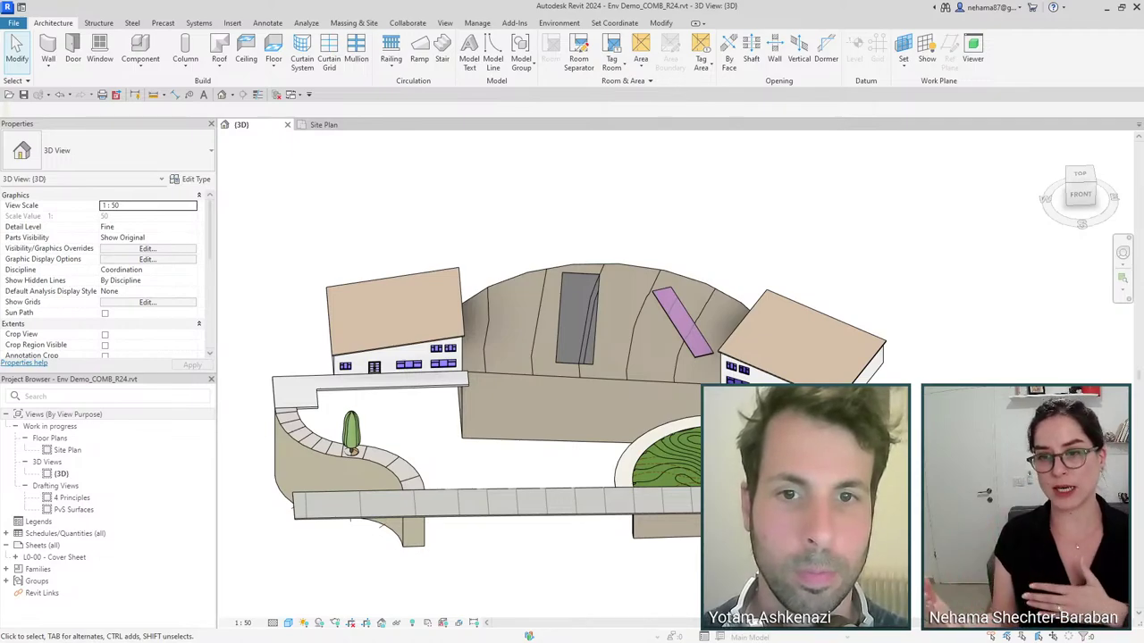
shift+middle_drag(286, 403, 267, 354)
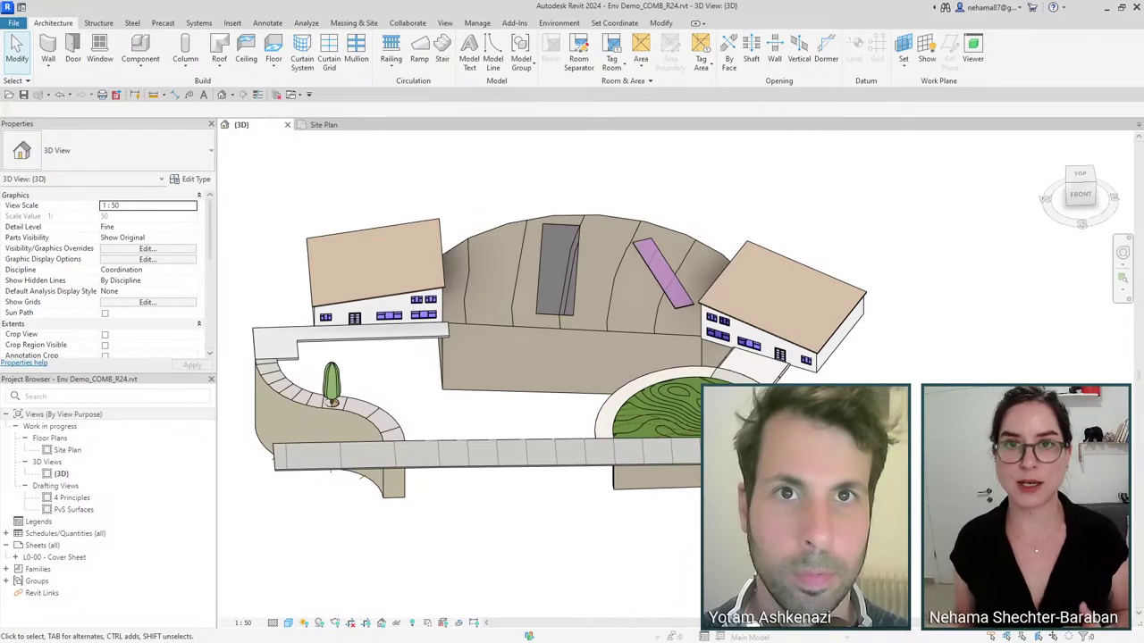
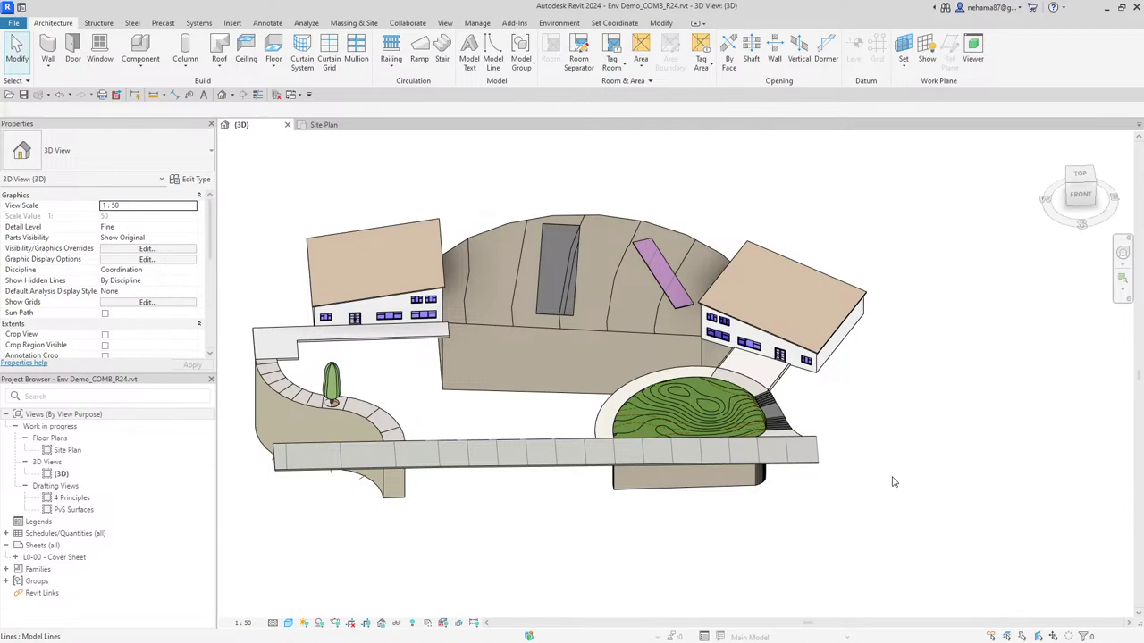
From the Environment tab, select the Stone paving type 2 floor in the orbited 3D view
click(563, 23)
scroll(816, 495, down, 2)
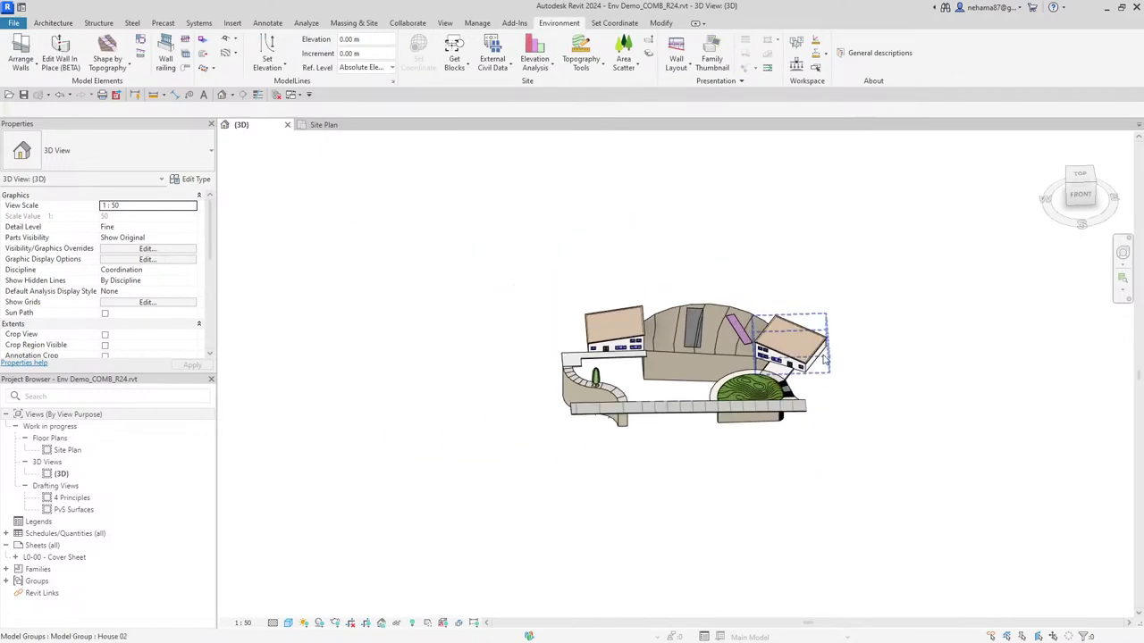
shift+middle_drag(817, 495, 836, 413)
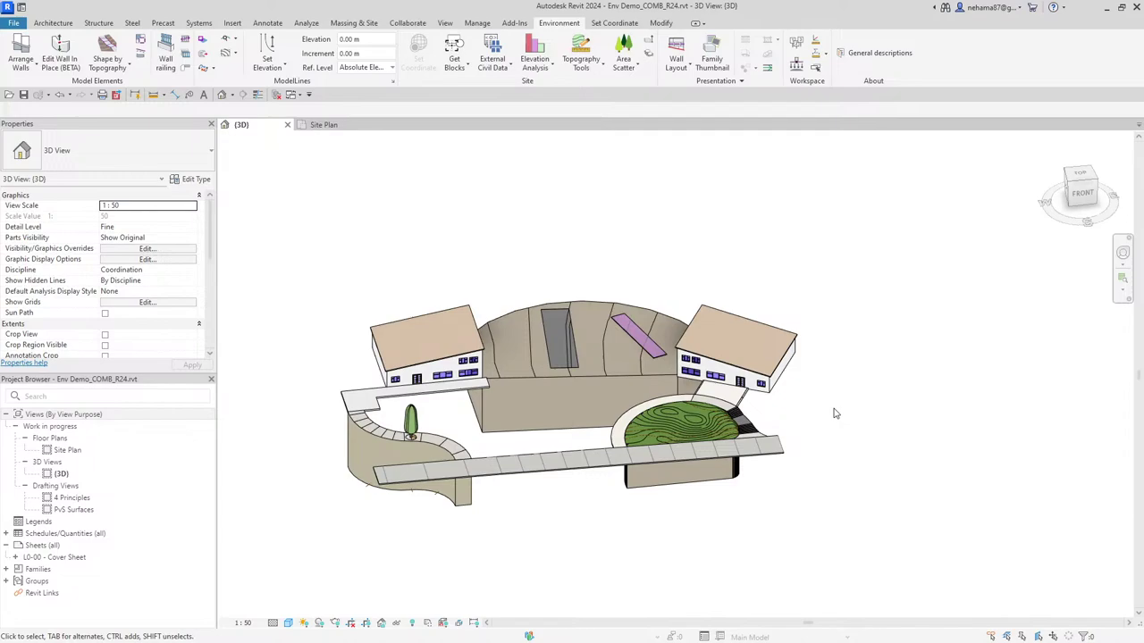
scroll(505, 489, up, 3)
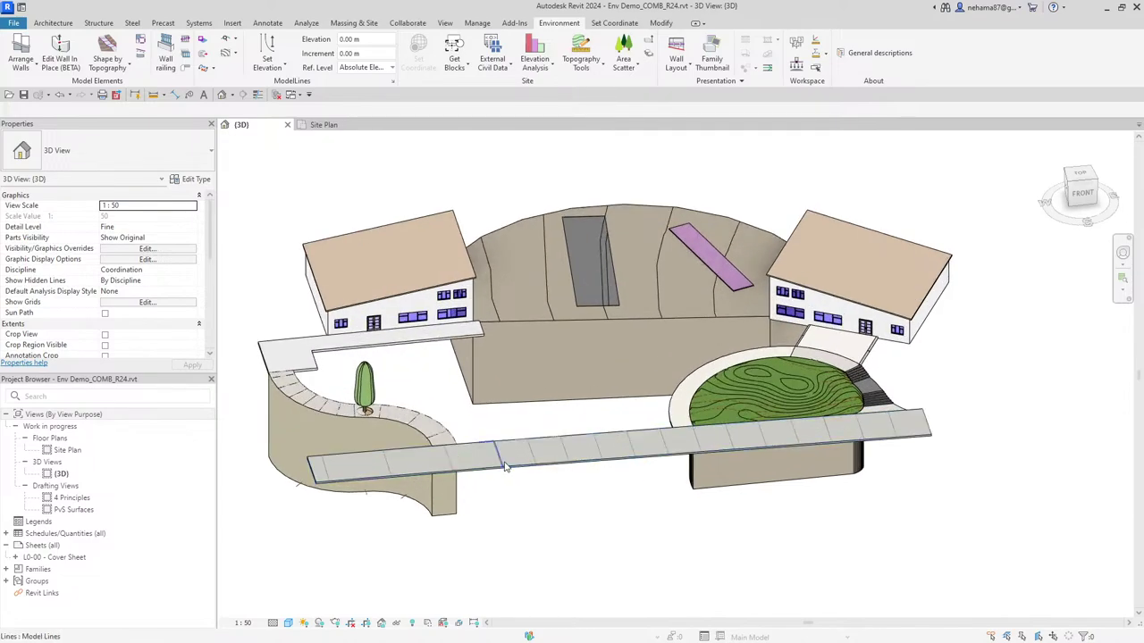
click(518, 471)
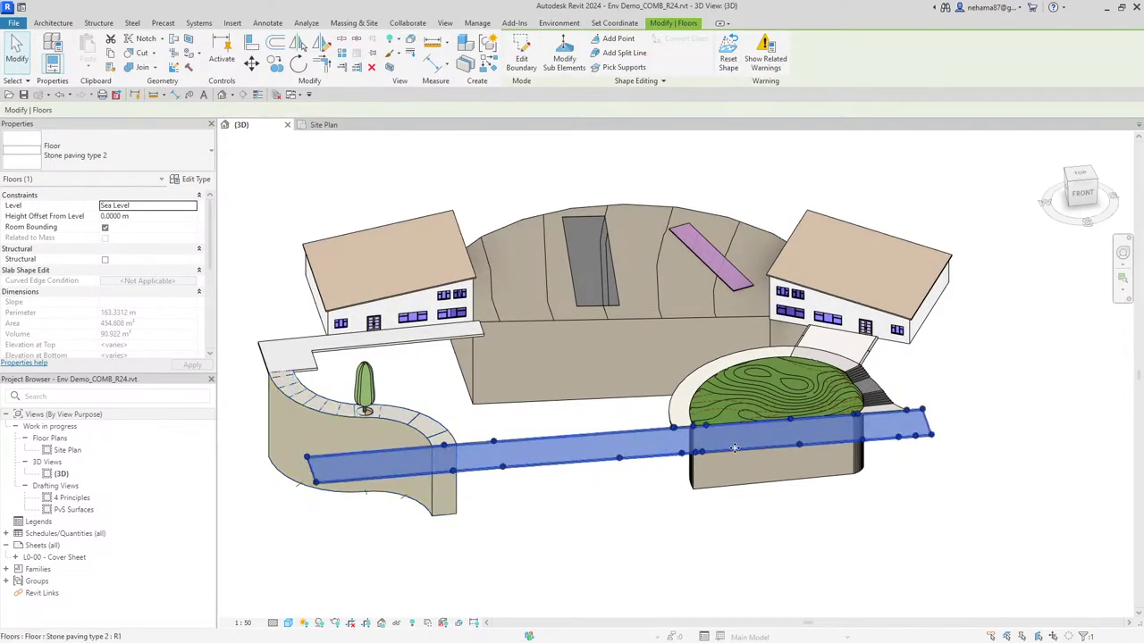
shift+middle_drag(712, 532, 766, 517)
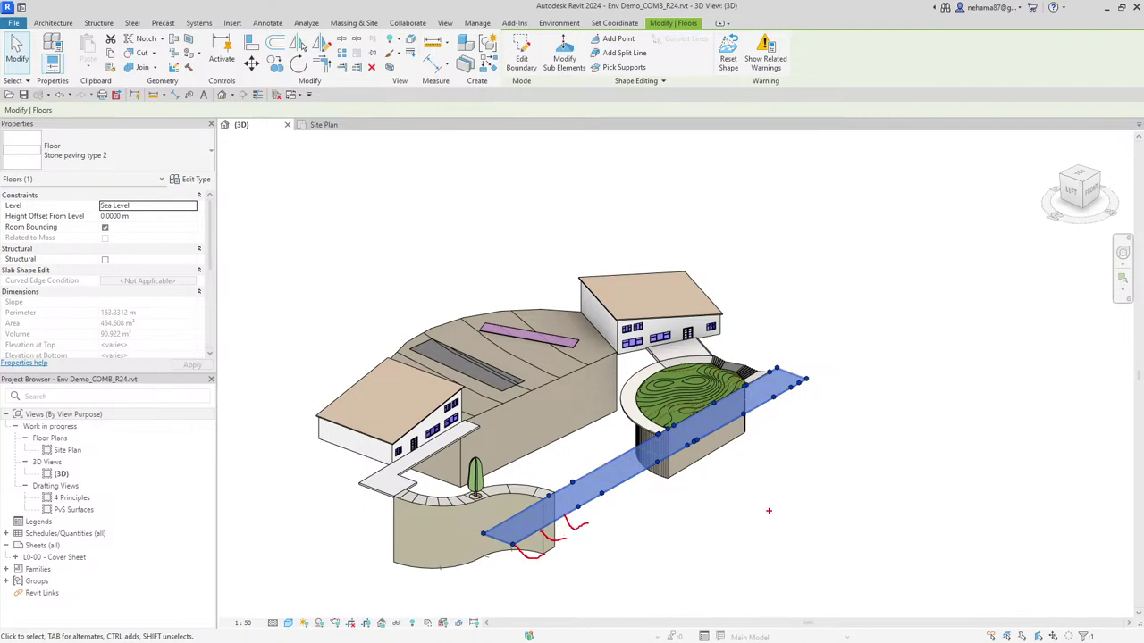
key(Escape)
Start From Edge point creation in Topography Tools on the paving's long edge
click(577, 24)
click(577, 45)
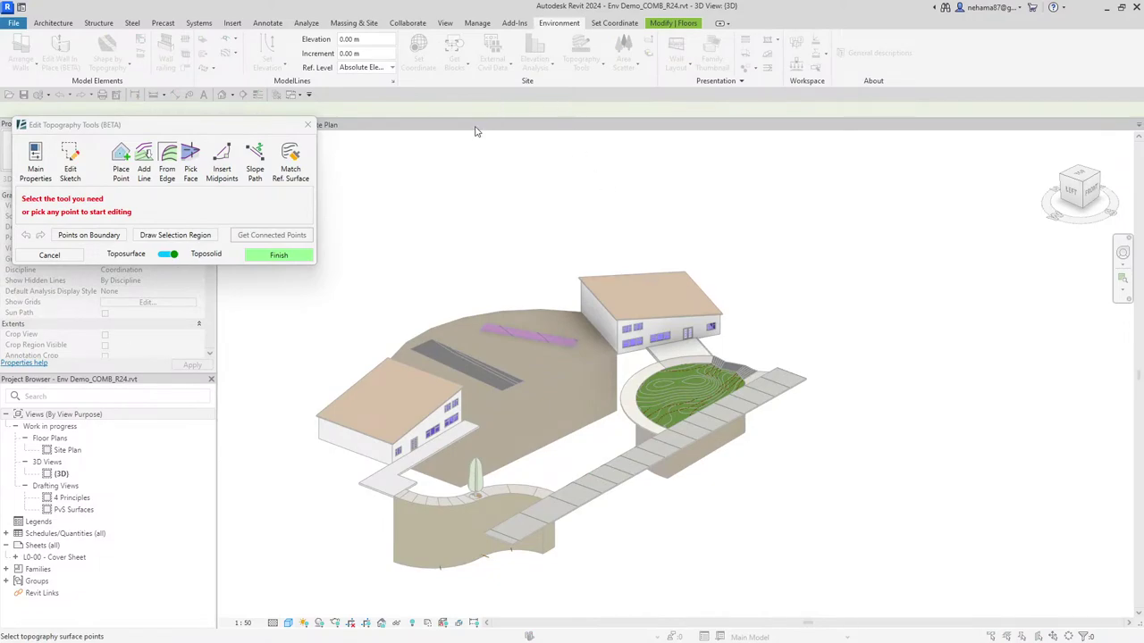
click(166, 174)
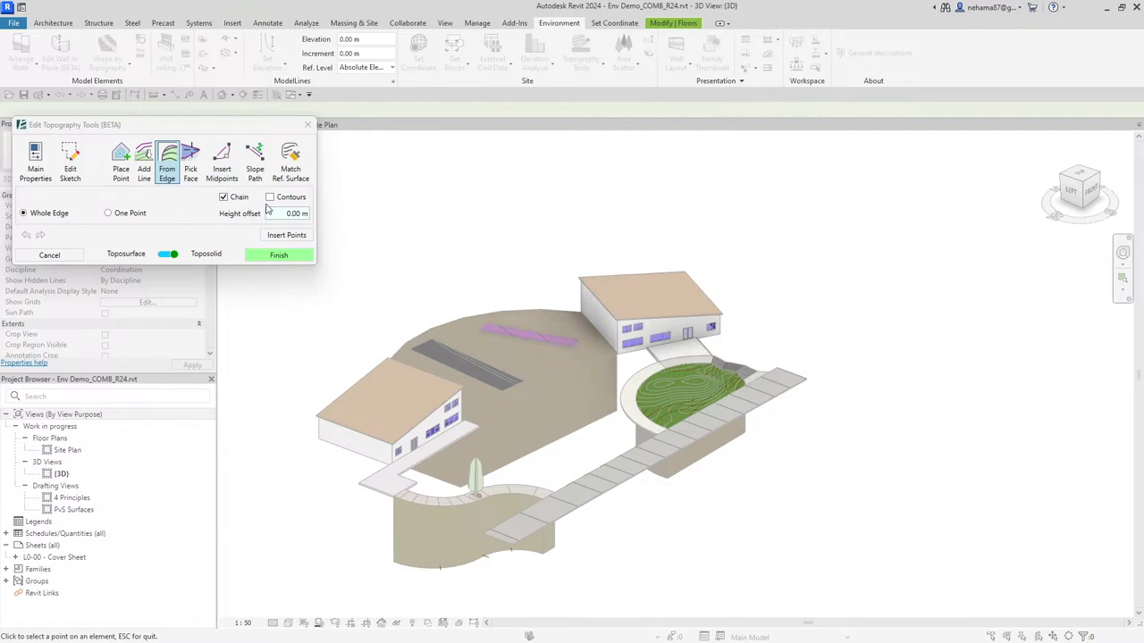
scroll(711, 460, up, 5)
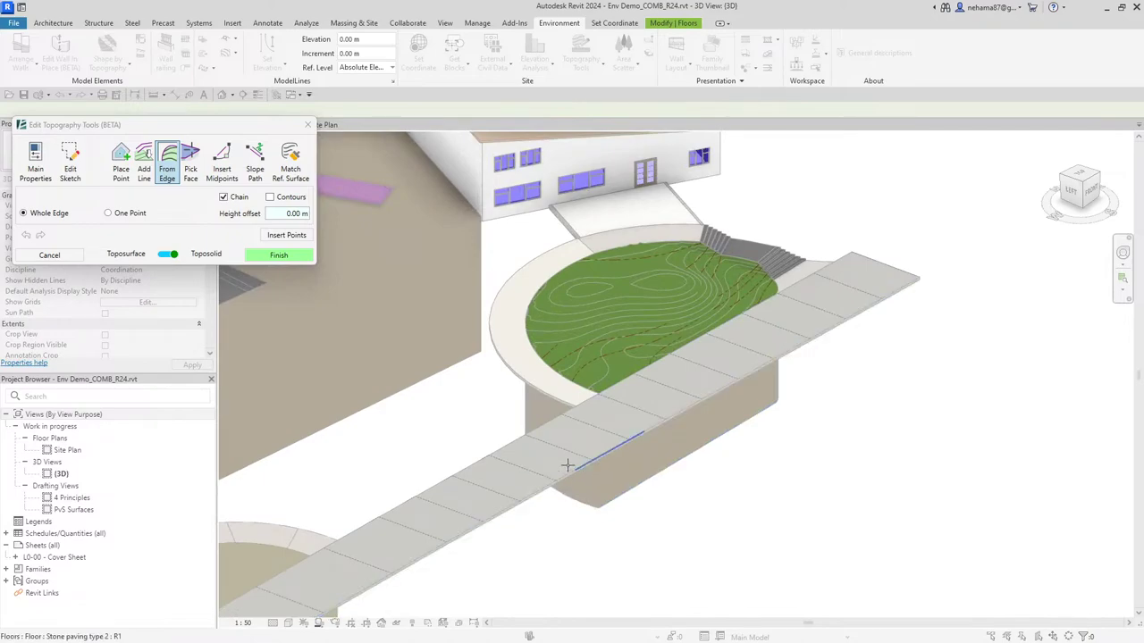
click(566, 465)
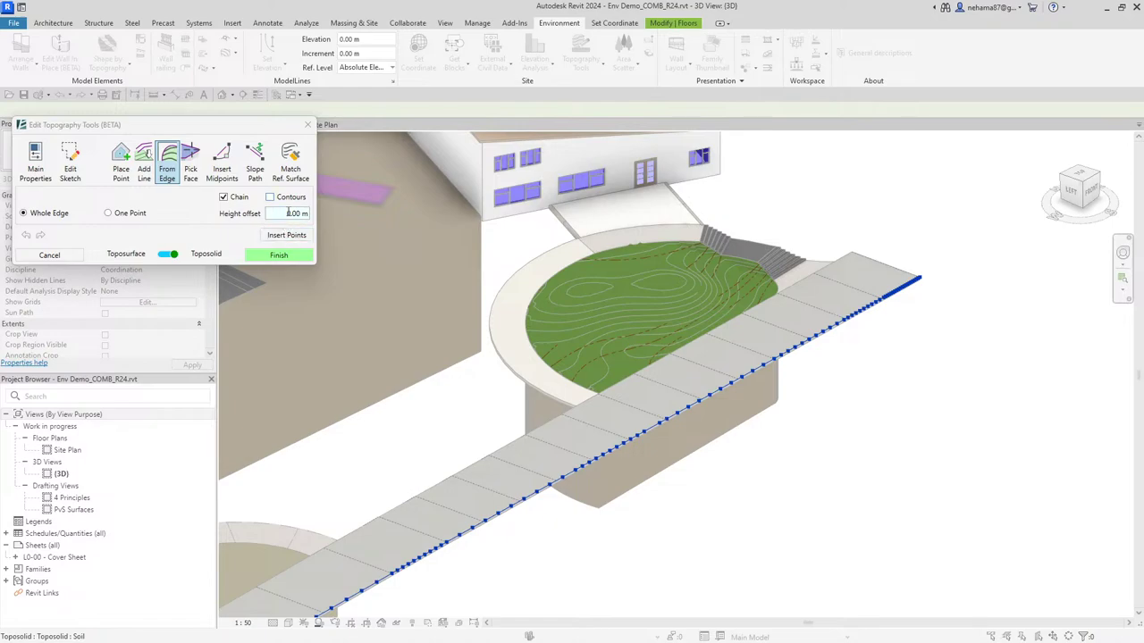
Set the Height offset to -0.1 m and insert the edge points into the toposolid
drag(283, 213, 299, 219)
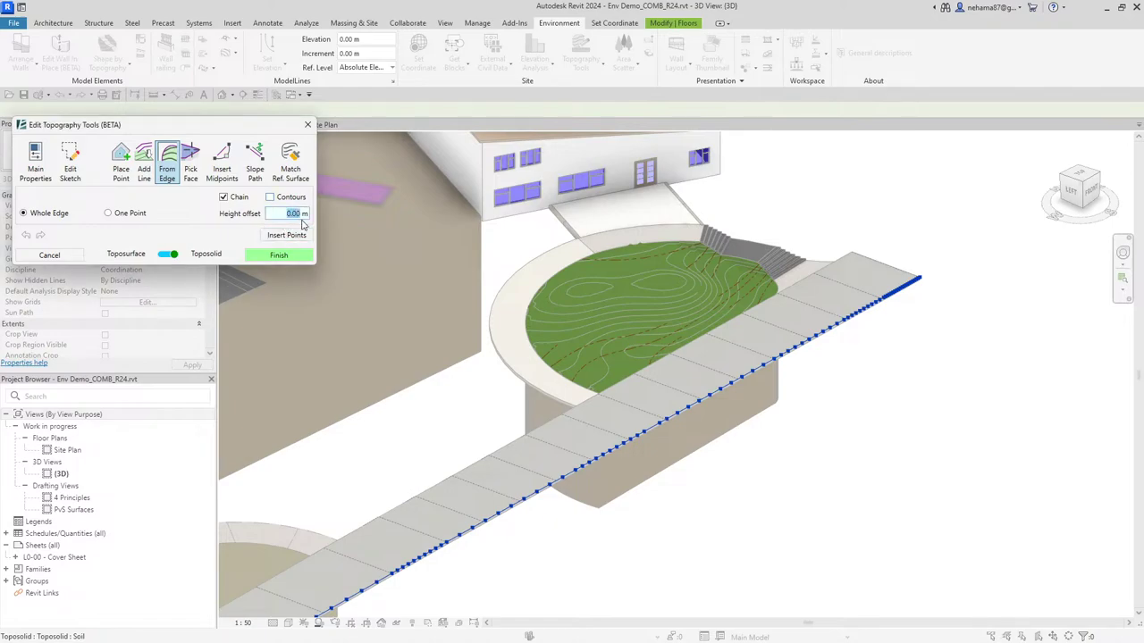
text(-0.1)
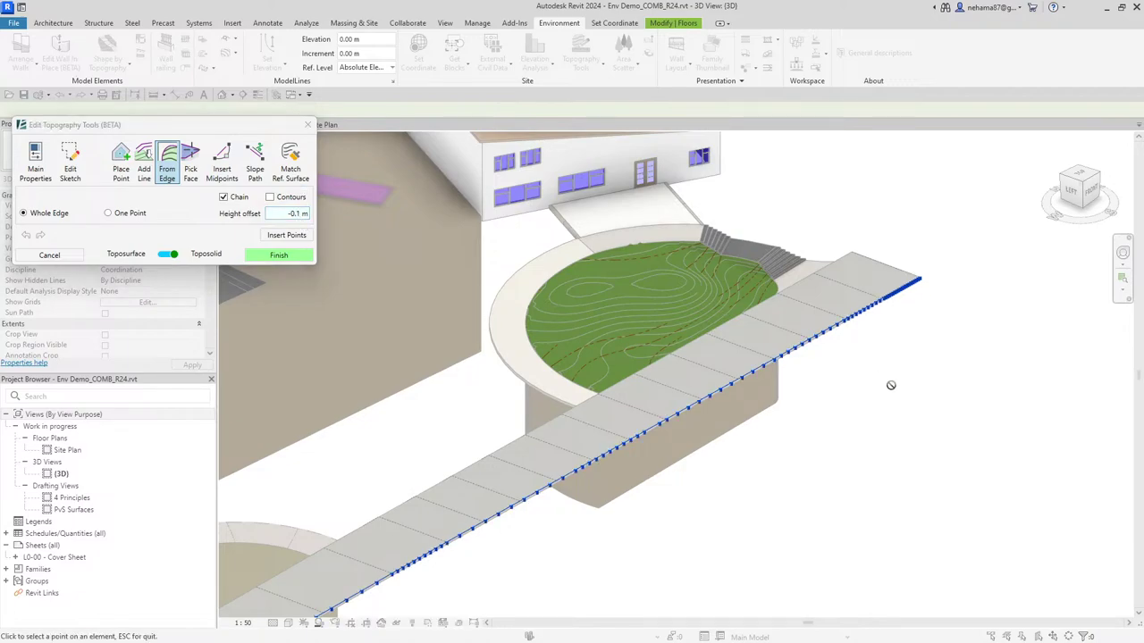
scroll(930, 284, up, 3)
scroll(911, 279, up, 2)
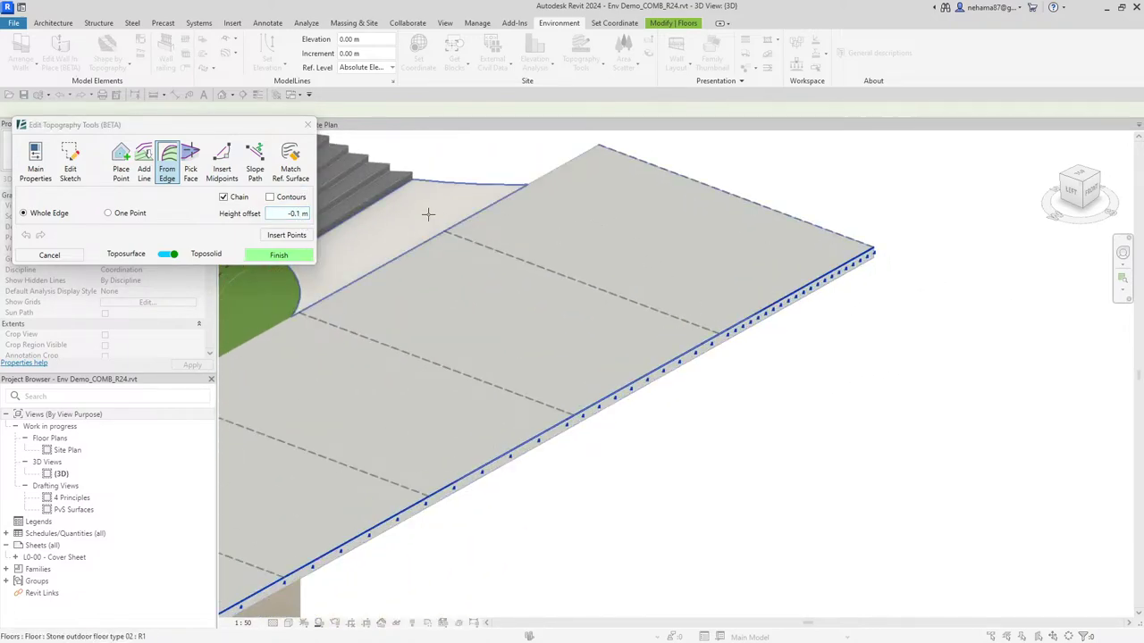
click(288, 235)
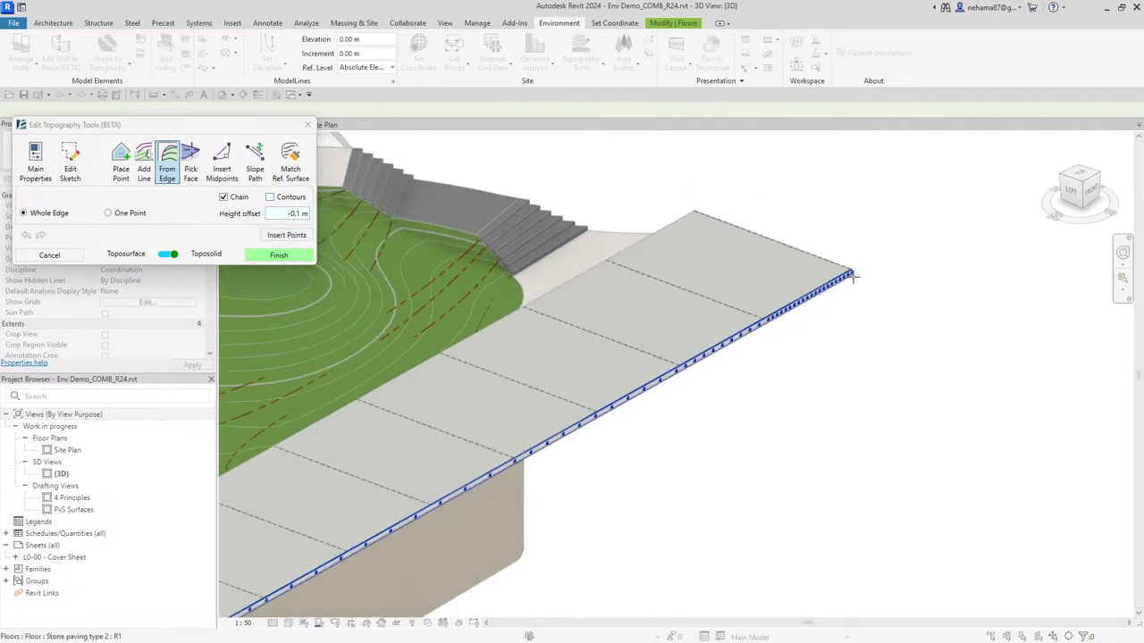
click(288, 234)
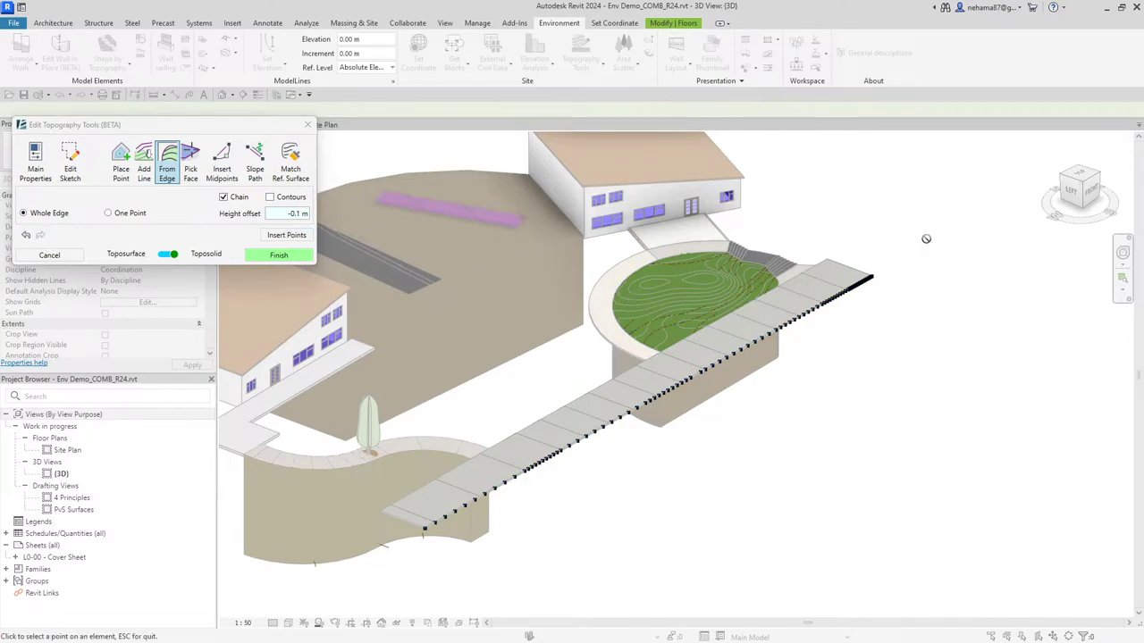
click(1081, 179)
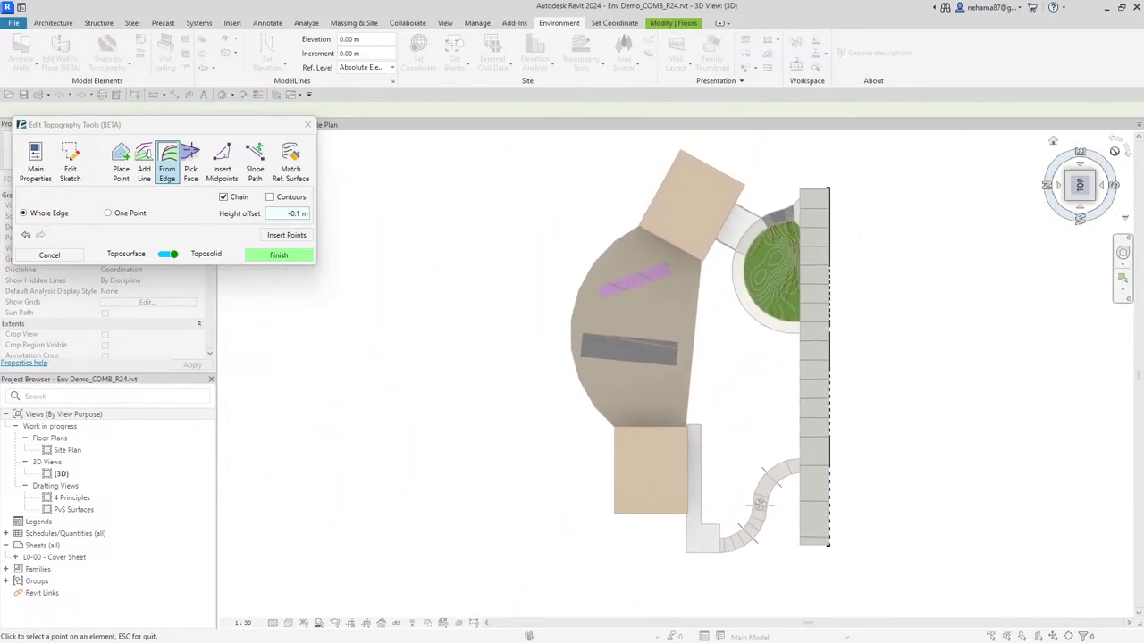
scroll(857, 536, up, 4)
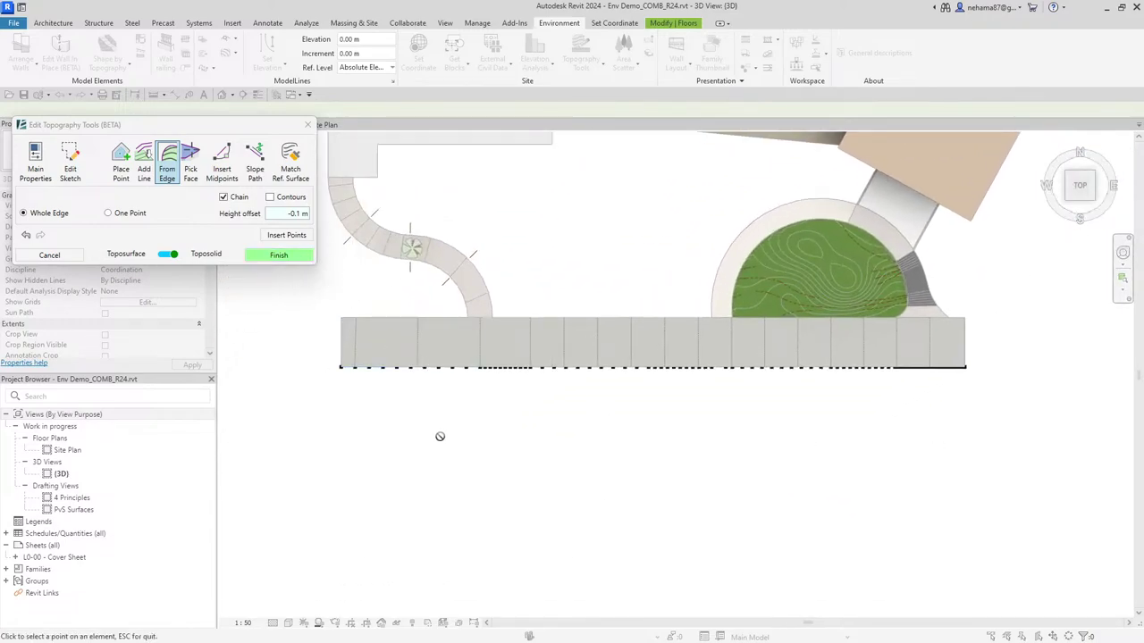
key(Escape)
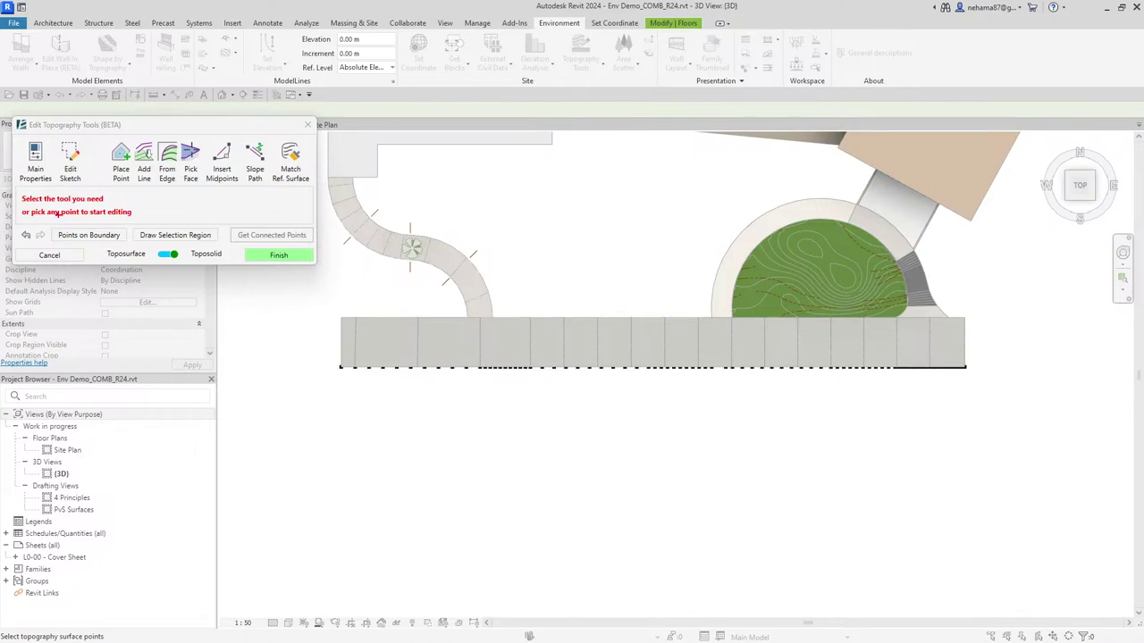
Copy the 93 box-selected walkway edge points out below the paving, then clear the selection
drag(58, 213, 60, 315)
drag(292, 425, 1032, 344)
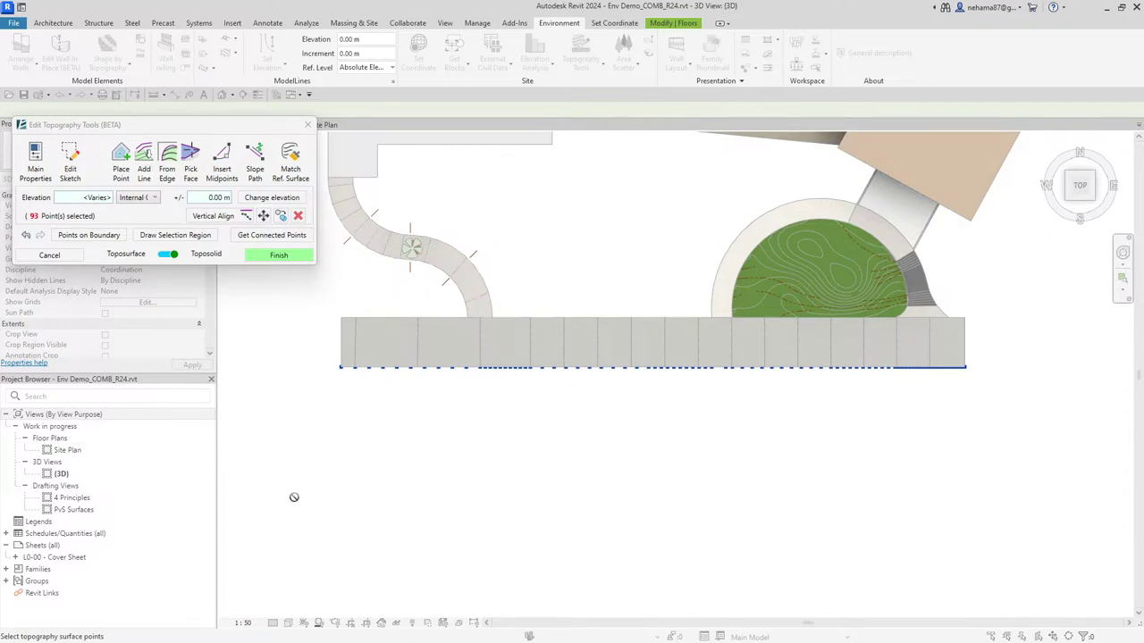
click(280, 215)
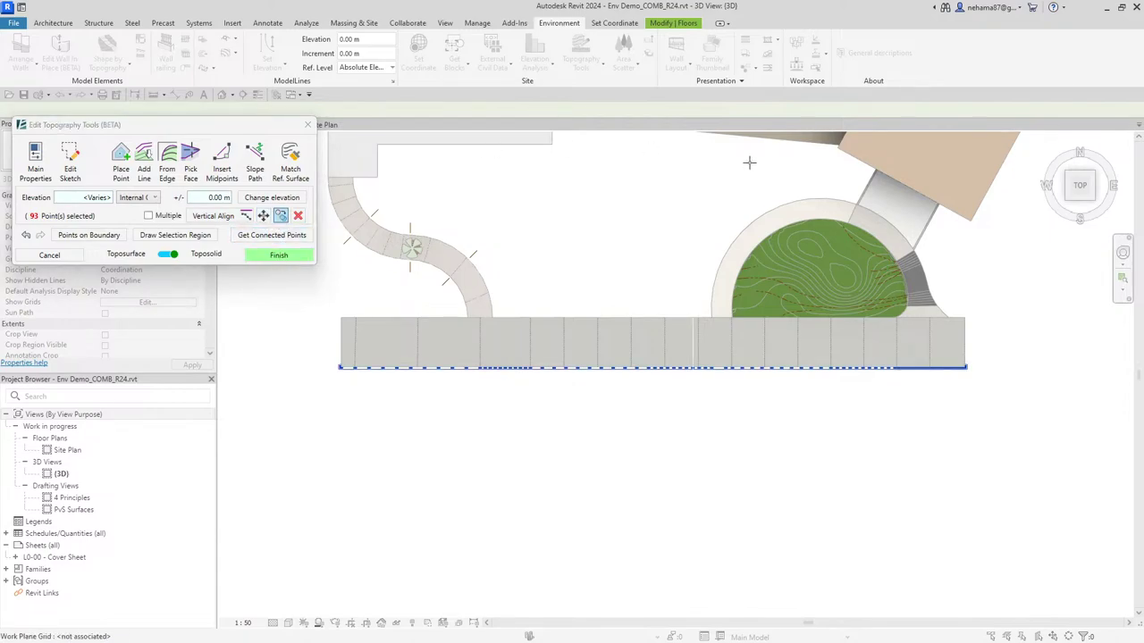
scroll(1002, 384, up, 2)
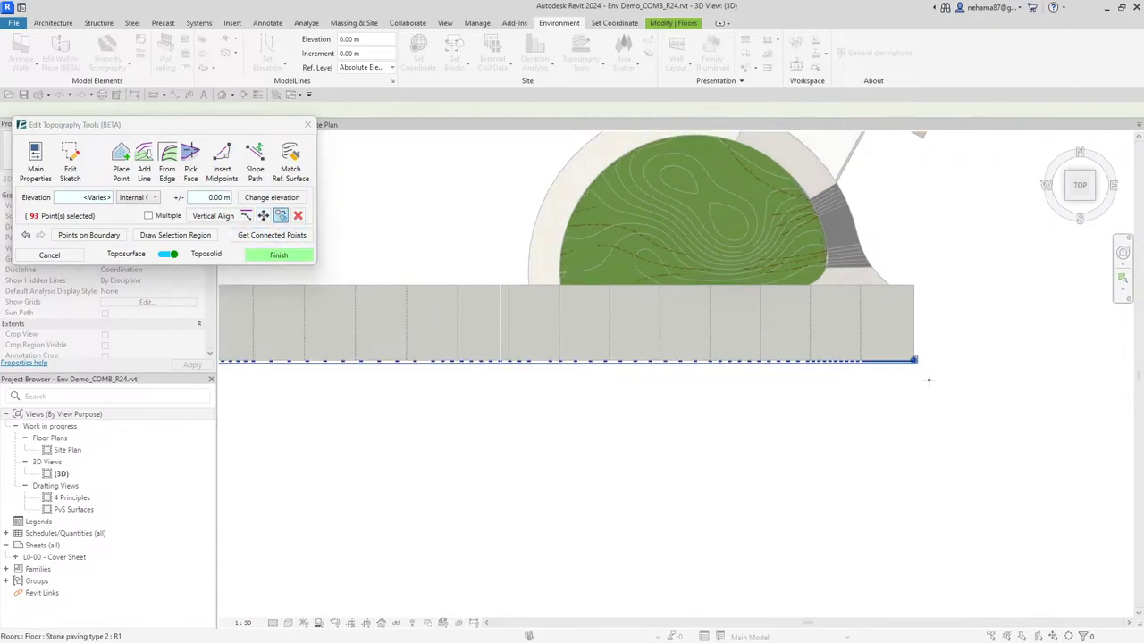
drag(913, 360, 915, 440)
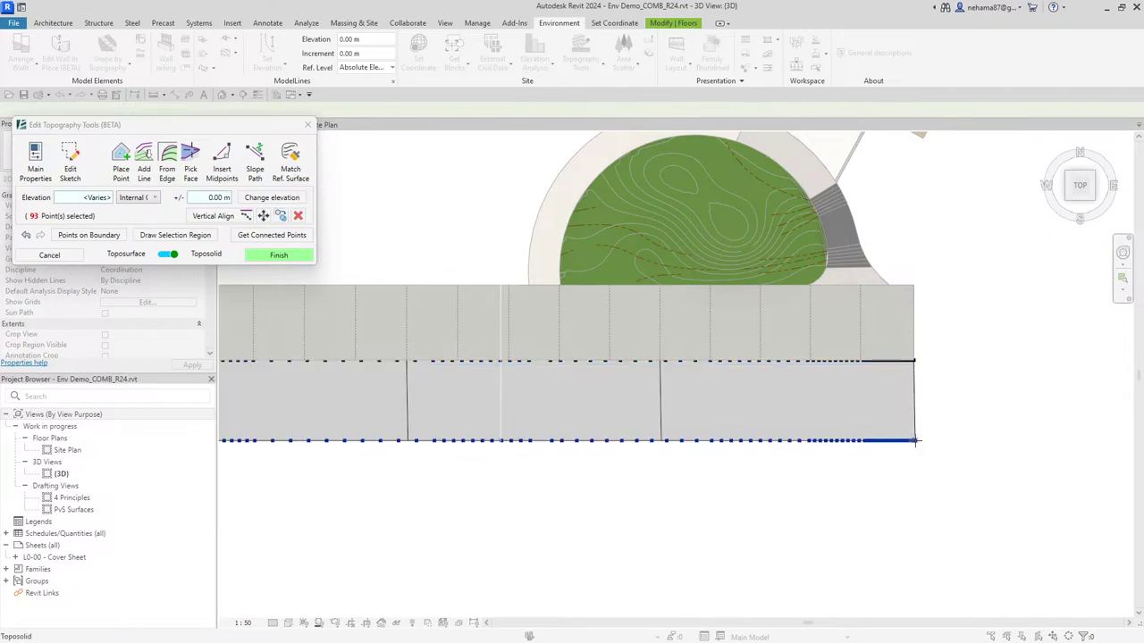
scroll(868, 506, down, 2)
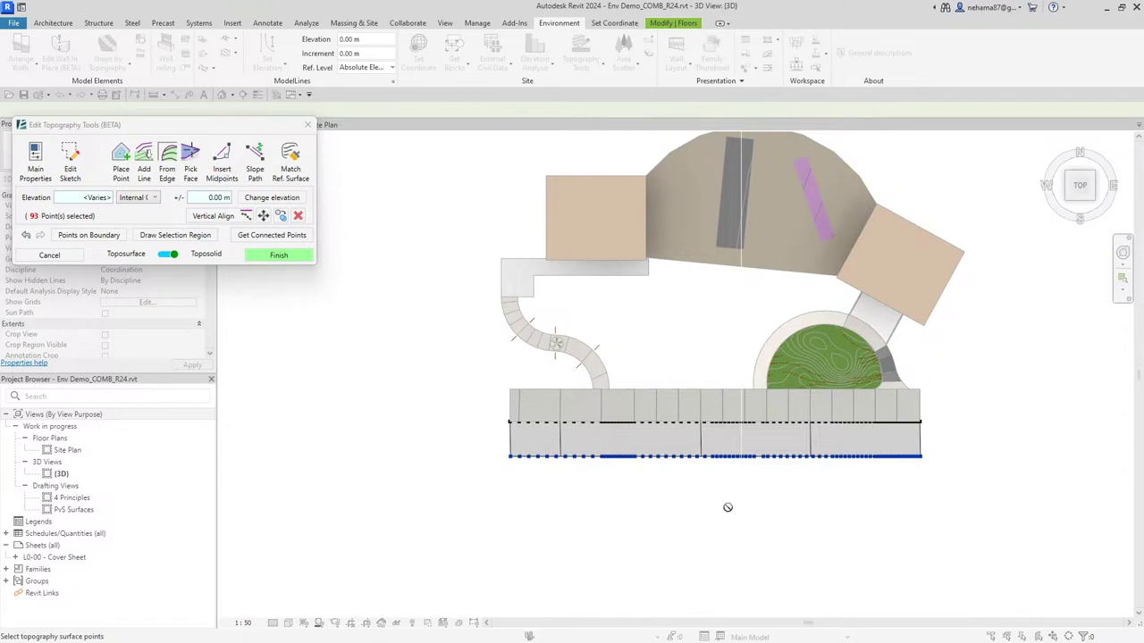
scroll(849, 478, up, 2)
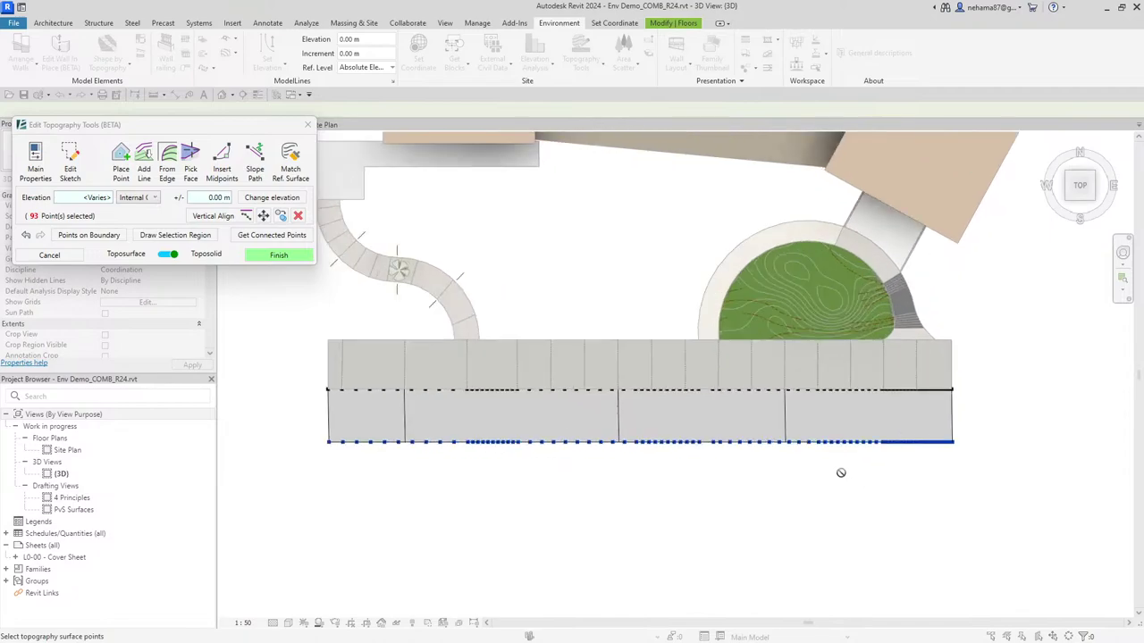
click(765, 477)
scroll(607, 506, down, 2)
shift+middle_drag(484, 499, 480, 527)
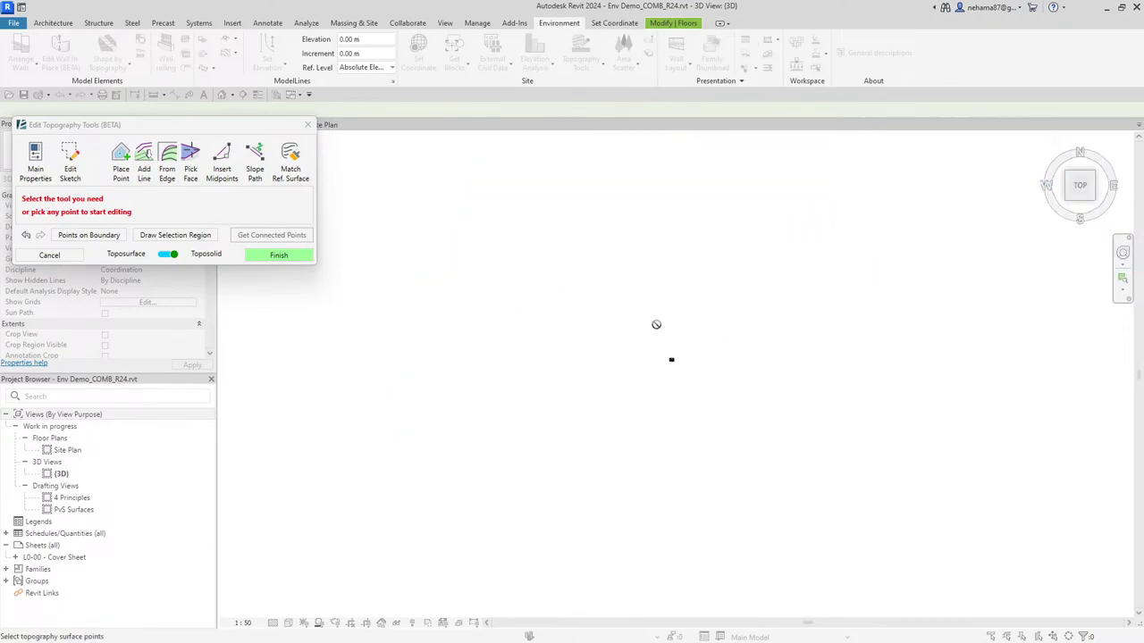
scroll(646, 396, up, 3)
scroll(646, 396, up, 10)
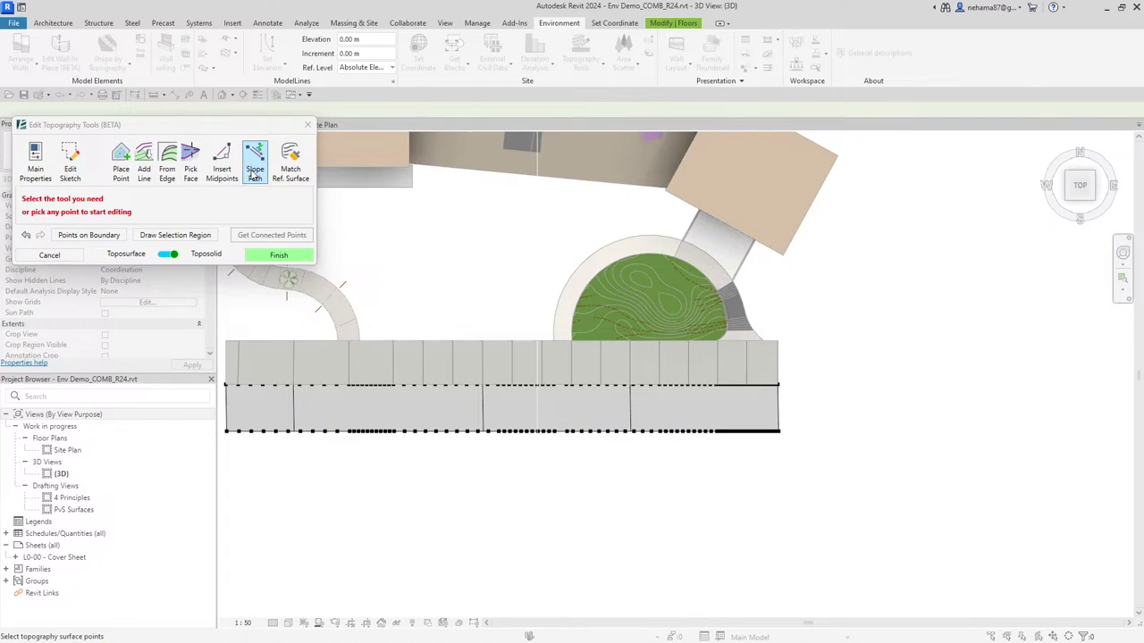
Insert a -10 slope path down the right edge, falling from 8.00 m to 7.68 m
click(254, 170)
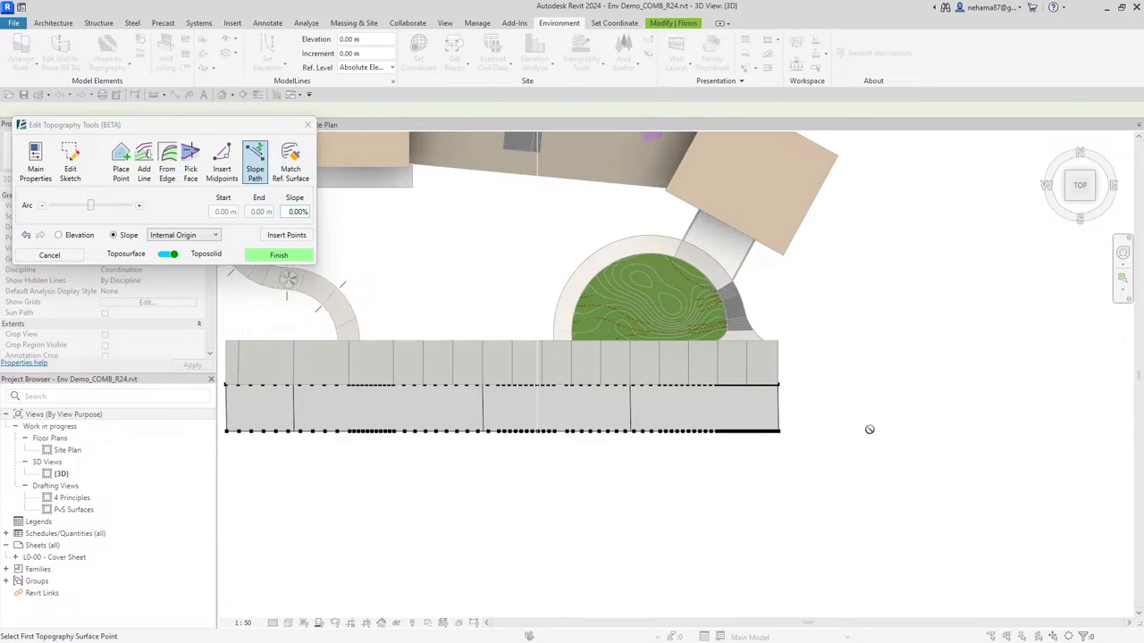
scroll(787, 421, up, 4)
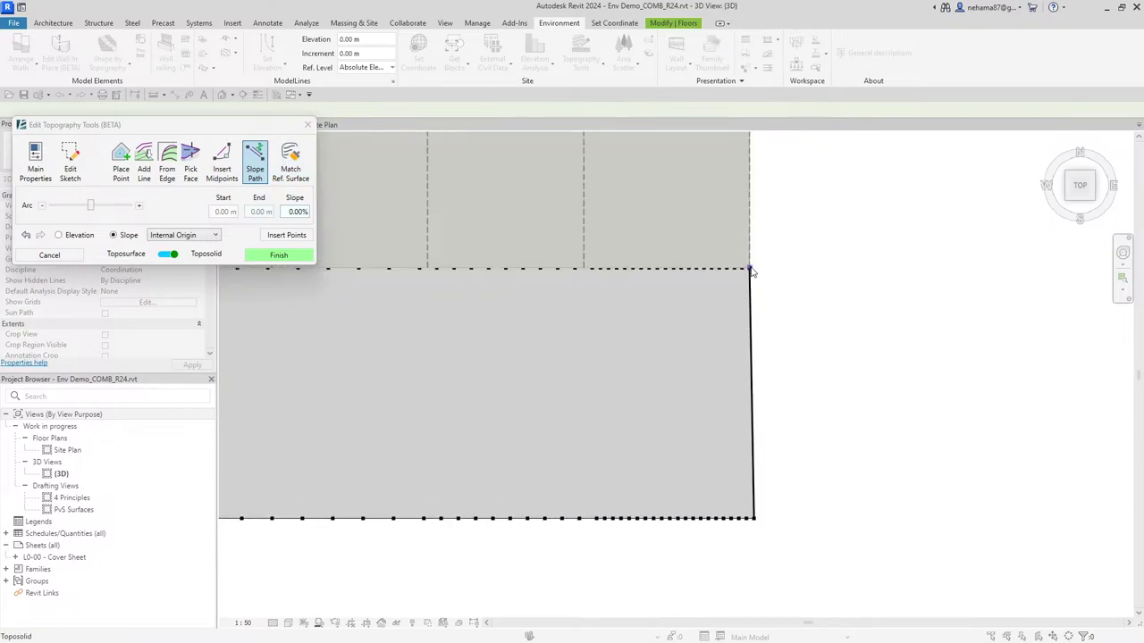
click(751, 268)
click(751, 388)
shift+middle_drag(763, 395, 763, 421)
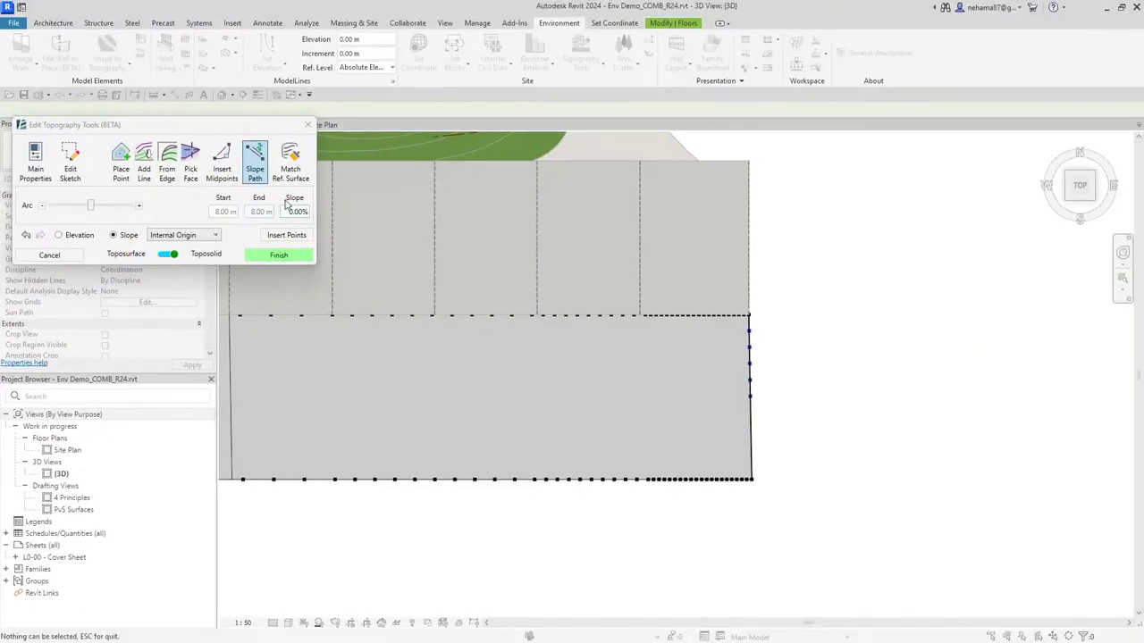
drag(290, 212, 308, 209)
key(BackSpace)
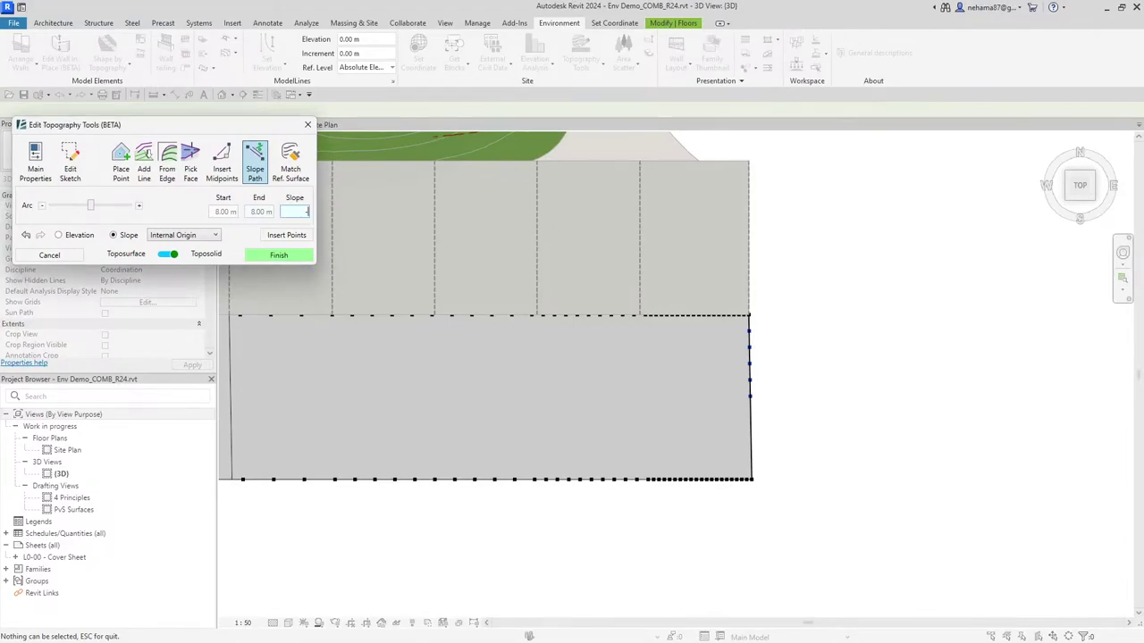
click(611, 387)
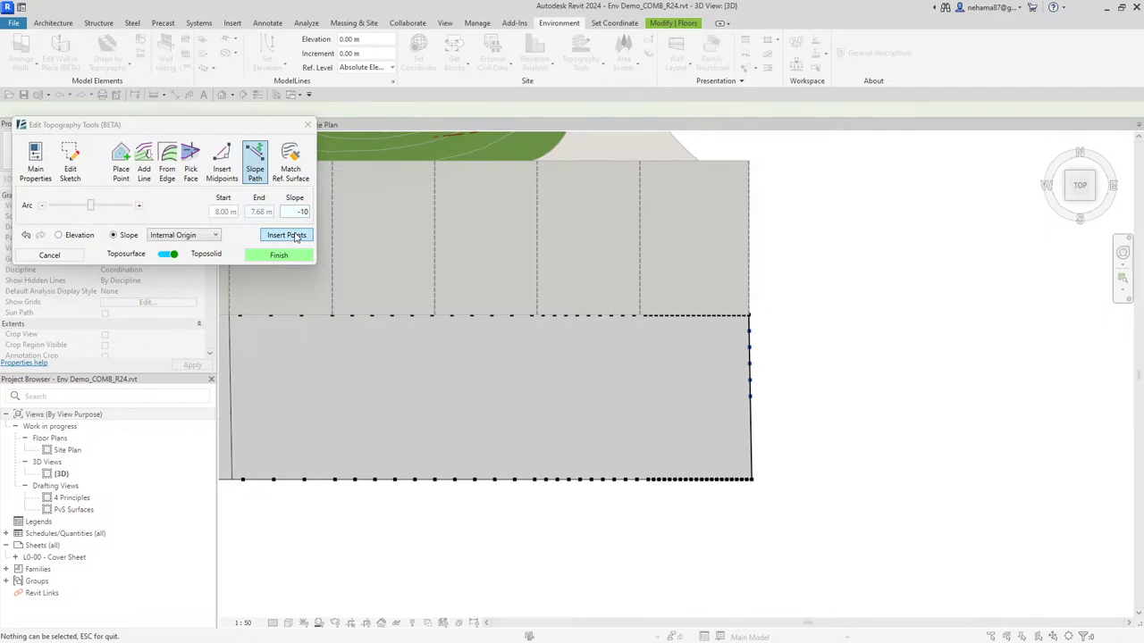
click(295, 236)
Orbit around the curved path and buildings, then return to a top-down view of the strip
scroll(935, 385, down, 3)
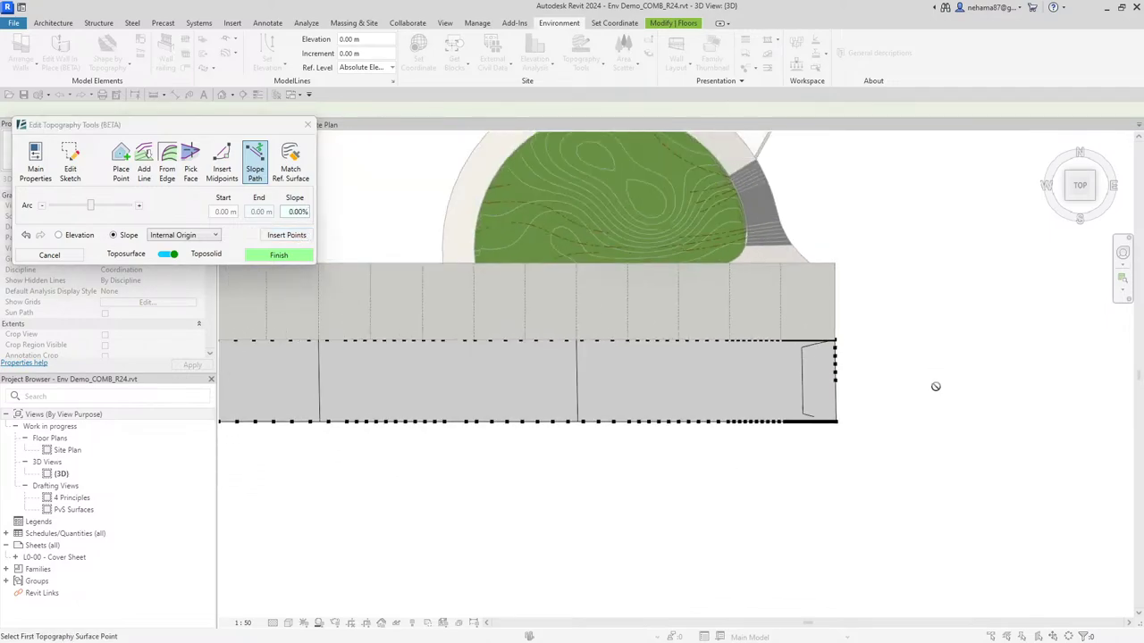
middle_drag(712, 383, 894, 462)
scroll(902, 464, down, 3)
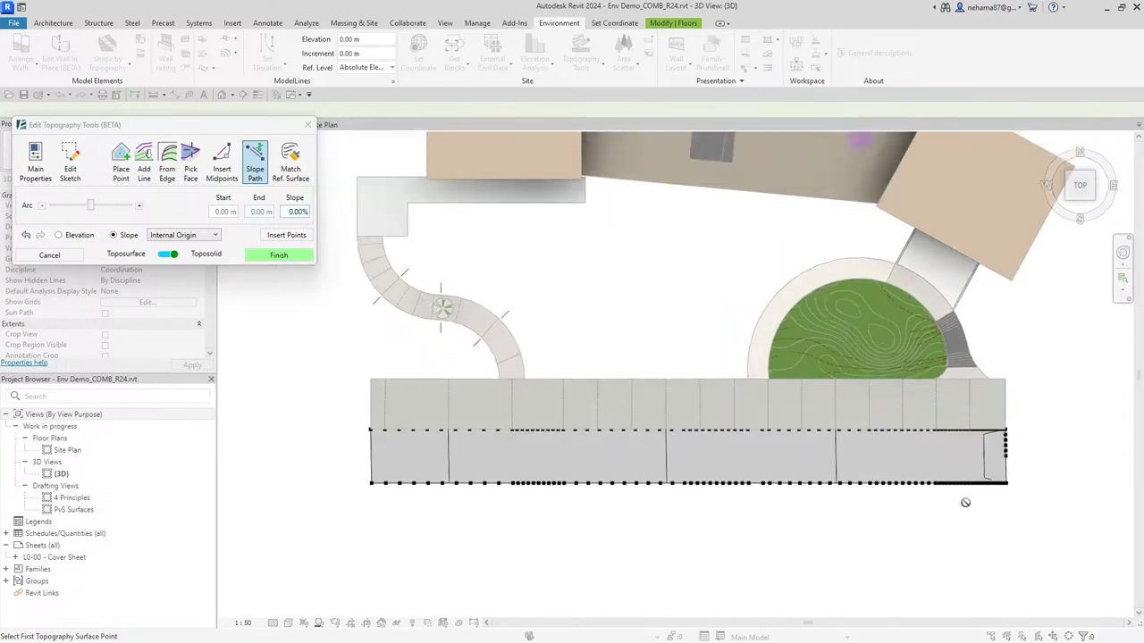
scroll(1014, 465, up, 3)
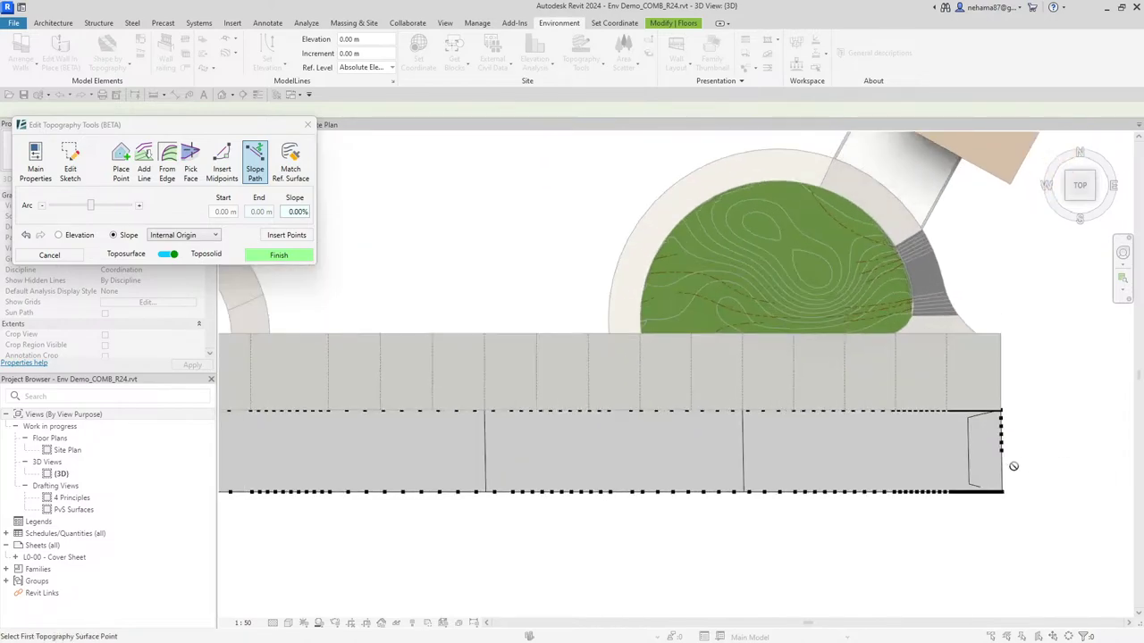
scroll(1017, 442, down, 3)
shift+middle_drag(1022, 495, 1027, 614)
scroll(937, 603, up, 5)
shift+middle_drag(936, 603, 972, 509)
shift+middle_drag(823, 435, 764, 563)
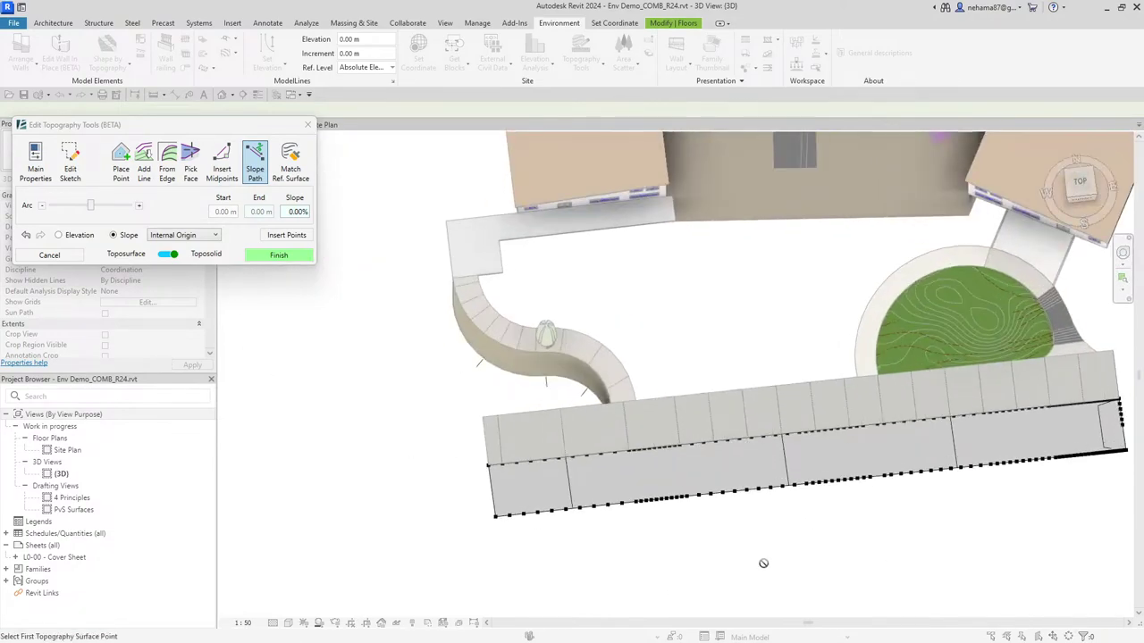
click(1081, 183)
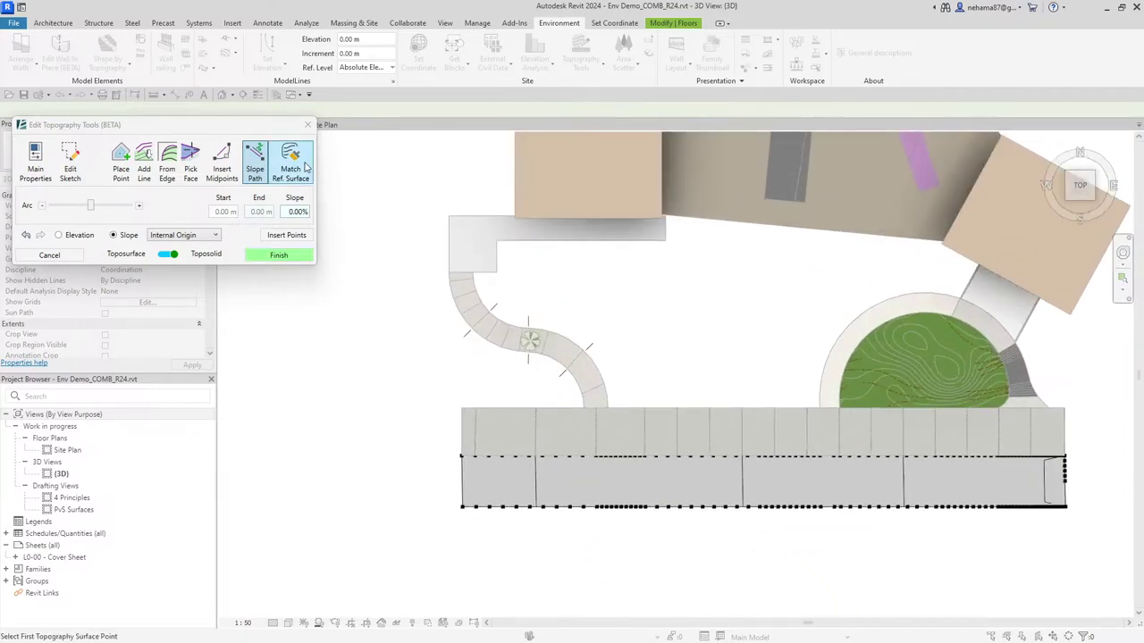
scroll(488, 510, up, 3)
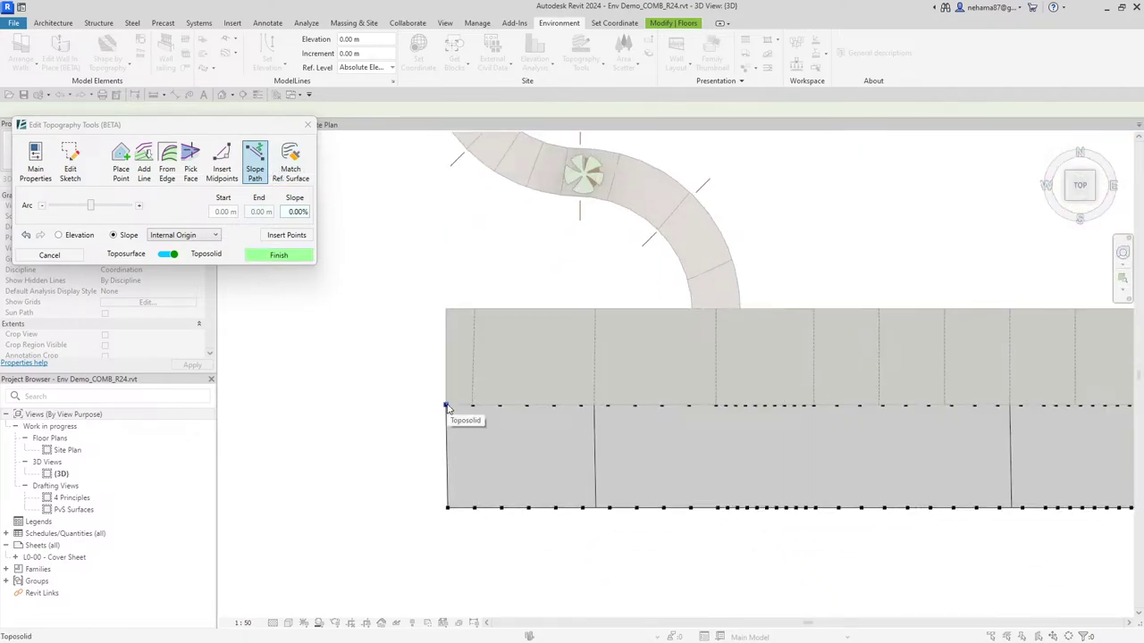
Insert a -10 slope path of points along the strip's left edge
click(447, 406)
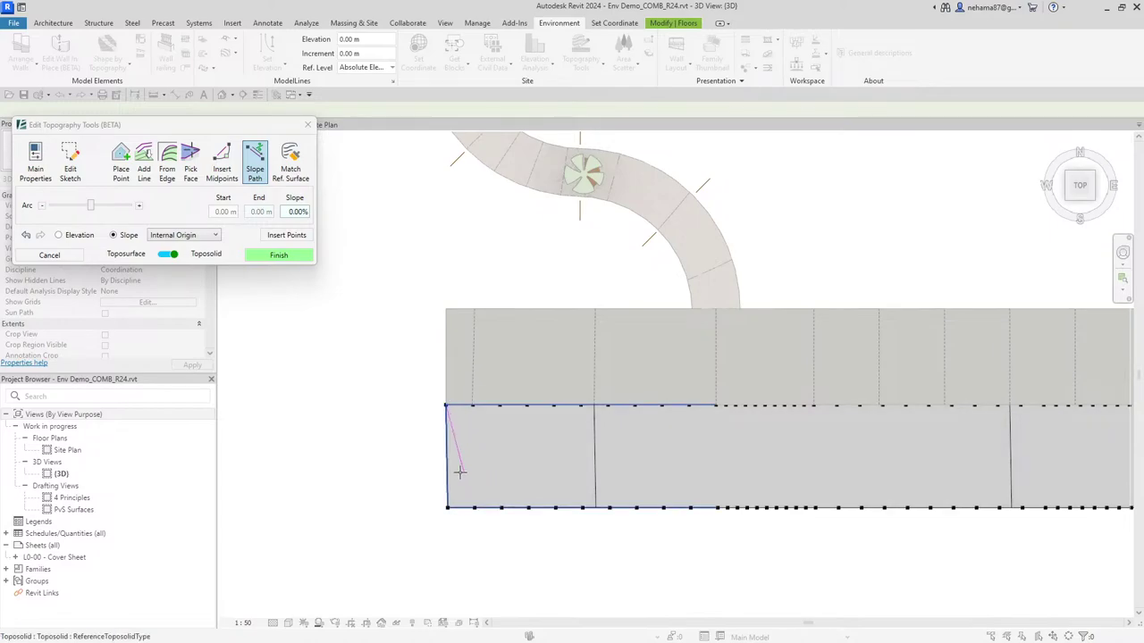
click(447, 449)
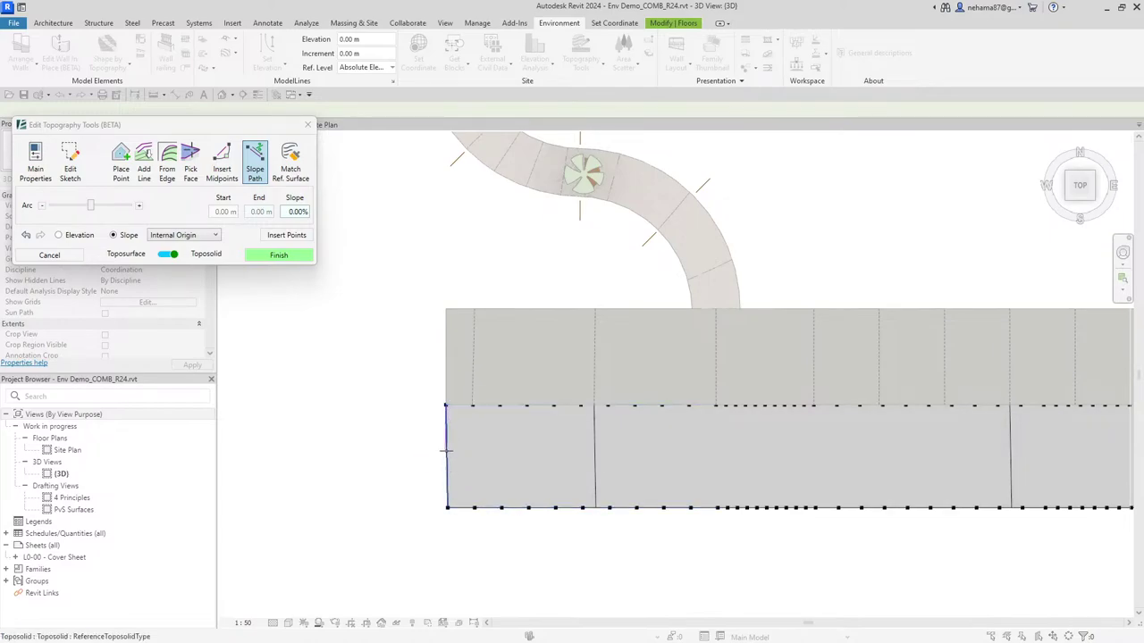
click(297, 212)
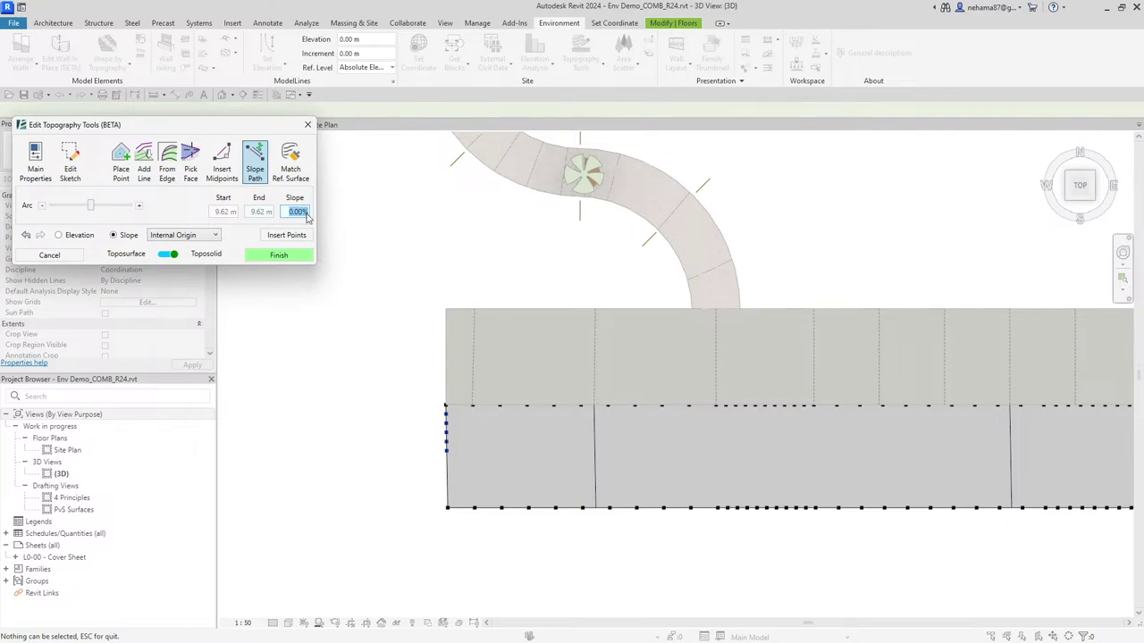
text(-10)
key(Return)
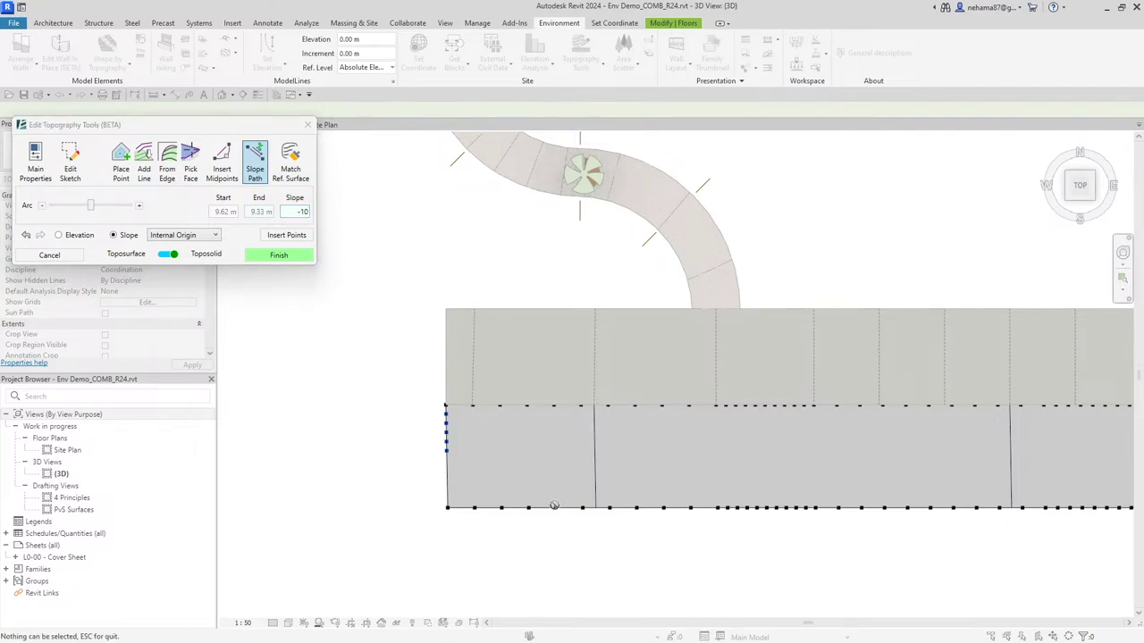
scroll(344, 416, down, 1)
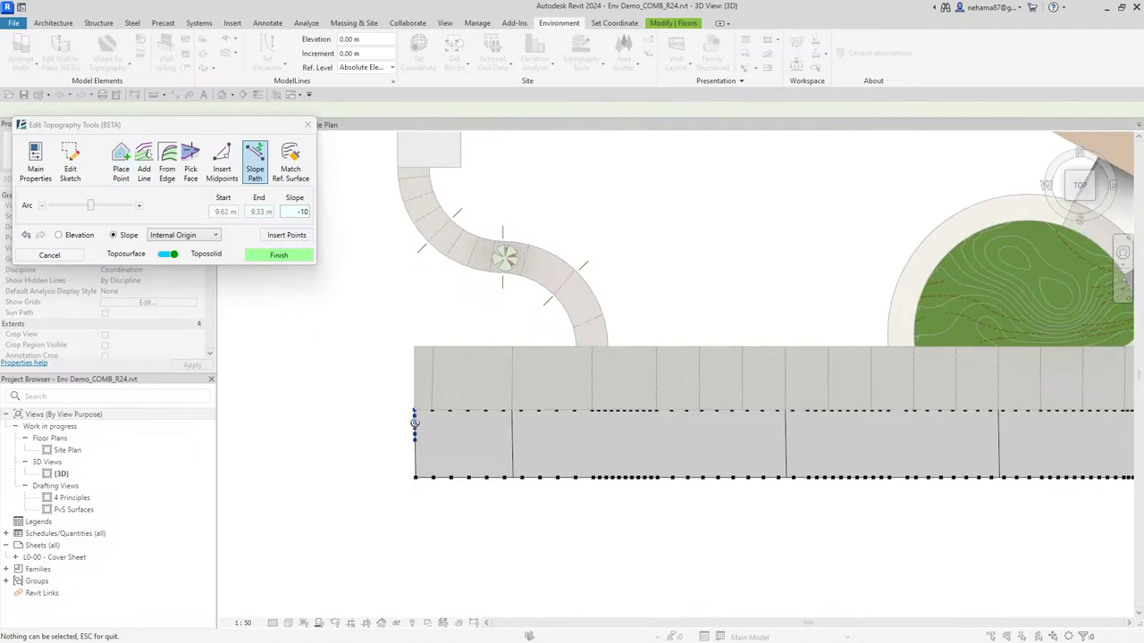
click(284, 235)
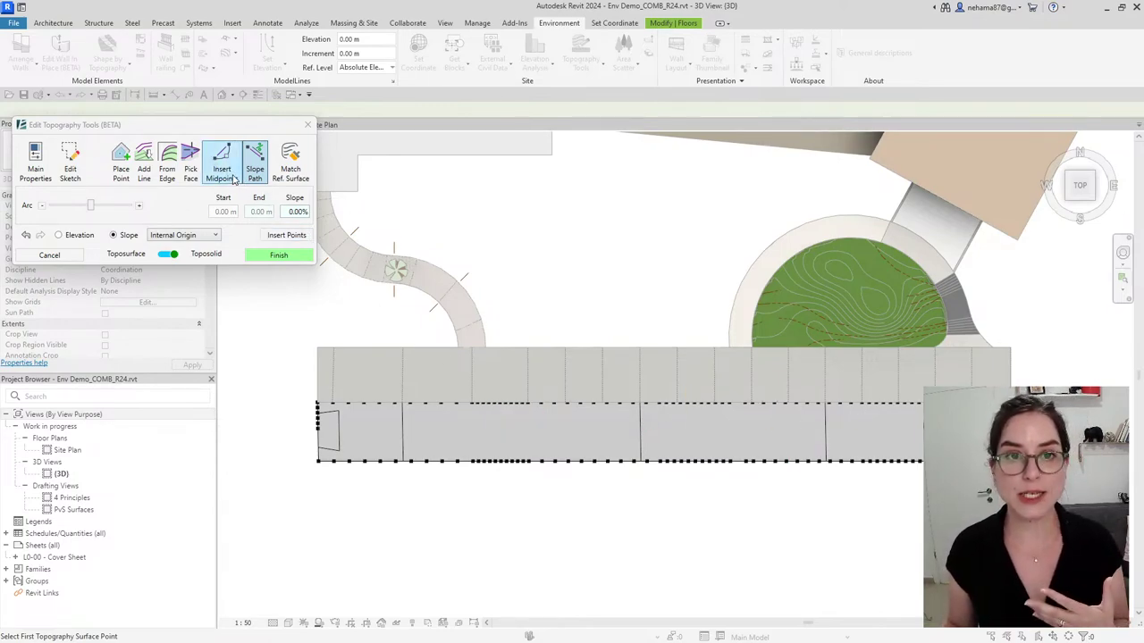
Insert high-density midpoints from the strip's right end to its left edge, then finish the shape edit
click(233, 176)
click(983, 431)
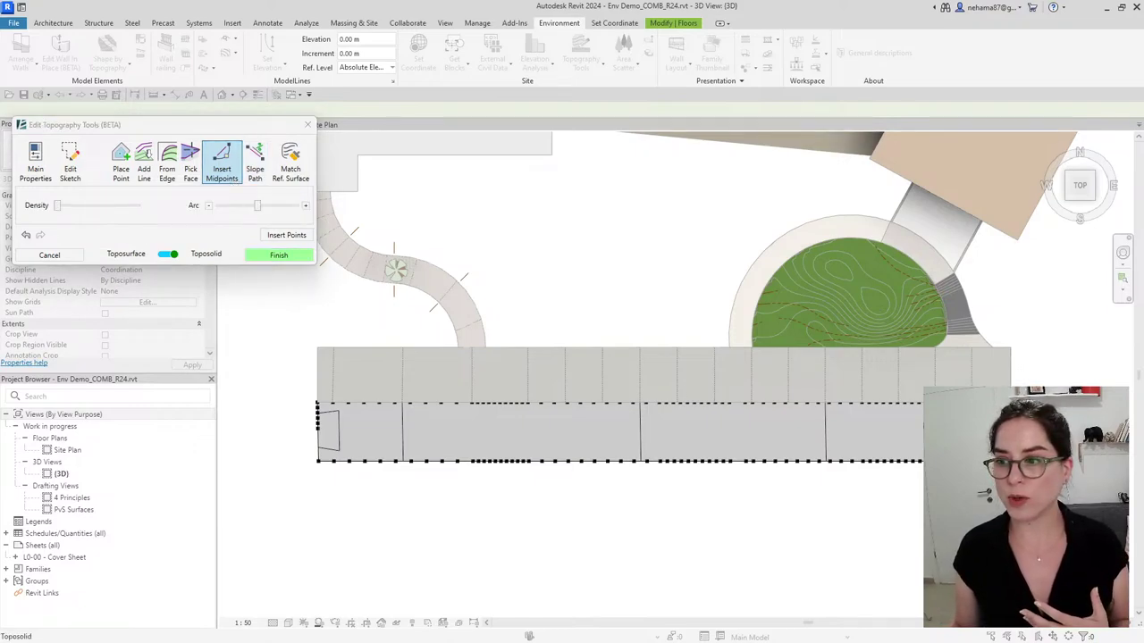
click(317, 430)
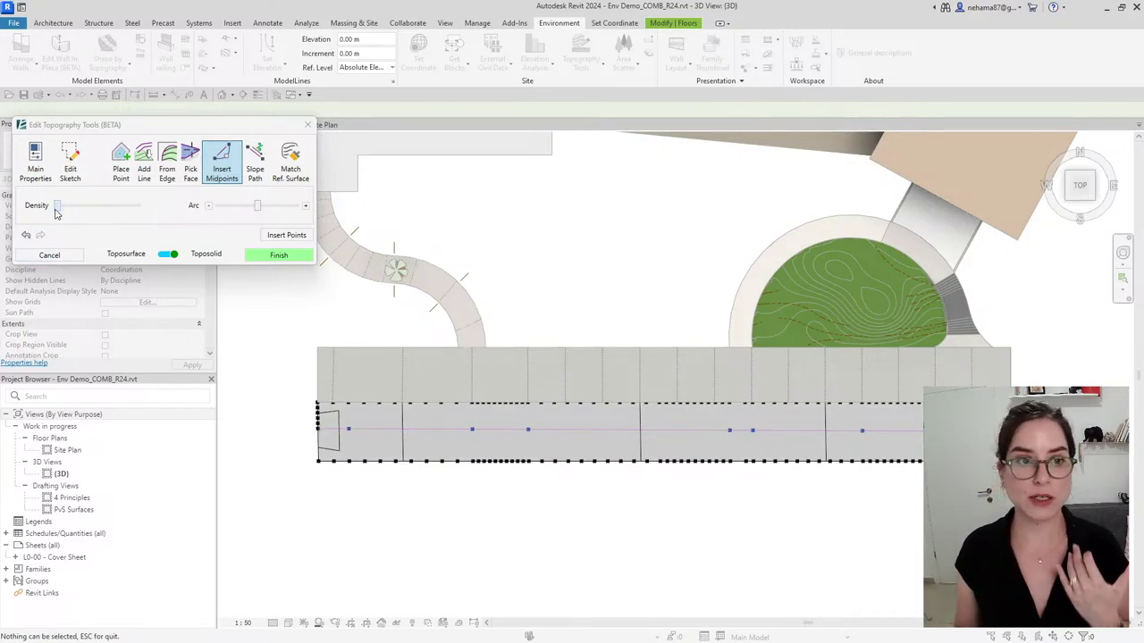
drag(57, 206, 75, 208)
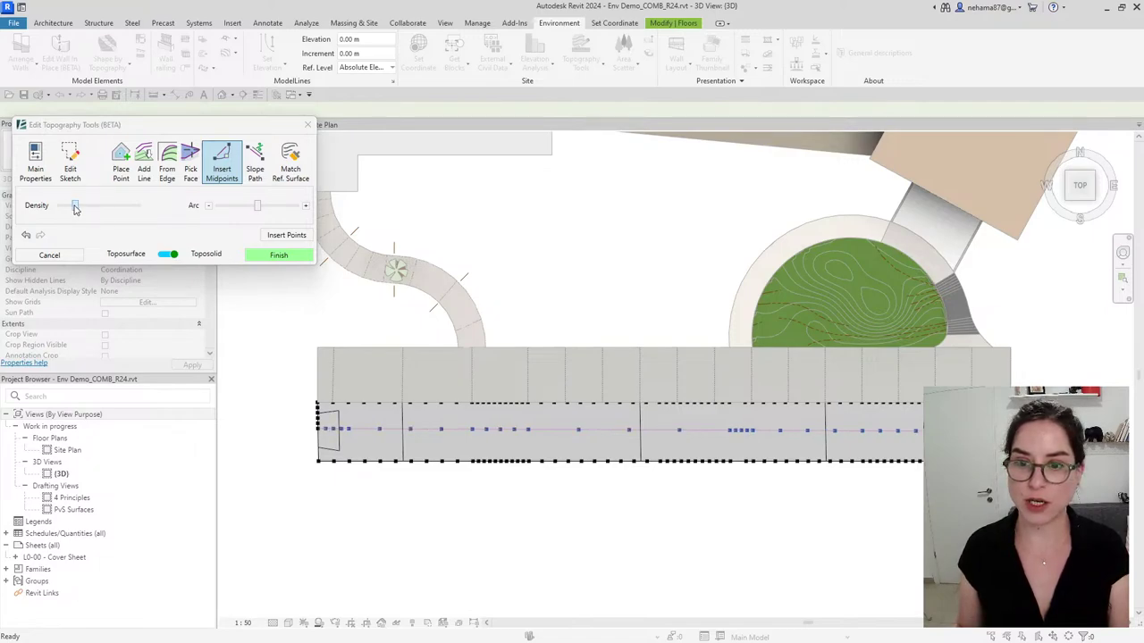
click(298, 239)
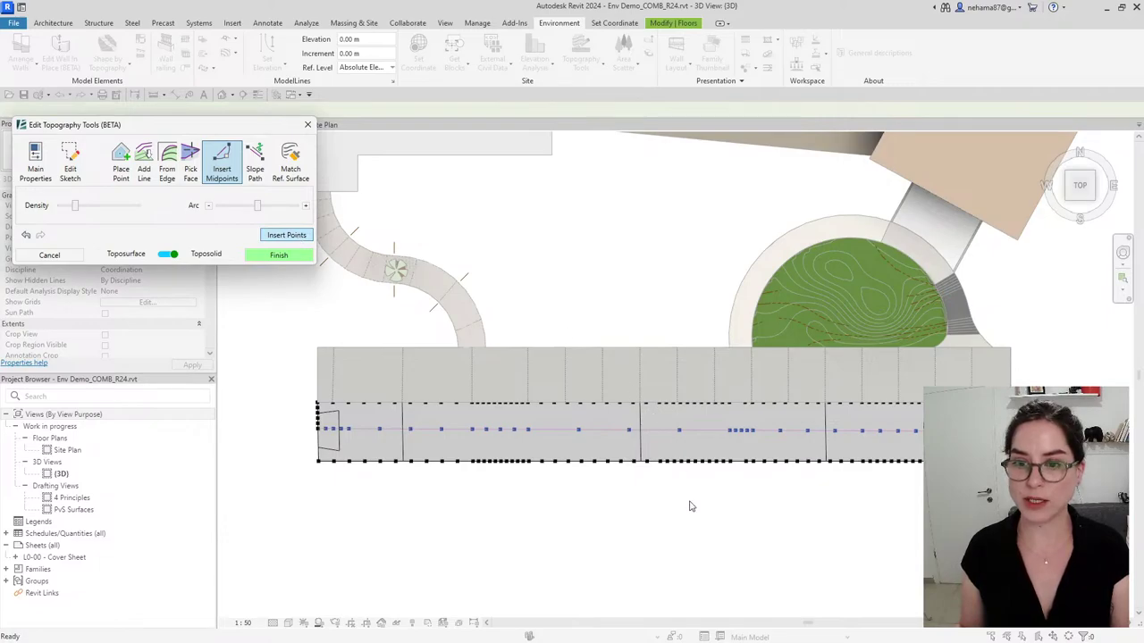
click(275, 257)
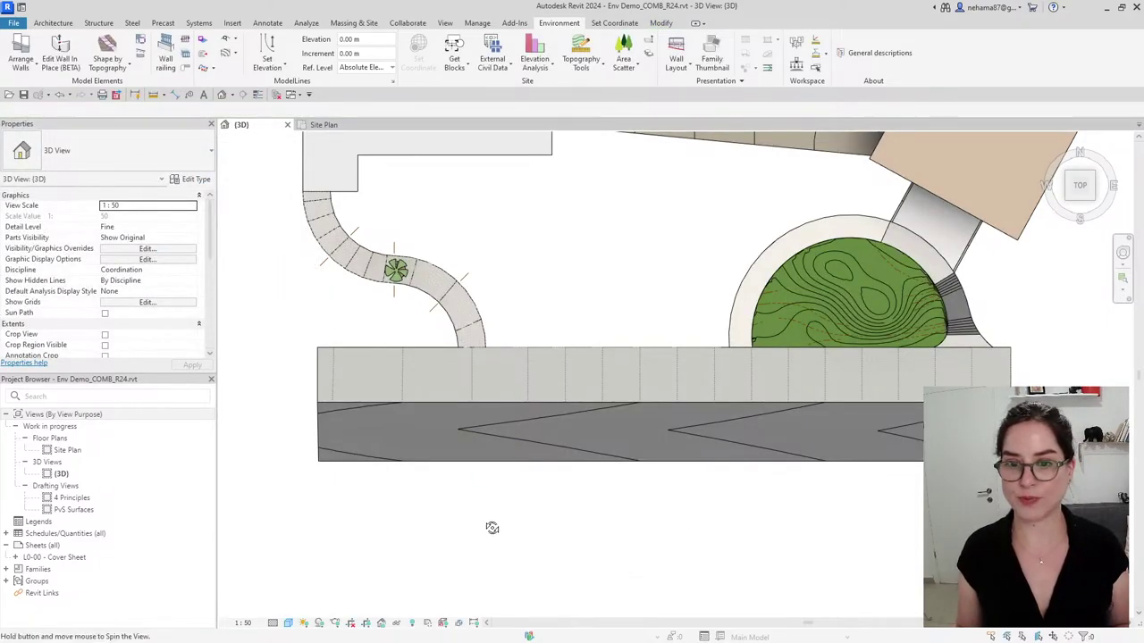
Orbit to a side view of the site and select the grey toposolid strip
shift+middle_drag(491, 528, 887, 486)
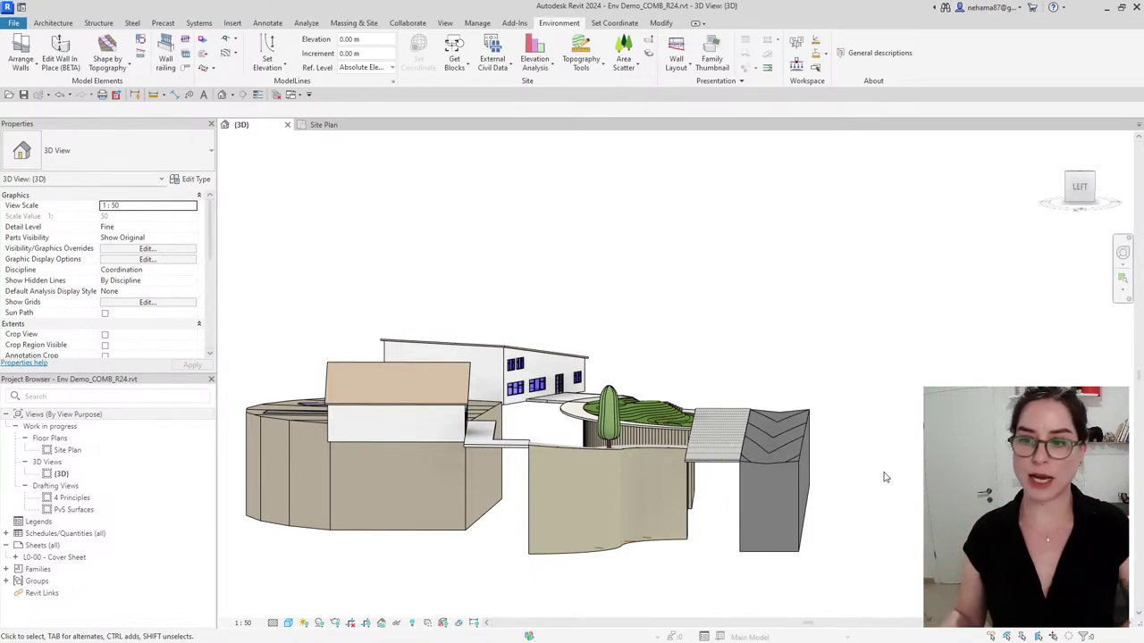
click(802, 488)
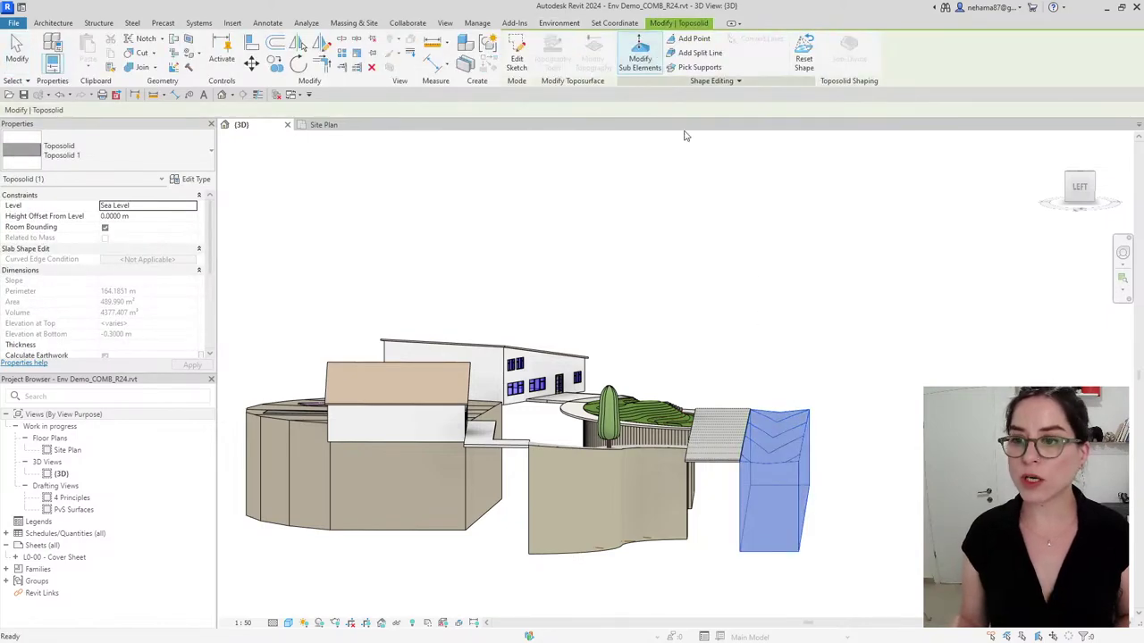
click(640, 58)
scroll(842, 531, up, 3)
shift+middle_drag(901, 501, 898, 449)
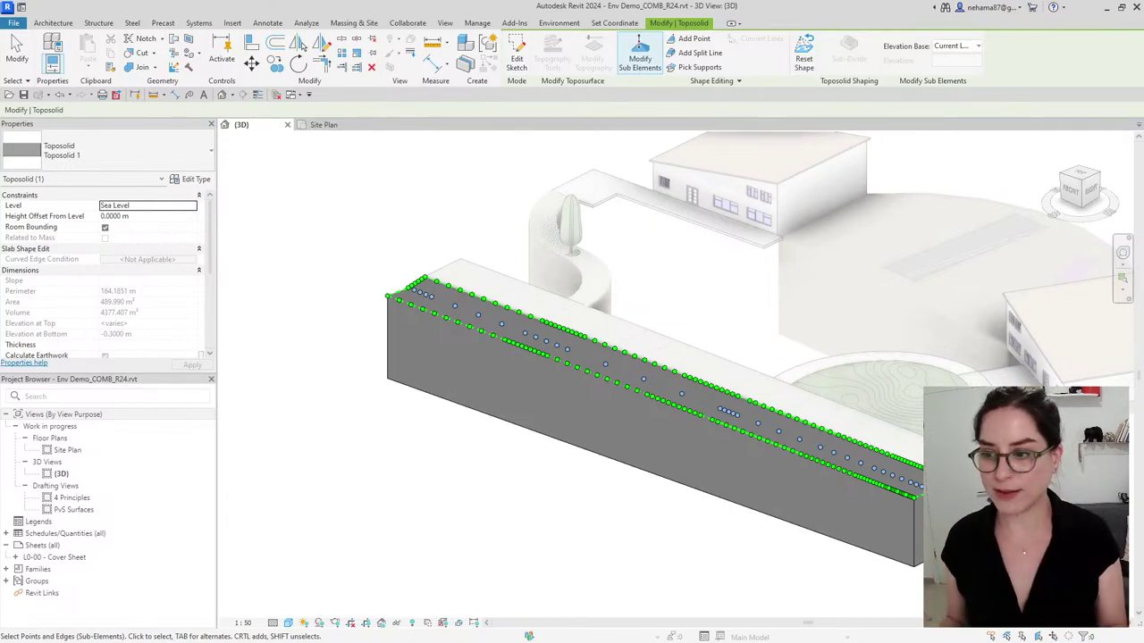
scroll(652, 402, down, 2)
middle_drag(572, 402, 572, 330)
scroll(563, 376, up, 2)
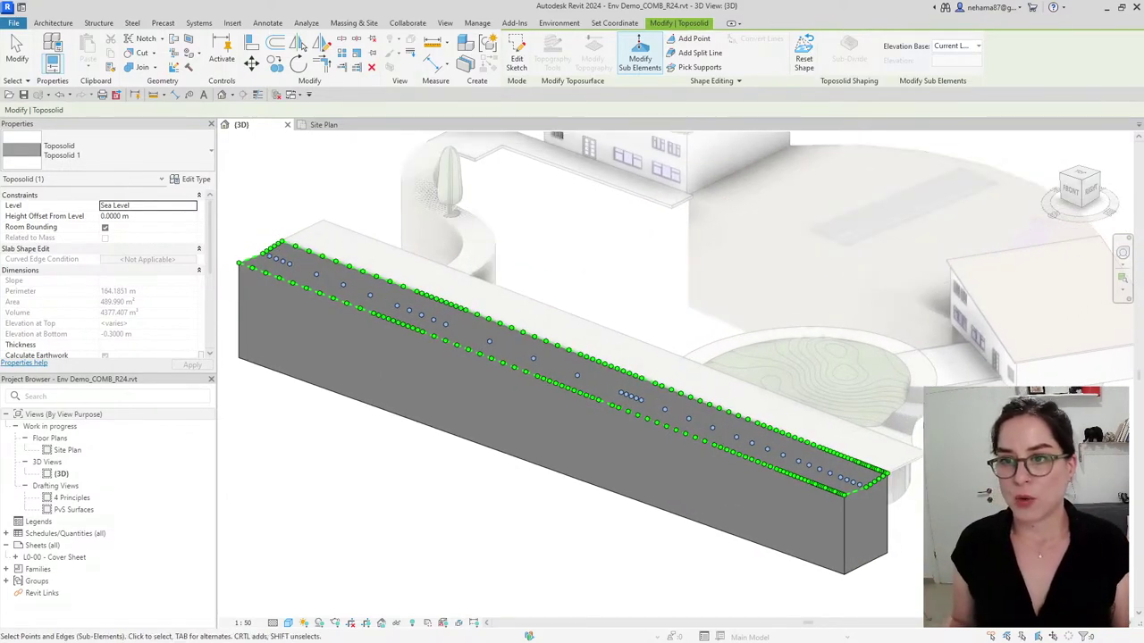
key(Escape)
key(Escape)
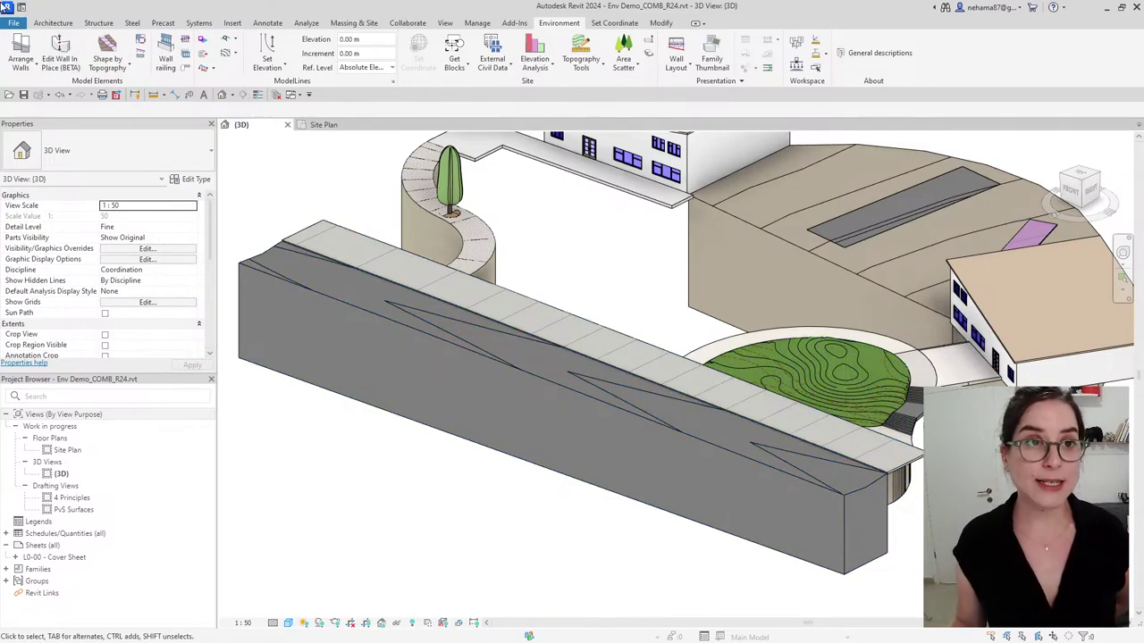
Create Project1 from the Metric-Landscape Template 2024_ENV_V.2 and open its default 3D view
click(22, 7)
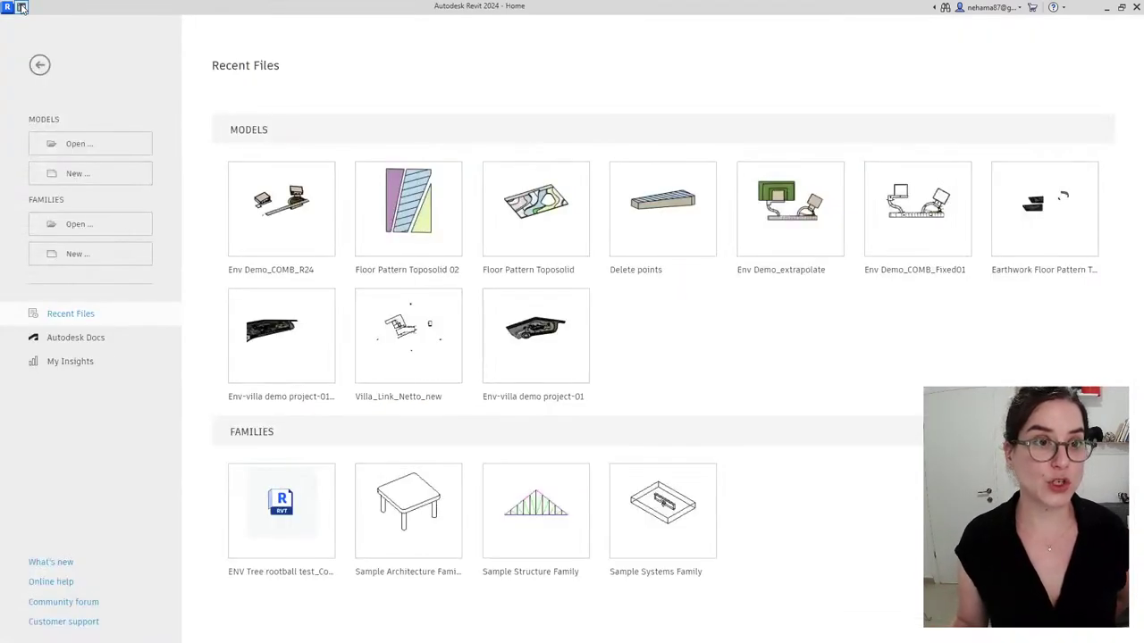
click(106, 174)
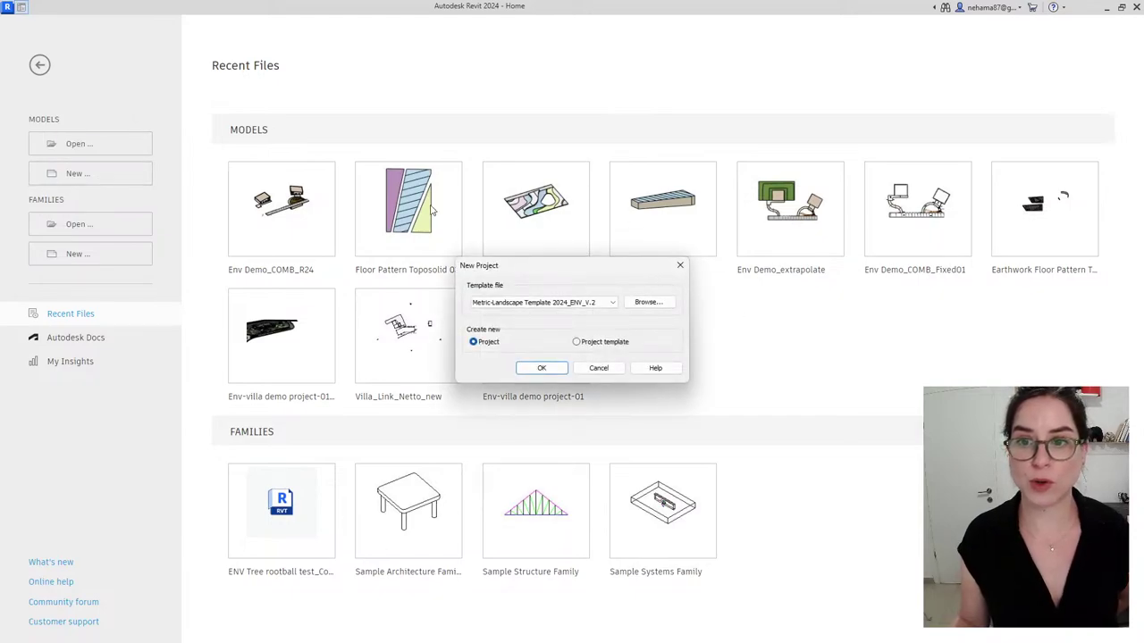
click(543, 369)
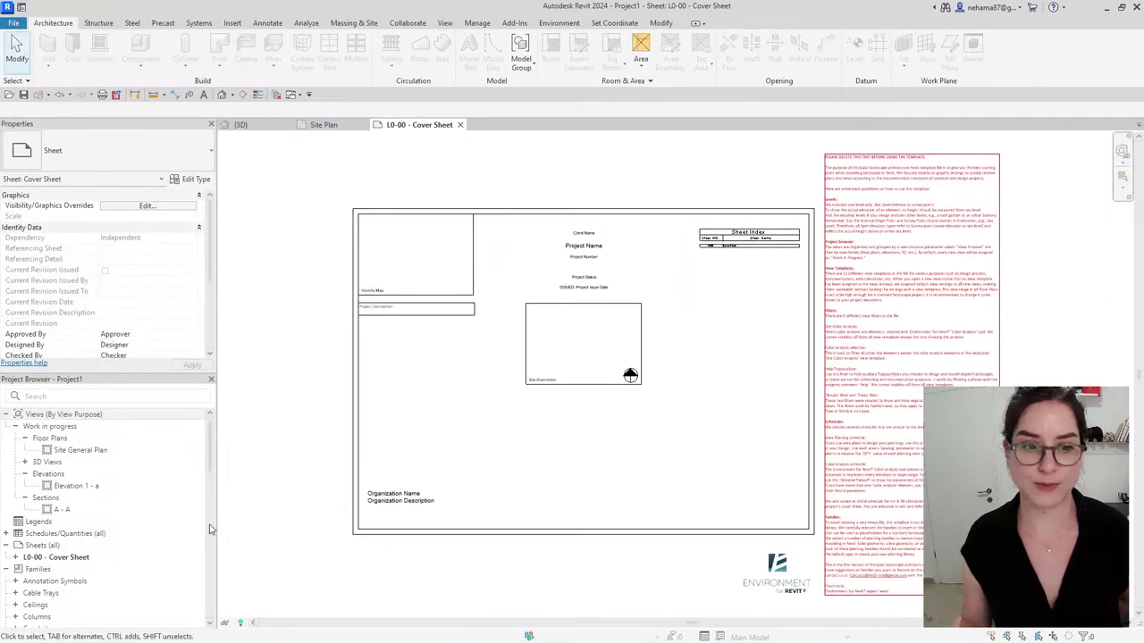
click(223, 95)
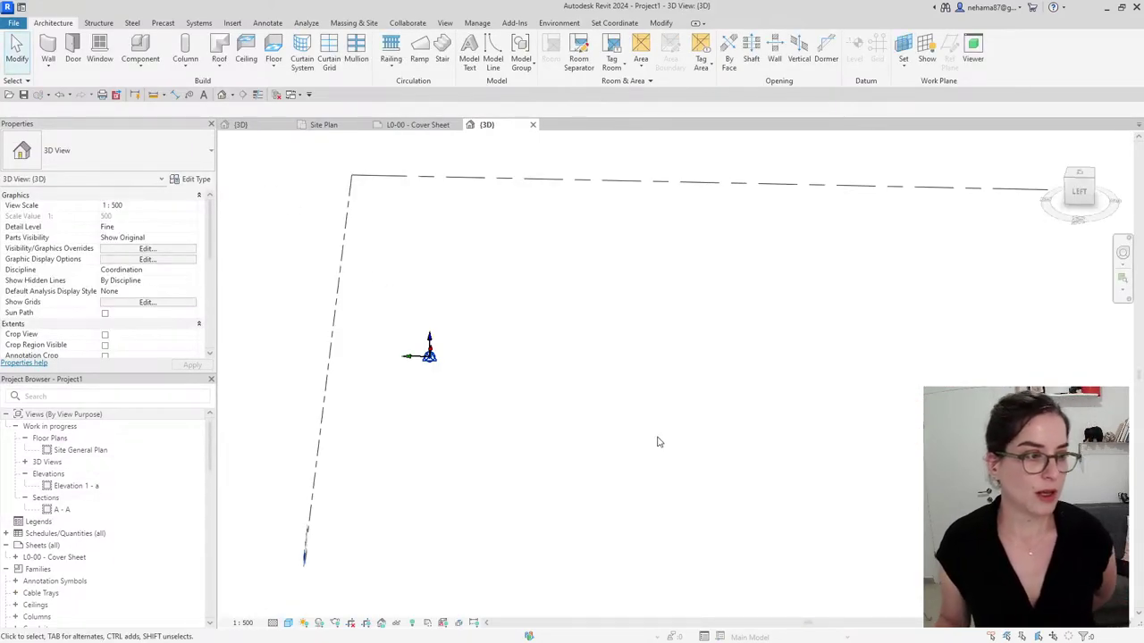
In the Revit 2023.1 site model, select the topography and orbit to show the left paths
mouse_move(619, 632)
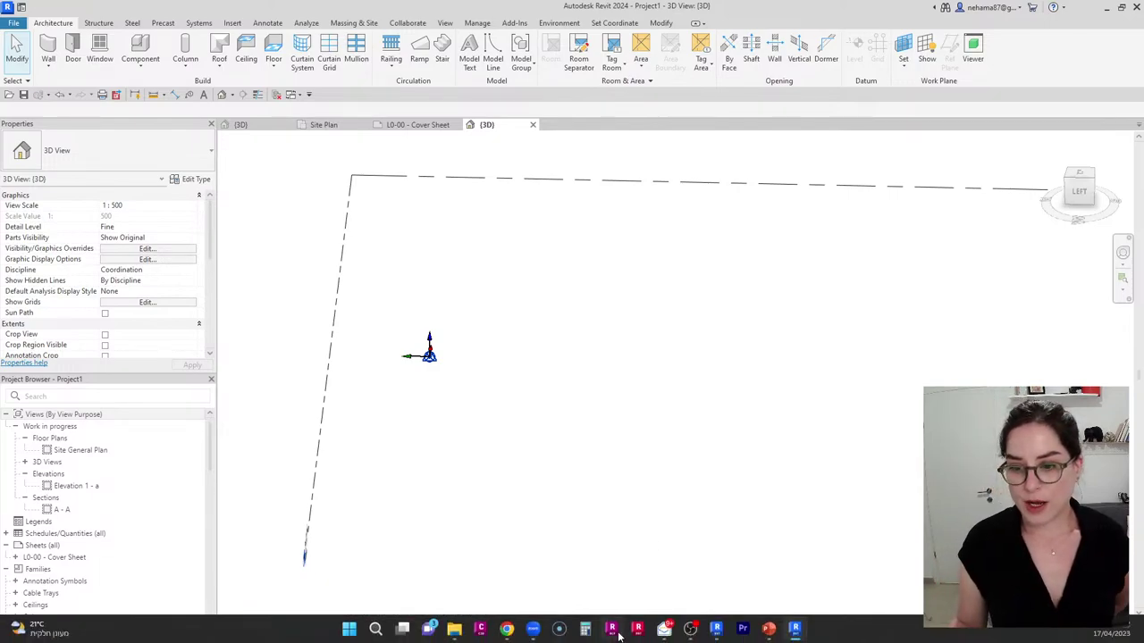
mouse_move(717, 633)
click(738, 558)
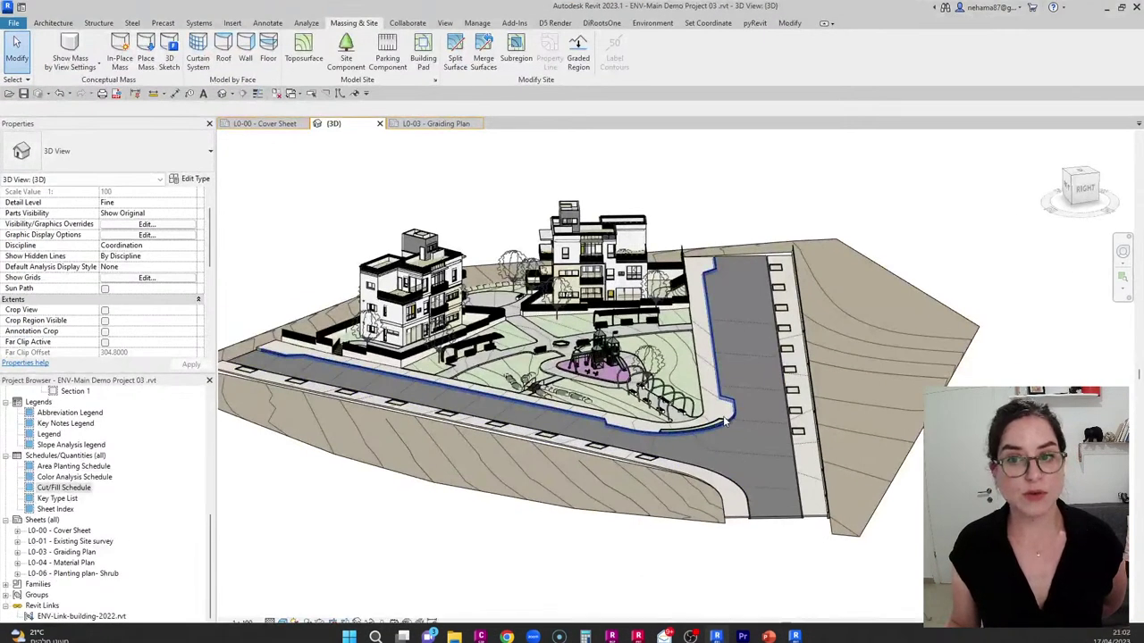
click(604, 500)
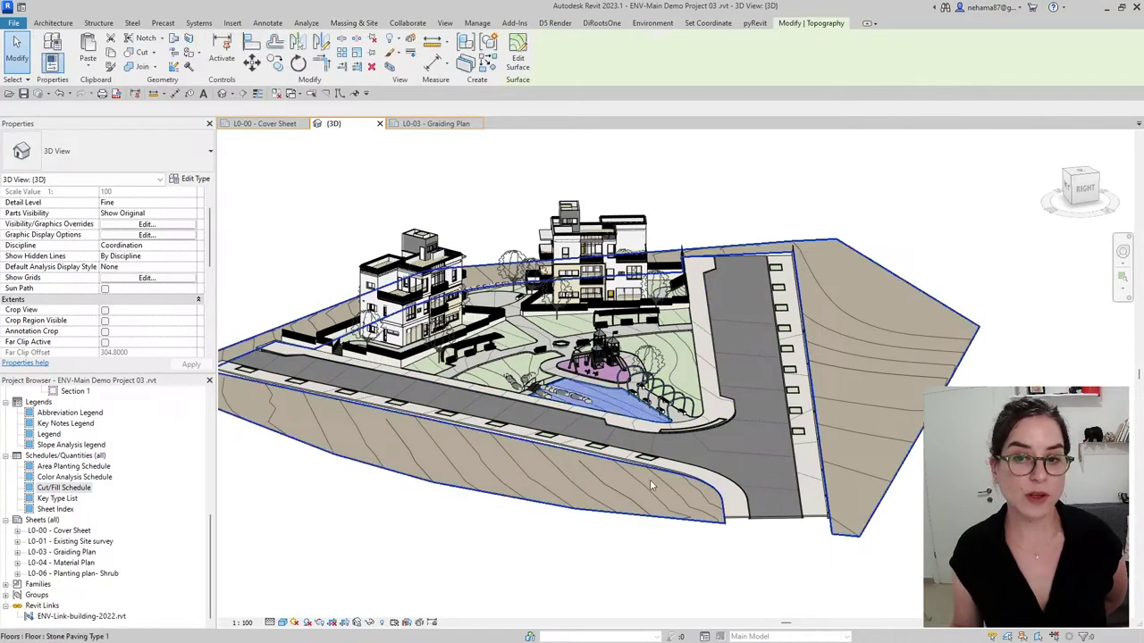
scroll(566, 469, down, 3)
middle_drag(565, 469, 591, 559)
scroll(608, 532, up, 5)
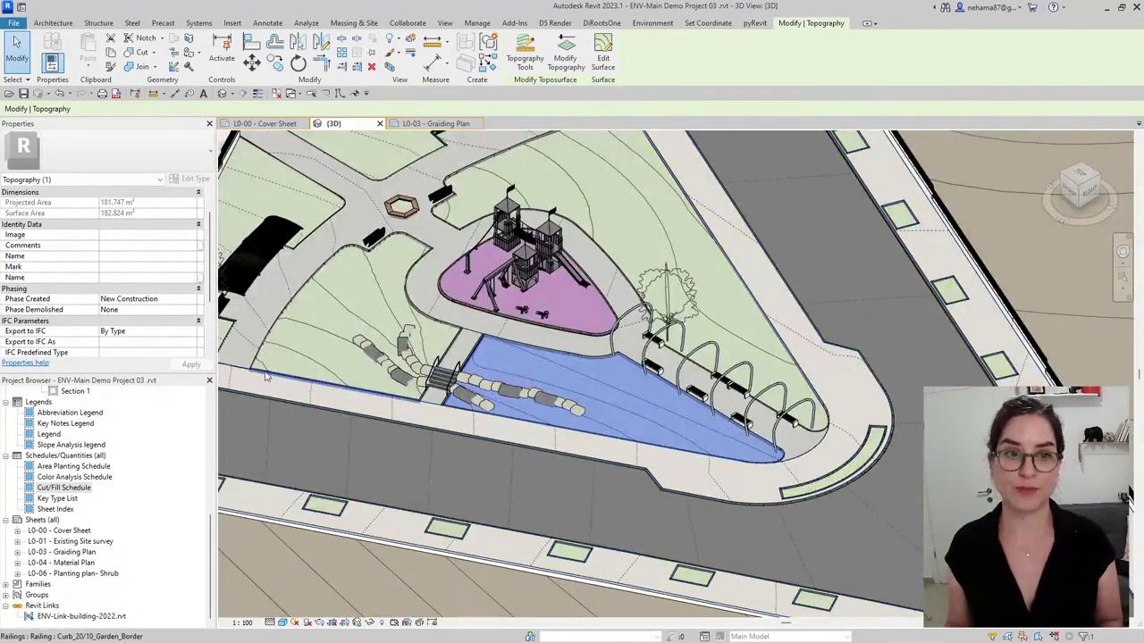
scroll(153, 261, down, 3)
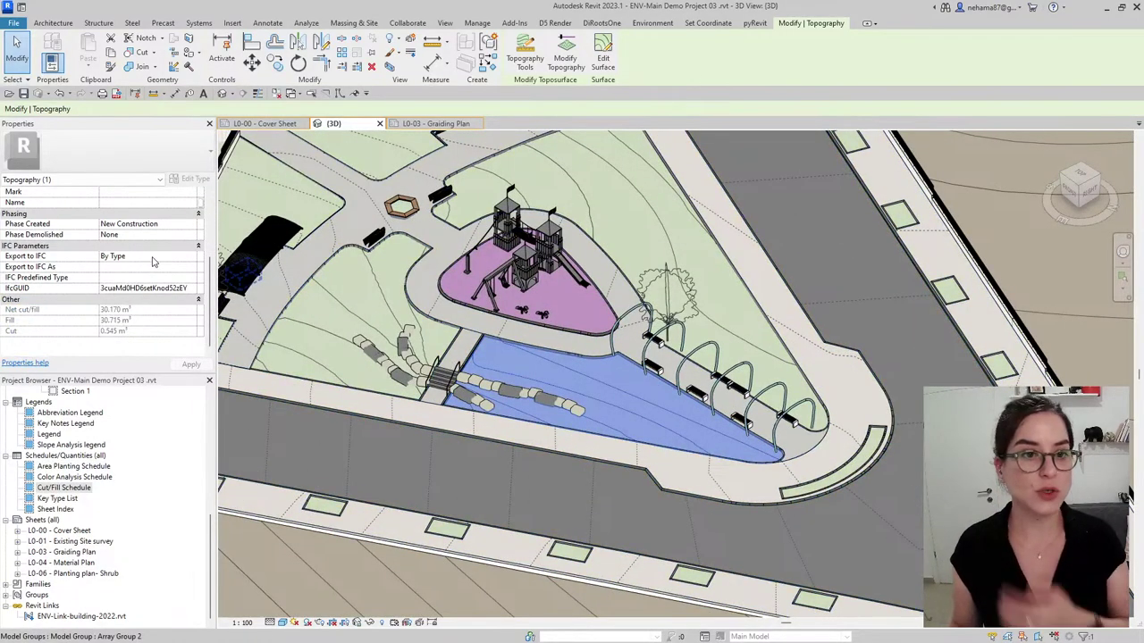
shift+middle_drag(679, 358, 712, 371)
scroll(712, 371, down, 5)
key(Escape)
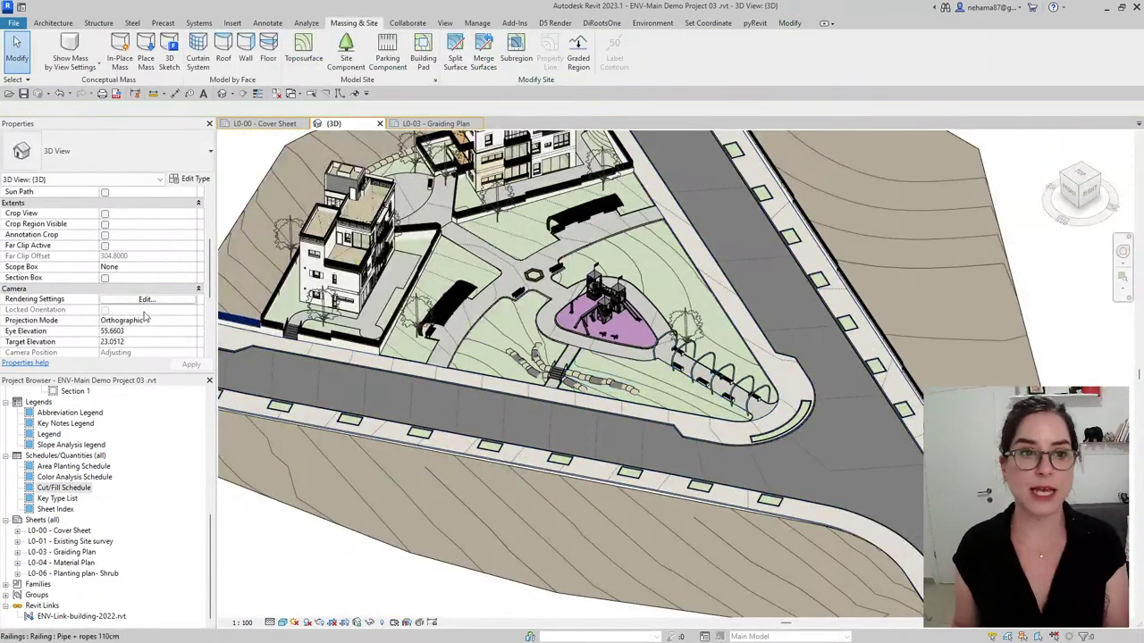
scroll(191, 319, down, 2)
Set the 3D view's Phase Filter to Show All and apply it
click(192, 323)
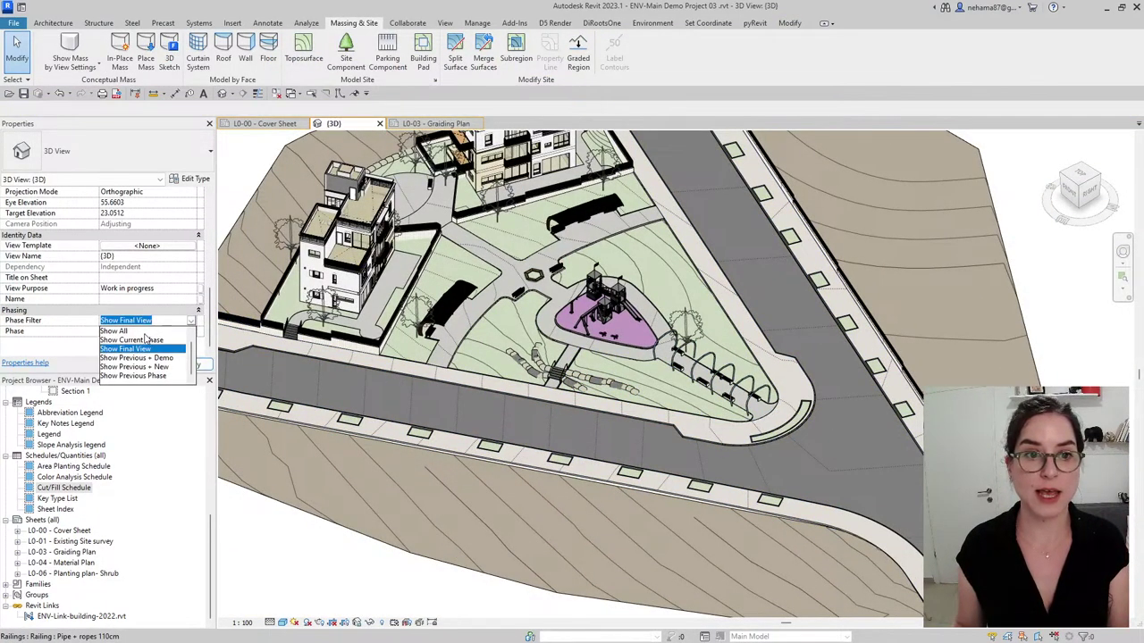
click(147, 337)
click(191, 363)
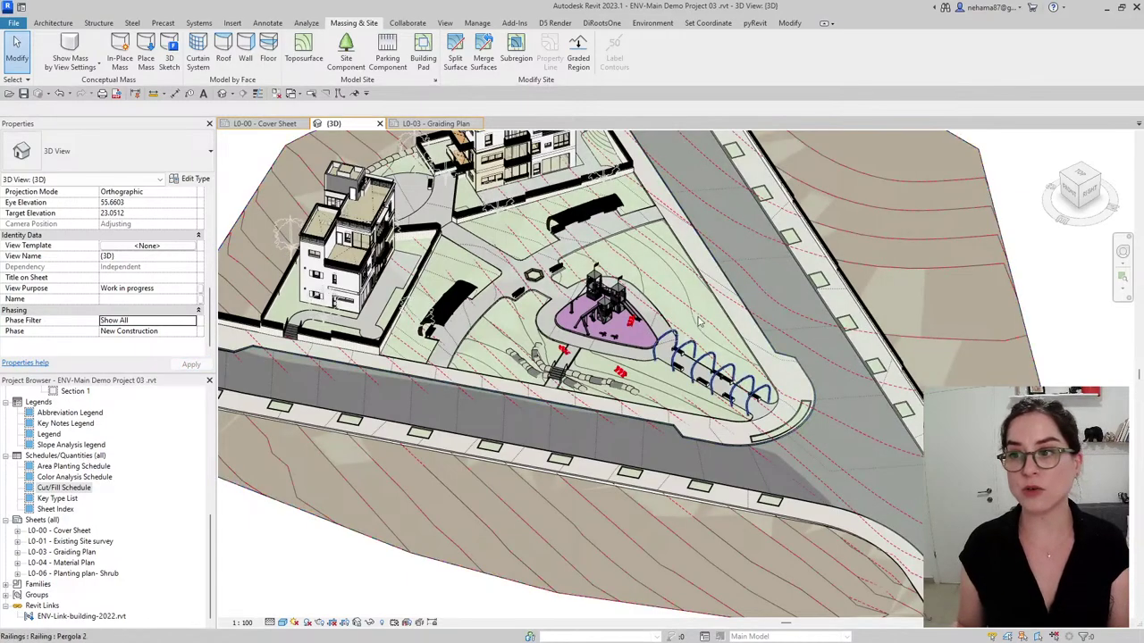
scroll(572, 295, down, 2)
Select the graded regions to read their volumes: 92.307 m³ cut and 0.092 m³ fill
click(688, 358)
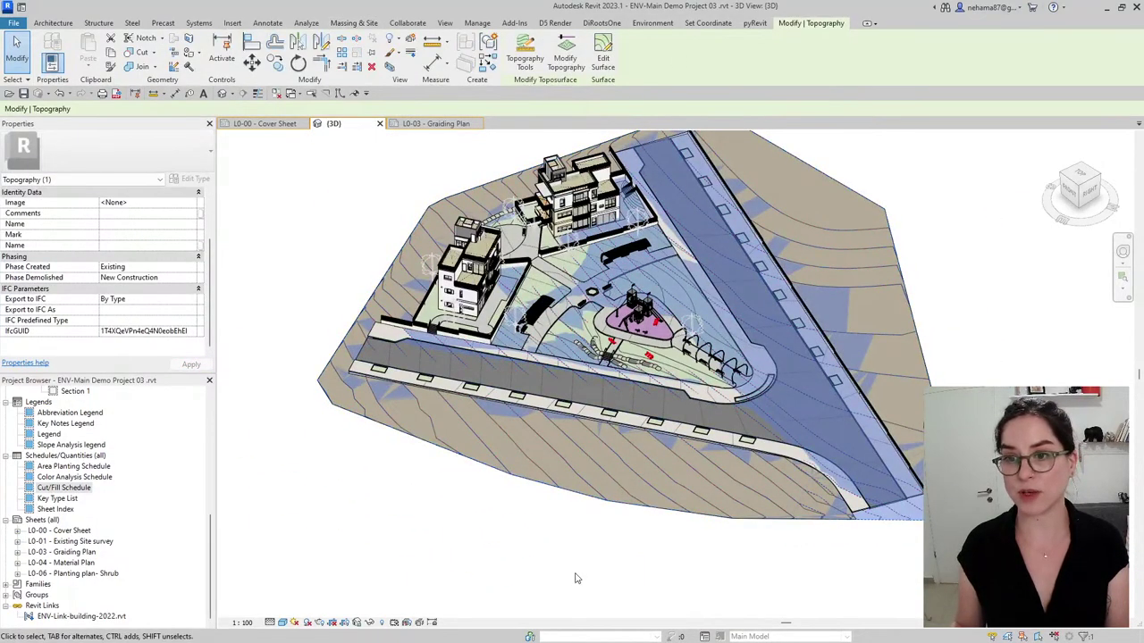
scroll(693, 362, up, 3)
click(643, 420)
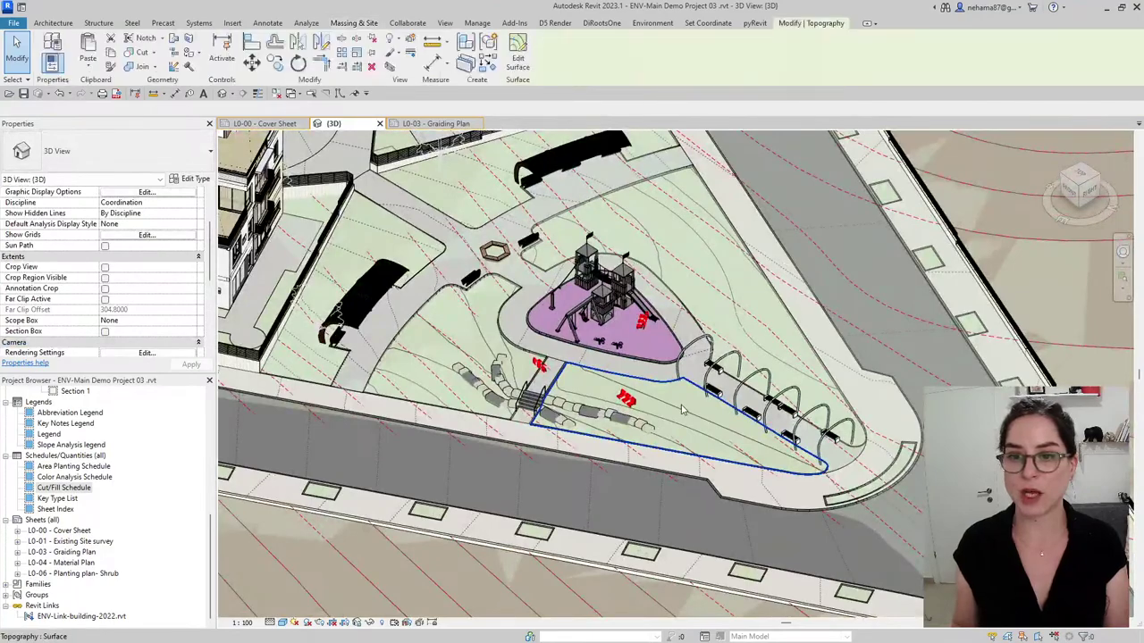
scroll(100, 256, down, 2)
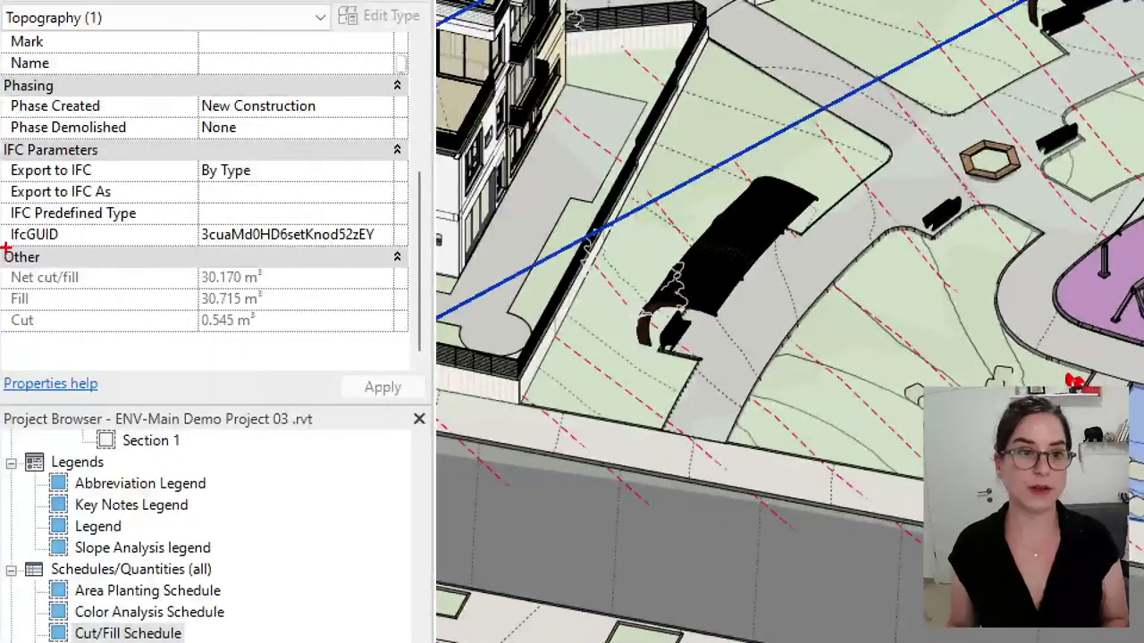
mouse_move(5, 250)
mouse_down()
mouse_move(191, 351)
mouse_move(302, 362)
mouse_up()
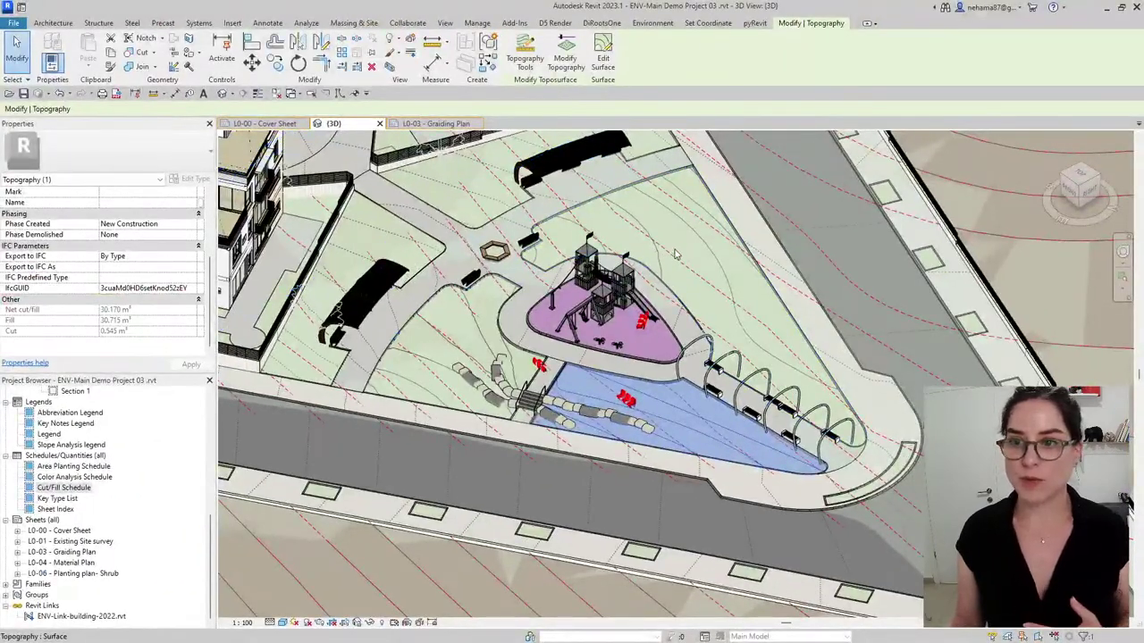
click(679, 248)
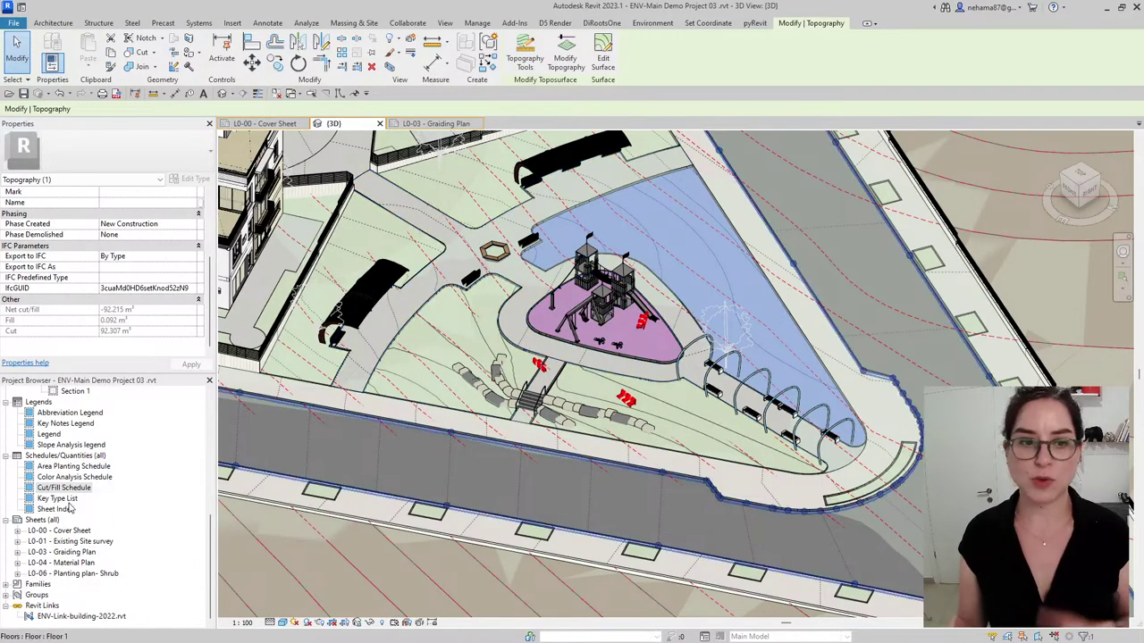
scroll(822, 436, down, 4)
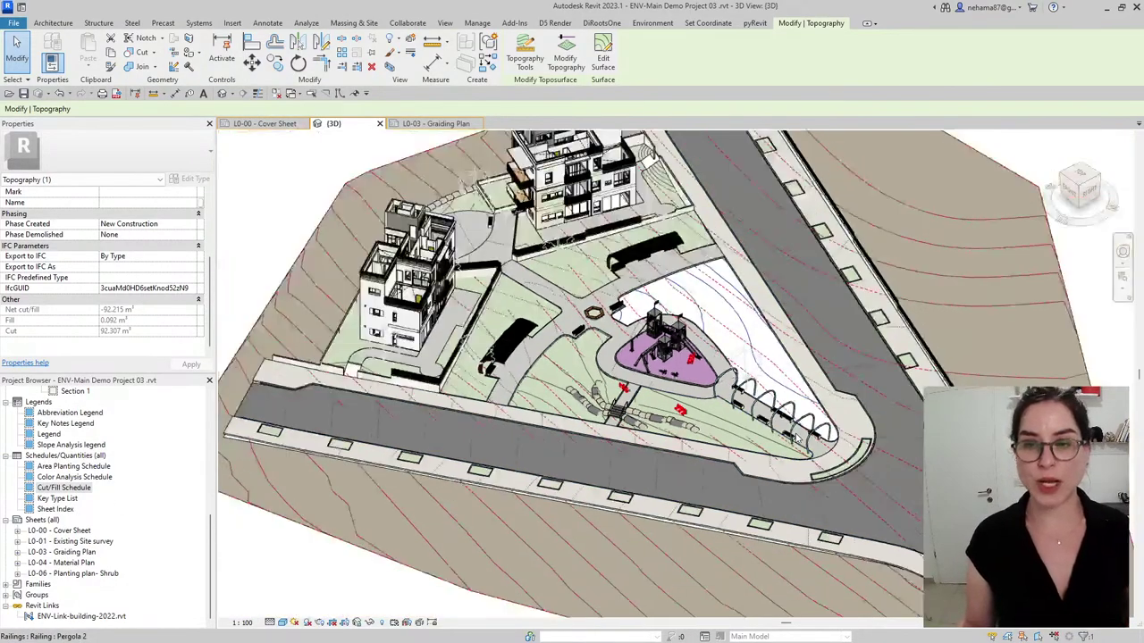
scroll(737, 407, up, 3)
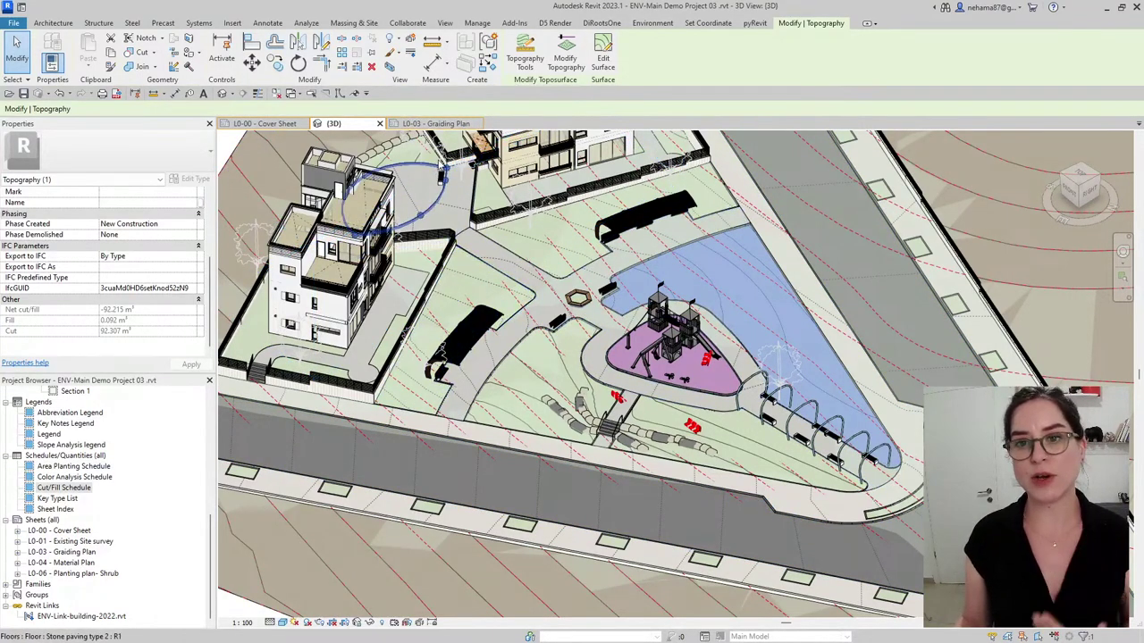
Review the Cut/Fill schedule on the L0-03 - Grading Plan sheet, then return to Revit 2024's Project1
click(429, 125)
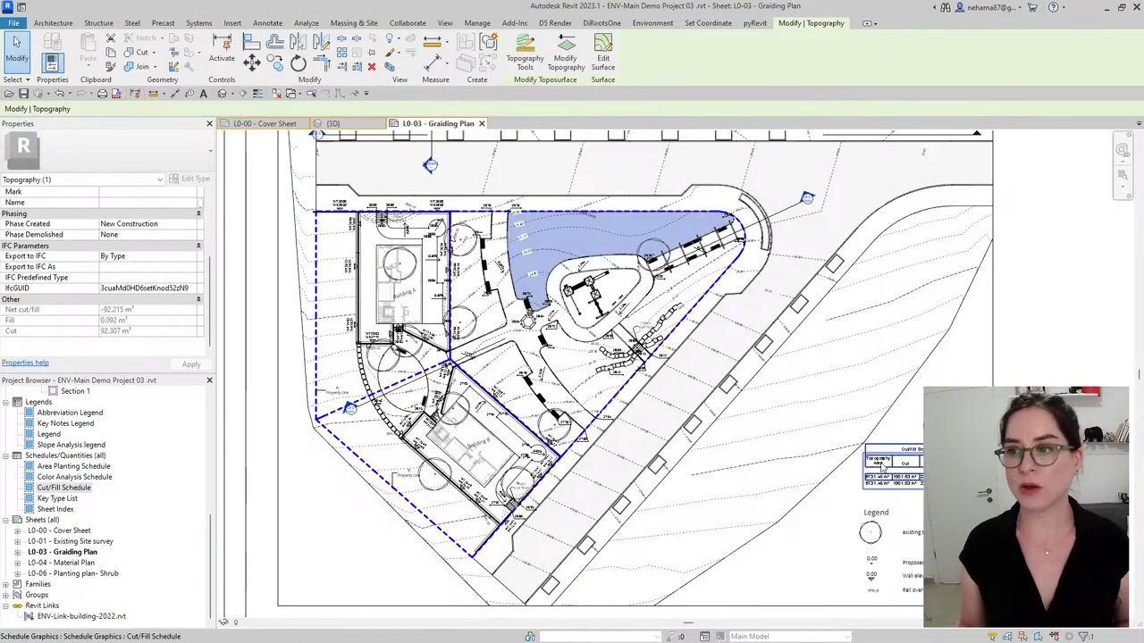
scroll(983, 500, up, 4)
scroll(947, 487, up, 2)
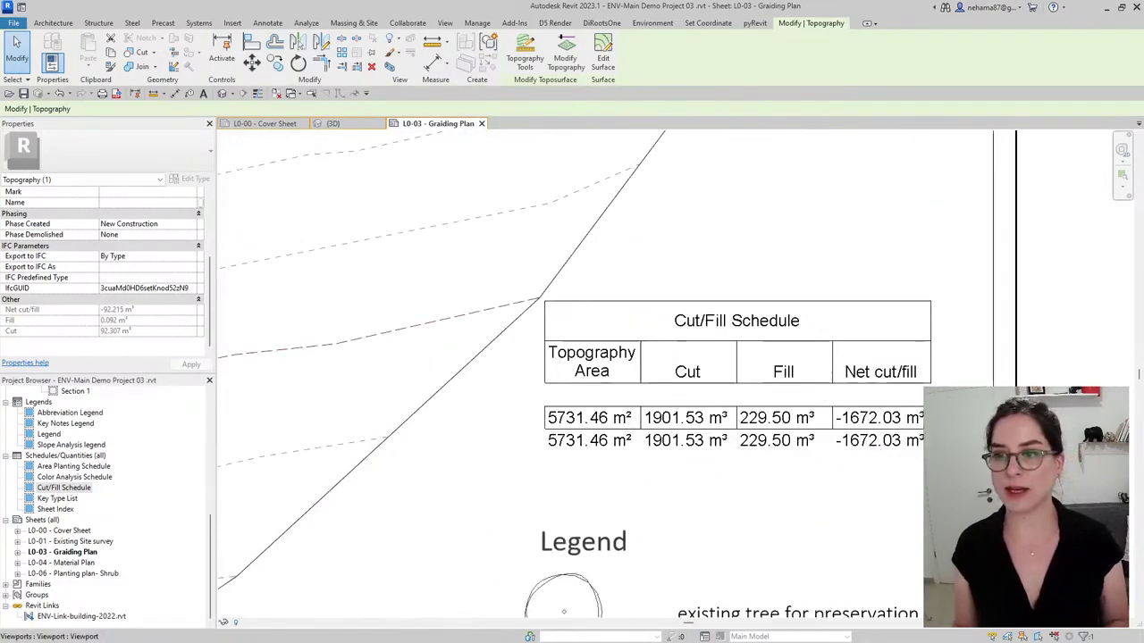
scroll(872, 451, up, 1)
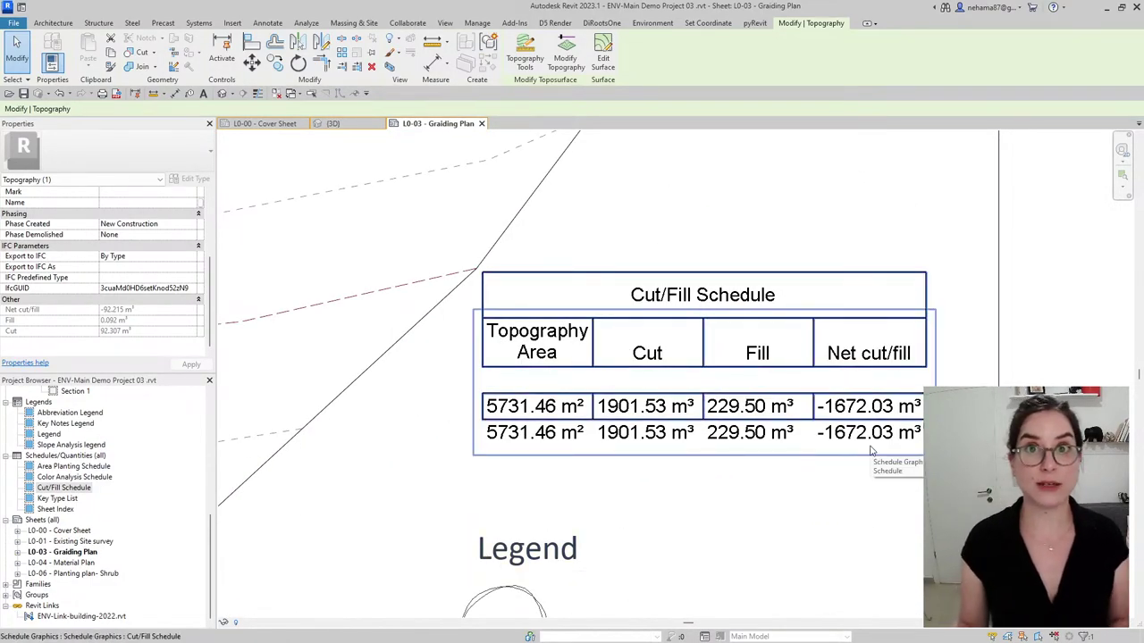
scroll(872, 451, down, 3)
middle_drag(725, 271, 771, 354)
mouse_move(798, 636)
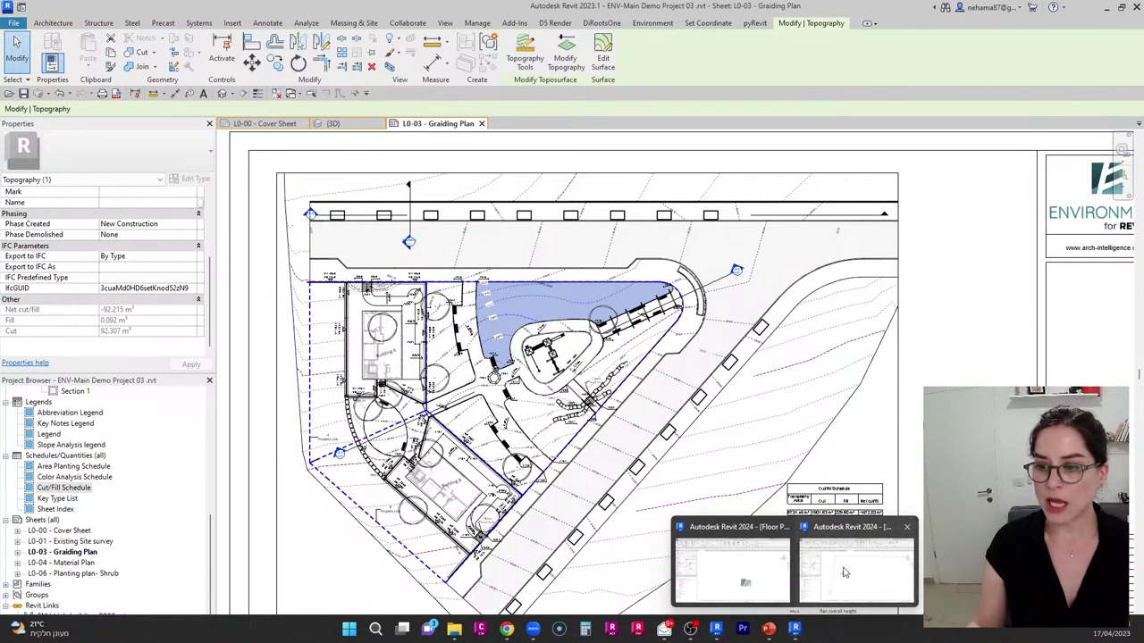
click(848, 579)
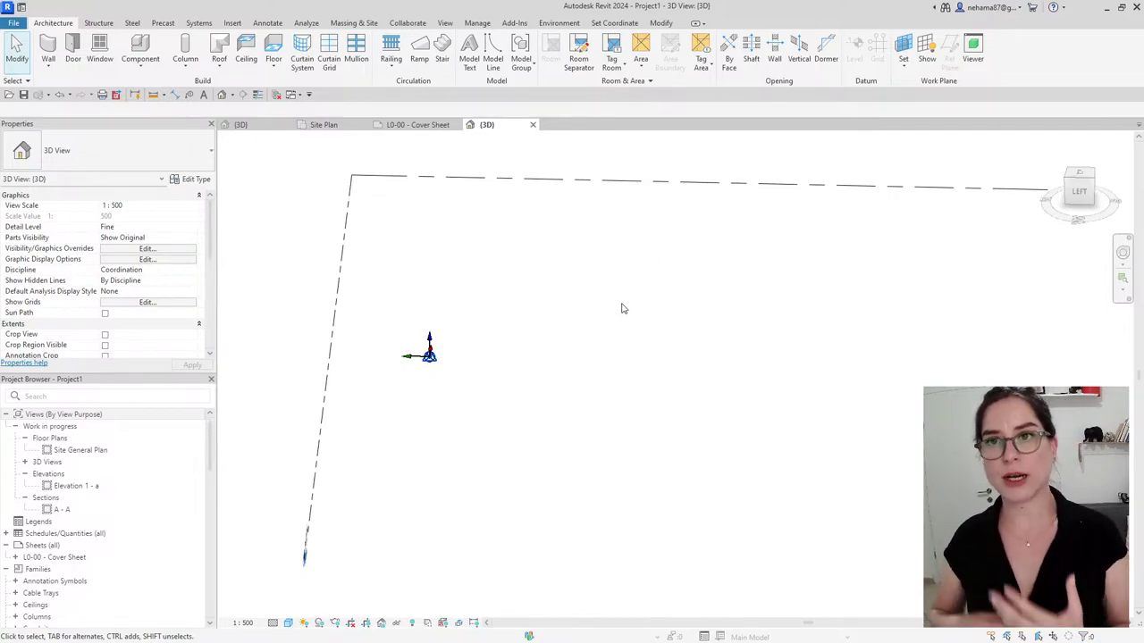
Start topography editing and choose the Existing Ground toposolid type
click(560, 27)
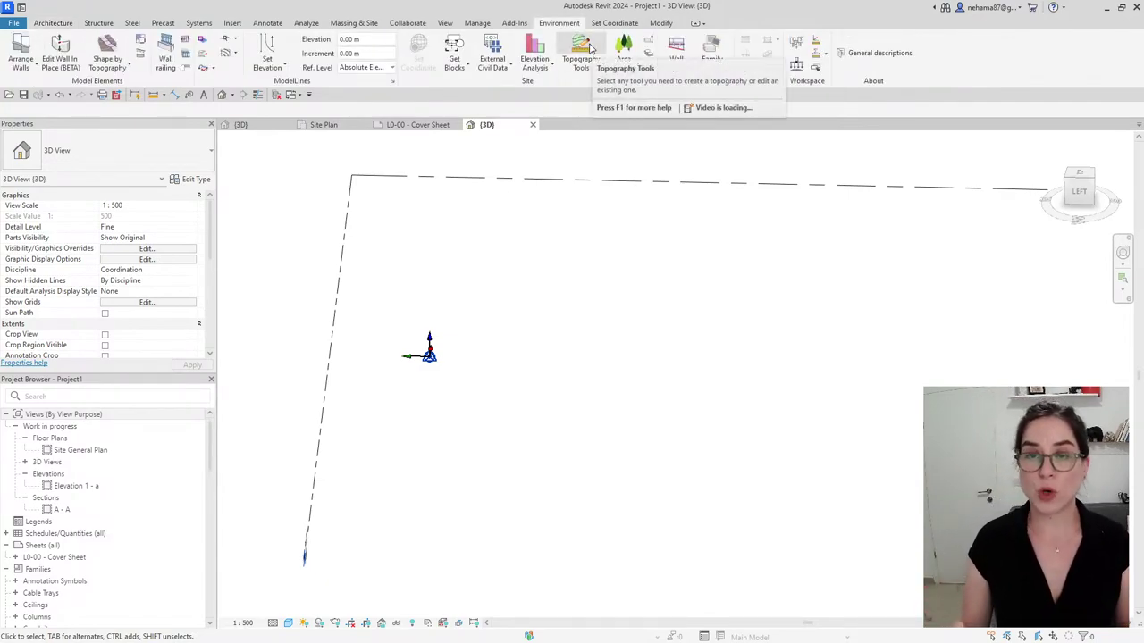
click(582, 52)
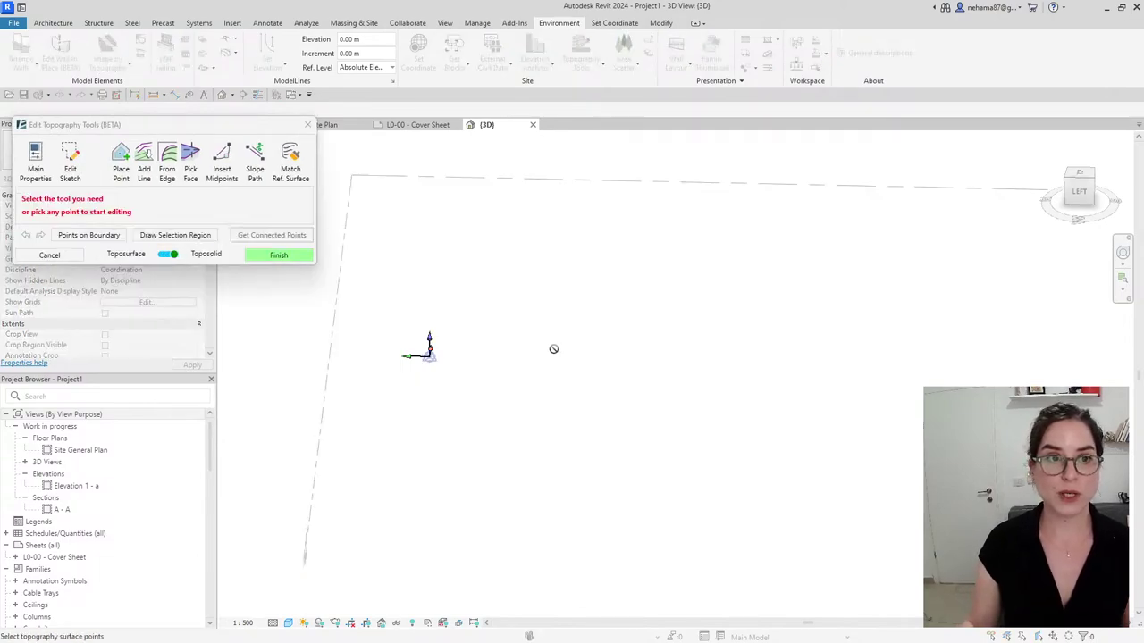
click(51, 163)
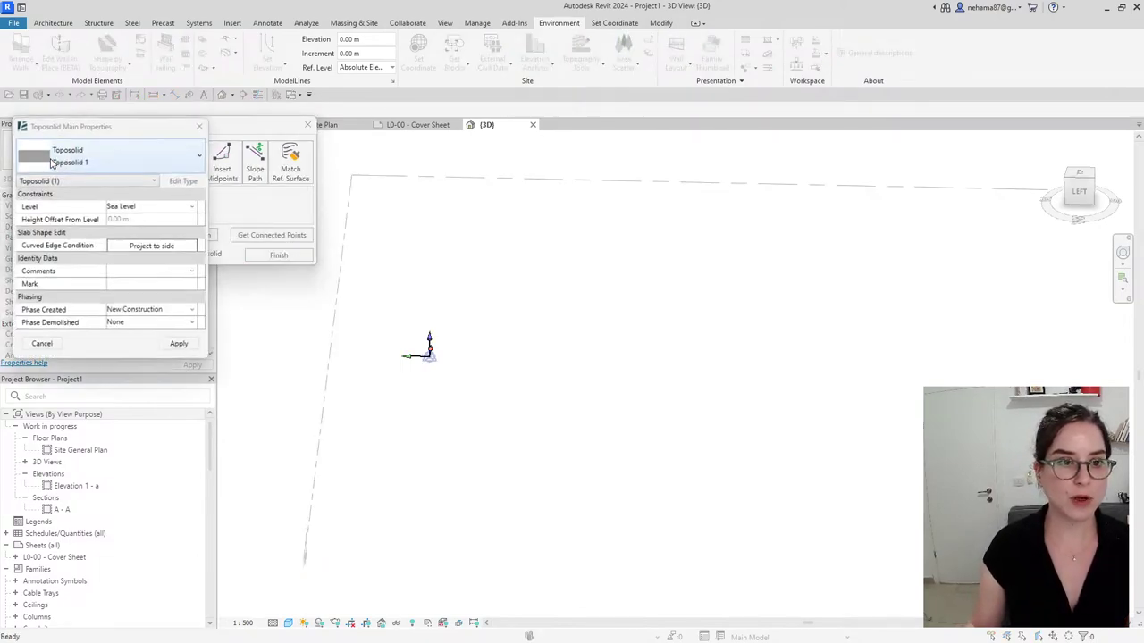
click(121, 158)
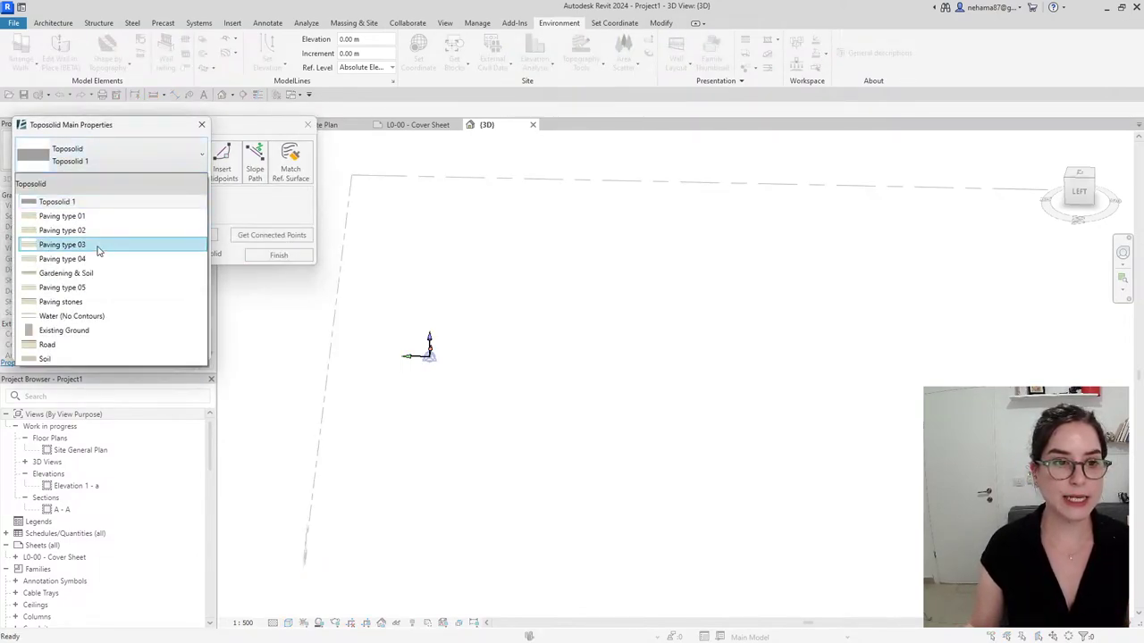
click(94, 330)
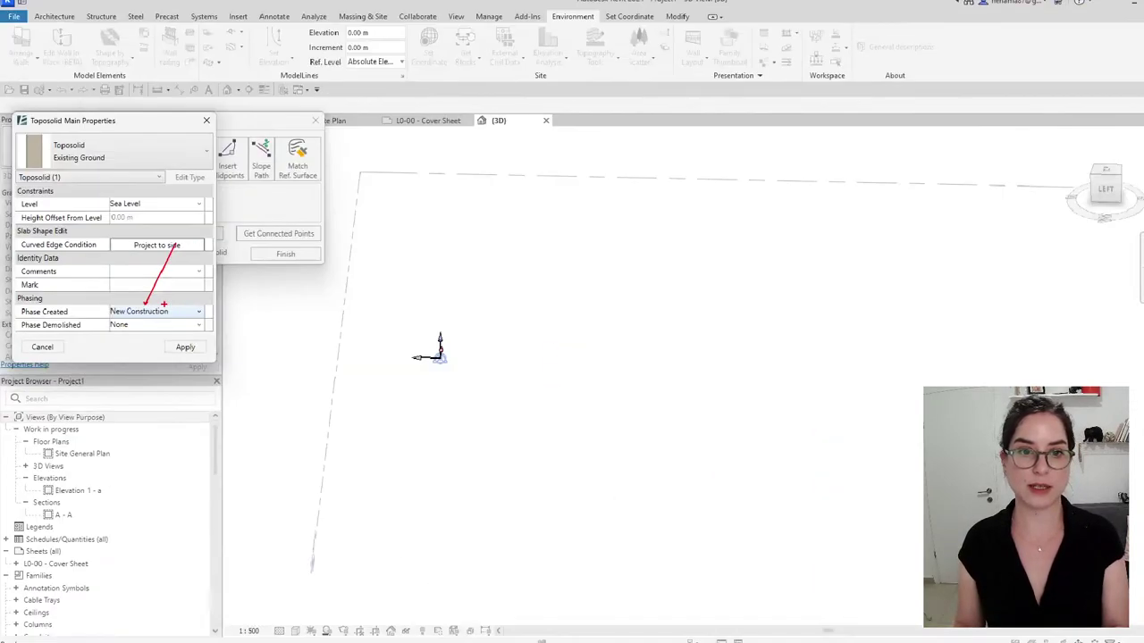
Set Phase Created to Existing and Phase Demolished to New Construction, then apply
click(252, 344)
click(155, 325)
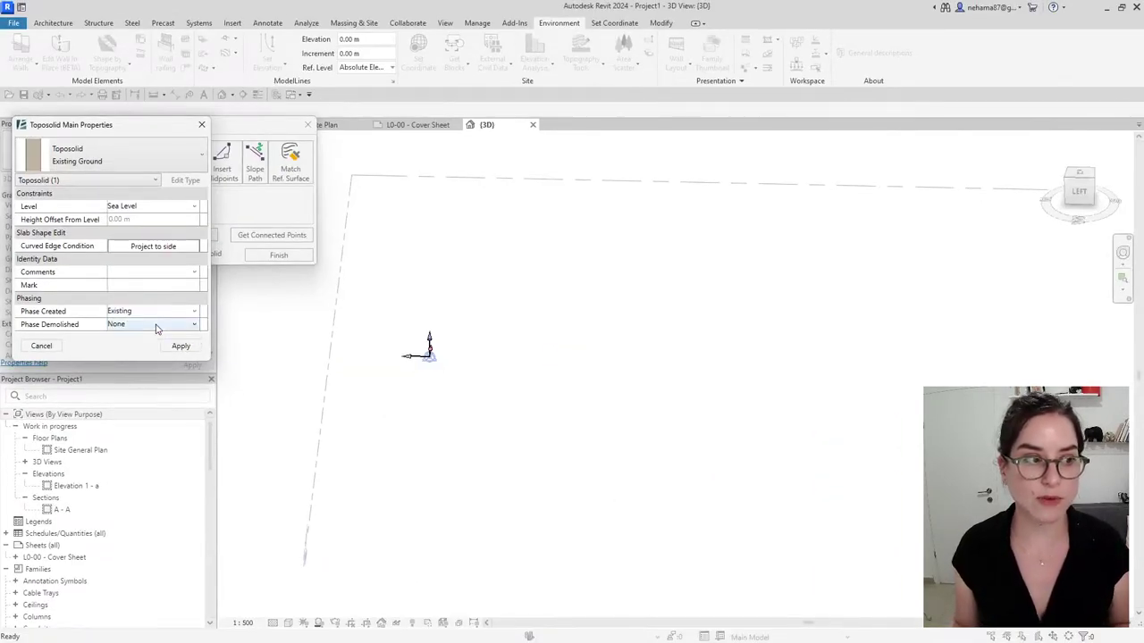
click(164, 327)
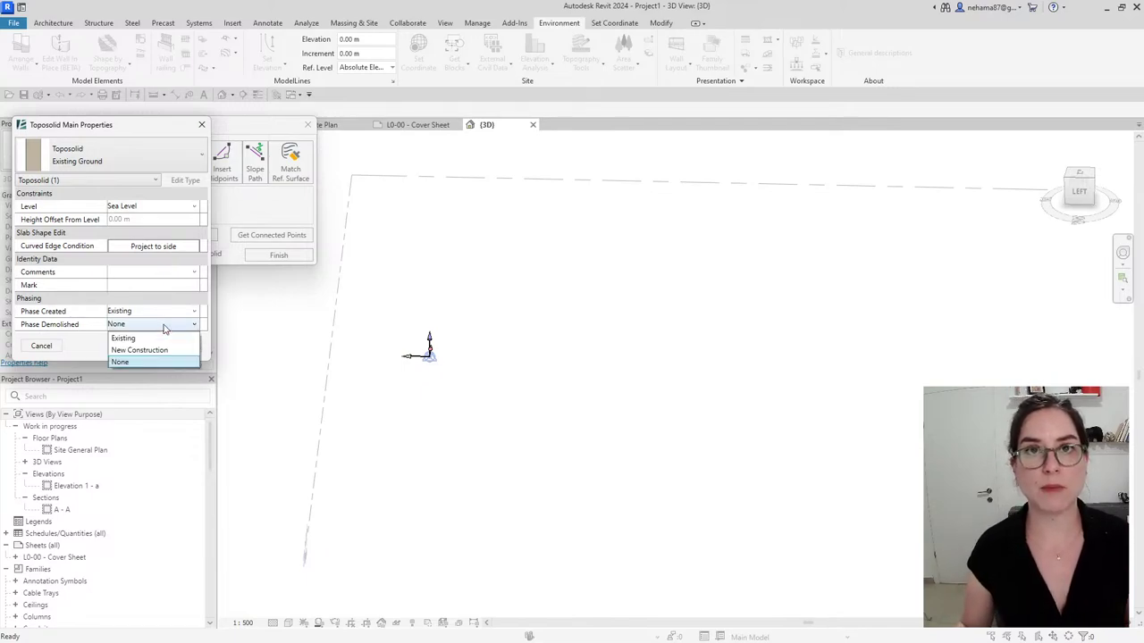
click(139, 350)
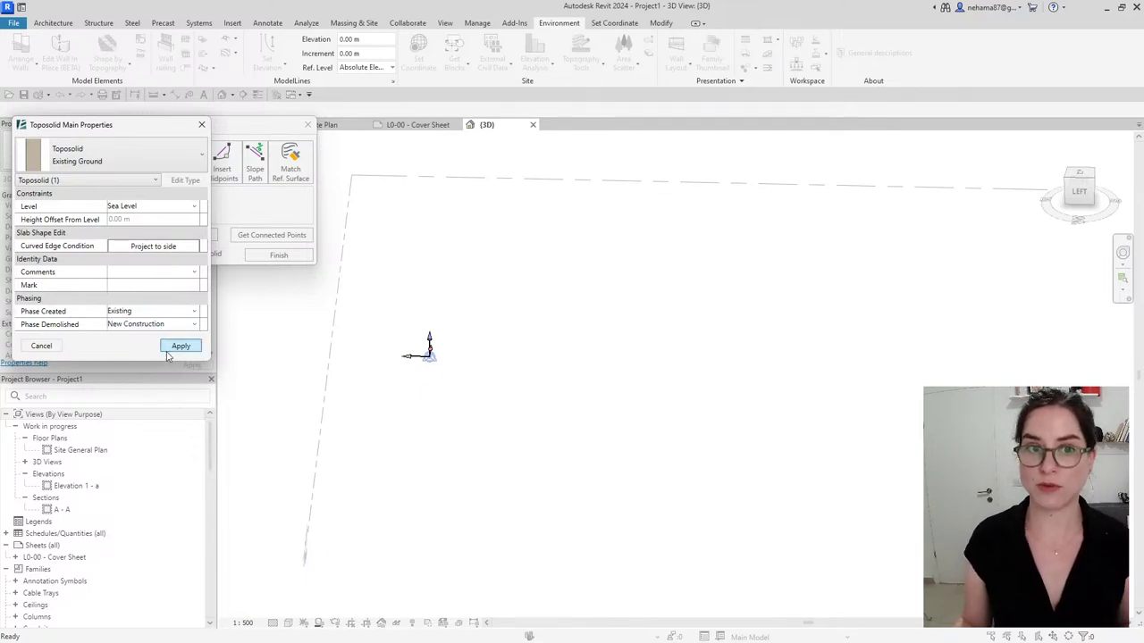
click(175, 347)
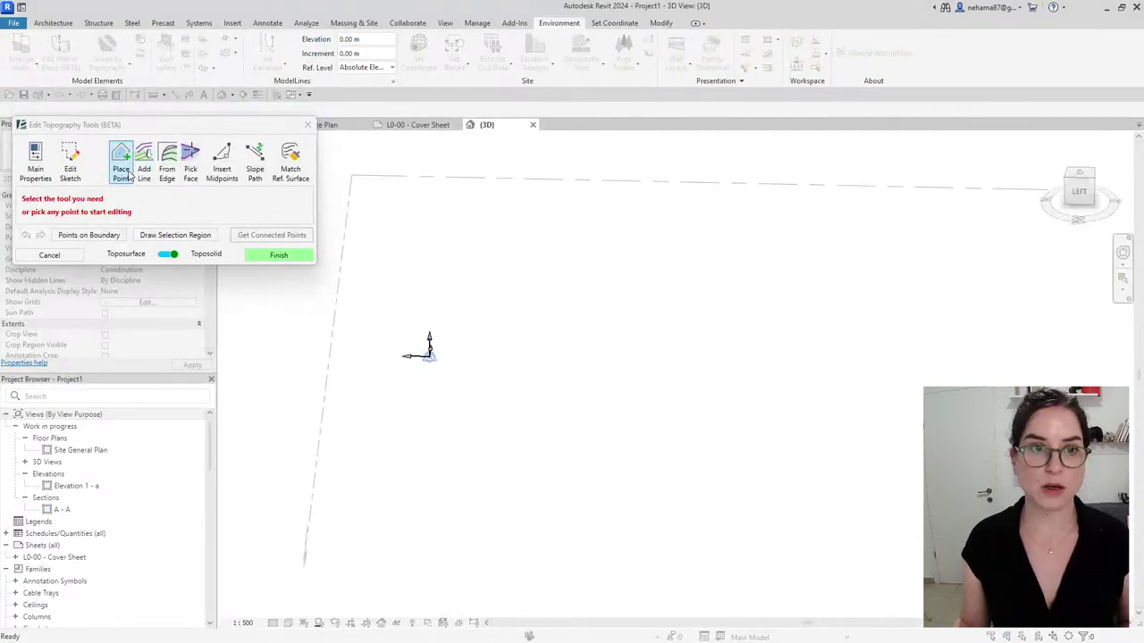
Place the first three topography points of the site surface
click(121, 165)
click(688, 281)
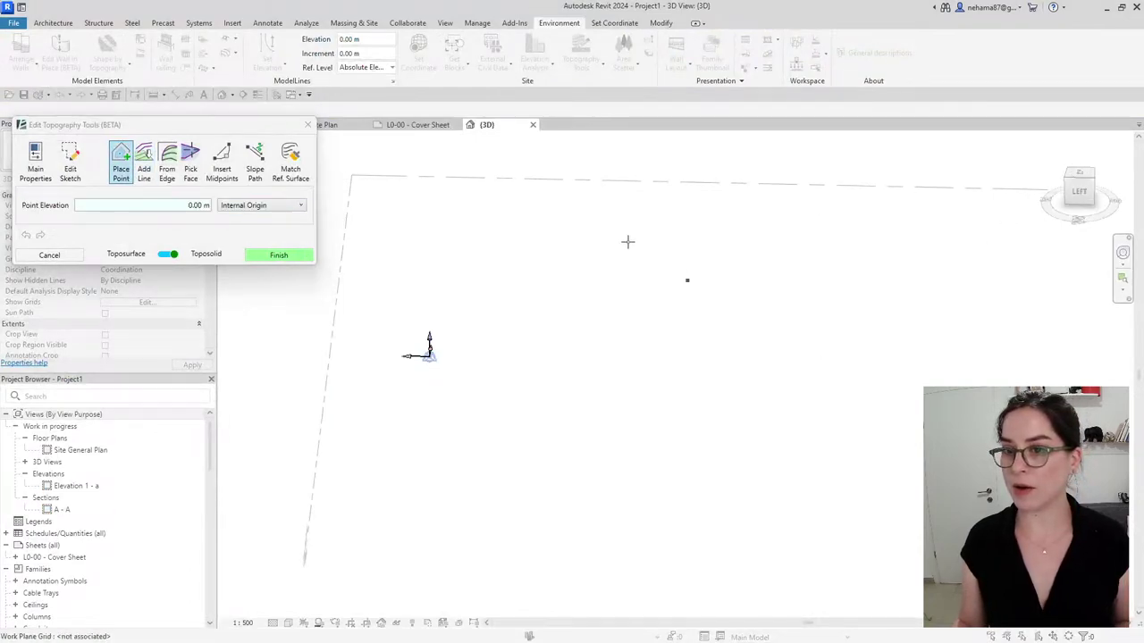
mouse_move(628, 241)
shift+middle_down()
mouse_move(651, 331)
mouse_move(653, 439)
mouse_move(656, 394)
shift+middle_up()
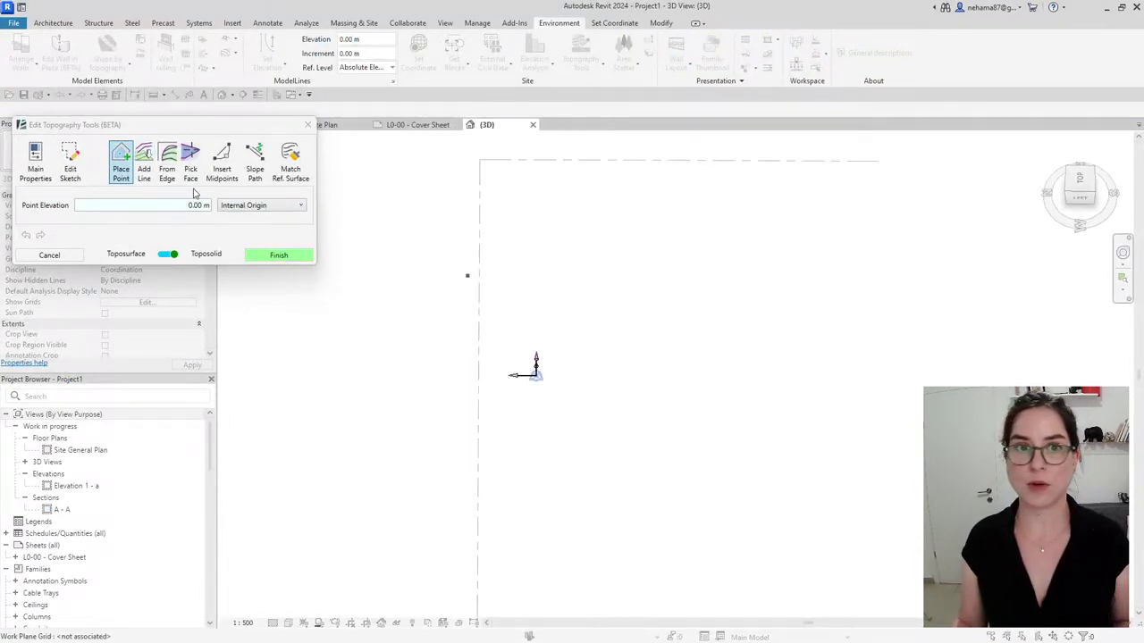
click(638, 378)
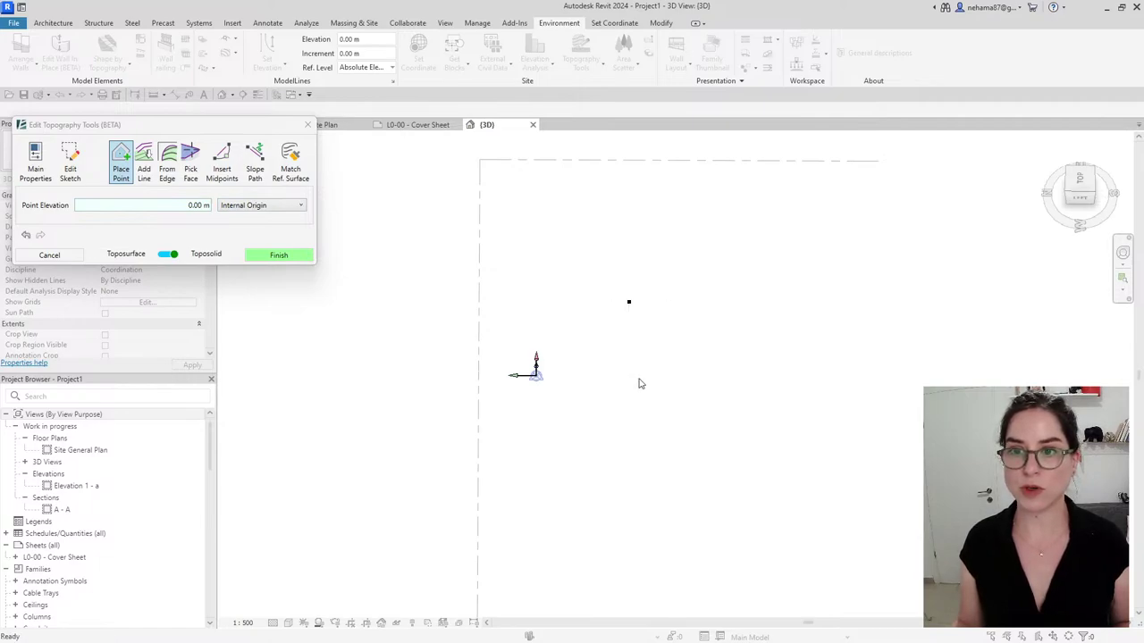
click(373, 219)
Set the point elevation to -2 and place the remaining points to close the surface
double_click(211, 205)
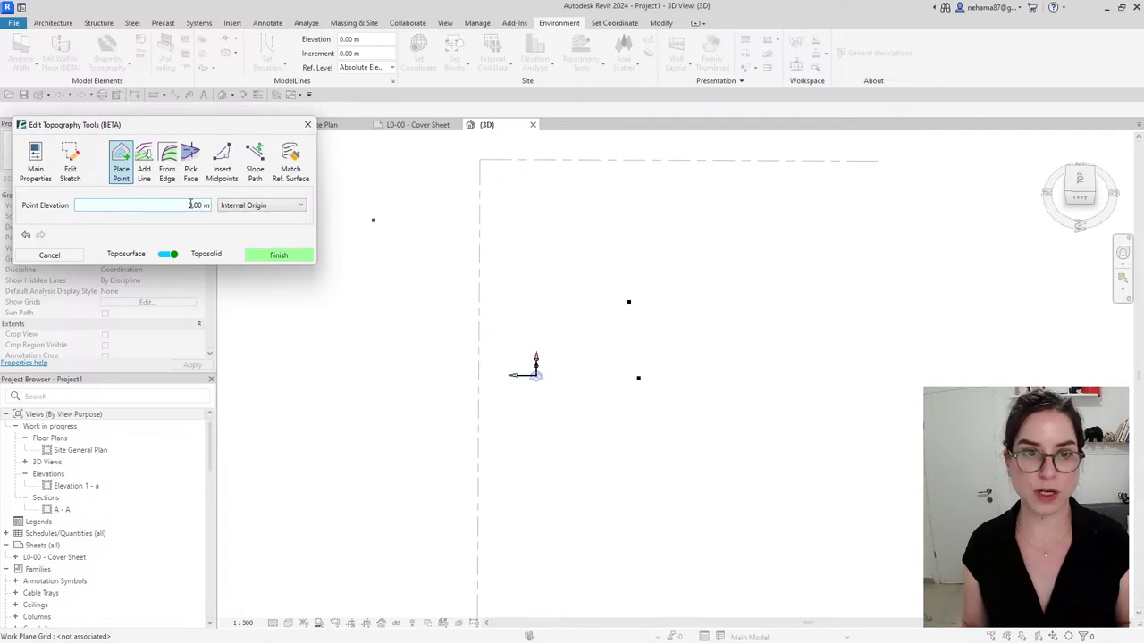
click(190, 204)
key(BackSpace)
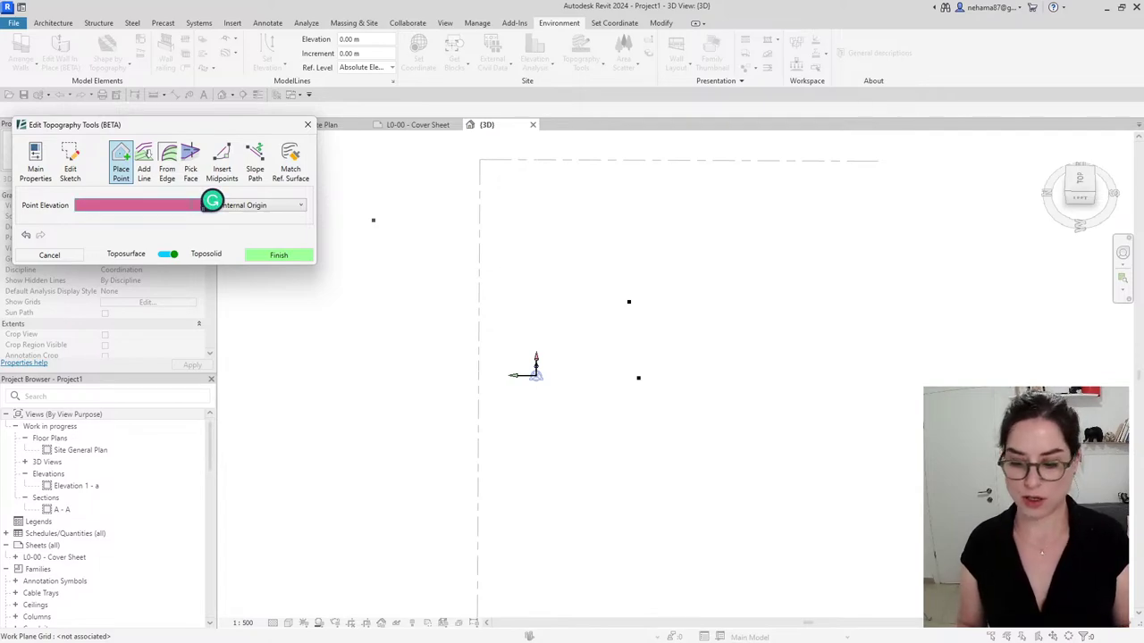
text(-2)
click(833, 285)
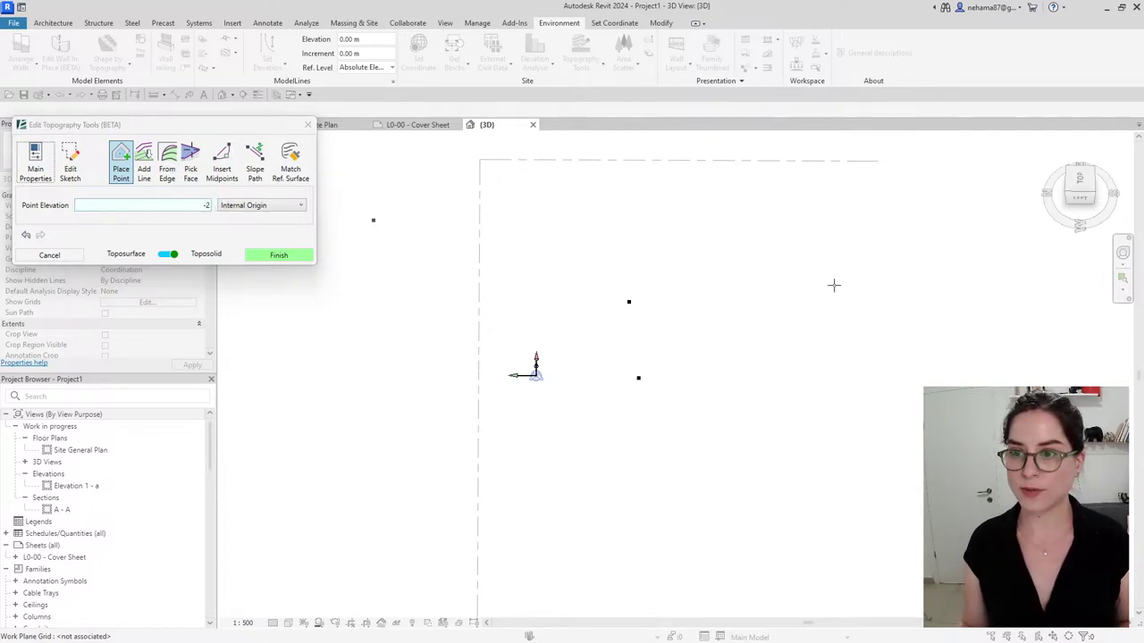
click(848, 381)
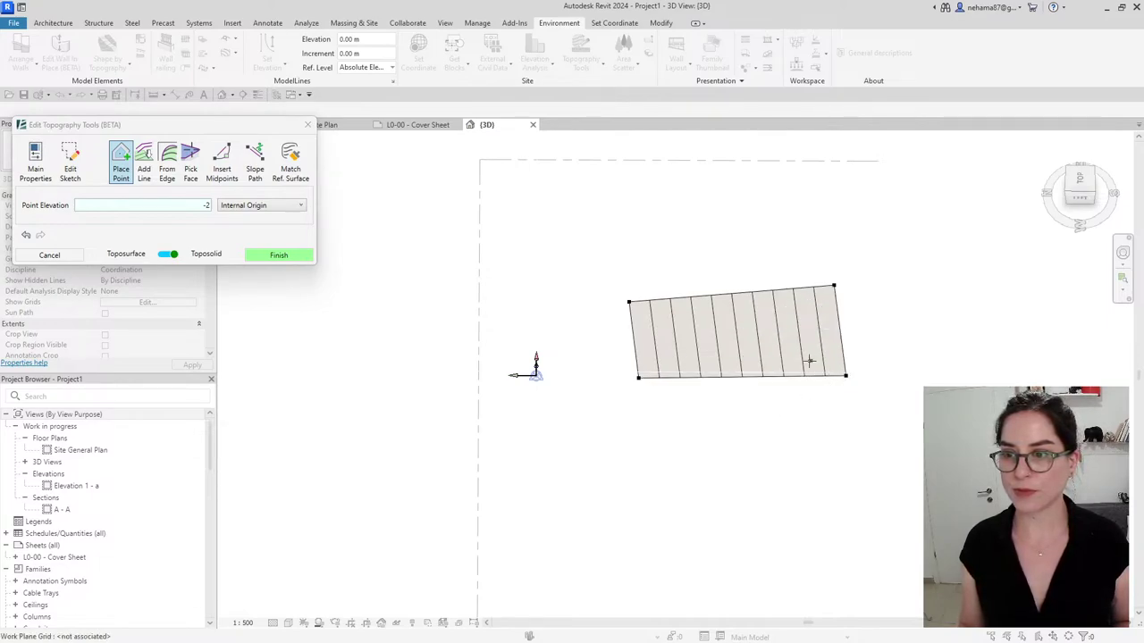
scroll(811, 360, up, 3)
key(Escape)
Move the two bottom points further down to enlarge the surface
drag(497, 442, 933, 332)
click(264, 217)
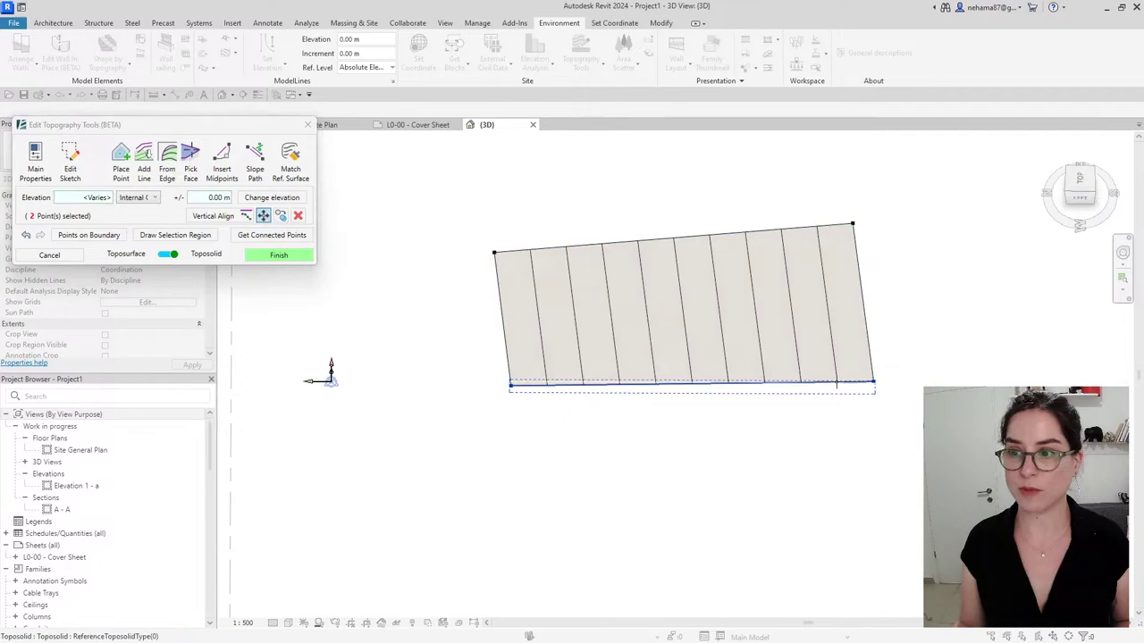
click(865, 450)
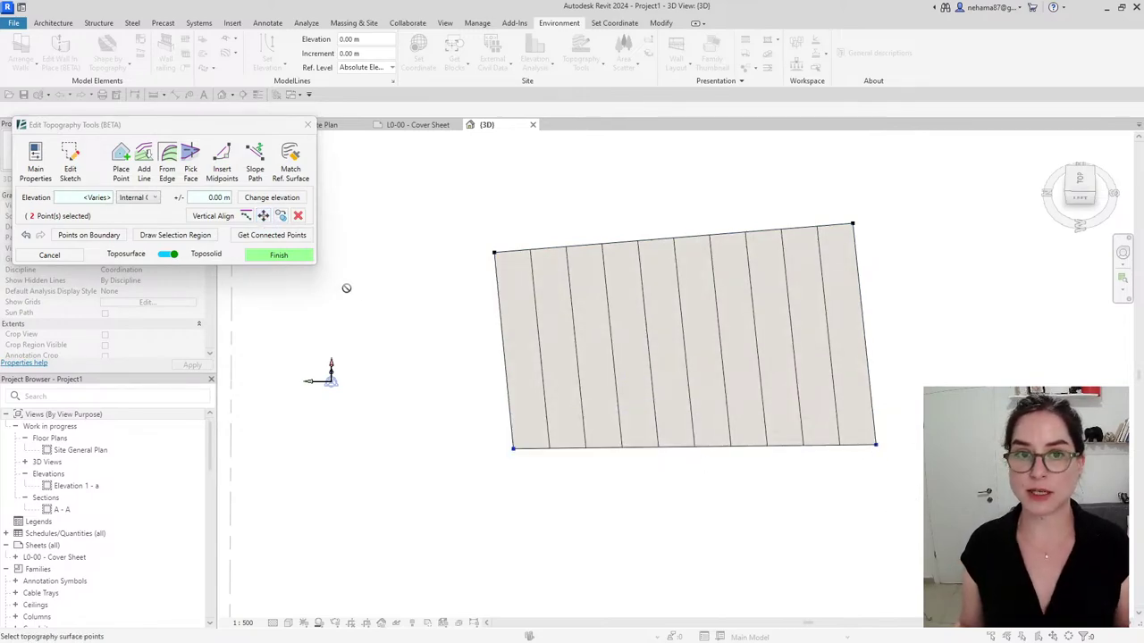
click(925, 371)
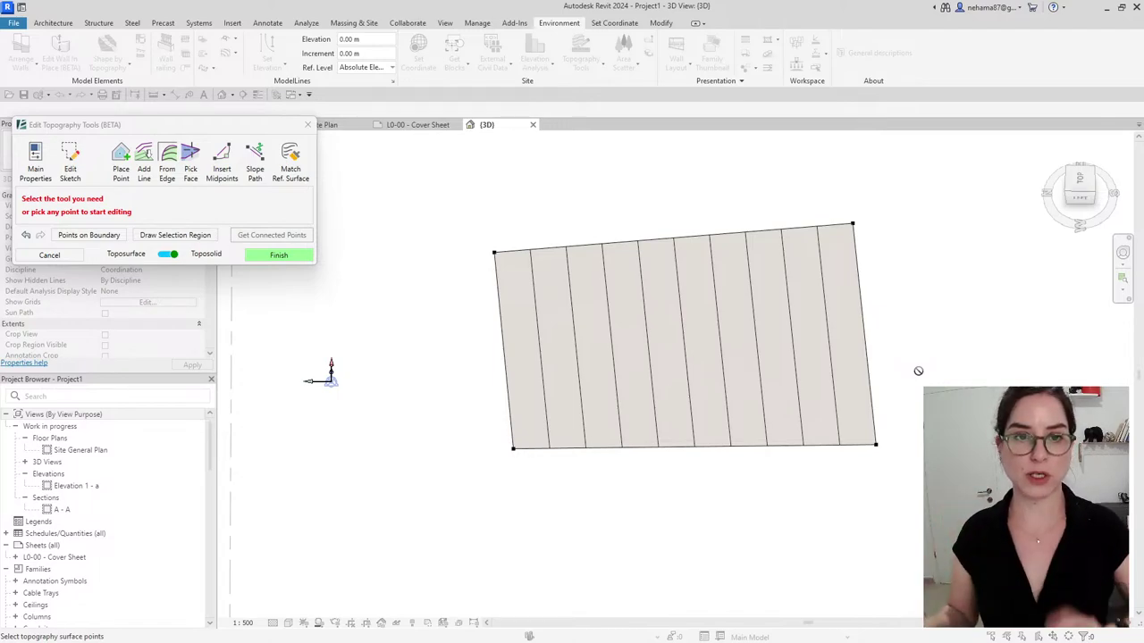
Finish the surface edit and set the 3D view's Phase Filter to Show All
click(280, 255)
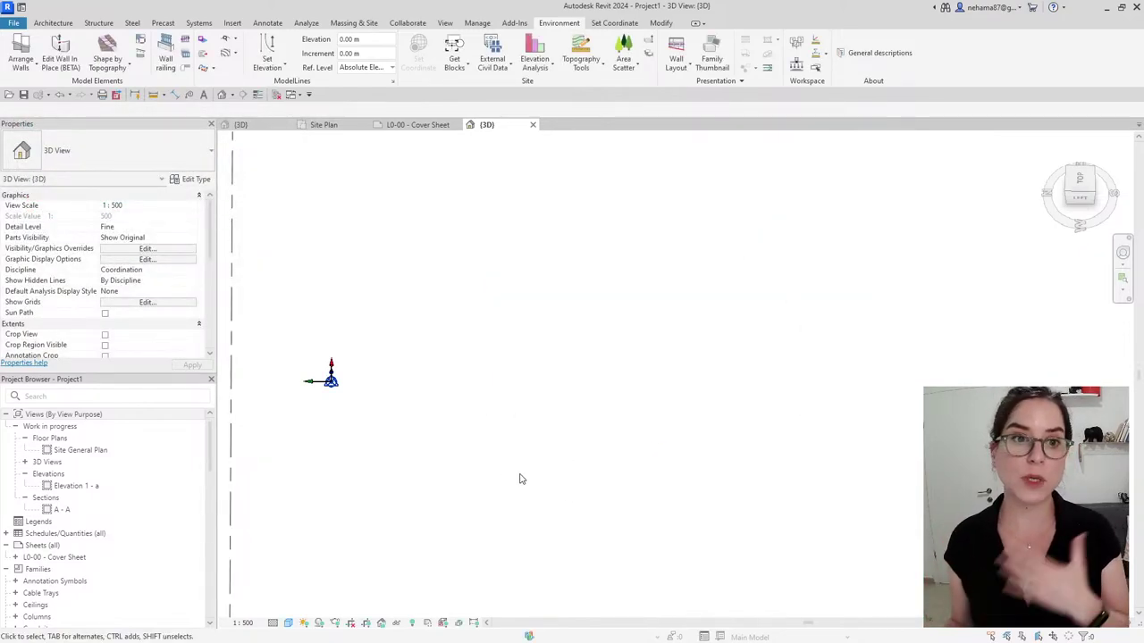
scroll(111, 273, down, 8)
scroll(111, 273, down, 1)
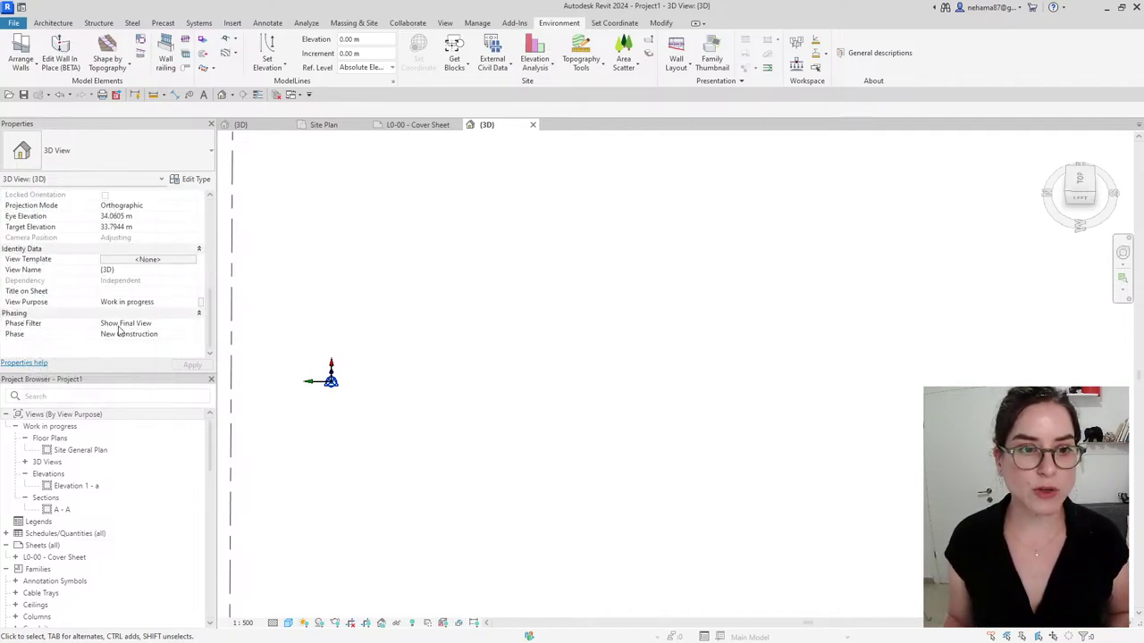
click(191, 323)
click(132, 336)
click(191, 365)
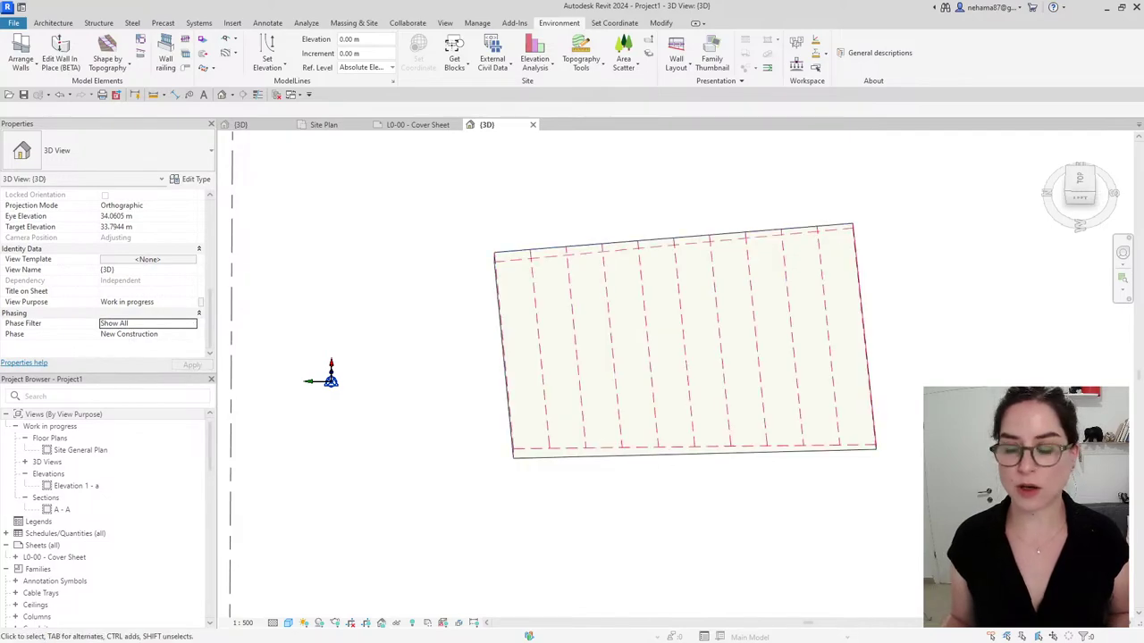
View the site from the top, zoom in, and select the Existing Ground toposolid
middle_drag(980, 247, 893, 574)
click(1077, 188)
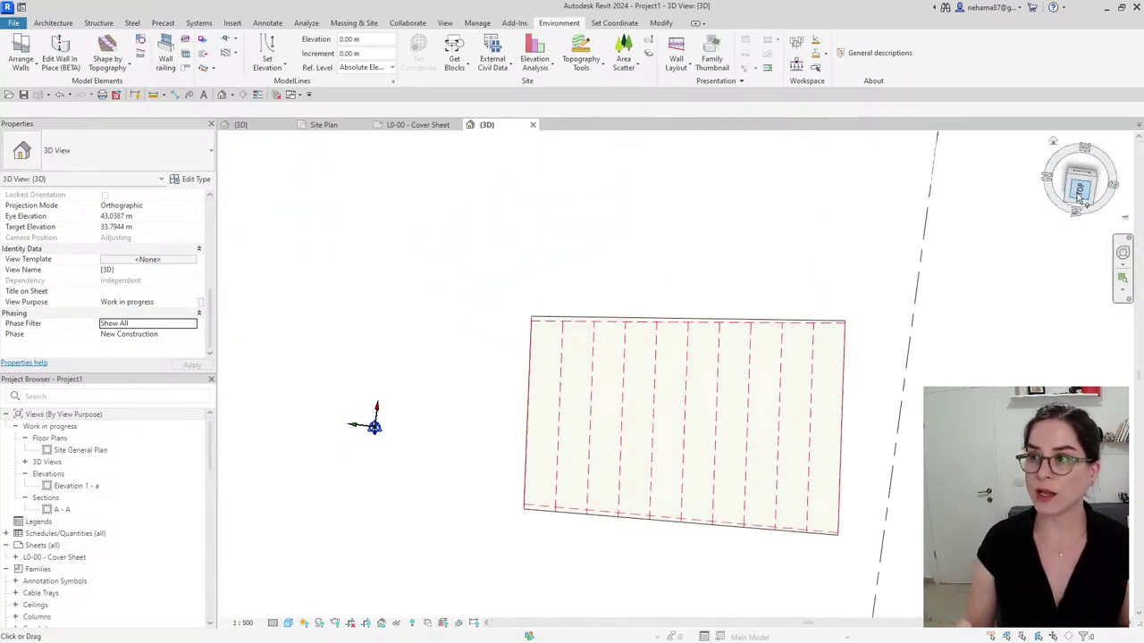
scroll(751, 357, up, 3)
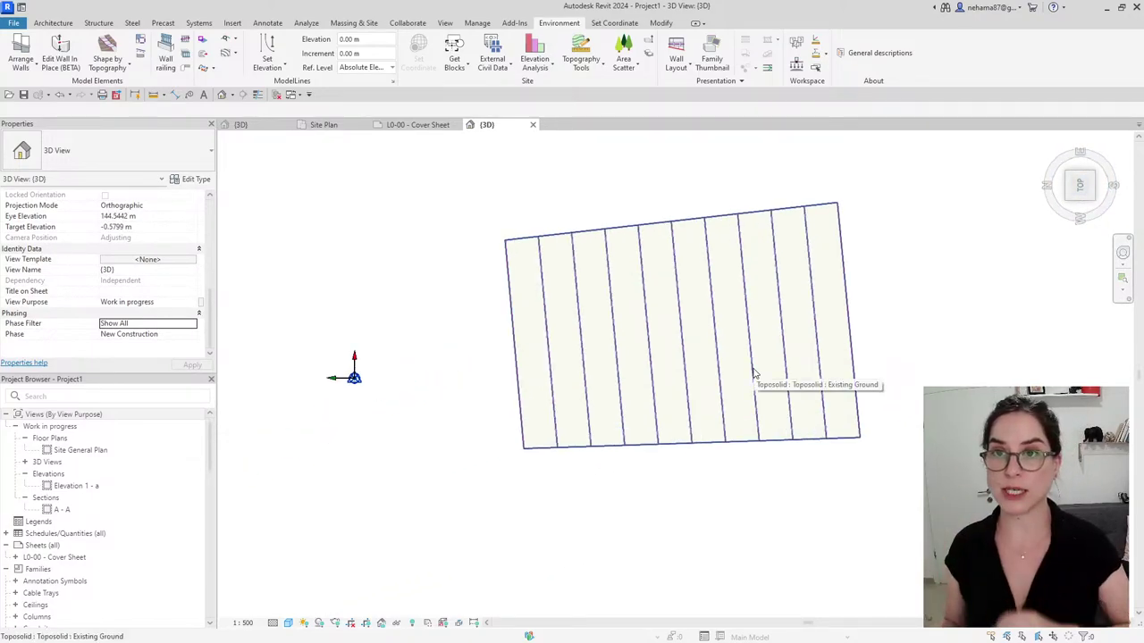
click(753, 374)
Set the new toposolid's type to Paving type 01
click(581, 58)
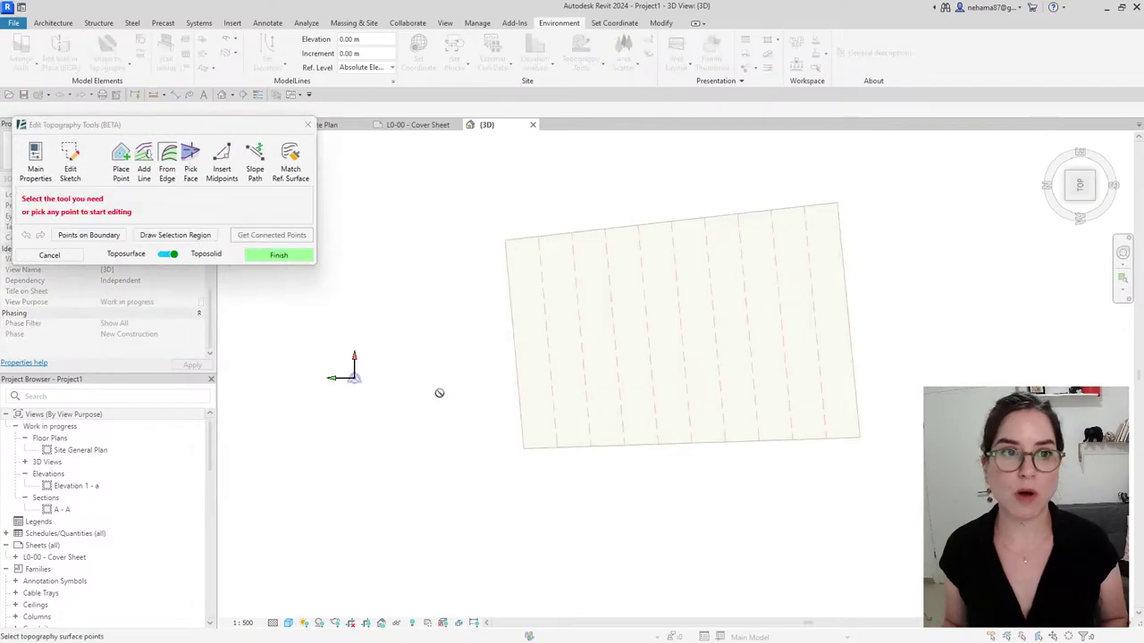
click(36, 159)
click(76, 170)
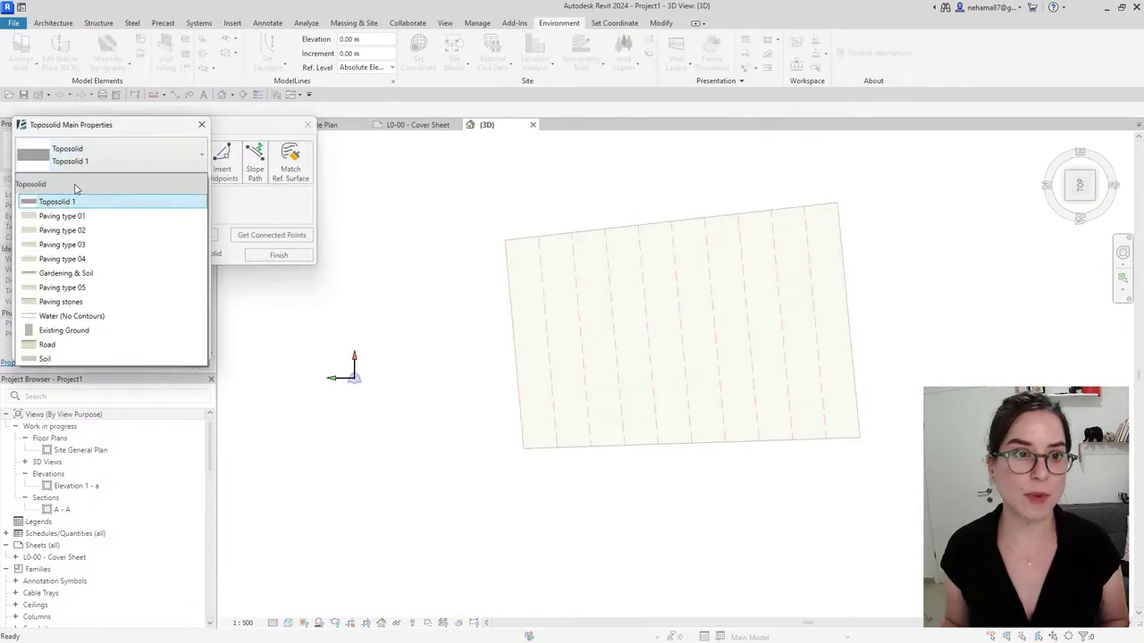
click(85, 221)
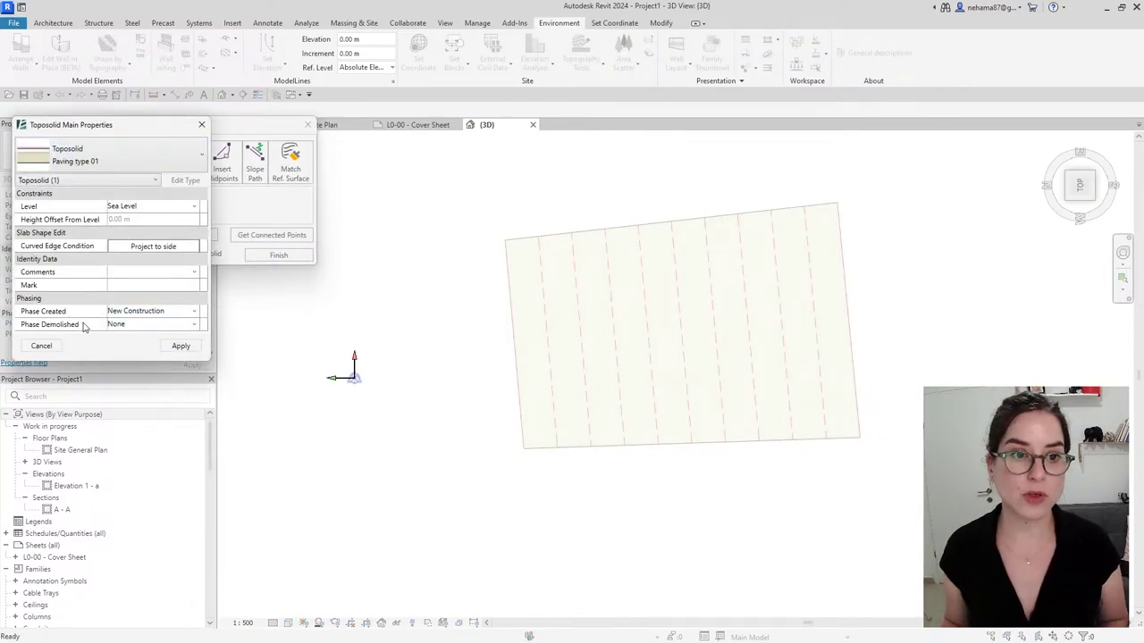
click(179, 346)
Place the first two paving points at elevation 1
click(121, 163)
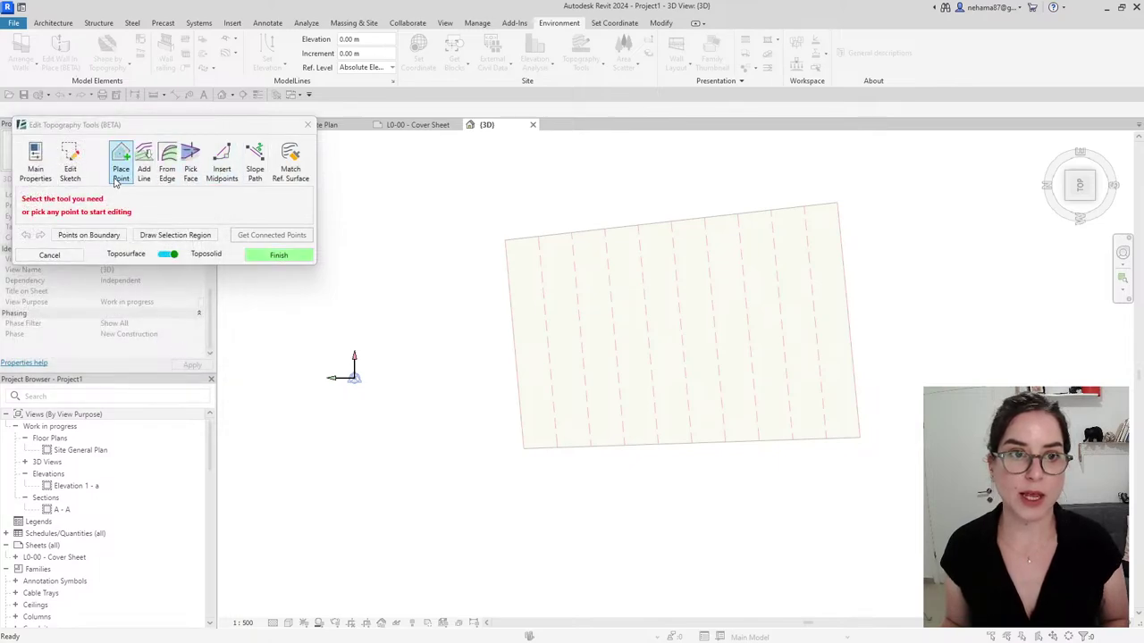
click(204, 206)
click(206, 205)
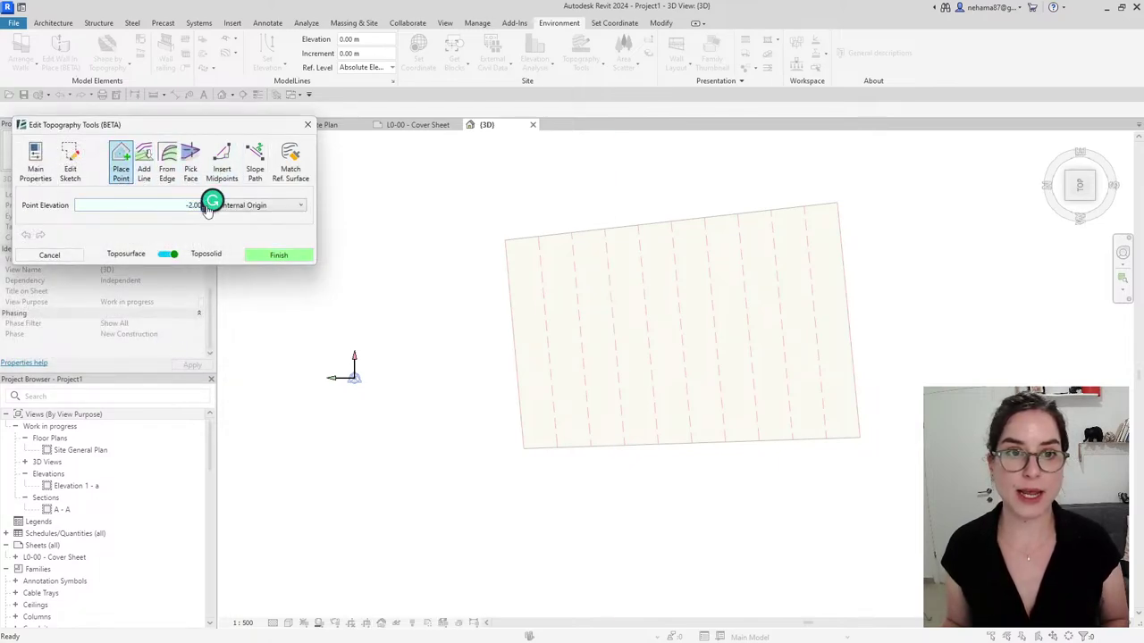
click(188, 207)
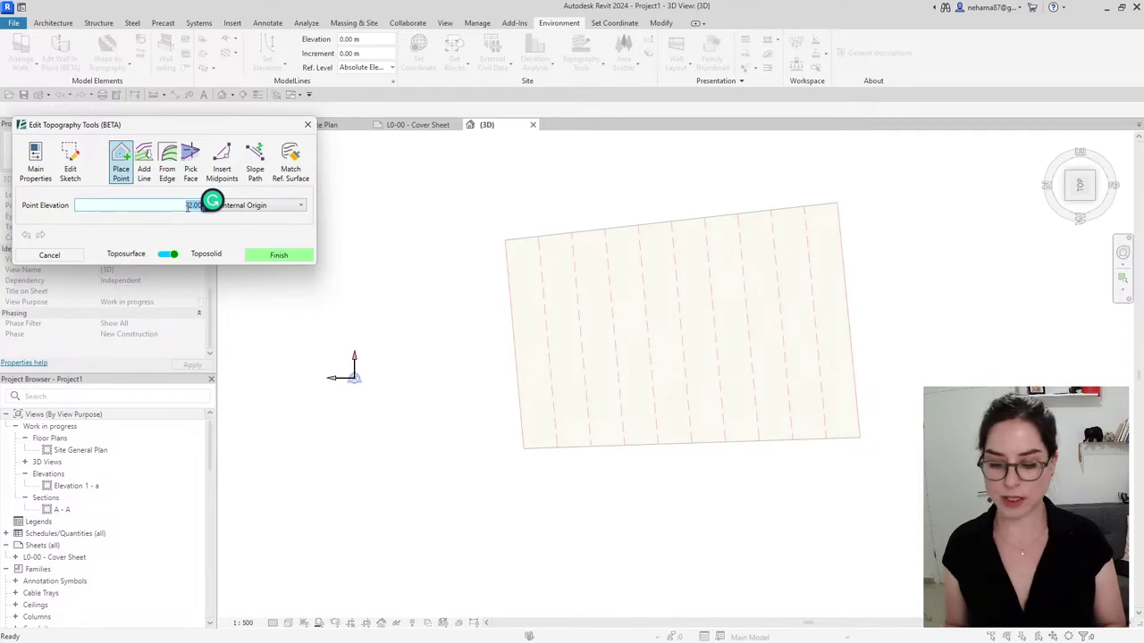
text(1)
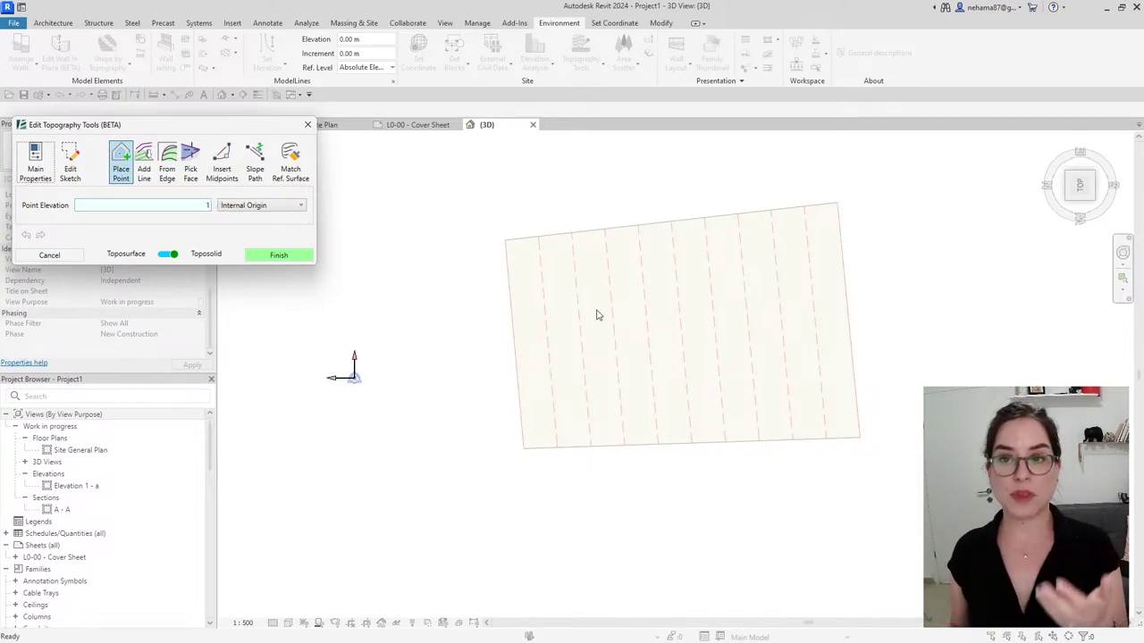
click(608, 266)
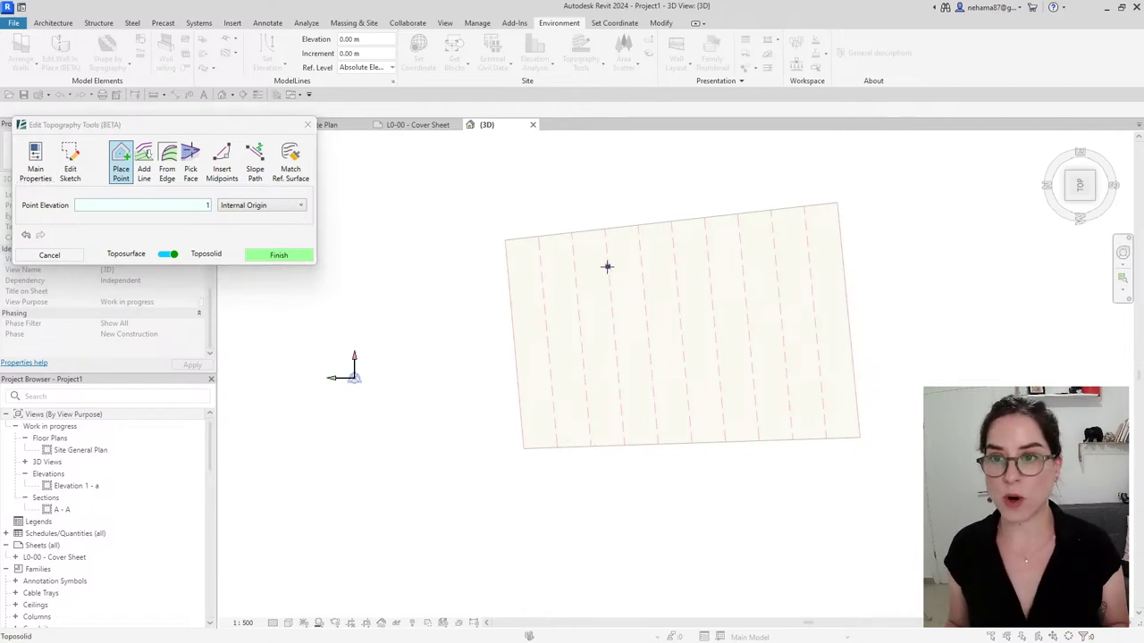
click(611, 311)
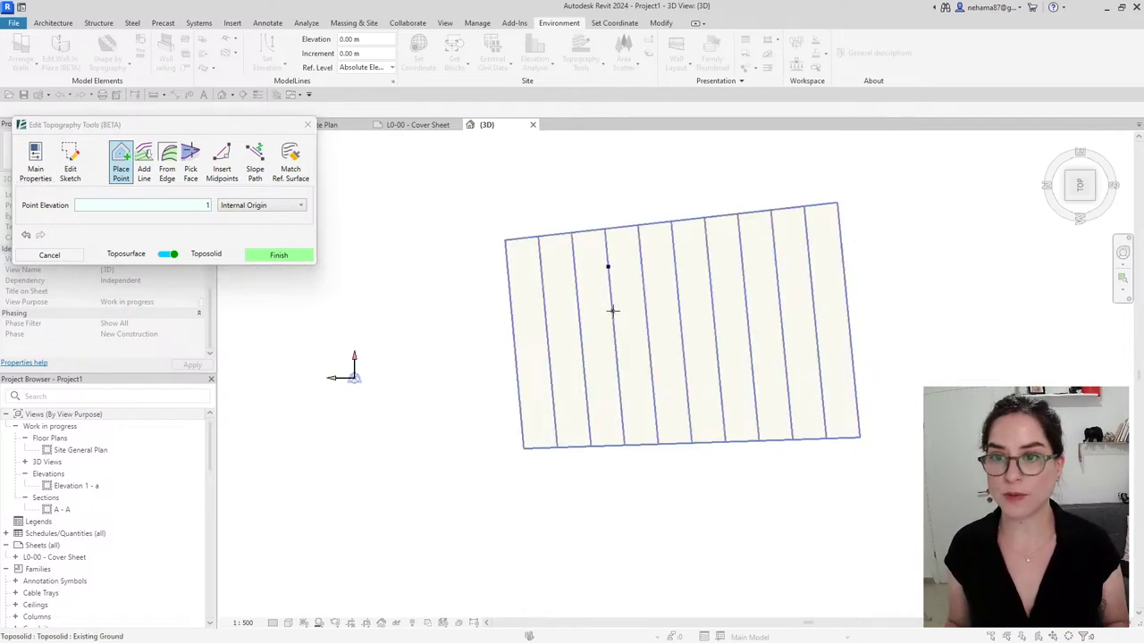
Place the other two points at elevation 2 and finish the rectangular paving toposolid
click(206, 207)
text(1)
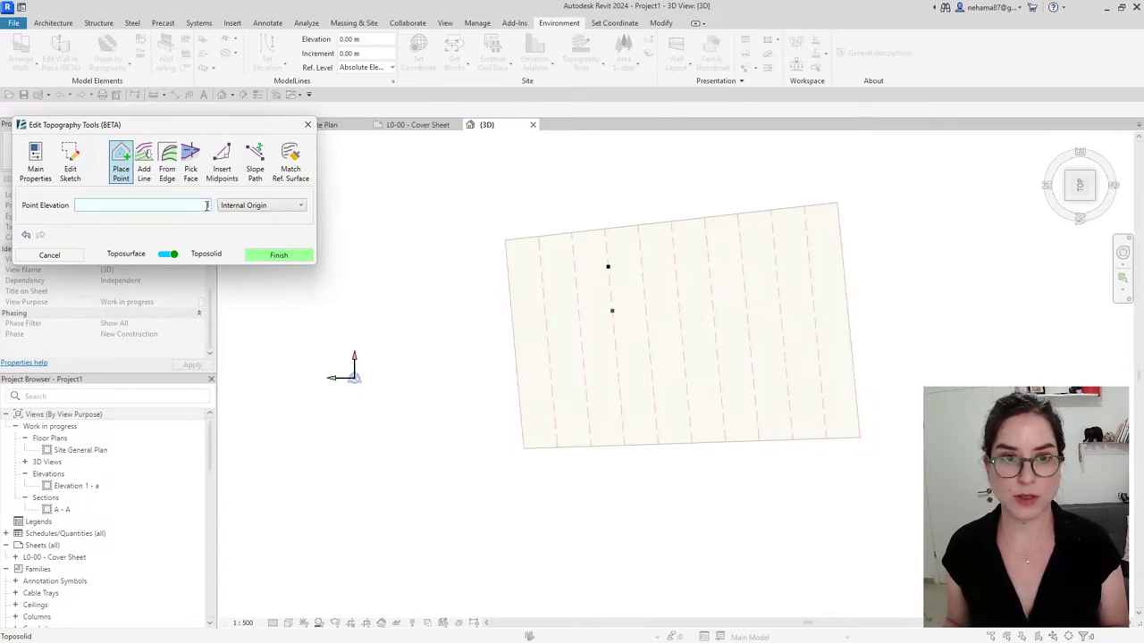
click(206, 205)
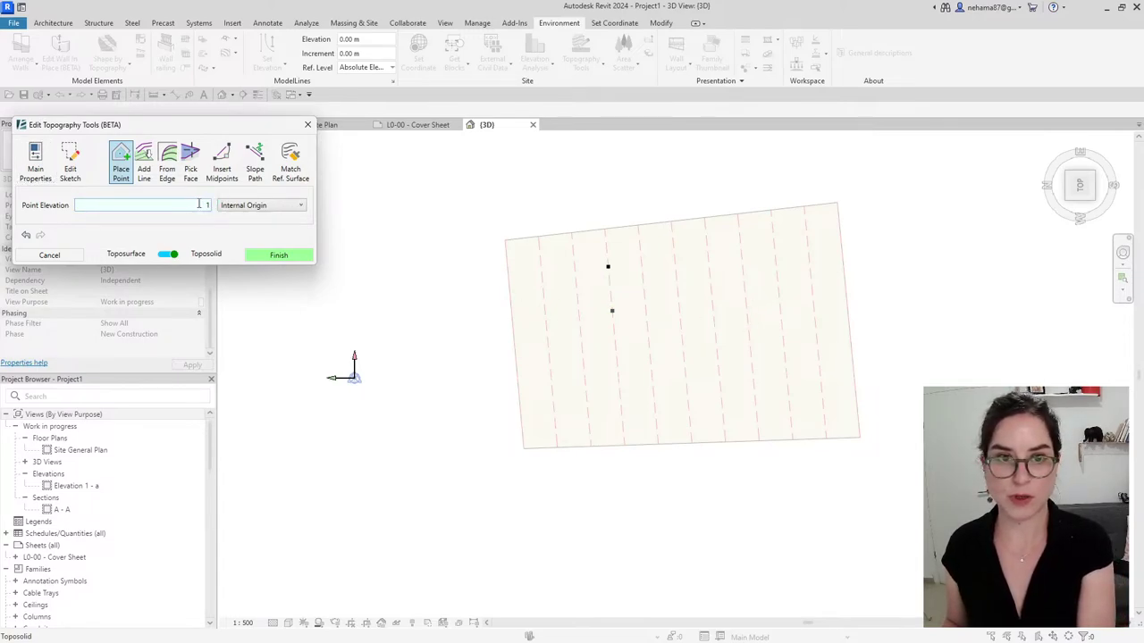
click(200, 204)
text(2)
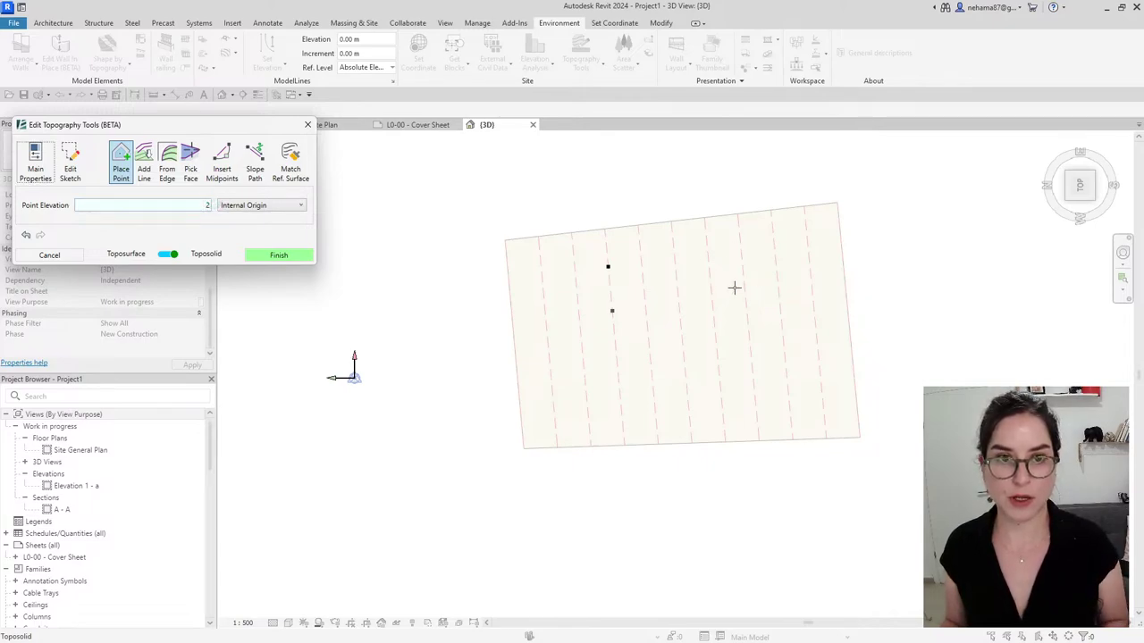
click(752, 253)
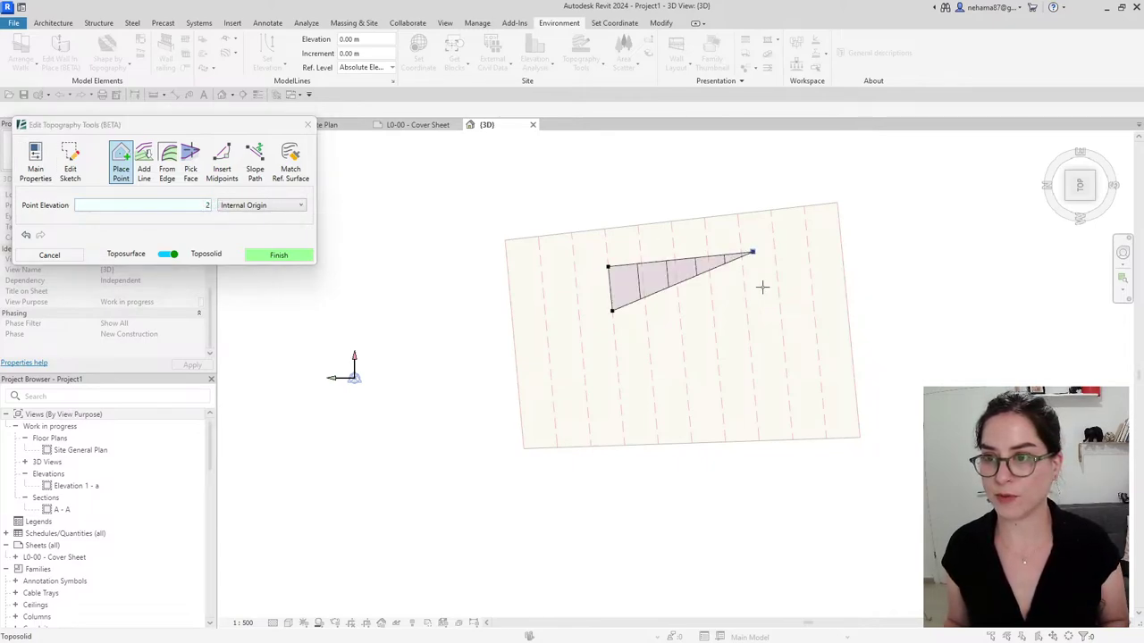
click(757, 290)
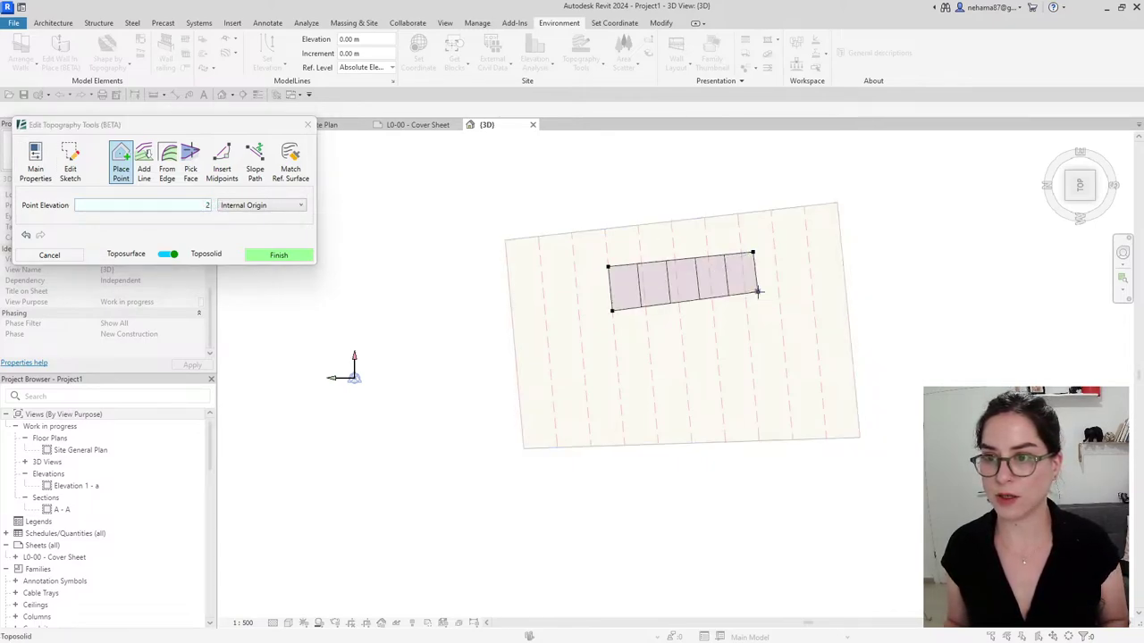
click(278, 256)
click(724, 279)
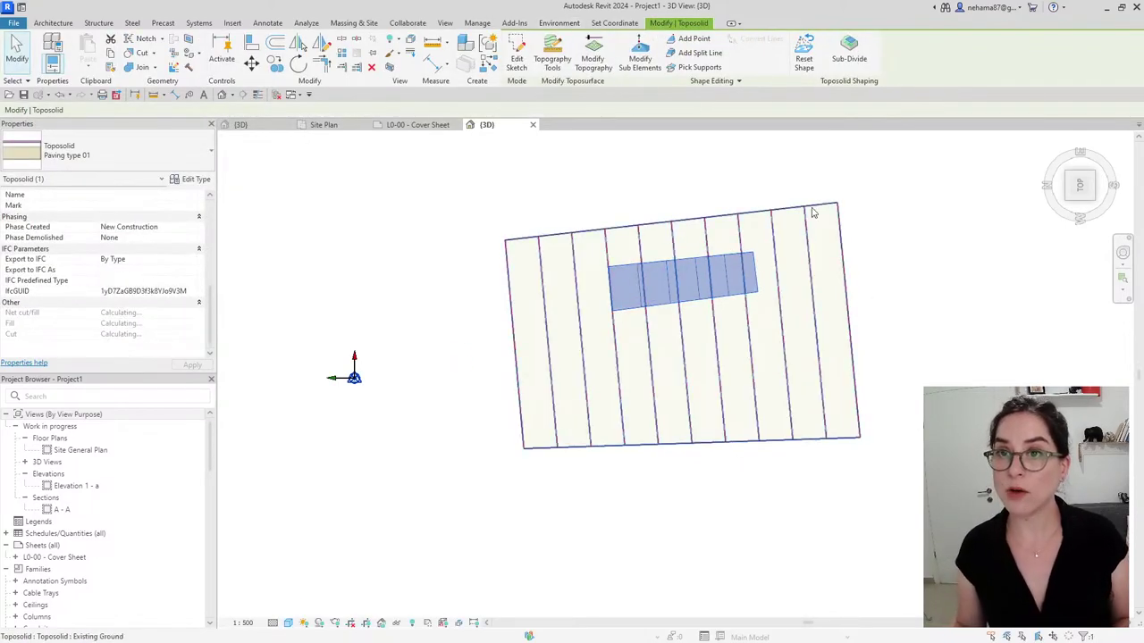
click(552, 55)
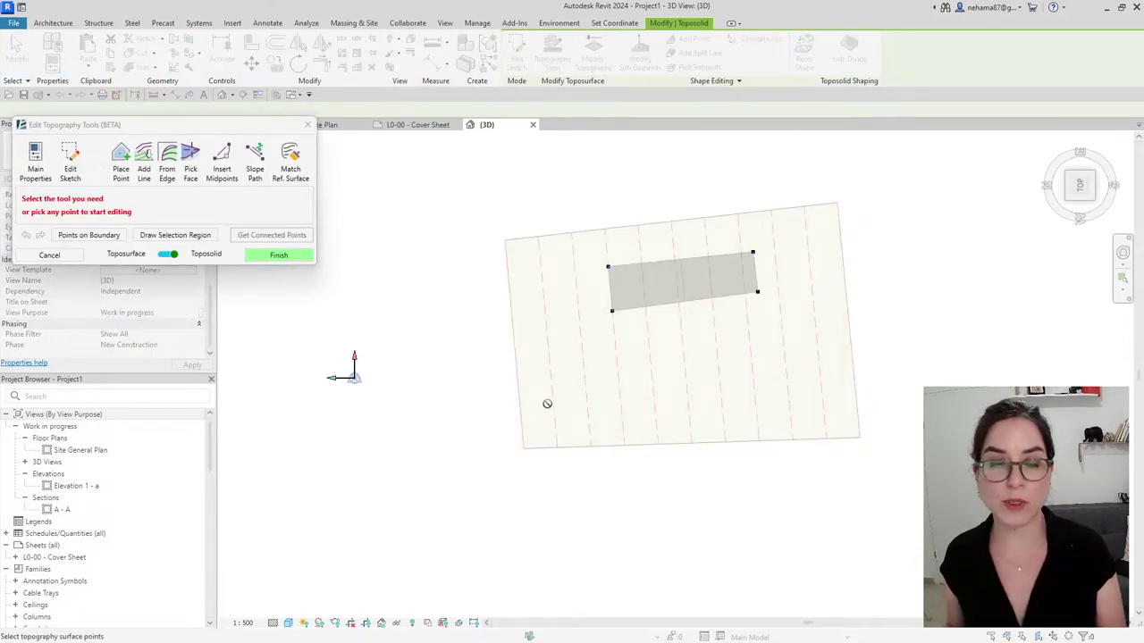
click(167, 165)
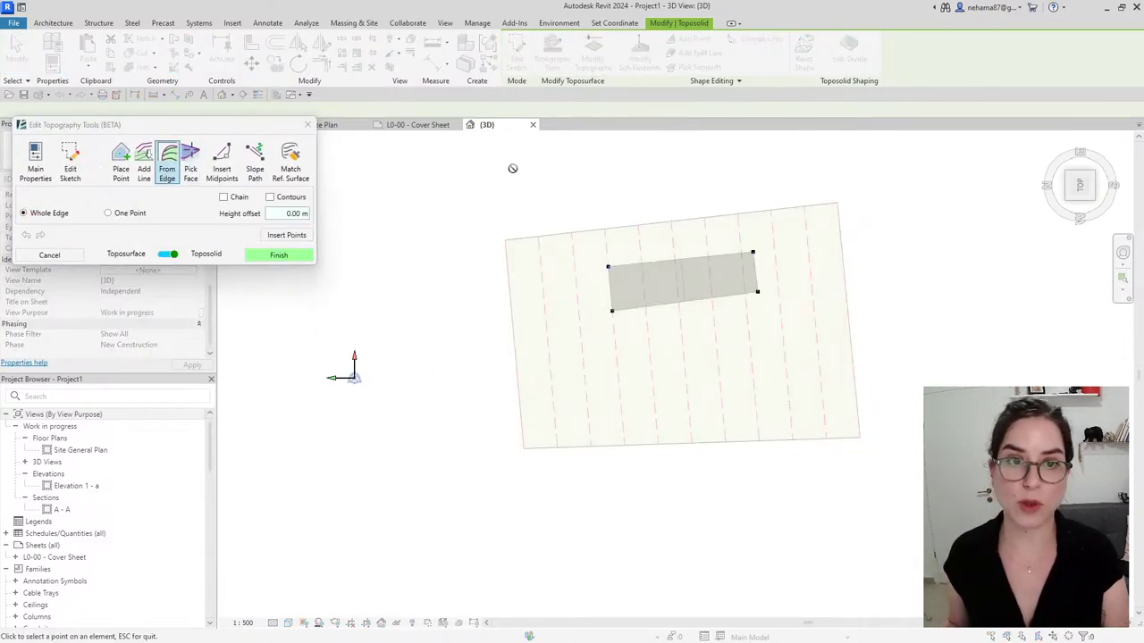
click(703, 300)
scroll(770, 306, up, 3)
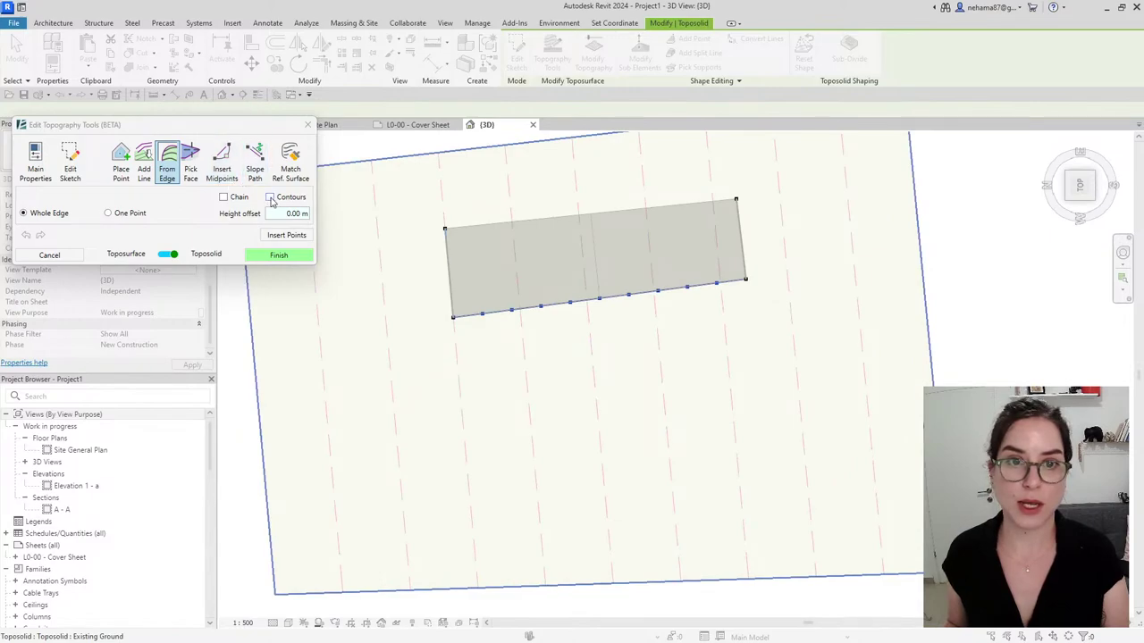
click(299, 239)
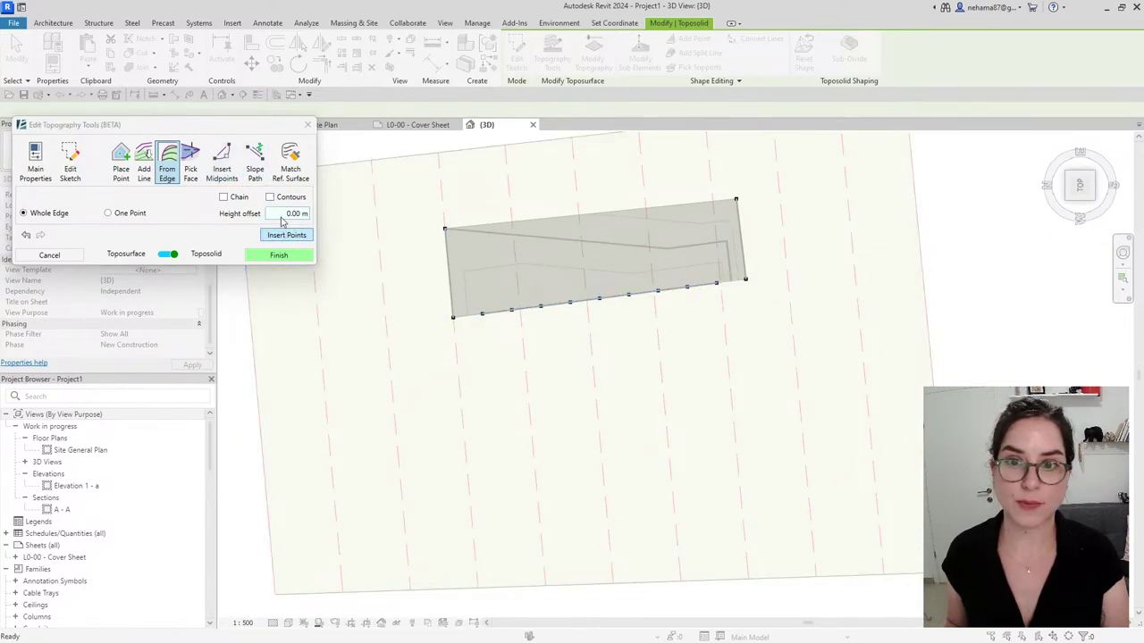
click(255, 163)
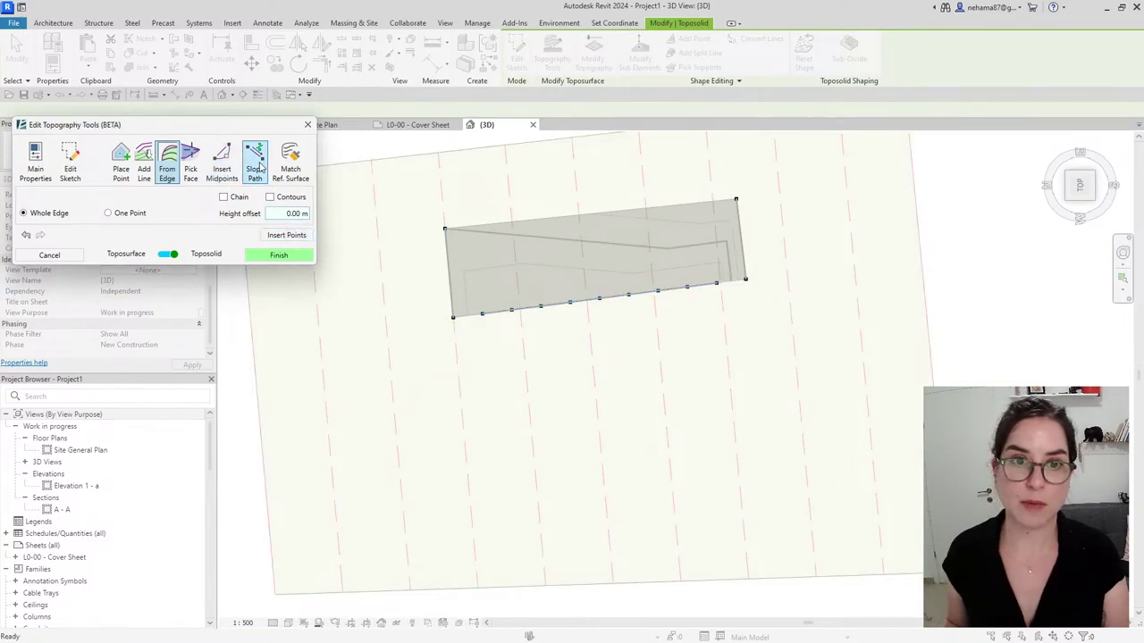
click(454, 316)
click(470, 496)
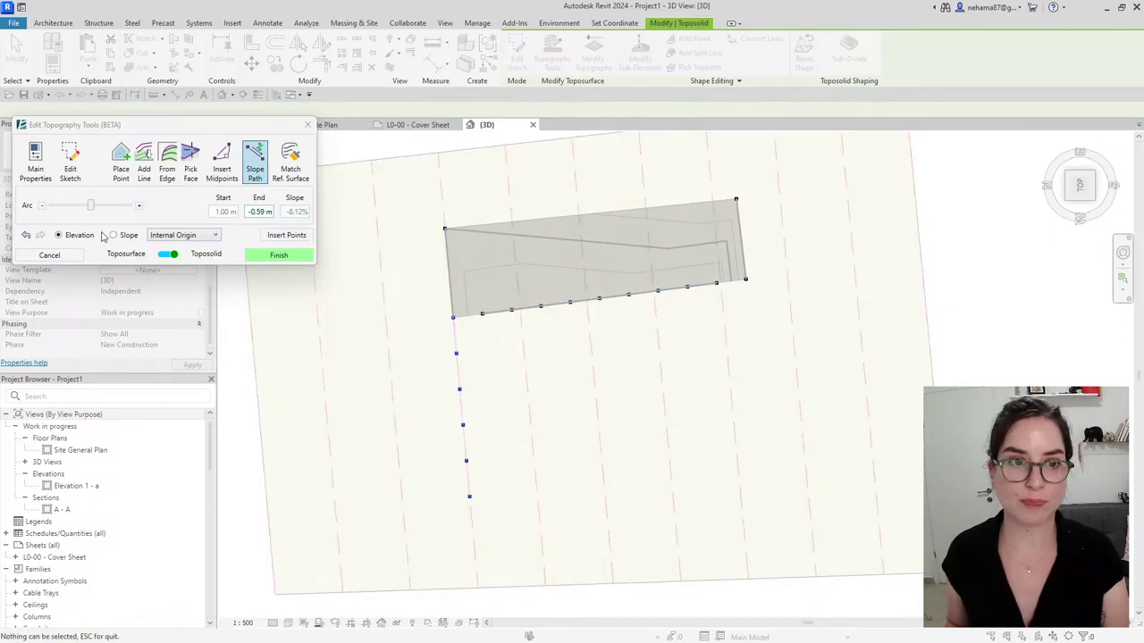
click(71, 257)
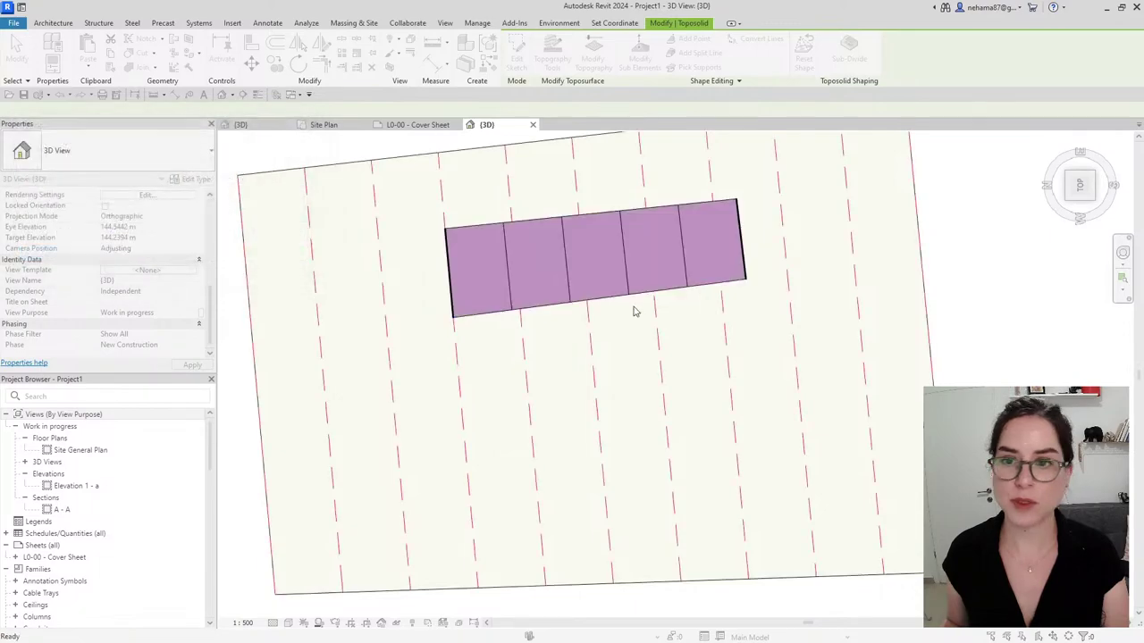
Insert points along the pink toposolid's bottom edge
click(580, 52)
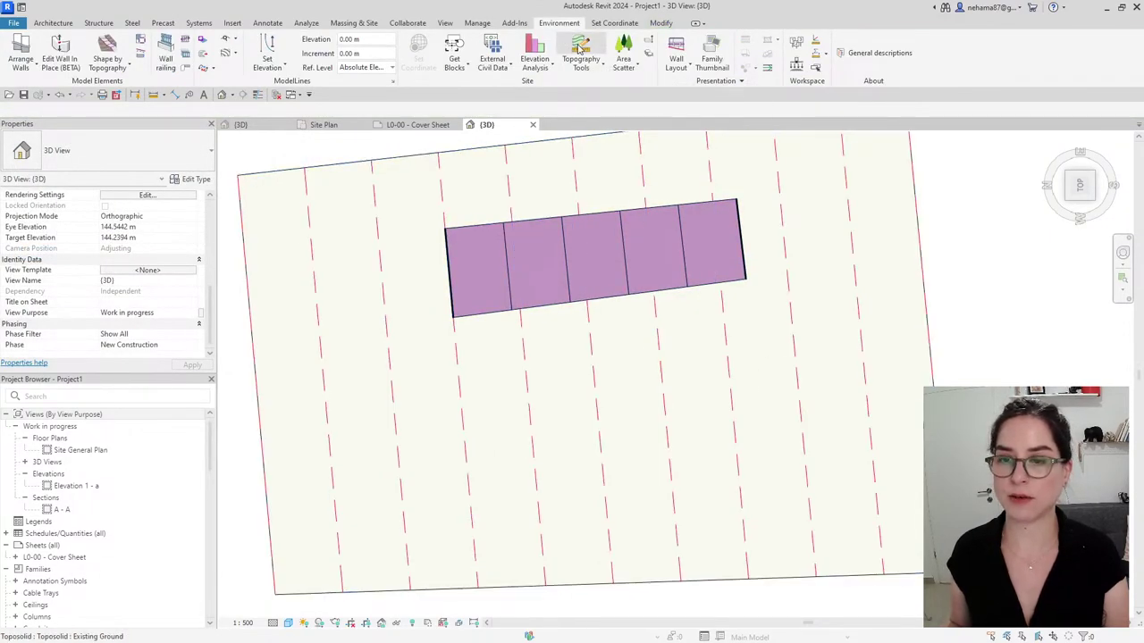
click(167, 165)
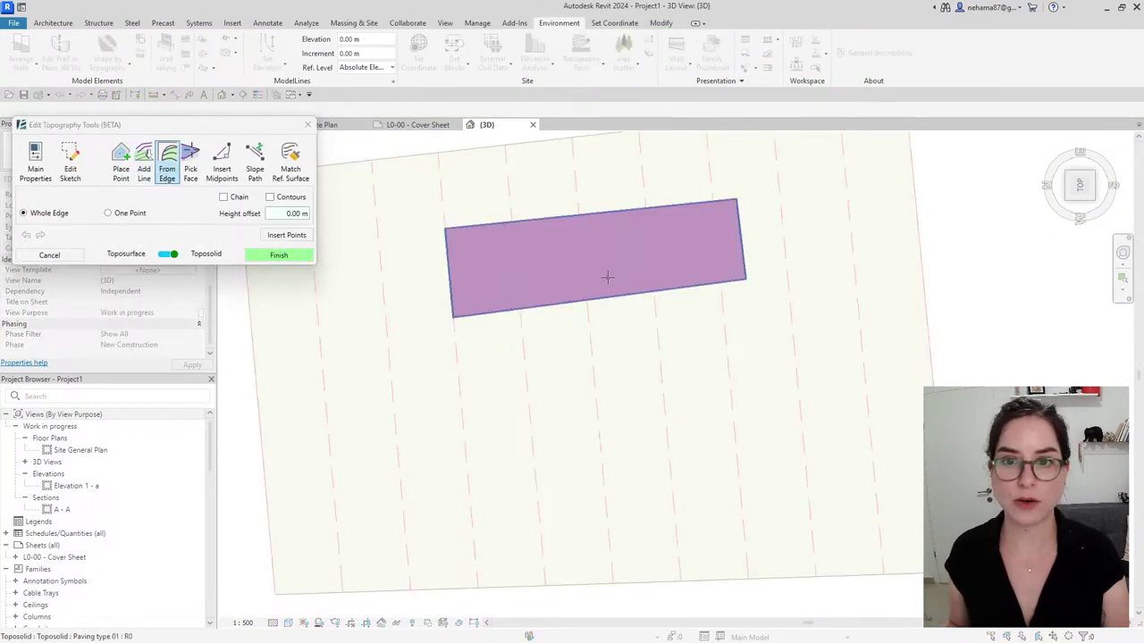
click(612, 286)
click(280, 236)
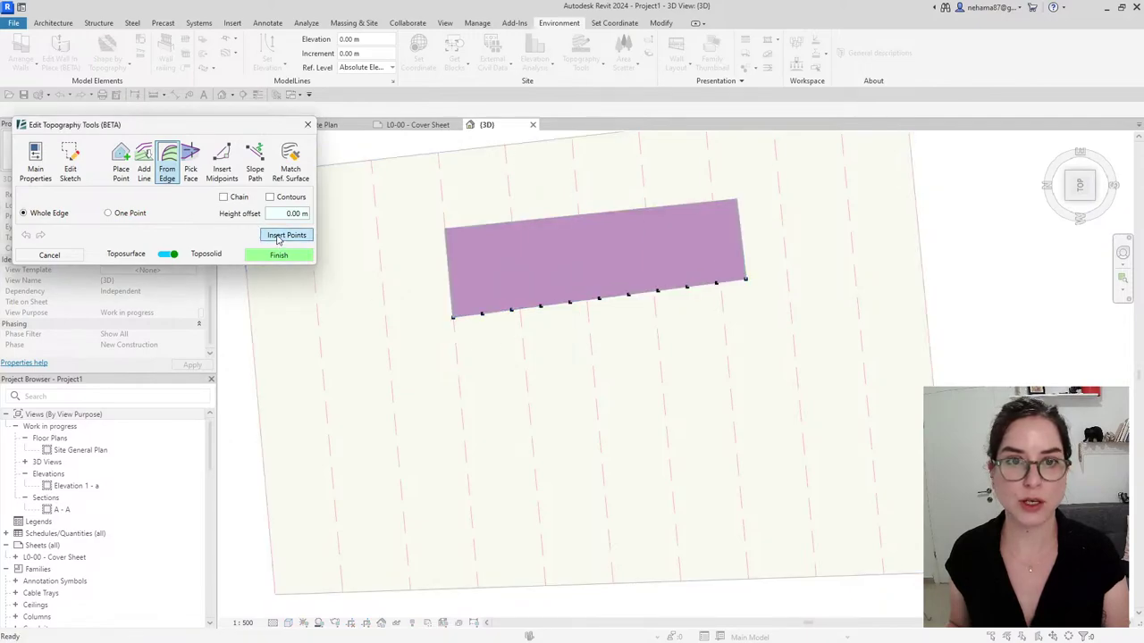
Add a 5% slope path from the block's left corner
click(254, 170)
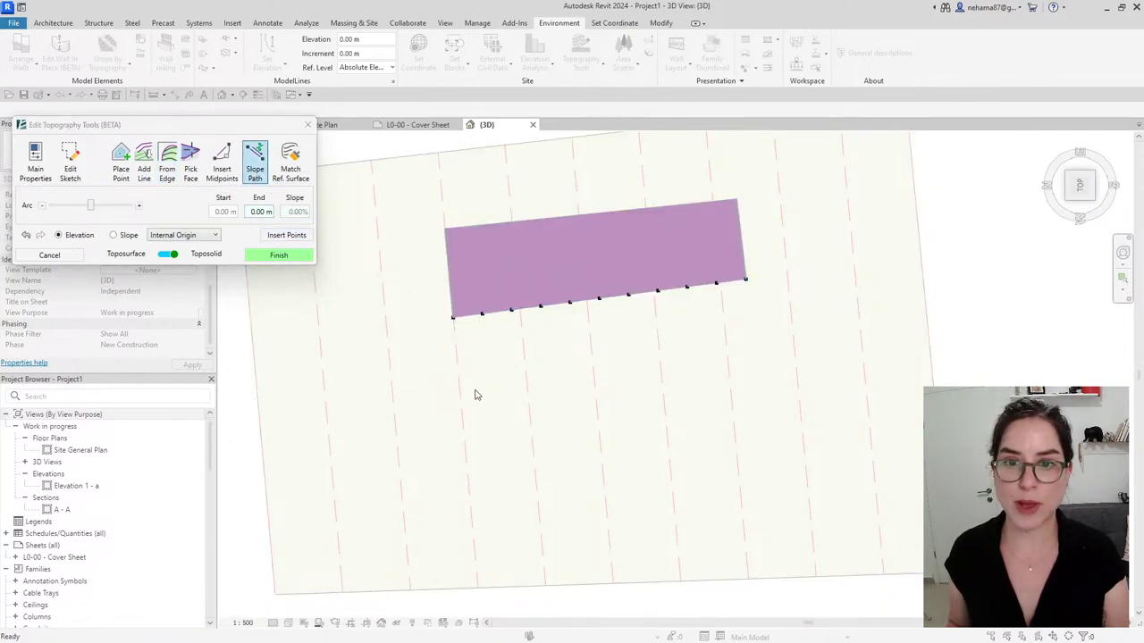
click(470, 501)
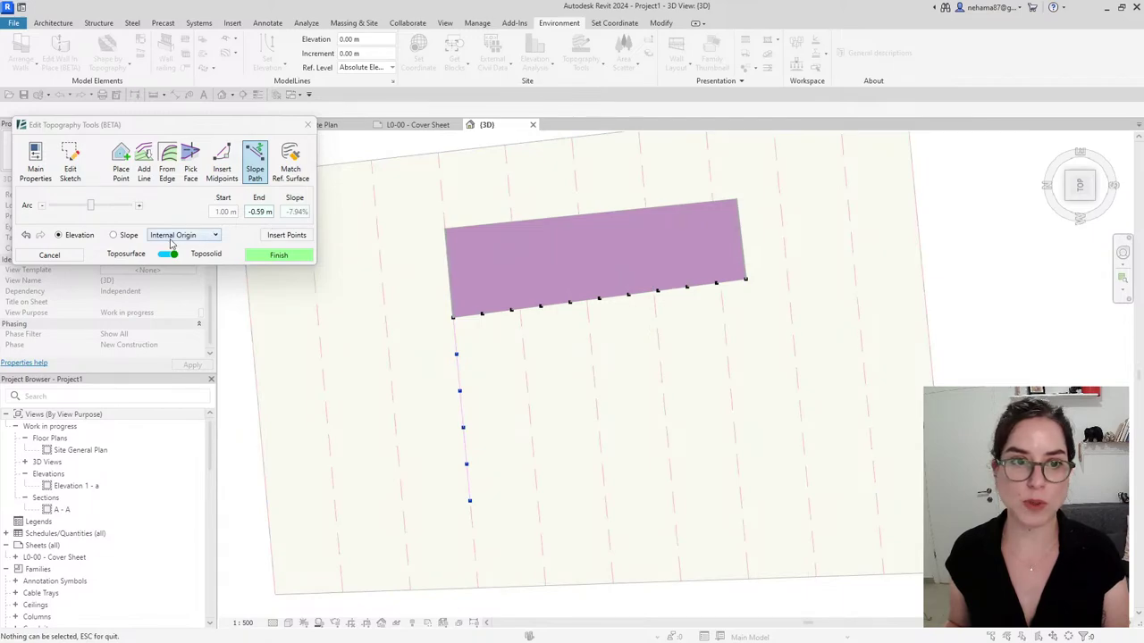
click(115, 235)
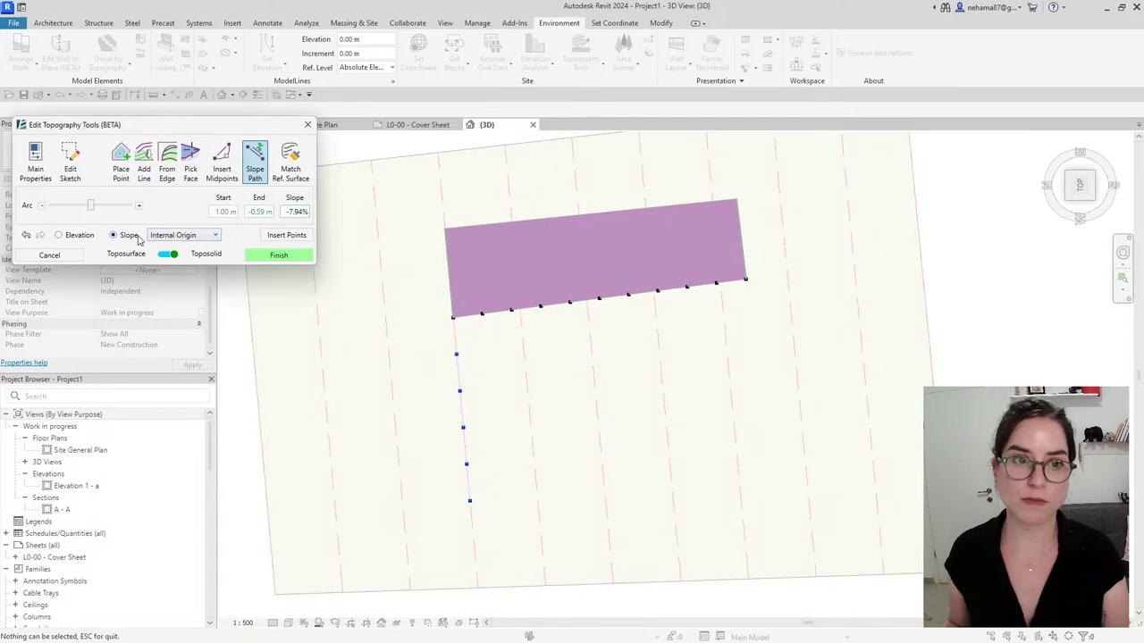
double_click(298, 211)
text(5)
key(Return)
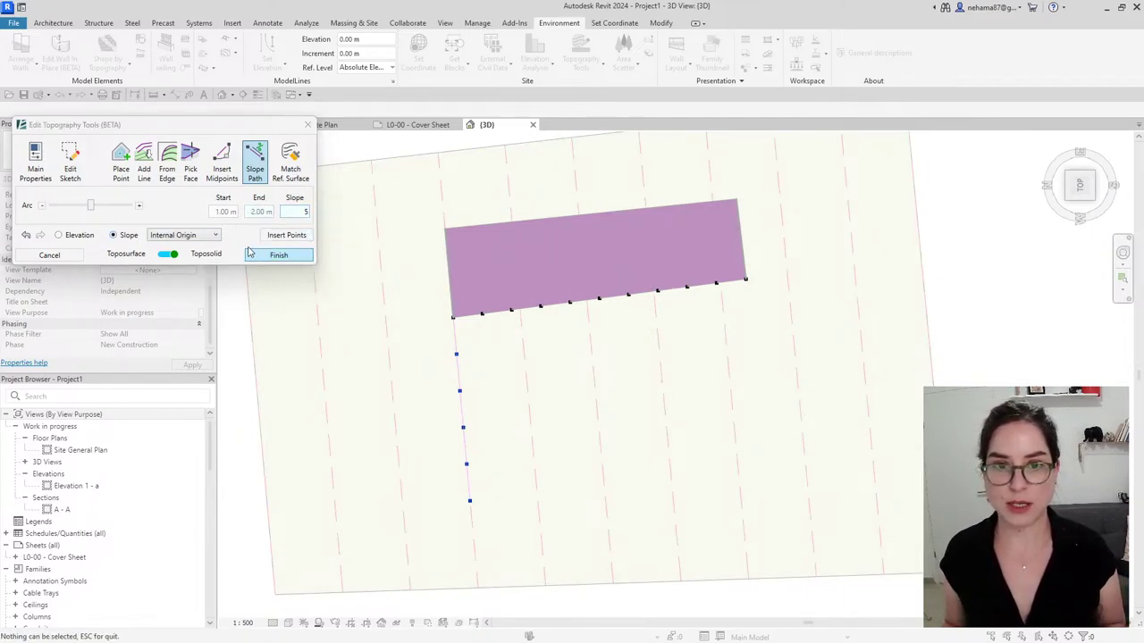
click(279, 236)
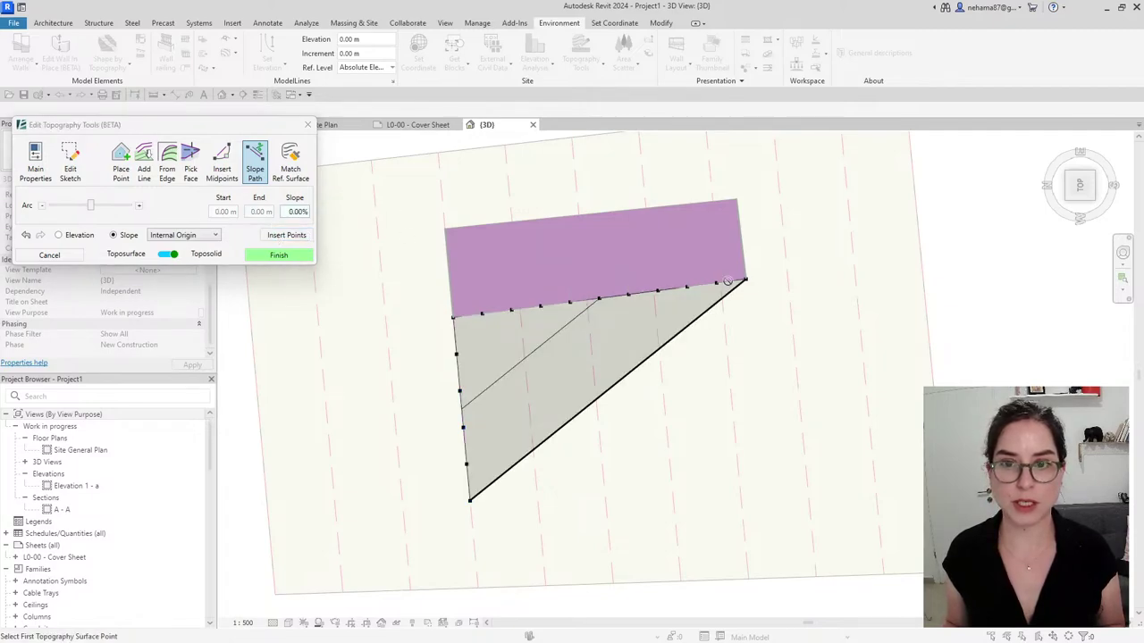
Add a second 5% slope path running down from the right corner
click(748, 280)
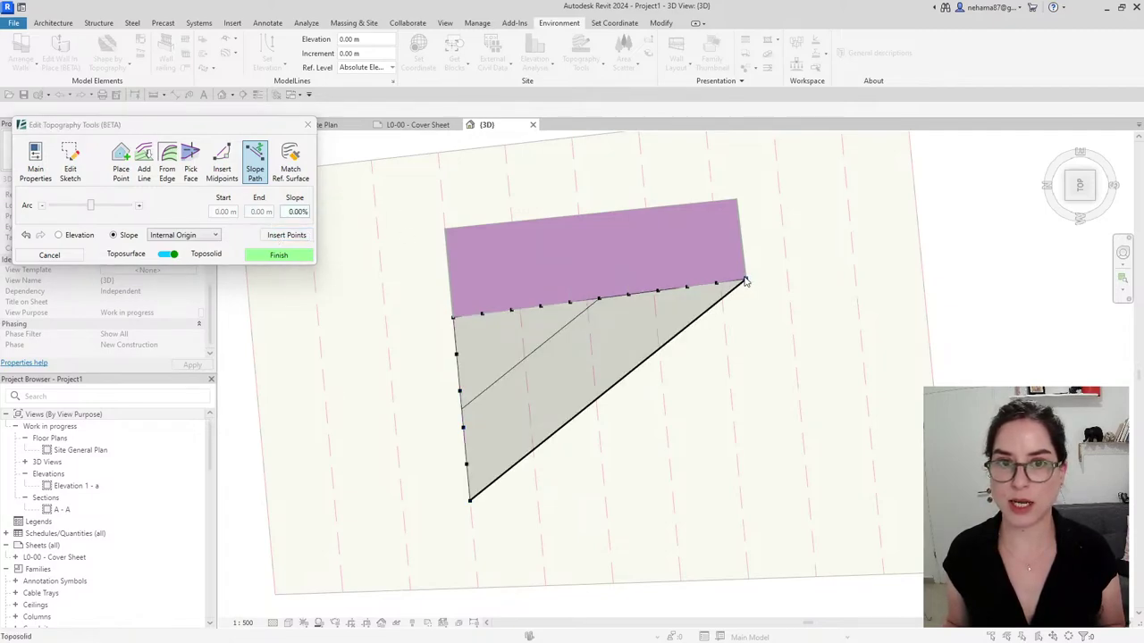
click(768, 456)
click(289, 211)
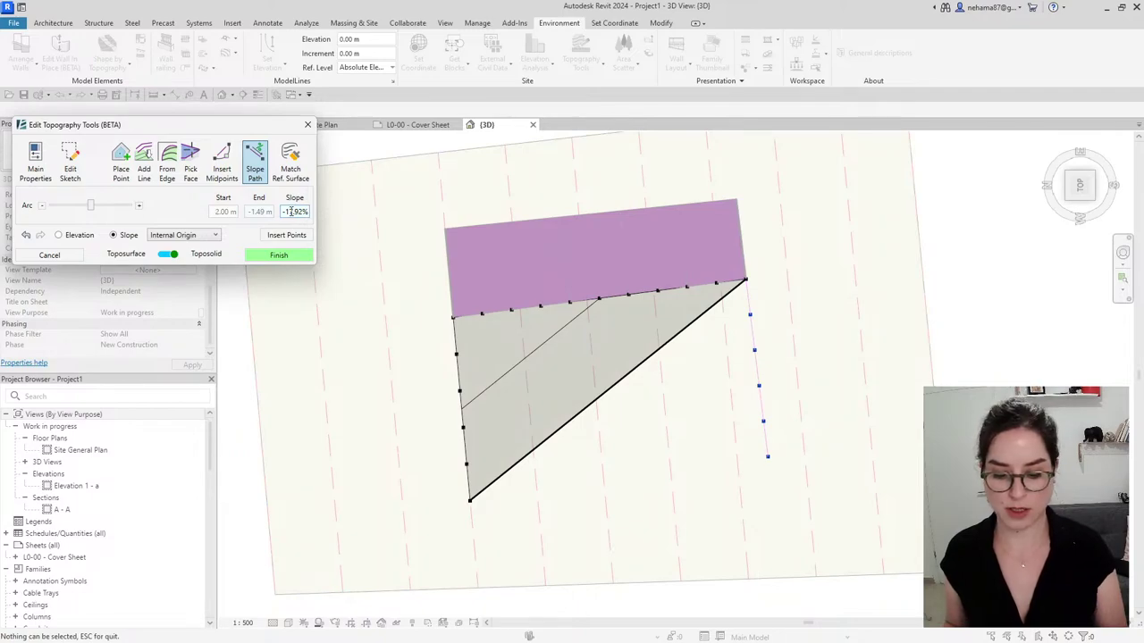
double_click(291, 211)
text(5)
key(Return)
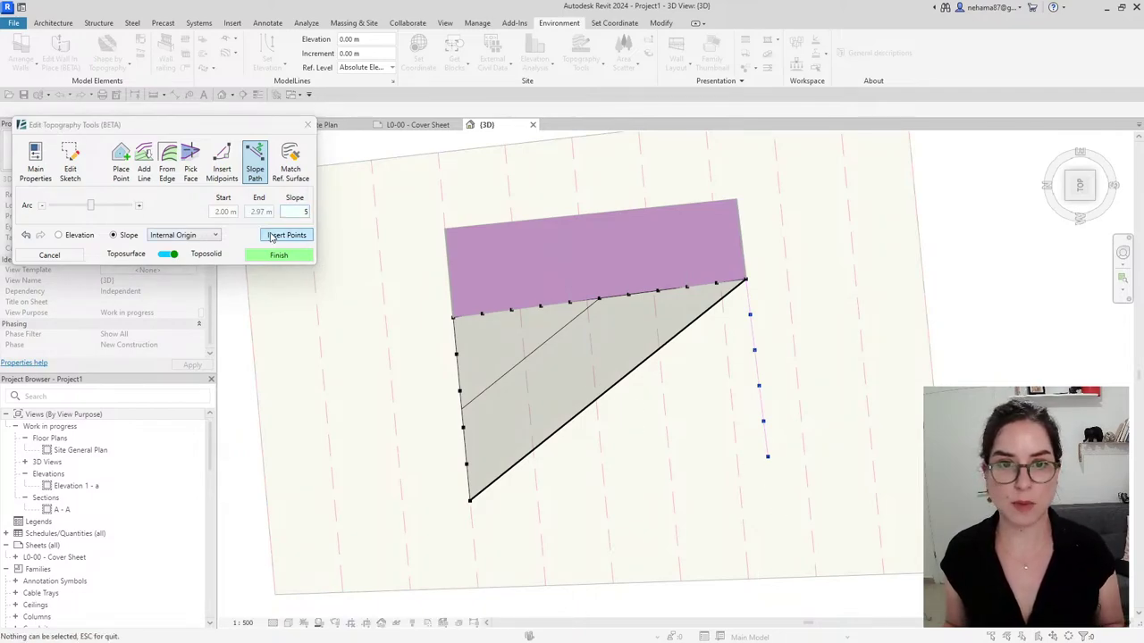
click(272, 236)
Assign the Gardening & Soil type to the new toposolid and finish it
click(35, 160)
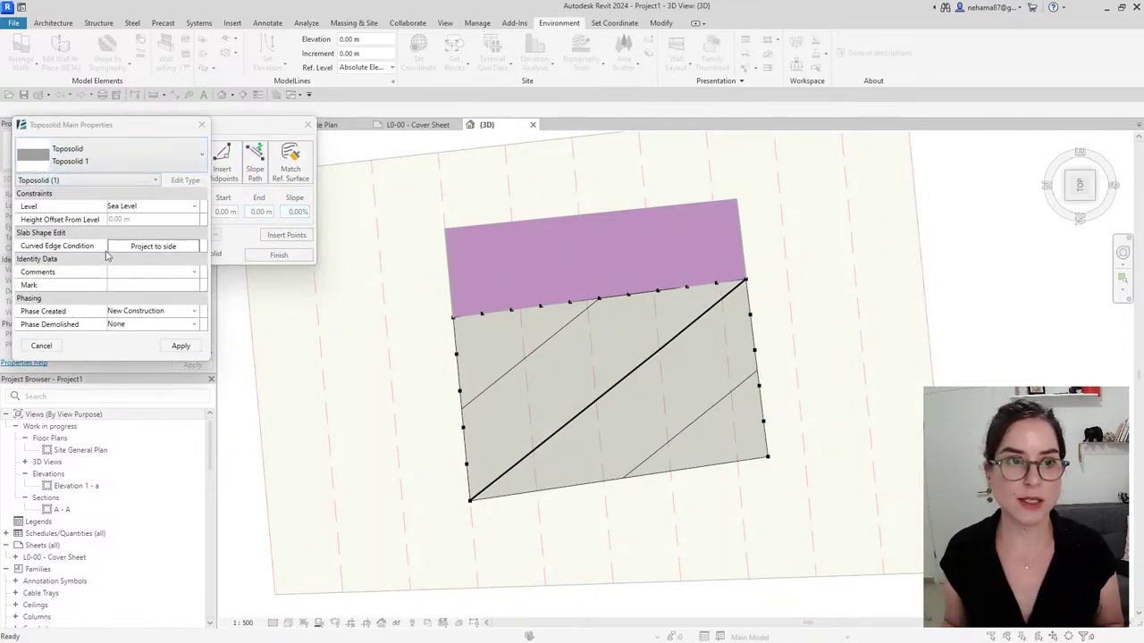
click(154, 148)
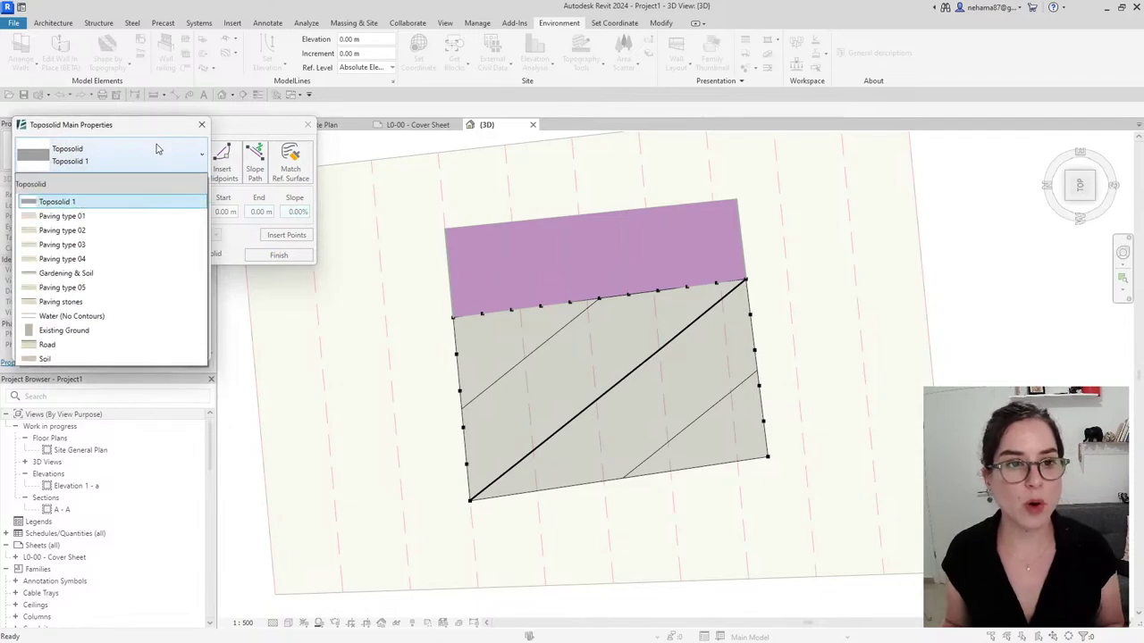
click(126, 271)
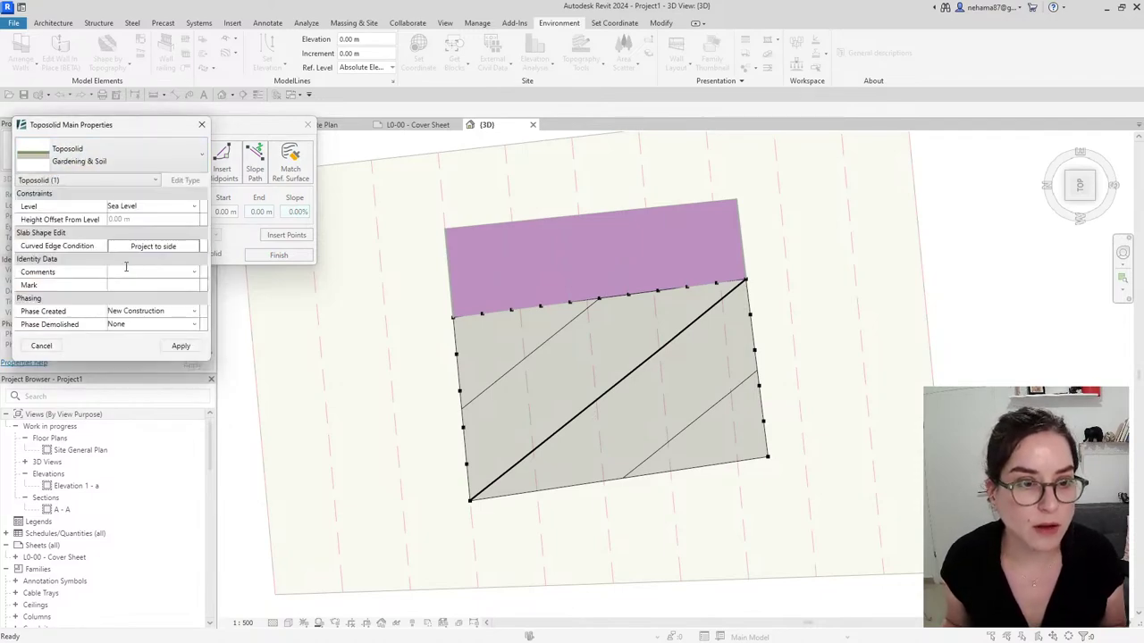
click(181, 346)
click(277, 255)
Orbit and zoom around the site to inspect the sloped toposolid from several angles
shift+middle_drag(681, 340, 807, 391)
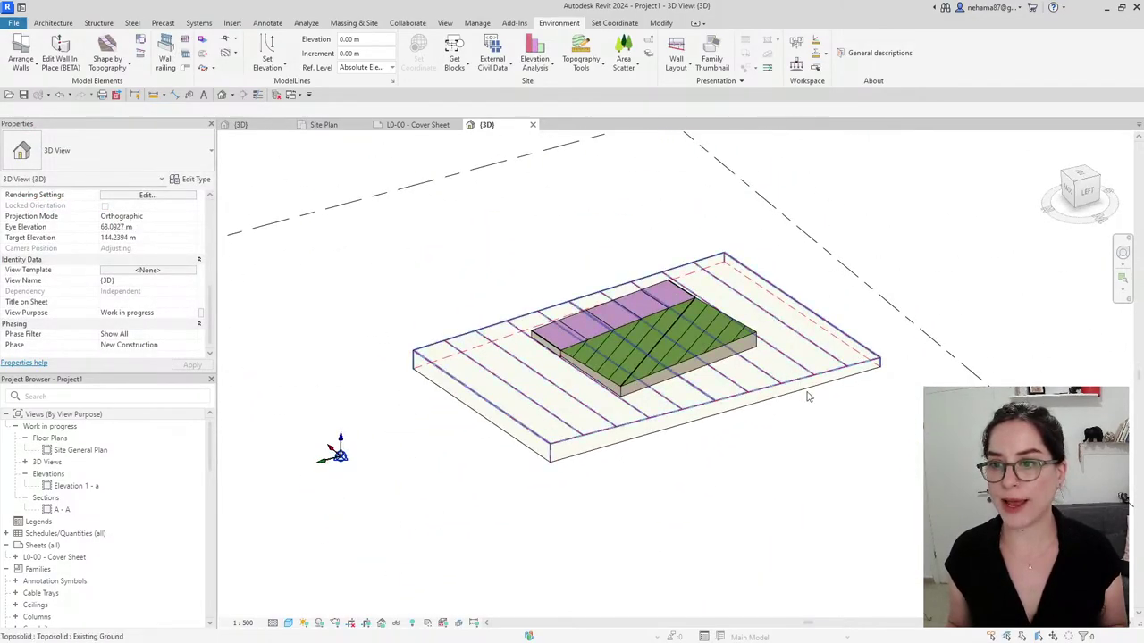
click(807, 391)
click(690, 357)
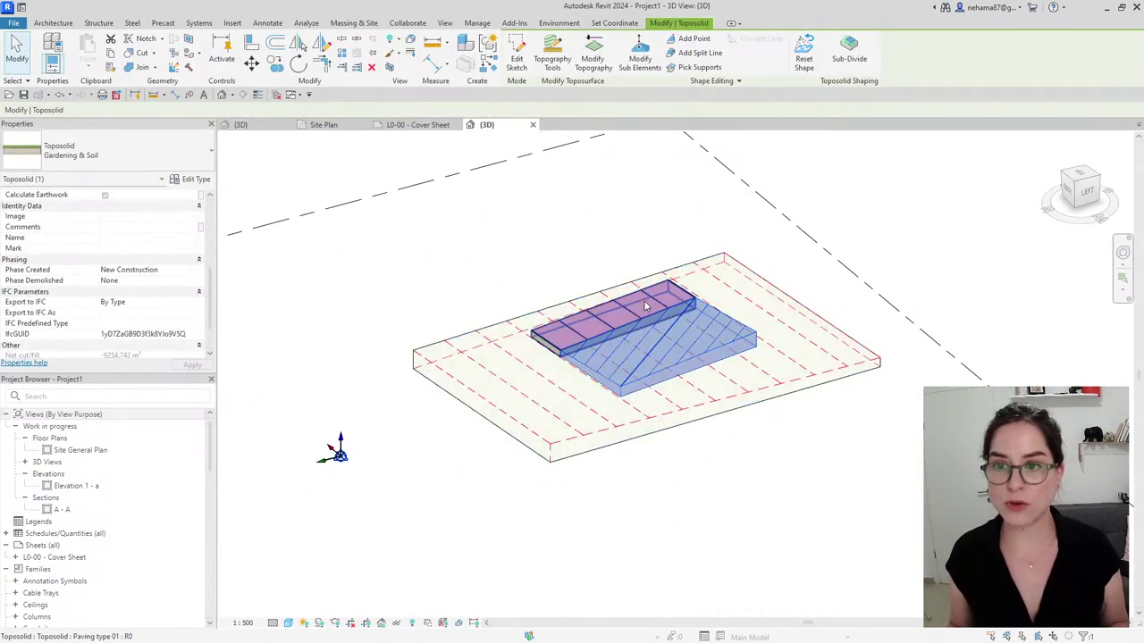
click(789, 440)
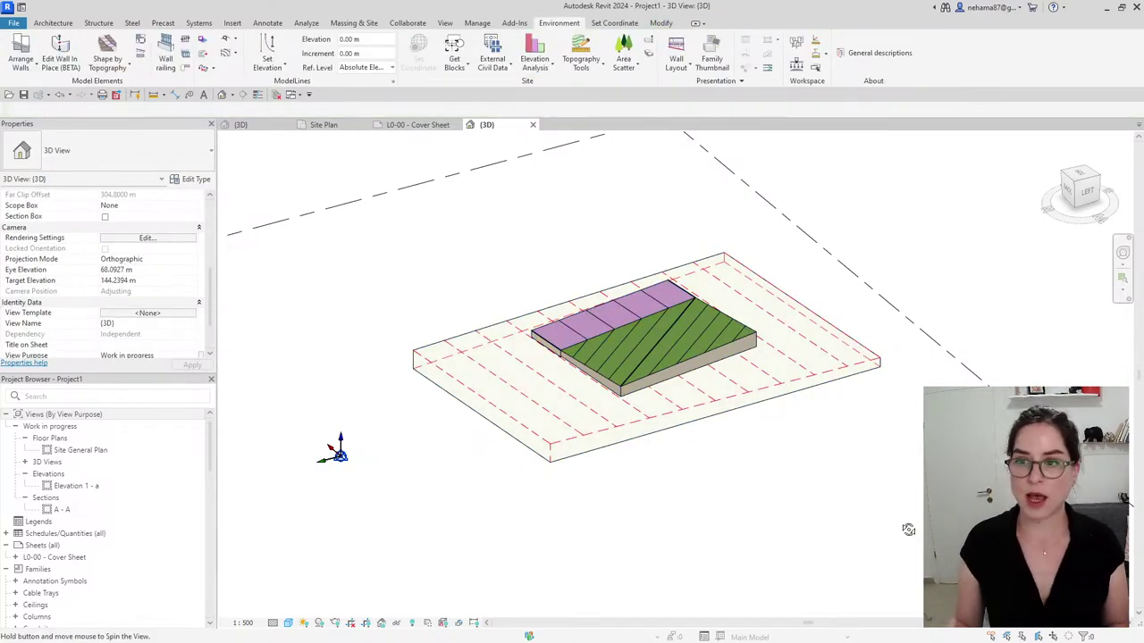
shift+middle_drag(790, 440, 828, 394)
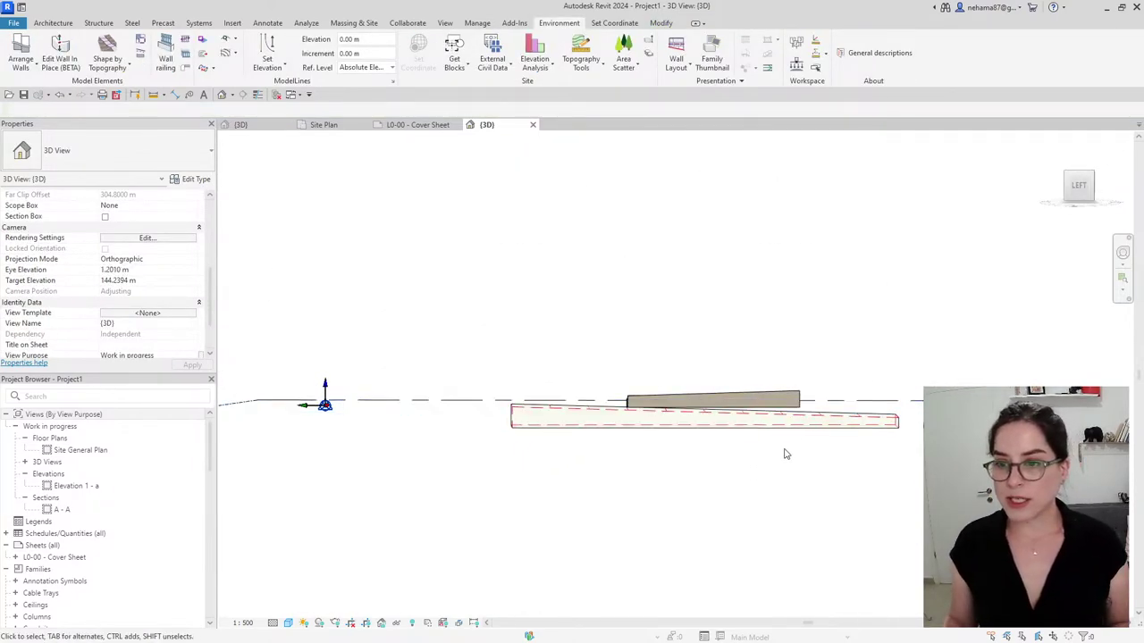
shift+middle_drag(787, 455, 817, 416)
scroll(817, 416, up, 2)
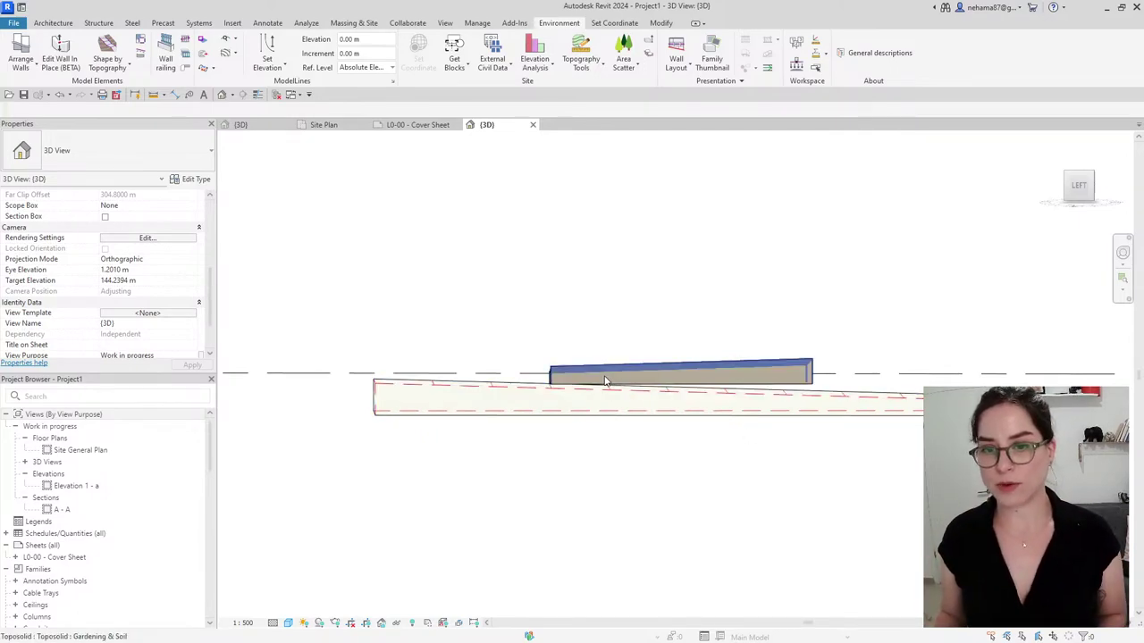
shift+middle_drag(605, 380, 666, 572)
scroll(701, 268, up, 5)
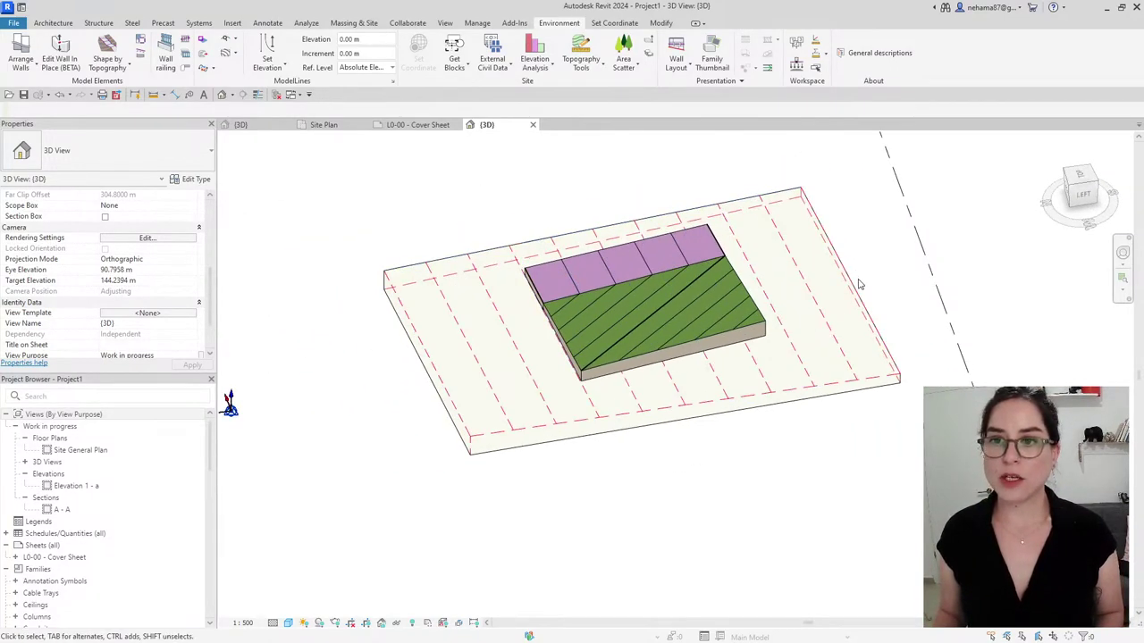
middle_drag(938, 286, 969, 290)
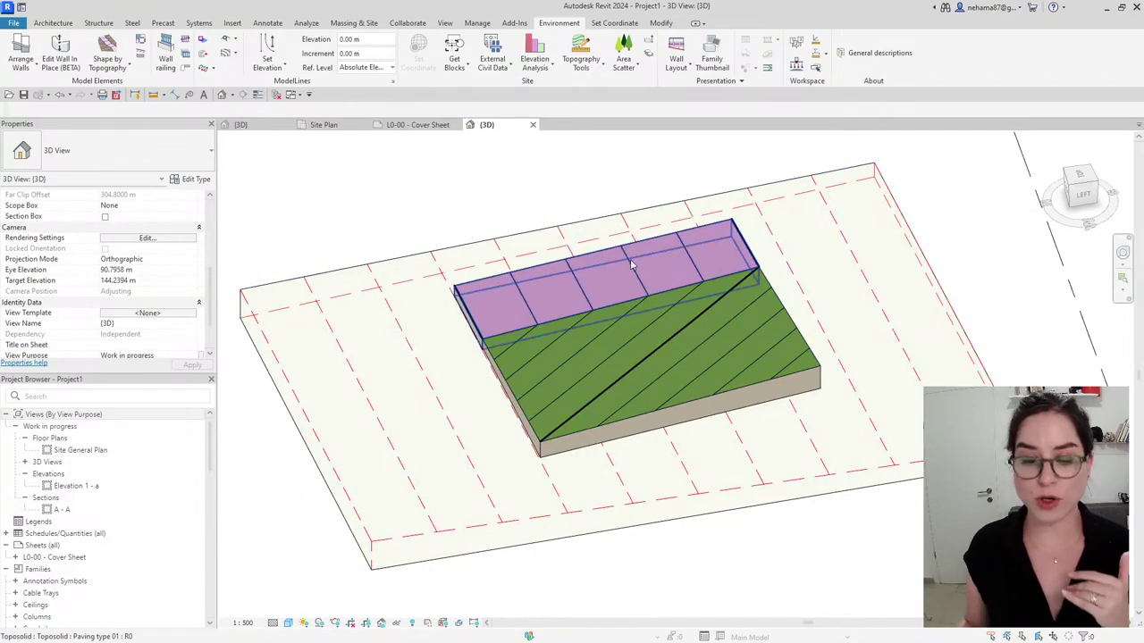
Check Net cut/fill of the Existing Ground and Gardening & Soil toposolids, then go to Massing & Site
click(791, 489)
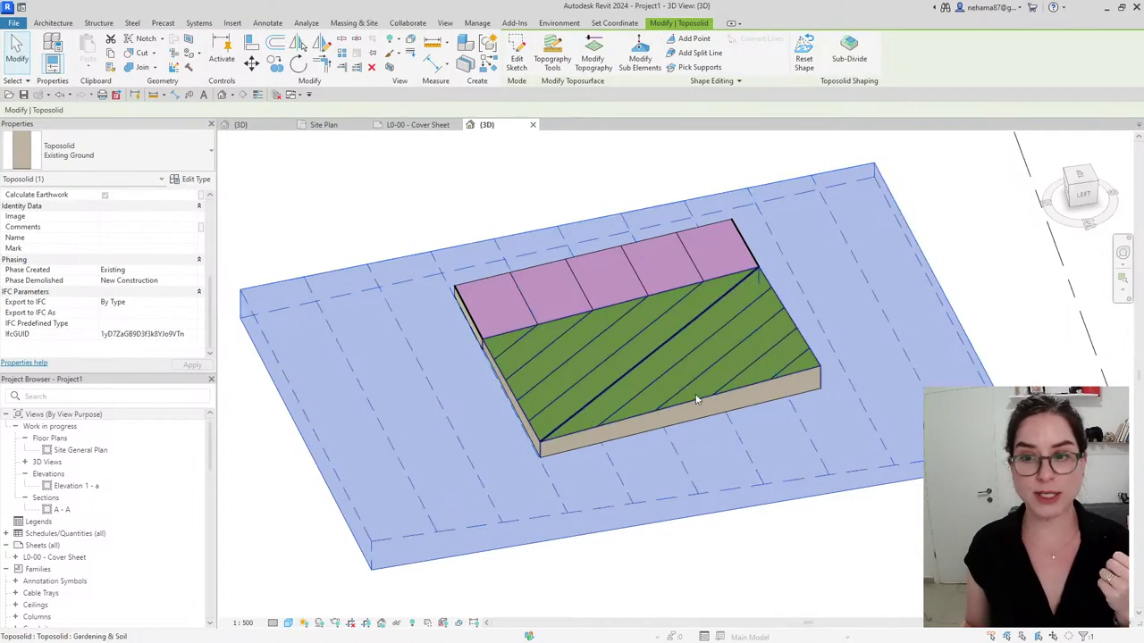
click(728, 373)
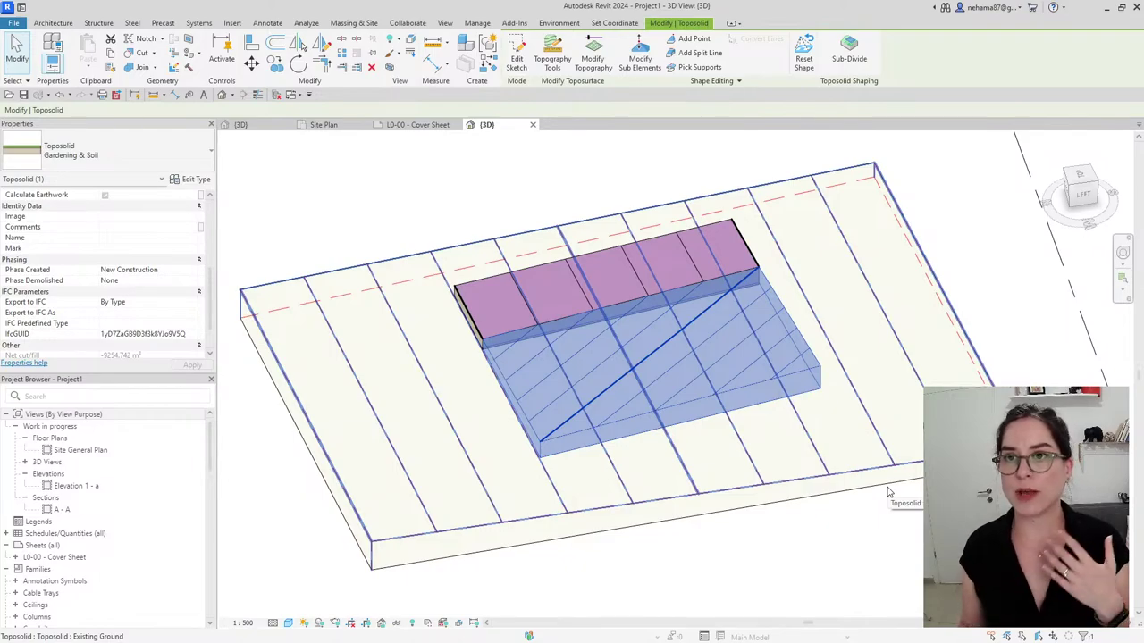
click(530, 184)
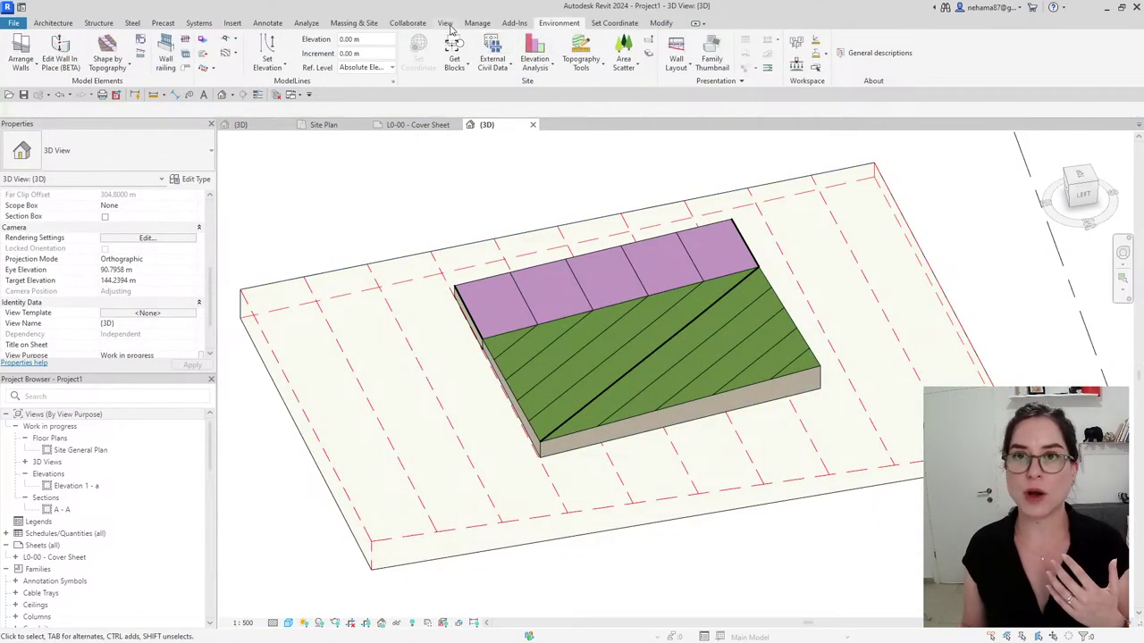
click(368, 23)
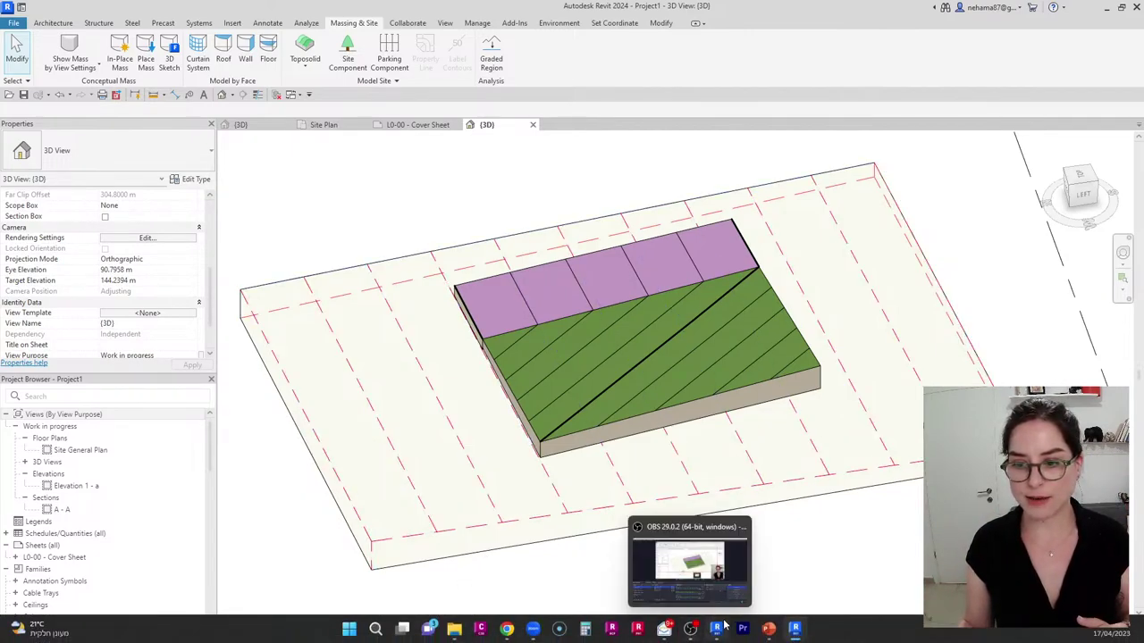
click(716, 629)
click(332, 123)
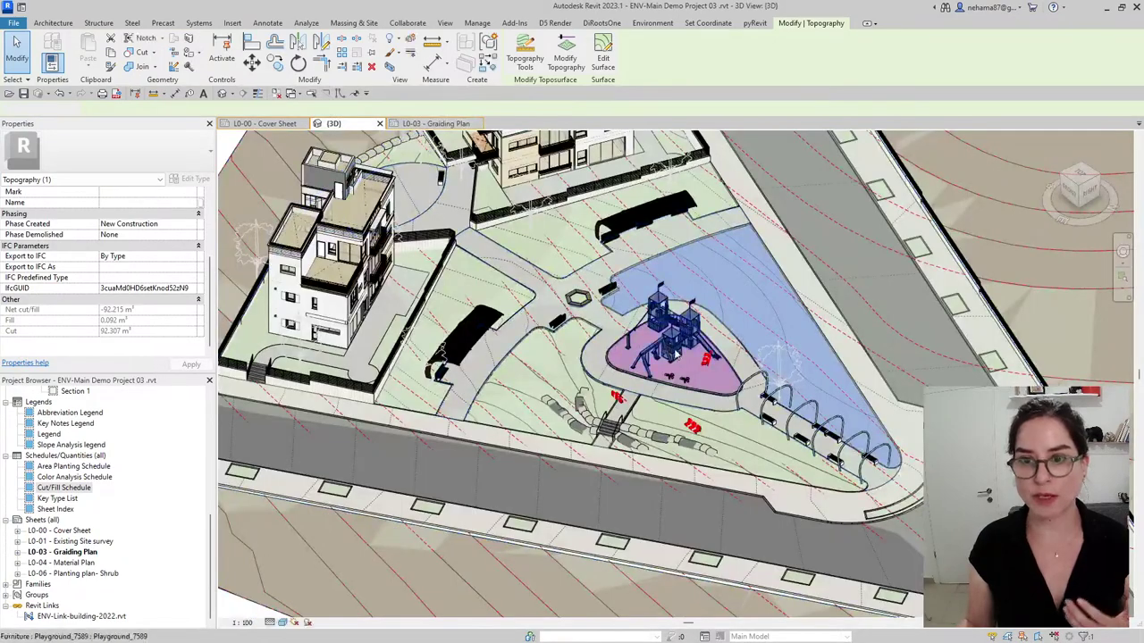
key(Escape)
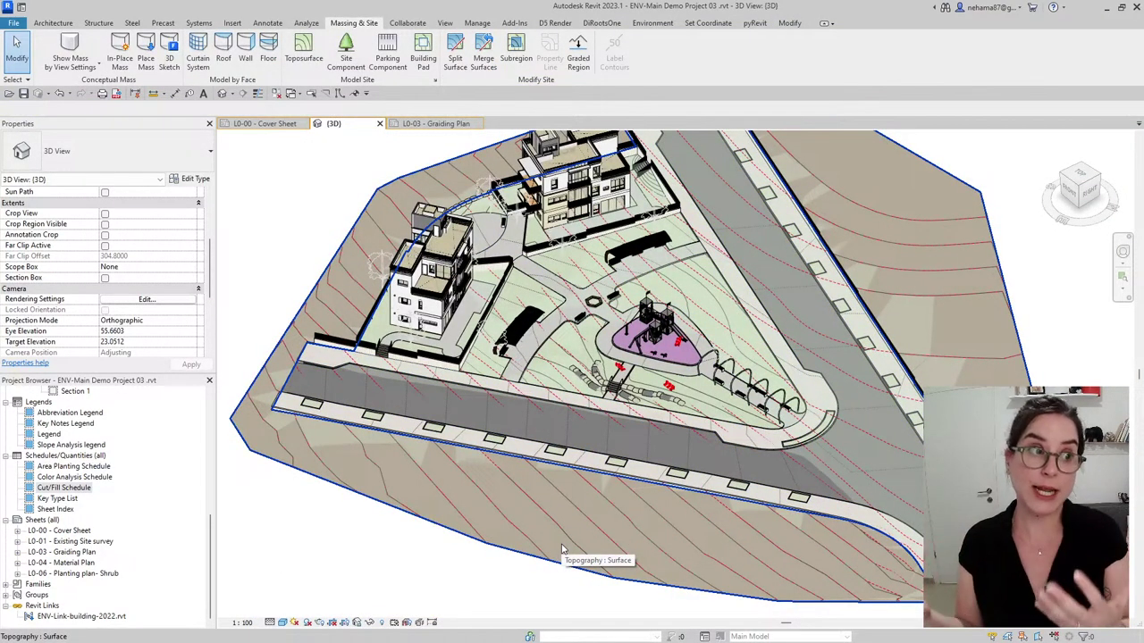
key(alt+Tab)
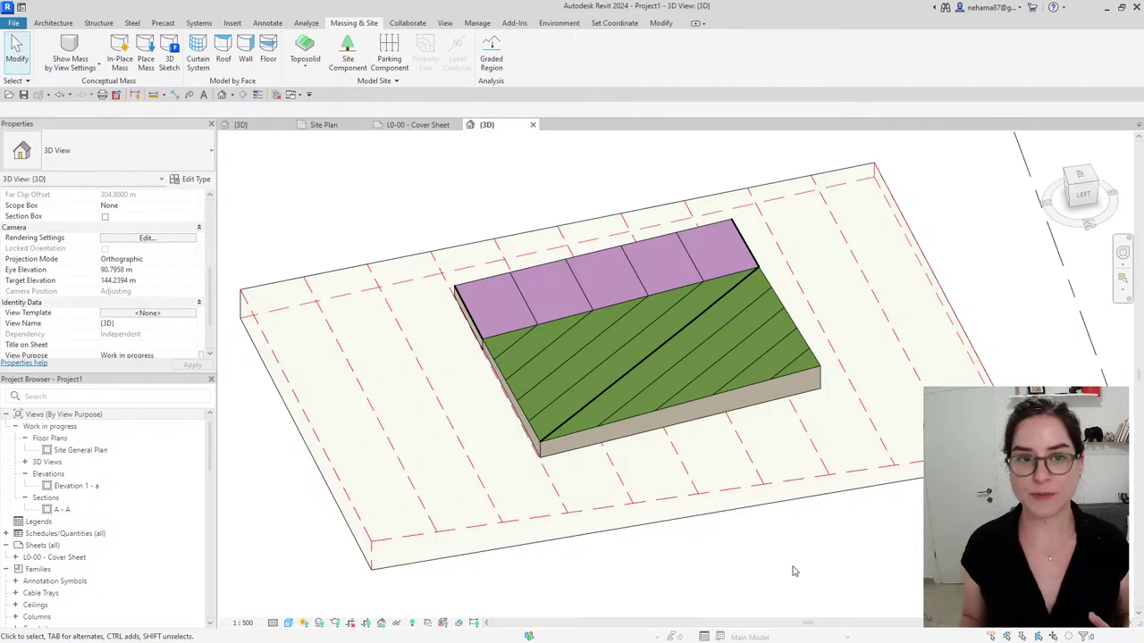
Select the Gardening & Soil and pink paving toposolids together and scroll to Calculate Earthwork
click(701, 400)
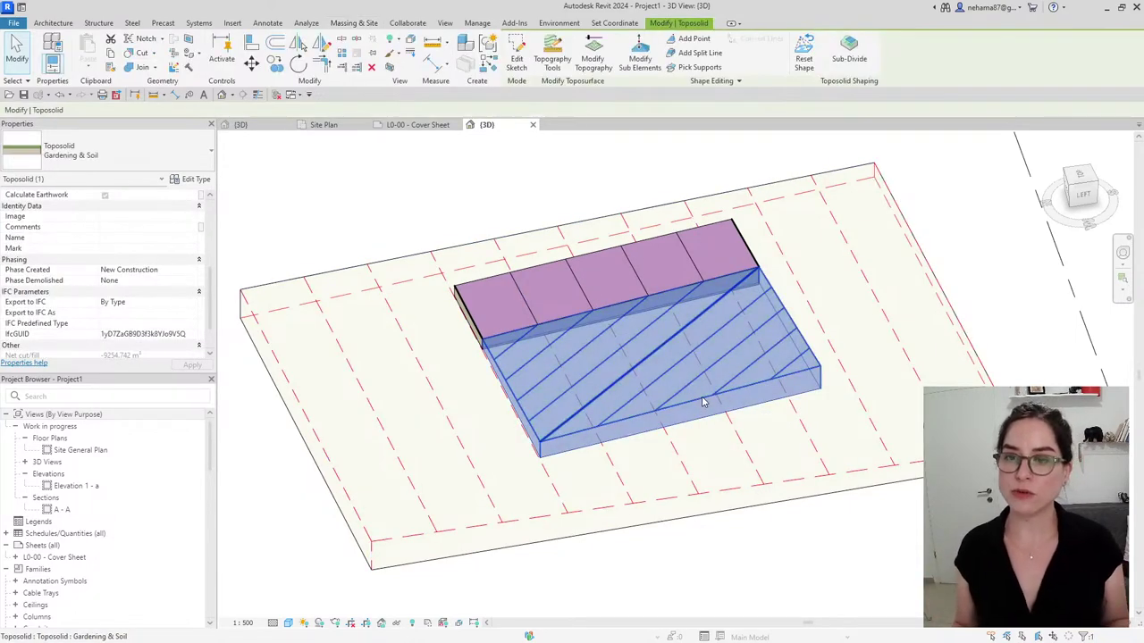
ctrl+click(720, 252)
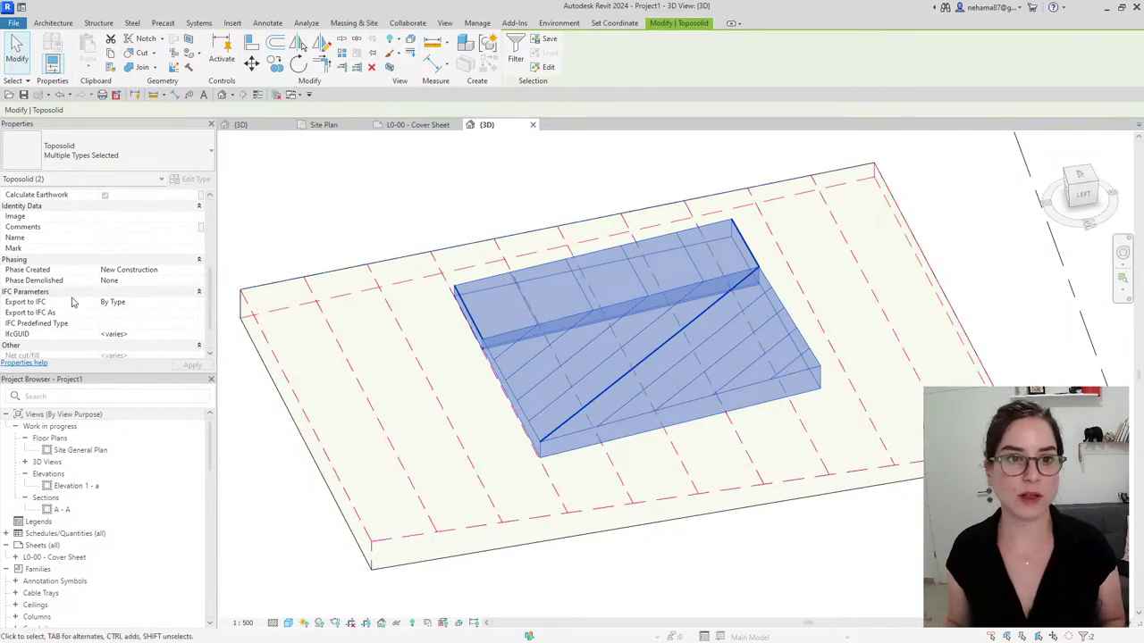
scroll(94, 301, up, 5)
scroll(197, 294, down, 3)
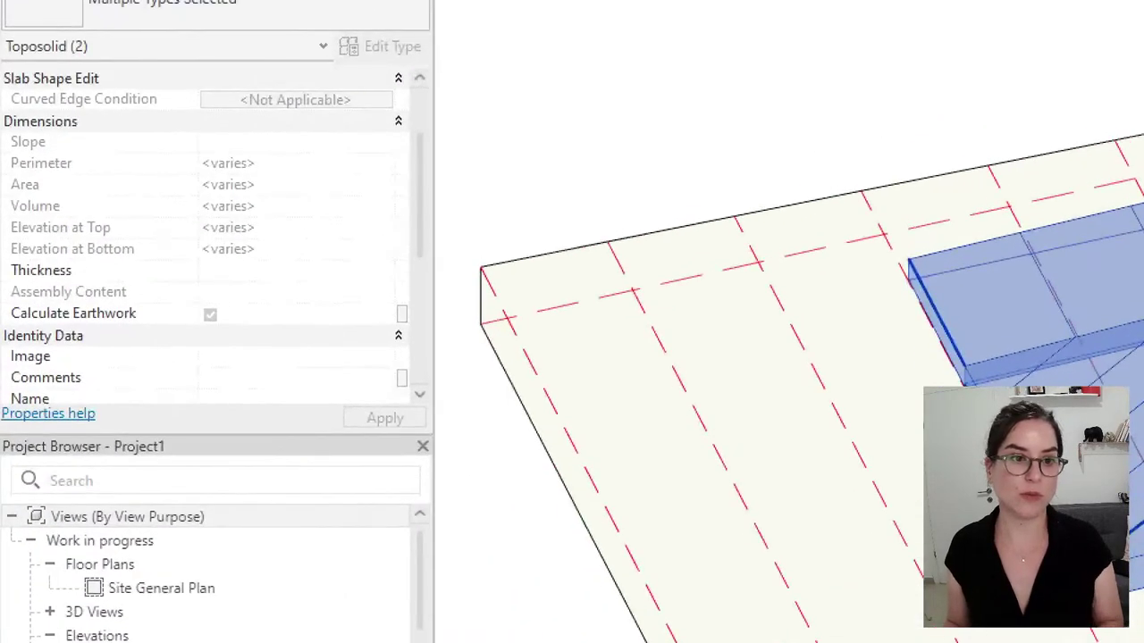
mouse_move(2, 280)
mouse_down()
mouse_move(7, 346)
mouse_move(291, 343)
mouse_move(322, 420)
mouse_up()
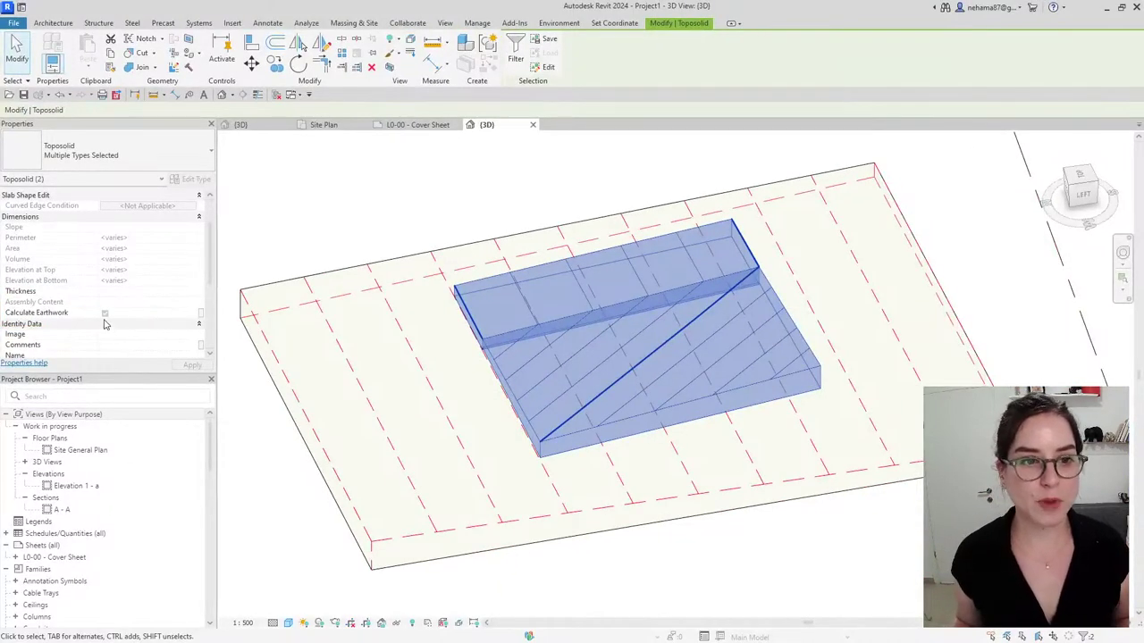
Enable Calculate Earthwork for both toposolids and review the paving's properties
click(105, 314)
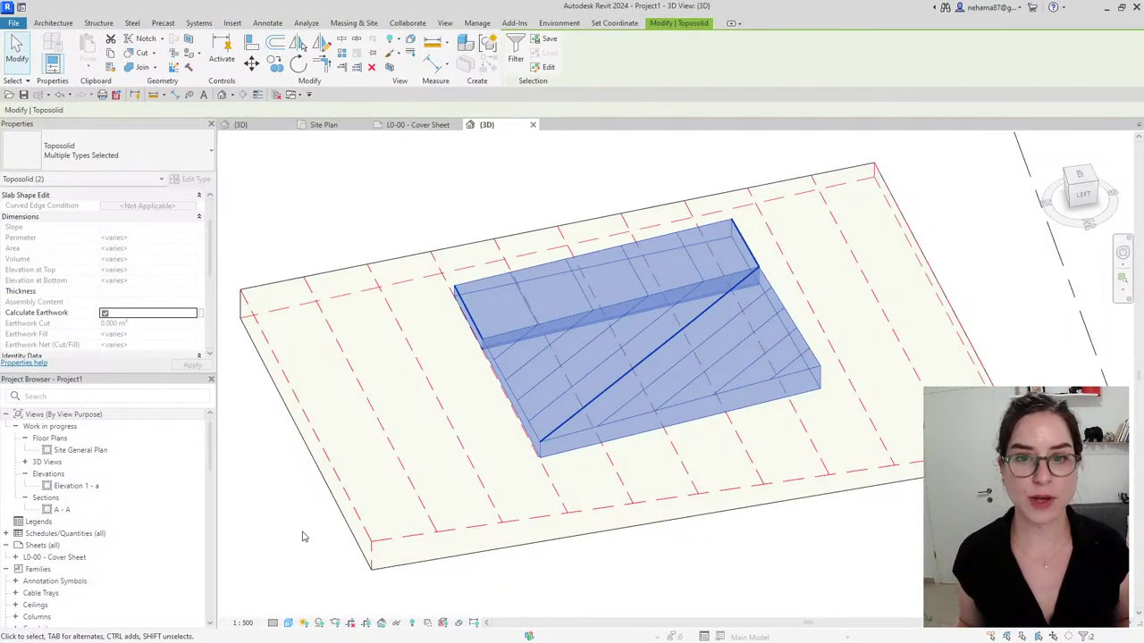
key(Escape)
click(615, 392)
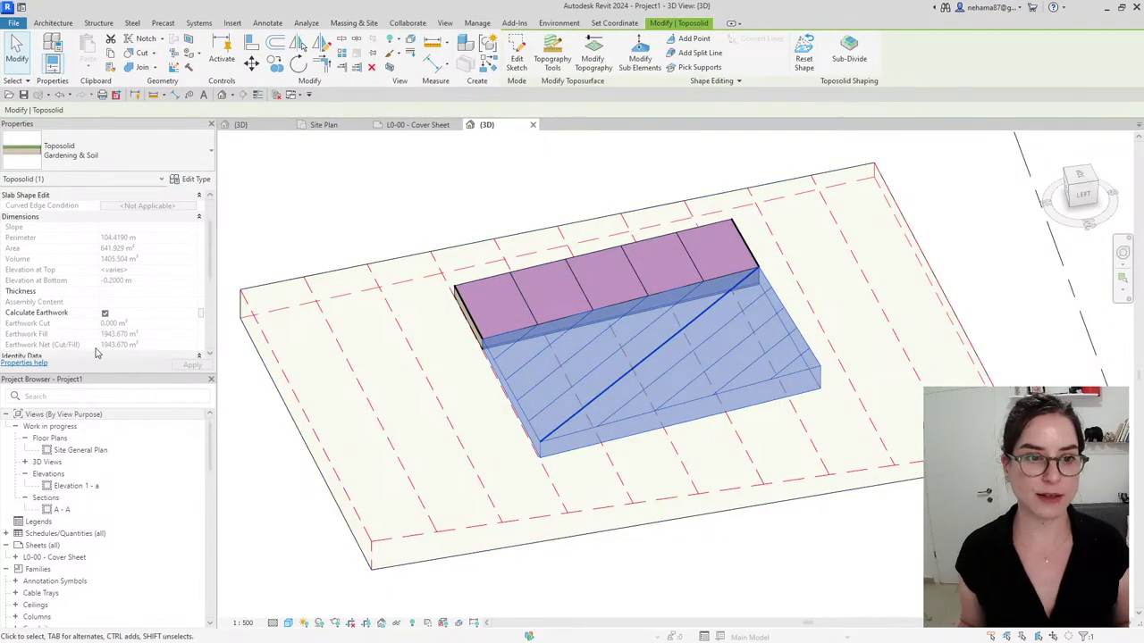
click(528, 310)
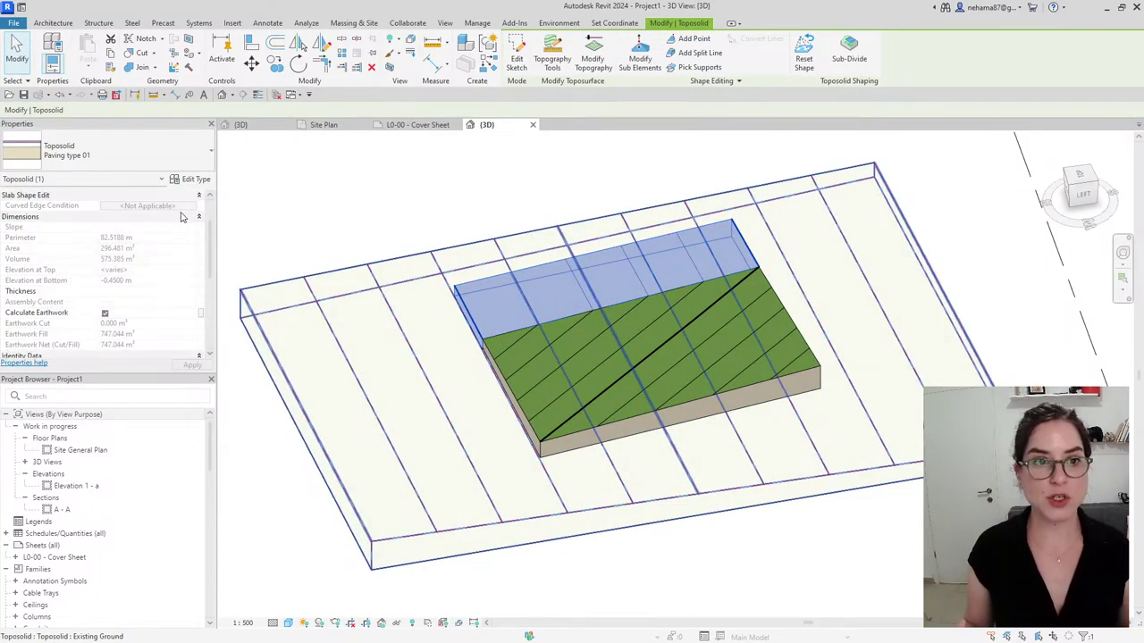
click(145, 220)
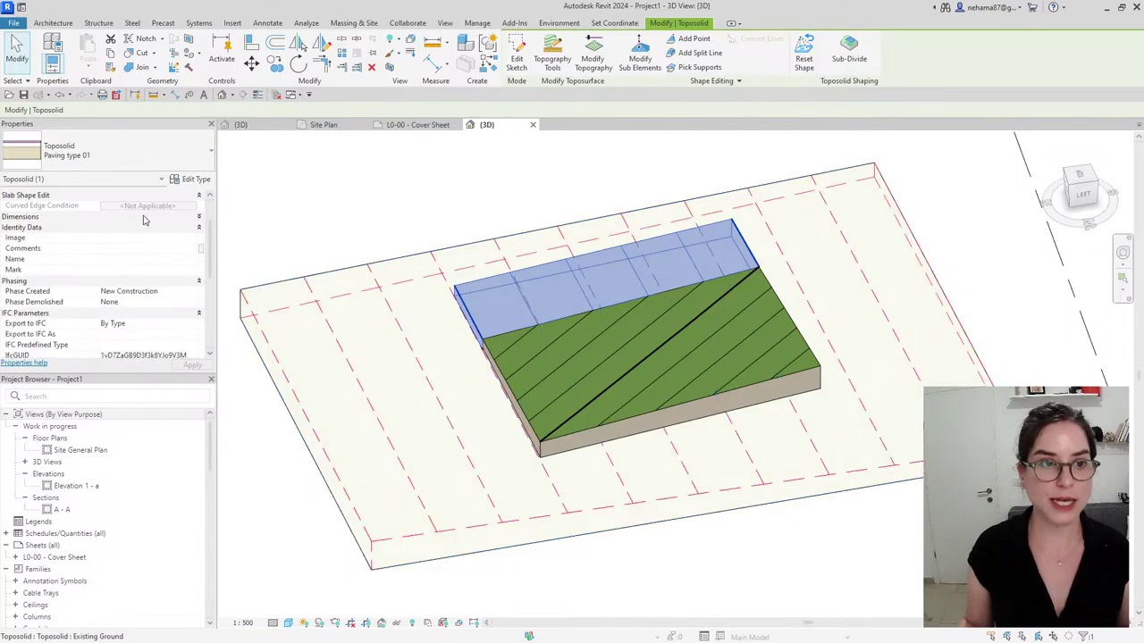
click(143, 220)
scroll(266, 324, down, 1)
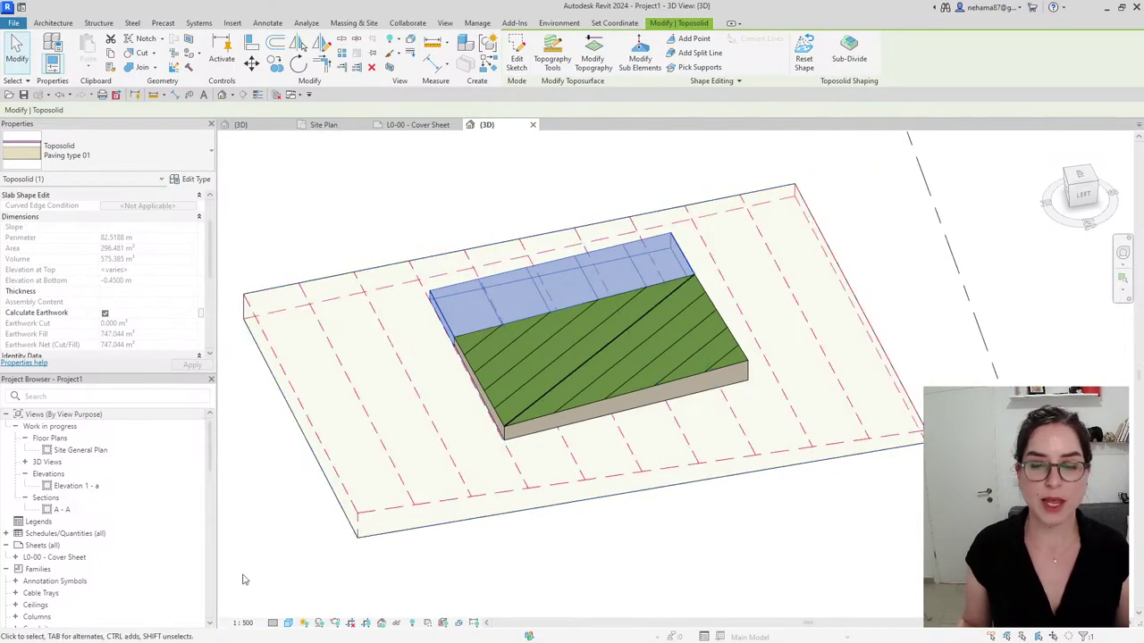
Reselect the Gardening & Soil toposolid to review its cut/fill while orbiting the site
click(405, 574)
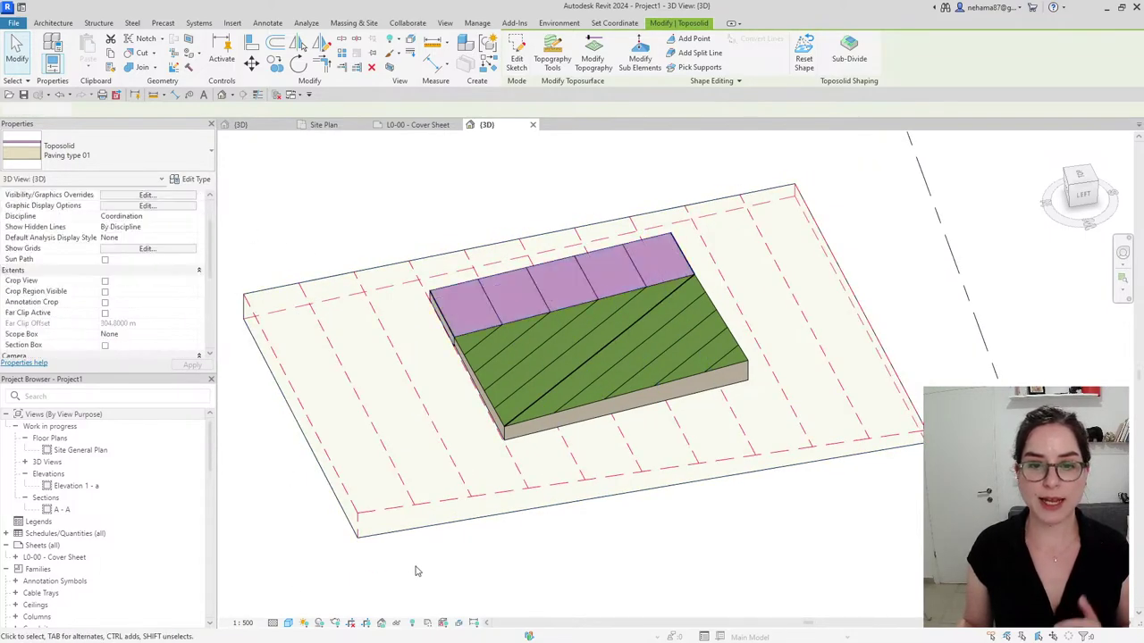
click(595, 382)
scroll(126, 239, down, 3)
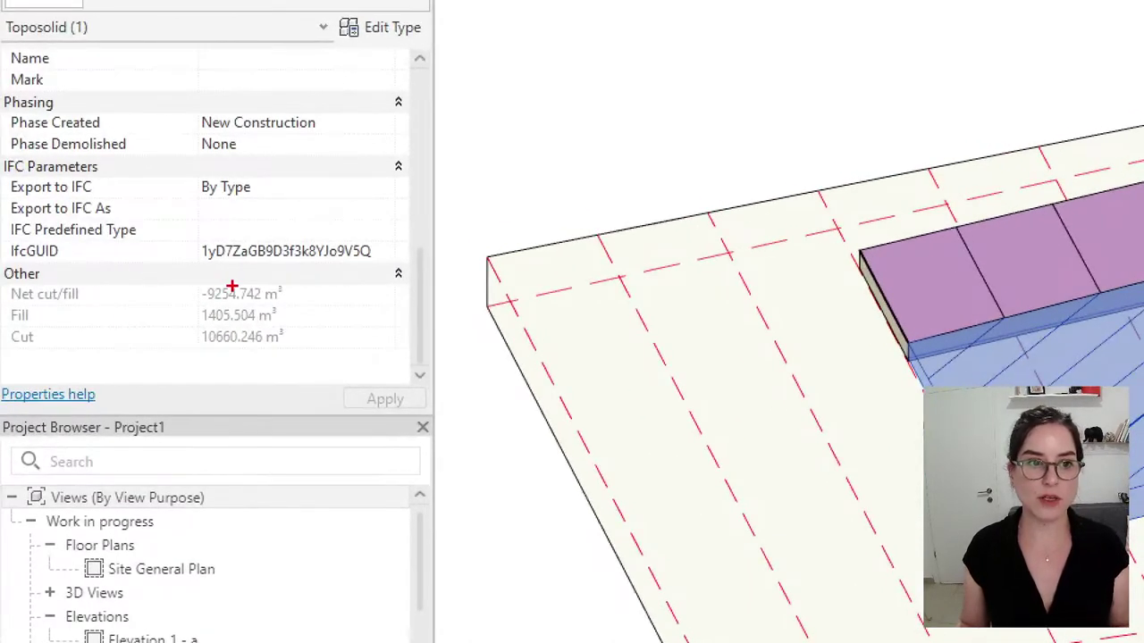
drag(277, 344, 361, 386)
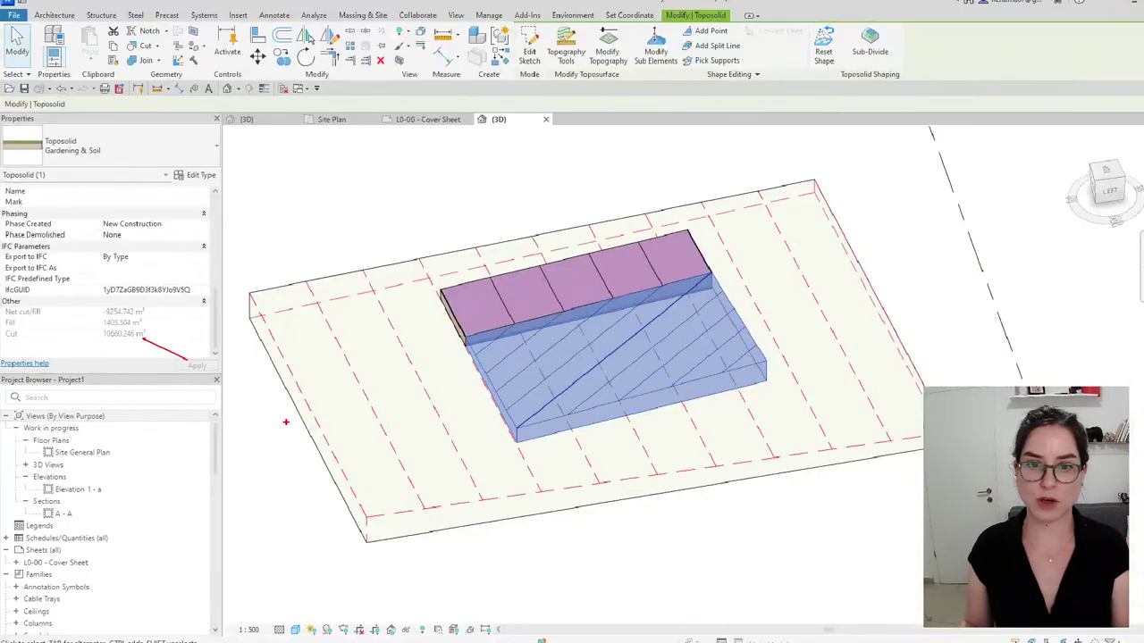
shift+middle_drag(568, 490, 503, 294)
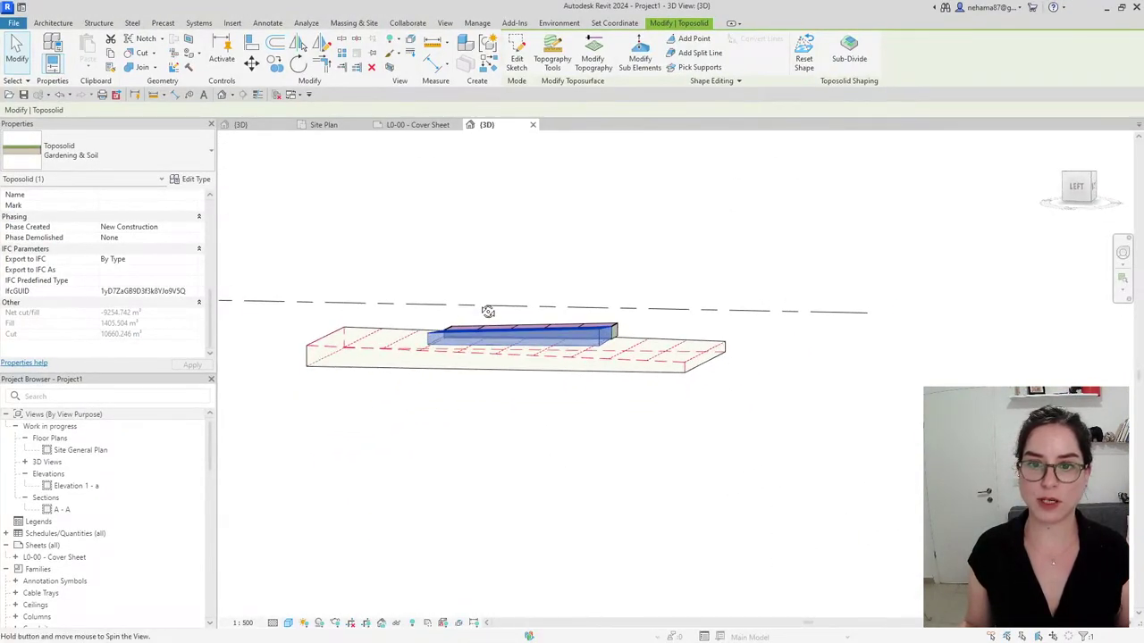
scroll(544, 319, up, 4)
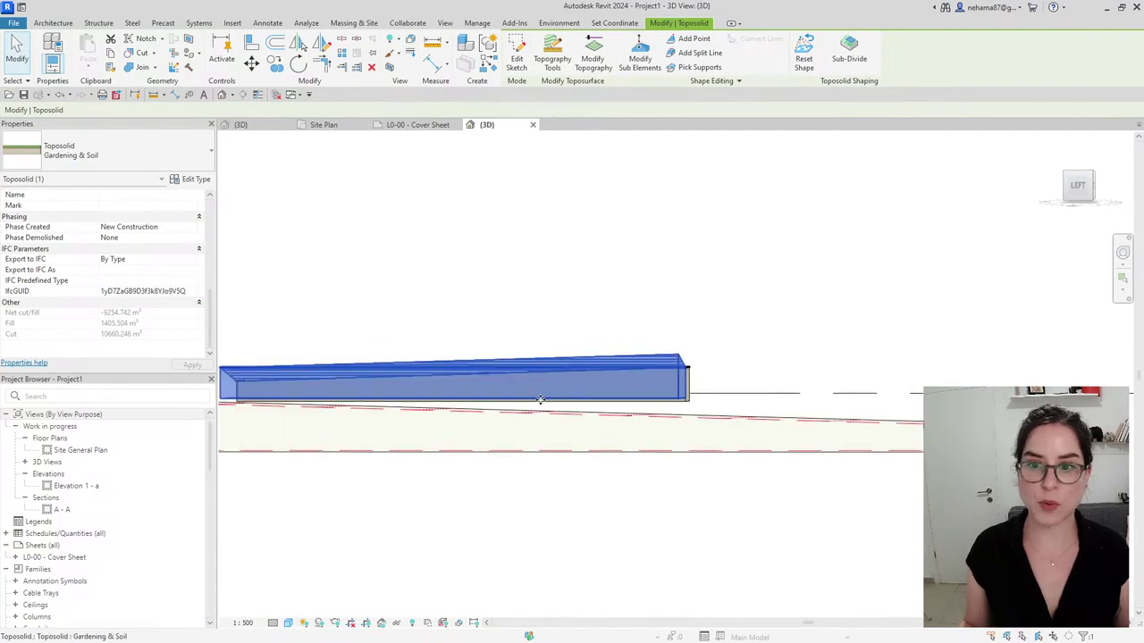
shift+middle_drag(540, 400, 616, 425)
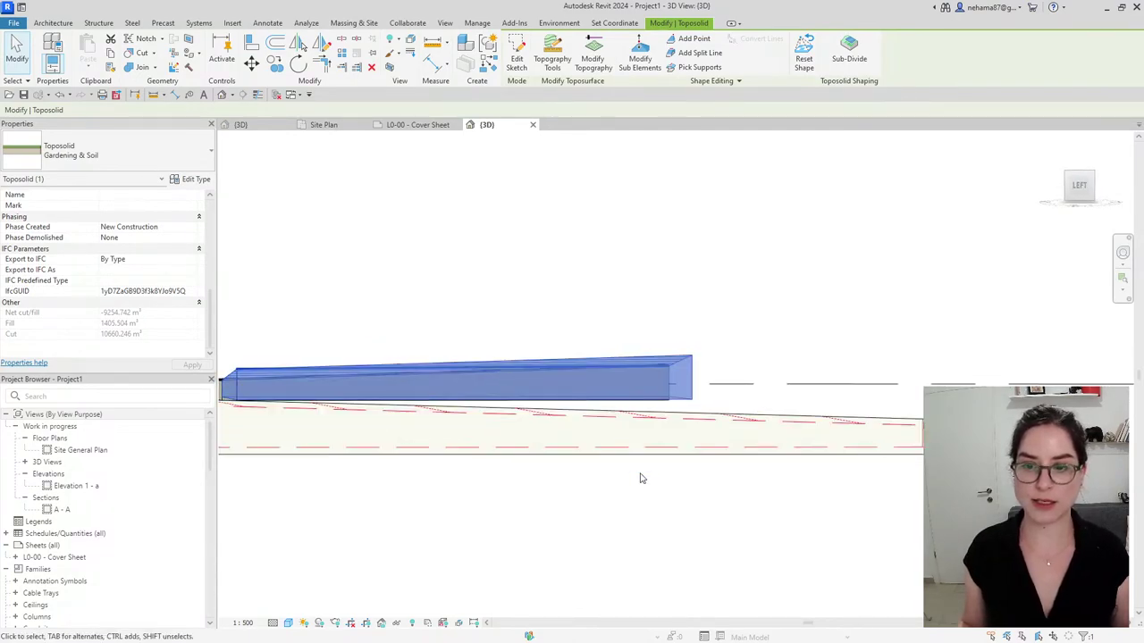
scroll(640, 478, down, 3)
shift+middle_drag(626, 498, 572, 576)
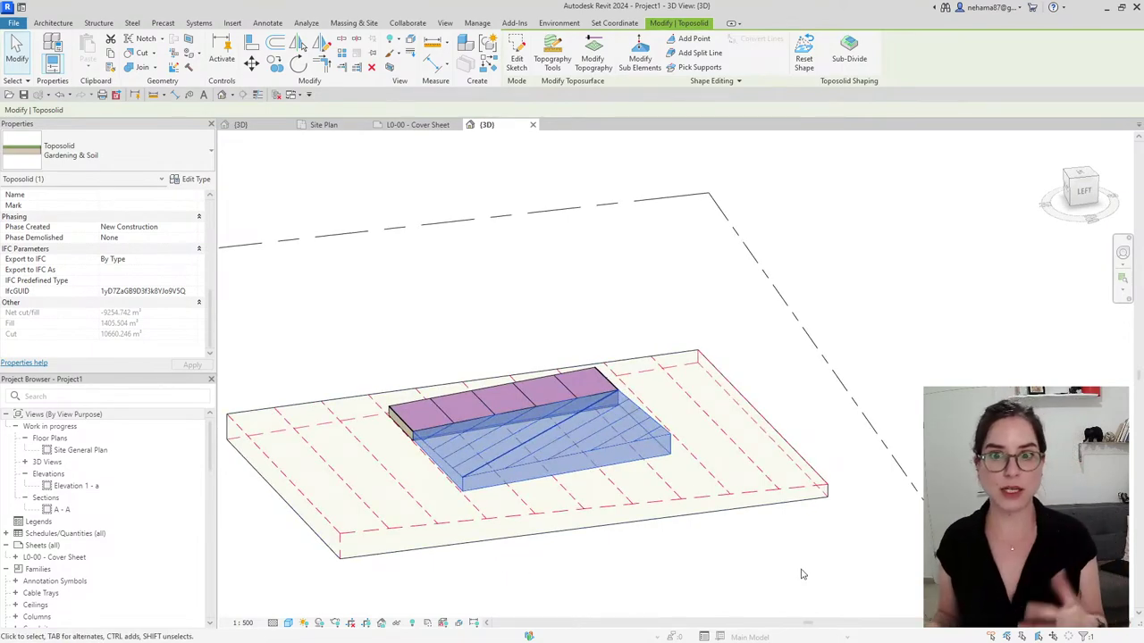
scroll(179, 346, up, 5)
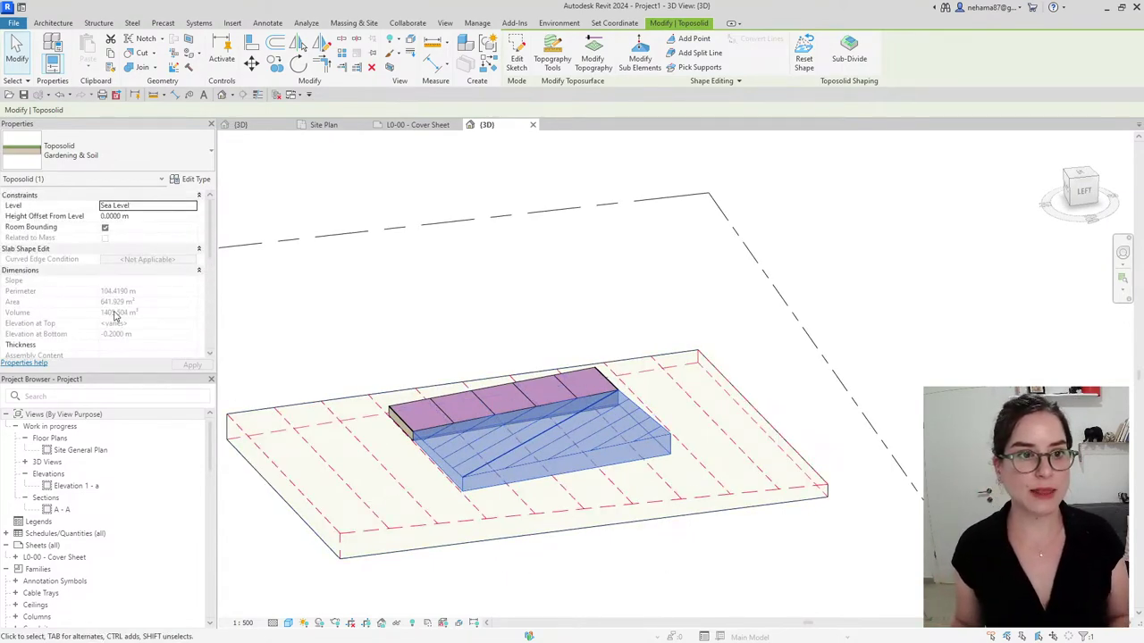
scroll(114, 315, down, 3)
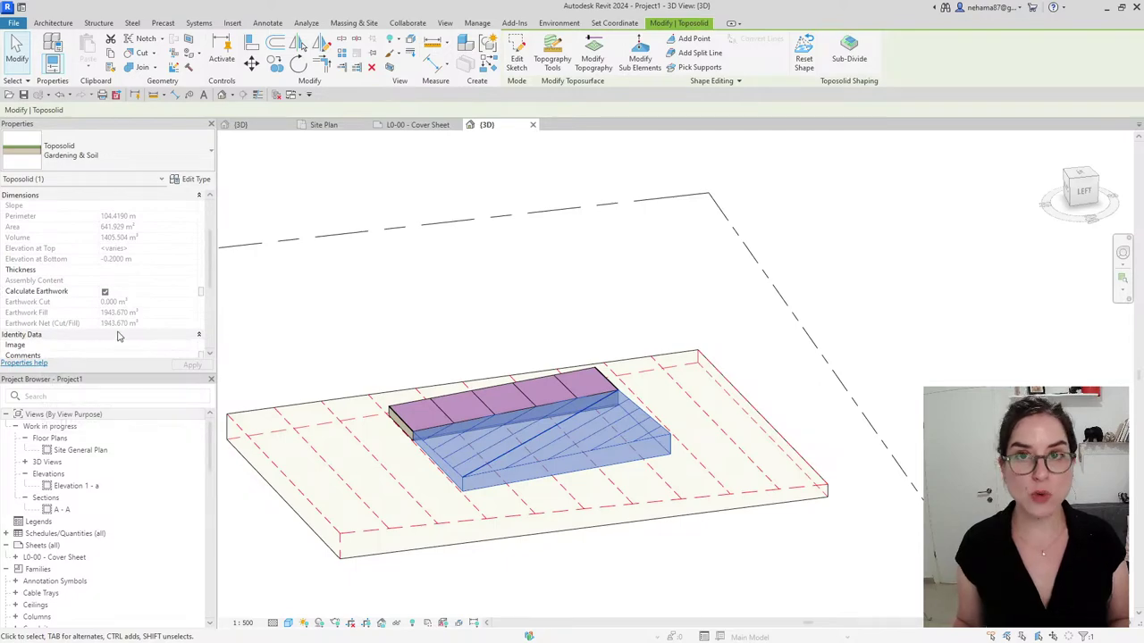
Select the purple Paving type 01 toposolid and switch to the Massing & Site tools
click(440, 408)
shift+middle_drag(613, 296, 640, 375)
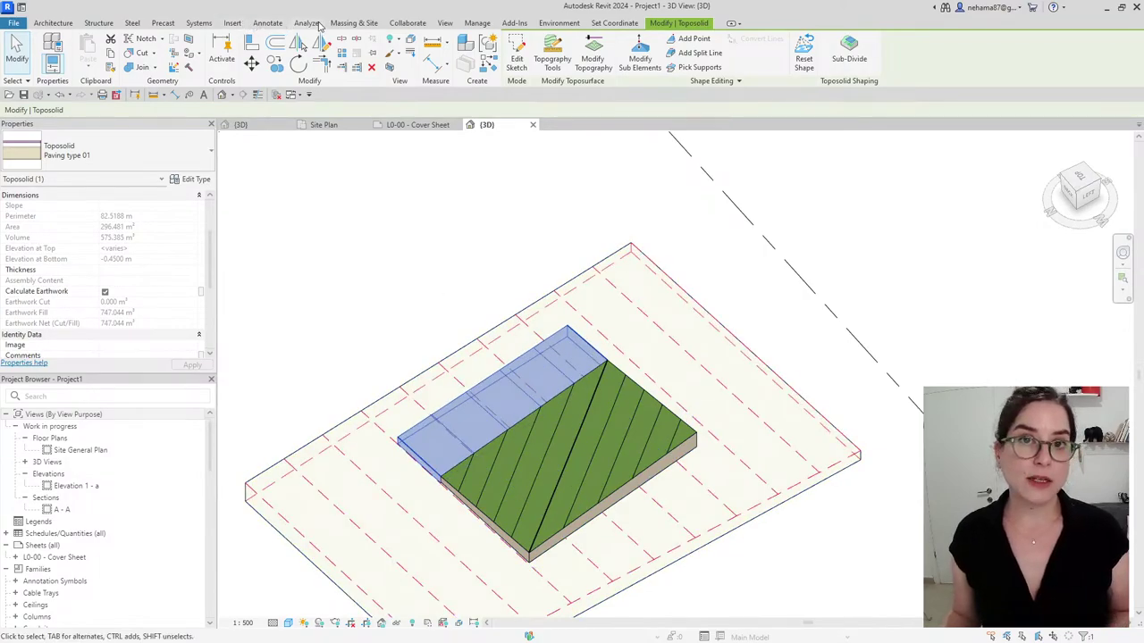
click(354, 22)
Sketch a 5 m radius circular toposolid beside the paving and raise its points into a cylinder
click(388, 68)
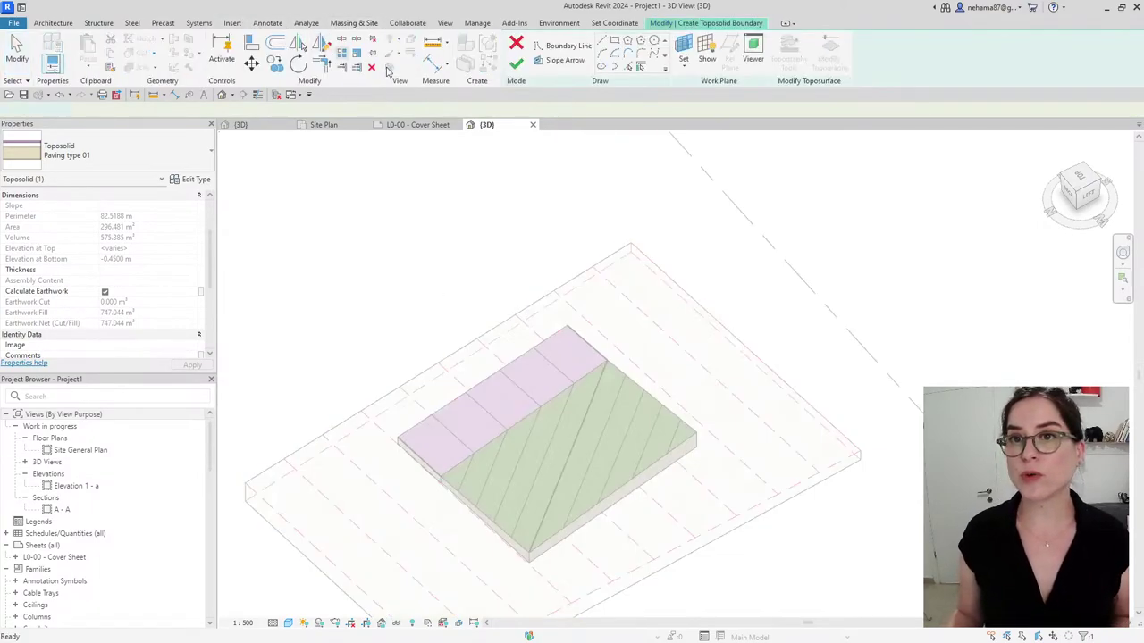
click(653, 40)
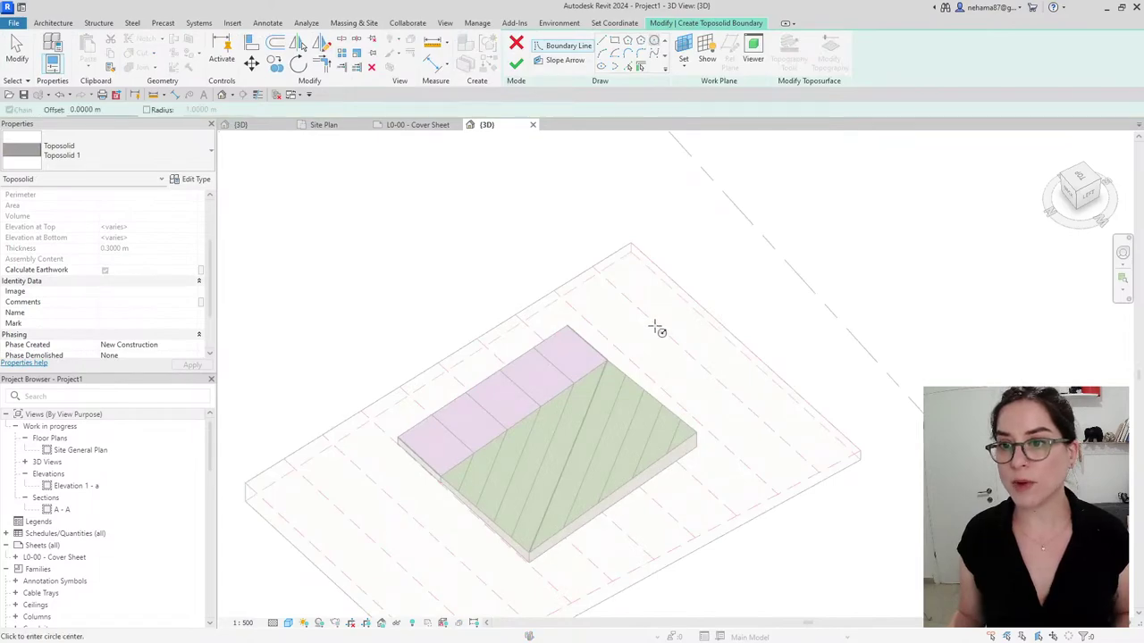
click(640, 325)
click(673, 327)
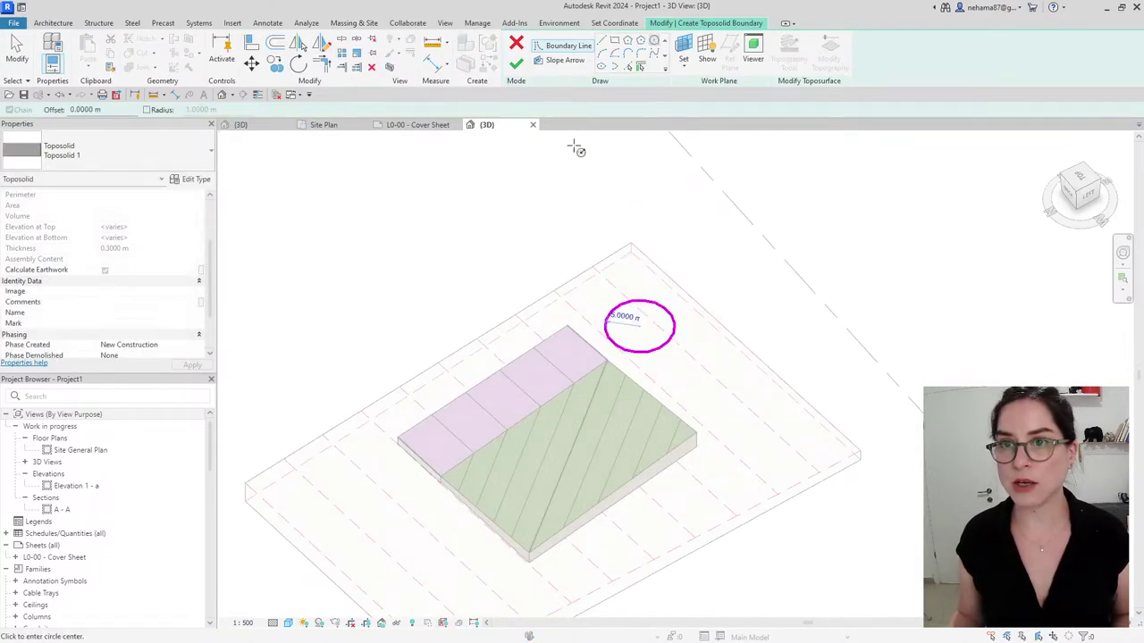
click(517, 64)
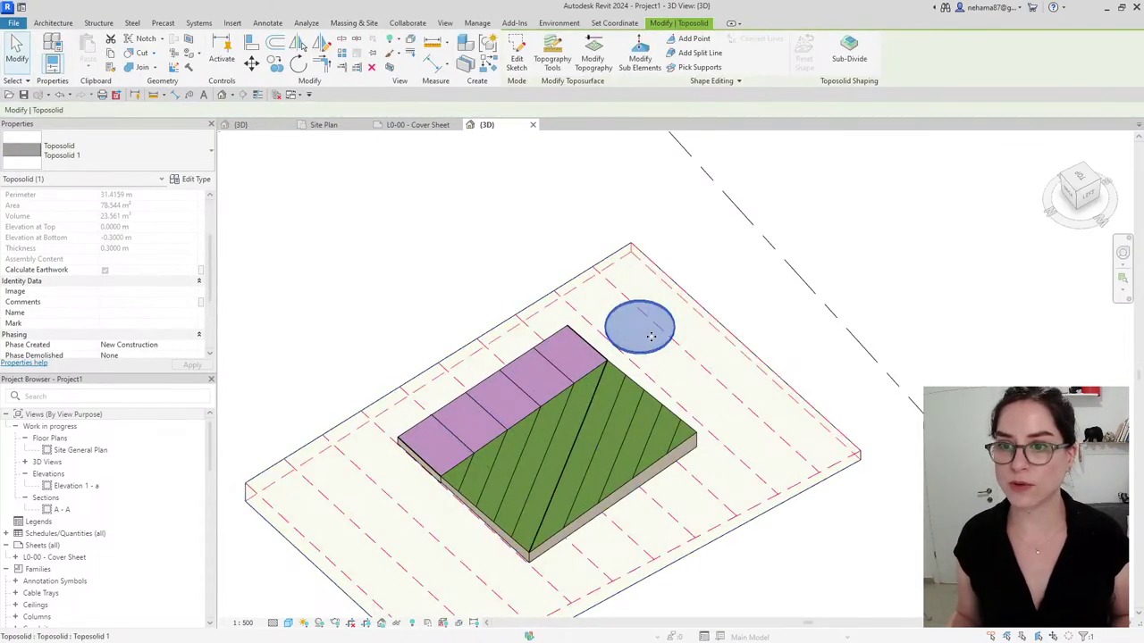
click(640, 56)
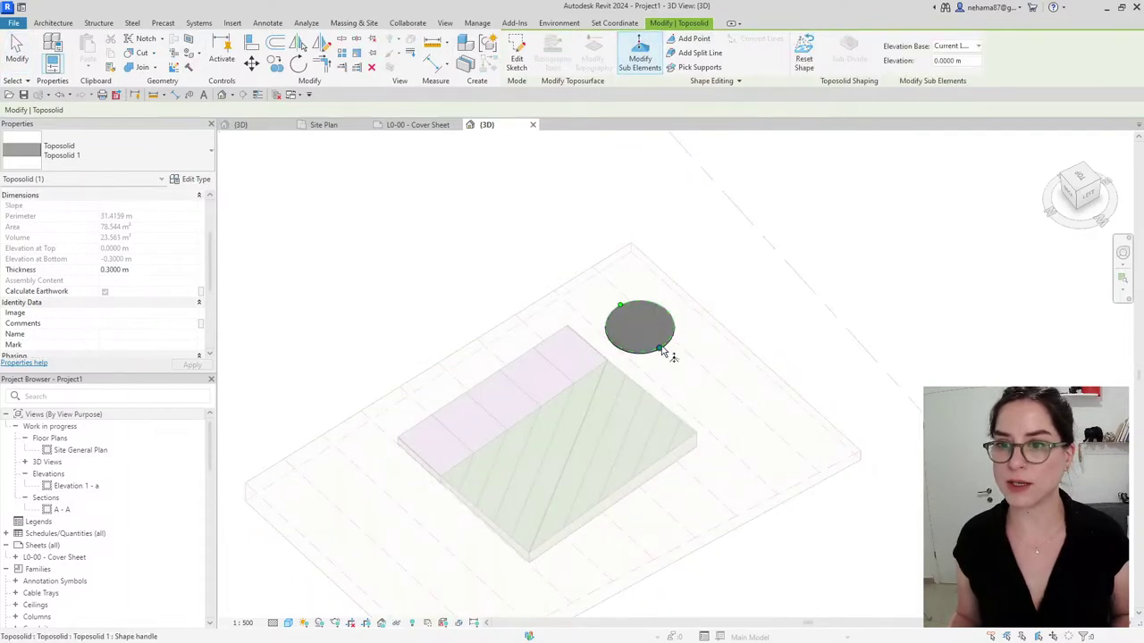
drag(661, 350, 665, 315)
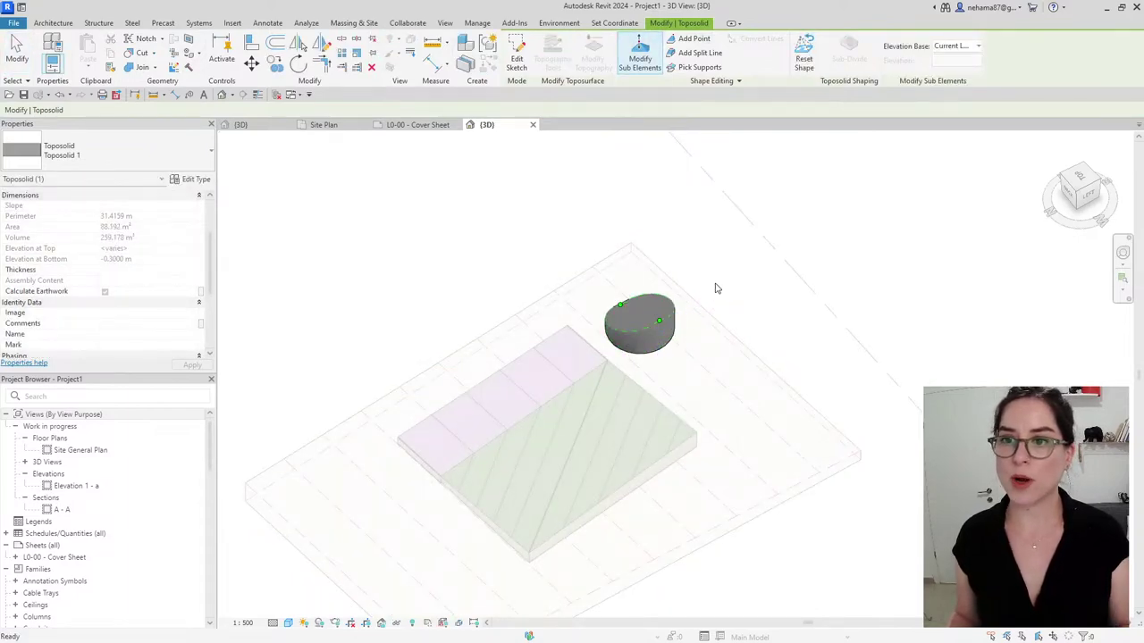
key(Escape)
key(Escape)
Enable Calculate Earthwork on the circular toposolid and compare with Gardening & Soil
click(690, 318)
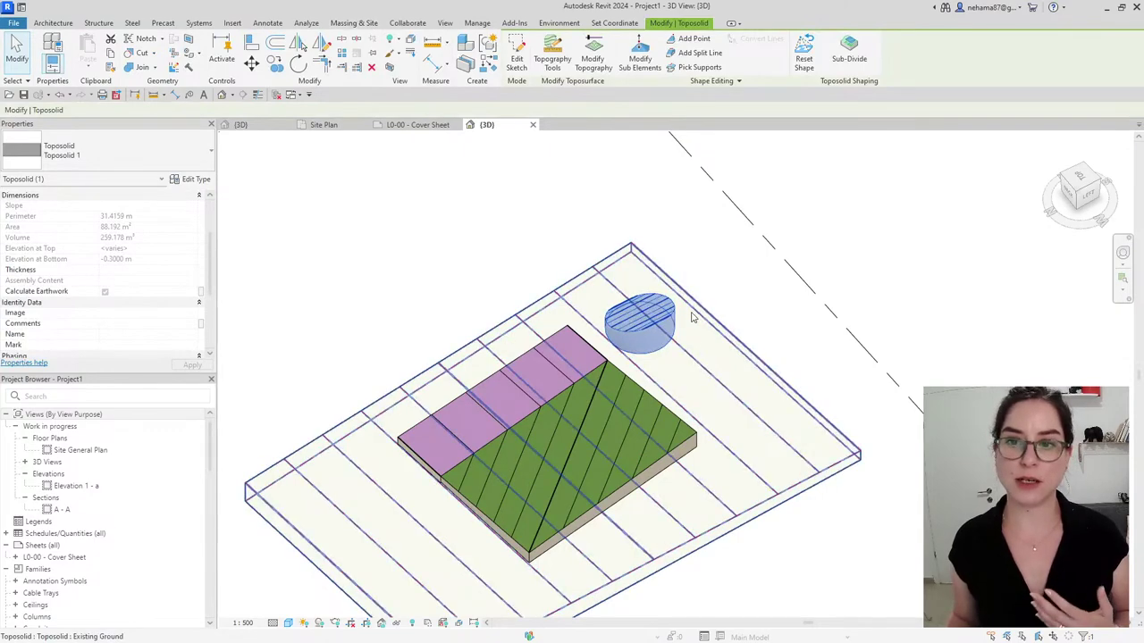
scroll(690, 317, up, 2)
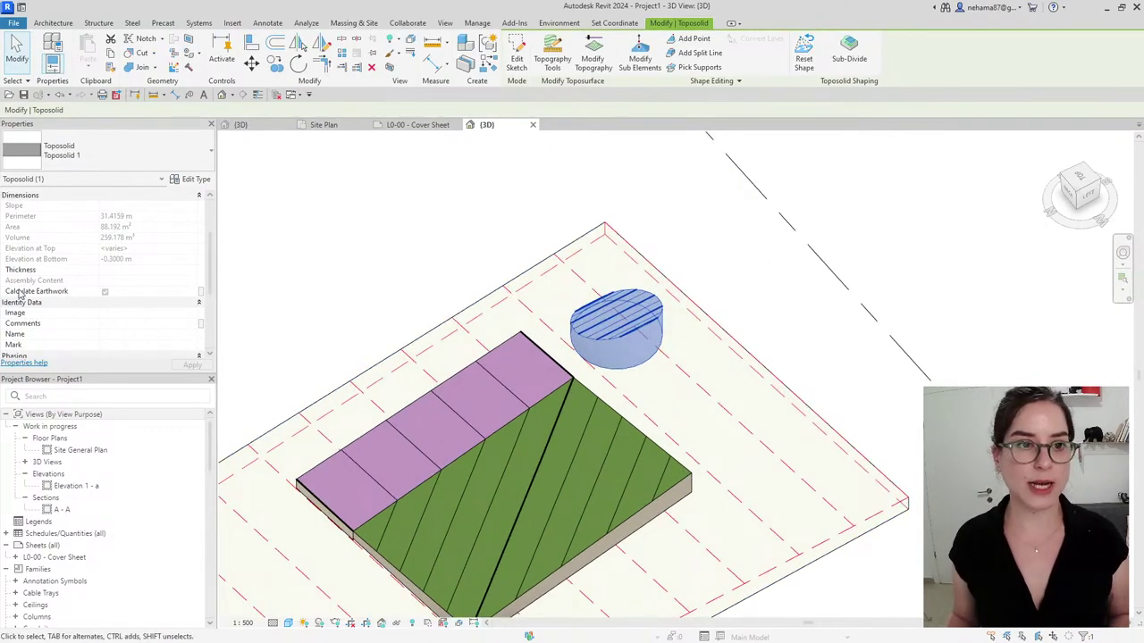
click(104, 291)
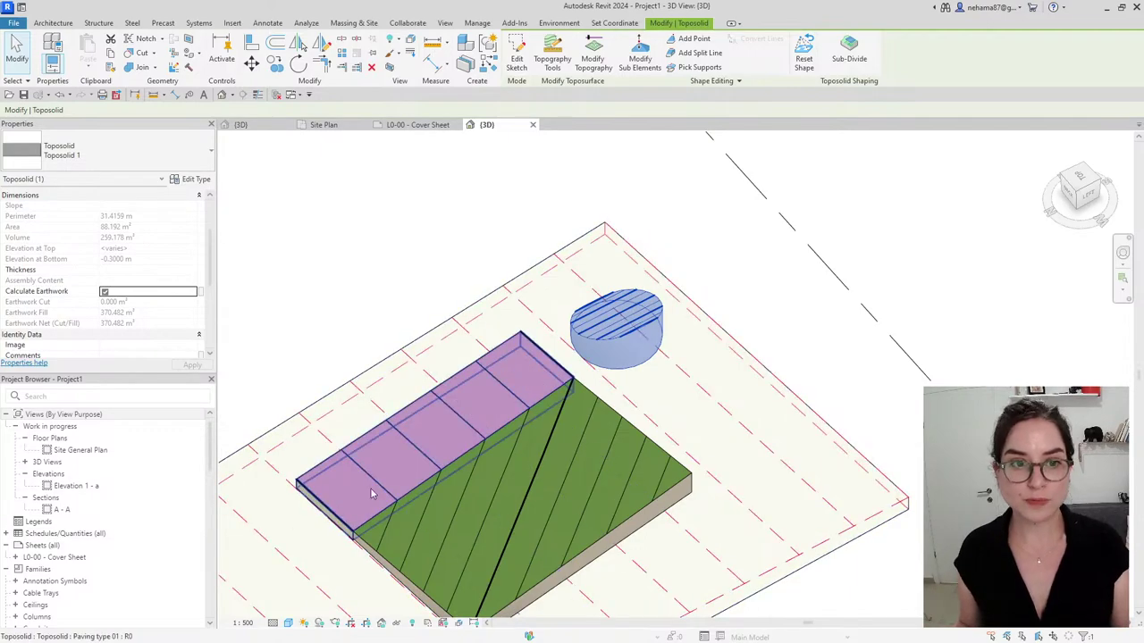
key(Escape)
click(420, 527)
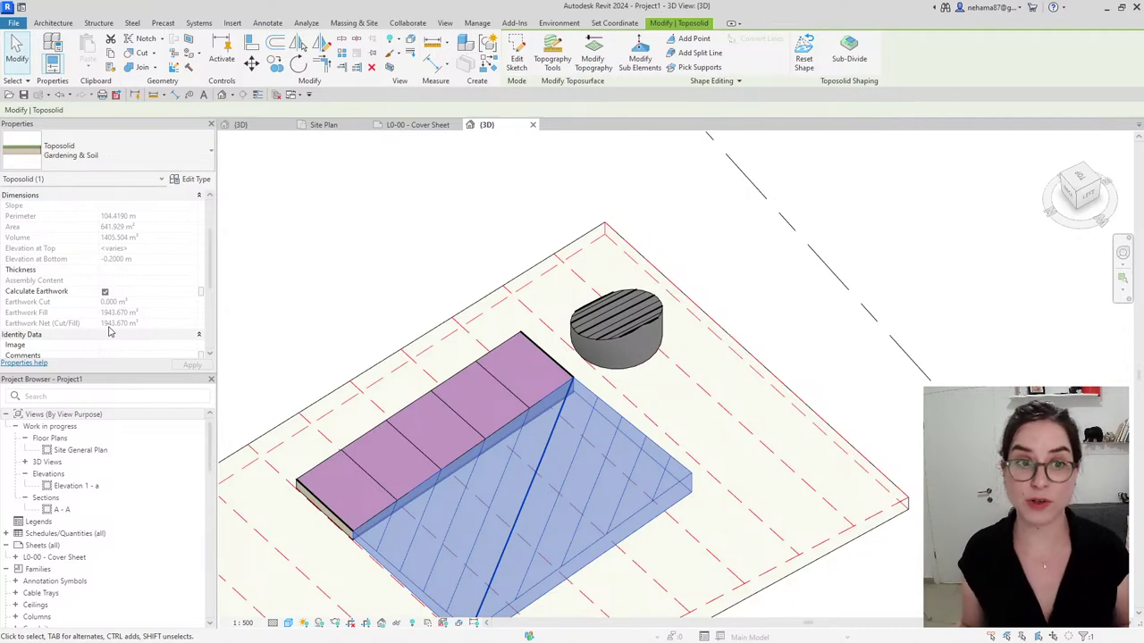
Draw a concrete wall across the green Gardening & Soil toposolid in top-down view
click(55, 23)
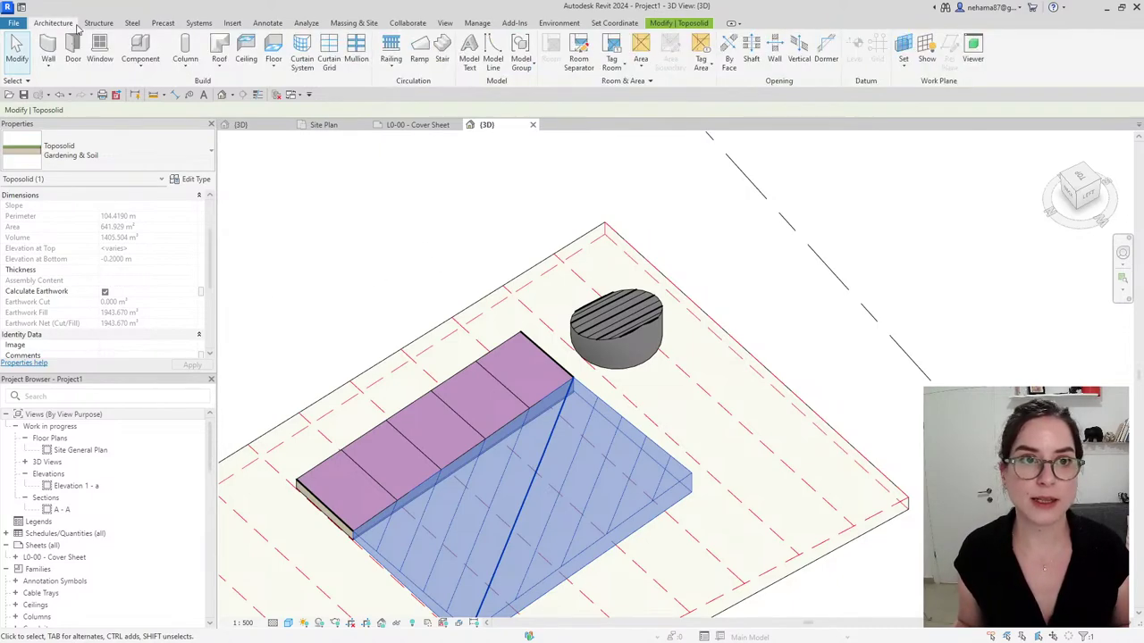
click(75, 52)
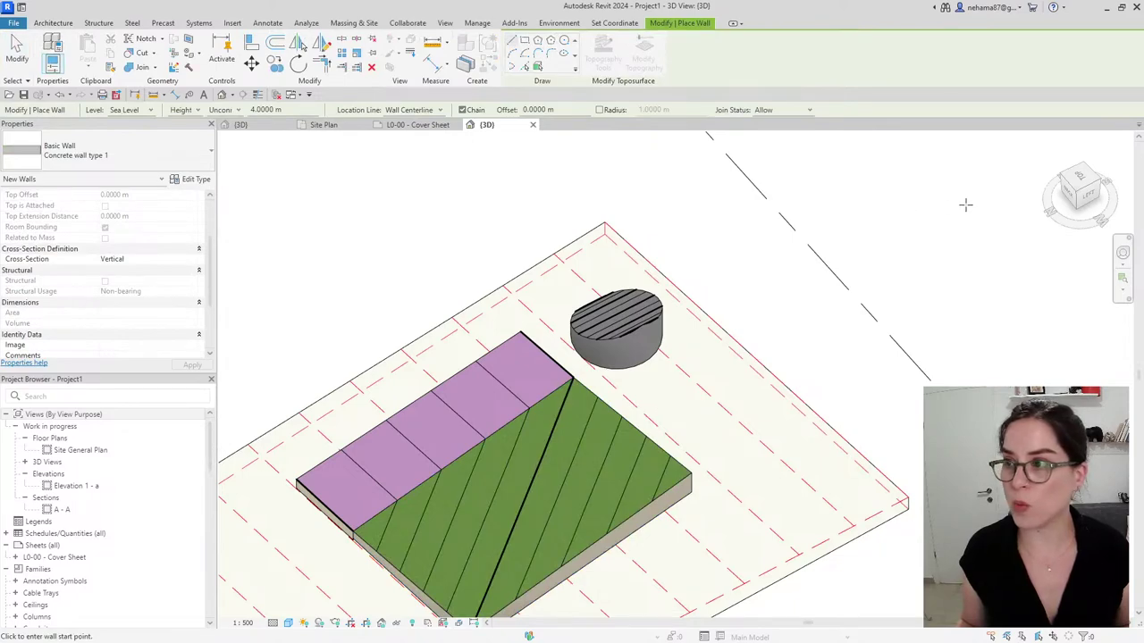
click(1079, 181)
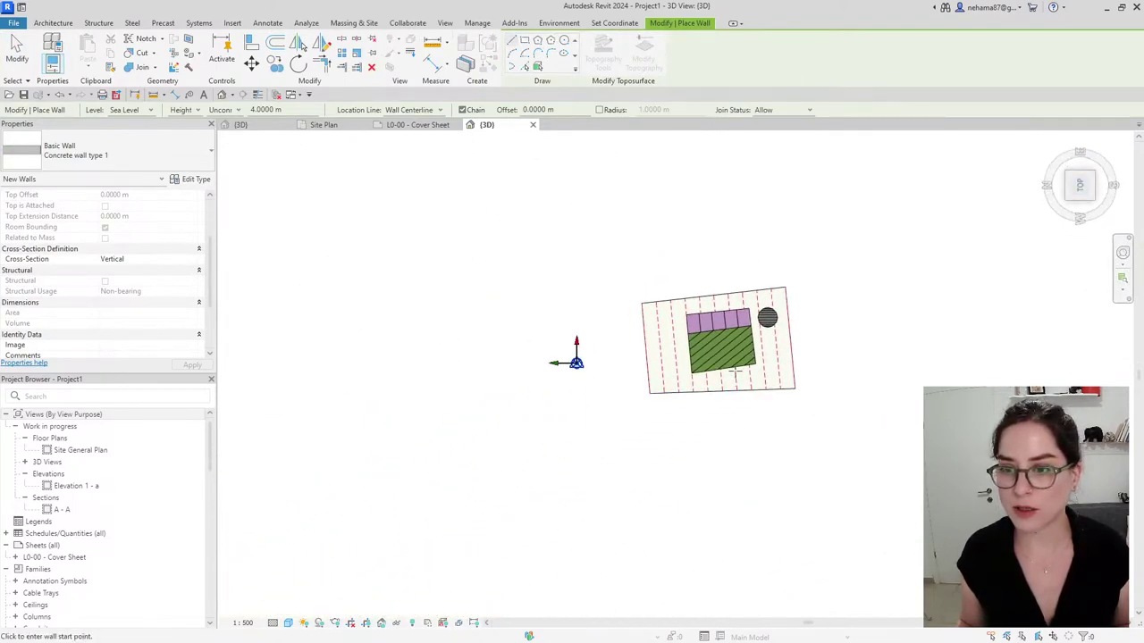
scroll(734, 371, up, 5)
click(693, 274)
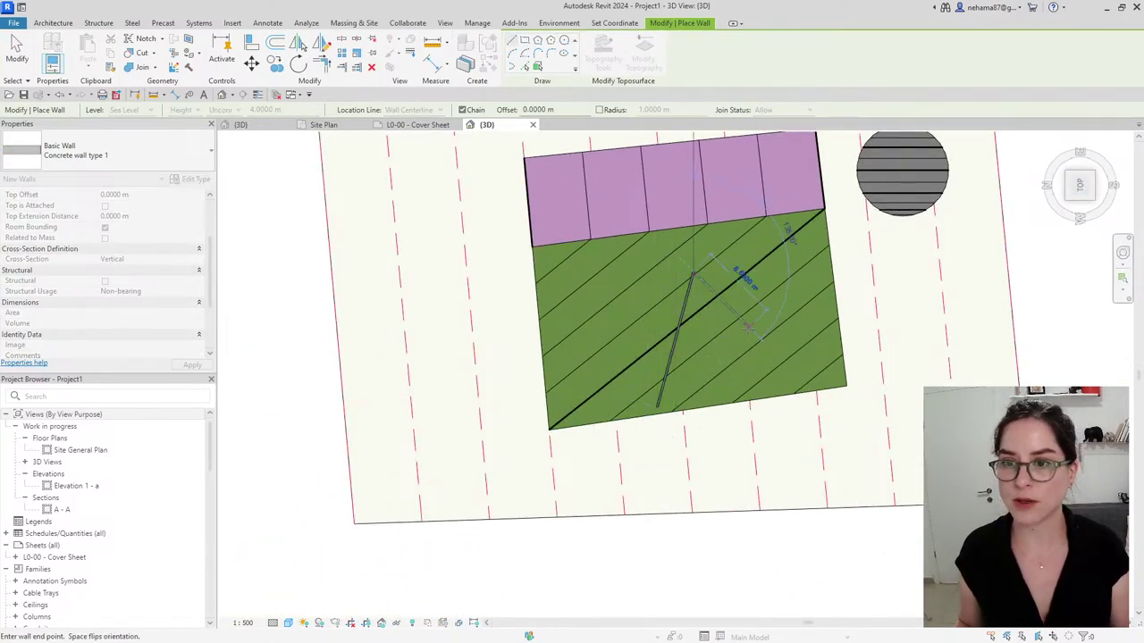
click(662, 407)
key(Escape)
key(Escape)
scroll(724, 411, down, 3)
shift+middle_drag(732, 438, 706, 370)
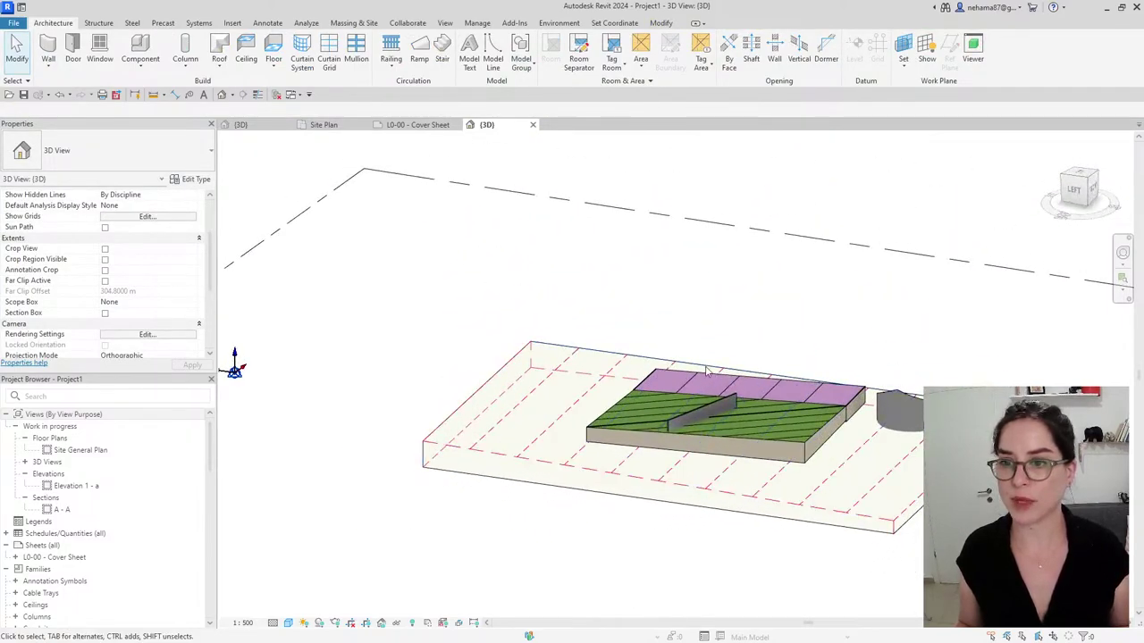
scroll(706, 371, up, 4)
Cut the wall's geometry out of the Gardening & Soil toposolid with Cut Geometry
click(661, 24)
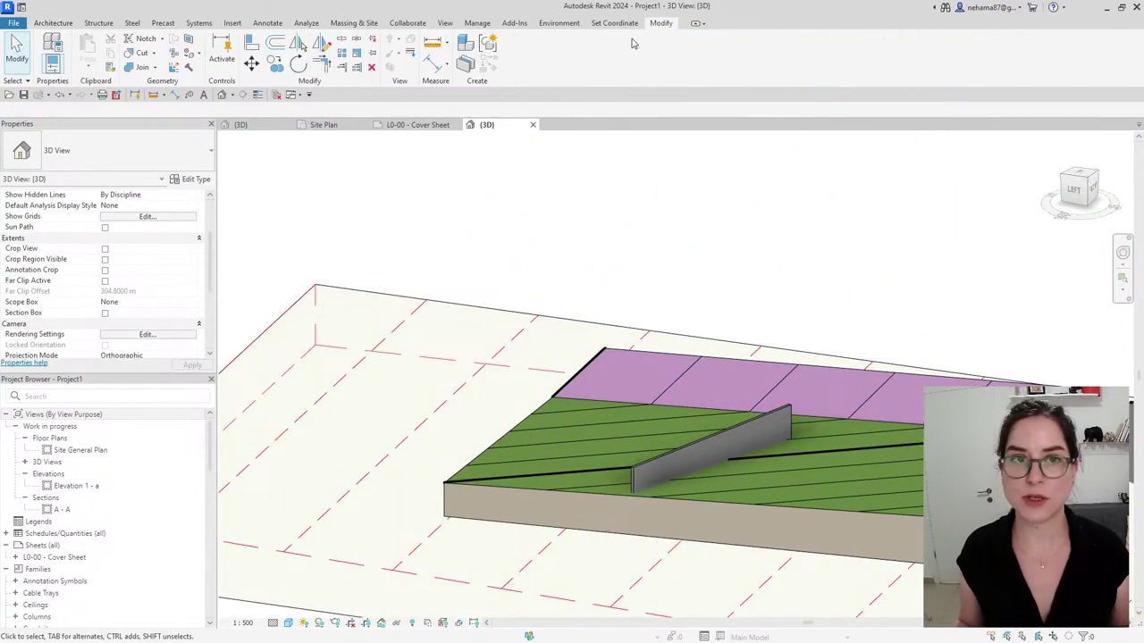
click(139, 53)
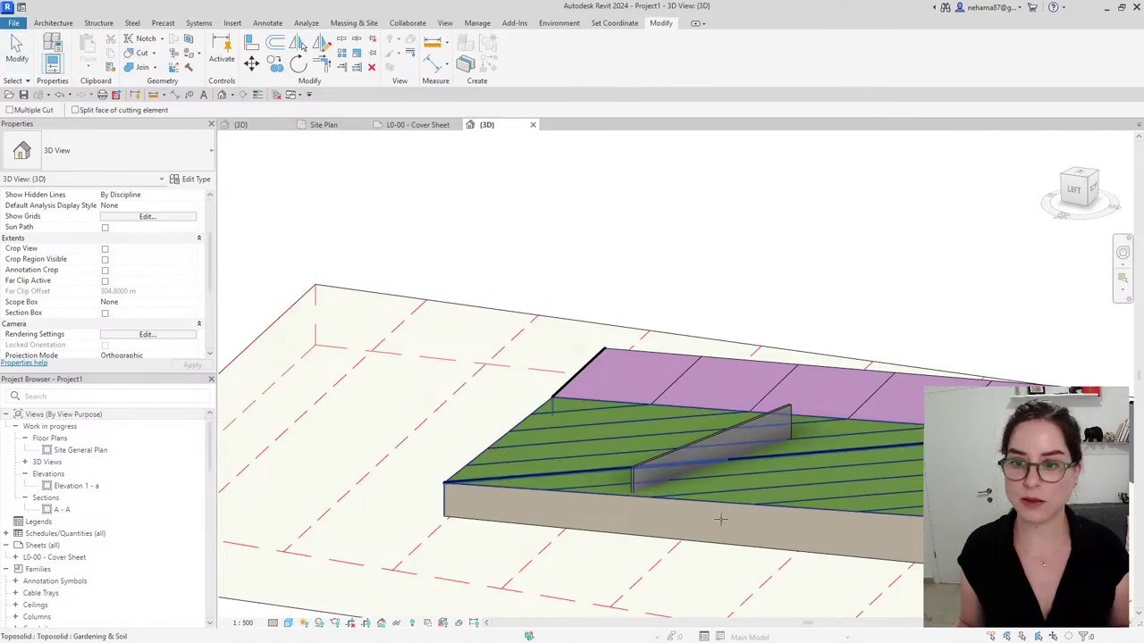
scroll(599, 490, up, 4)
click(674, 447)
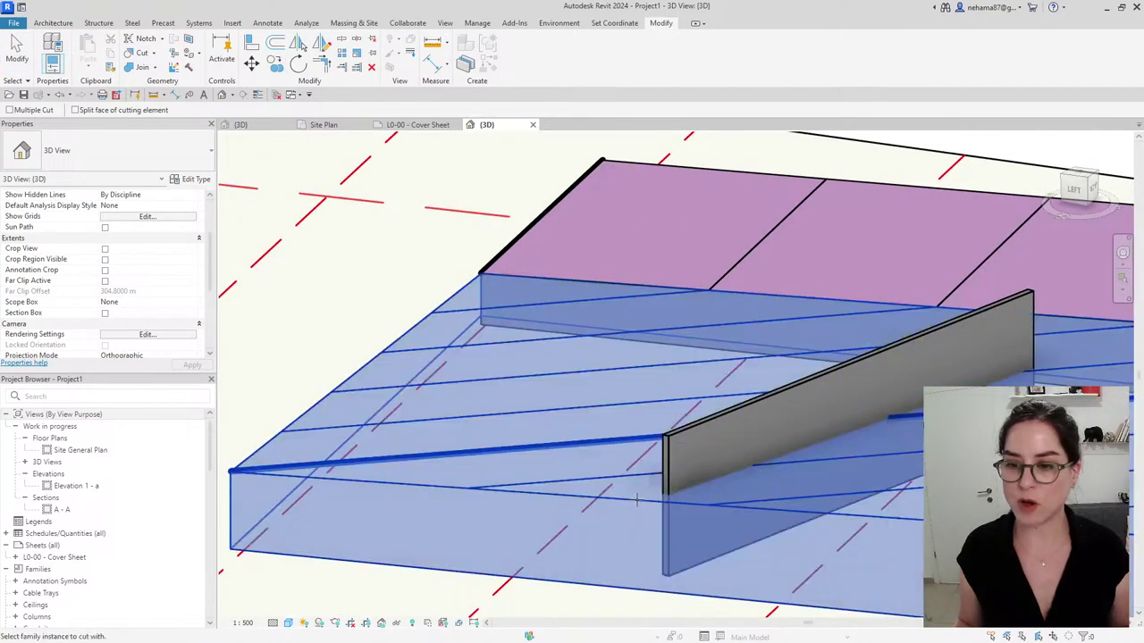
click(687, 447)
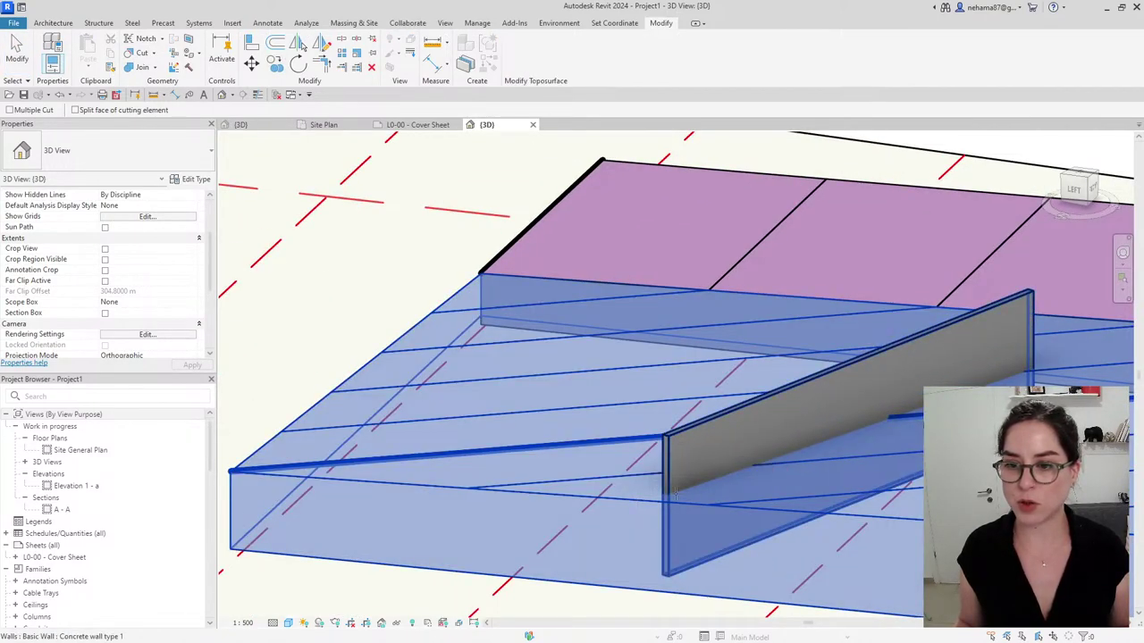
key(Escape)
click(595, 500)
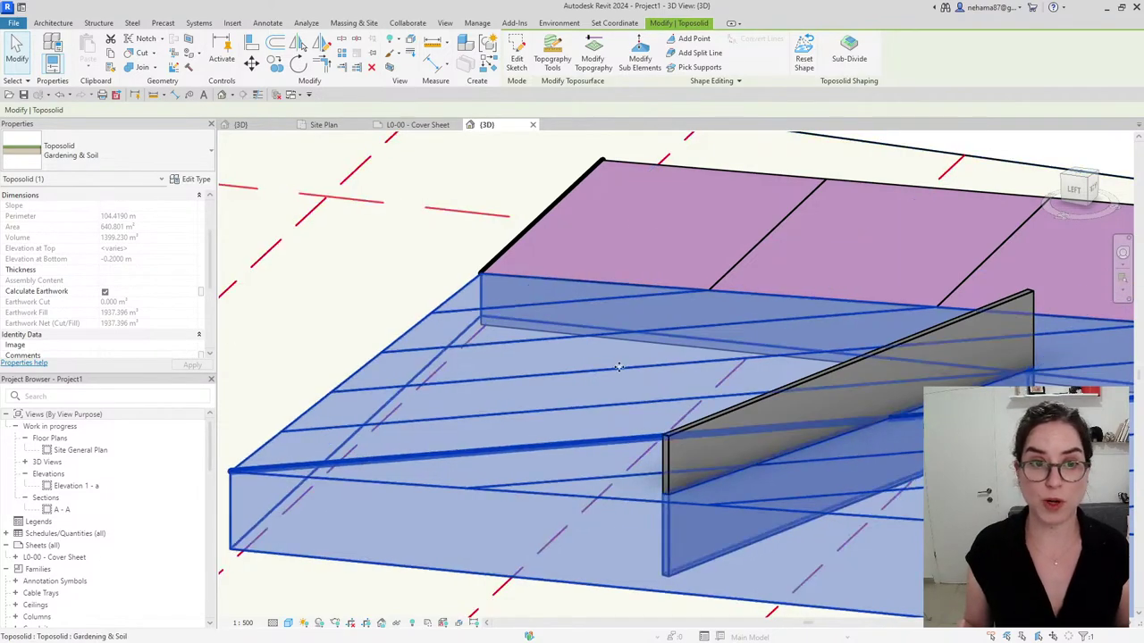
Delete the concrete wall and orbit around the remaining toposolid pad
click(730, 439)
key(Delete)
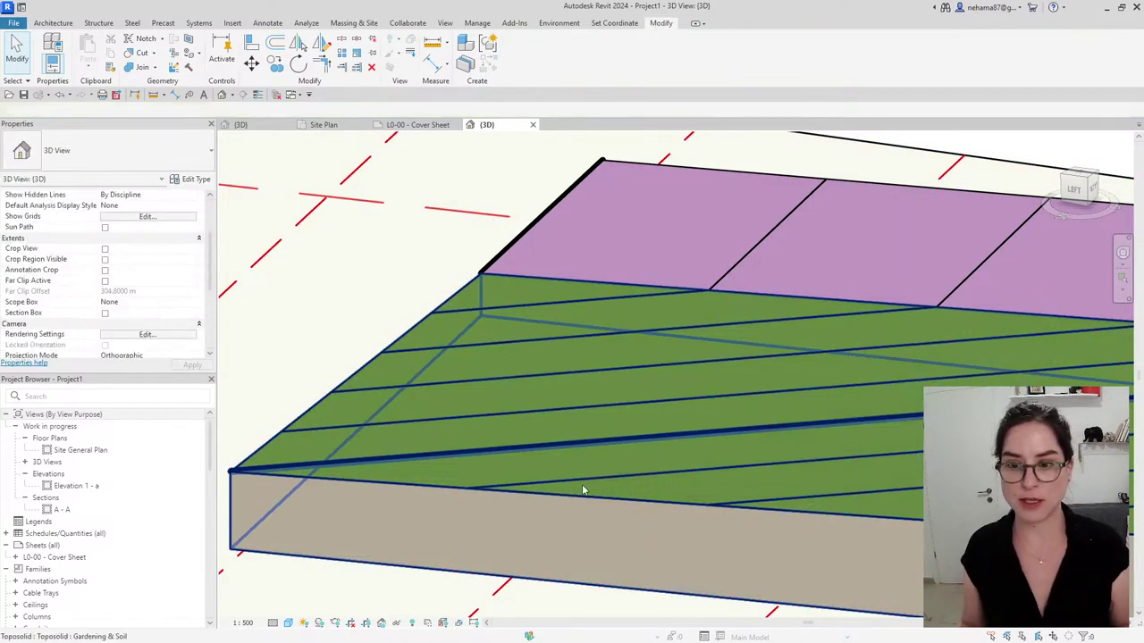
click(583, 486)
scroll(366, 308, down, 8)
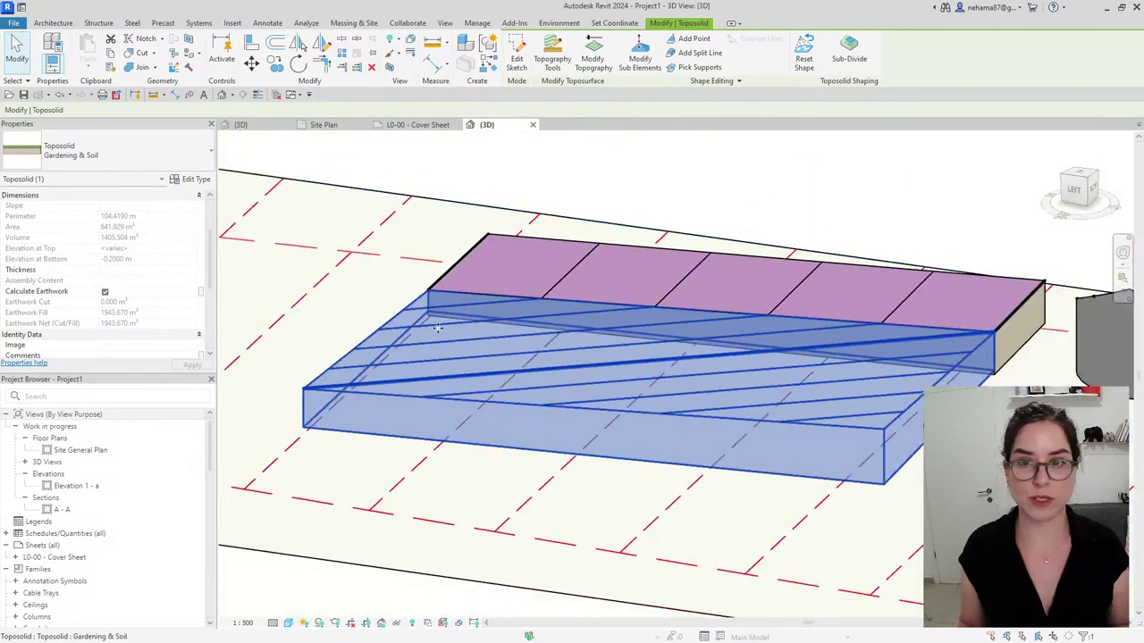
shift+middle_drag(500, 501, 655, 493)
scroll(655, 492, up, 5)
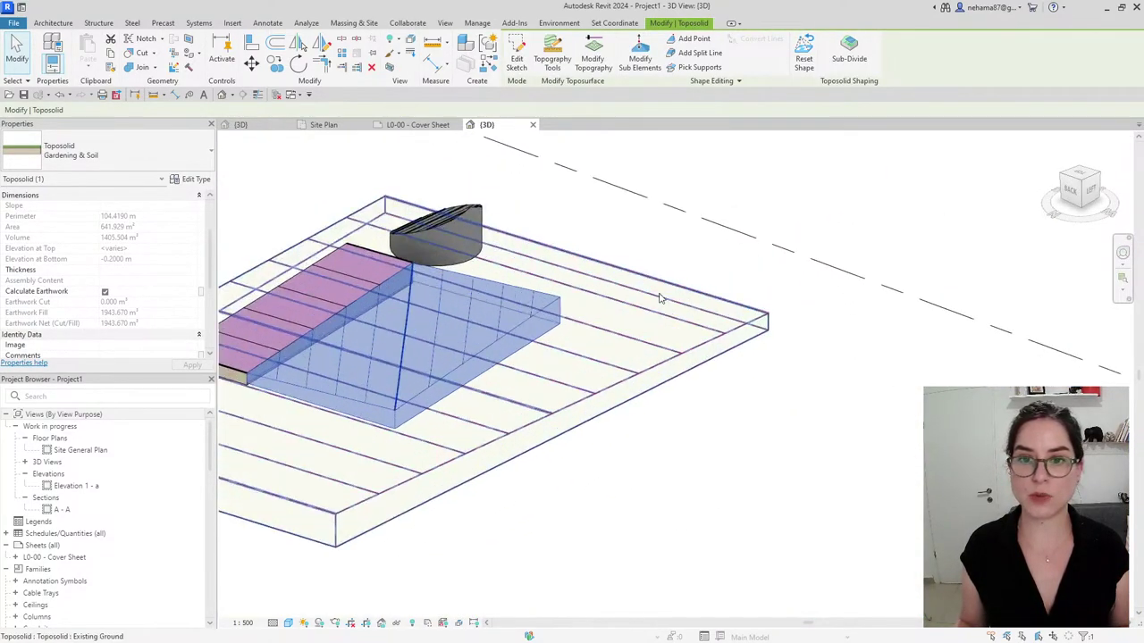
middle_drag(703, 309, 966, 368)
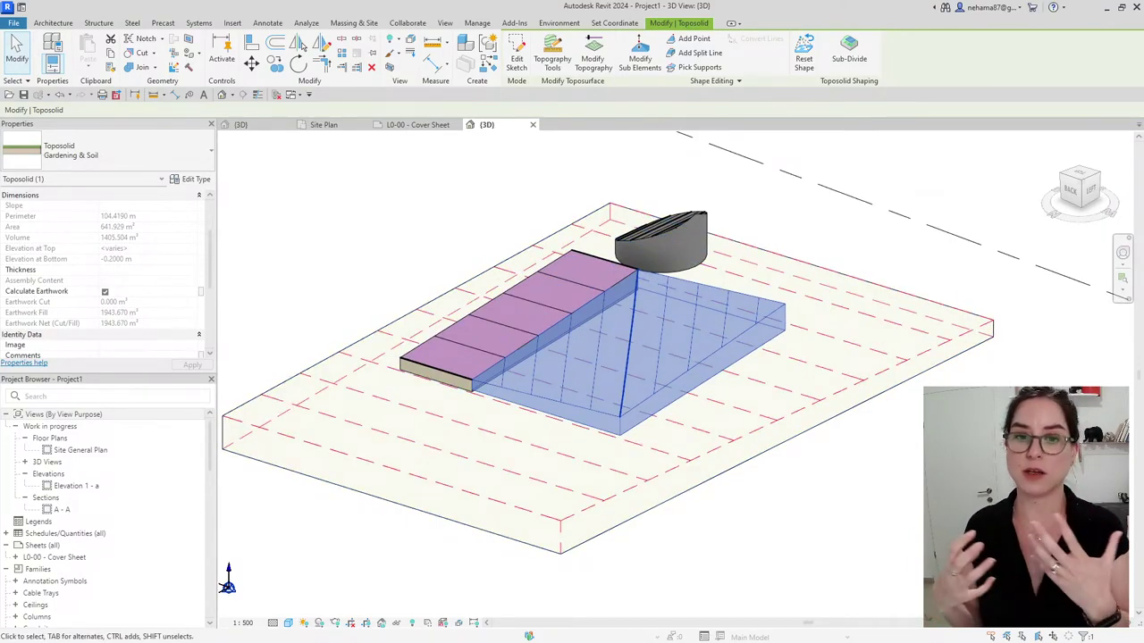
shift+middle_drag(906, 394, 857, 488)
scroll(846, 351, up, 3)
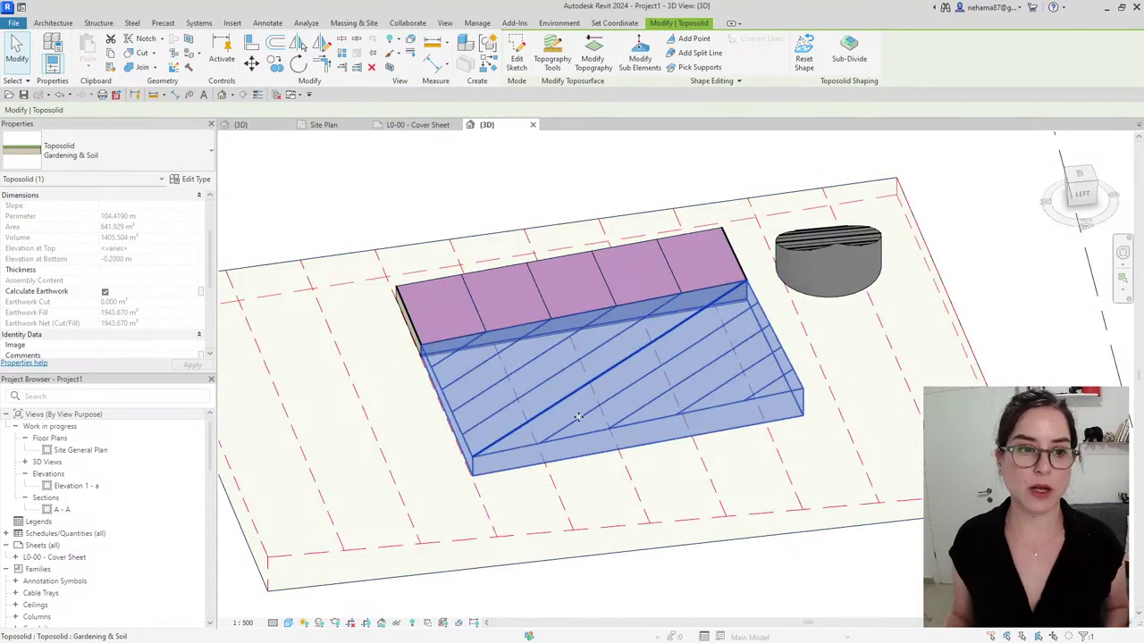
click(732, 595)
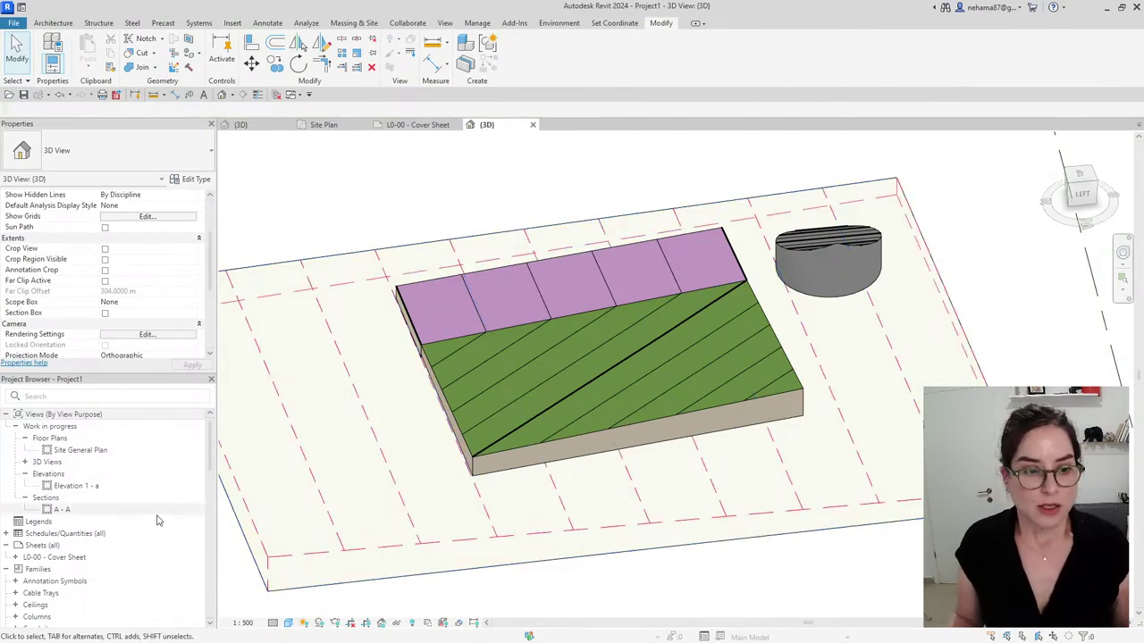
Start a new schedule with the Toposolid category from Schedules/Quantities
right_click(88, 534)
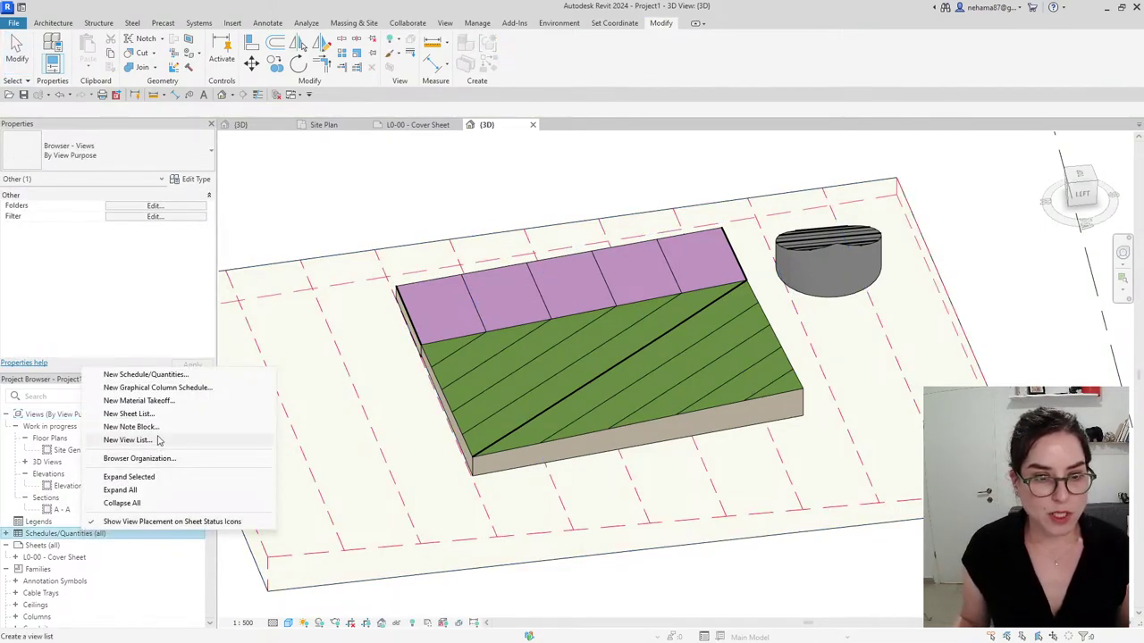
click(143, 374)
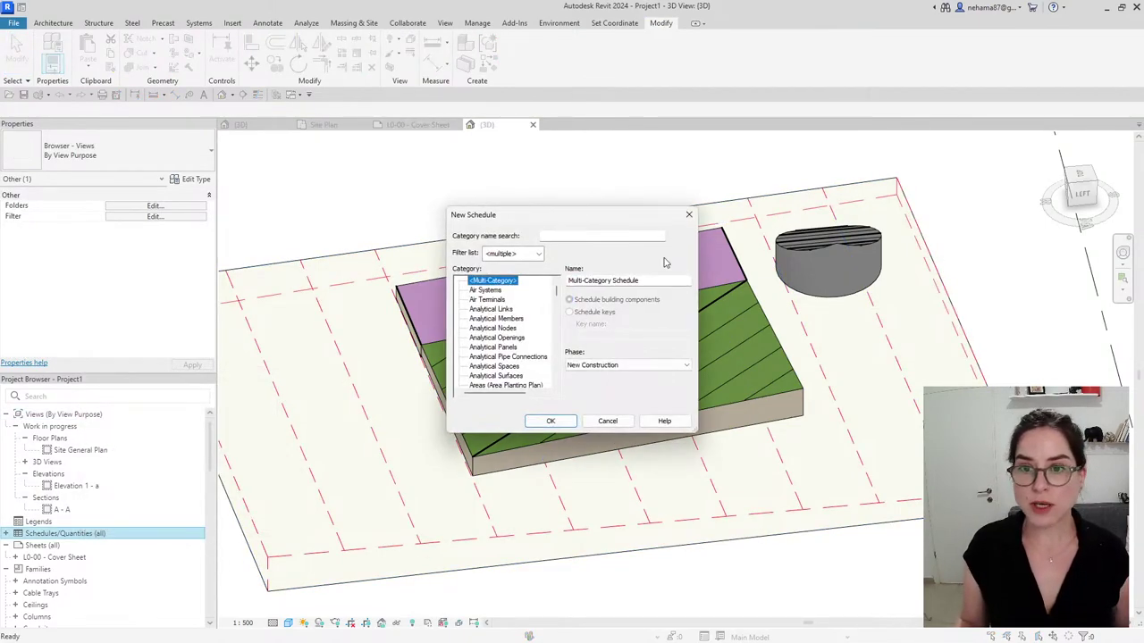
drag(554, 295, 555, 379)
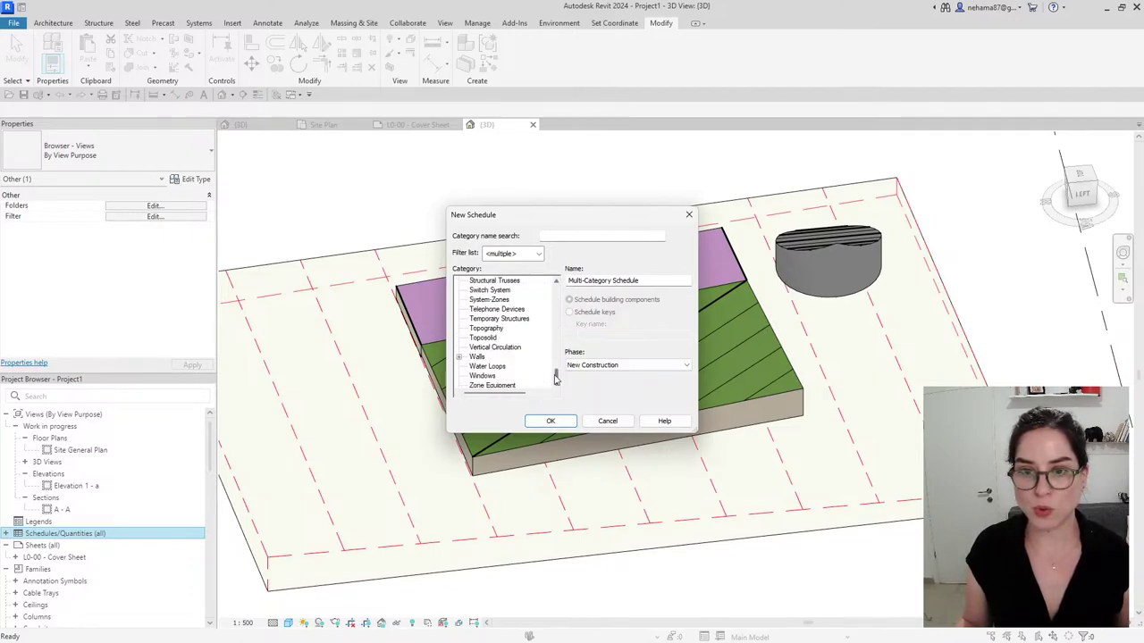
click(483, 338)
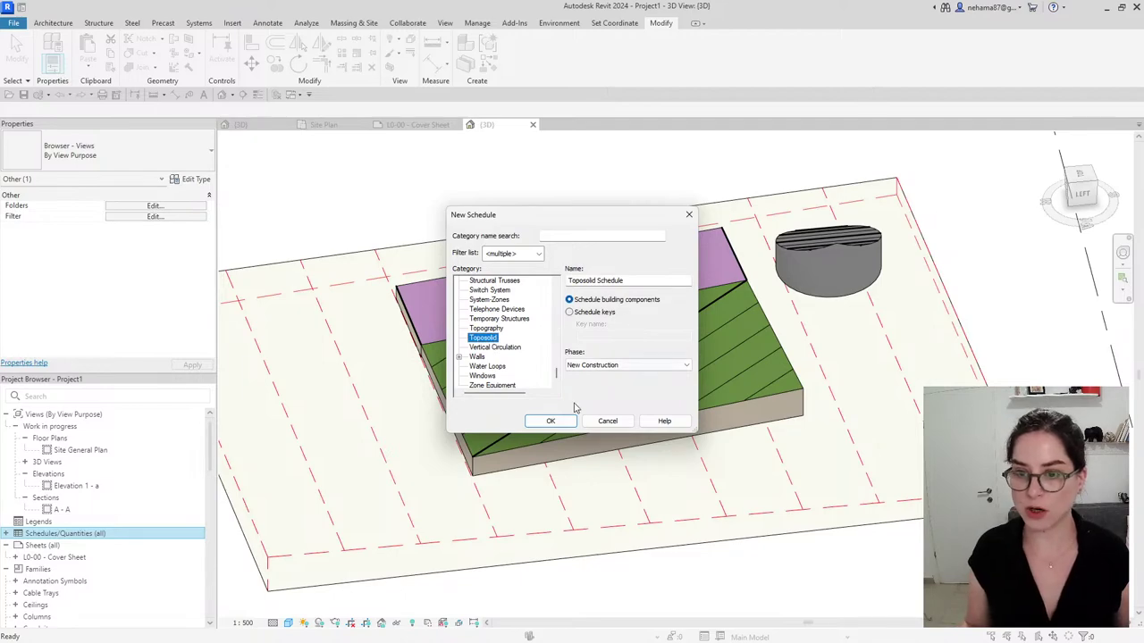
click(550, 421)
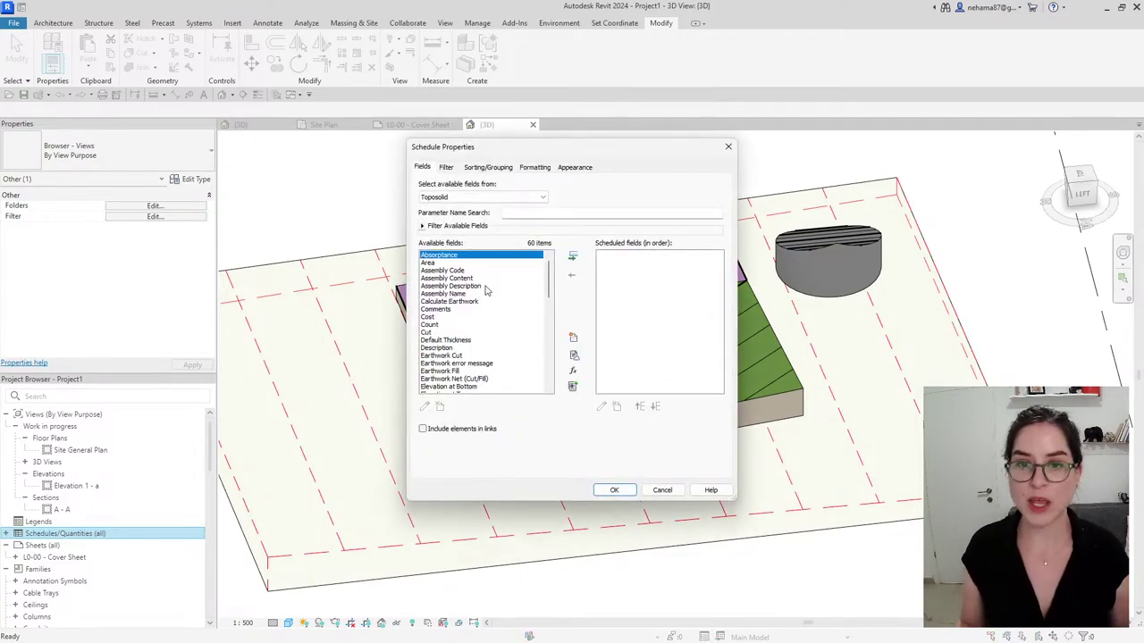
Add the Earthwork Cut, Earthwork Fill and Earthwork Net (Cut/Fill) fields and generate the schedule
scroll(473, 322, down, 3)
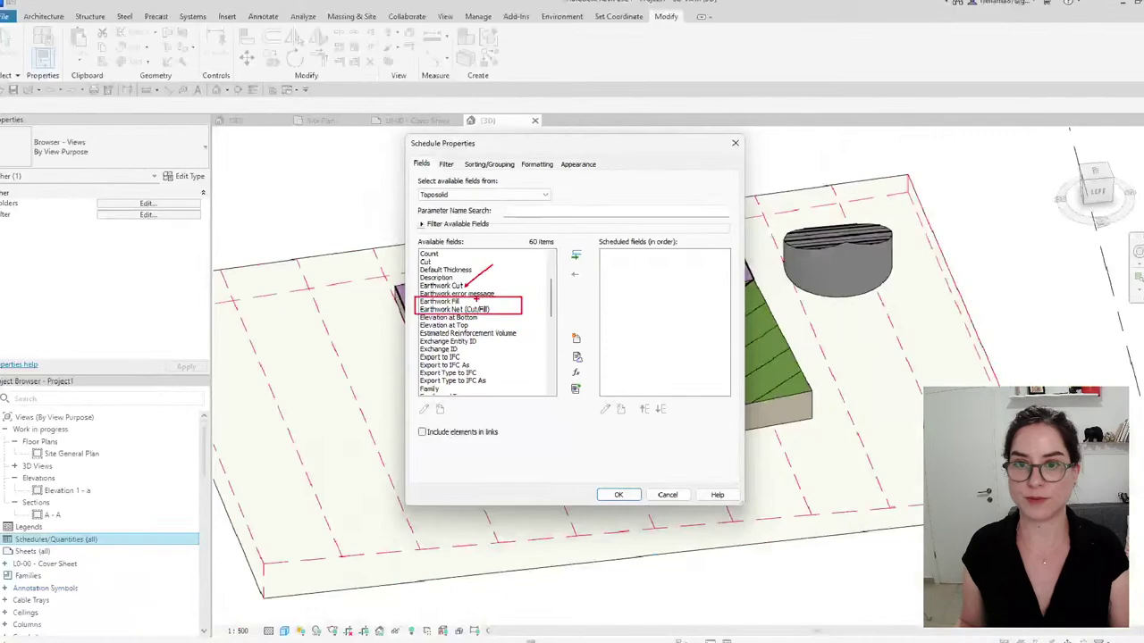
click(442, 285)
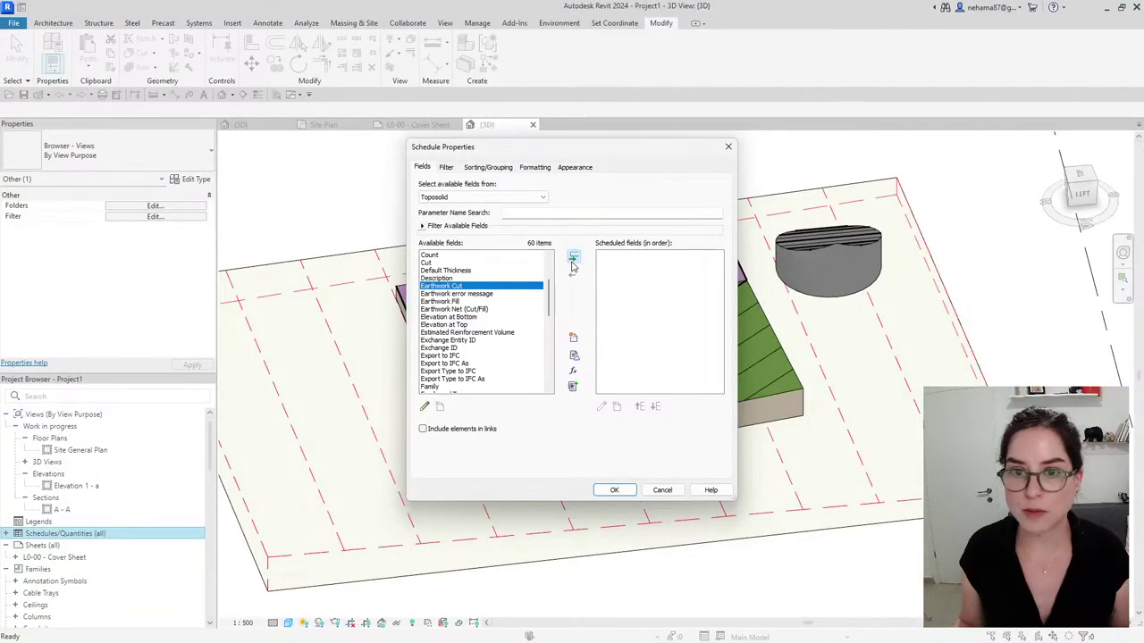
click(575, 255)
click(443, 293)
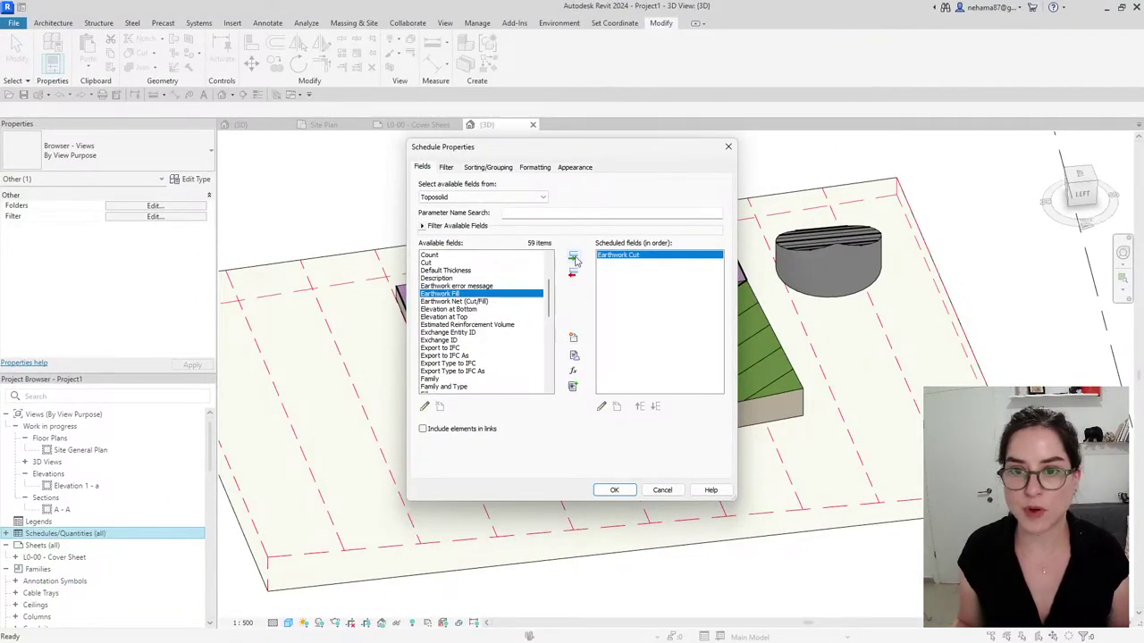
click(572, 257)
click(573, 257)
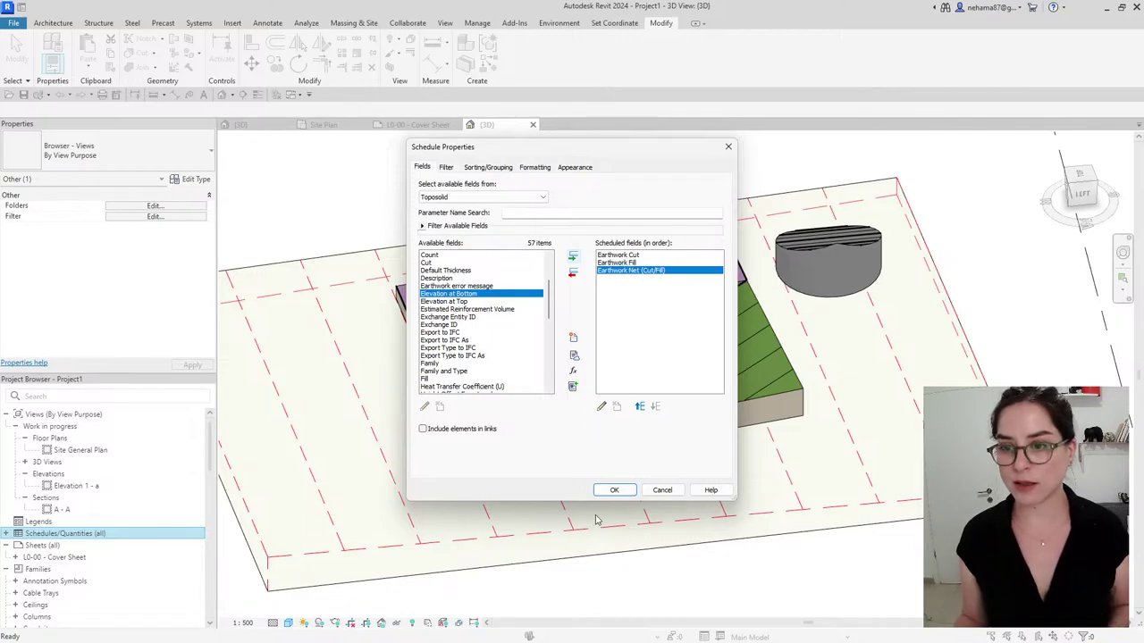
click(613, 491)
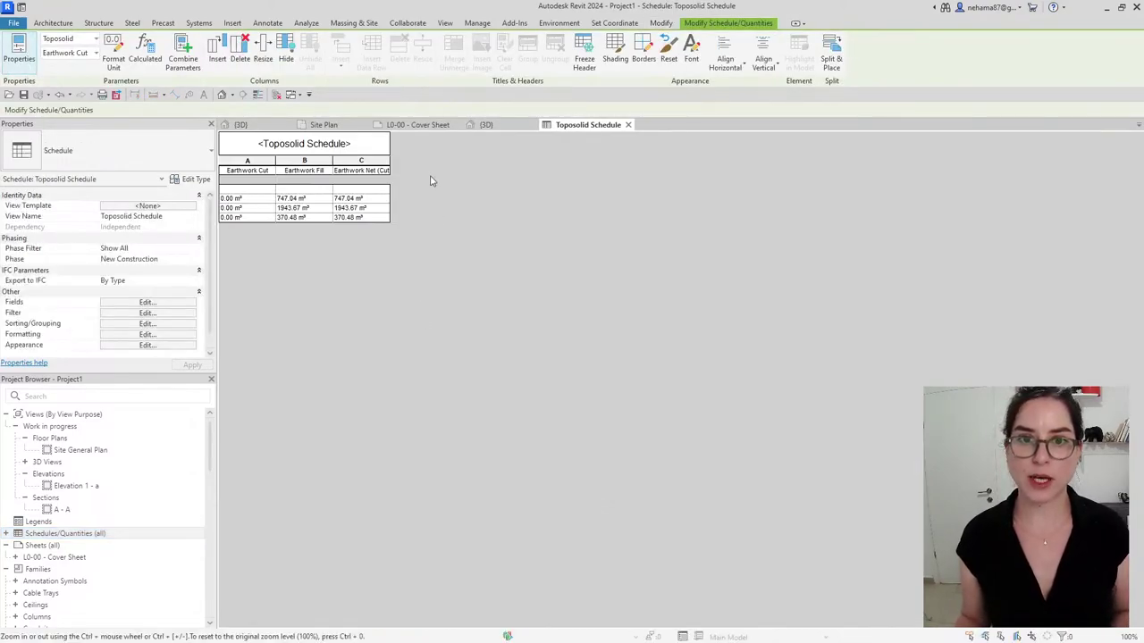
ctrl+scroll(430, 181, up, 5)
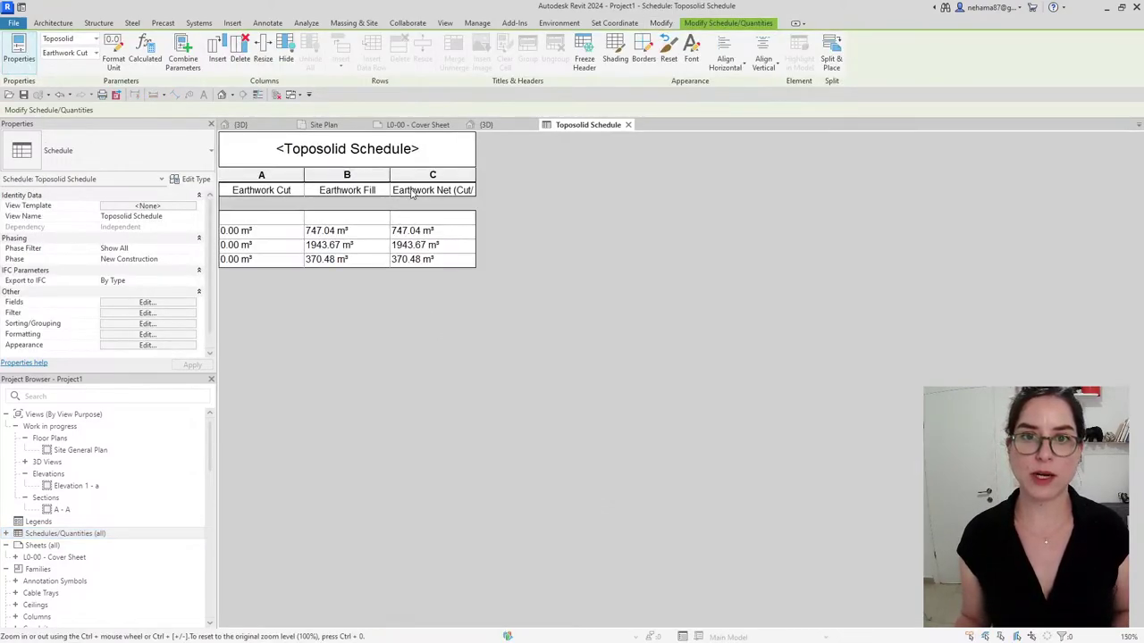
Enable grand totals with Earthwork Net calculating totals, widen column C, and return to 3D
click(176, 325)
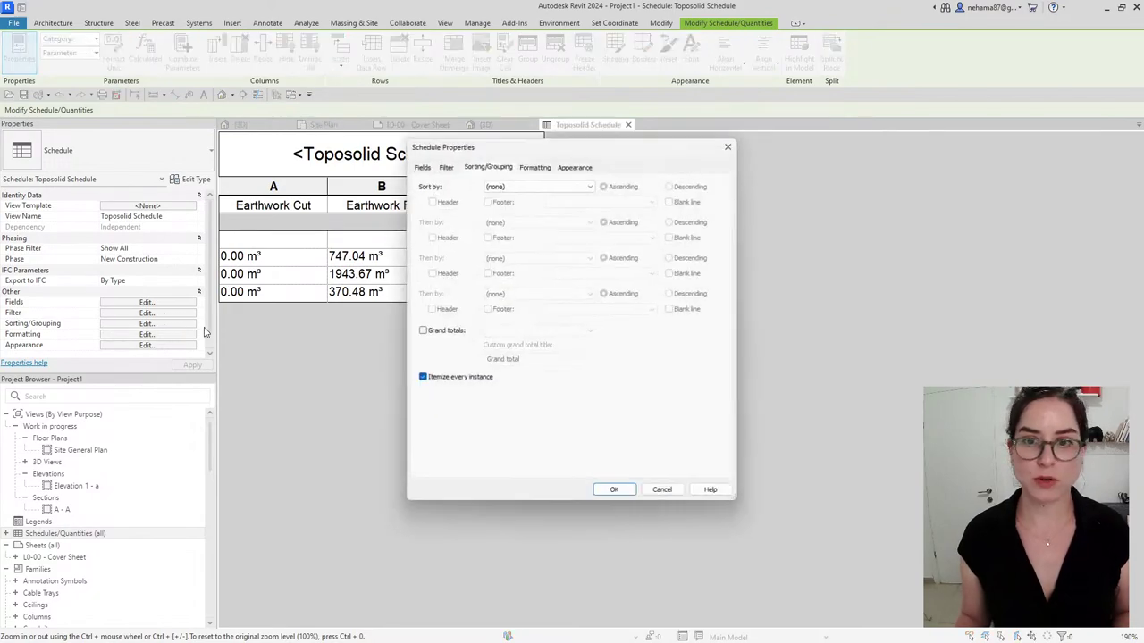
click(423, 330)
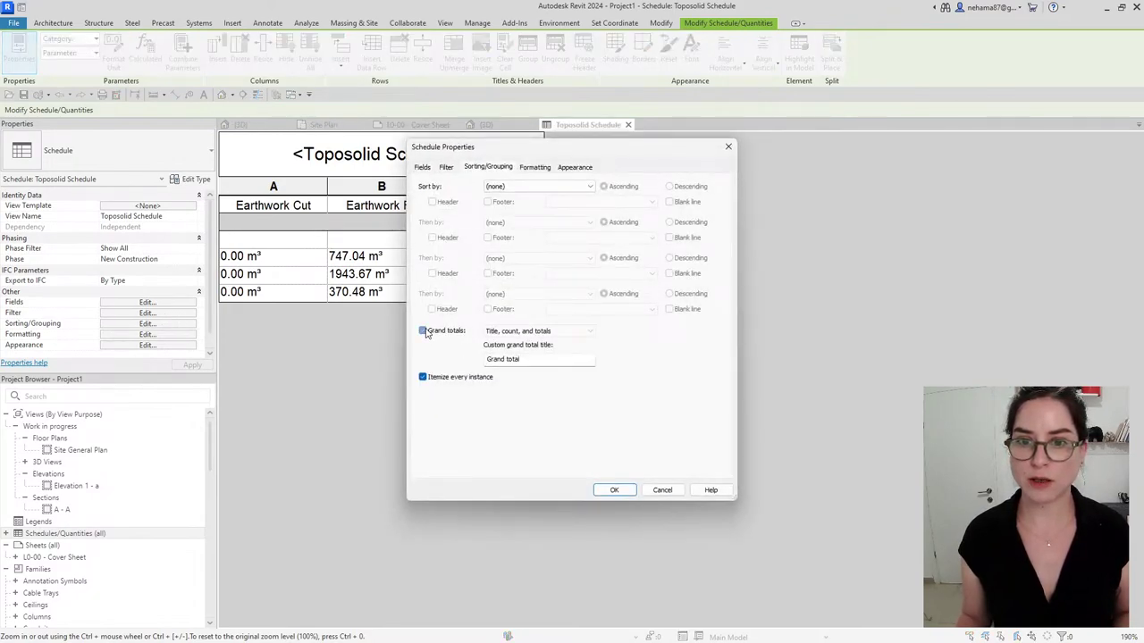
click(539, 168)
click(432, 217)
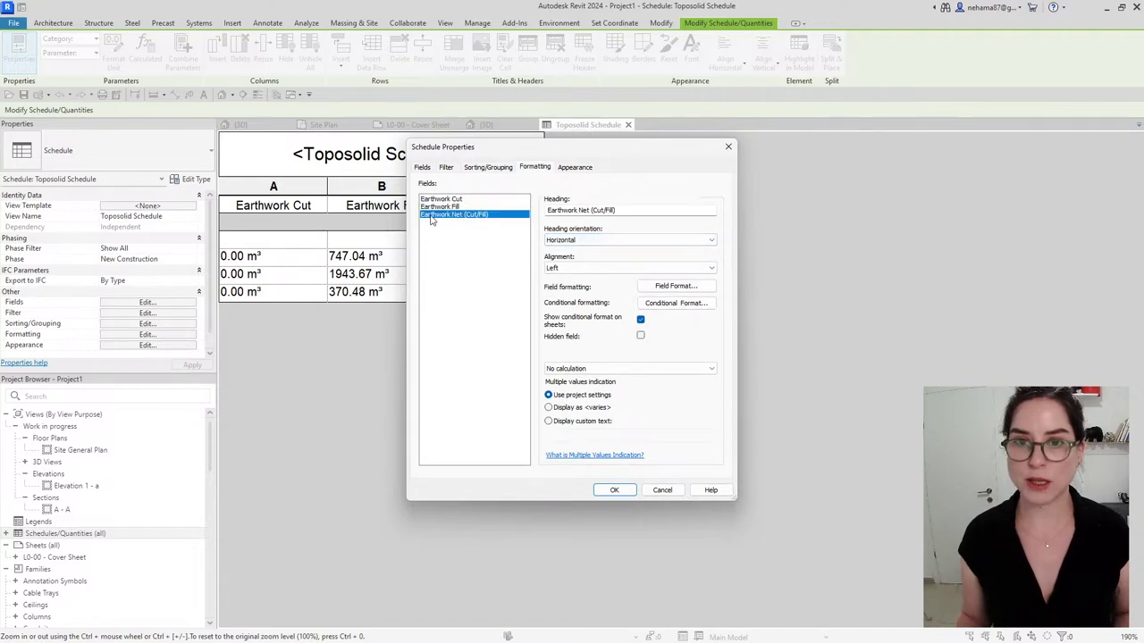
click(590, 368)
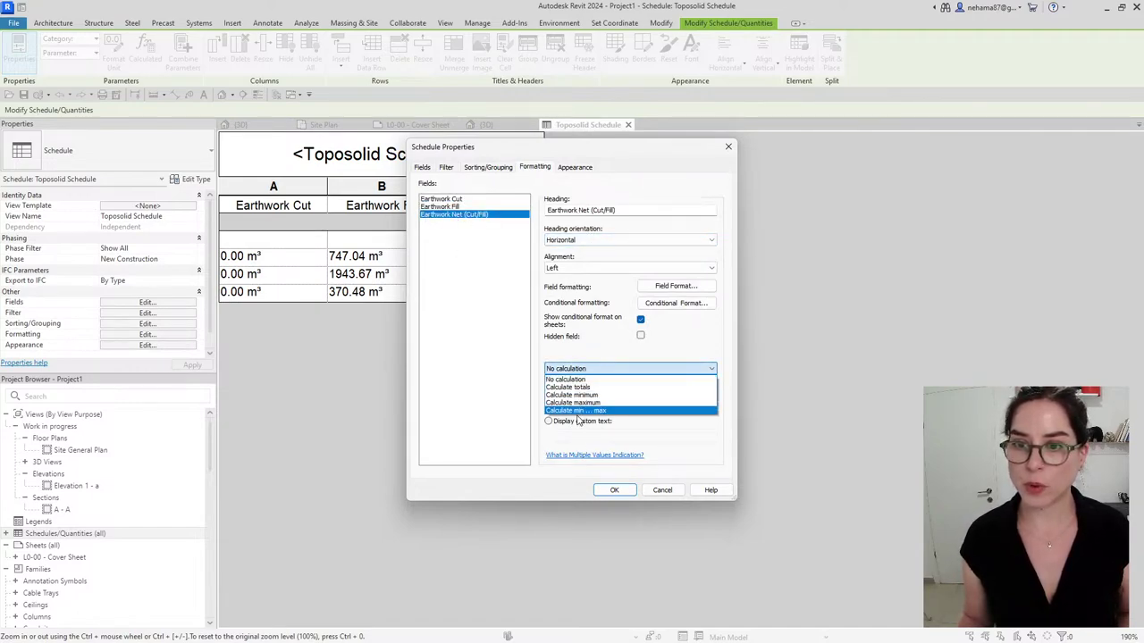
click(590, 387)
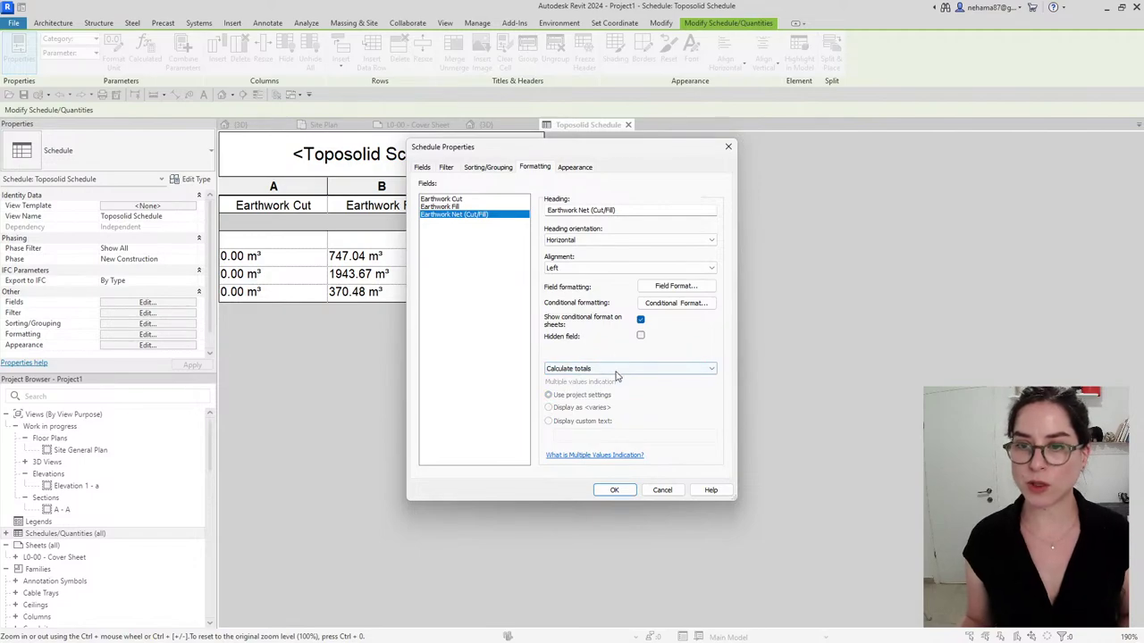
click(614, 490)
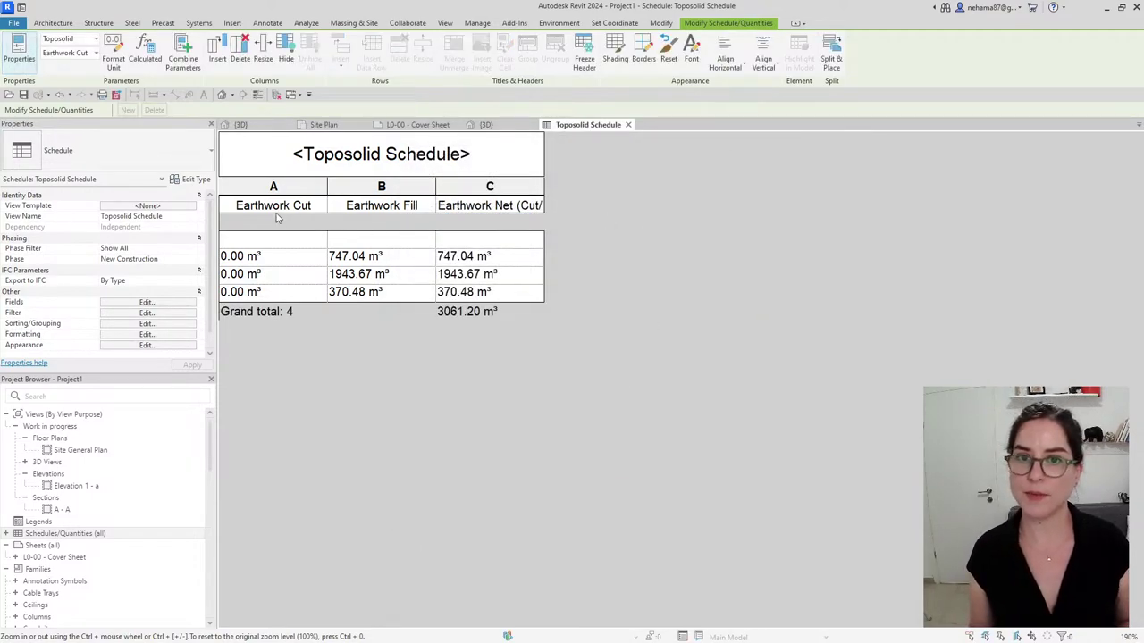
drag(559, 188, 617, 189)
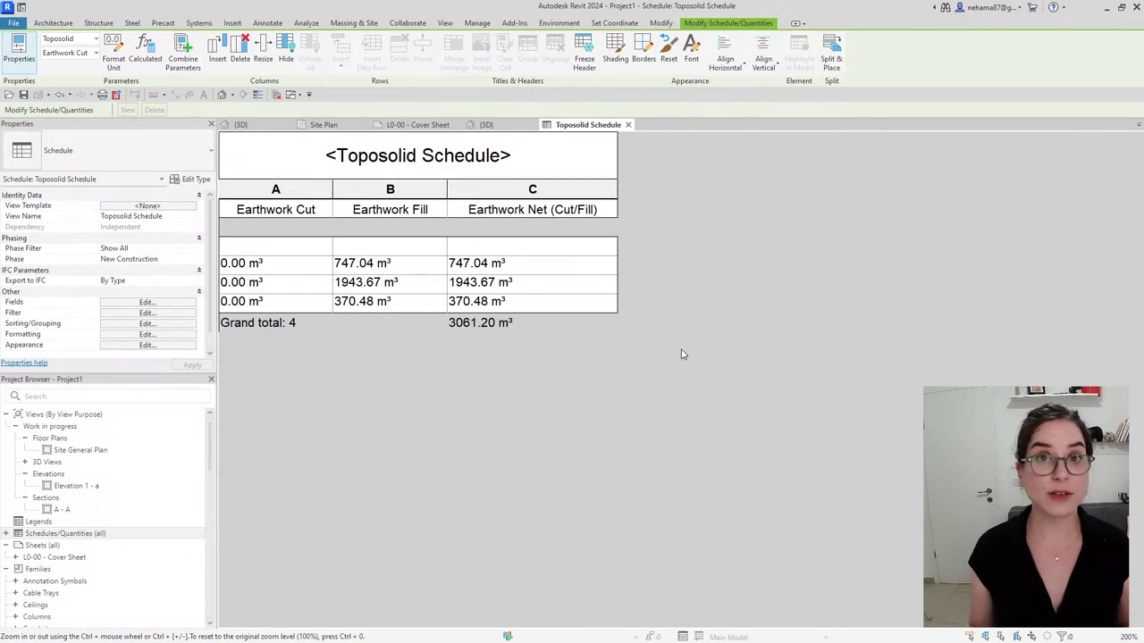
click(486, 124)
click(681, 327)
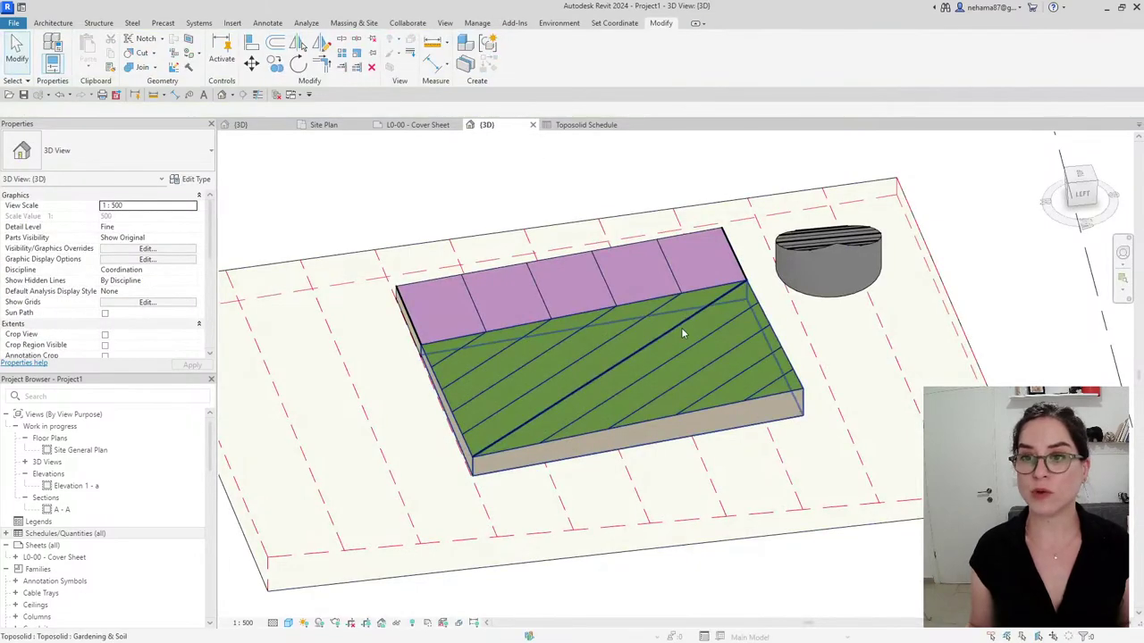
click(683, 257)
click(828, 263)
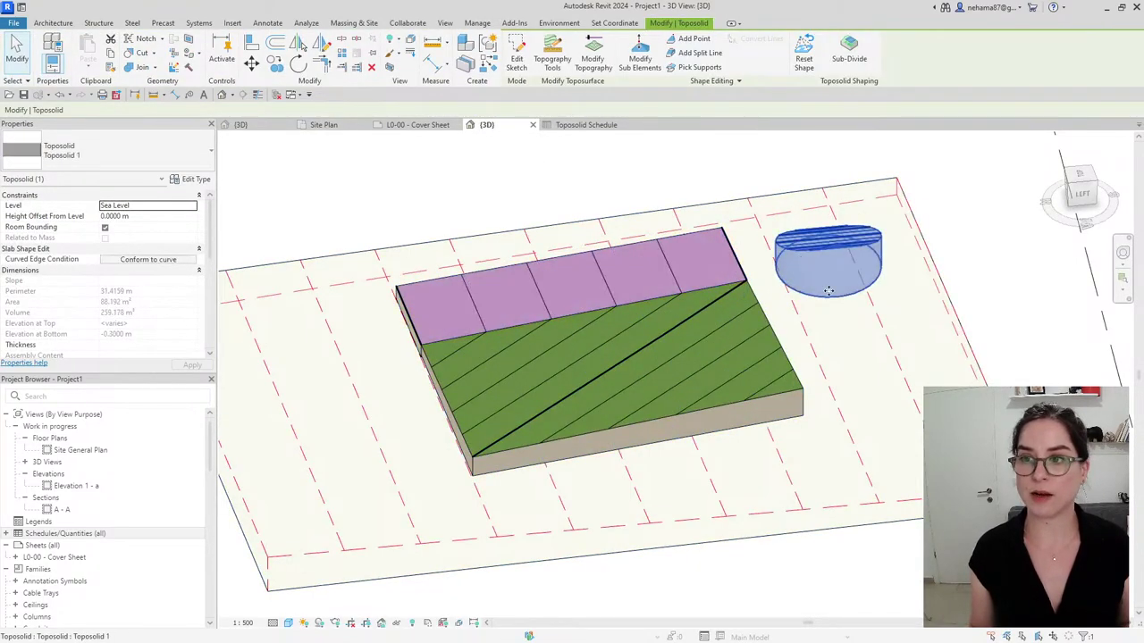
click(902, 449)
scroll(741, 572, down, 3)
click(740, 565)
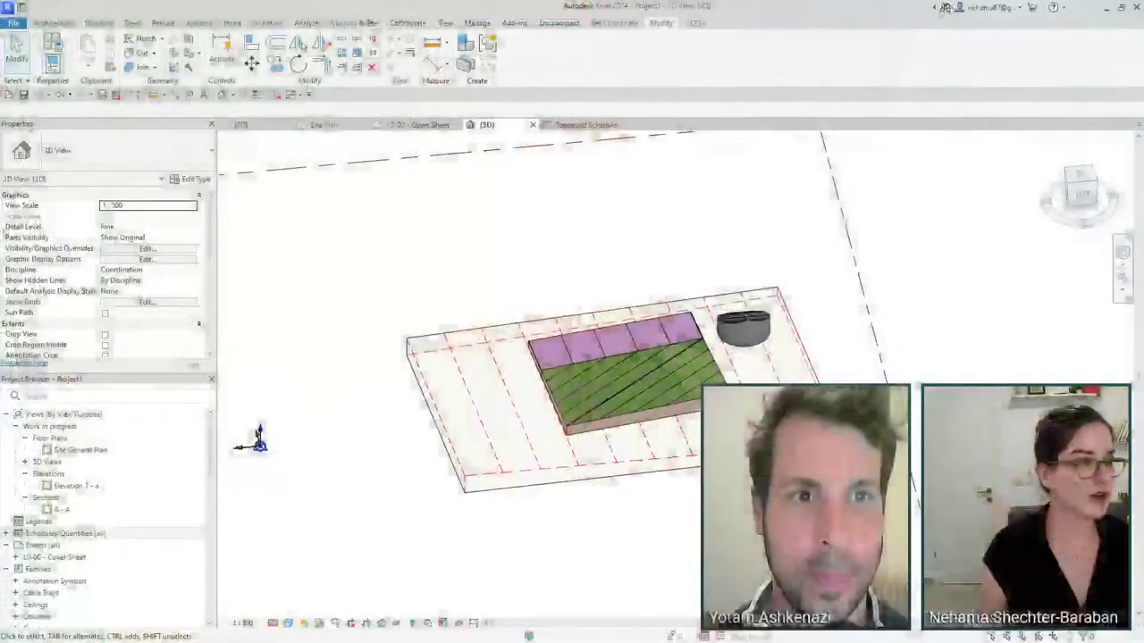
Show the Environment tab's site tools and the project's 3D site view
click(559, 24)
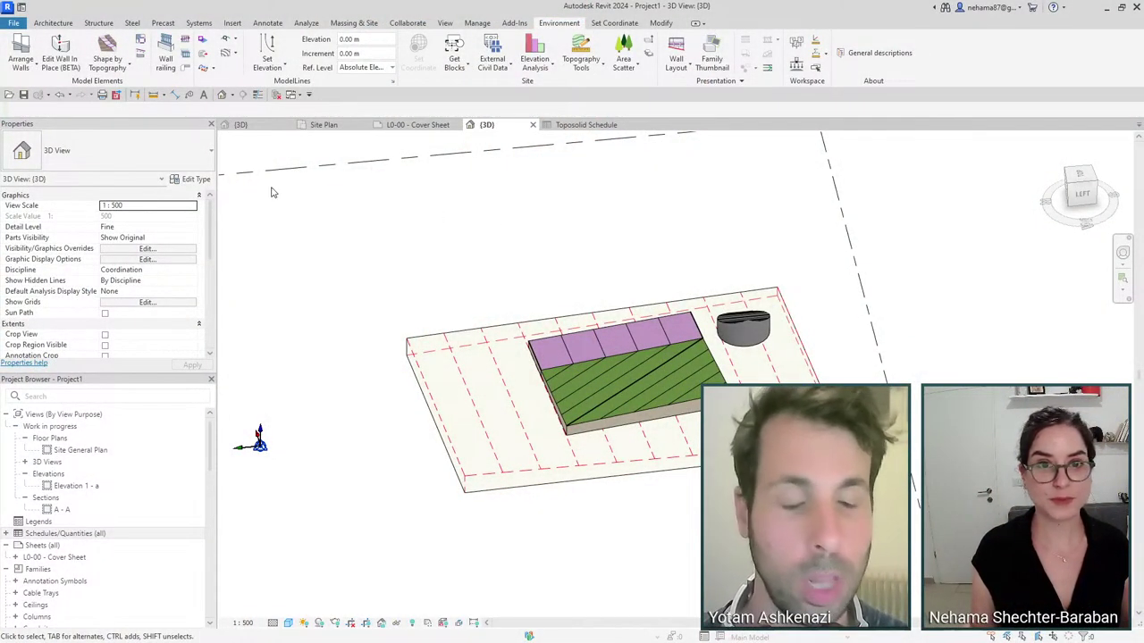
click(269, 126)
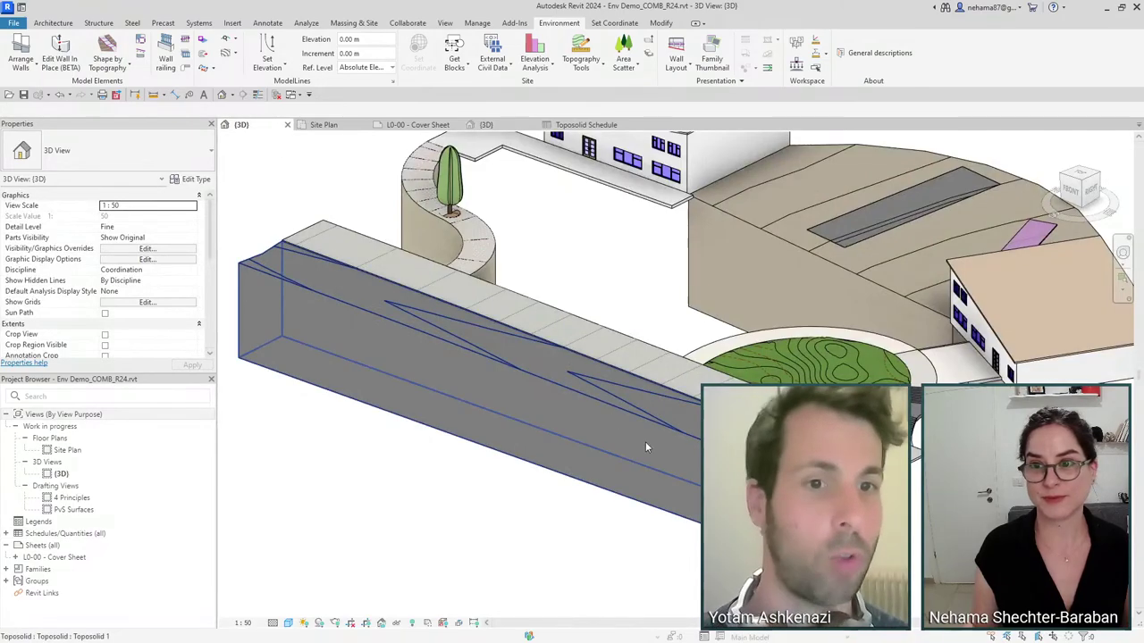
Orbit the 3D site model to a left-front view
scroll(645, 442, down, 2)
shift+middle_drag(597, 517, 804, 488)
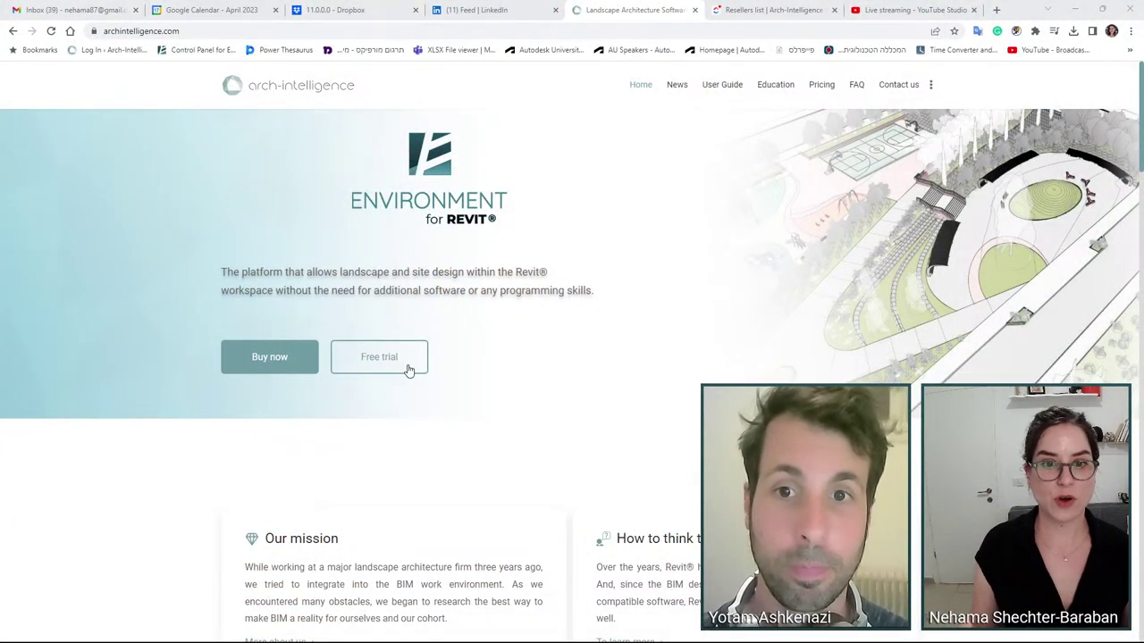
Browse the arch-intelligence home page and Education page, then minimize the browser
scroll(595, 352, down, 6)
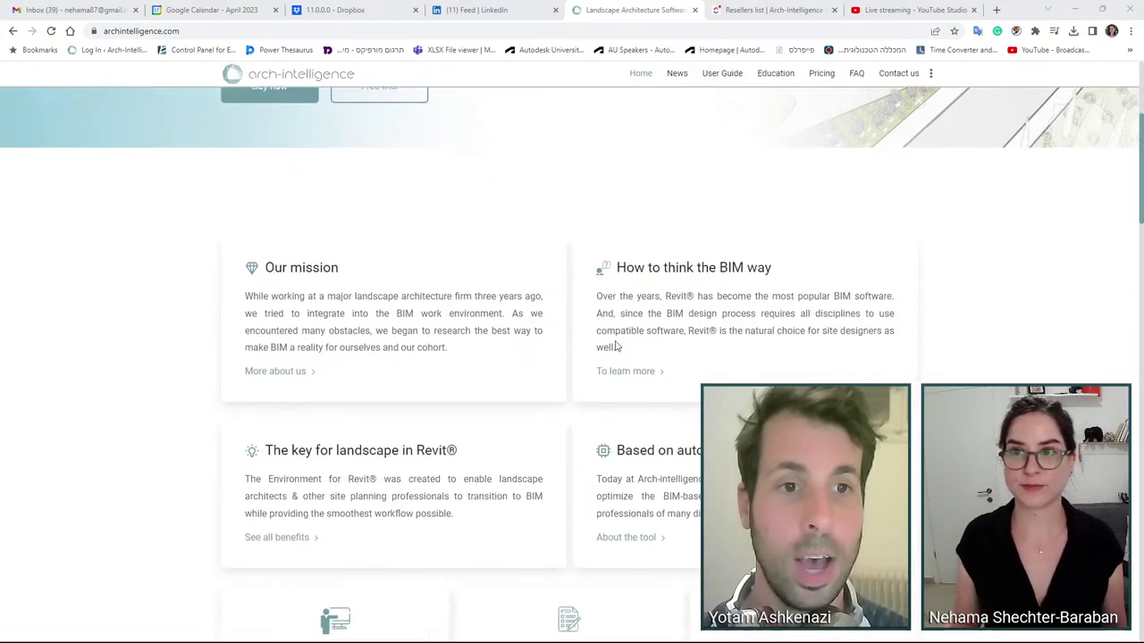
scroll(999, 342, down, 8)
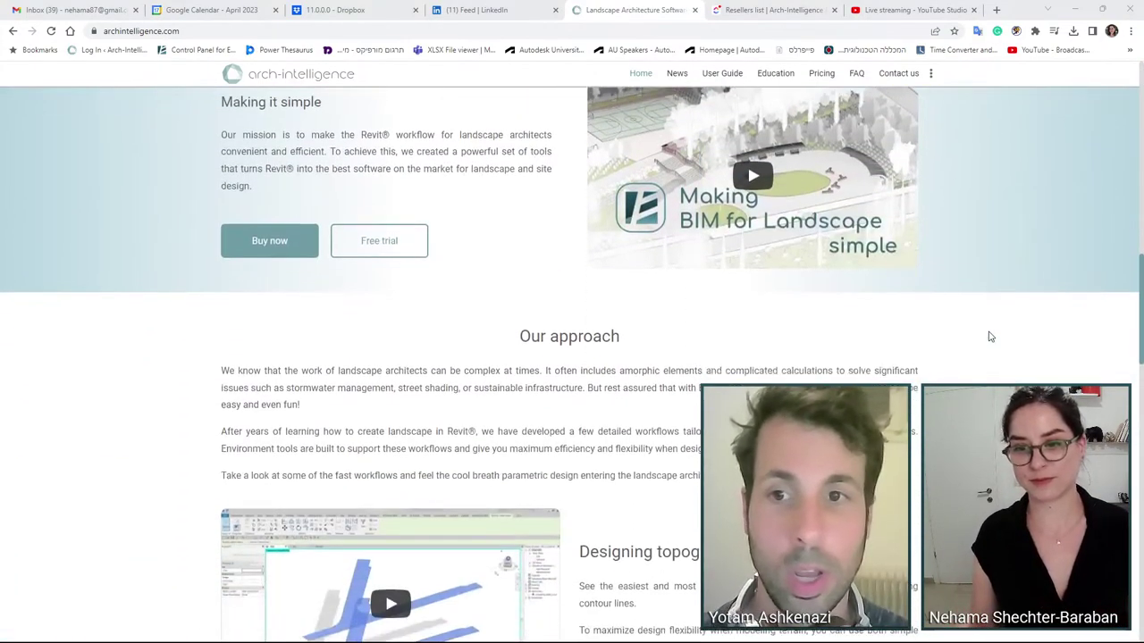
scroll(985, 327, up, 2)
scroll(970, 339, up, 8)
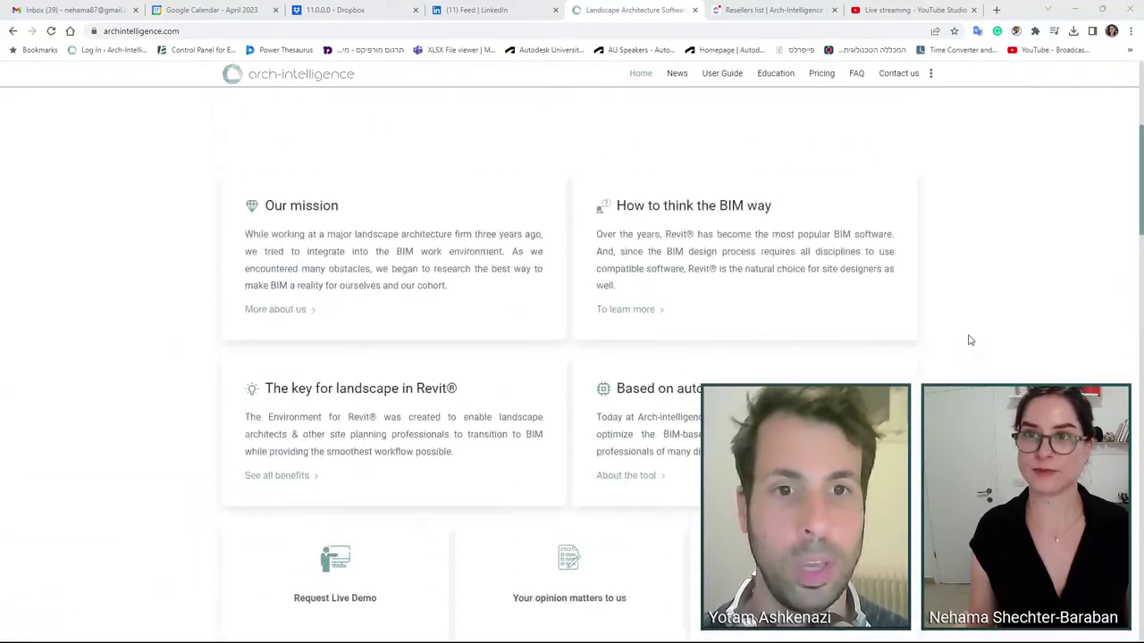
click(766, 84)
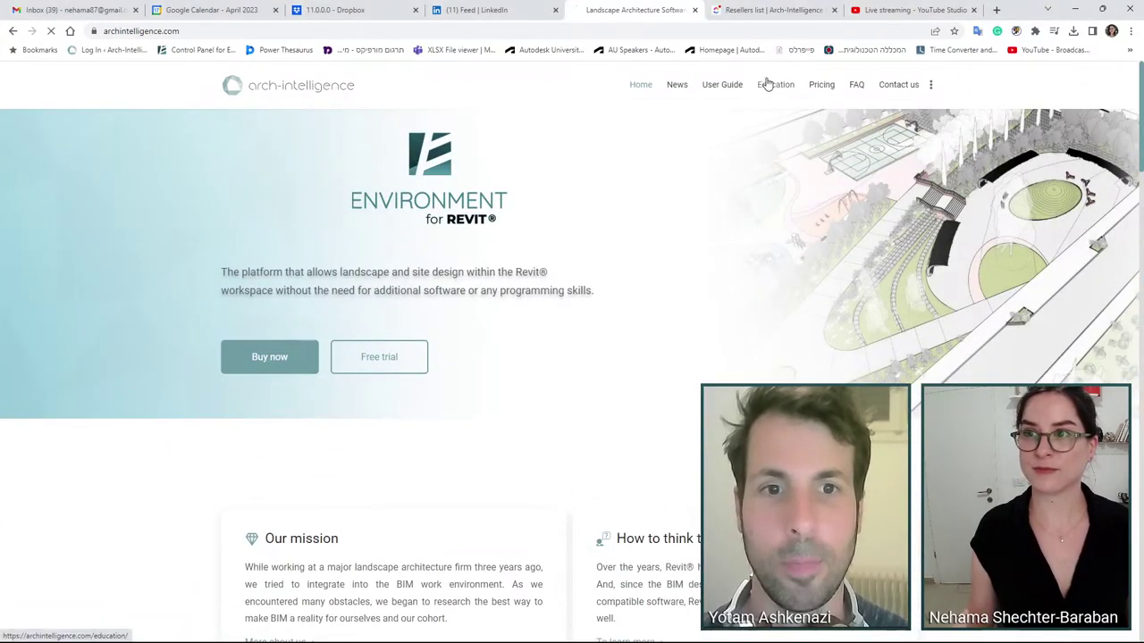
scroll(853, 302, down, 7)
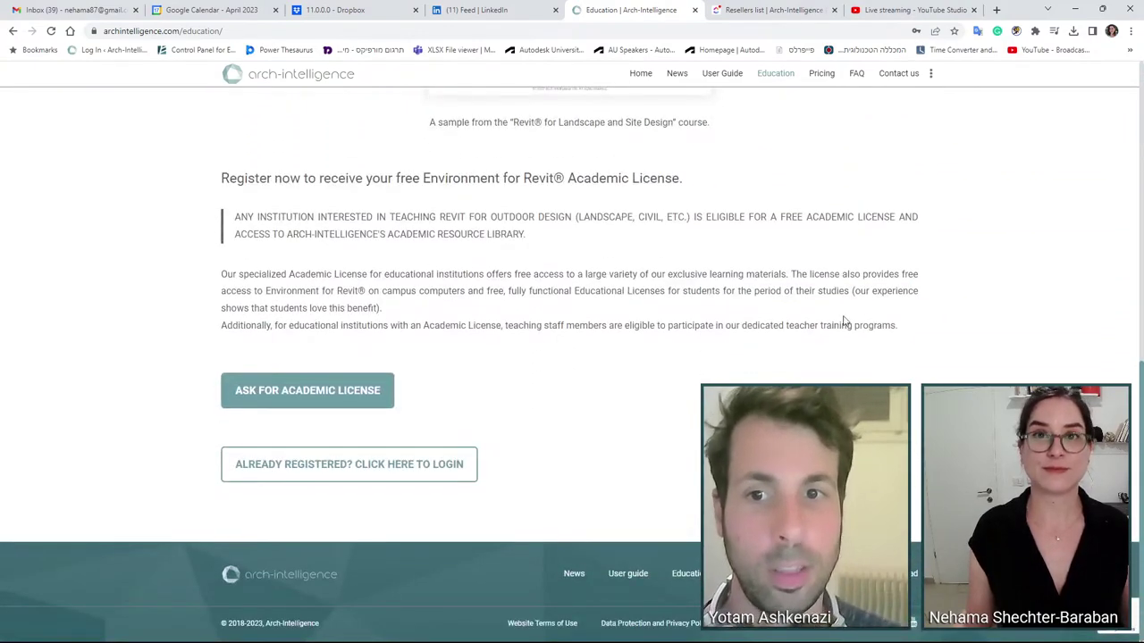
scroll(790, 350, up, 7)
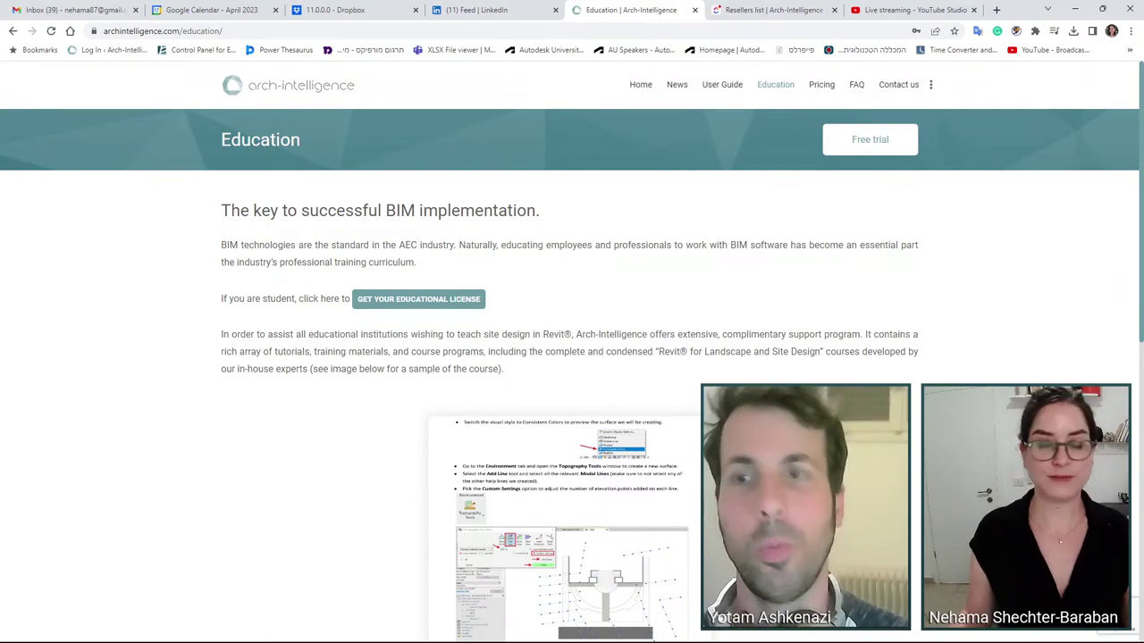
click(1075, 9)
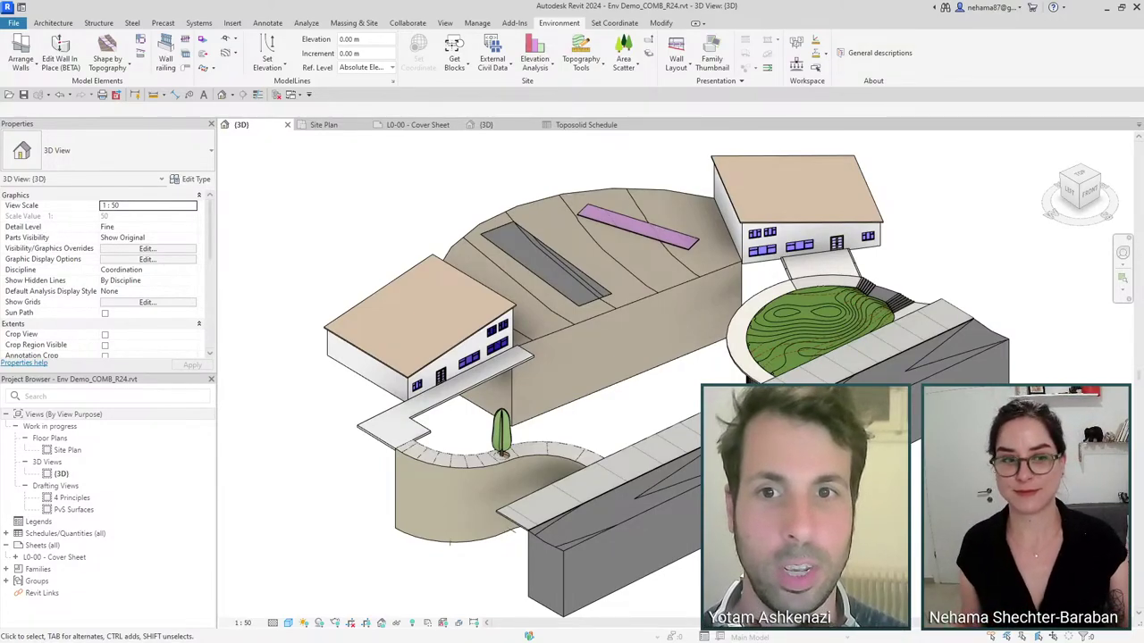
Paste a Curb_20/10_Garden_Border curb along the curved paving edge beside the tree
mouse_move(528, 640)
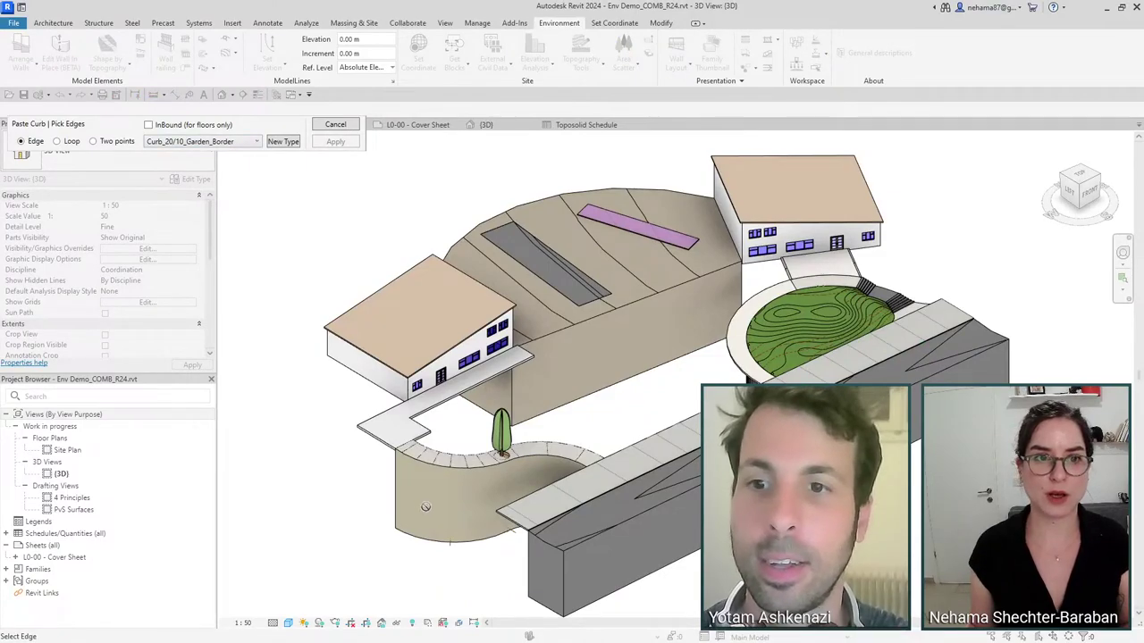
scroll(479, 501, up, 5)
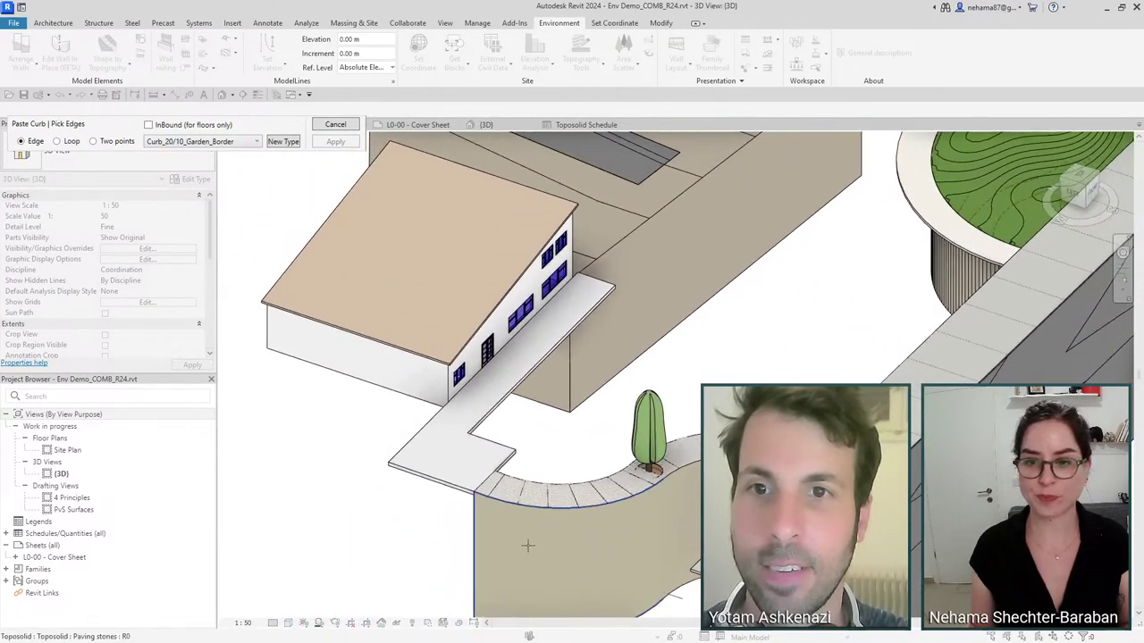
scroll(629, 503, up, 1)
click(626, 502)
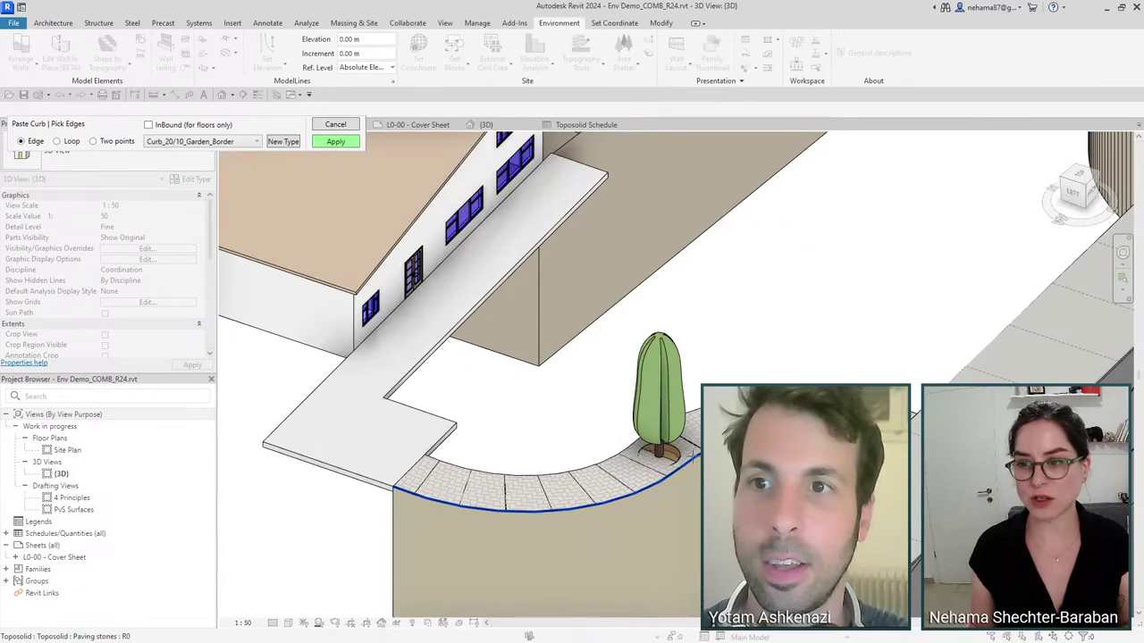
click(335, 142)
key(Escape)
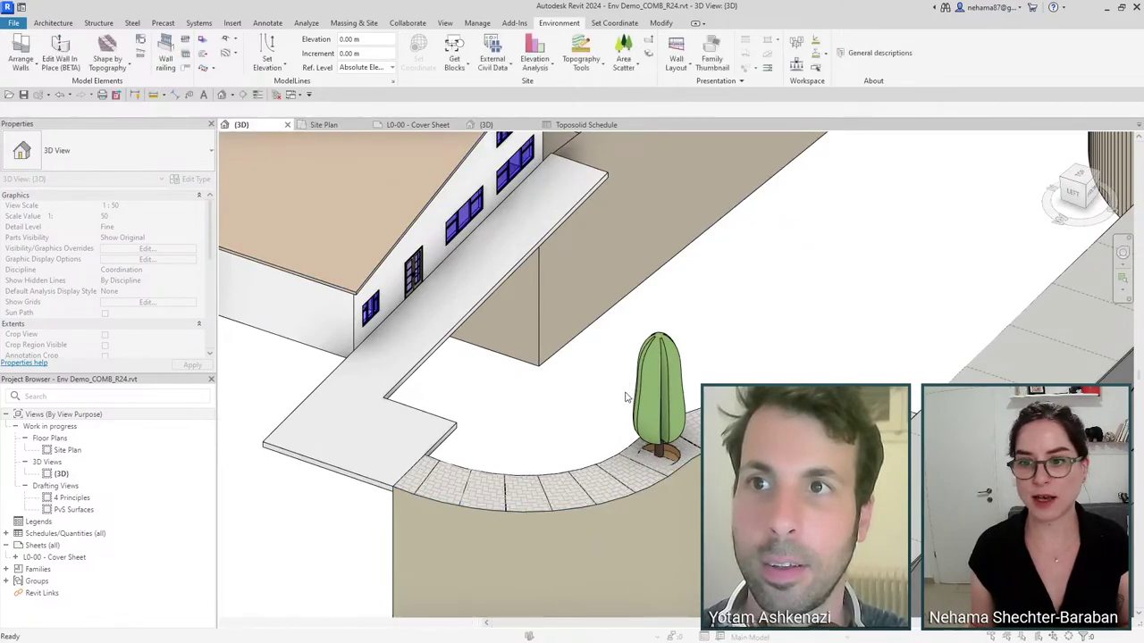
Select the new 26.688 m curb and orbit around it beside the tree
scroll(677, 511, up, 2)
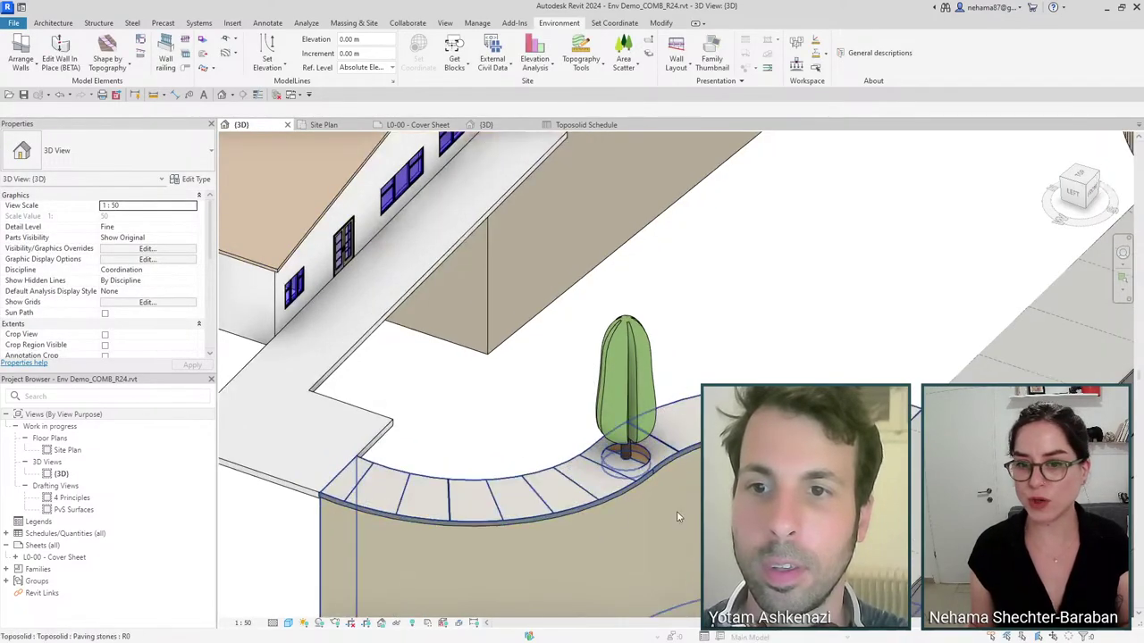
click(355, 520)
shift+middle_drag(356, 520, 302, 44)
scroll(628, 475, up, 5)
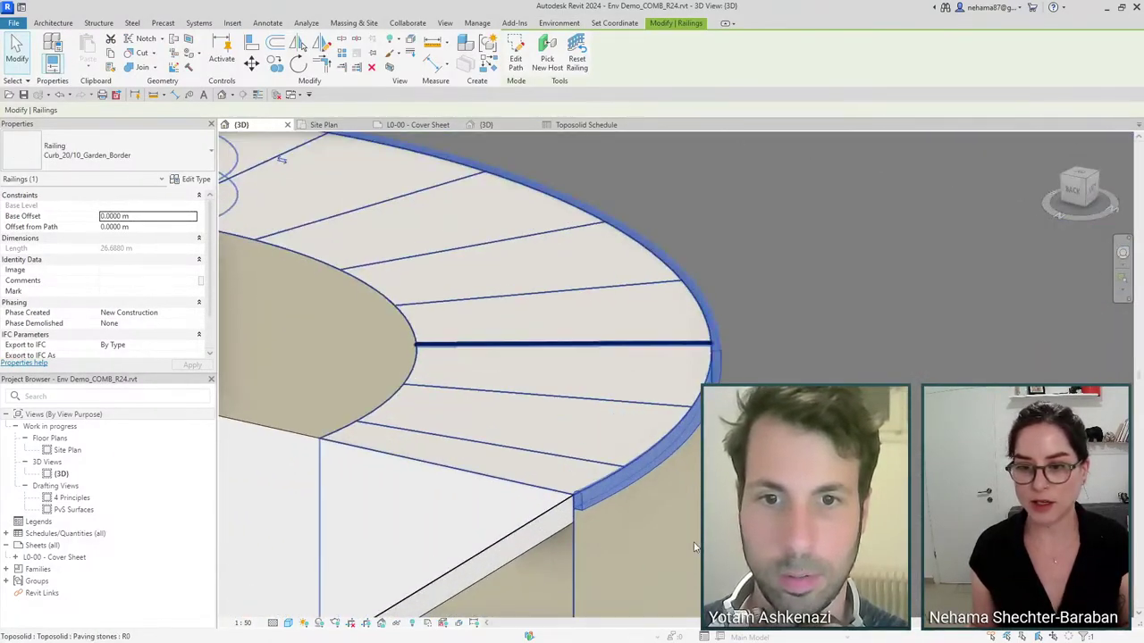
scroll(628, 474, down, 4)
shift+middle_drag(689, 467, 557, 536)
Open the User Guide's Railings > Paste Curb section in the browser, then minimize it
mouse_move(574, 630)
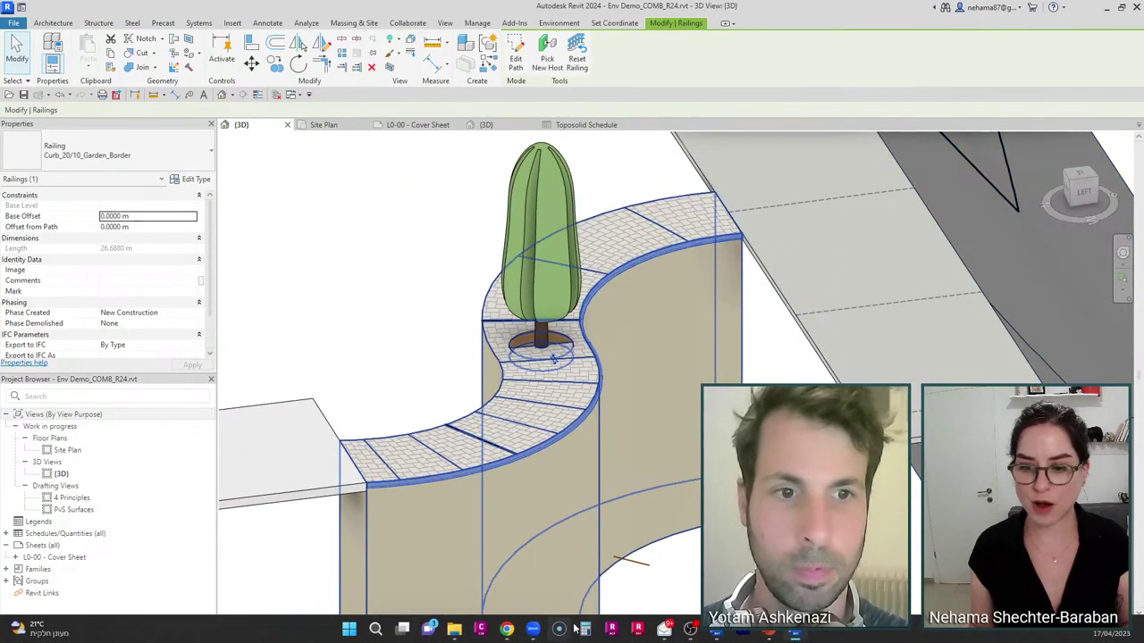
click(507, 631)
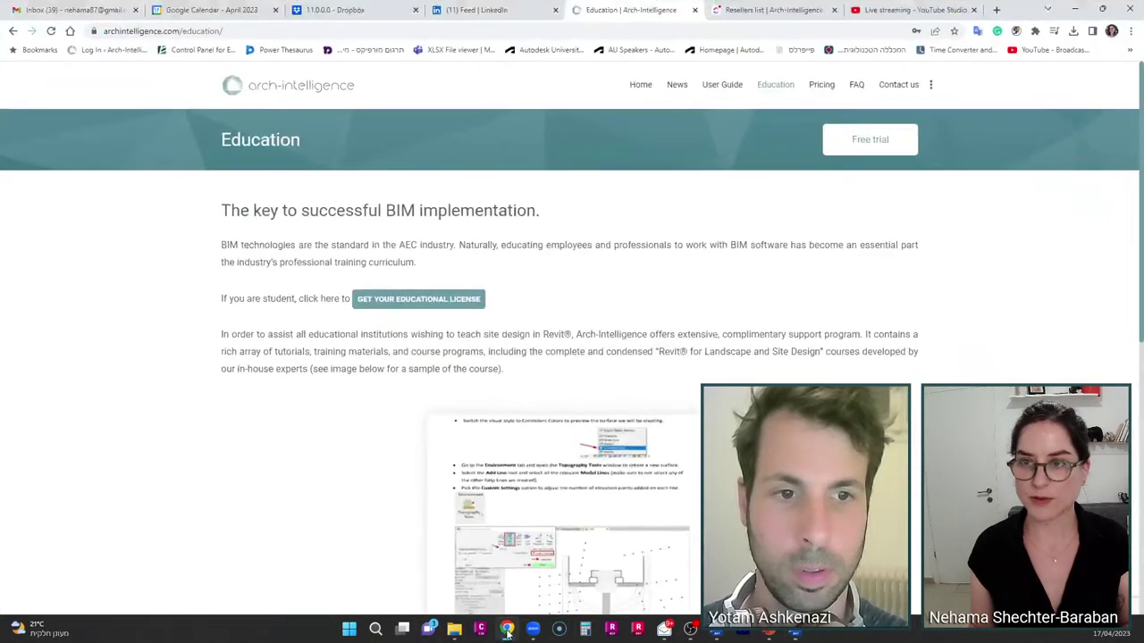
click(720, 88)
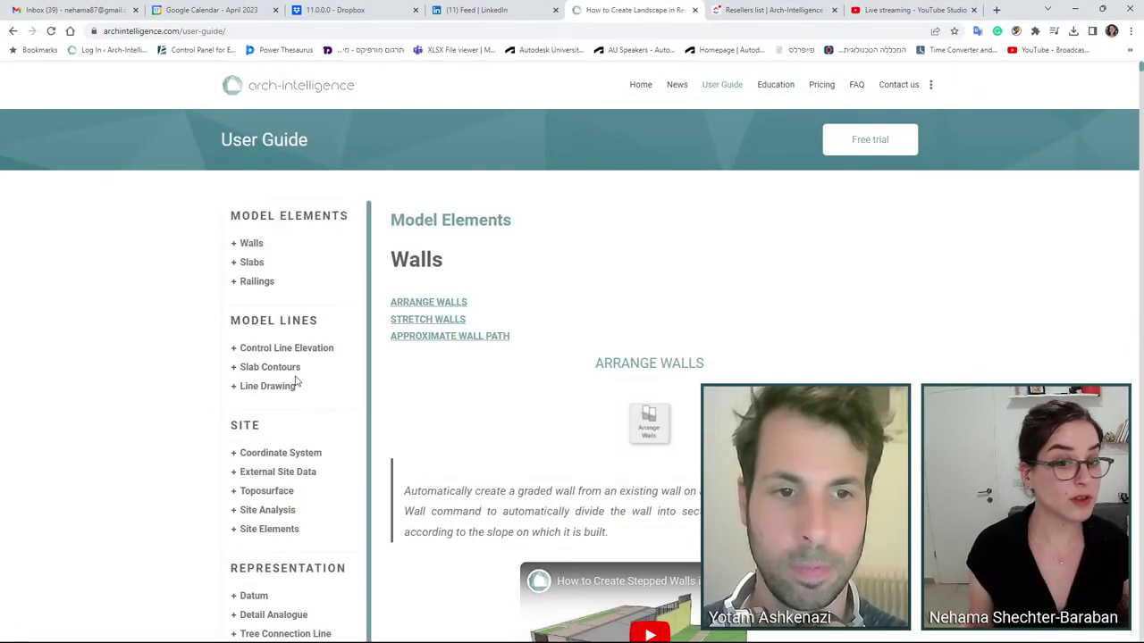
scroll(289, 415, down, 1)
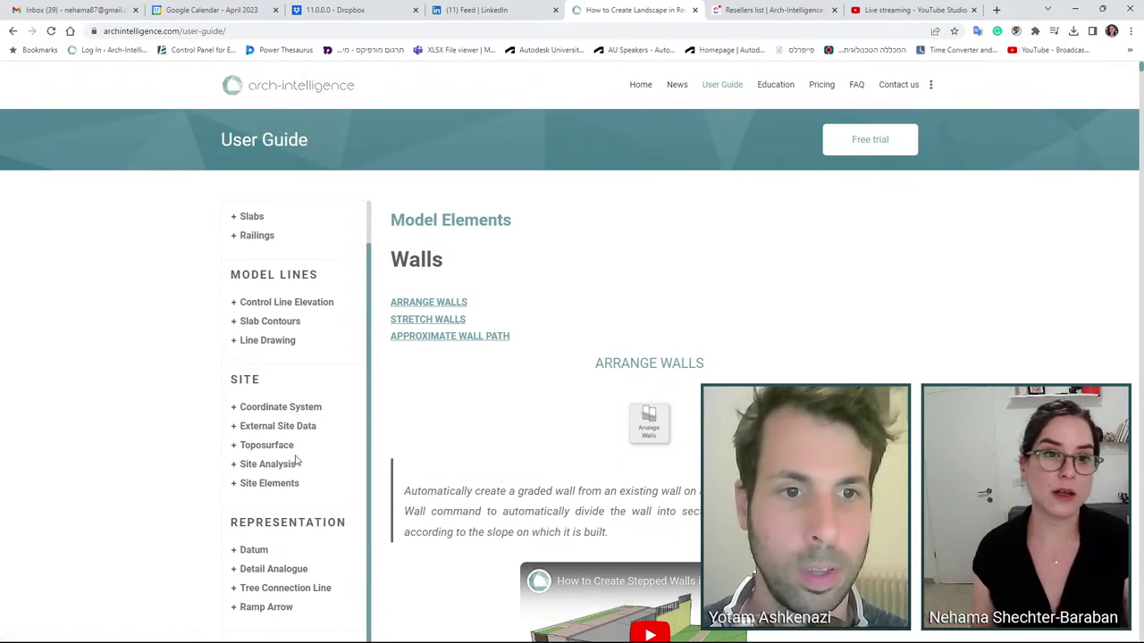
scroll(297, 462, up, 1)
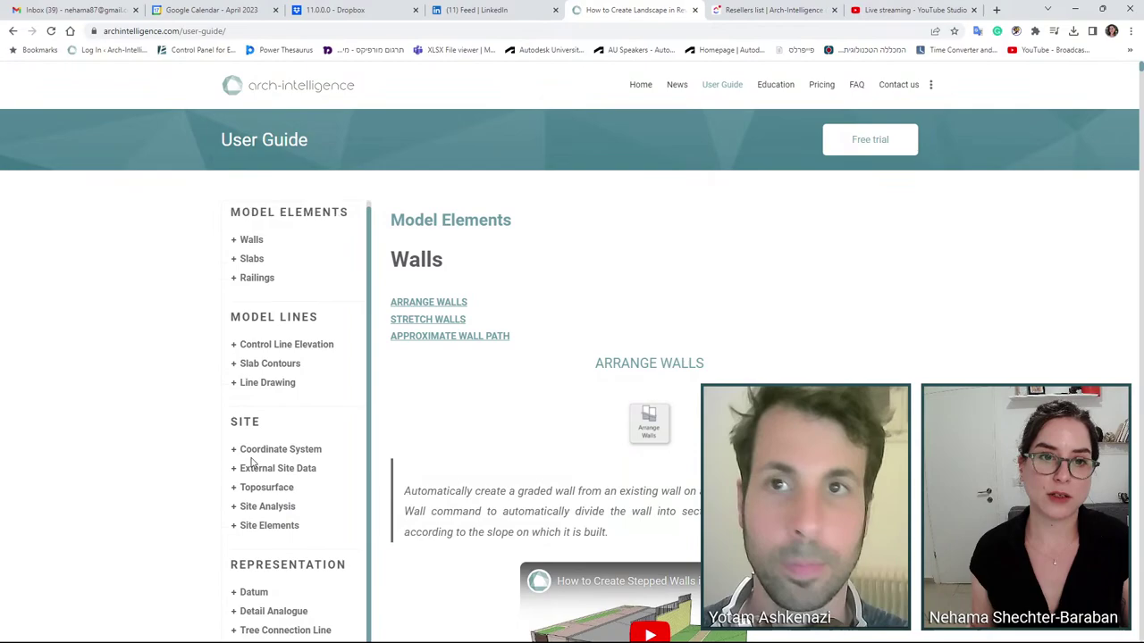
click(235, 283)
click(269, 345)
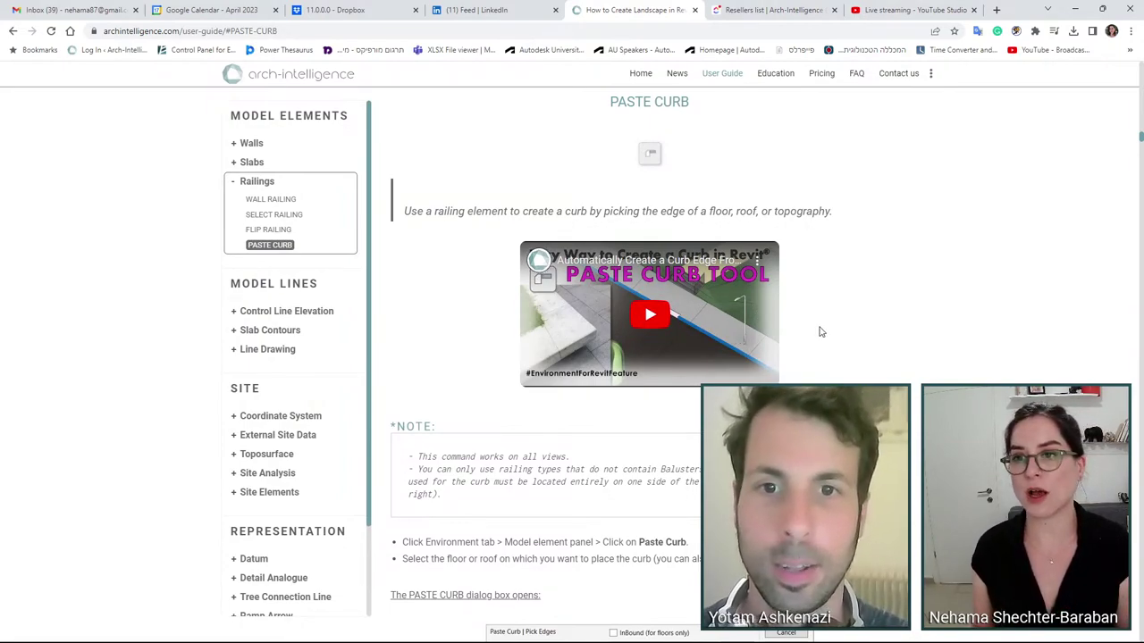
click(1075, 9)
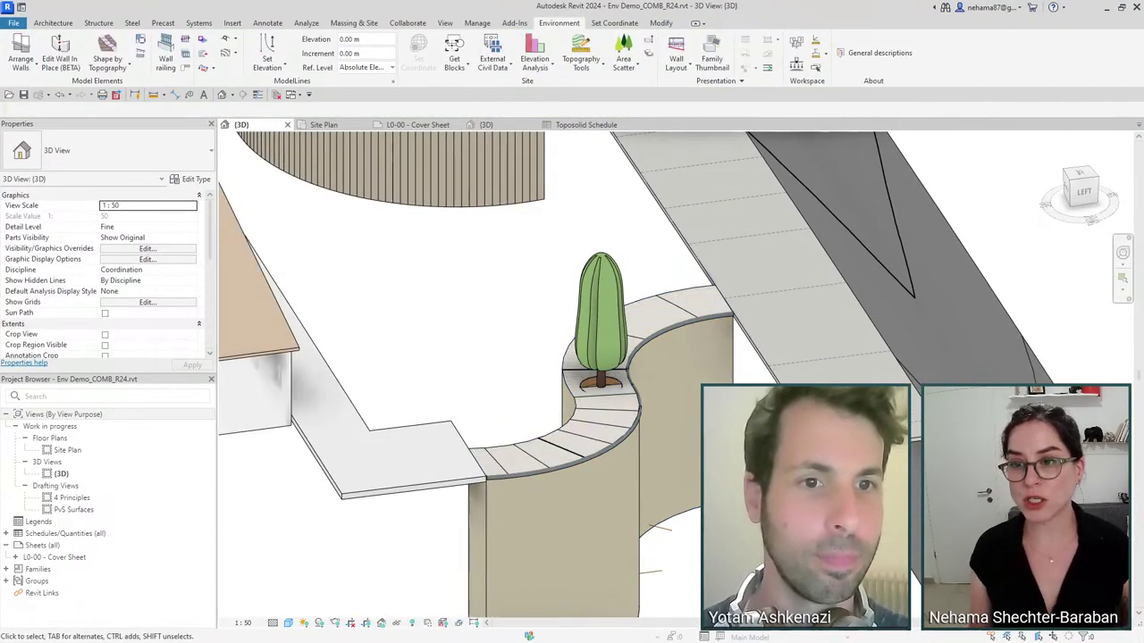
Orbit the 3D view to bring the house and new curb into view
shift+middle_drag(465, 546, 569, 531)
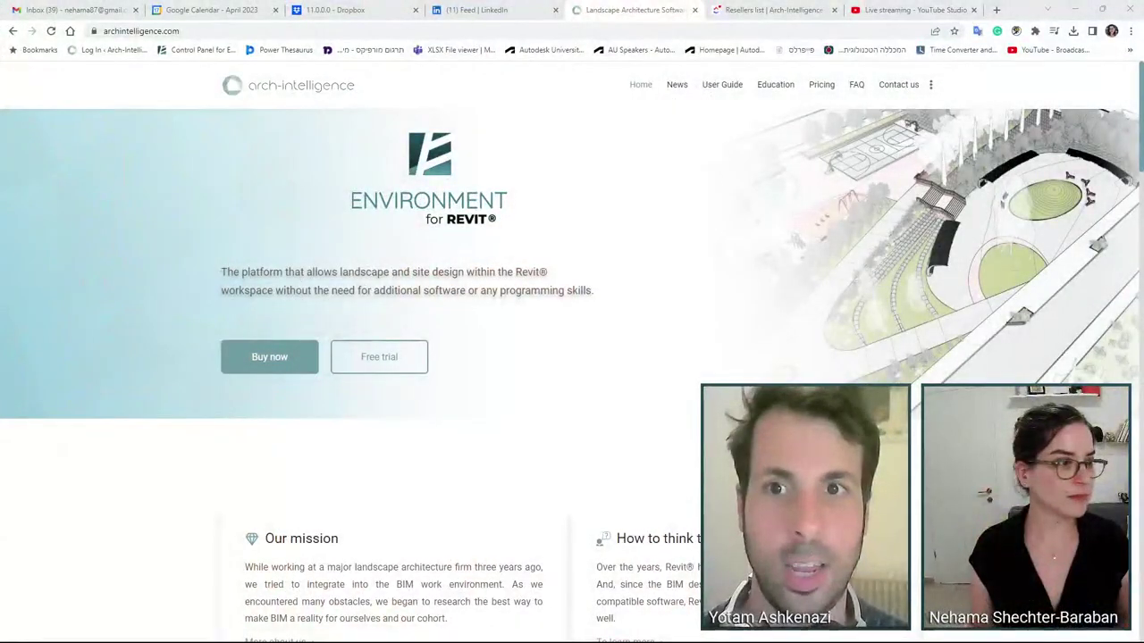
mouse_move(925, 105)
scroll(715, 357, down, 3)
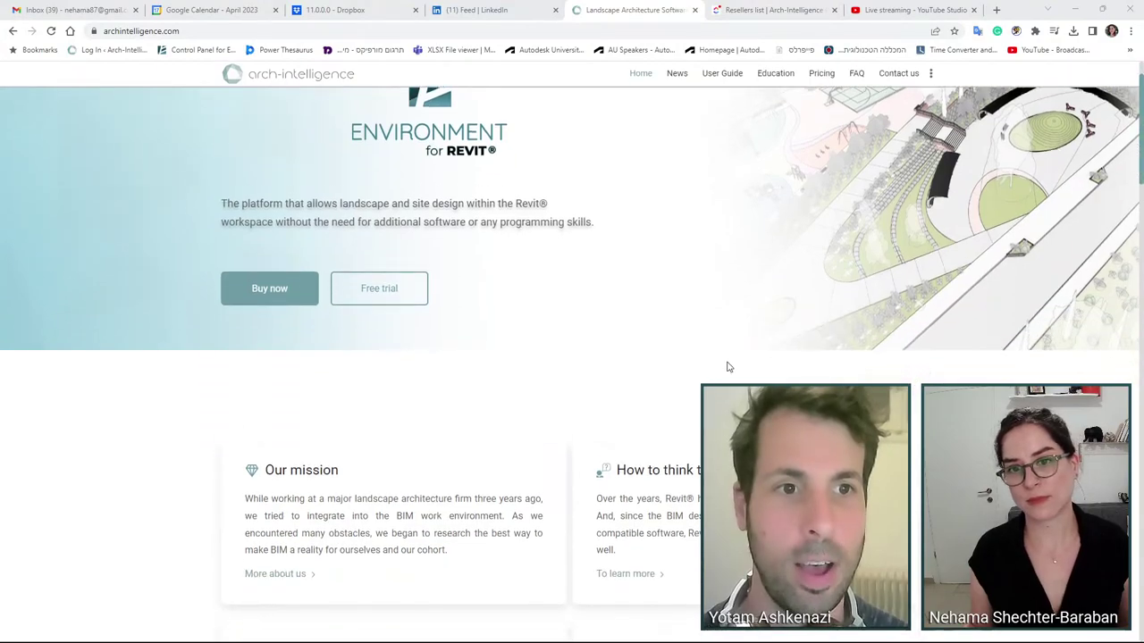
scroll(938, 374, up, 1)
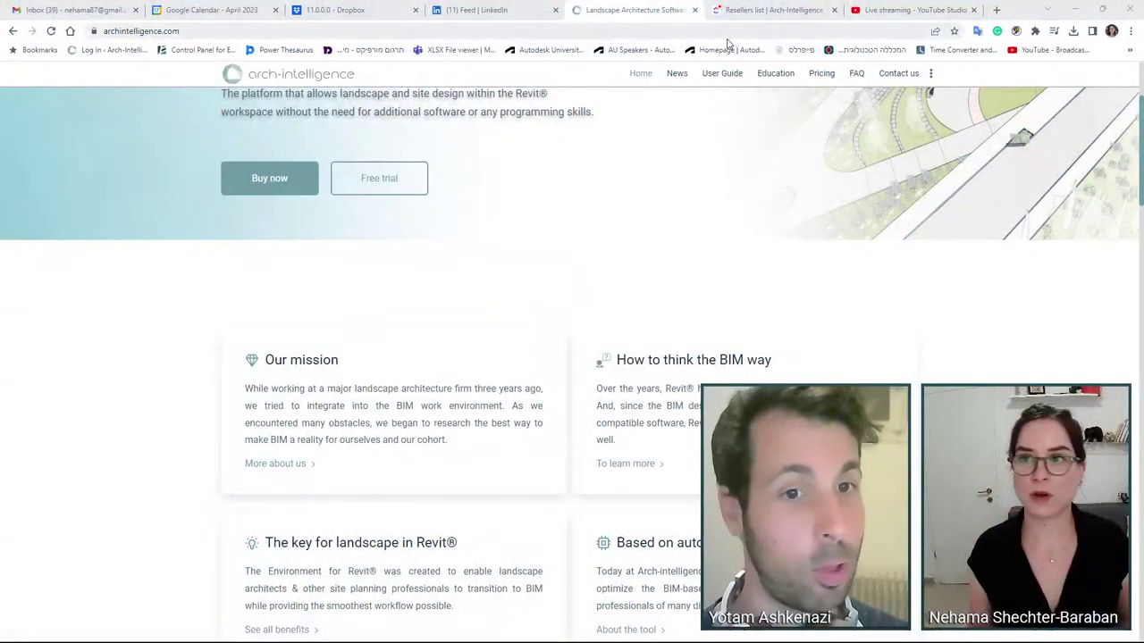
scroll(733, 139, up, 2)
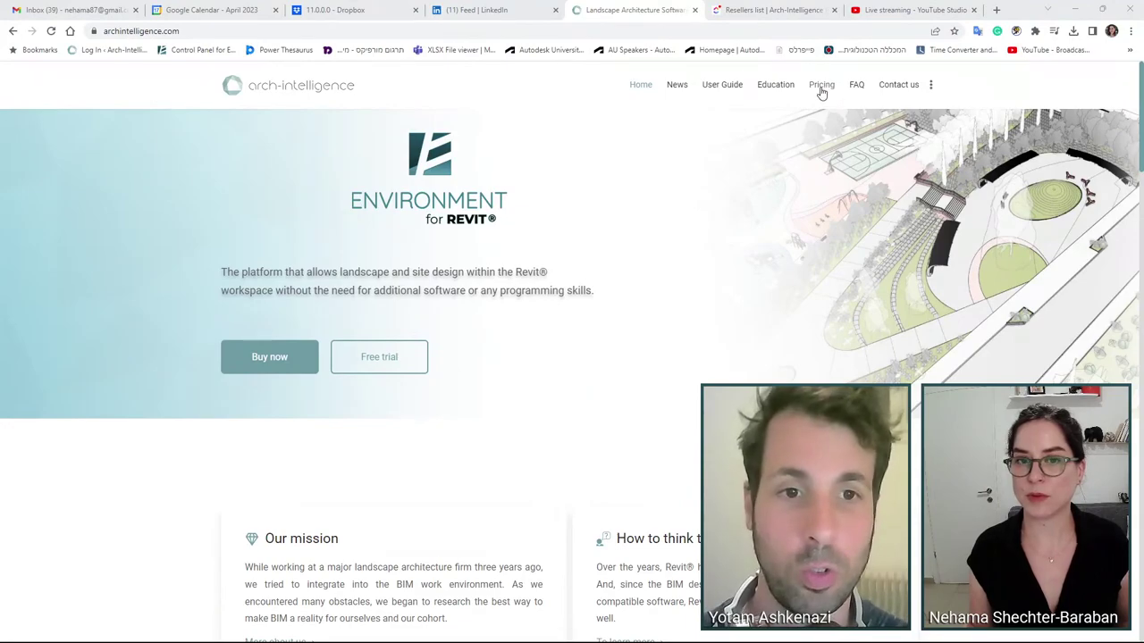